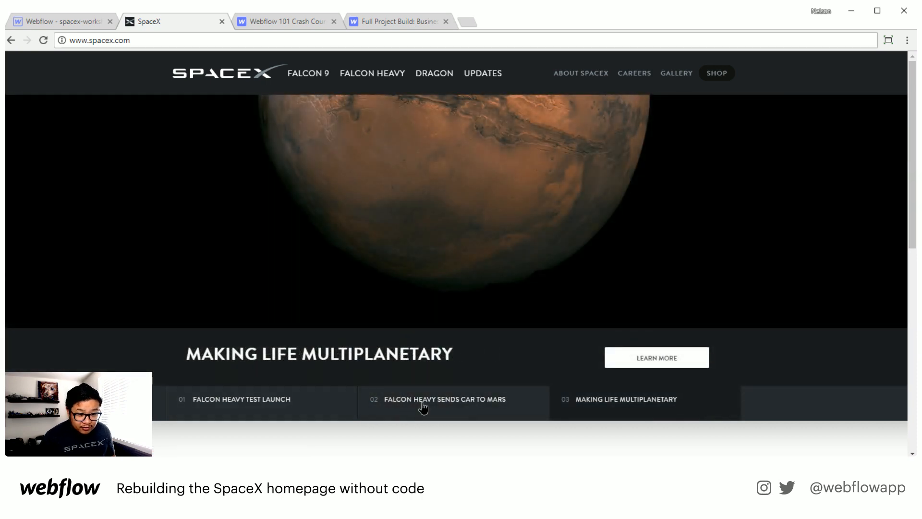
# Step: Examine the SpaceX homepage's hero carousel slides and the tagline section below it
pyautogui.click(425, 408)
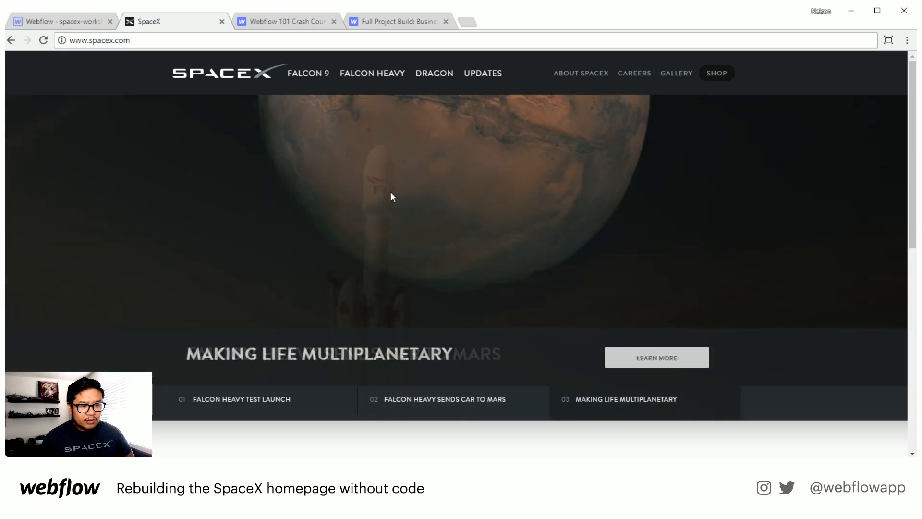
pyautogui.click(457, 405)
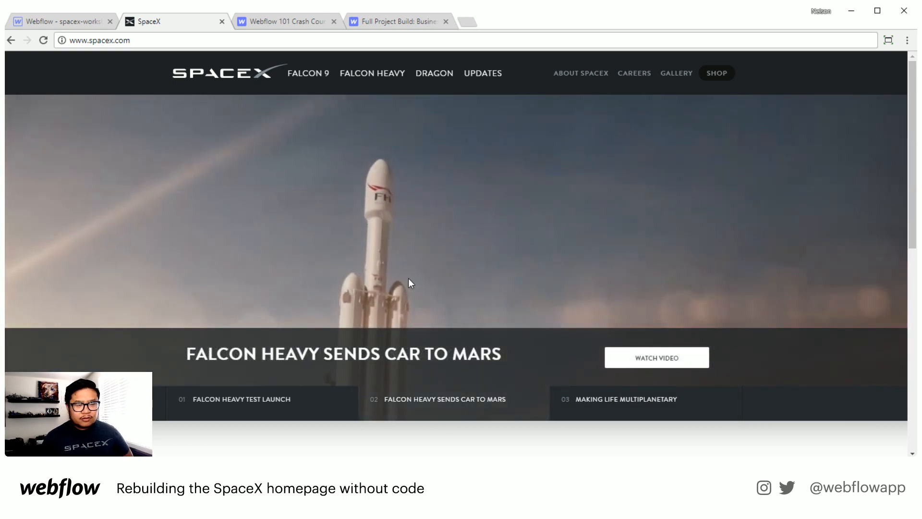
pyautogui.scroll(-1, 408, 261)
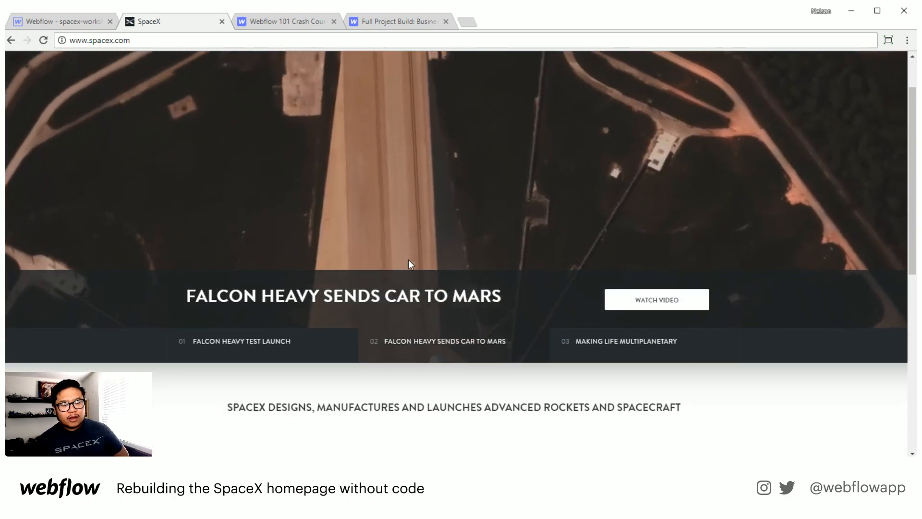
pyautogui.scroll(-2, 408, 260)
pyautogui.scroll(-1, 408, 262)
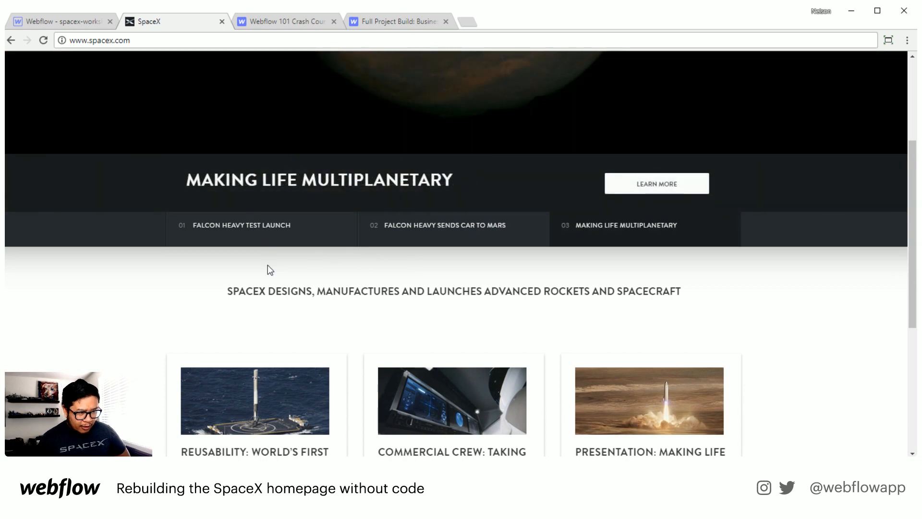
pyautogui.scroll(-1, 141, 243)
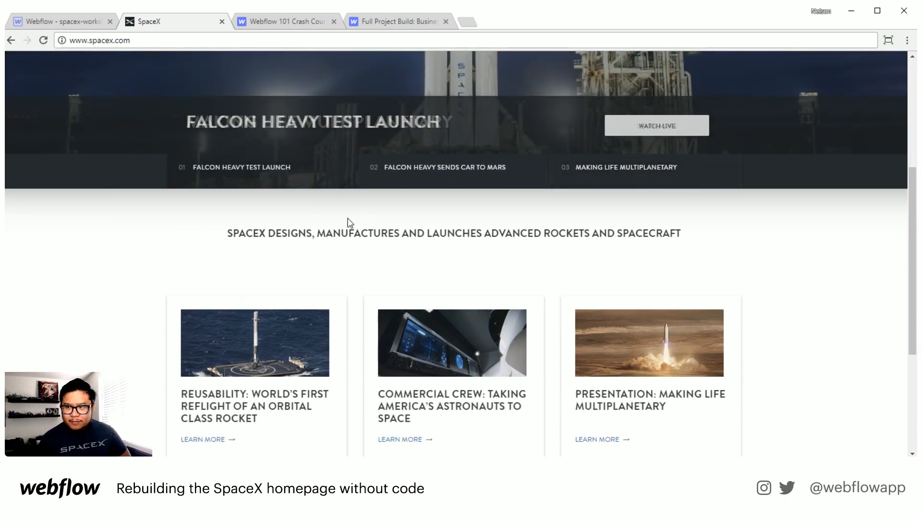
pyautogui.scroll(-1, 347, 222)
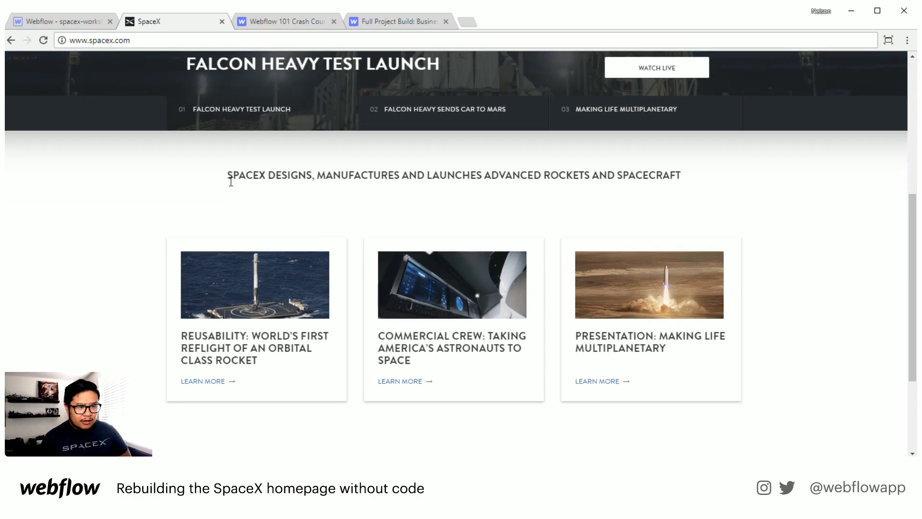
pyautogui.moveTo(573, 176); pyautogui.dragTo(412, 183)
pyautogui.click(456, 190)
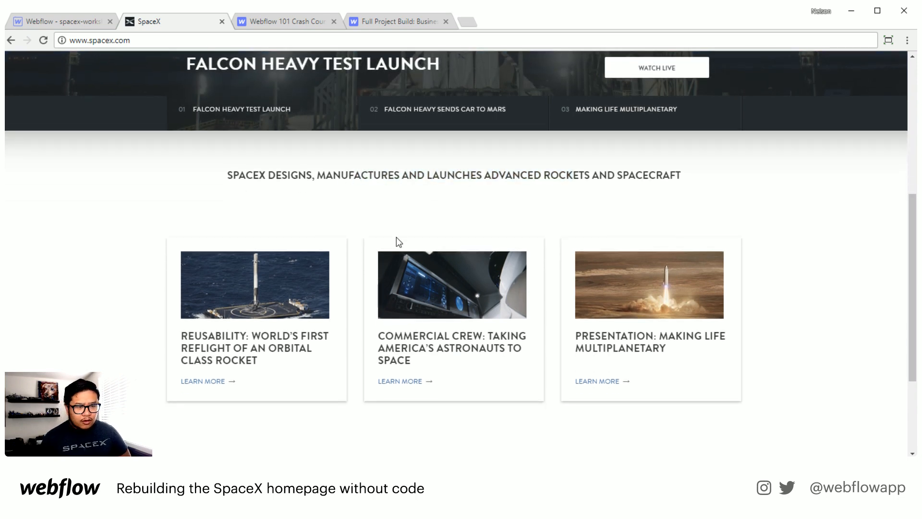
# Step: Scroll through the homepage's feature cards and footer, then back up to the top
pyautogui.scroll(-2, 396, 237)
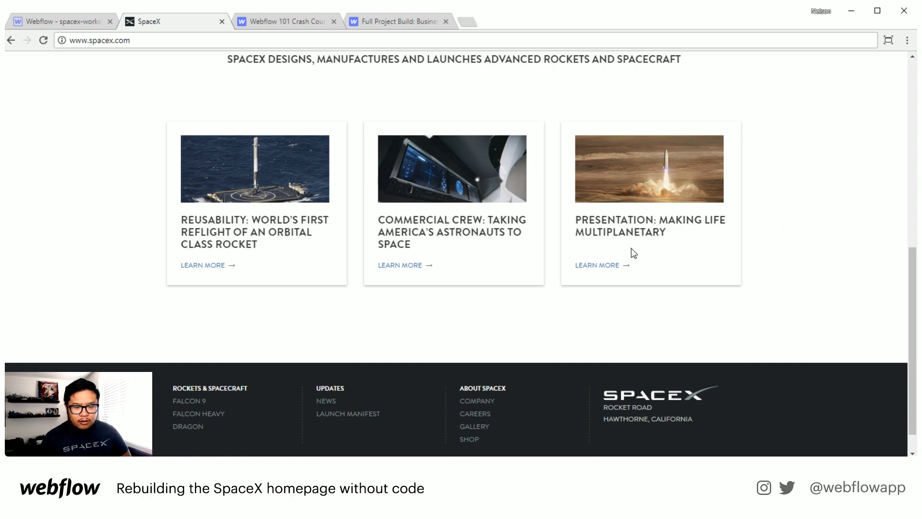
pyautogui.scroll(-1, 578, 341)
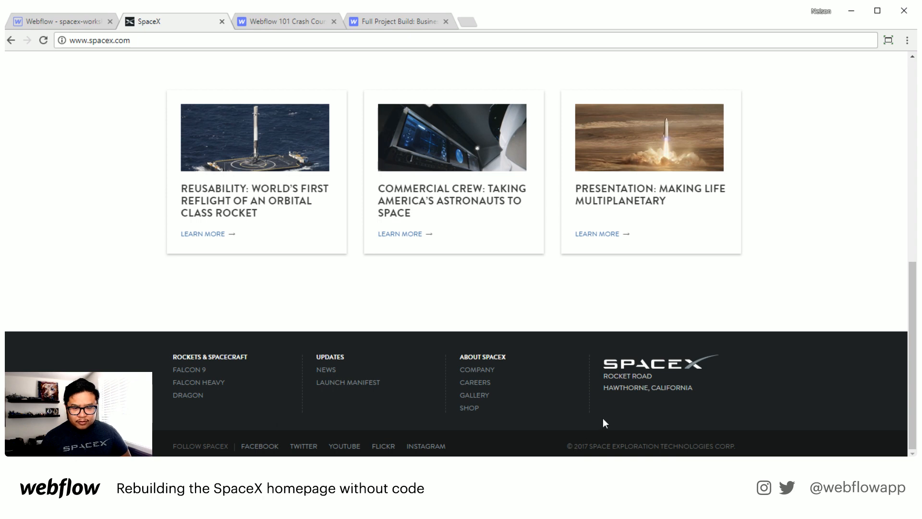
pyautogui.scroll(8, 603, 418)
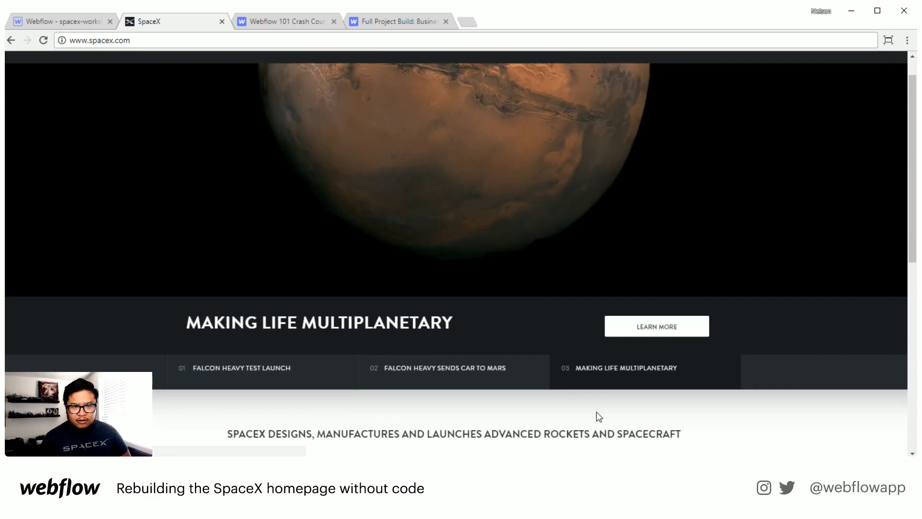
pyautogui.scroll(1, 591, 413)
pyautogui.scroll(-1, 558, 395)
pyautogui.scroll(1, 555, 396)
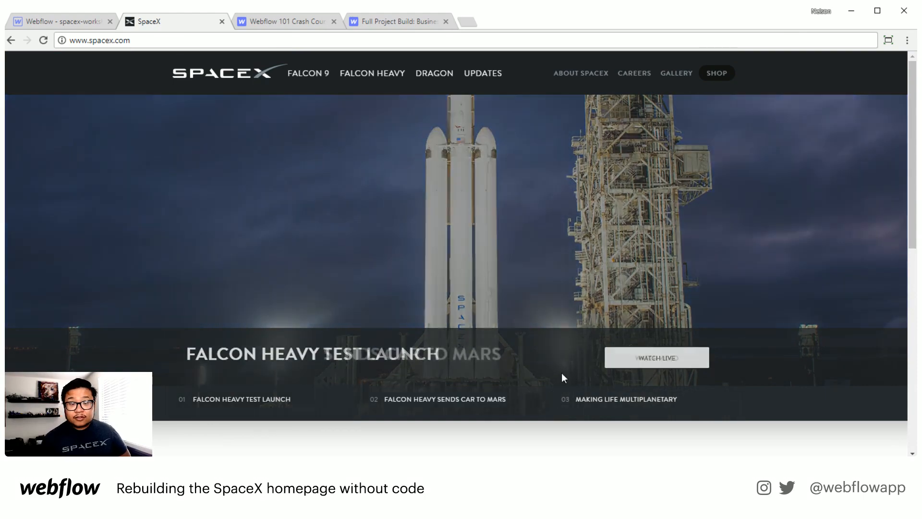
# Step: Open the developer tools on the SpaceX page and switch to the iPhone 8 device preview
pyautogui.rightClick(656, 226)
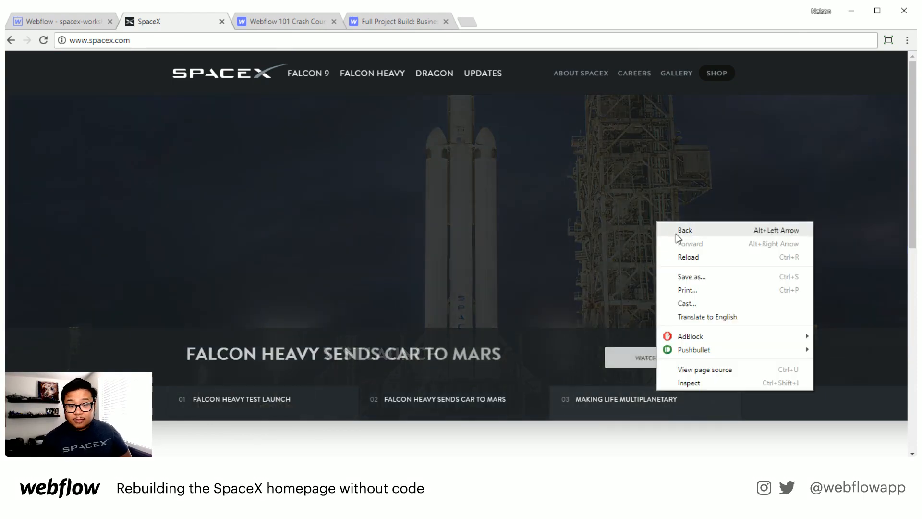
pyautogui.click(736, 382)
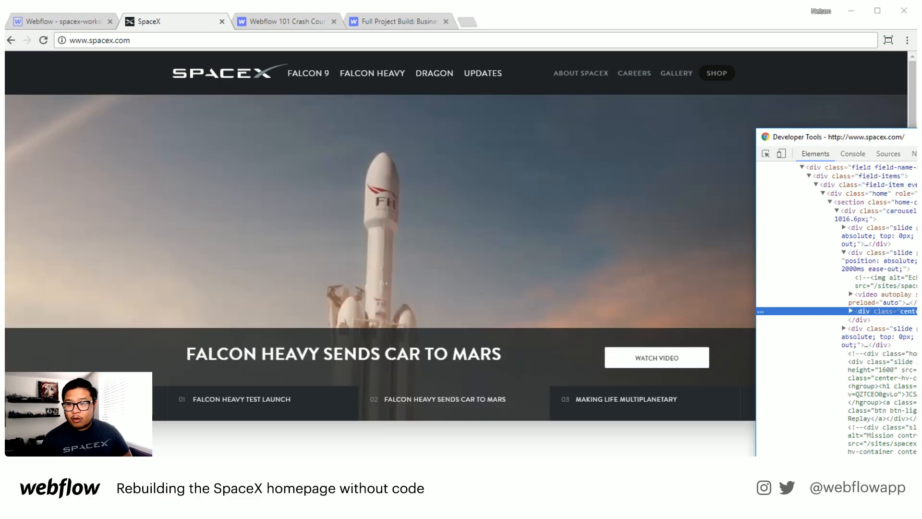
pyautogui.moveTo(816, 128); pyautogui.dragTo(514, 114)
pyautogui.click(263, 133)
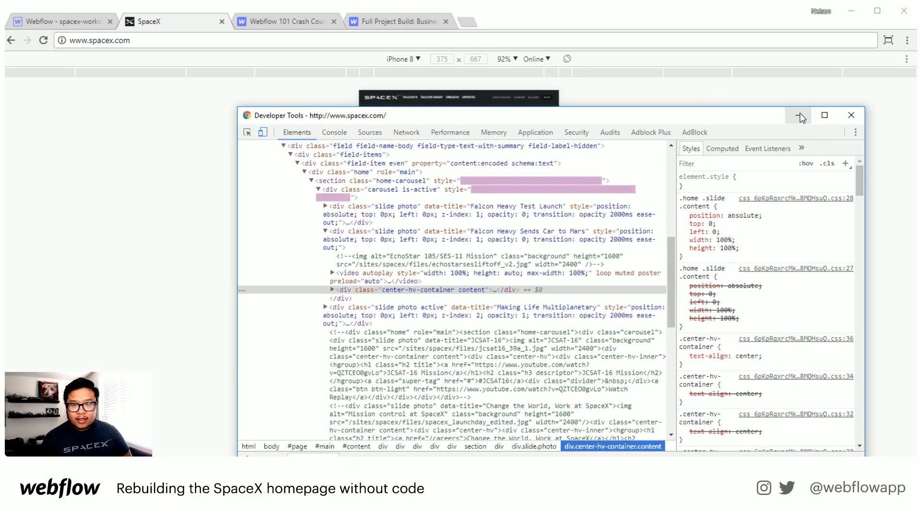
pyautogui.moveTo(724, 122); pyautogui.dragTo(920, 345)
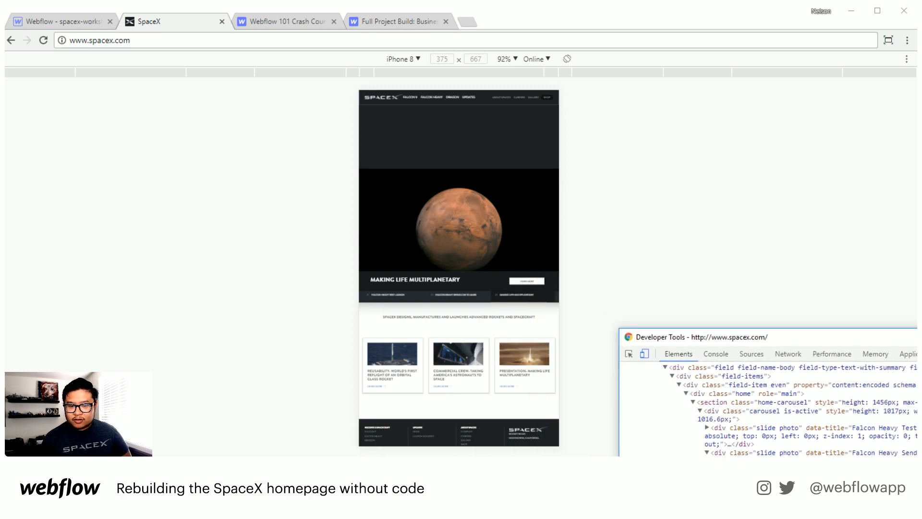
# Step: Examine the homepage's mobile layout, then turn the device preview off
pyautogui.click(640, 168)
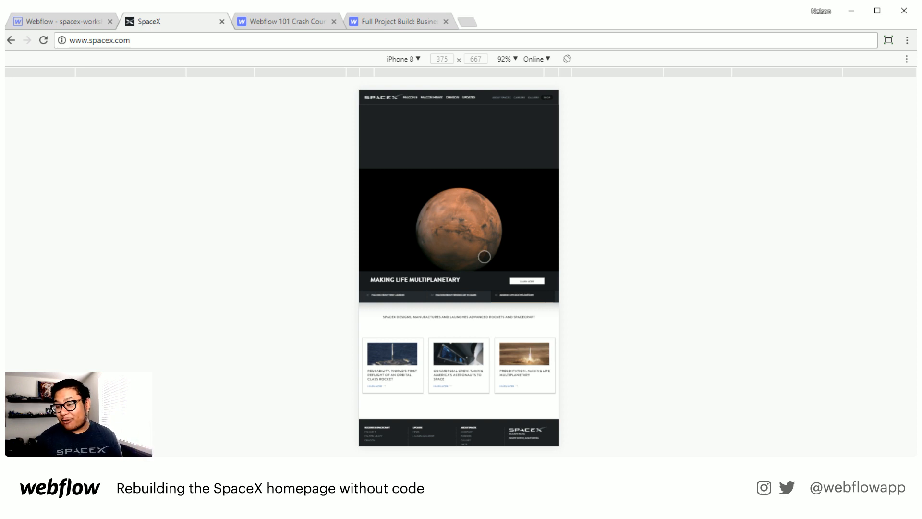
pyautogui.scroll(-1, 482, 208)
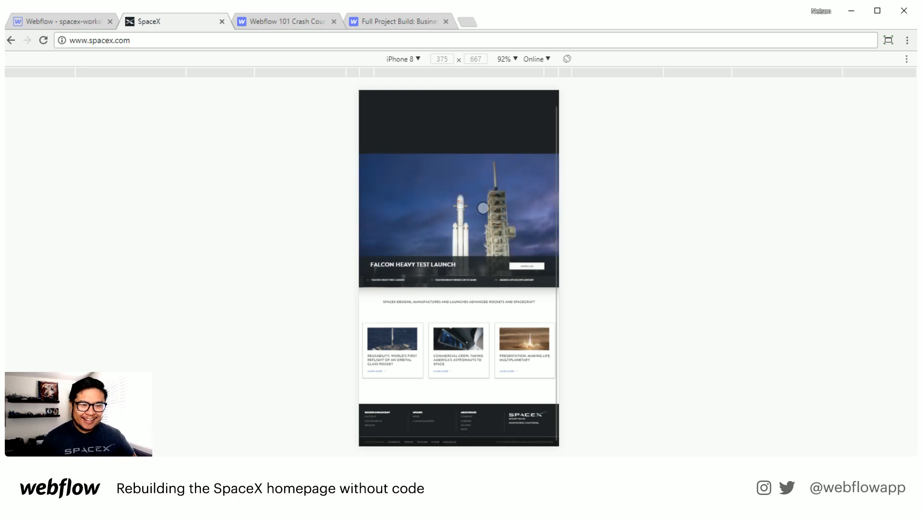
pyautogui.scroll(1, 483, 212)
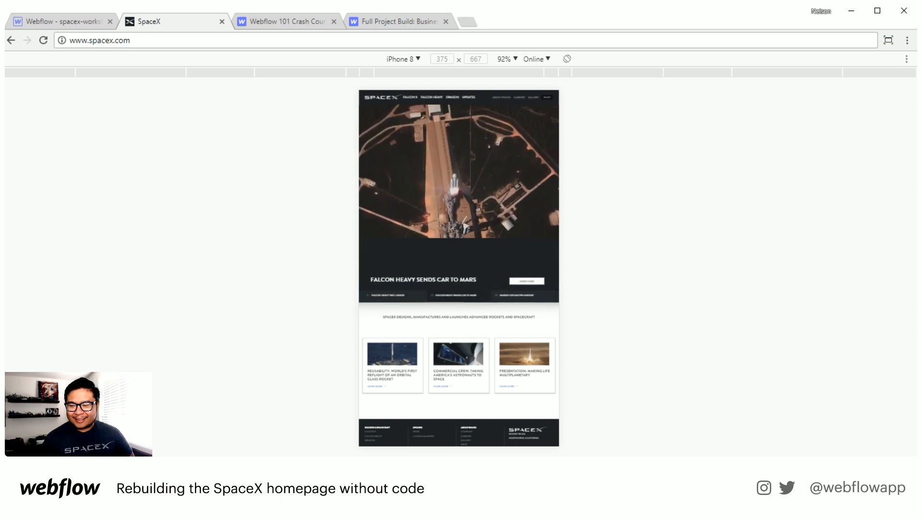
pyautogui.hotkey('alt', 'Tab')
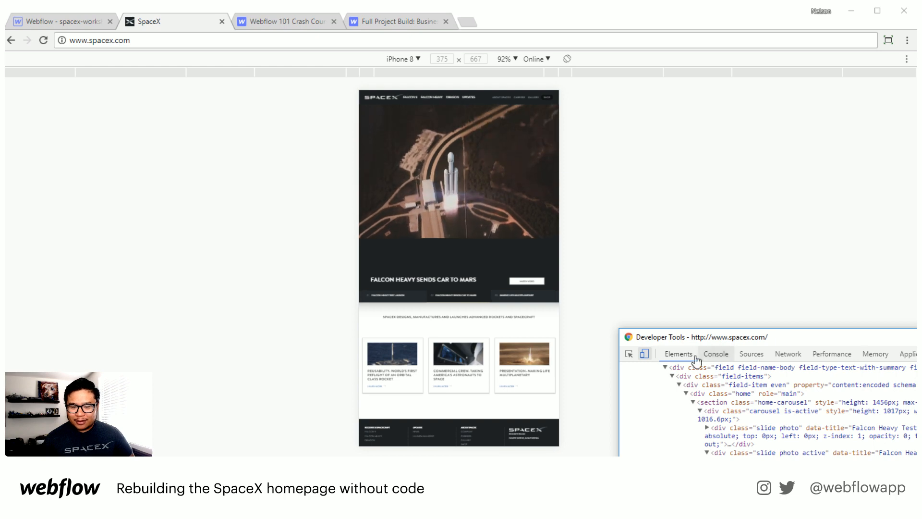
pyautogui.click(644, 354)
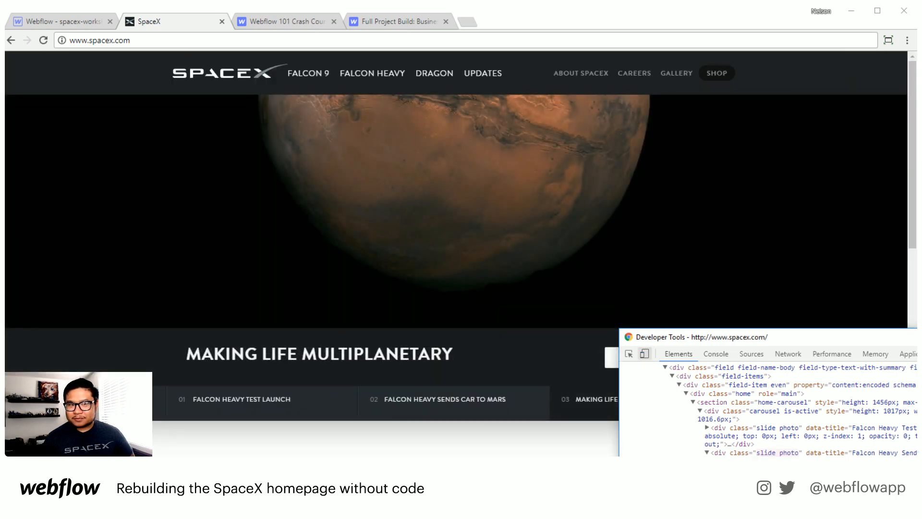
# Step: Switch to the Webflow 101 Crash Course tab and review its course outline
pyautogui.click(496, 199)
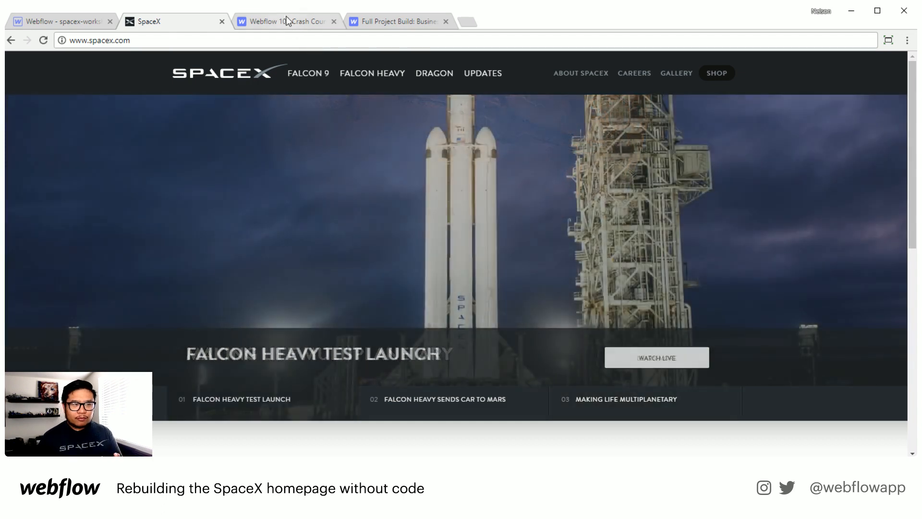
pyautogui.click(287, 21)
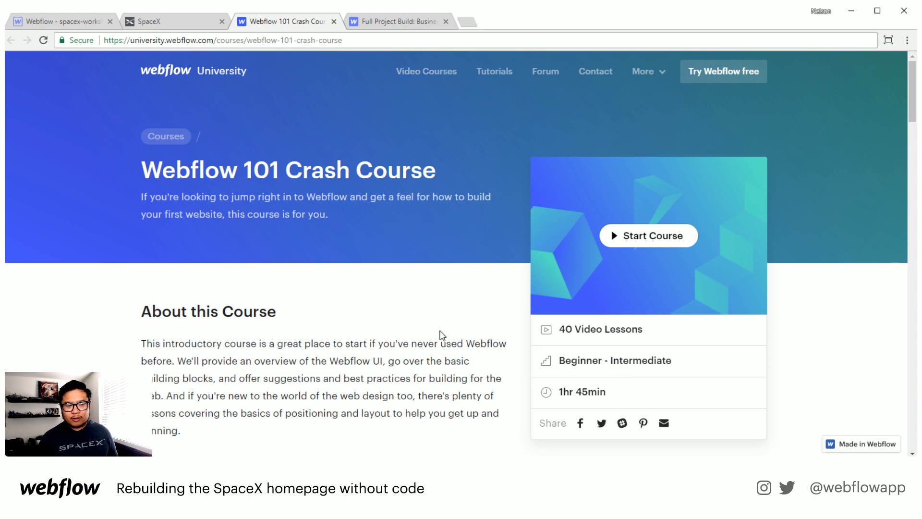
pyautogui.scroll(-8, 443, 335)
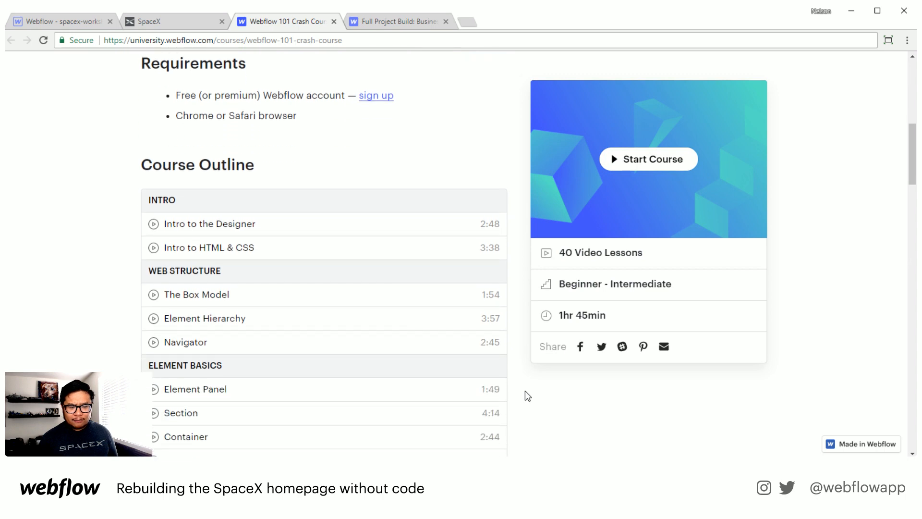
pyautogui.scroll(-2, 525, 395)
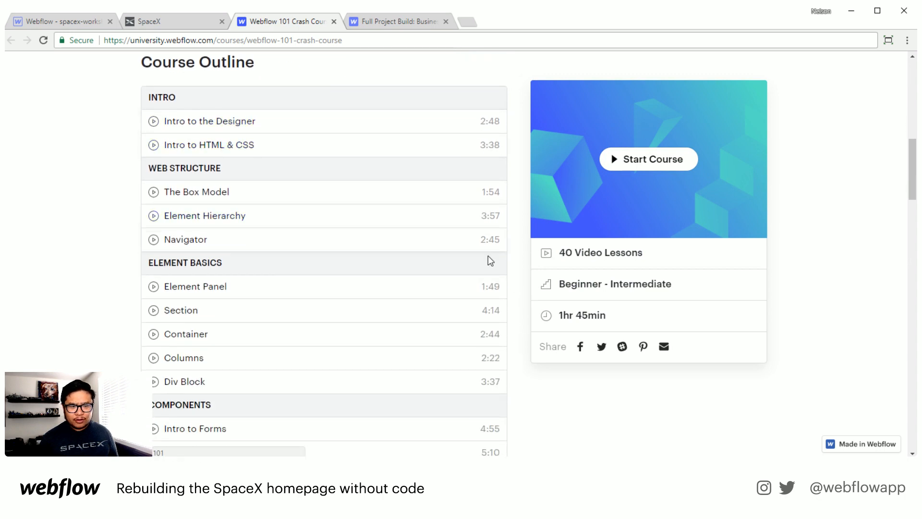
pyautogui.scroll(-1, 494, 432)
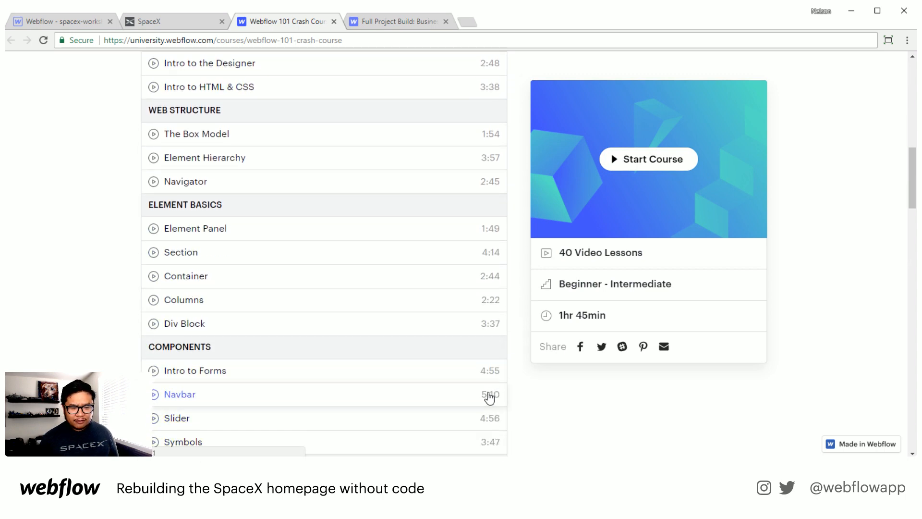
pyautogui.scroll(6, 479, 397)
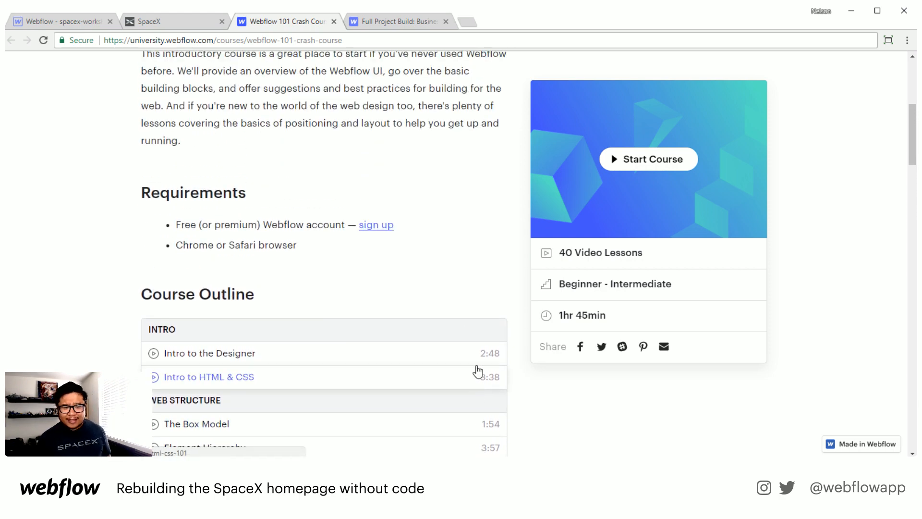
pyautogui.scroll(-5, 479, 367)
pyautogui.scroll(10, 479, 367)
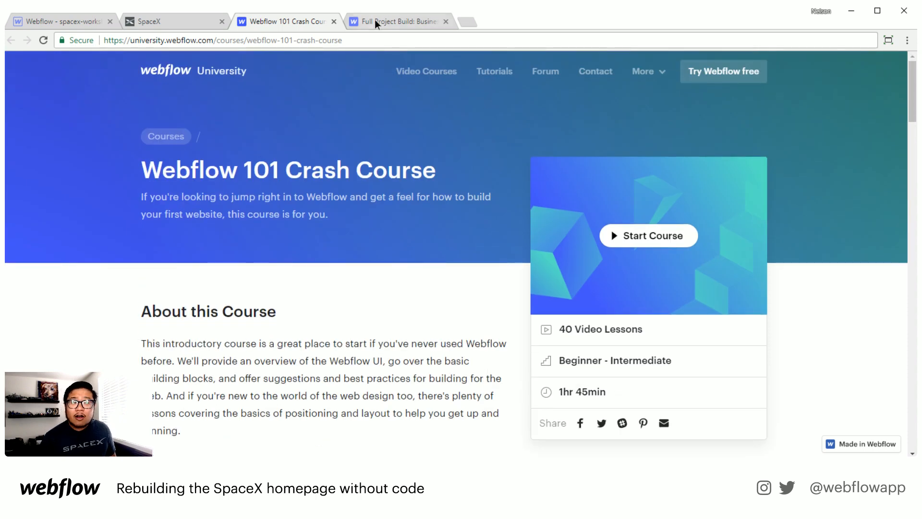
# Step: Switch to the Full Project Build: Business Website course tab and review its outline
pyautogui.click(376, 22)
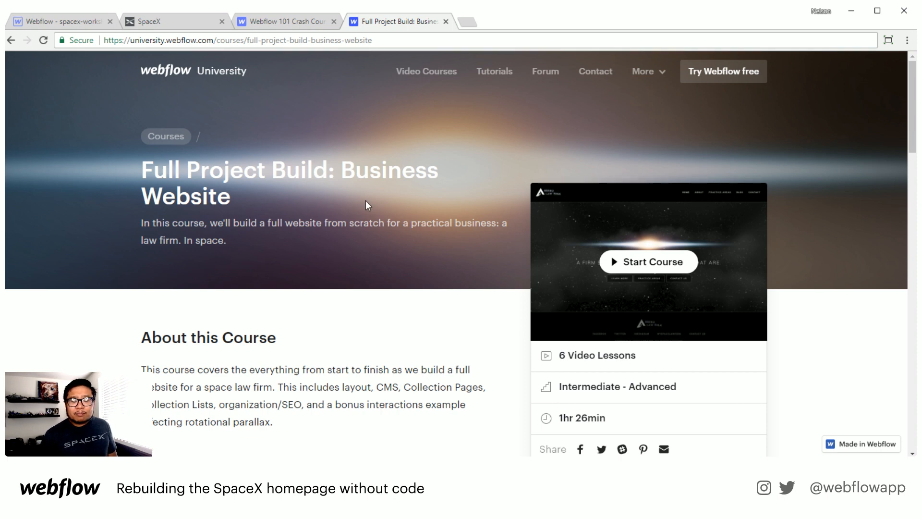
pyautogui.scroll(-3, 371, 253)
pyautogui.scroll(1, 371, 250)
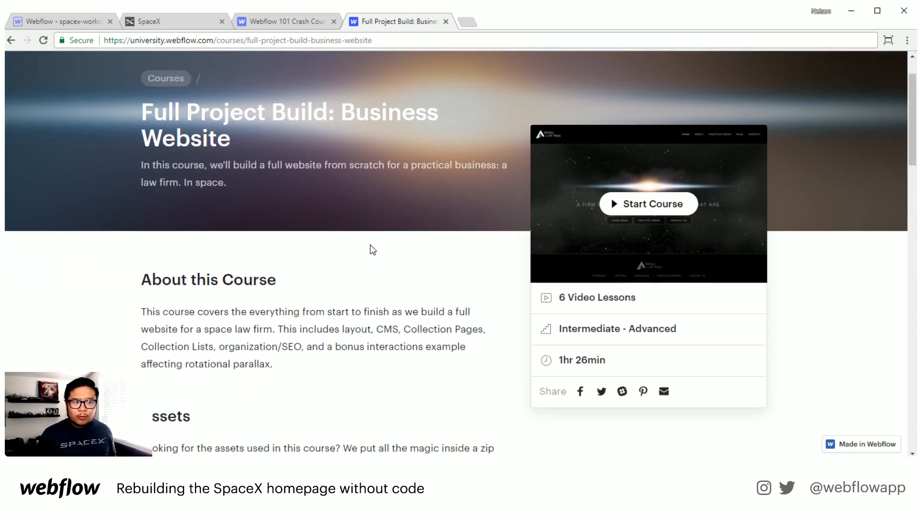
pyautogui.scroll(-8, 373, 248)
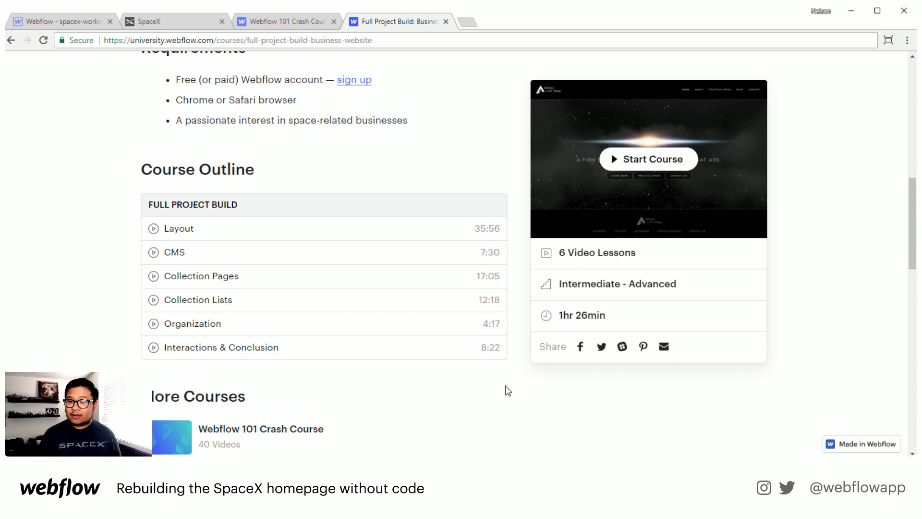
pyautogui.scroll(10, 479, 346)
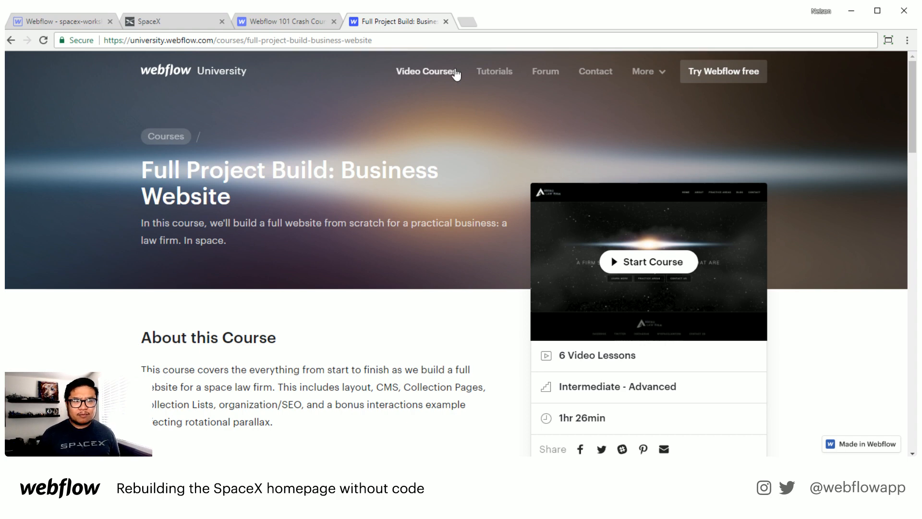
# Step: Close the two course tabs and the SpaceX tab, then open the Add elements panel in the Webflow Designer
pyautogui.click(446, 23)
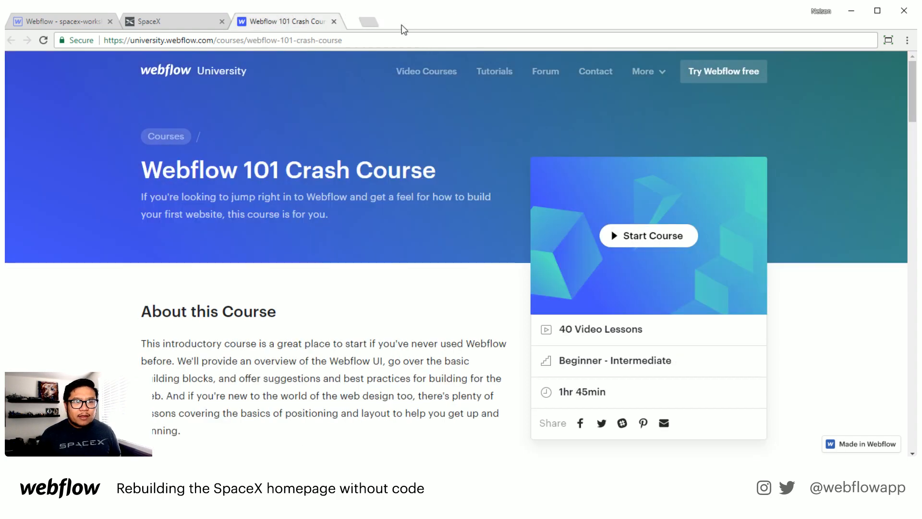
pyautogui.click(335, 23)
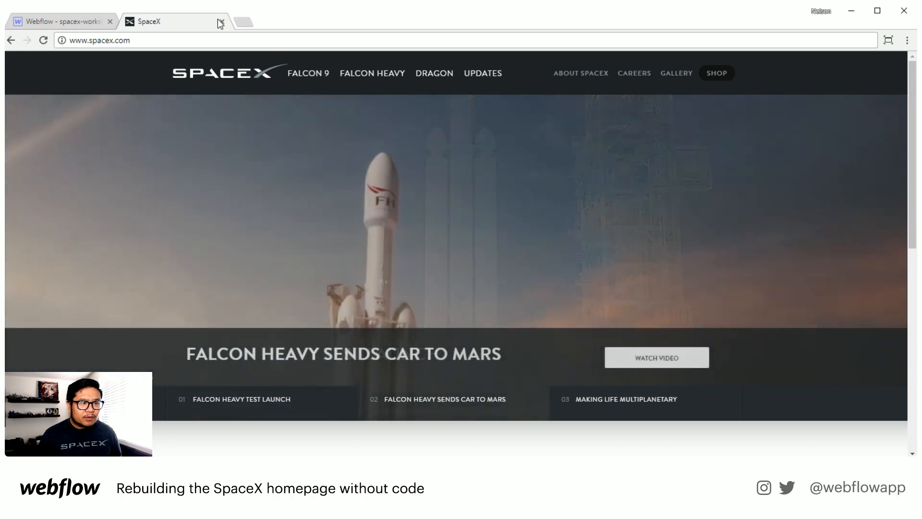
pyautogui.click(222, 22)
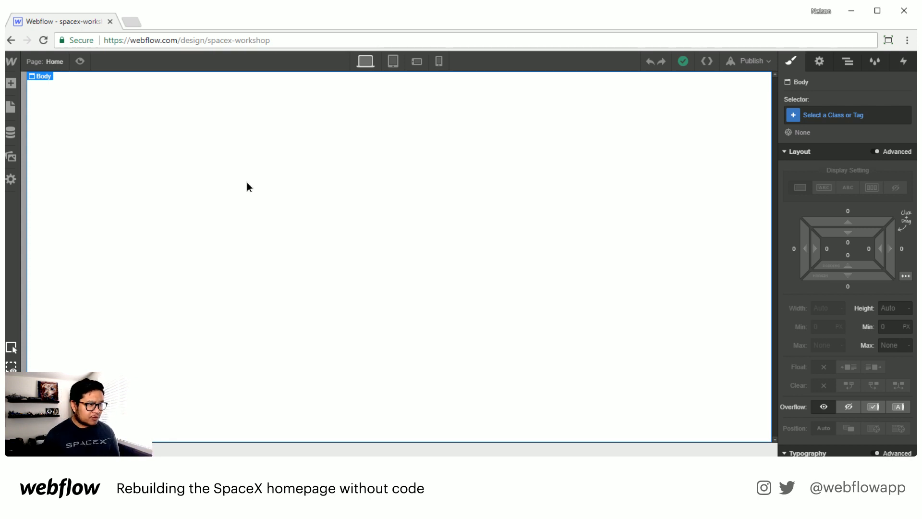
pyautogui.press('a')
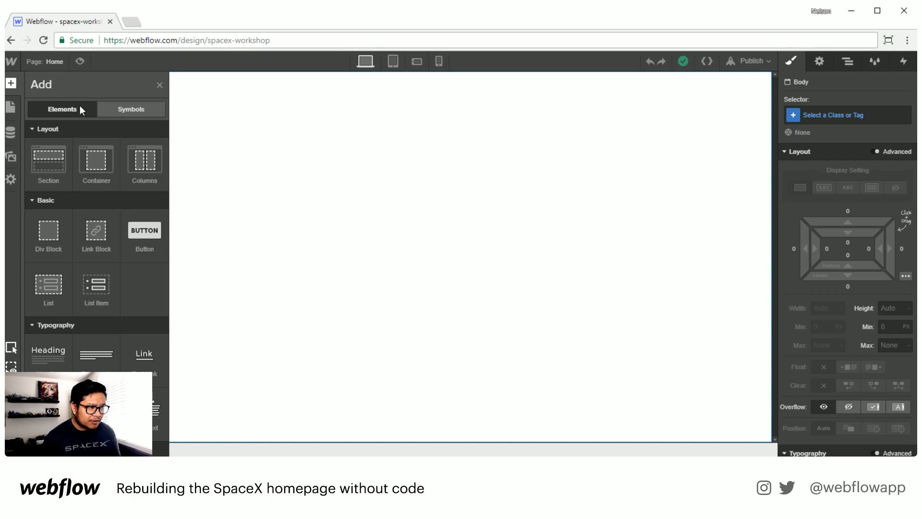
# Step: Add a Navbar component to the top of the blank page
pyautogui.scroll(-4, 112, 265)
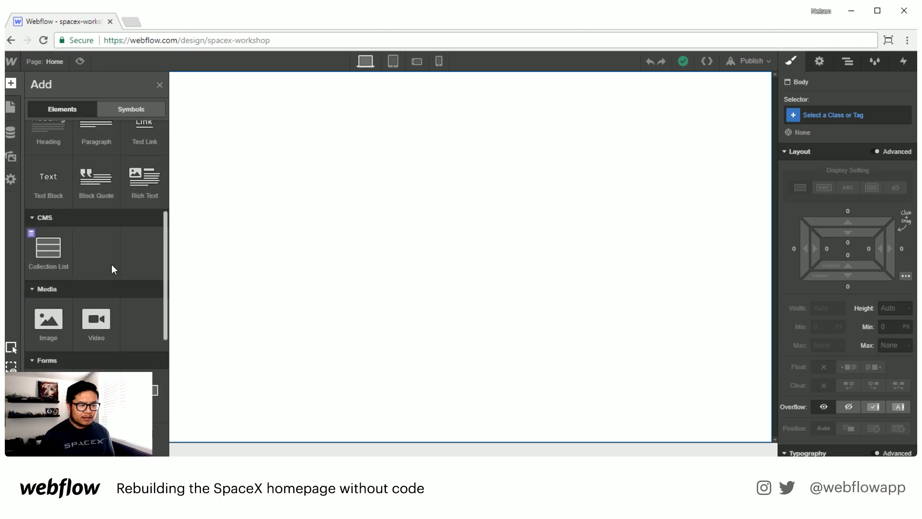
pyautogui.scroll(-6, 112, 264)
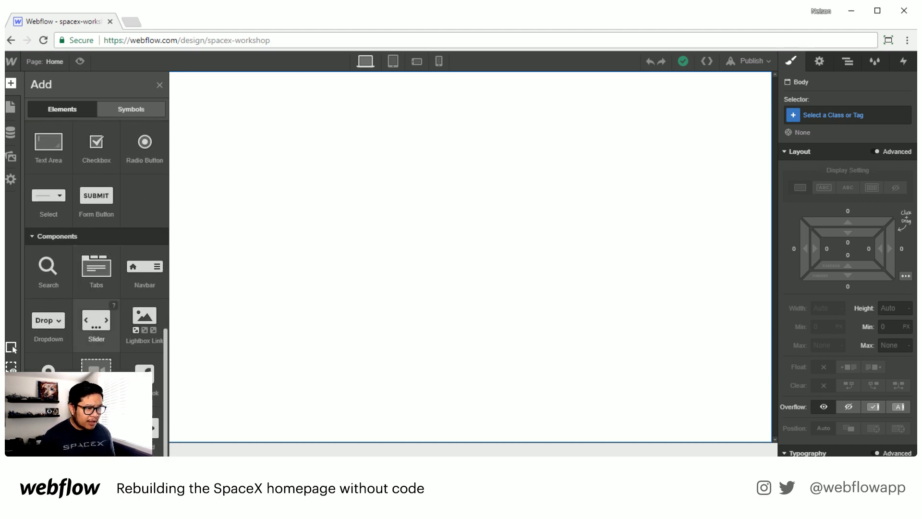
pyautogui.moveTo(144, 269); pyautogui.dragTo(497, 155)
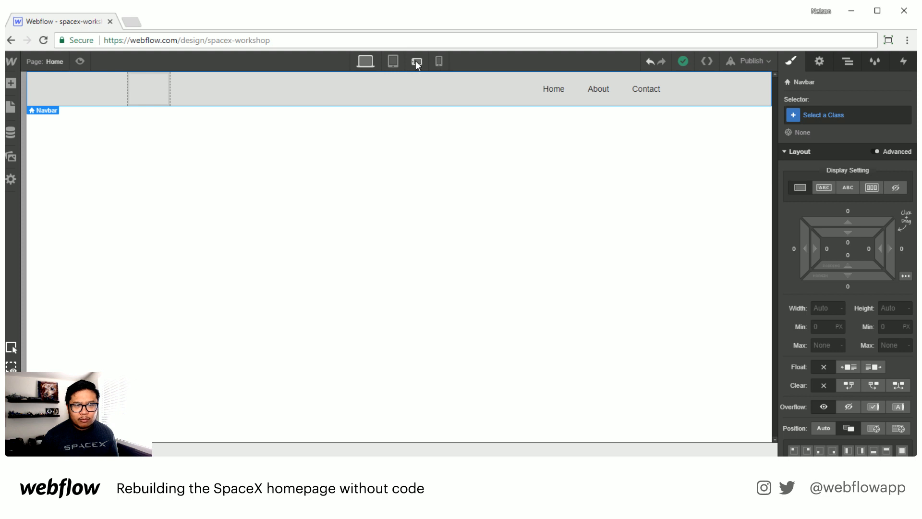
# Step: Preview the navbar's collapsed menu at tablet and phone sizes, then return to desktop and leave preview
pyautogui.click(393, 62)
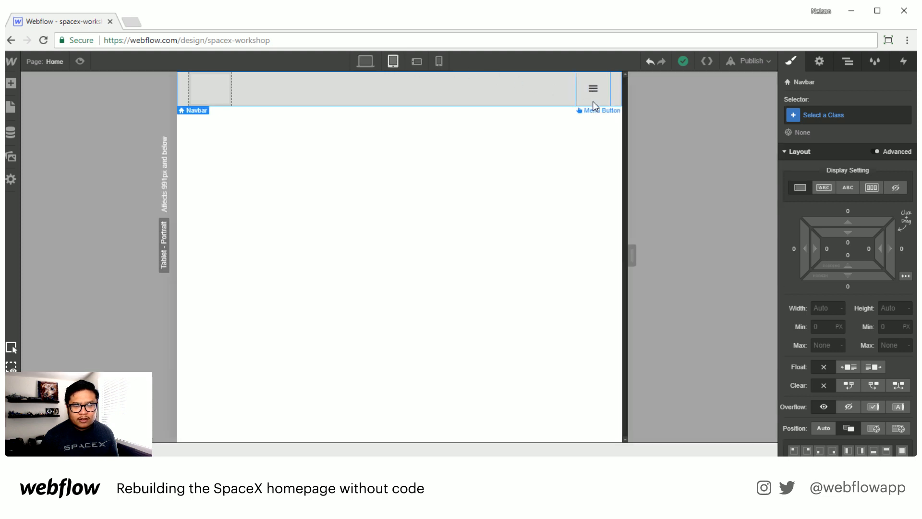
pyautogui.click(81, 61)
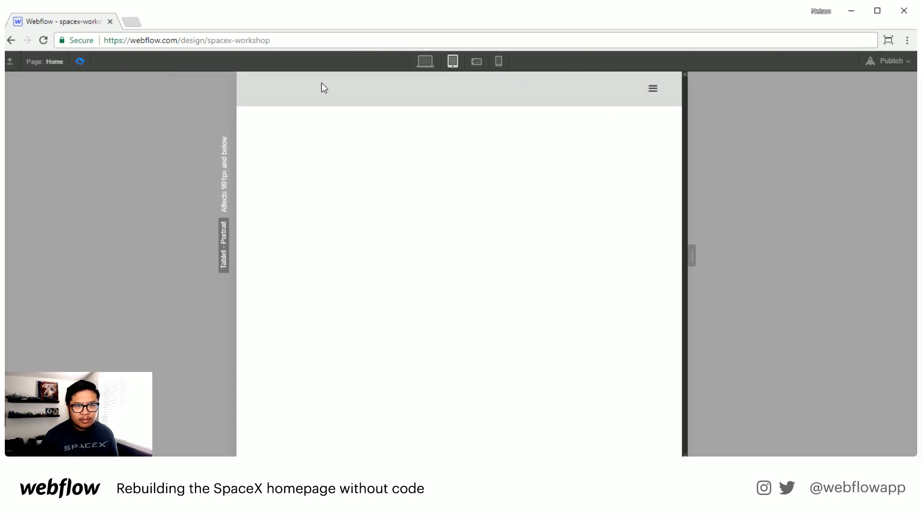
pyautogui.click(658, 96)
pyautogui.click(651, 96)
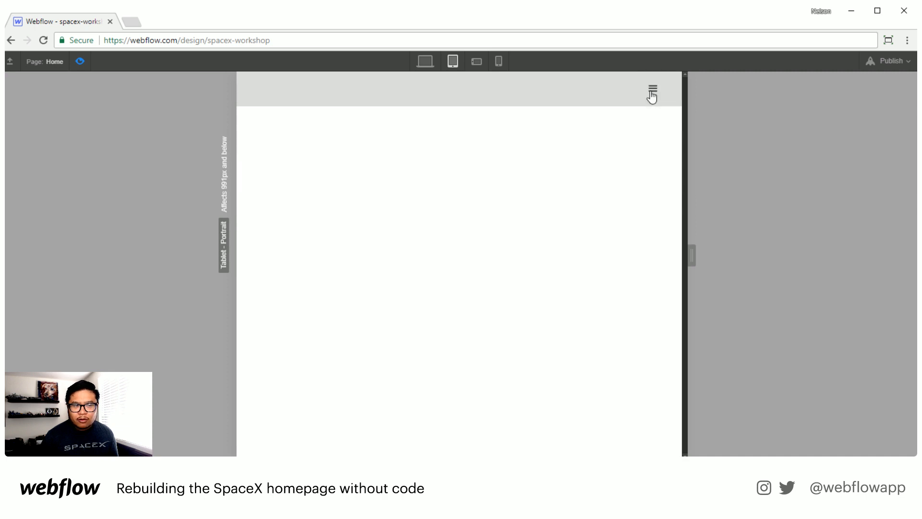
pyautogui.click(652, 96)
pyautogui.click(499, 61)
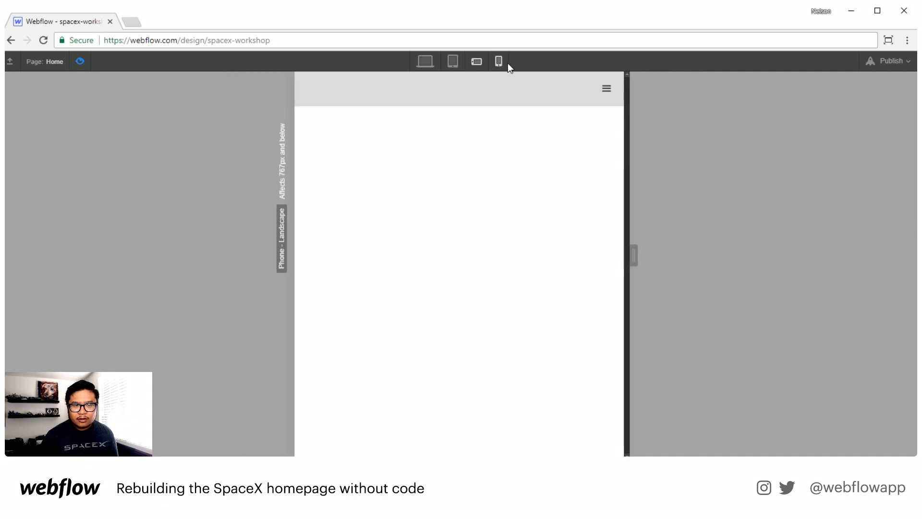
pyautogui.click(536, 90)
pyautogui.click(535, 89)
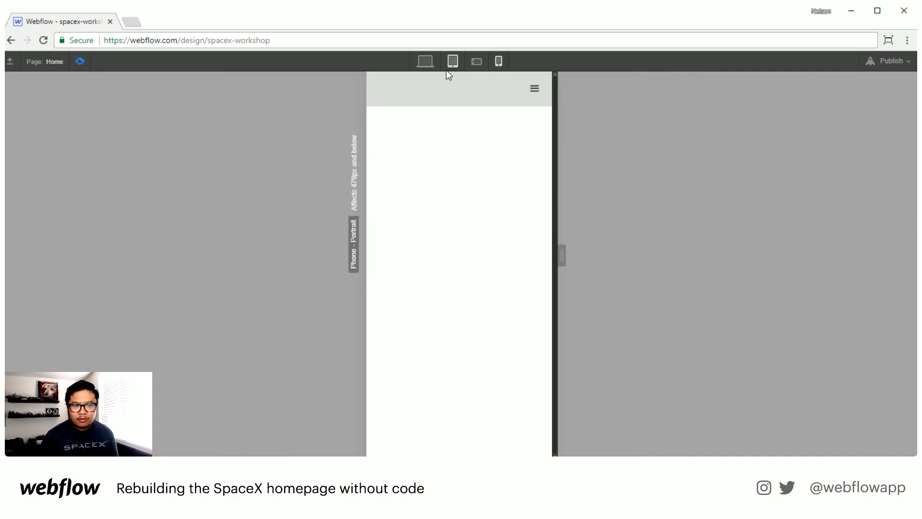
pyautogui.click(425, 61)
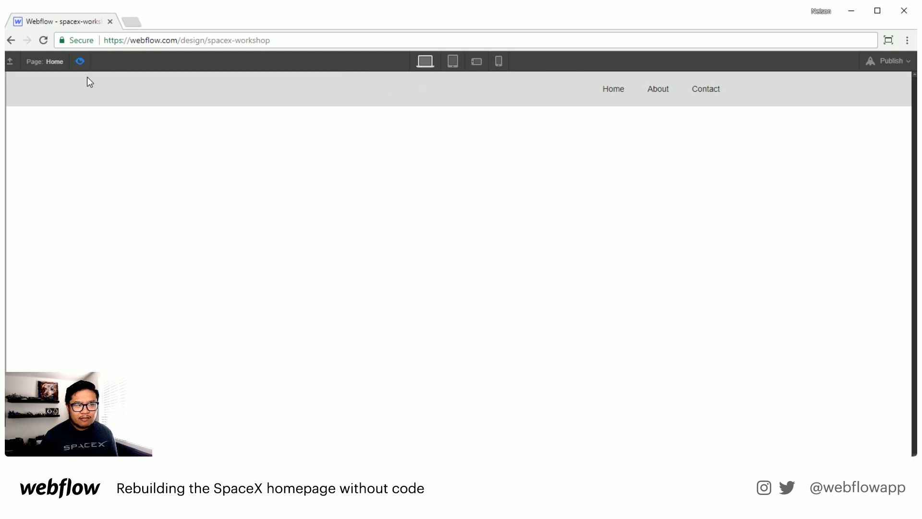
pyautogui.click(81, 62)
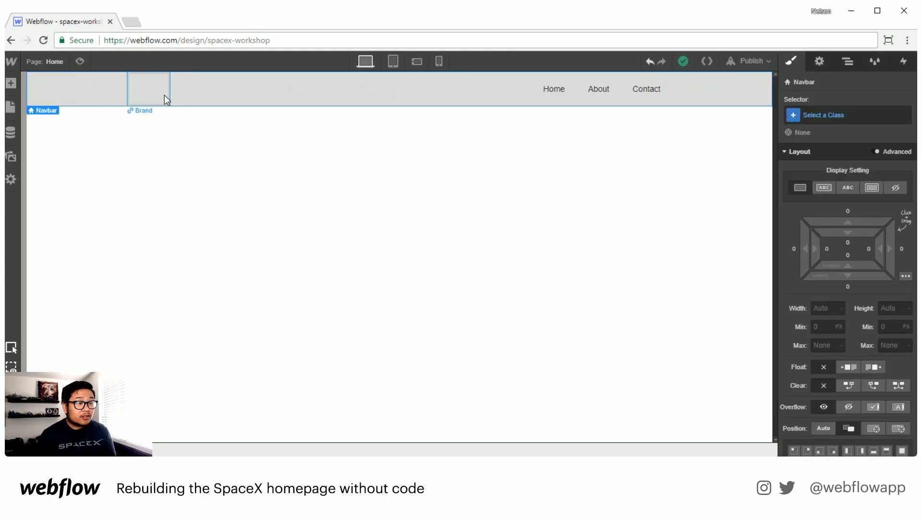
# Step: Place the logo.png asset from Assets into the navbar's brand link
pyautogui.click(11, 152)
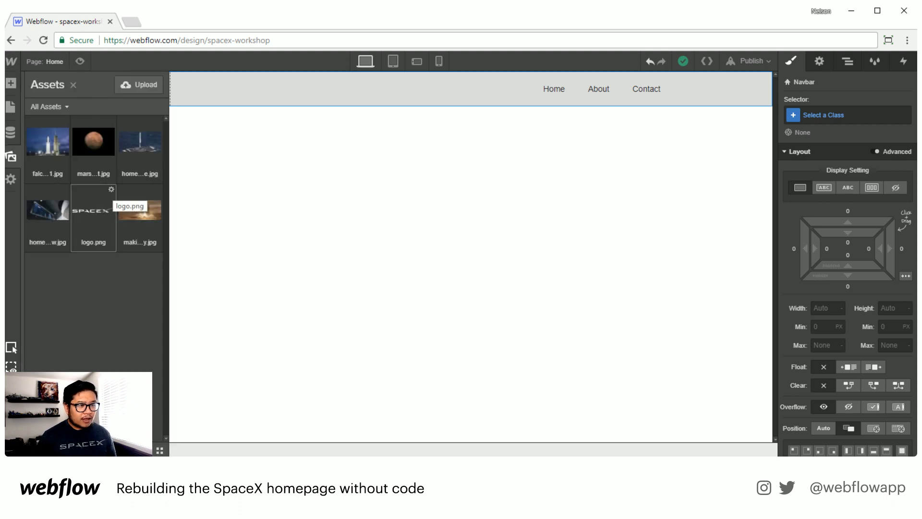
pyautogui.moveTo(108, 207); pyautogui.dragTo(151, 92)
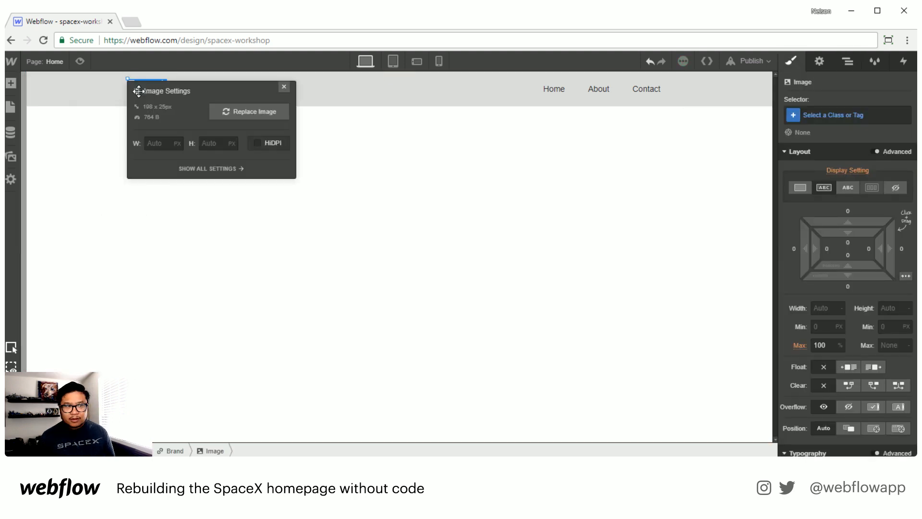
pyautogui.click(285, 85)
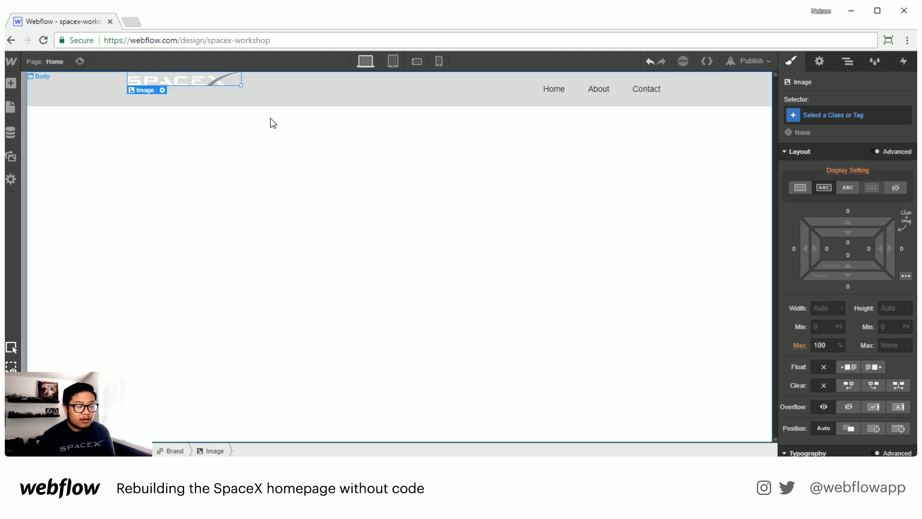
# Step: Set the navbar's background color to #222
pyautogui.click(88, 90)
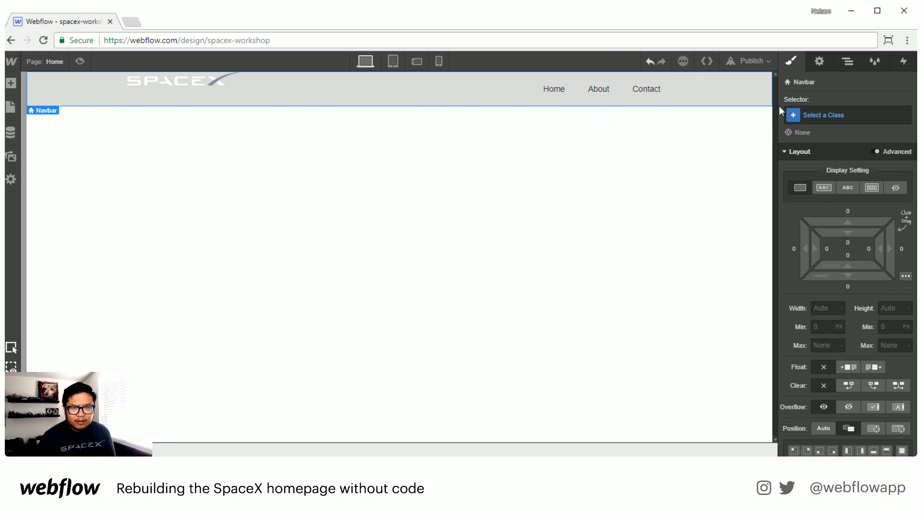
pyautogui.scroll(-5, 878, 286)
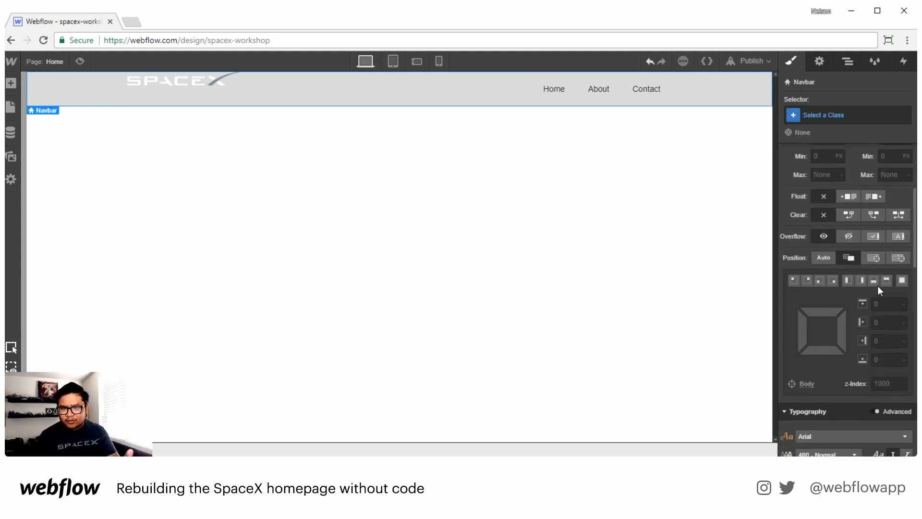
pyautogui.scroll(-6, 875, 278)
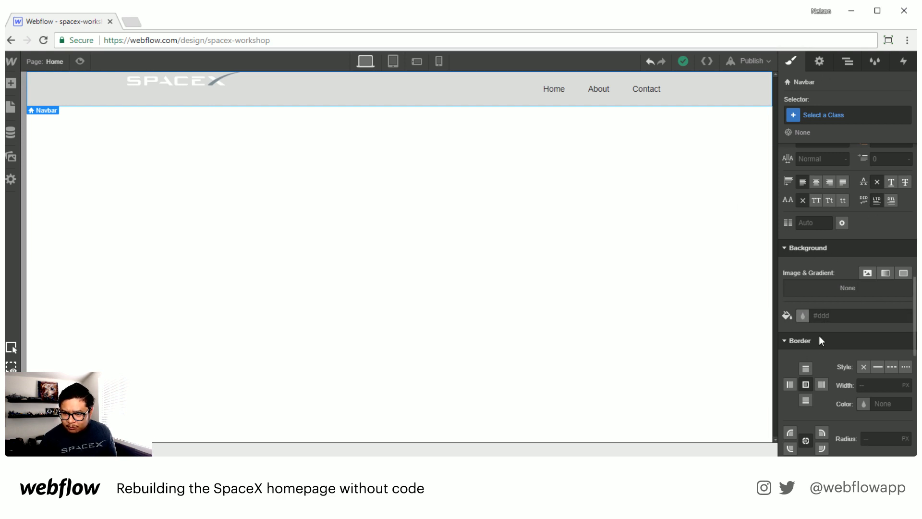
pyautogui.click(827, 315)
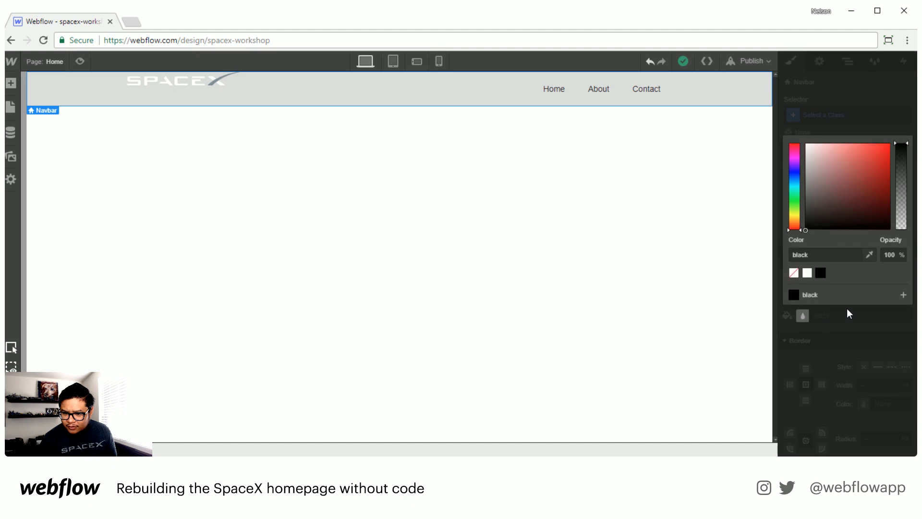
pyautogui.moveTo(829, 181); pyautogui.dragTo(792, 216)
pyautogui.click(801, 255)
pyautogui.write('#222')
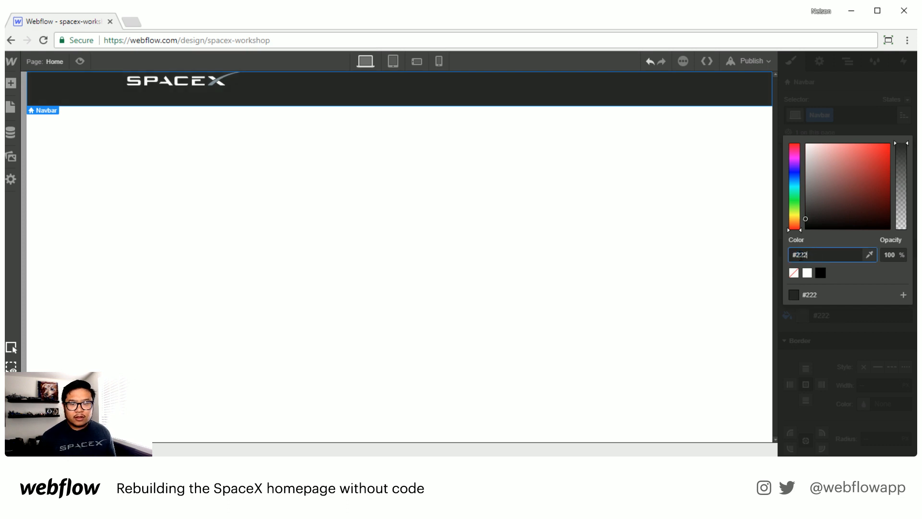
pyautogui.press('Return')
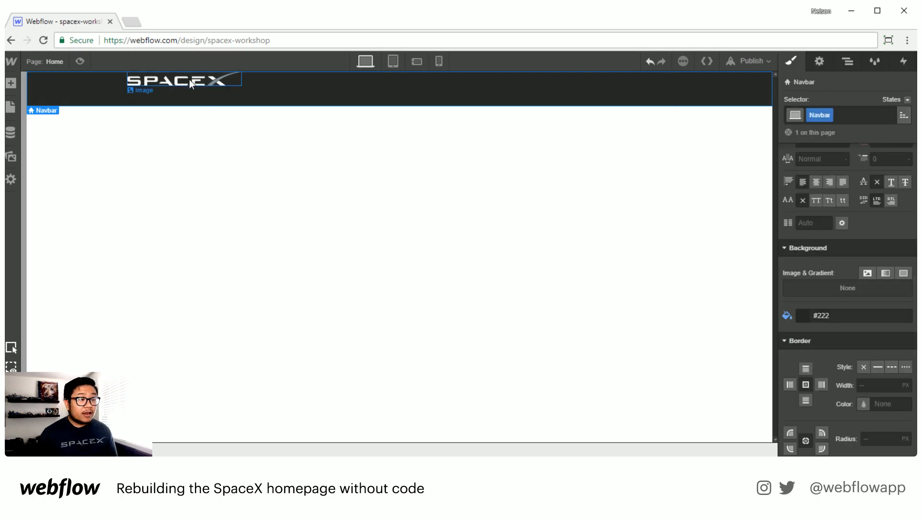
# Step: Select the Brand link in the Navigator and give it 18 px top and bottom padding
pyautogui.click(847, 62)
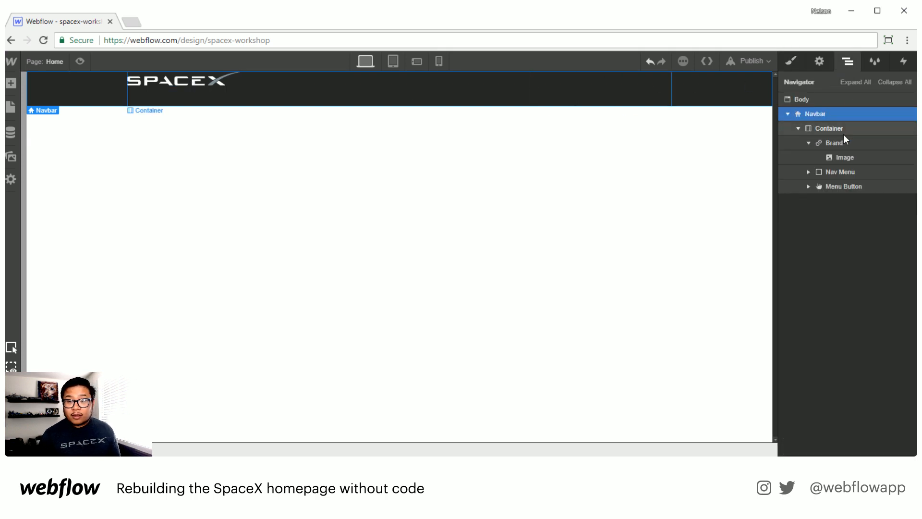
pyautogui.click(832, 143)
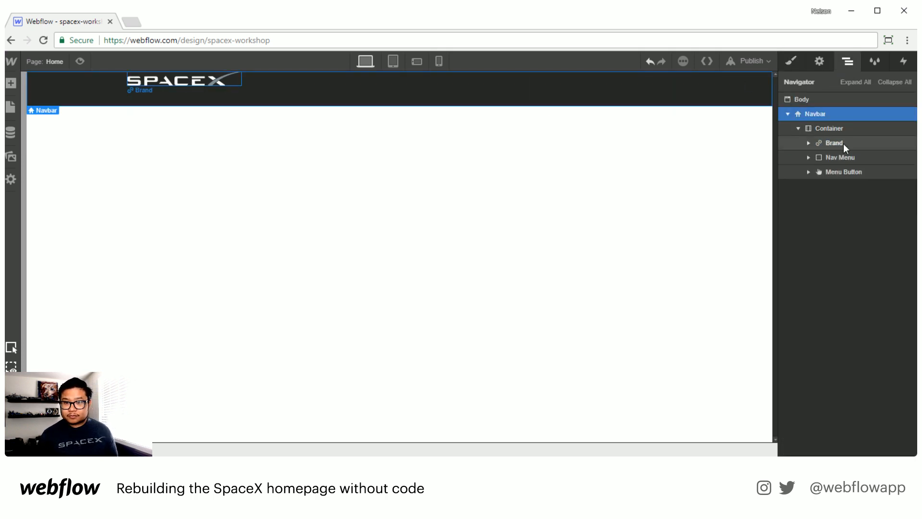
pyautogui.click(843, 143)
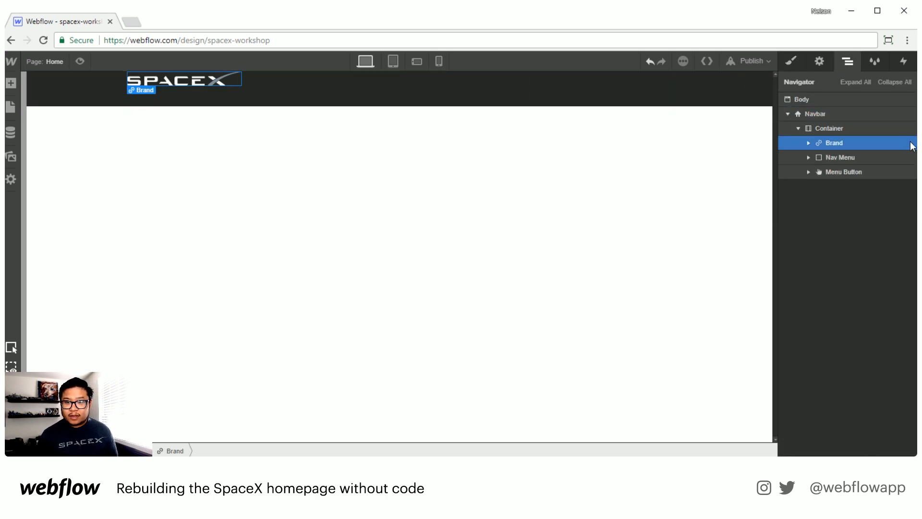
pyautogui.click(791, 60)
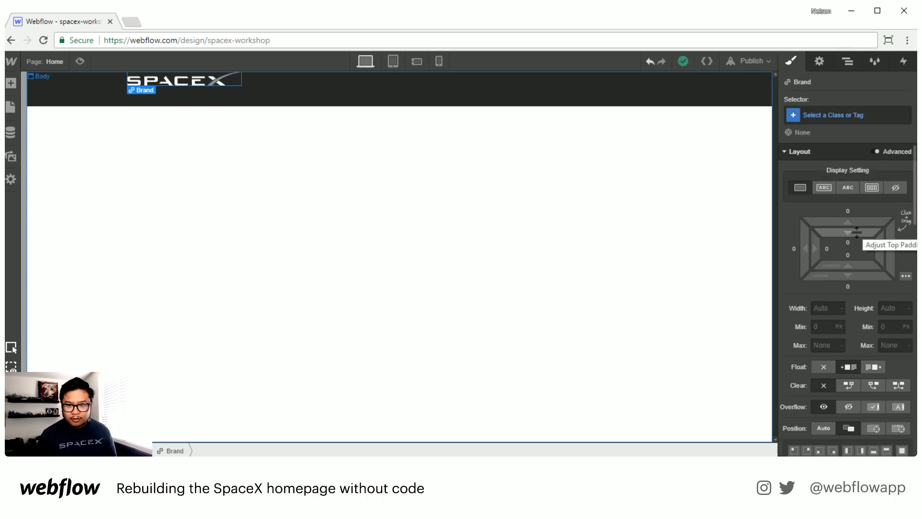
pyautogui.moveTo(846, 232); pyautogui.dragTo(861, 263)
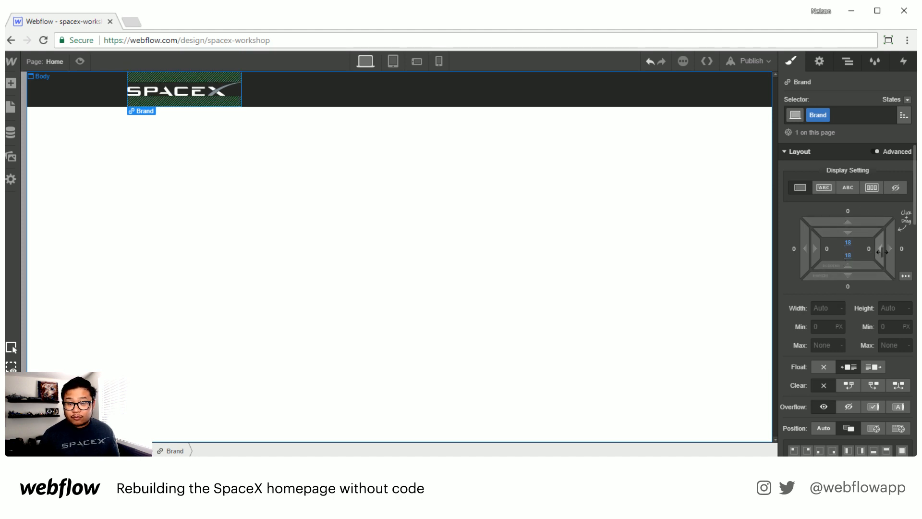
pyautogui.moveTo(881, 250); pyautogui.dragTo(826, 257)
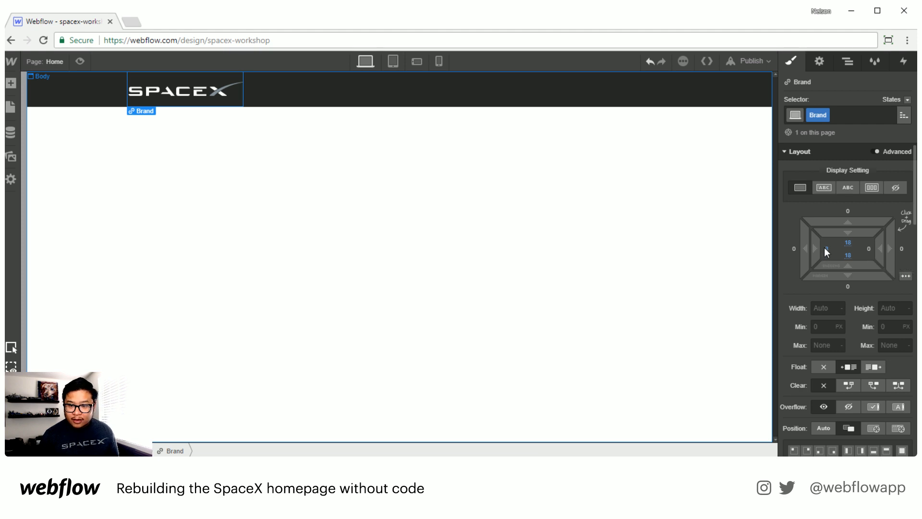
pyautogui.keyDown('alt'); pyautogui.click(826, 250); pyautogui.keyUp('alt')
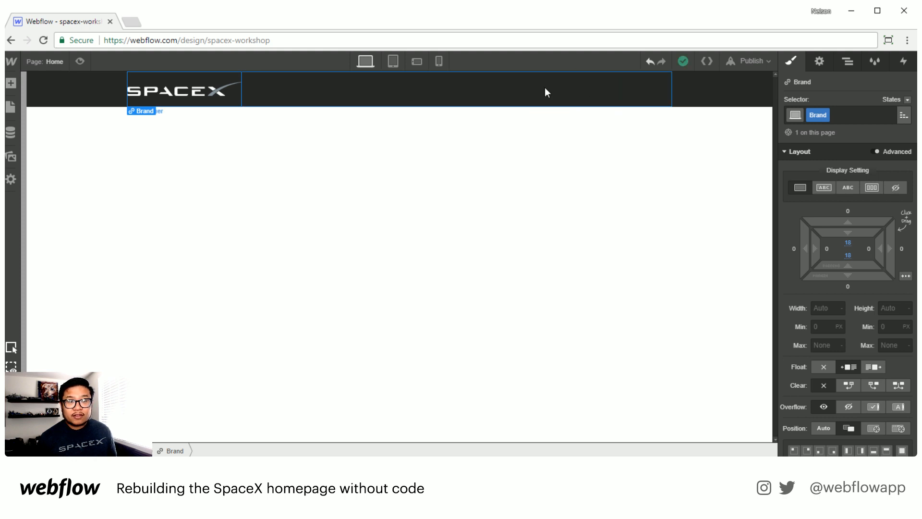
# Step: Set the About nav link's text color to white
pyautogui.click(598, 98)
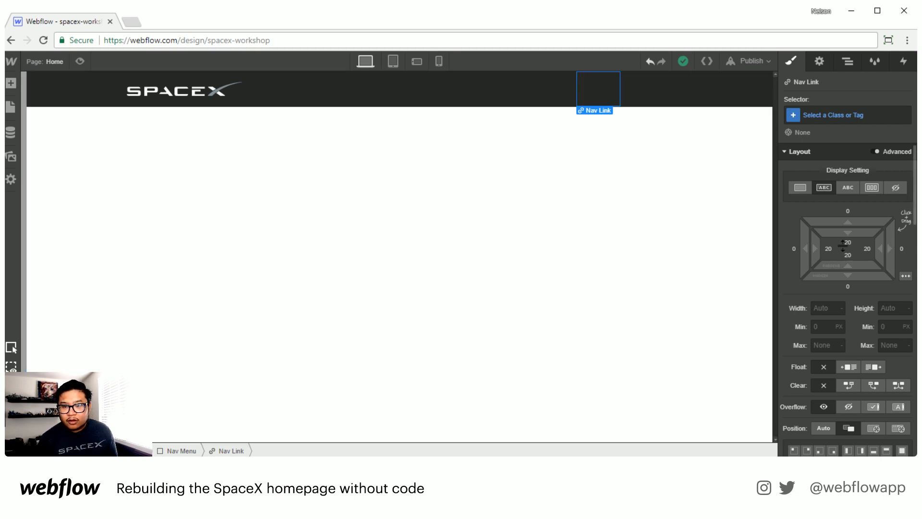
pyautogui.scroll(-5, 846, 269)
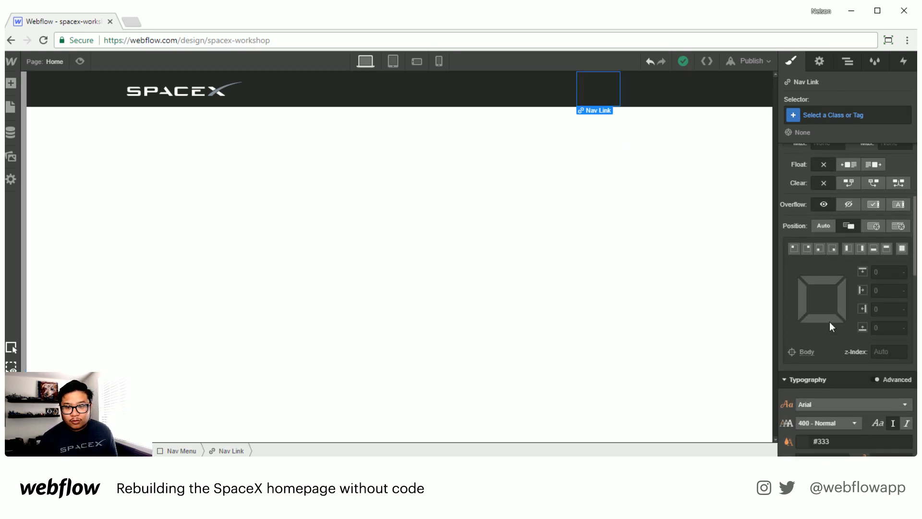
pyautogui.scroll(-4, 834, 346)
pyautogui.click(845, 296)
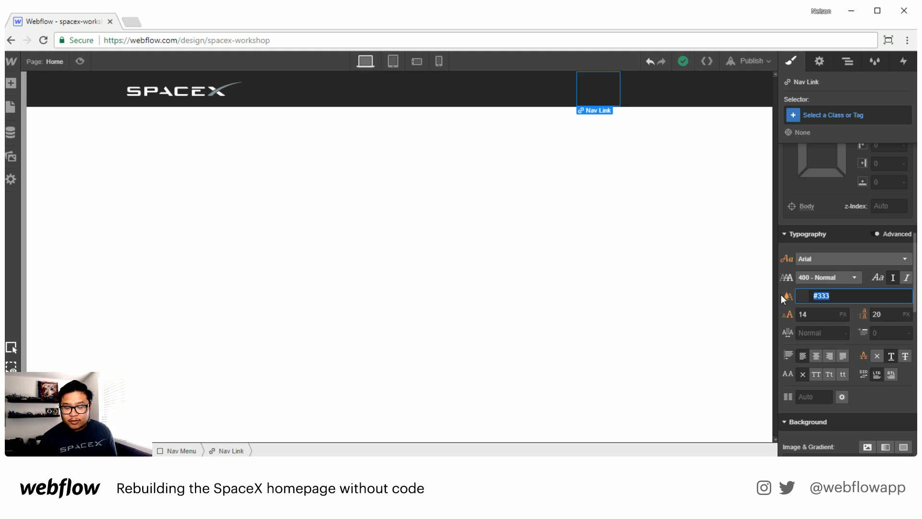
pyautogui.write('white')
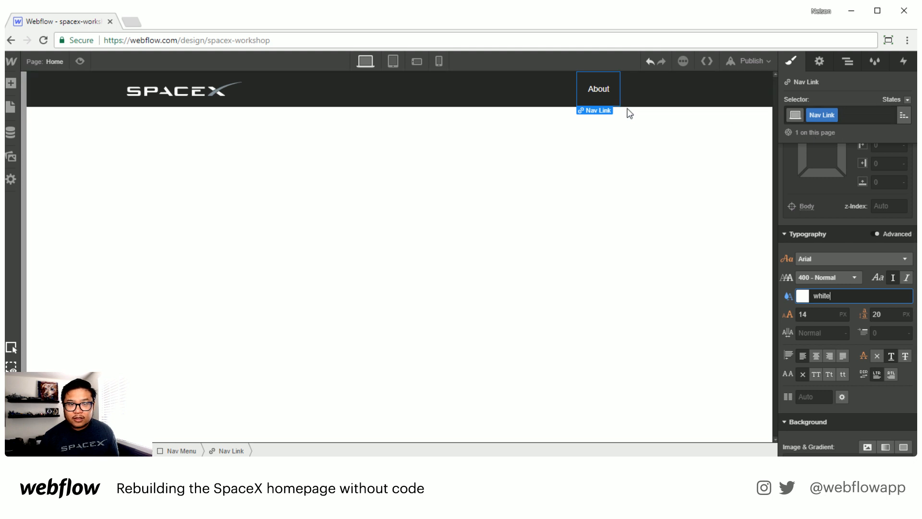
# Step: Apply the Nav Link class to the Home and Contact links
pyautogui.click(541, 94)
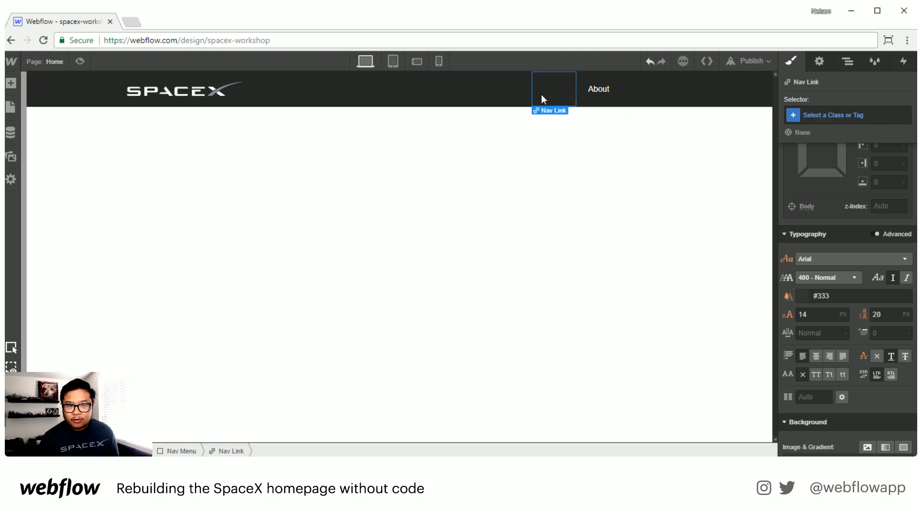
pyautogui.click(815, 115)
pyautogui.write('nav')
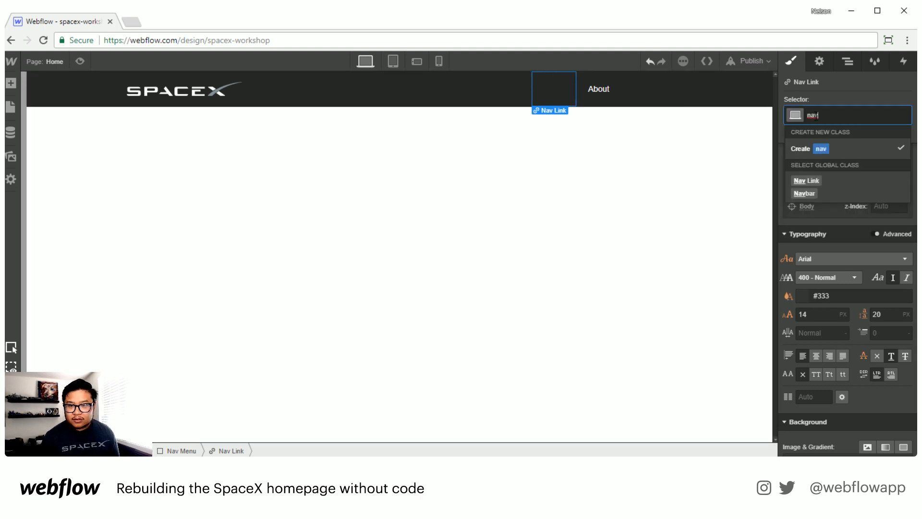
pyautogui.click(824, 180)
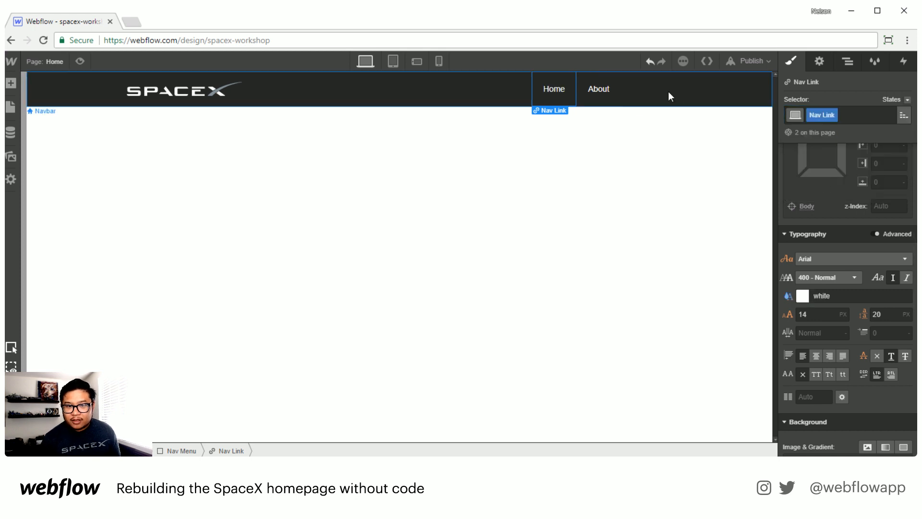
pyautogui.click(649, 91)
pyautogui.click(854, 115)
pyautogui.write('nav')
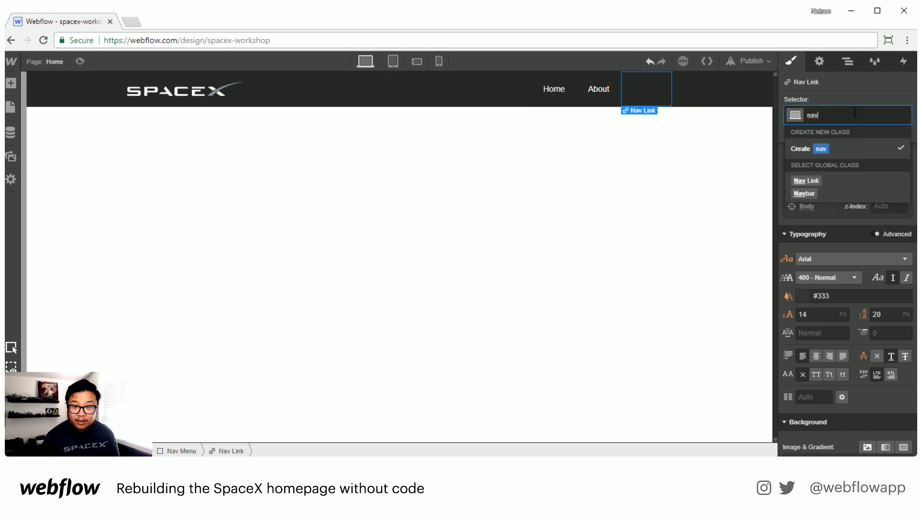
pyautogui.click(826, 182)
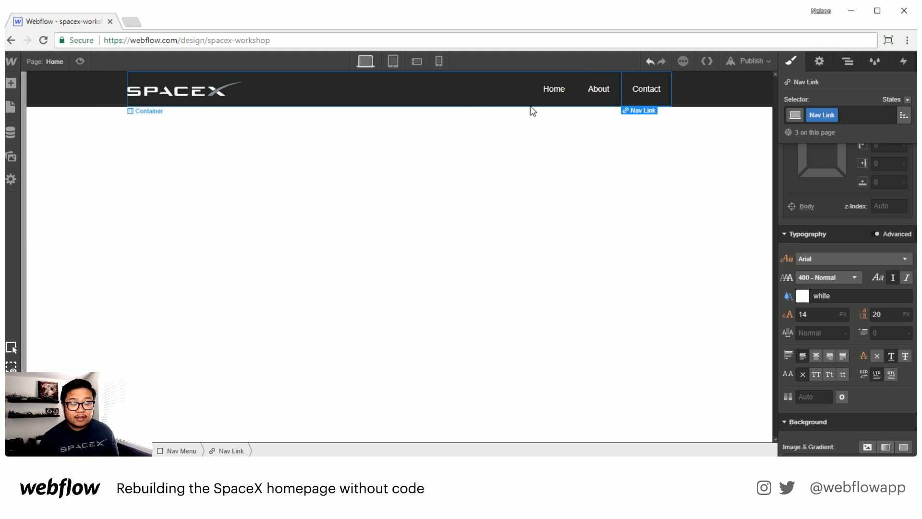
# Step: Rename the three nav links to Falcon 9, Falcon Heavy and Dragon
pyautogui.doubleClick(547, 92)
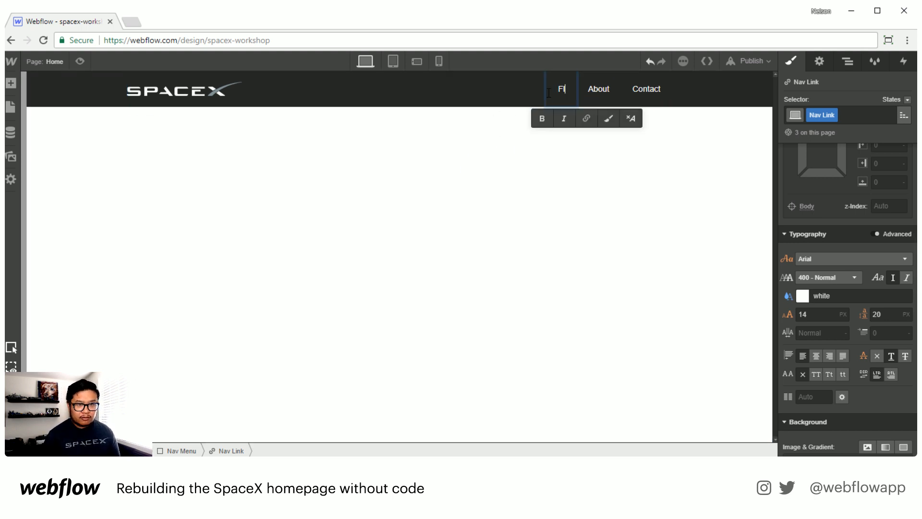
pyautogui.write('Falcon 9')
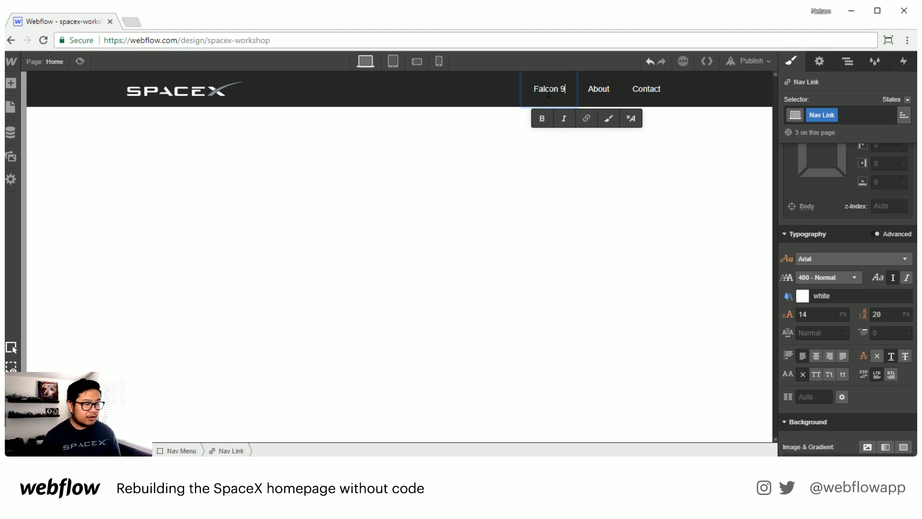
pyautogui.doubleClick(599, 95)
pyautogui.write('Fal')
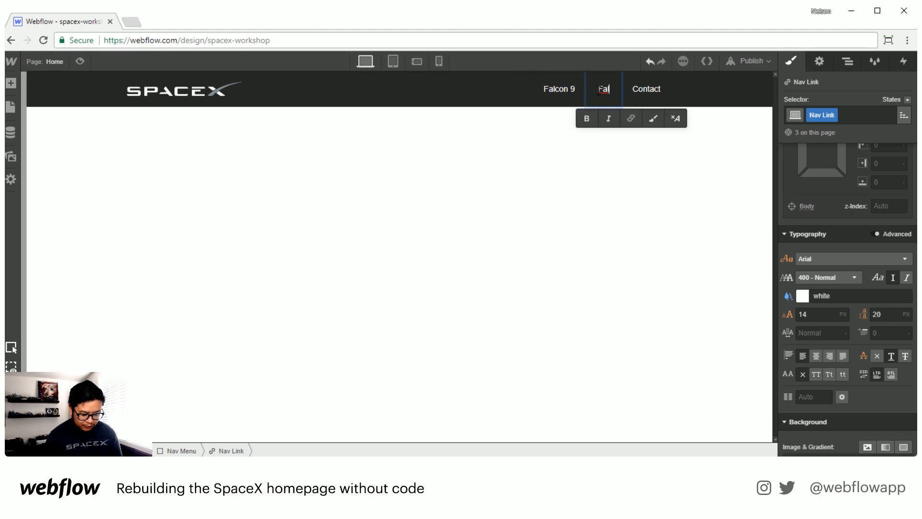
pyautogui.write('con Heavy')
pyautogui.doubleClick(652, 91)
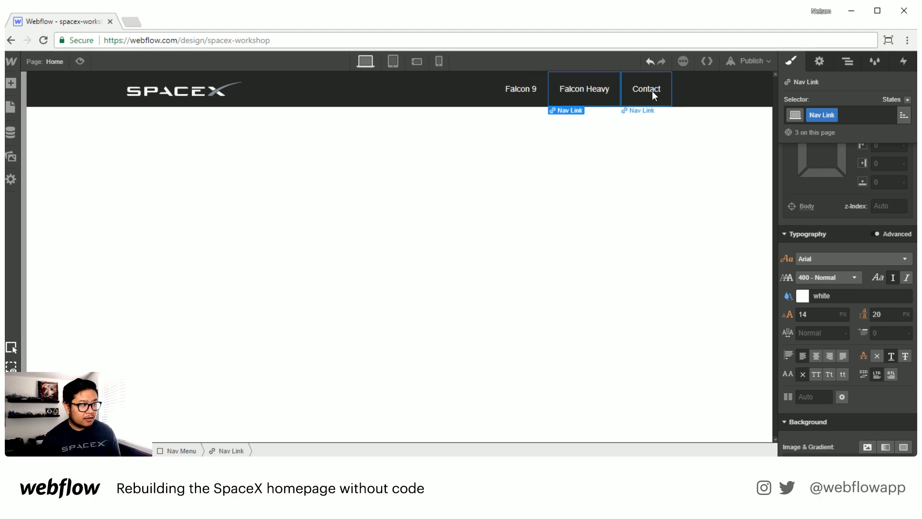
pyautogui.write('Dragon')
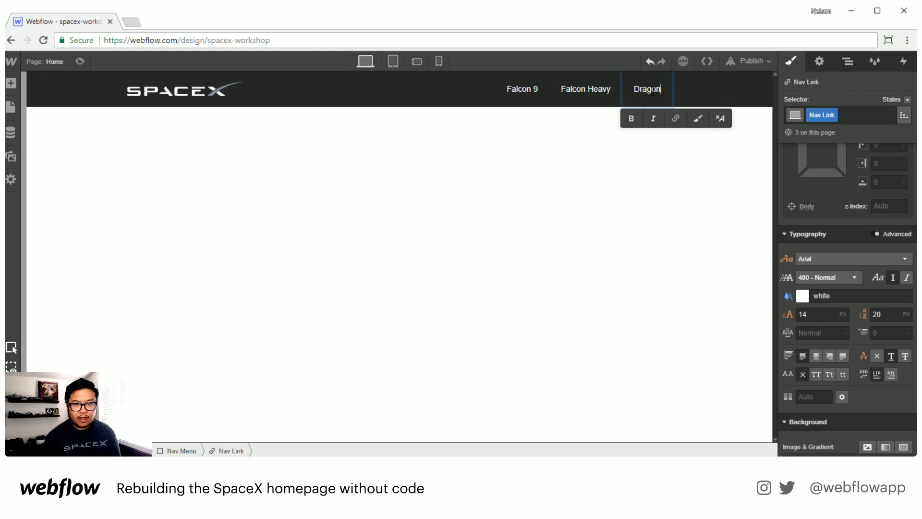
# Step: Style the Nav Link class text as uppercase with a 12 px font size and 18 px line height
pyautogui.click(530, 103)
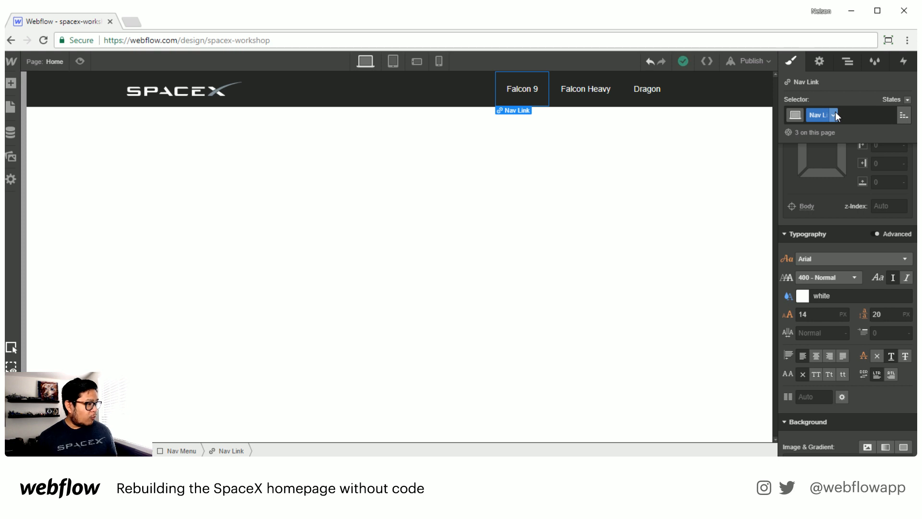
pyautogui.click(815, 374)
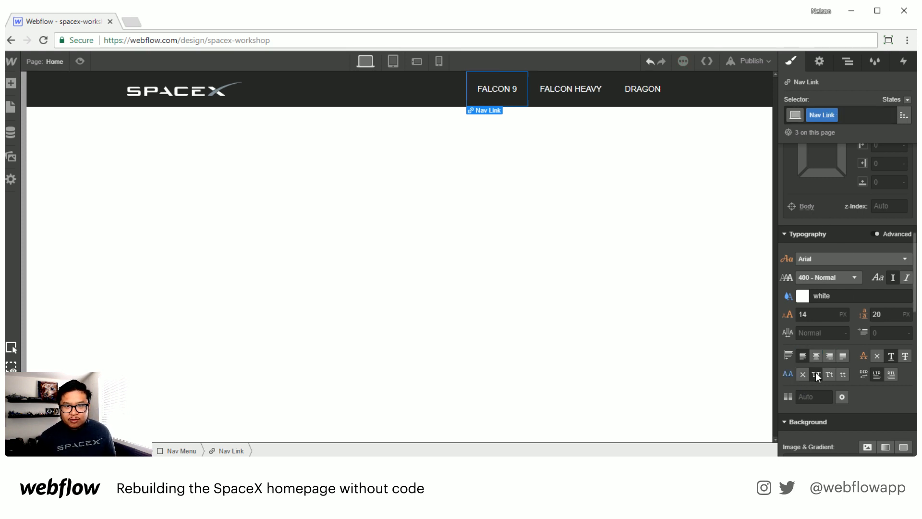
pyautogui.click(815, 315)
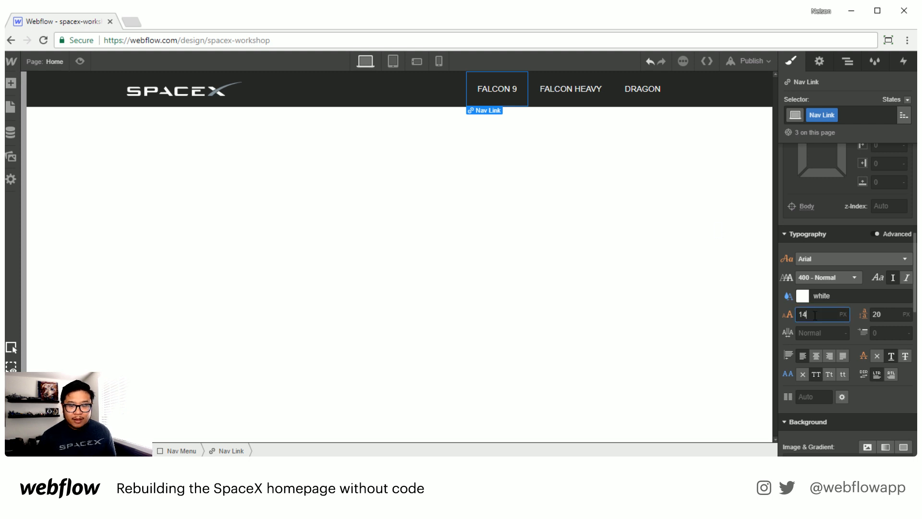
pyautogui.press('Down')
pyautogui.press('Down')
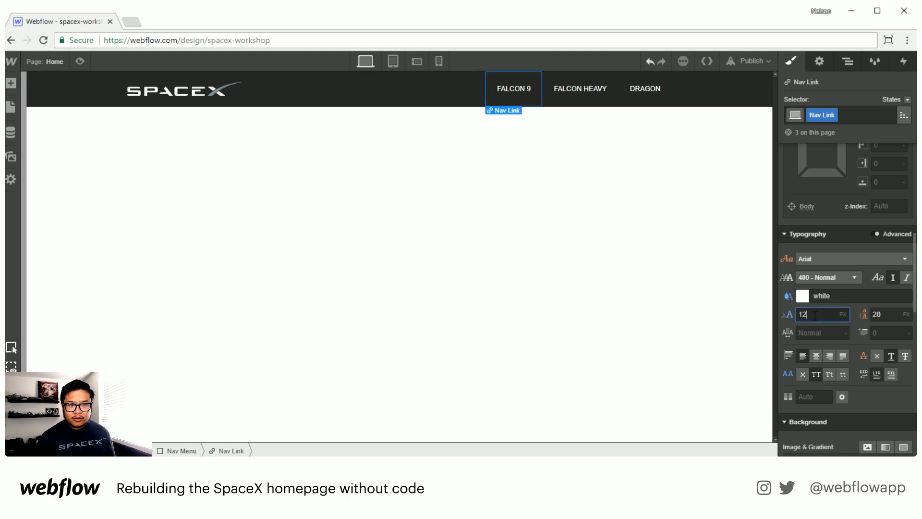
pyautogui.press('Tab')
pyautogui.press('Down')
pyautogui.press('Down')
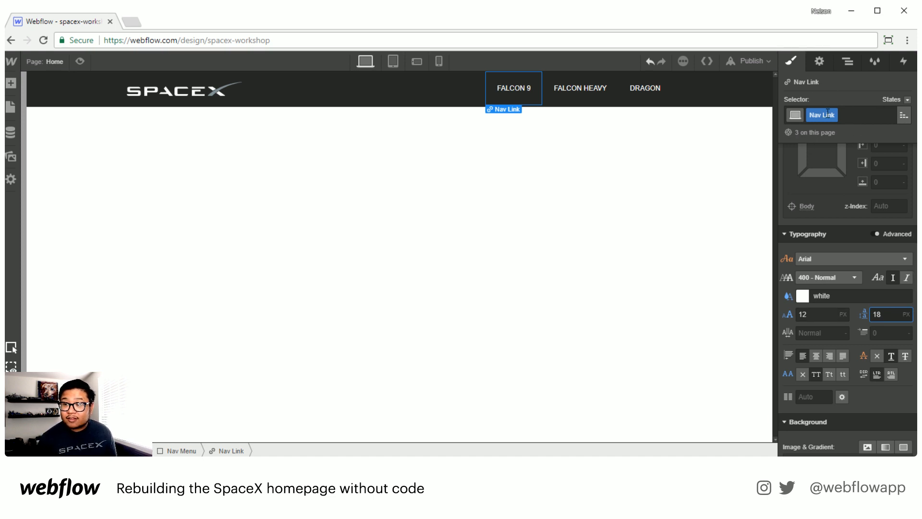
# Step: Give the Nav Link class a top margin of about 2 px
pyautogui.scroll(6, 854, 286)
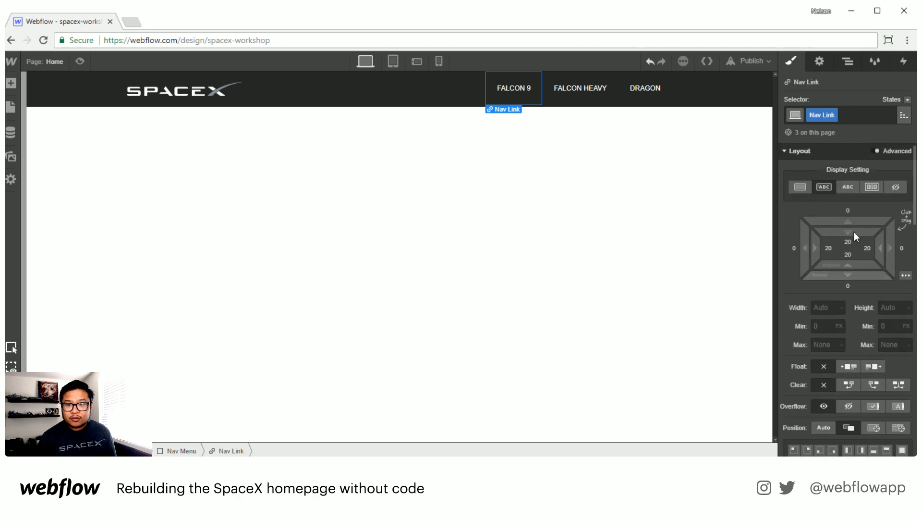
pyautogui.moveTo(855, 222); pyautogui.dragTo(856, 216)
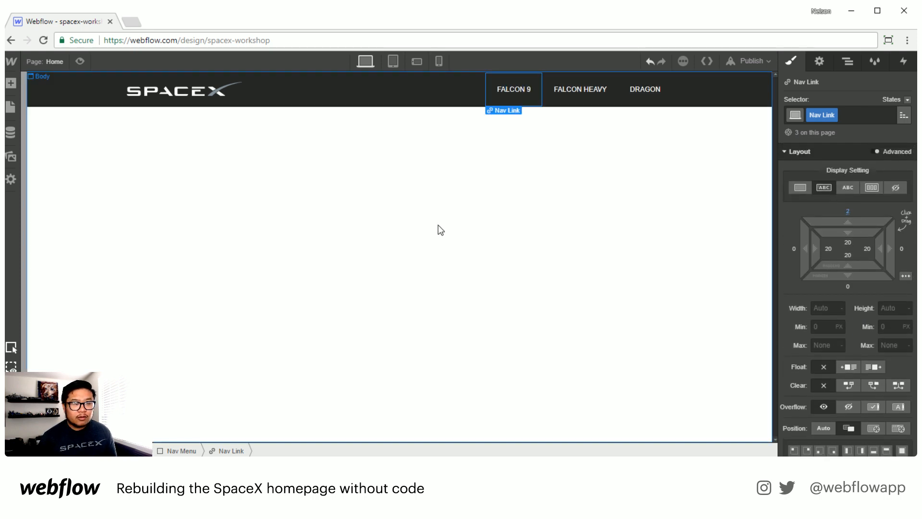
pyautogui.click(405, 183)
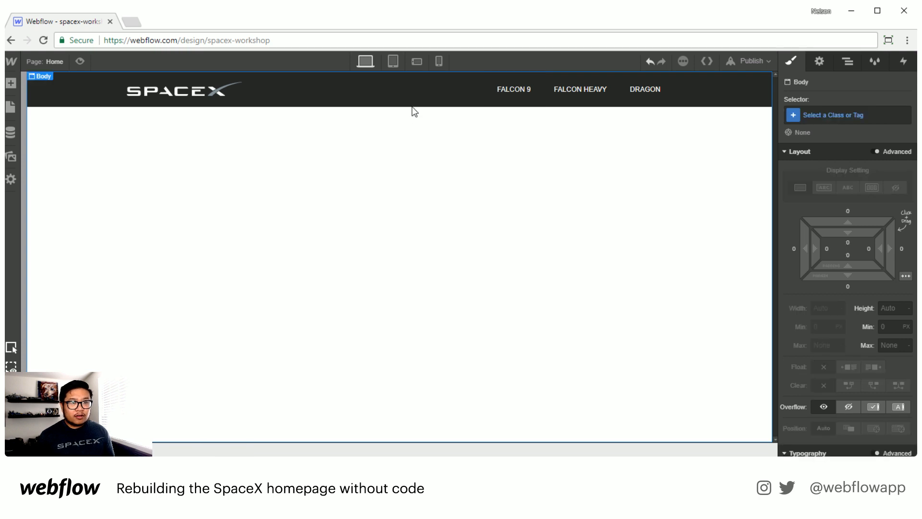
# Step: In the tablet view, set the Menu Button's icon color to white
pyautogui.click(394, 62)
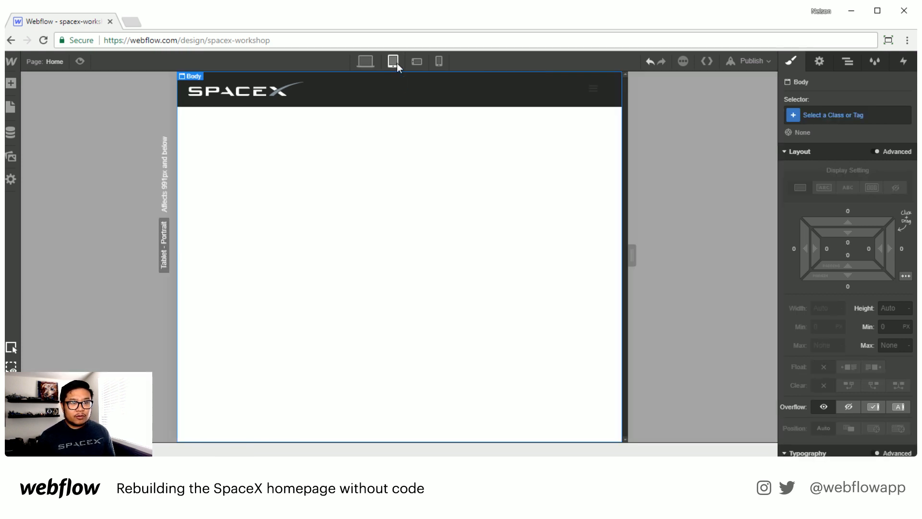
pyautogui.click(601, 99)
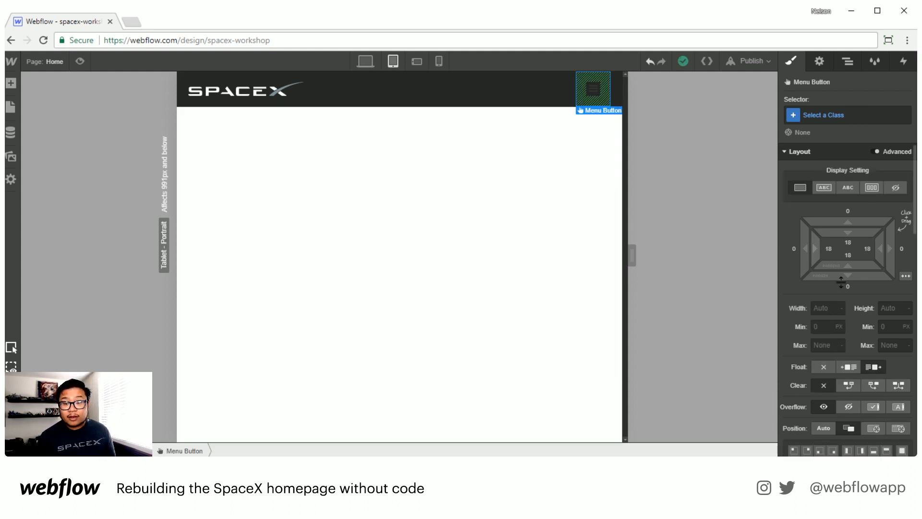
pyautogui.scroll(-5, 841, 287)
pyautogui.scroll(-1, 841, 286)
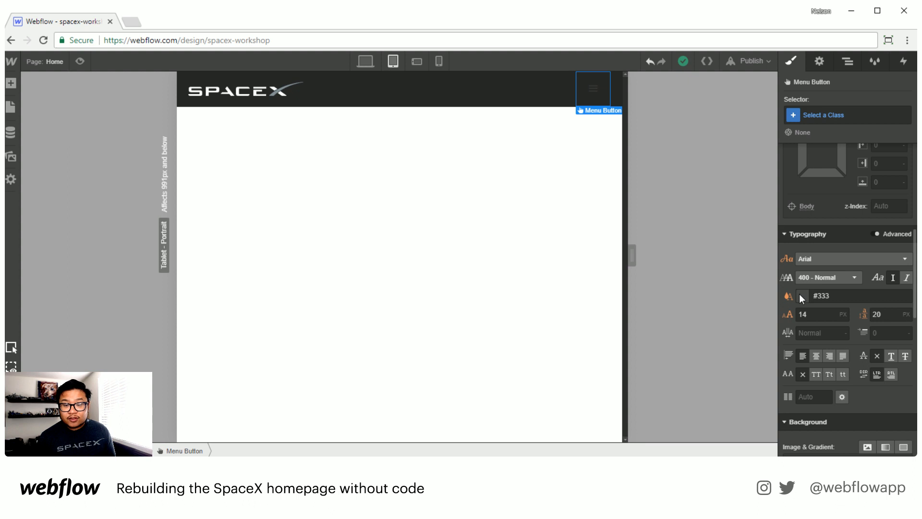
pyautogui.click(800, 294)
pyautogui.click(807, 253)
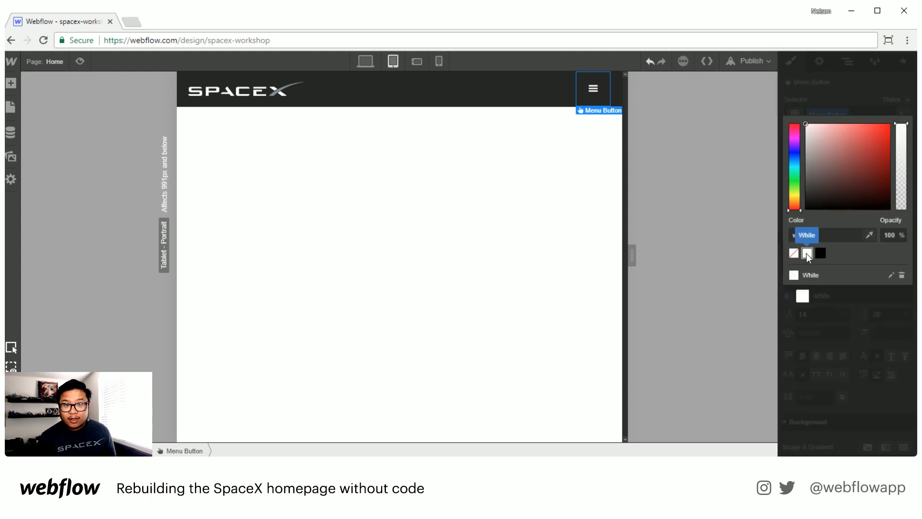
pyautogui.click(841, 91)
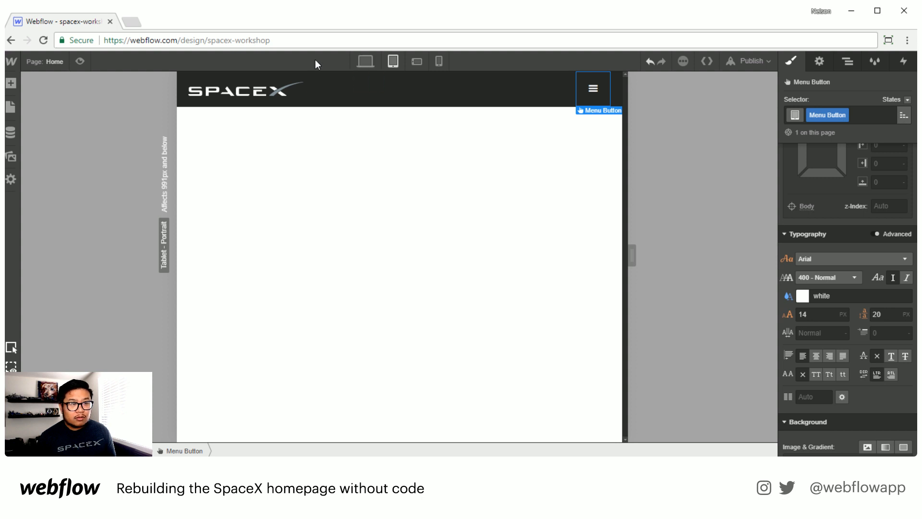
# Step: Preview the page and test the menu button in tablet and desktop views
pyautogui.click(82, 61)
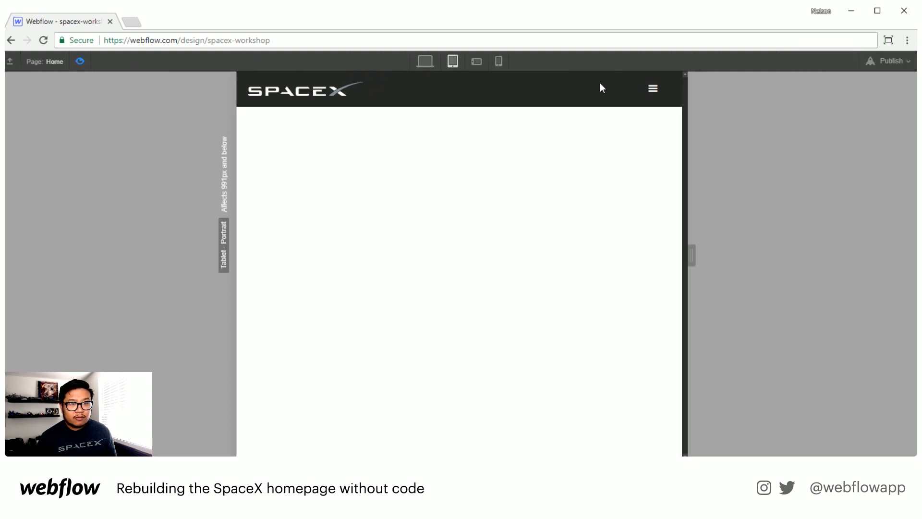
pyautogui.click(648, 91)
pyautogui.click(647, 88)
pyautogui.click(647, 89)
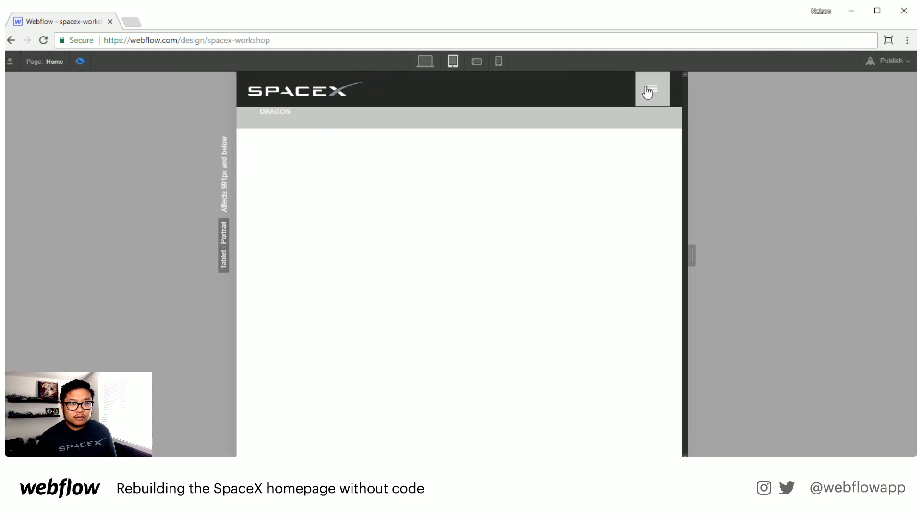
pyautogui.click(604, 77)
pyautogui.click(425, 62)
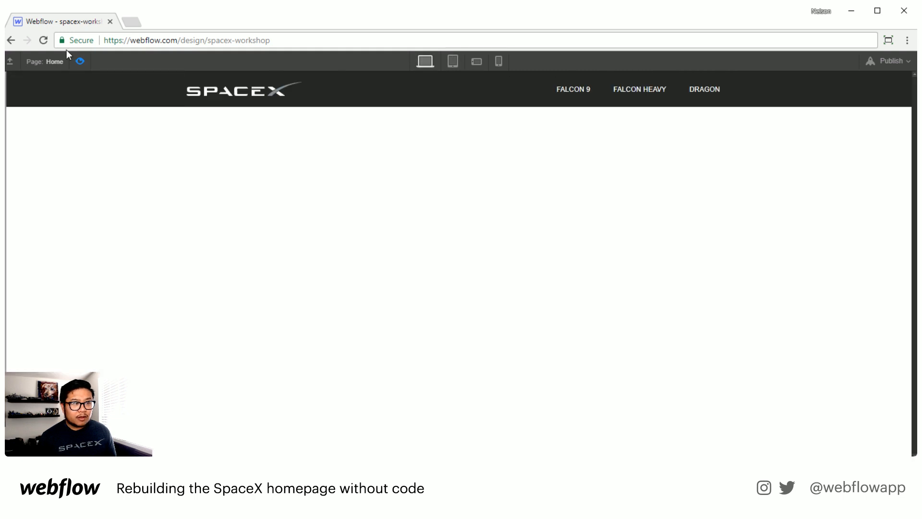
pyautogui.click(80, 61)
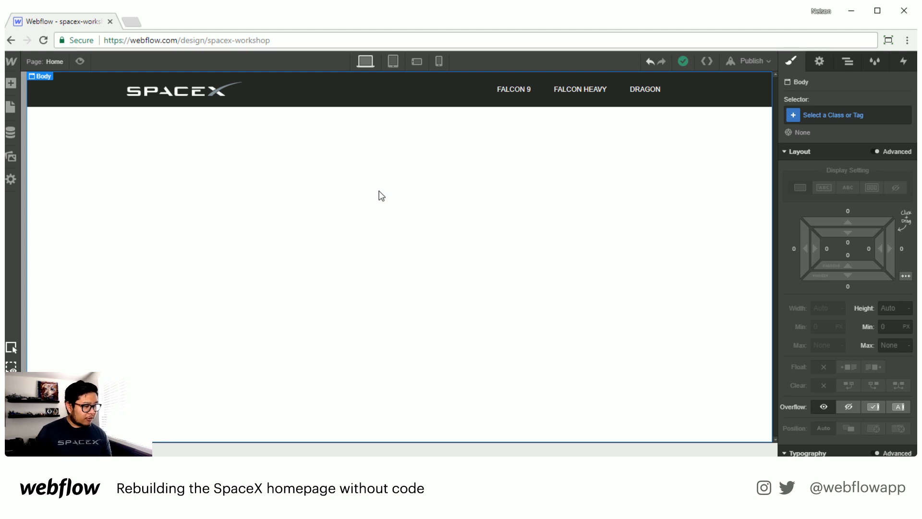
# Step: Add a Slider element to the page below the navbar
pyautogui.press('a')
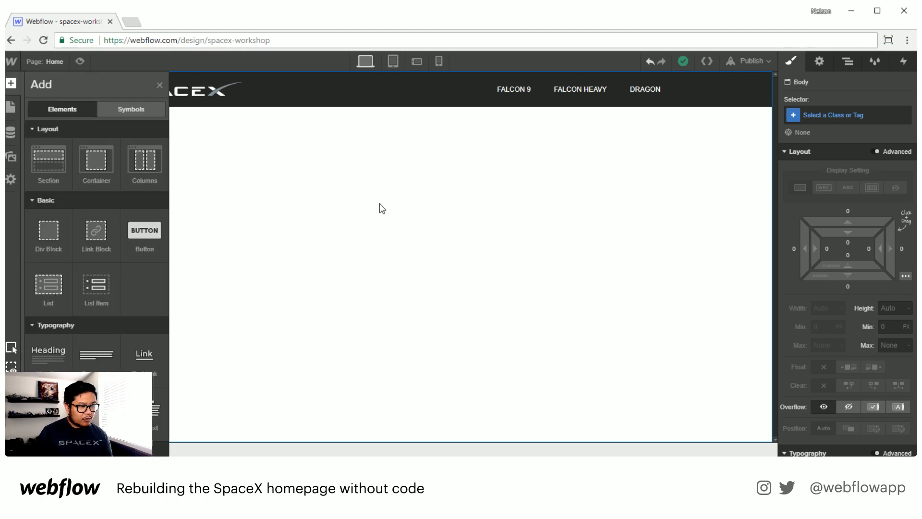
pyautogui.scroll(-5, 94, 334)
pyautogui.scroll(-5, 96, 326)
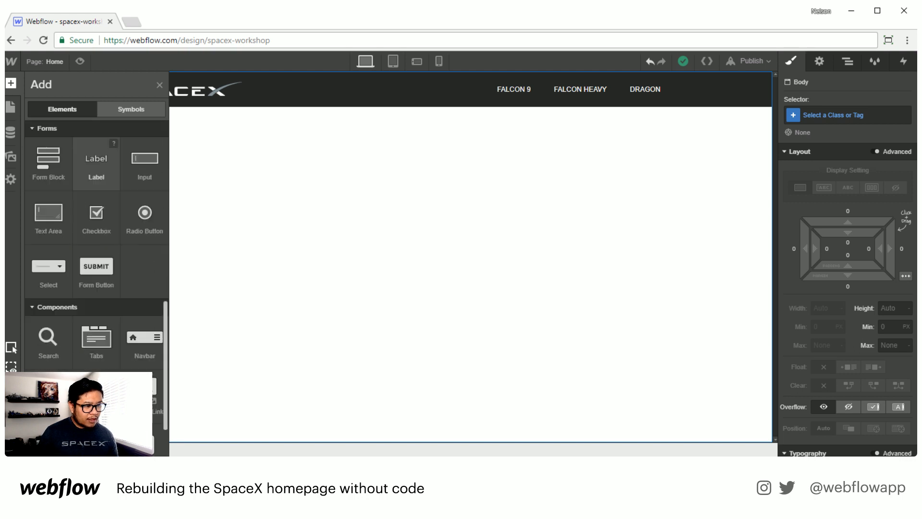
pyautogui.moveTo(97, 322); pyautogui.dragTo(279, 281)
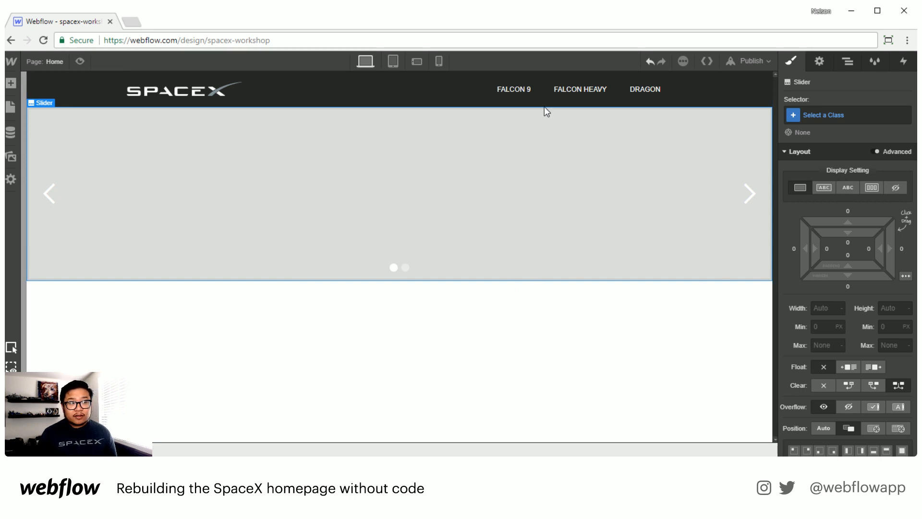
# Step: Set the slider's height to 550 px
pyautogui.click(895, 308)
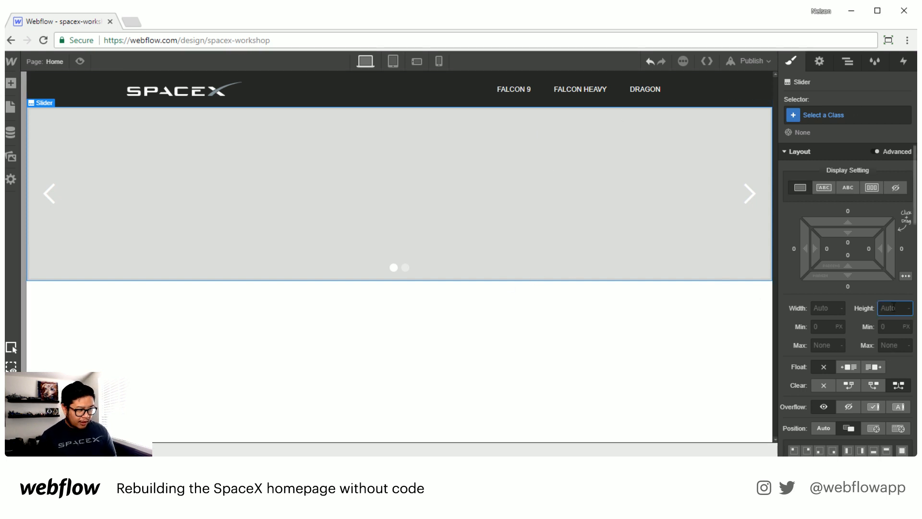
pyautogui.write('600')
pyautogui.press('Return')
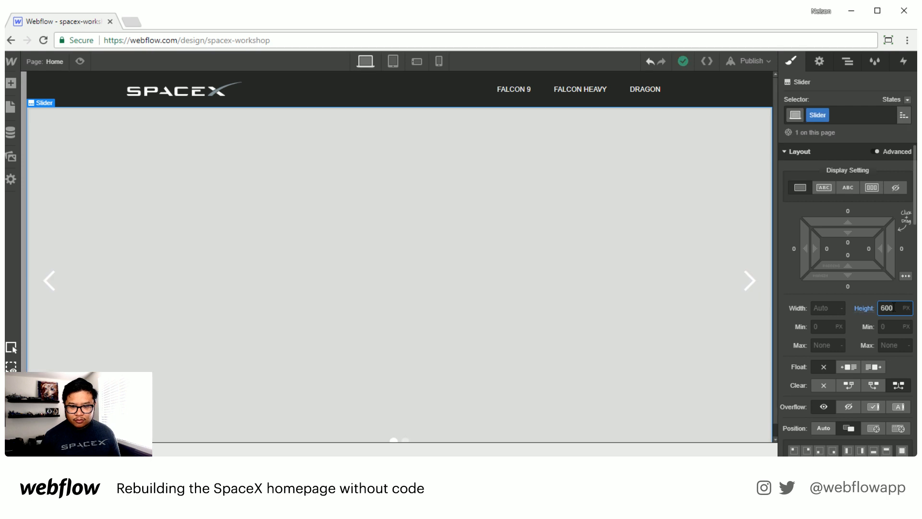
pyautogui.moveTo(894, 308); pyautogui.dragTo(858, 307)
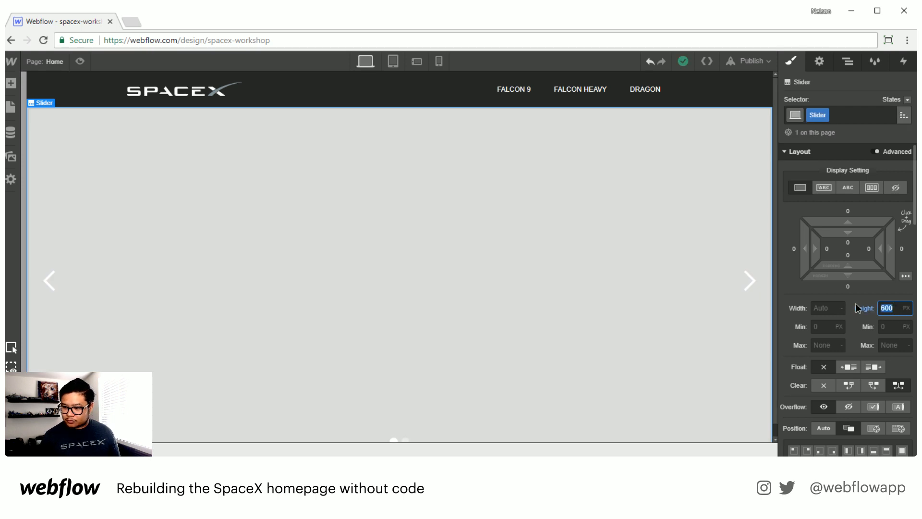
pyautogui.write('550')
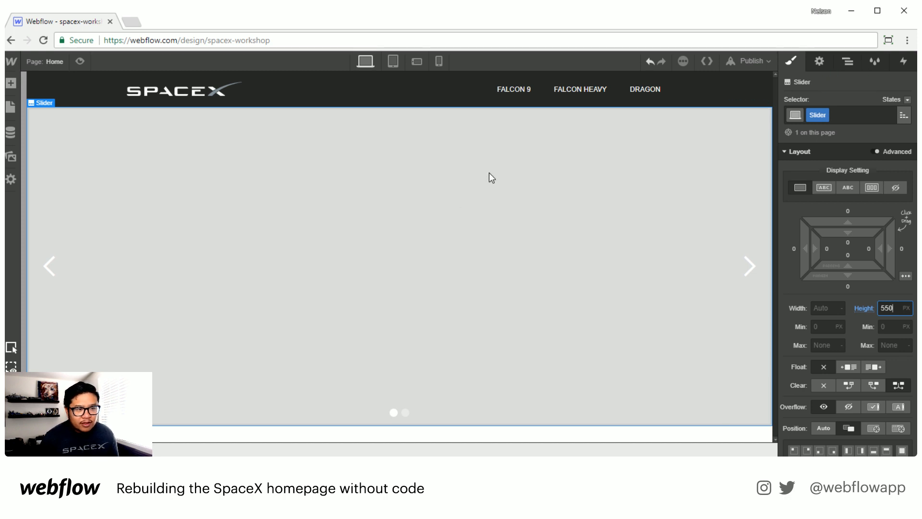
# Step: Expand the Slider in the Navigator, select Slide 1 and inspect its background settings
pyautogui.click(847, 64)
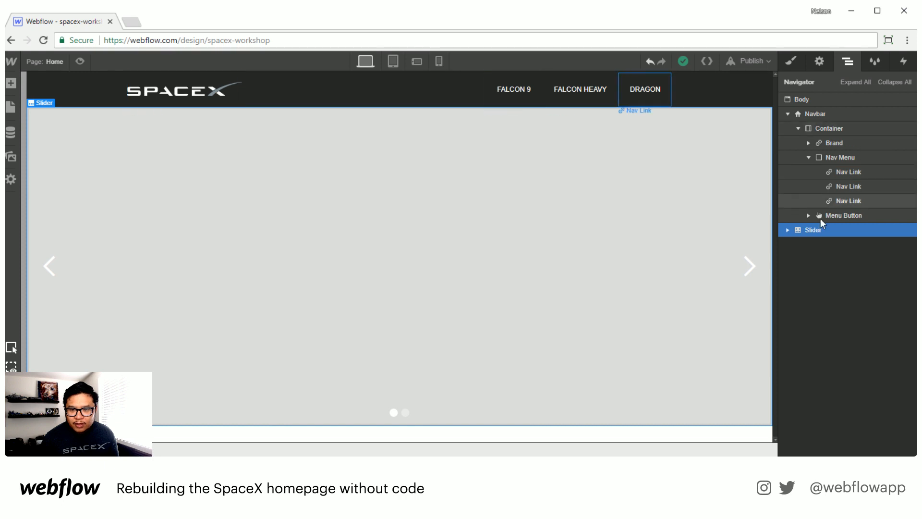
pyautogui.click(788, 231)
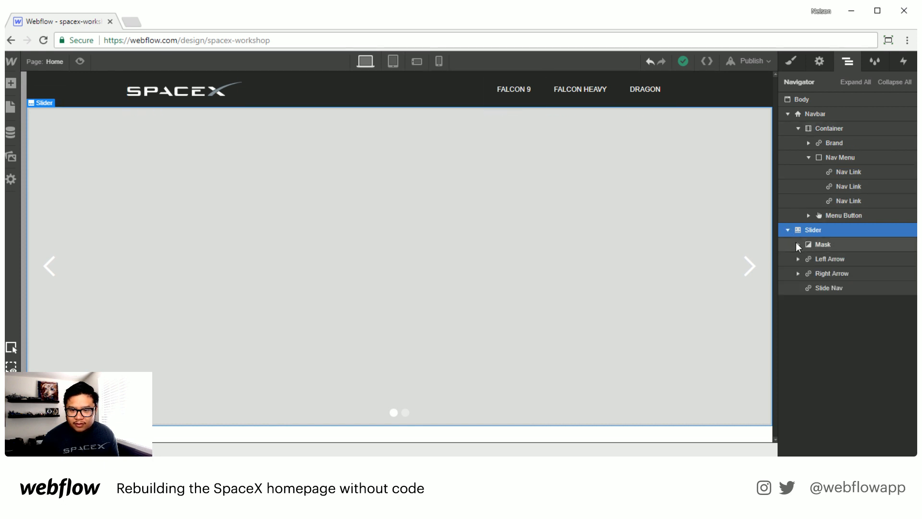
pyautogui.click(798, 244)
pyautogui.click(863, 258)
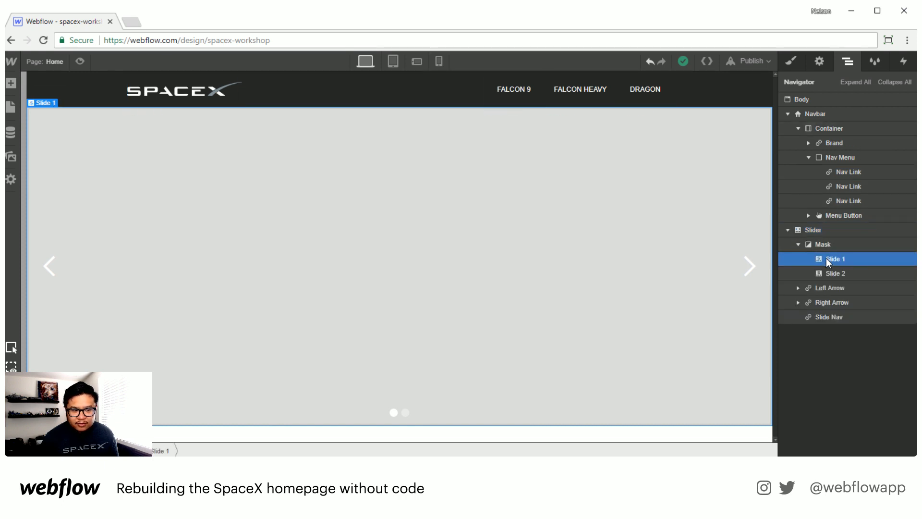
pyautogui.click(792, 62)
pyautogui.scroll(-5, 845, 355)
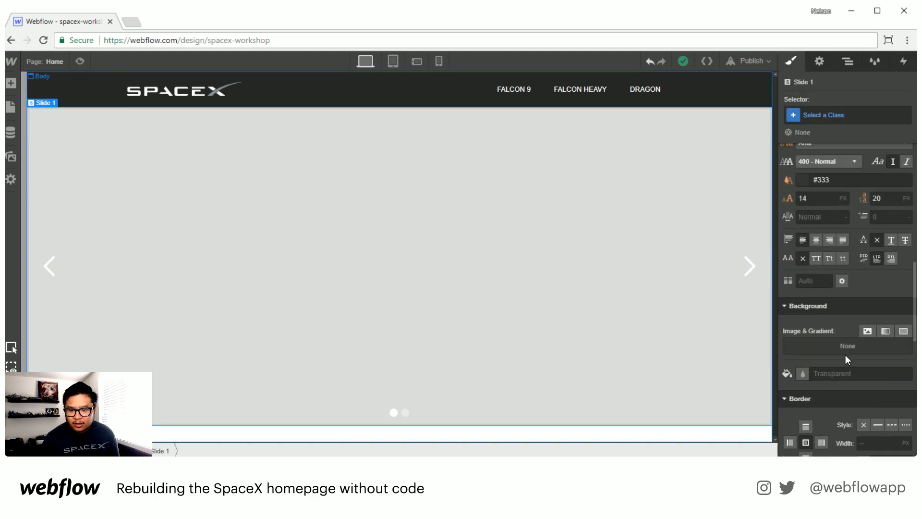
pyautogui.scroll(-1, 846, 358)
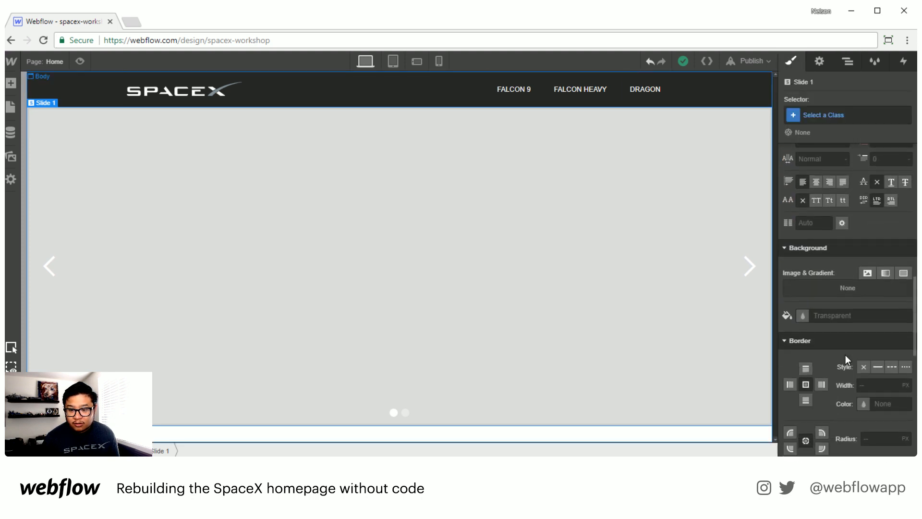
# Step: Select the Slider through the Navigator and set its background colour to transparent
pyautogui.click(850, 62)
pyautogui.click(841, 244)
pyautogui.click(792, 62)
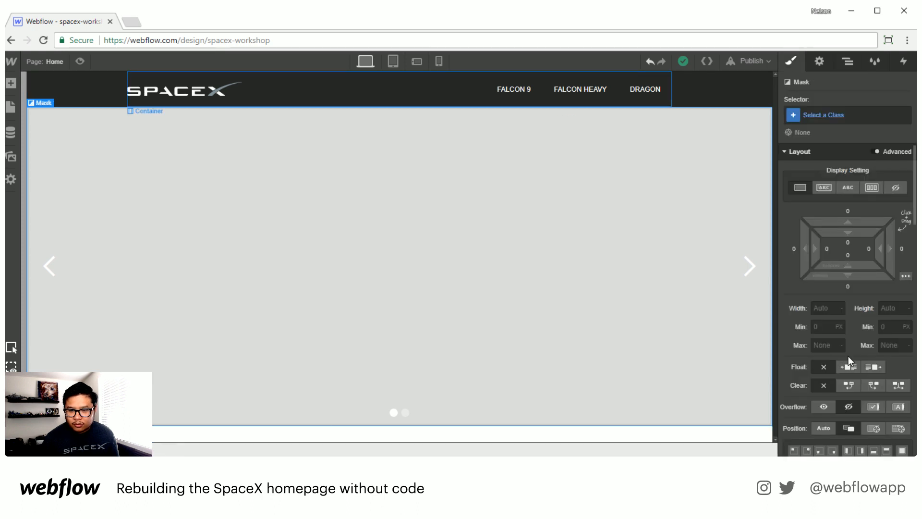
pyautogui.scroll(-5, 848, 356)
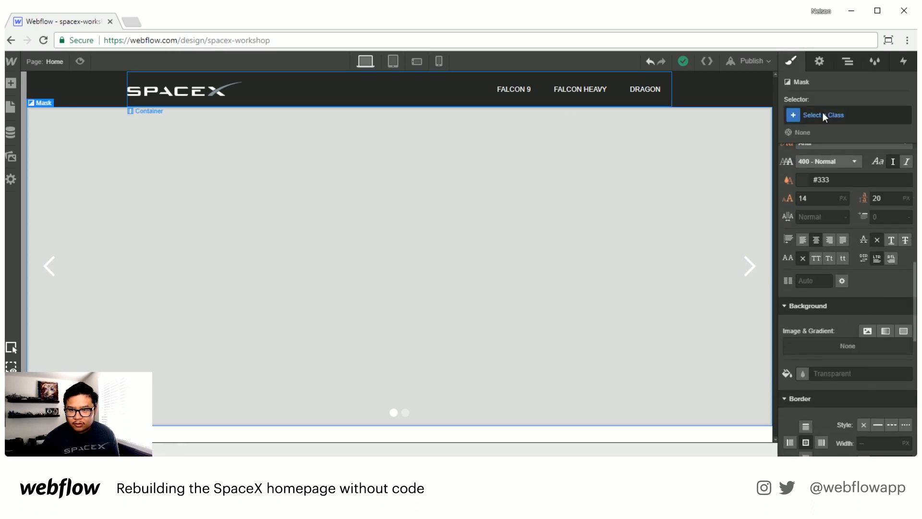
pyautogui.click(847, 61)
pyautogui.click(830, 229)
pyautogui.click(790, 61)
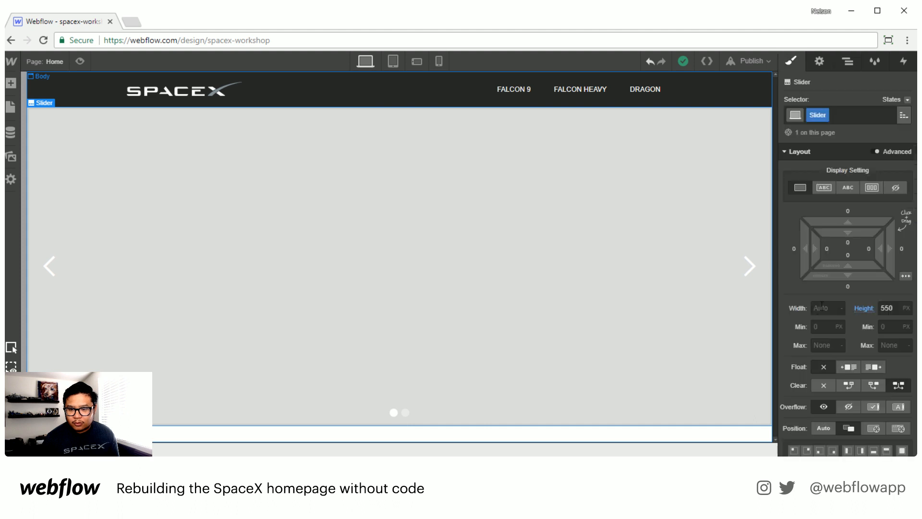
pyautogui.scroll(-5, 835, 300)
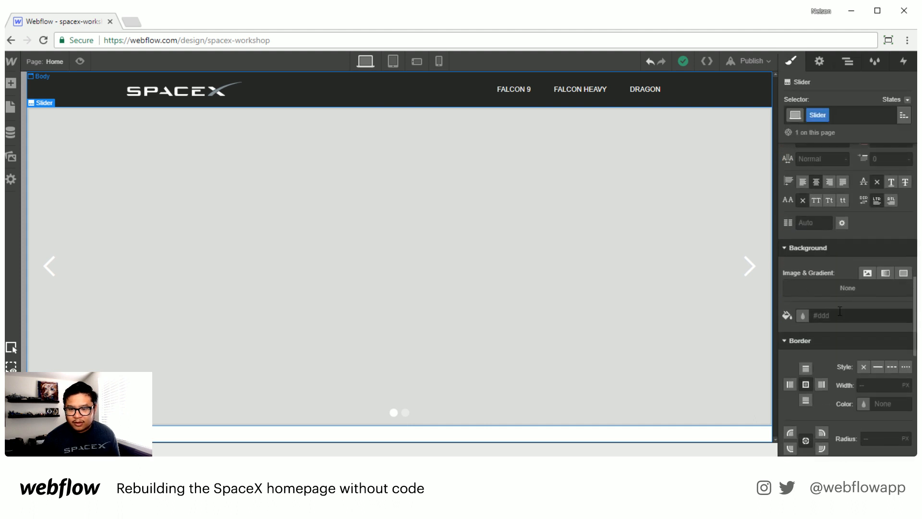
pyautogui.click(804, 315)
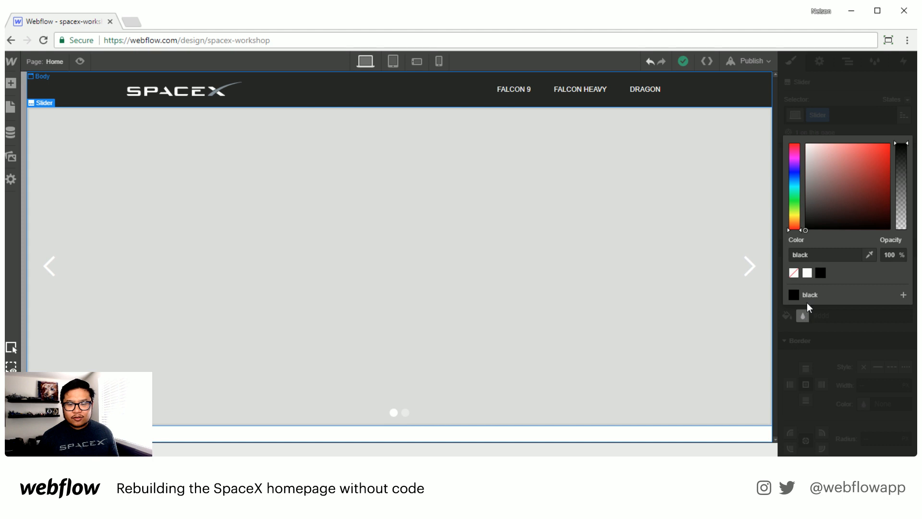
pyautogui.click(793, 273)
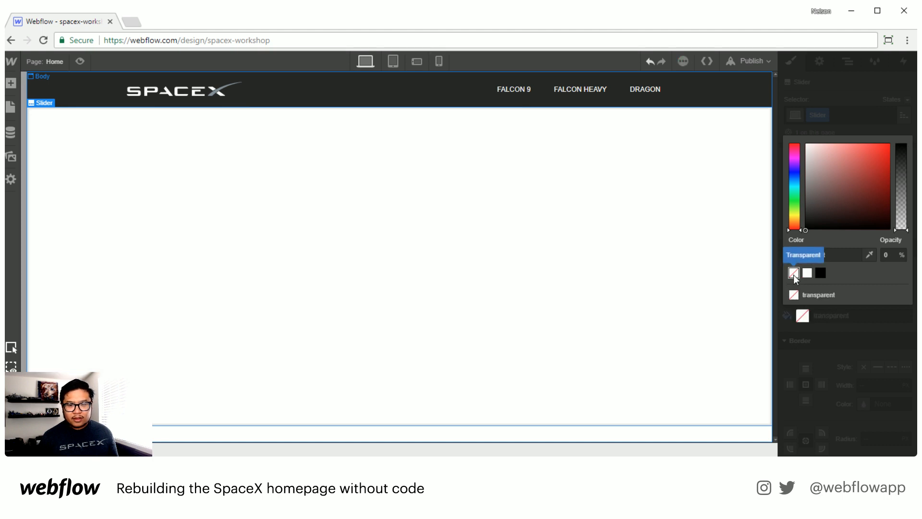
pyautogui.click(857, 359)
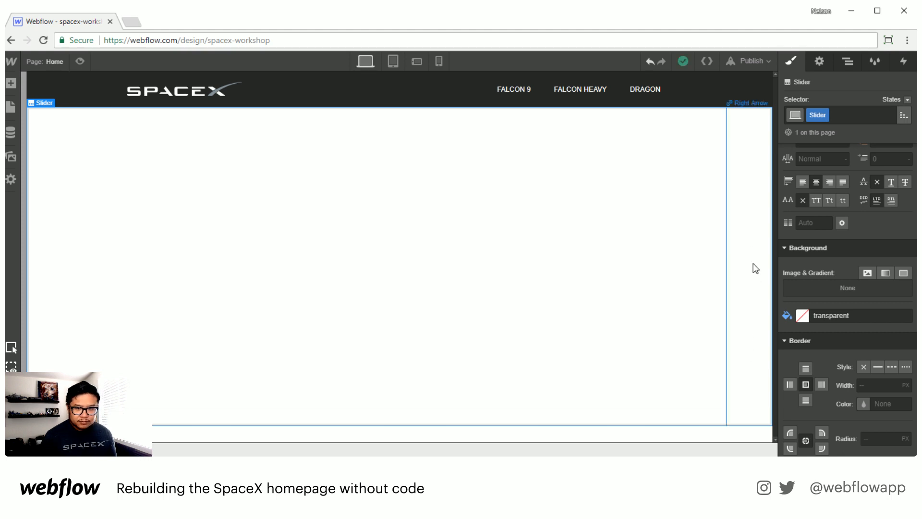
# Step: Select Slide 1 and give it a new class named slide 1
pyautogui.click(752, 321)
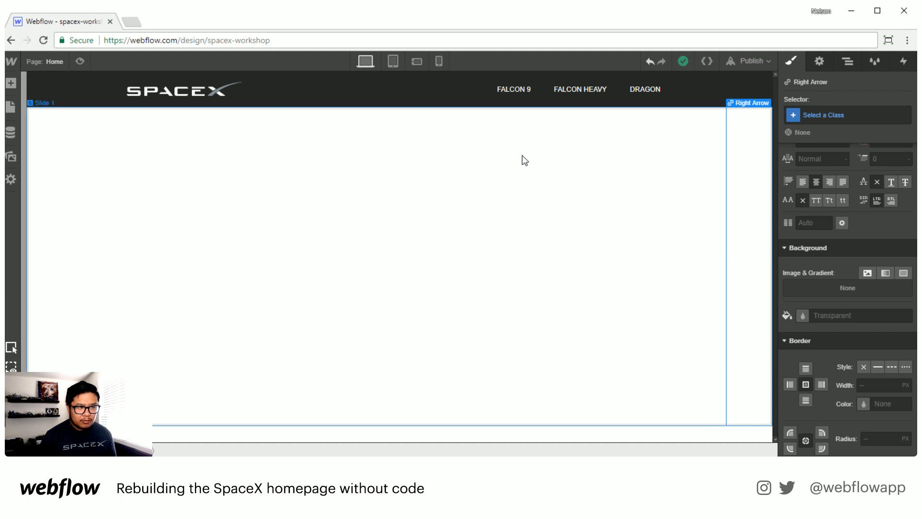
pyautogui.click(609, 176)
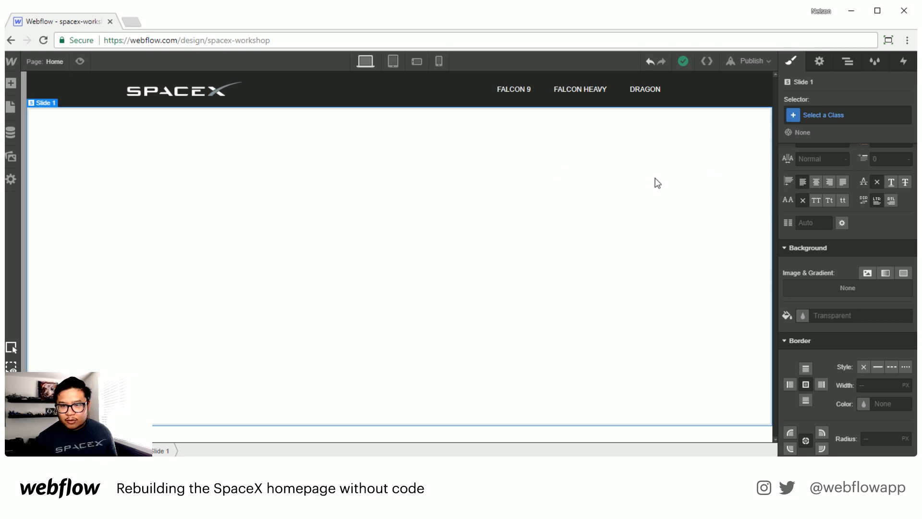
pyautogui.click(854, 109)
pyautogui.write('slide ')
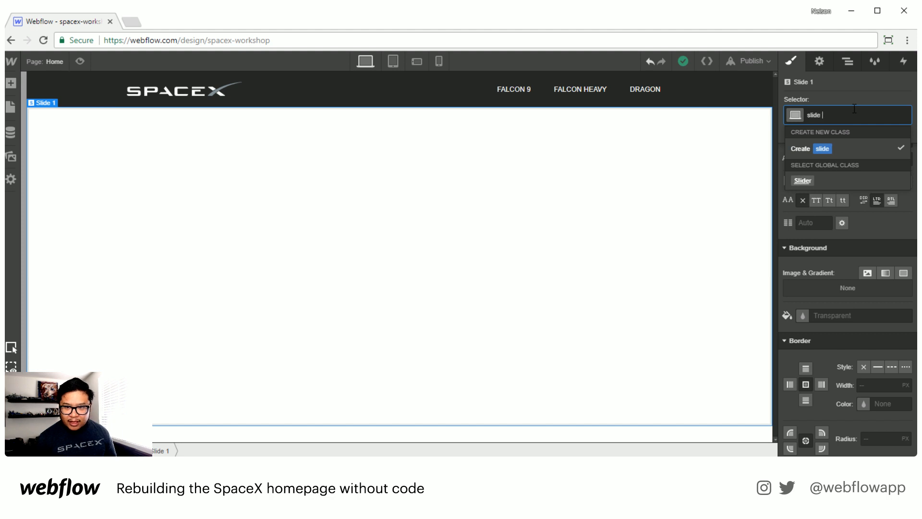
pyautogui.write('1')
pyautogui.press('Return')
# Step: Set slide 1's background image to falconheavyvertical1.jpg, sized to cover, centred and without tiling
pyautogui.scroll(-1, 854, 312)
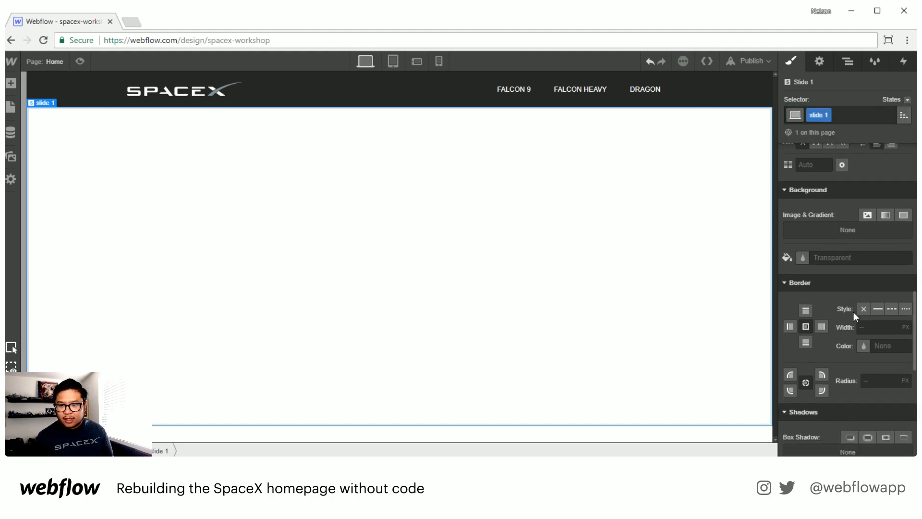
pyautogui.click(867, 216)
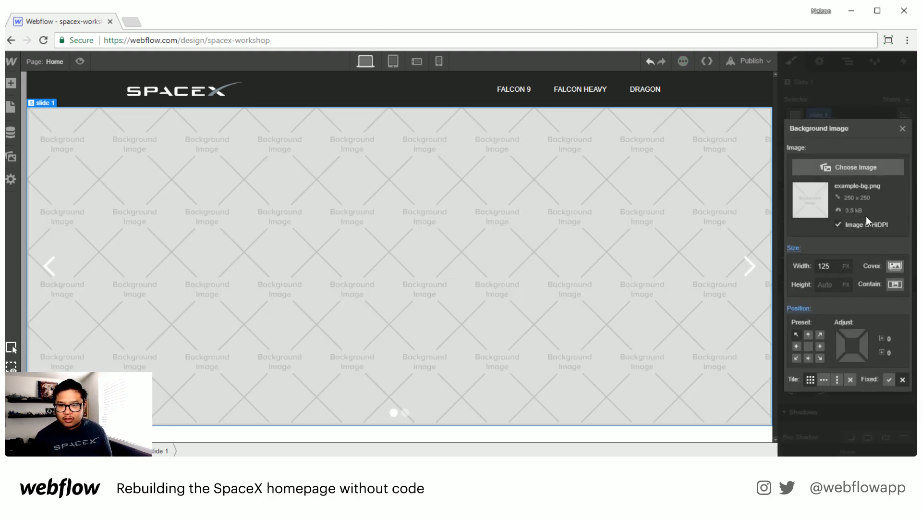
pyautogui.click(840, 166)
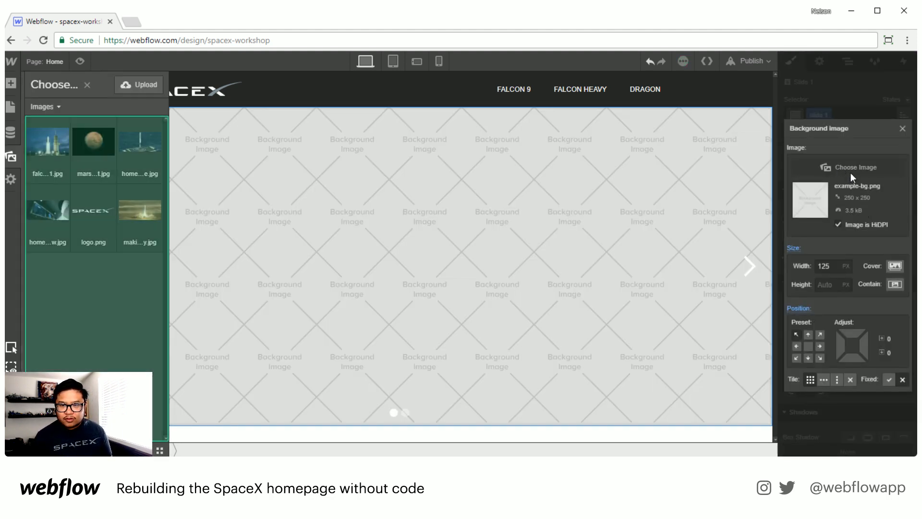
pyautogui.click(48, 143)
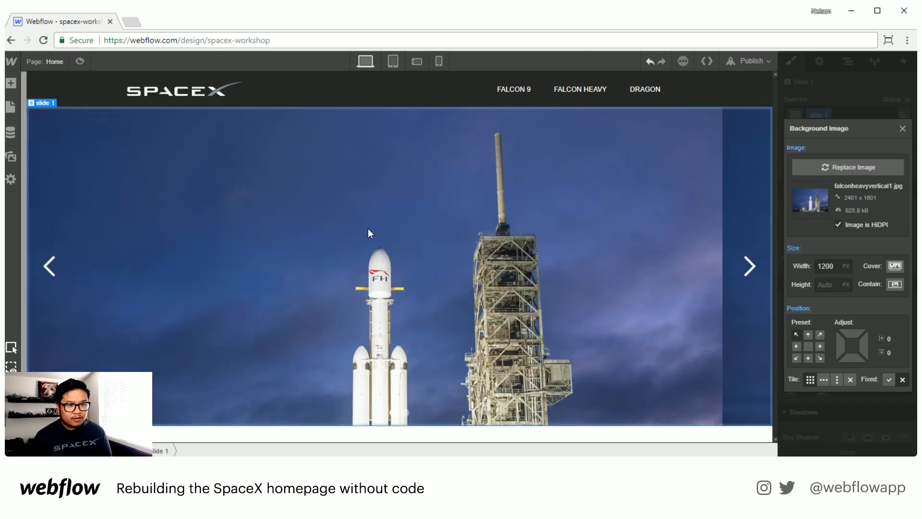
pyautogui.click(899, 267)
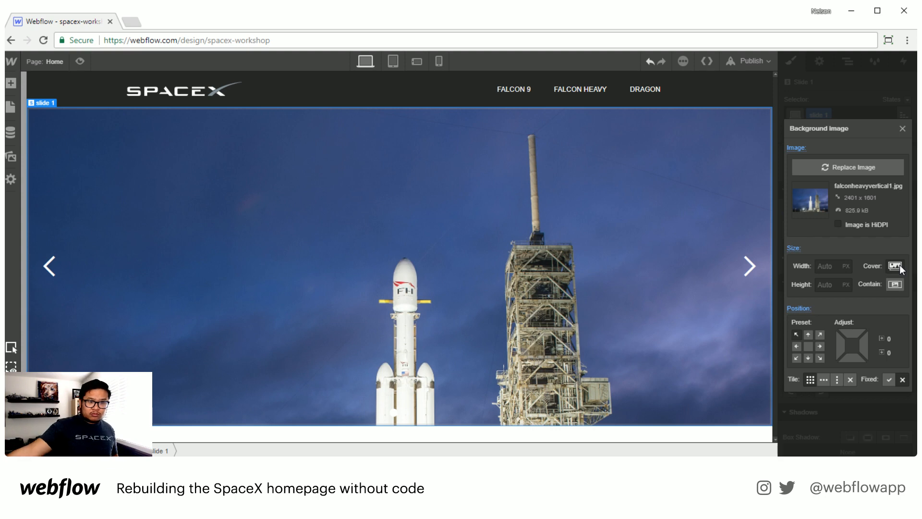
pyautogui.click(808, 346)
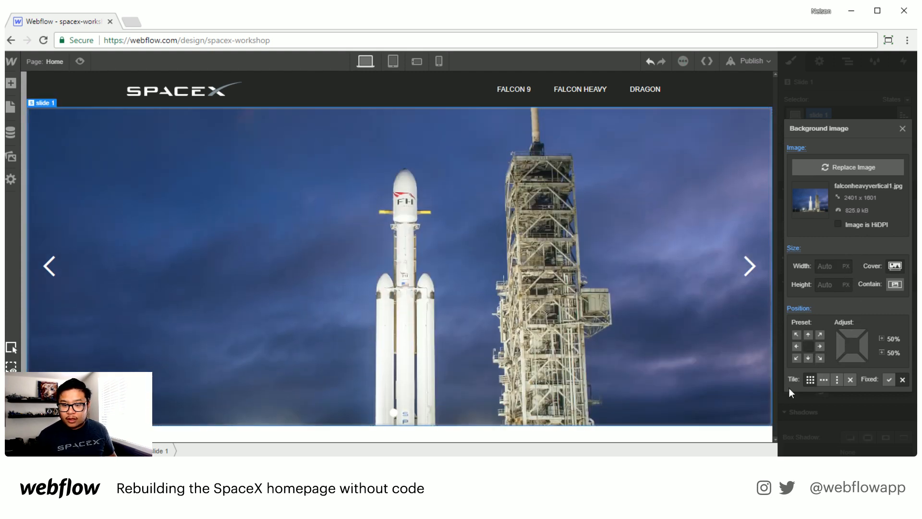
pyautogui.click(851, 381)
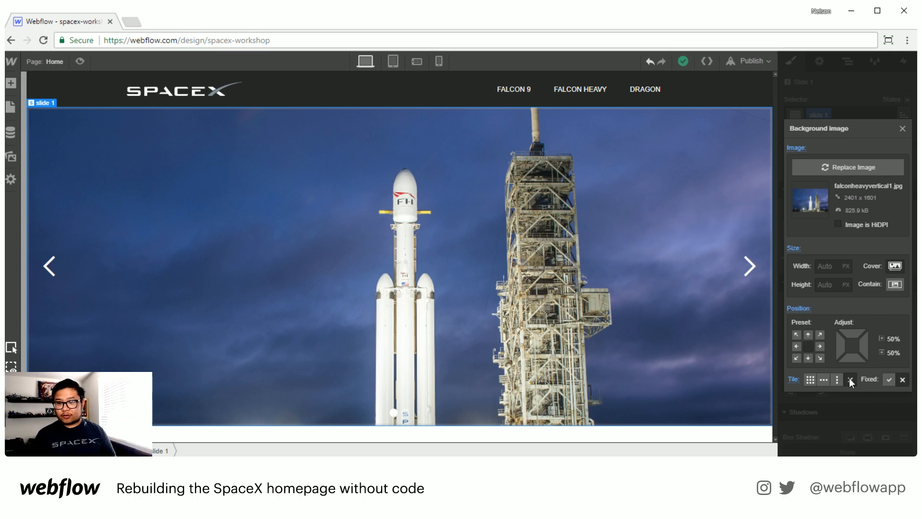
pyautogui.click(903, 128)
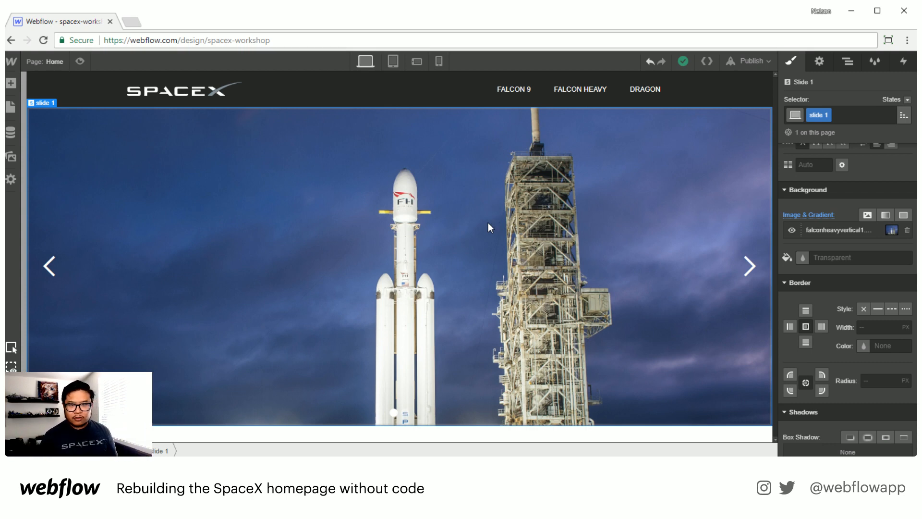
# Step: Add a Div Block inside slide 1 and position it absolutely, pinned along the bottom of the slide
pyautogui.scroll(6, 839, 287)
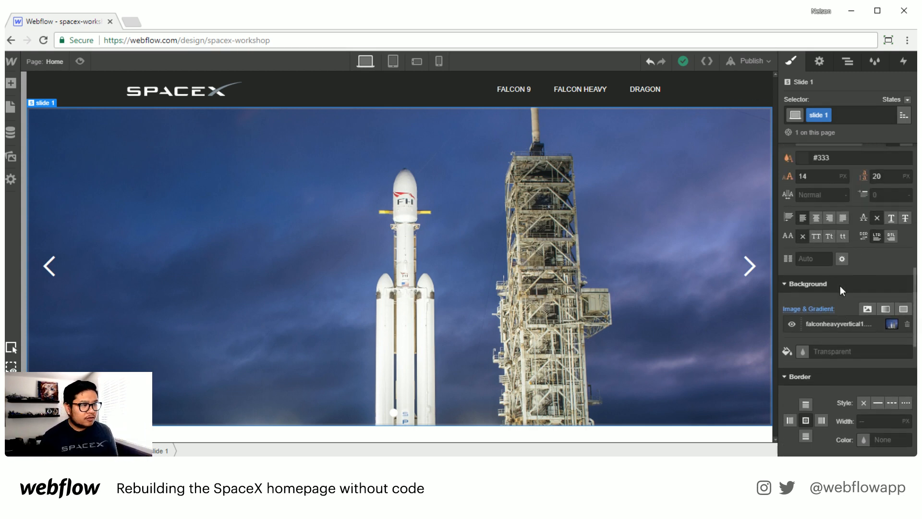
pyautogui.scroll(3, 844, 272)
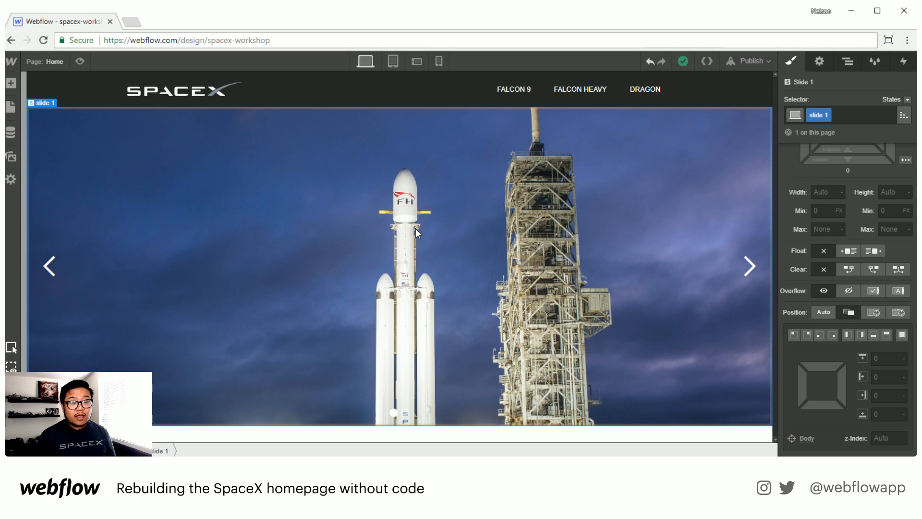
pyautogui.press('a')
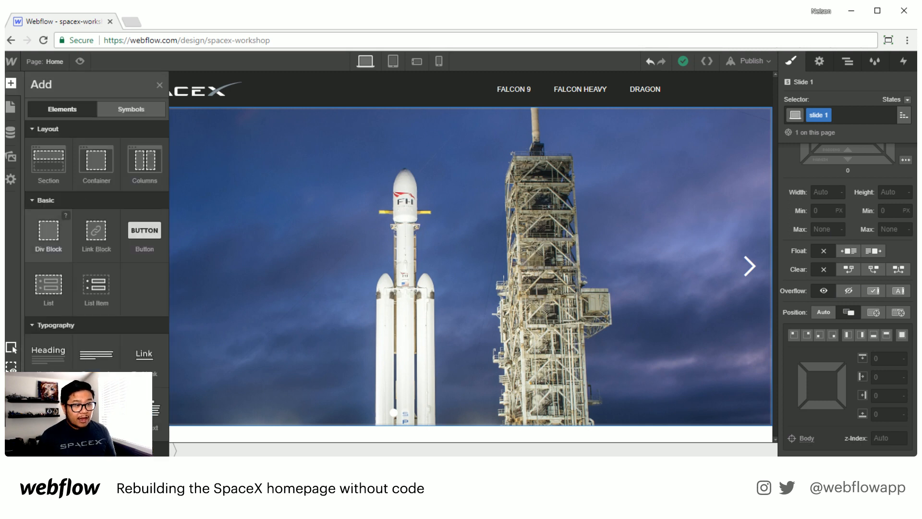
pyautogui.moveTo(48, 236); pyautogui.dragTo(392, 217)
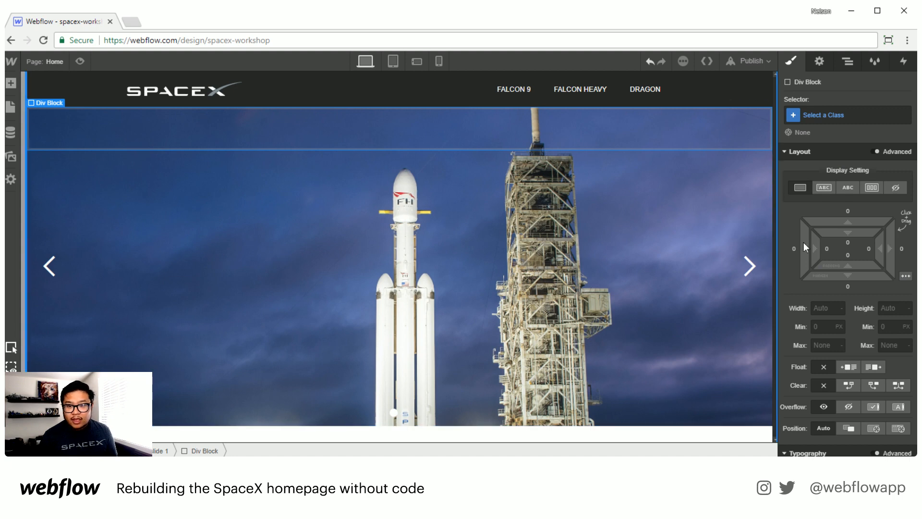
pyautogui.scroll(-3, 851, 339)
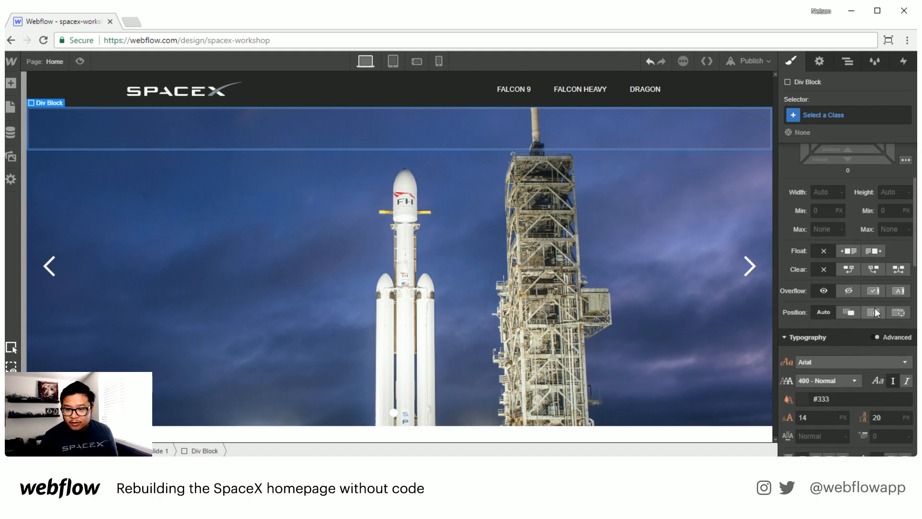
pyautogui.click(874, 312)
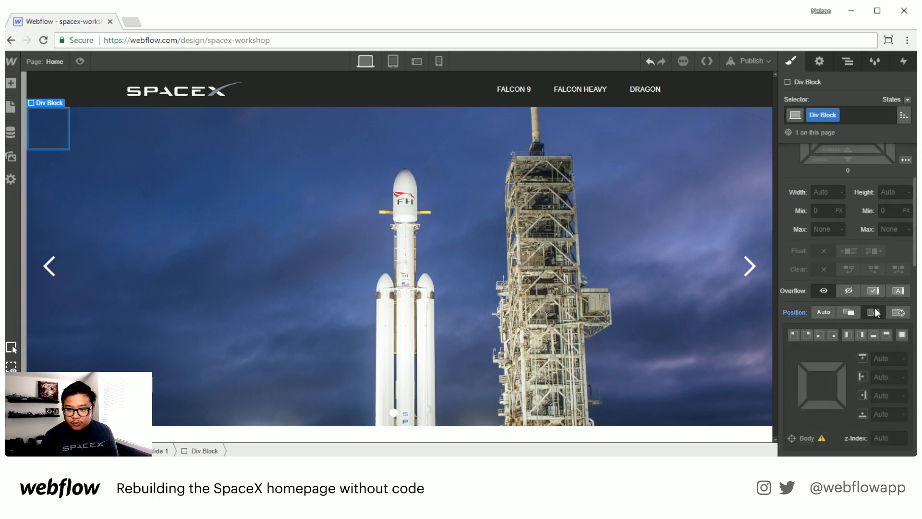
pyautogui.click(872, 334)
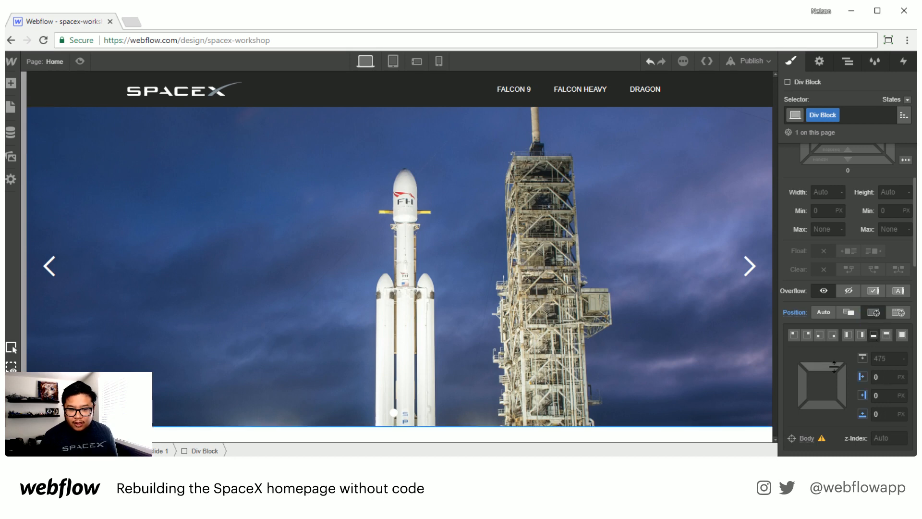
# Step: Reselect the Div Block through the Navigator and set its padding to 25 px on all sides
pyautogui.scroll(-4, 859, 336)
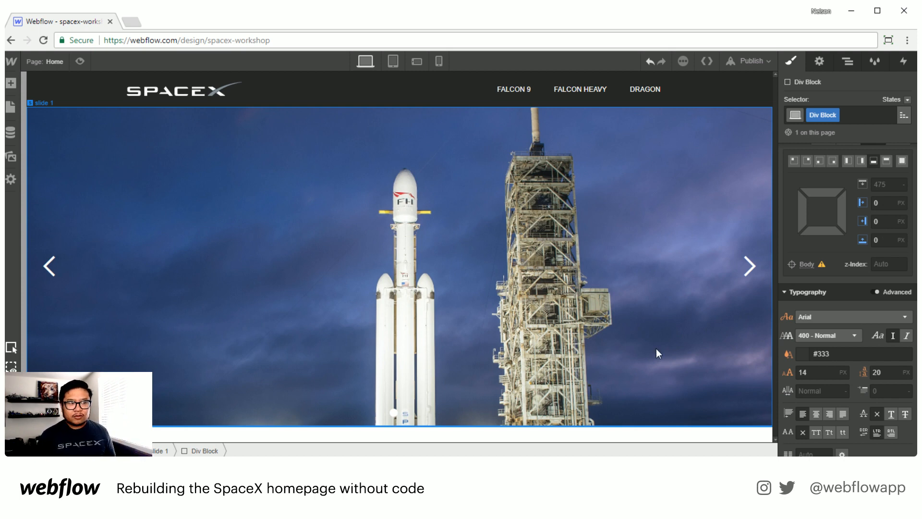
pyautogui.click(473, 200)
pyautogui.scroll(3, 865, 247)
pyautogui.scroll(1, 865, 247)
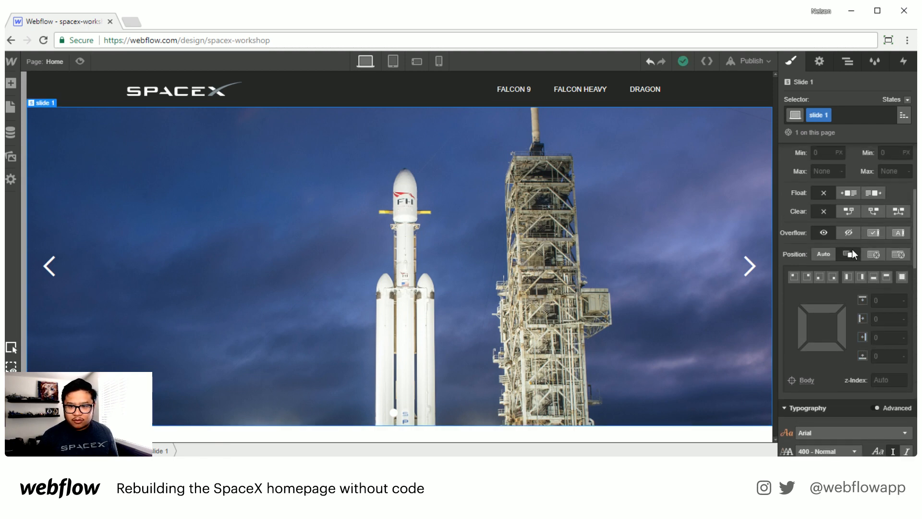
pyautogui.click(848, 61)
pyautogui.click(845, 274)
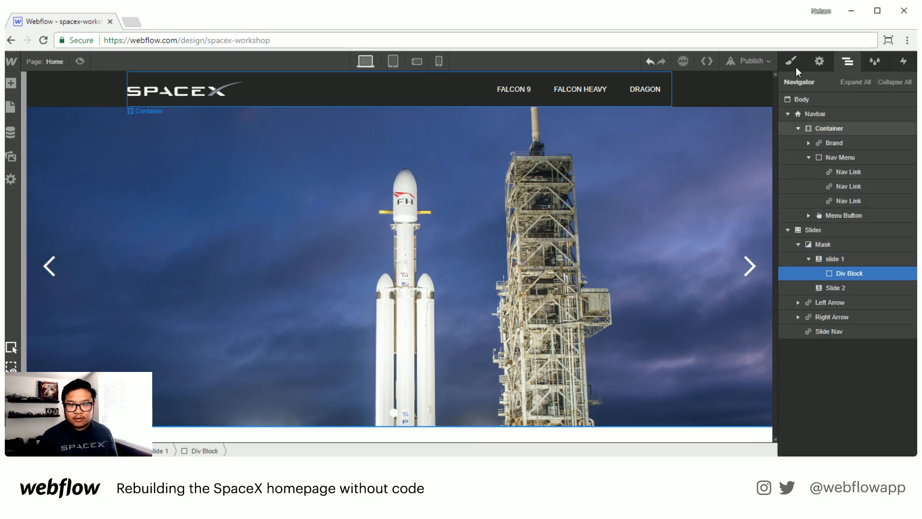
pyautogui.click(790, 61)
pyautogui.scroll(-5, 845, 337)
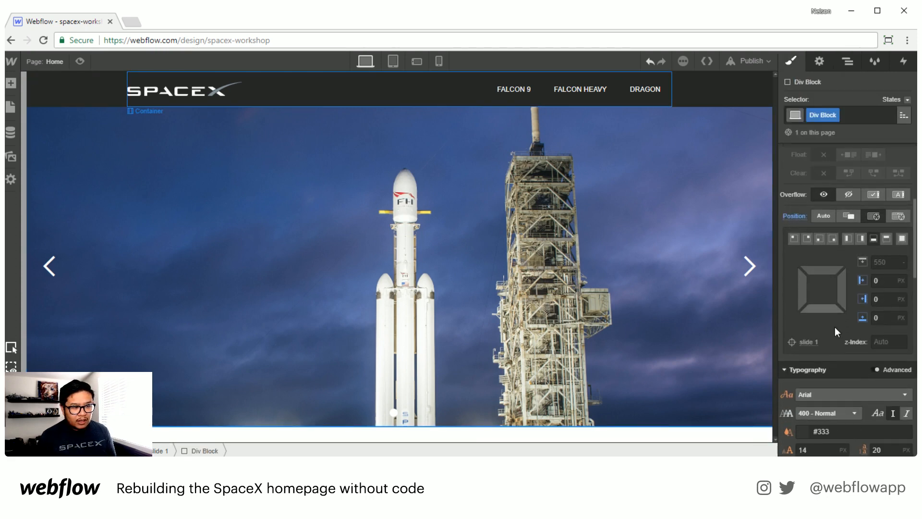
pyautogui.scroll(-2, 835, 326)
pyautogui.scroll(7, 834, 326)
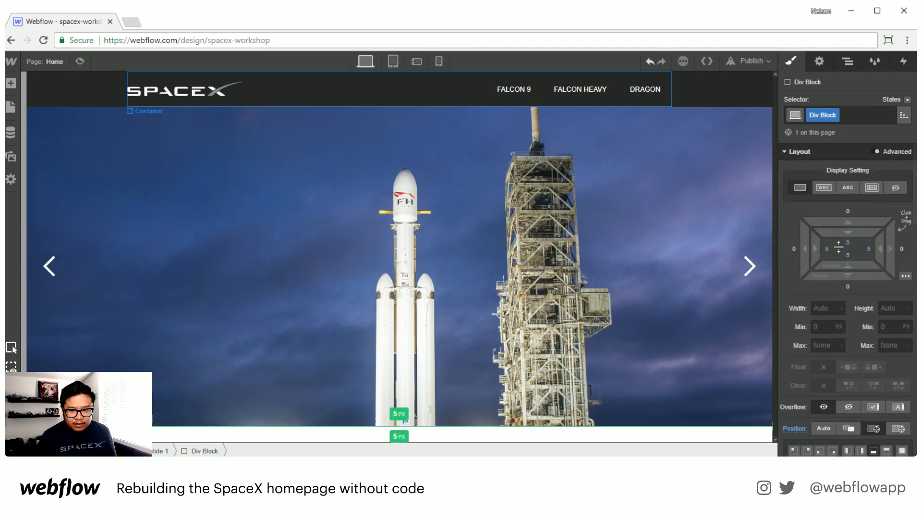
pyautogui.moveTo(839, 240); pyautogui.dragTo(850, 280)
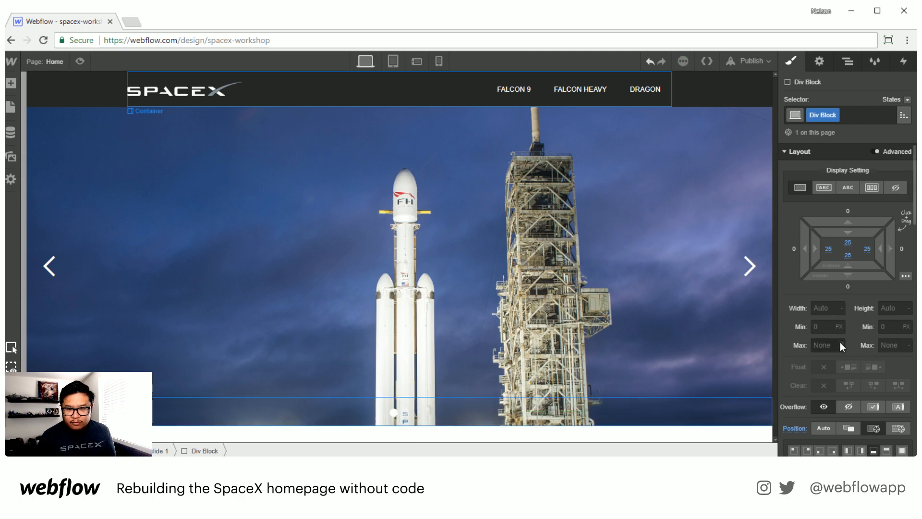
# Step: Set the Div Block's background colour to black at 50% opacity
pyautogui.scroll(-5, 840, 342)
pyautogui.scroll(-6, 840, 342)
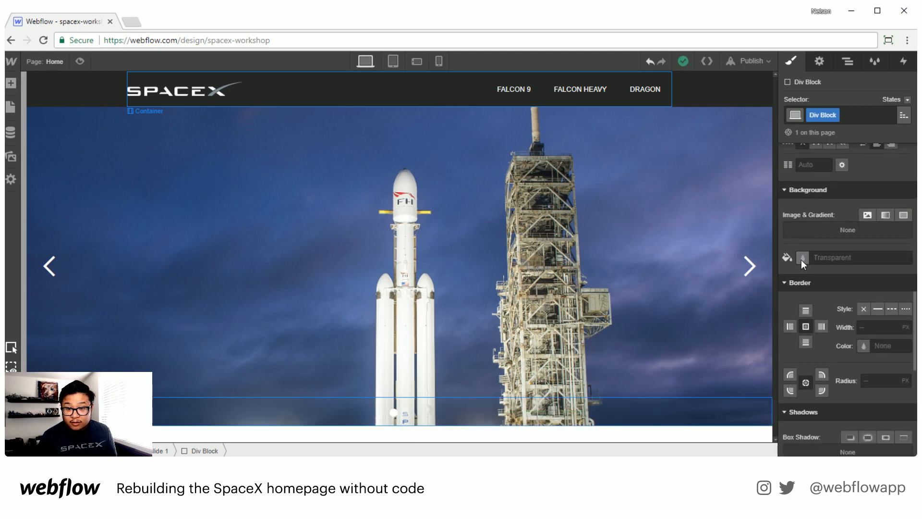
pyautogui.click(801, 259)
pyautogui.click(807, 406)
pyautogui.click(820, 406)
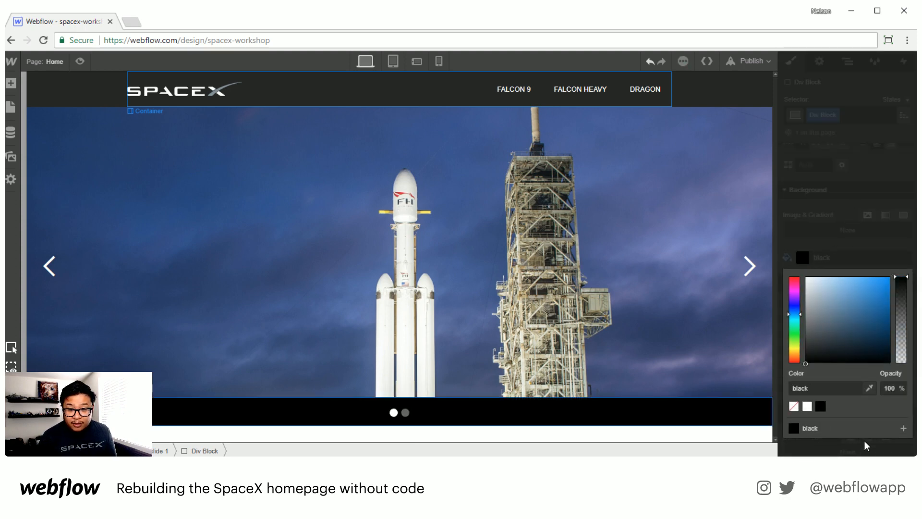
pyautogui.moveTo(899, 286); pyautogui.dragTo(896, 319)
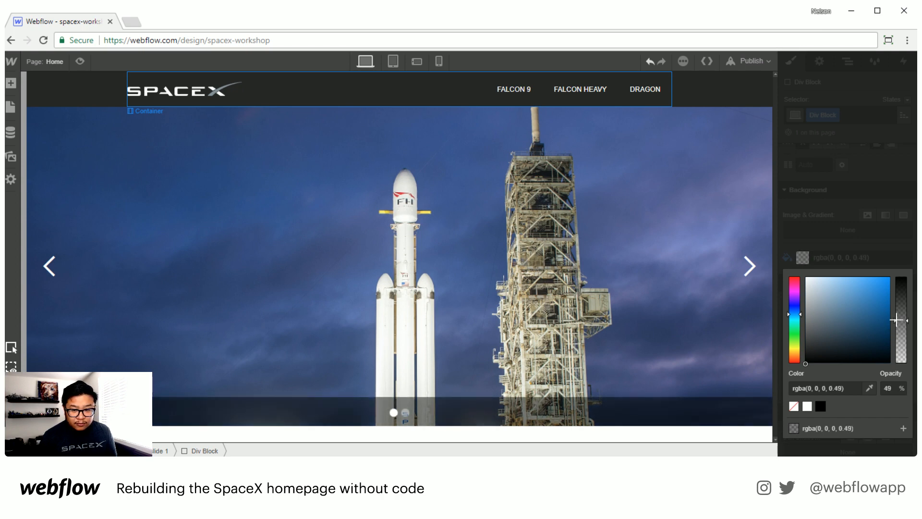
pyautogui.click(899, 247)
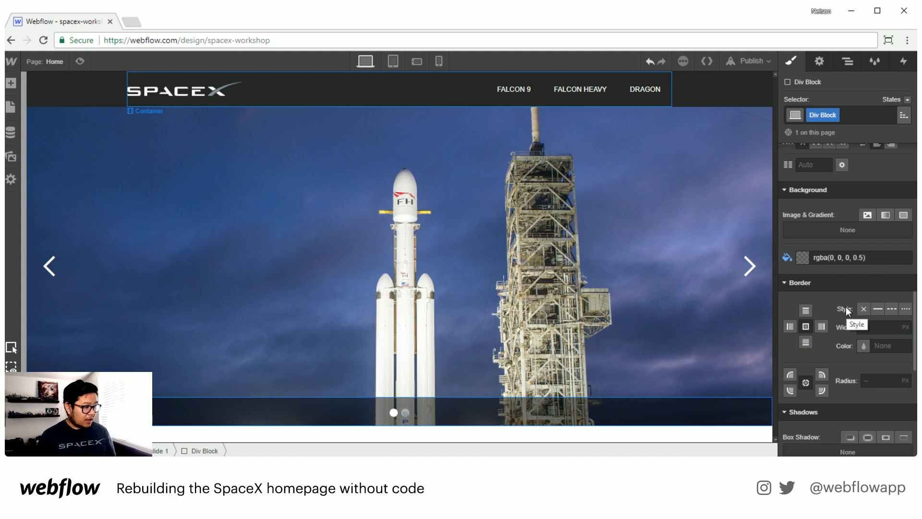
# Step: Add a Container inside the Div Block on slide 1
pyautogui.scroll(-4, 846, 309)
pyautogui.scroll(3, 816, 357)
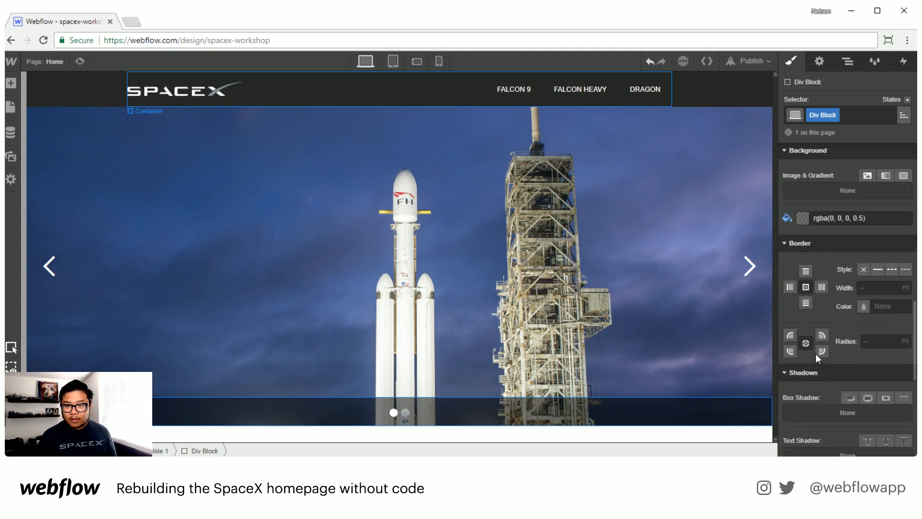
pyautogui.scroll(3, 816, 353)
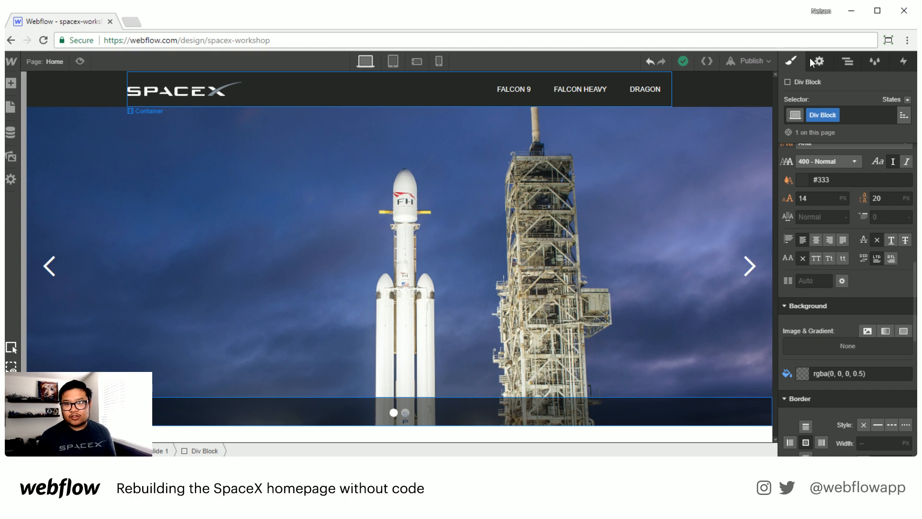
pyautogui.click(847, 62)
pyautogui.press('a')
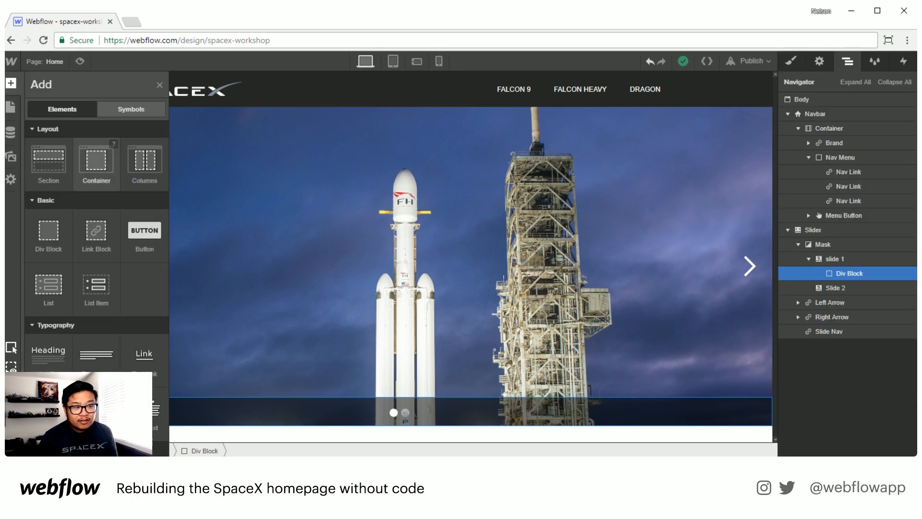
pyautogui.moveTo(96, 161); pyautogui.dragTo(864, 287)
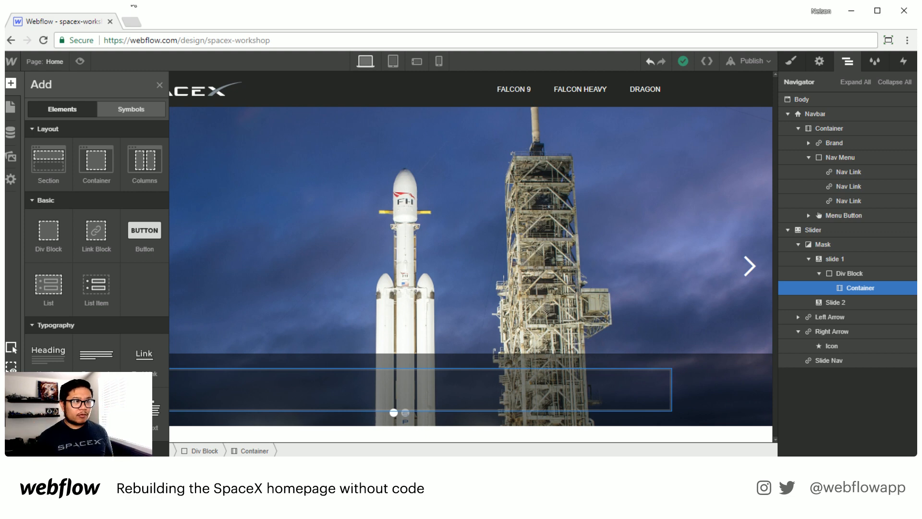
# Step: Check the live SpaceX homepage's slide caption bar for reference
pyautogui.click(132, 22)
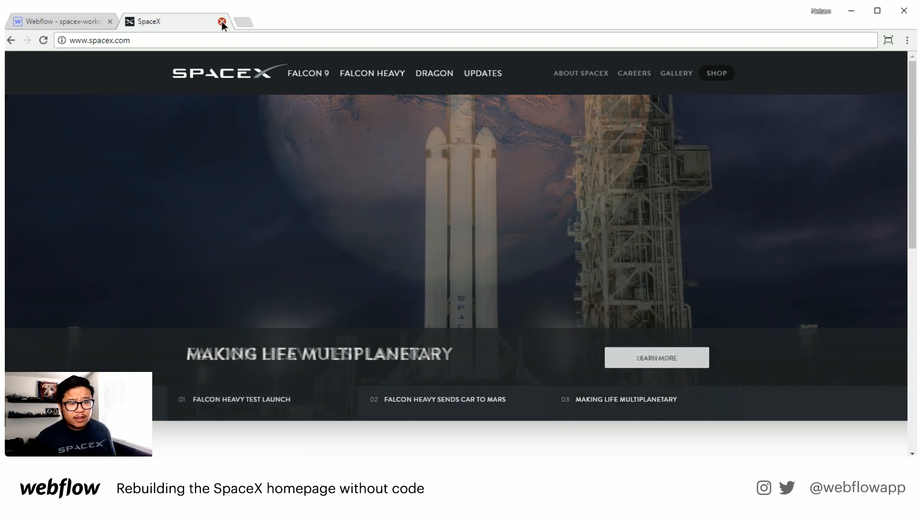
pyautogui.click(222, 21)
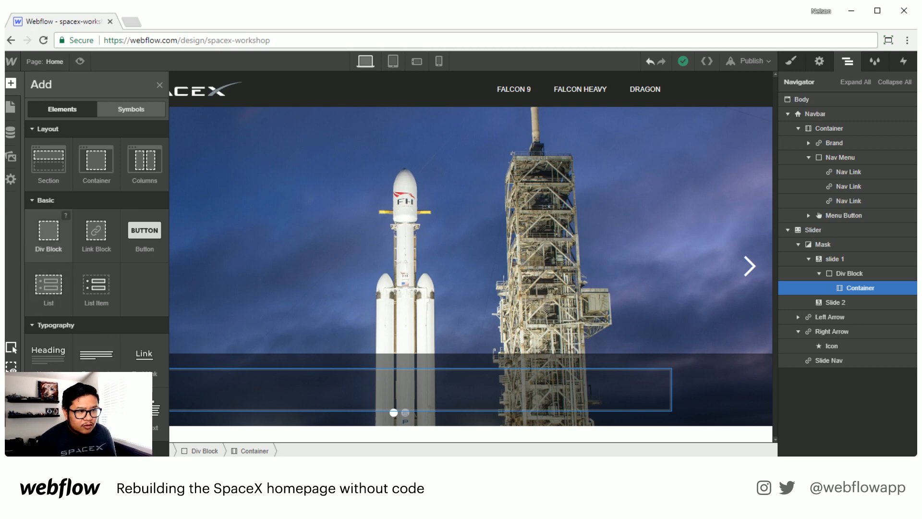
# Step: Add a Div Block with the class flex inside the Container and set it to flex layout justified space between
pyautogui.moveTo(48, 232); pyautogui.dragTo(232, 395)
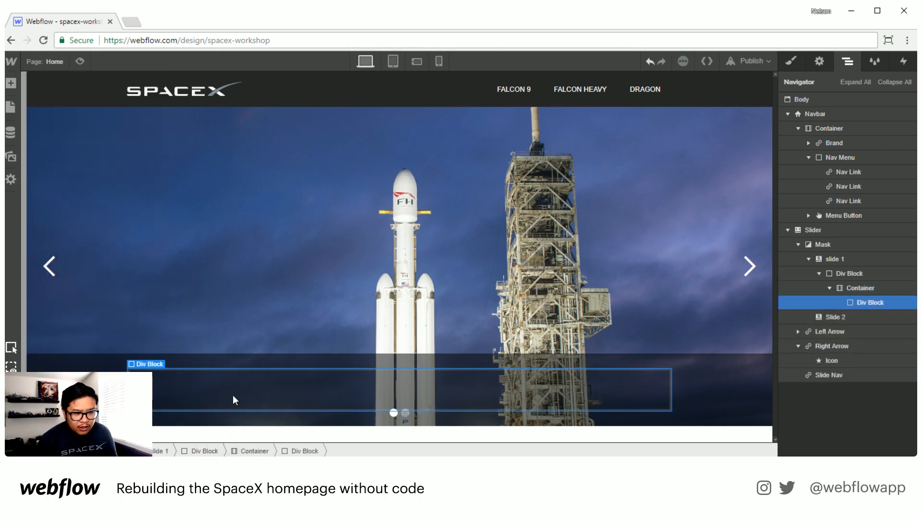
pyautogui.press('s')
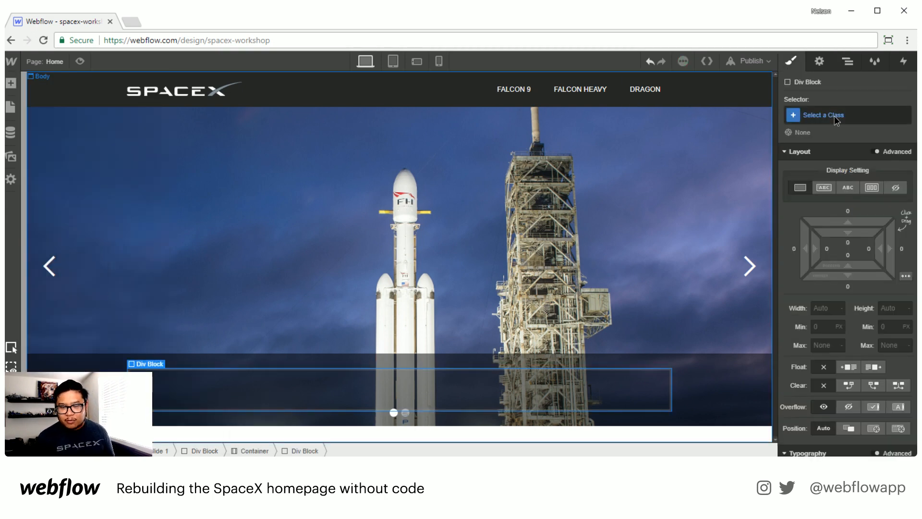
pyautogui.click(834, 117)
pyautogui.write('flex')
pyautogui.press('Return')
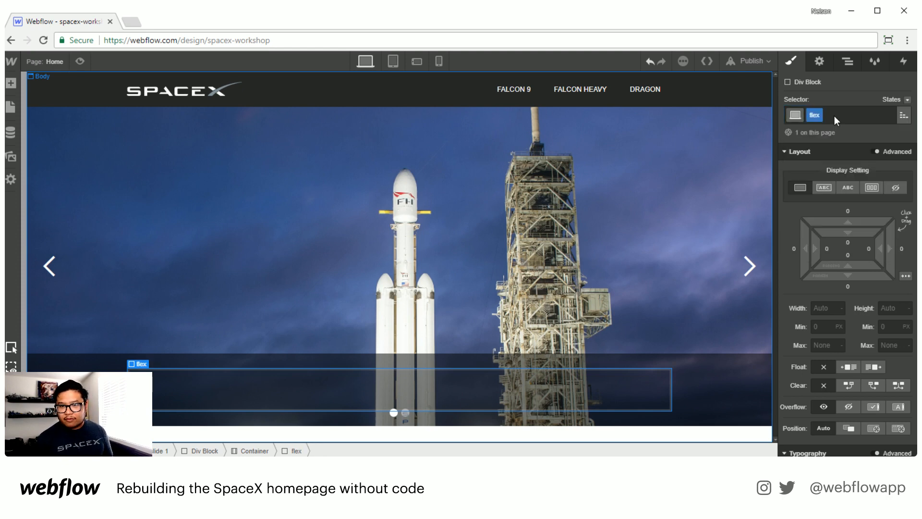
pyautogui.click(872, 187)
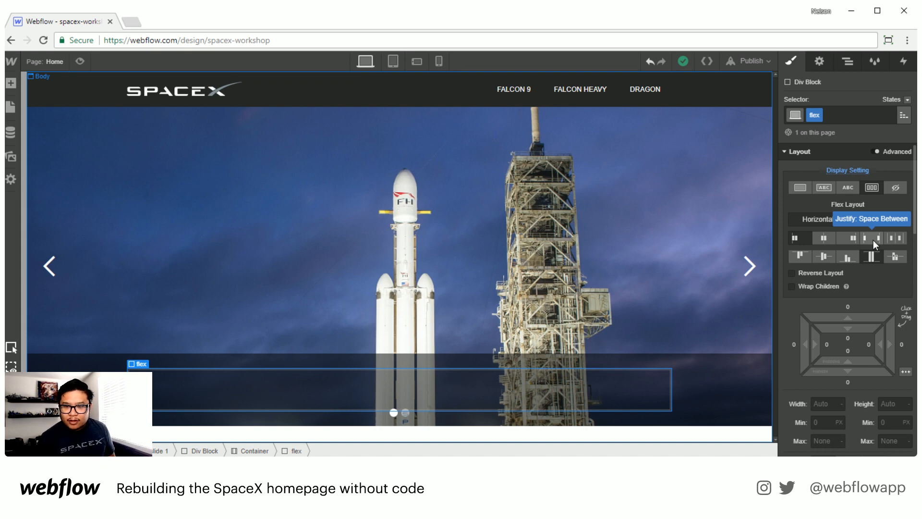
pyautogui.click(873, 240)
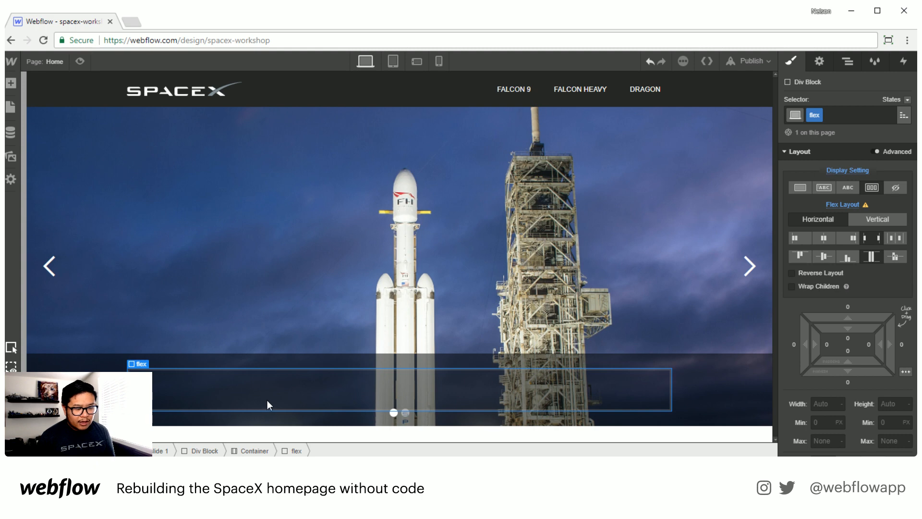
# Step: Add a Text Link and a Button inside the flex Div Block
pyautogui.press('a')
pyautogui.click(136, 368)
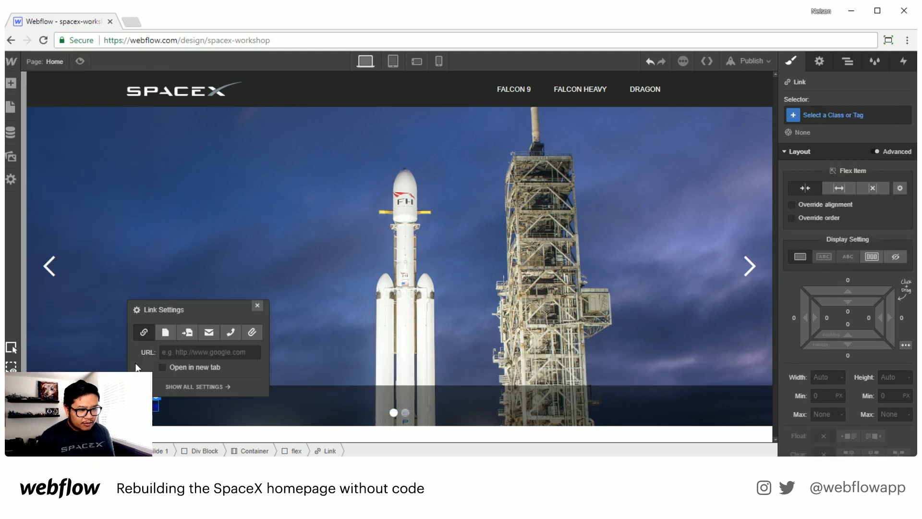
pyautogui.click(257, 306)
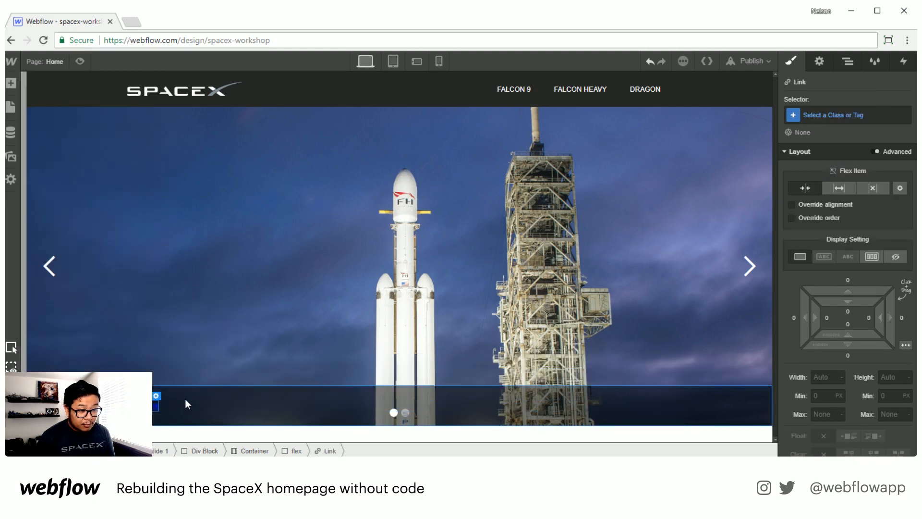
pyautogui.click(183, 403)
pyautogui.press('a')
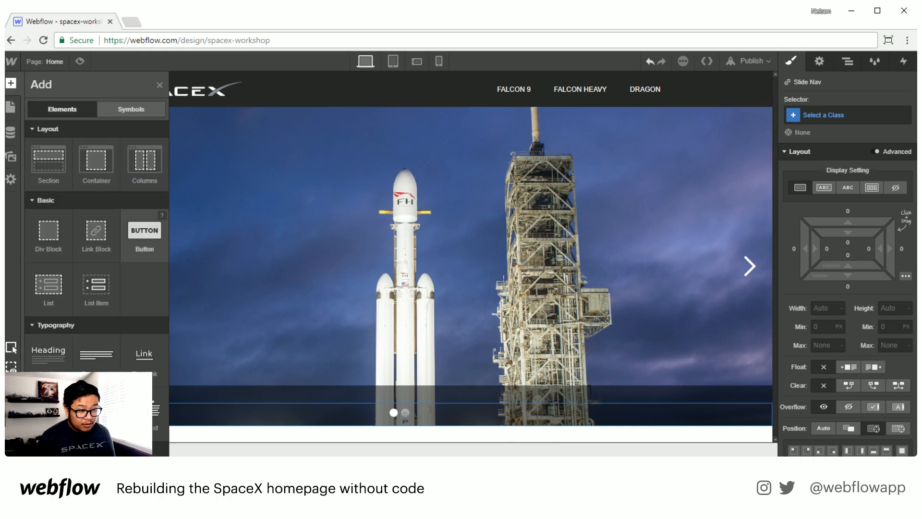
pyautogui.moveTo(144, 231); pyautogui.dragTo(888, 338)
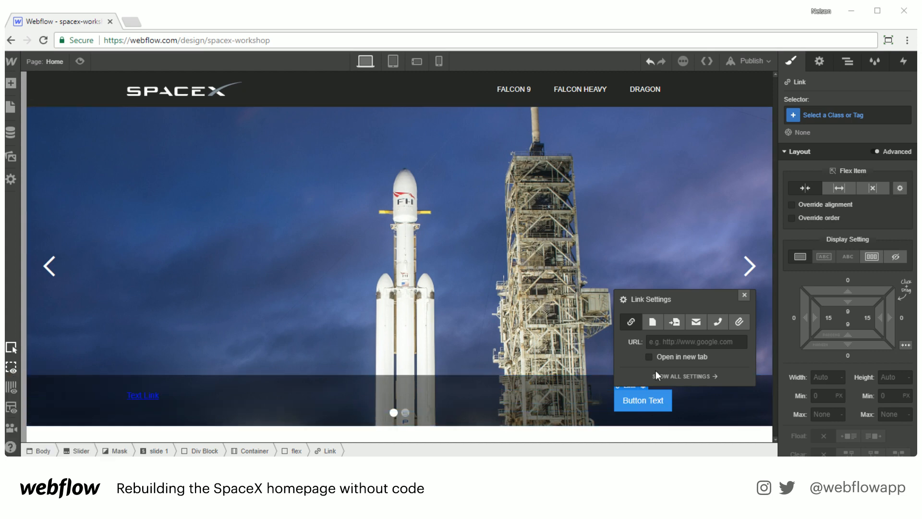
pyautogui.click(742, 299)
# Step: Change the text link's text to Falcon Heavy Test Launch
pyautogui.doubleClick(137, 396)
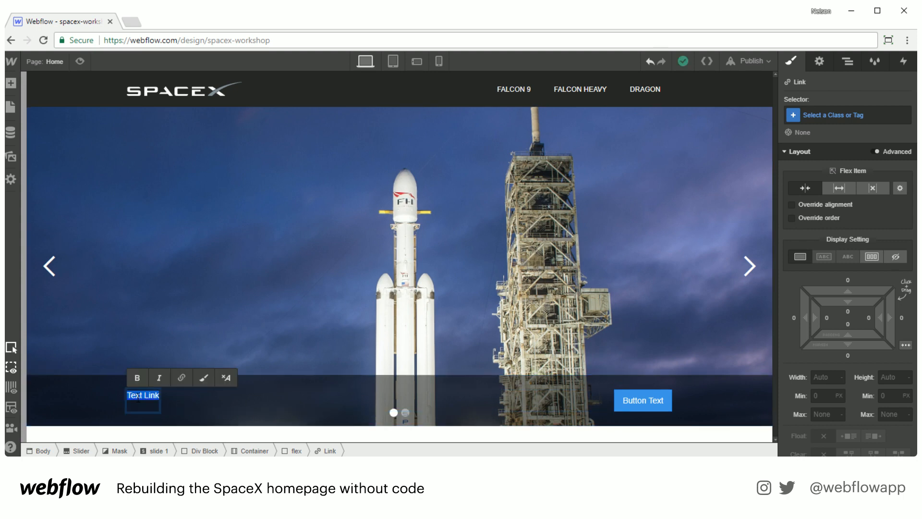
pyautogui.write('Falcon Heavy Test Launch')
pyautogui.press('Escape')
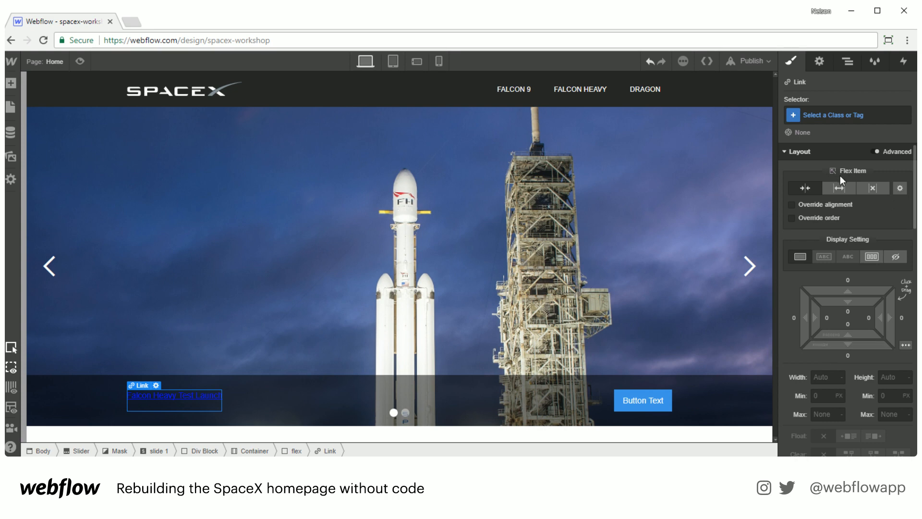
# Step: Give the text link the class slider link and set its text colour to white
pyautogui.click(835, 114)
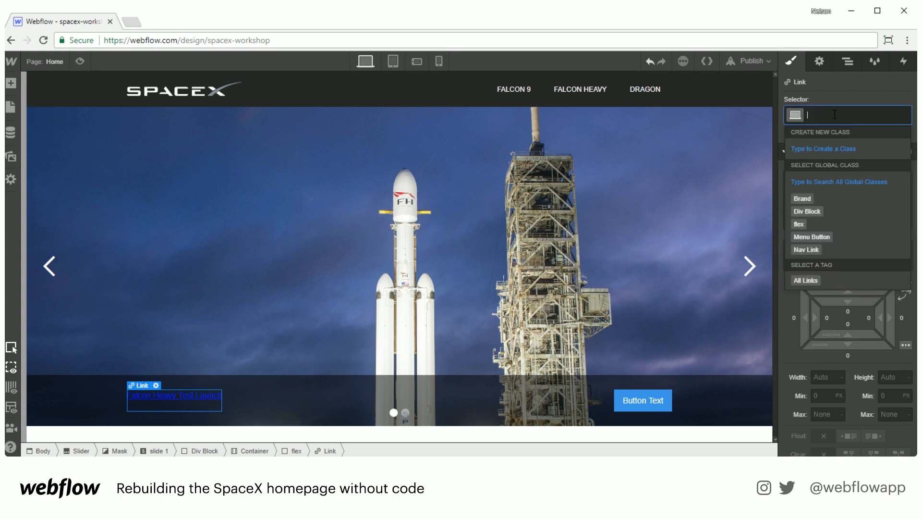
pyautogui.write('slider link')
pyautogui.press('Return')
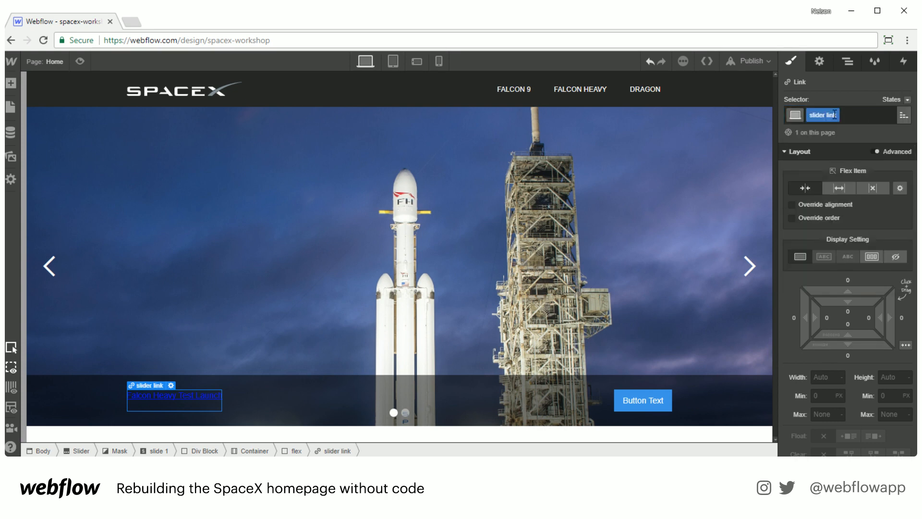
pyautogui.scroll(-6, 824, 301)
pyautogui.click(836, 294)
pyautogui.write('w')
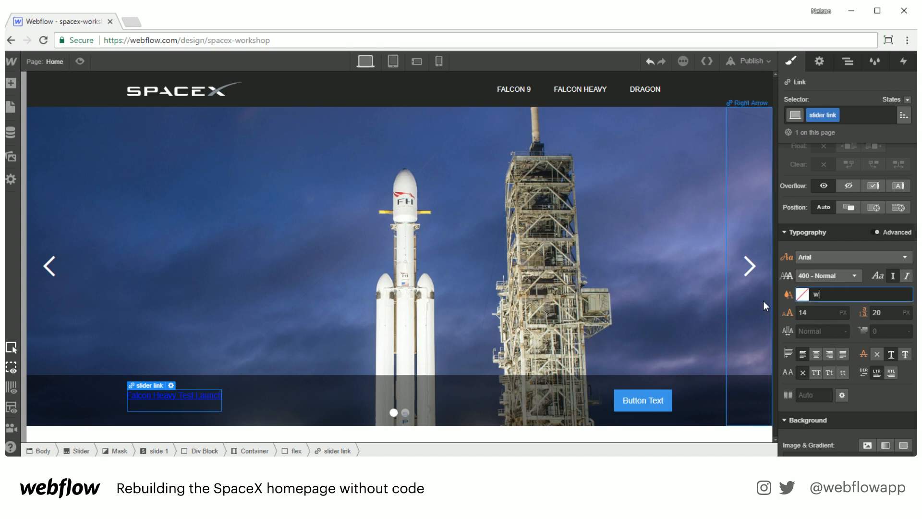
pyautogui.write('hite')
pyautogui.press('Return')
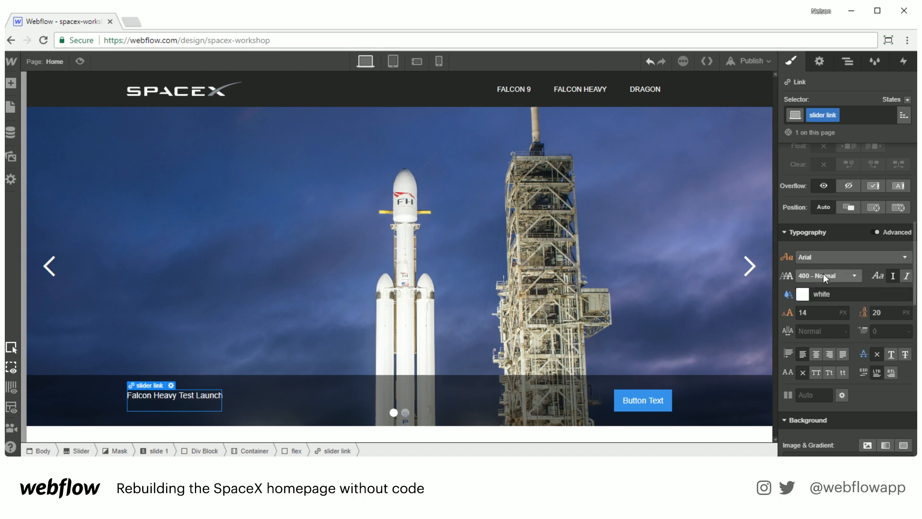
# Step: Style the slider link as 700 Bold uppercase text at 28 px with a 34 px line height
pyautogui.click(823, 273)
pyautogui.click(814, 356)
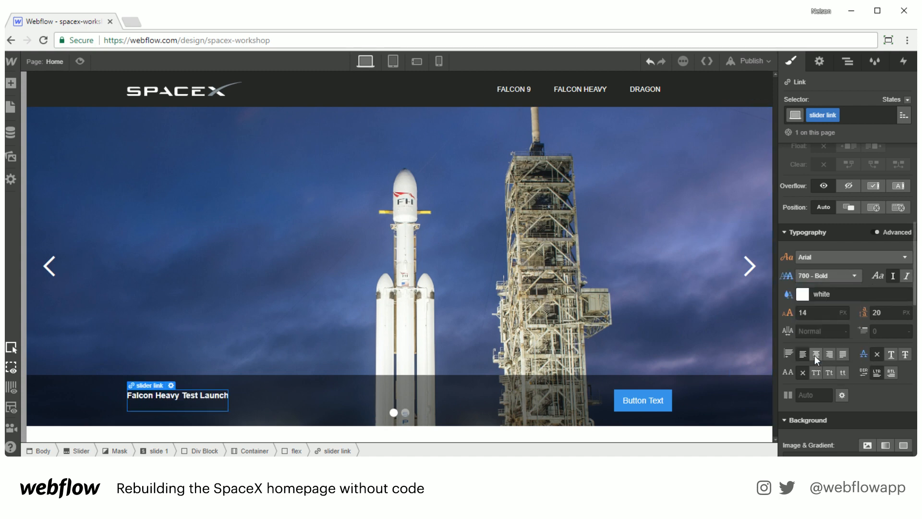
pyautogui.click(814, 371)
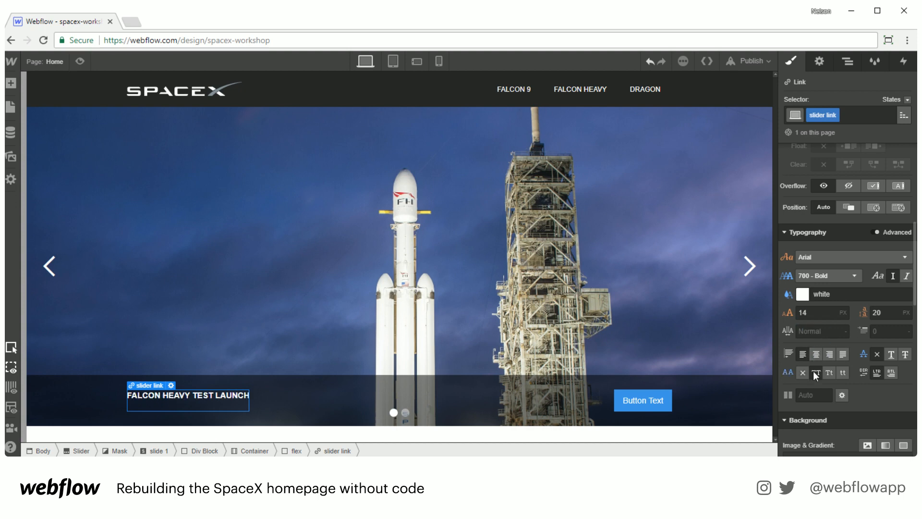
pyautogui.click(812, 314)
pyautogui.press('BackSpace')
pyautogui.press('BackSpace')
pyautogui.write('24')
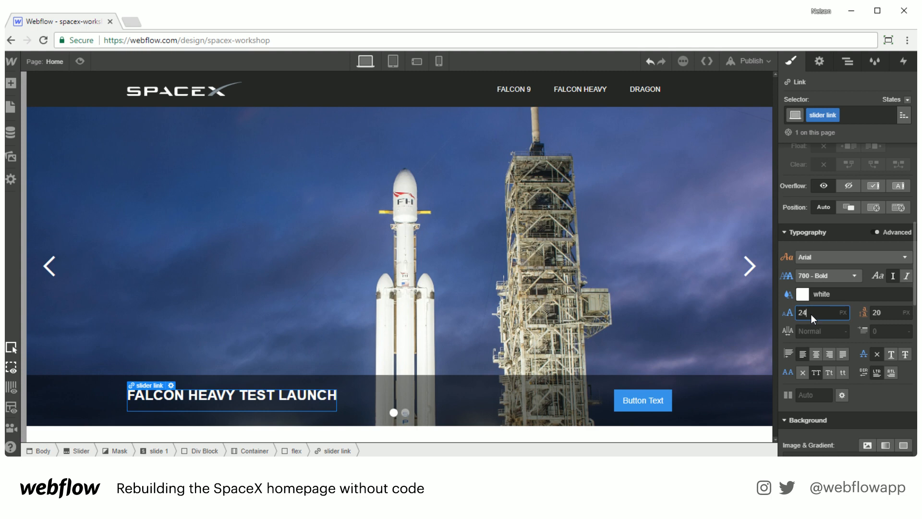
pyautogui.press('Up')
pyautogui.press('Up')
pyautogui.press('Up')
pyautogui.press('Up')
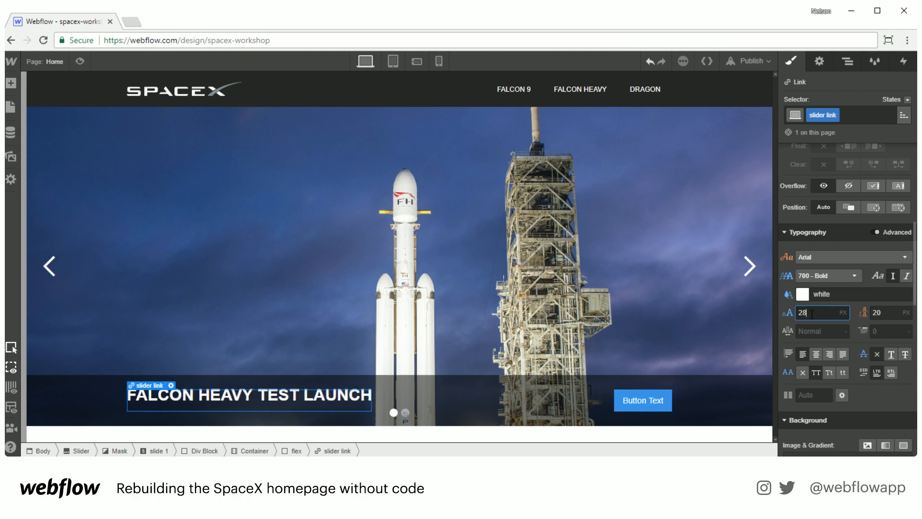
pyautogui.press('Tab')
pyautogui.write('34')
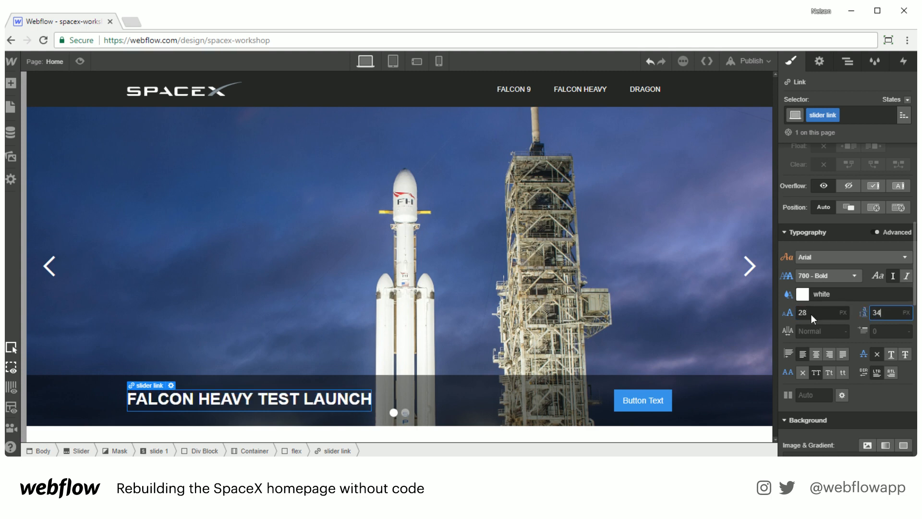
# Step: Change the button text to Watch Live and give the button the class button
pyautogui.doubleClick(643, 401)
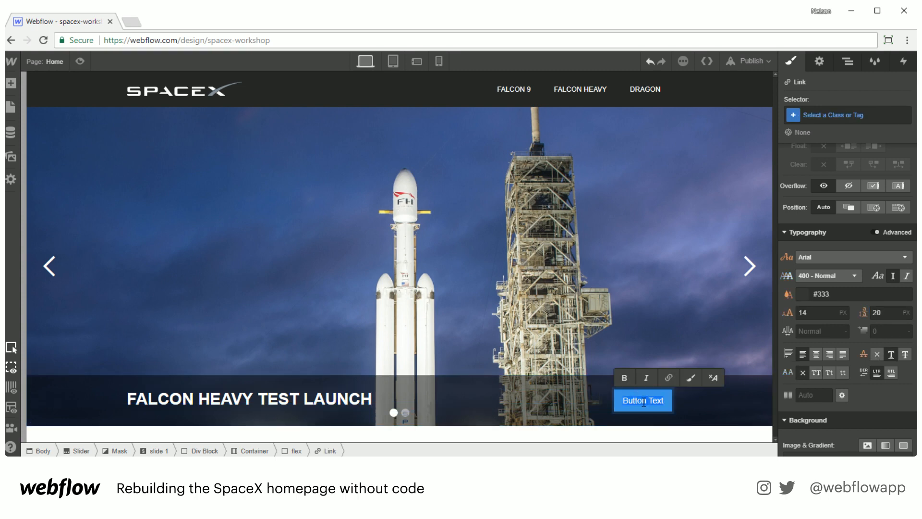
pyautogui.write('Watch Live')
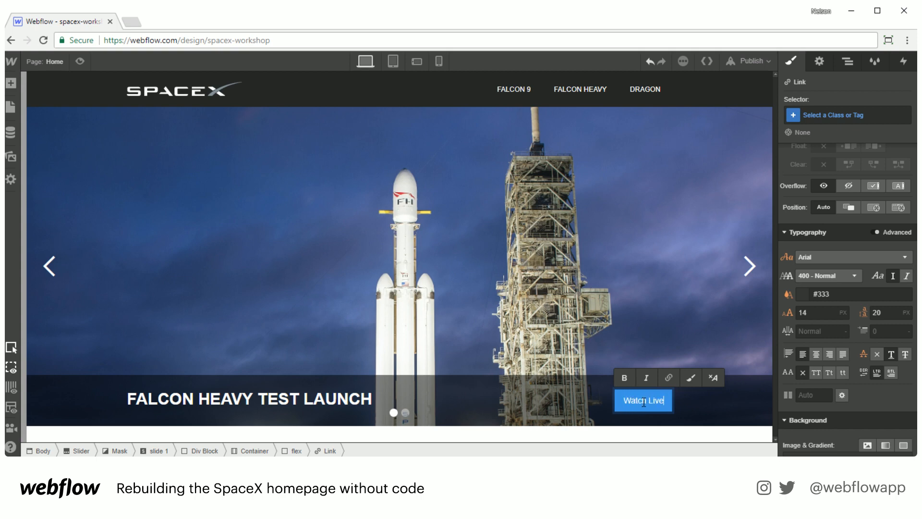
pyautogui.press('Escape')
pyautogui.click(834, 116)
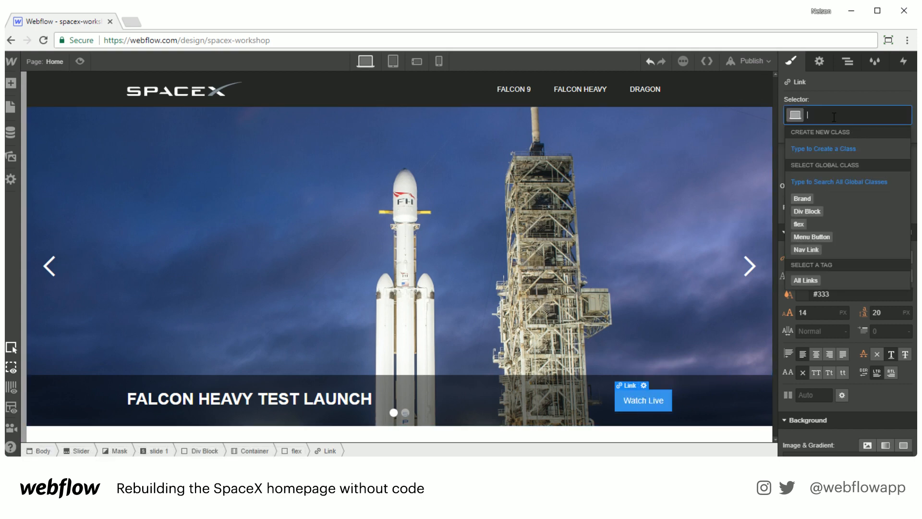
pyautogui.write('button')
pyautogui.press('Return')
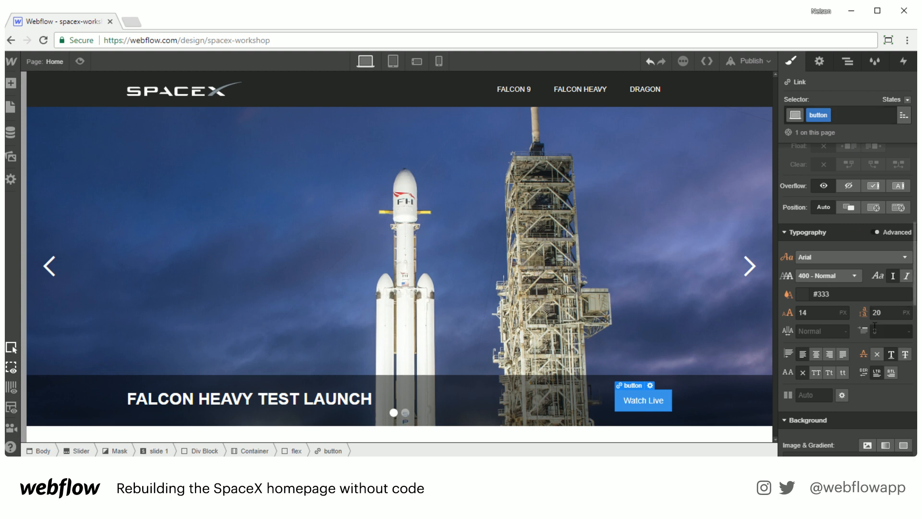
# Step: Set the button's background colour to white
pyautogui.scroll(-3, 859, 328)
pyautogui.scroll(-7, 859, 328)
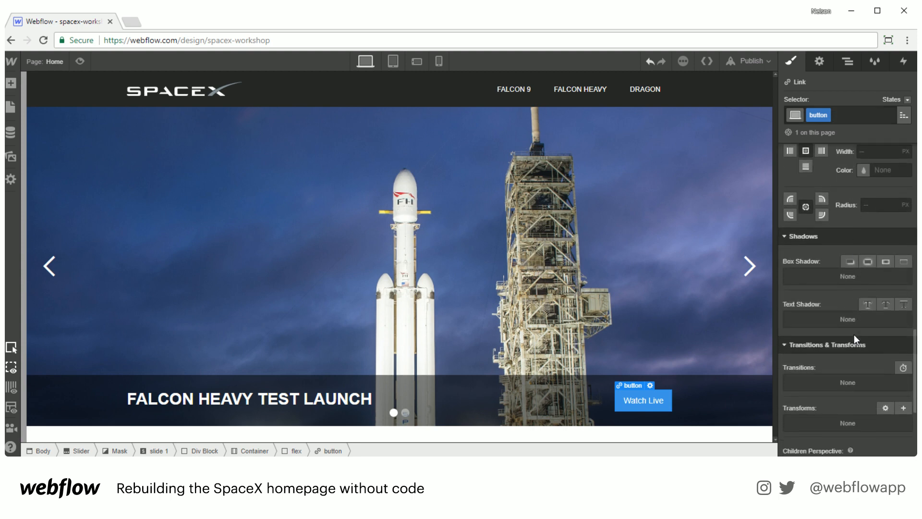
pyautogui.scroll(5, 831, 330)
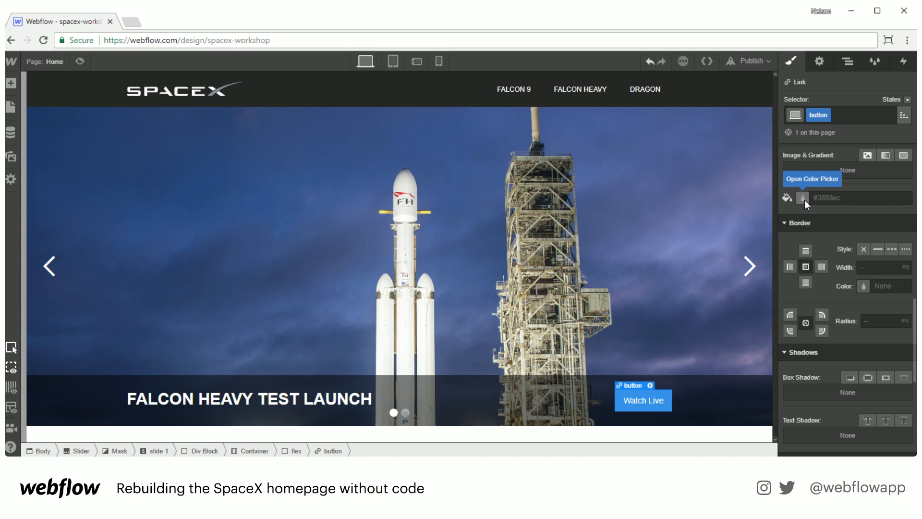
pyautogui.click(805, 200)
pyautogui.moveTo(827, 261); pyautogui.dragTo(777, 205)
pyautogui.click(849, 173)
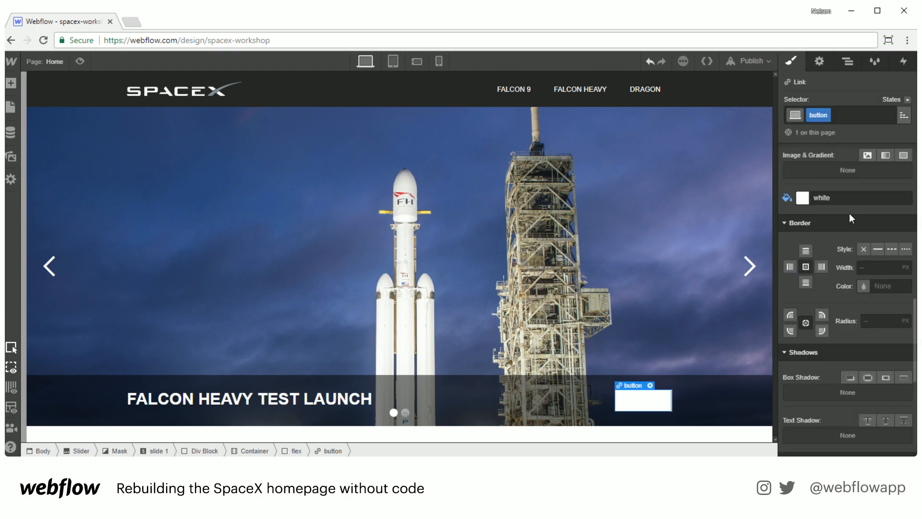
# Step: Set the button's text colour to #222
pyautogui.scroll(5, 837, 253)
pyautogui.click(812, 234)
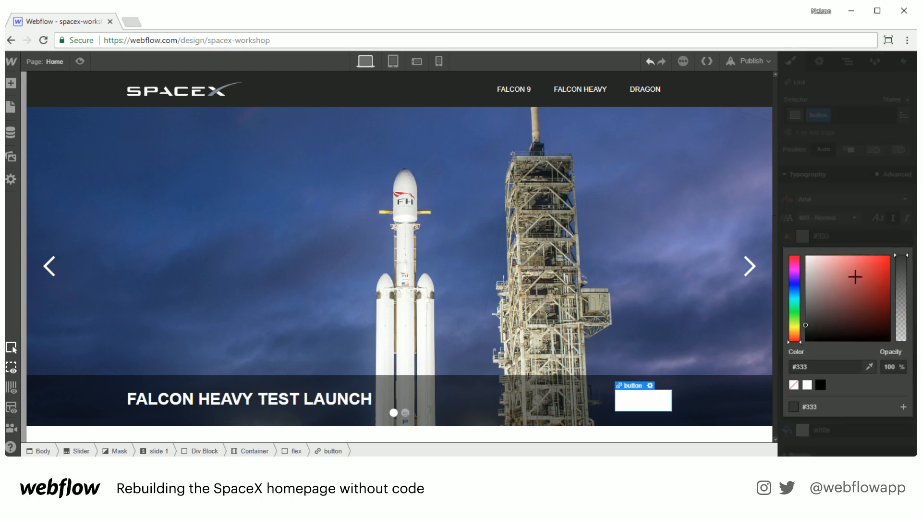
pyautogui.moveTo(870, 290); pyautogui.dragTo(804, 332)
pyautogui.click(805, 364)
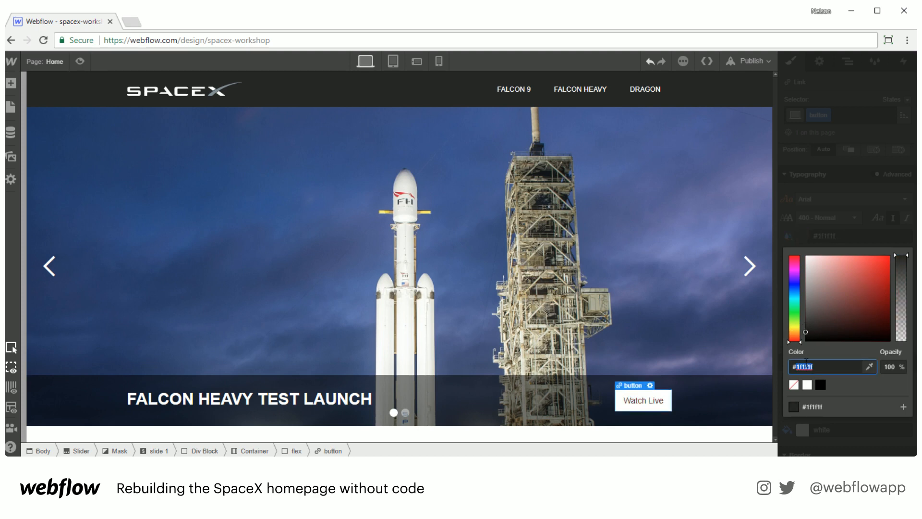
pyautogui.write('#222')
pyautogui.press('Return')
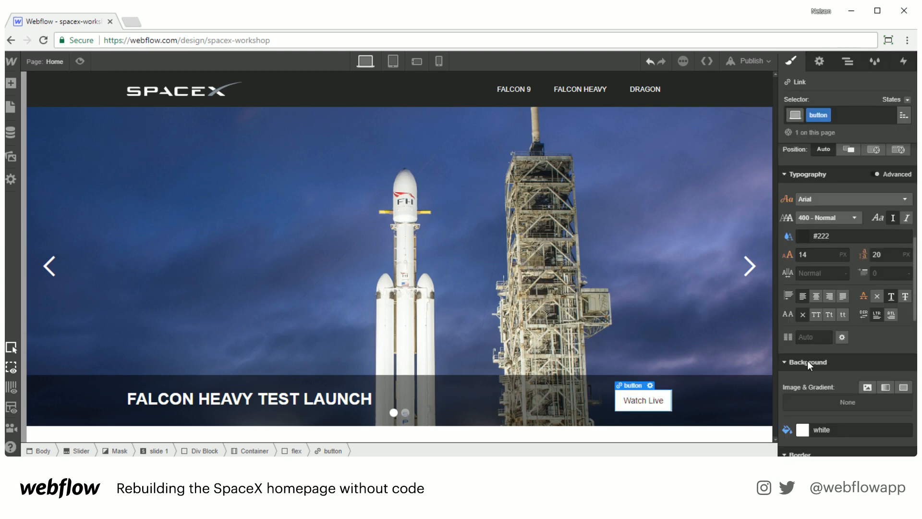
# Step: Make the button text uppercase at 12 px with an 18 px line height
pyautogui.click(817, 314)
pyautogui.click(813, 254)
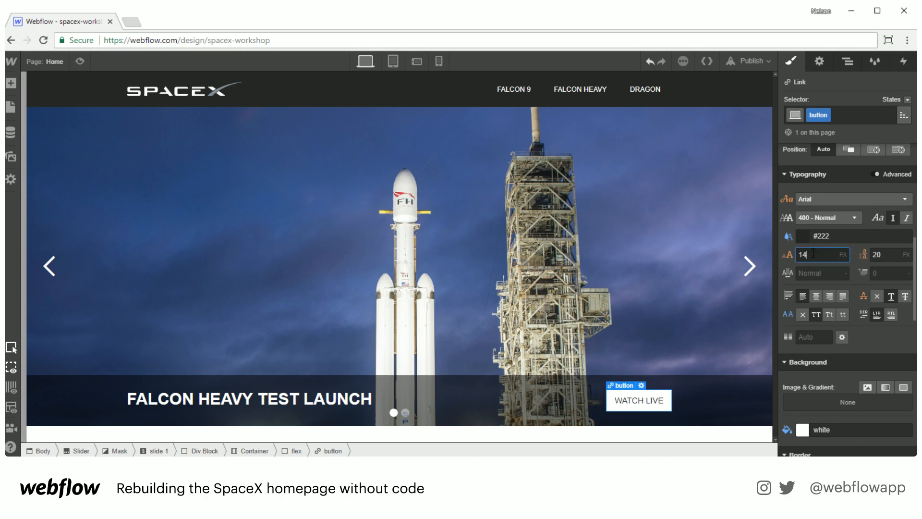
pyautogui.press('BackSpace')
pyautogui.write('1')
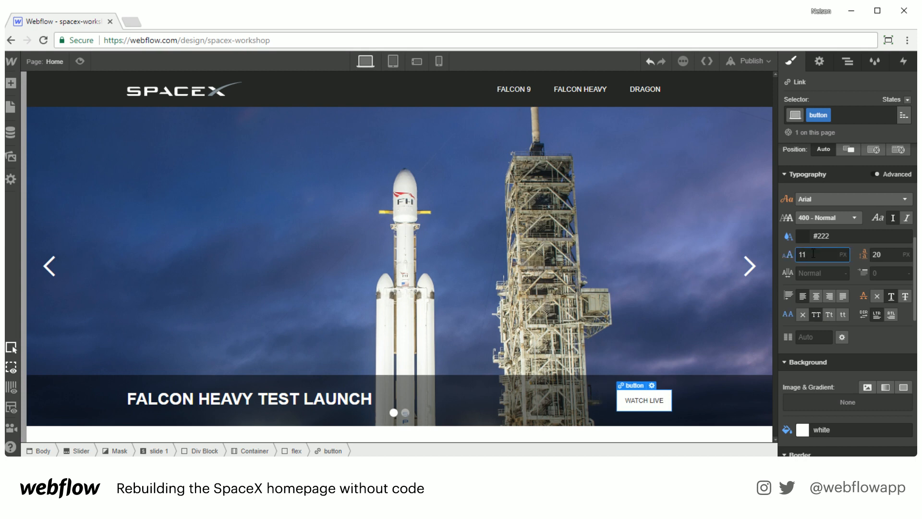
pyautogui.press('BackSpace')
pyautogui.write('2')
pyautogui.press('Tab')
pyautogui.write('18')
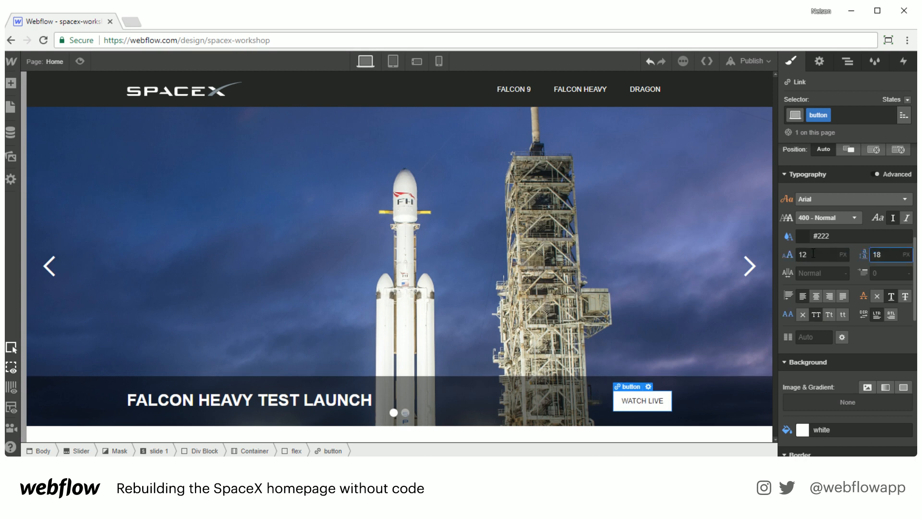
# Step: Increase the button's horizontal padding to widen it
pyautogui.scroll(-3, 874, 368)
pyautogui.scroll(8, 879, 251)
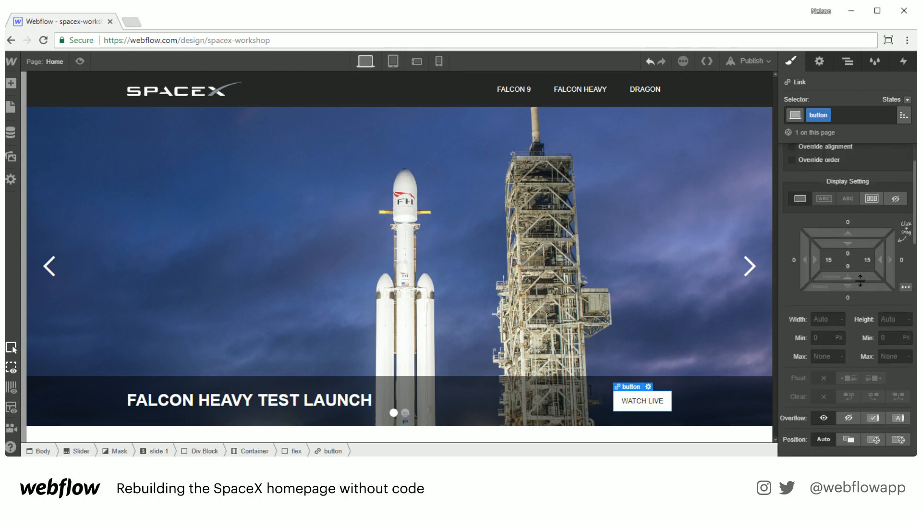
pyautogui.moveTo(879, 251); pyautogui.dragTo(853, 247)
# Step: Round the button's corners with a 5 px border radius
pyautogui.scroll(-5, 843, 356)
pyautogui.scroll(-5, 843, 355)
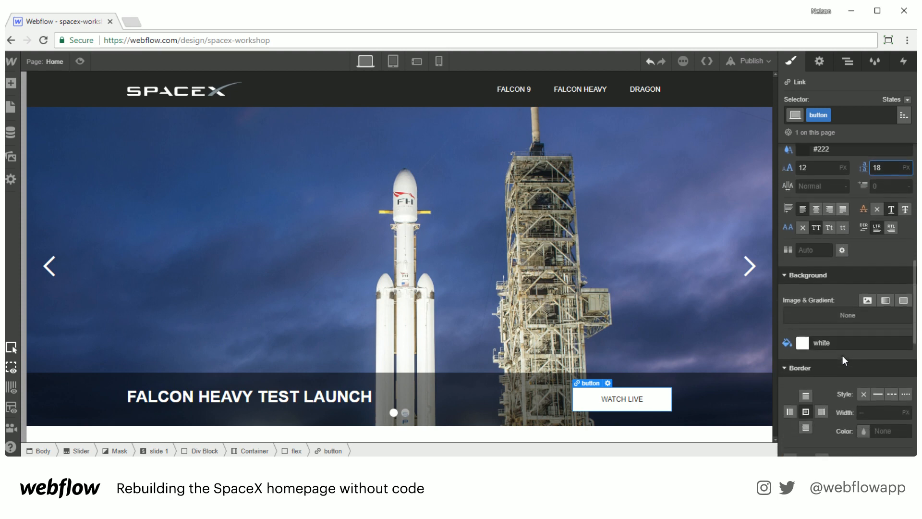
pyautogui.click(879, 379)
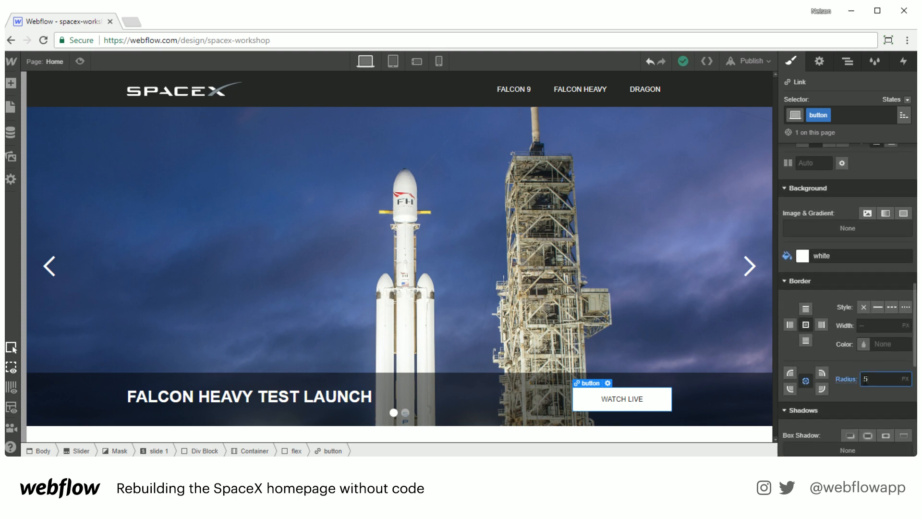
pyautogui.click(730, 392)
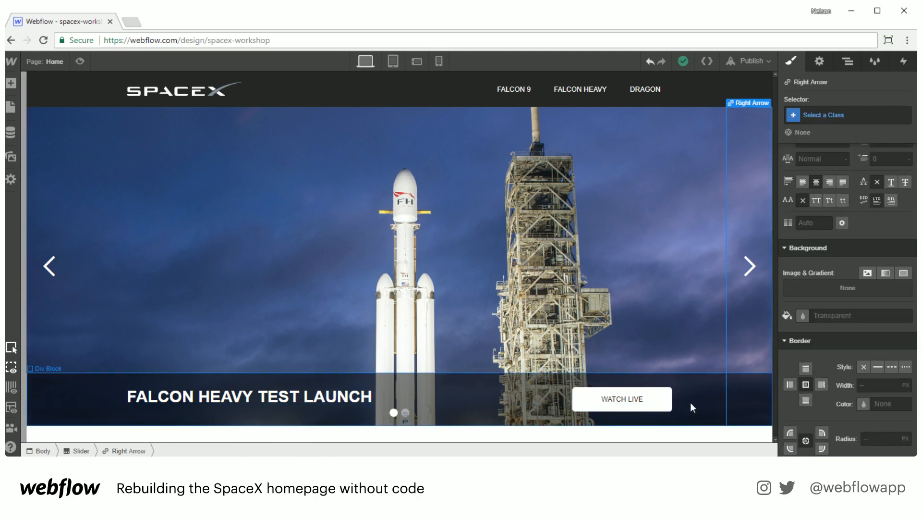
pyautogui.click(644, 402)
pyautogui.click(867, 379)
pyautogui.write('5')
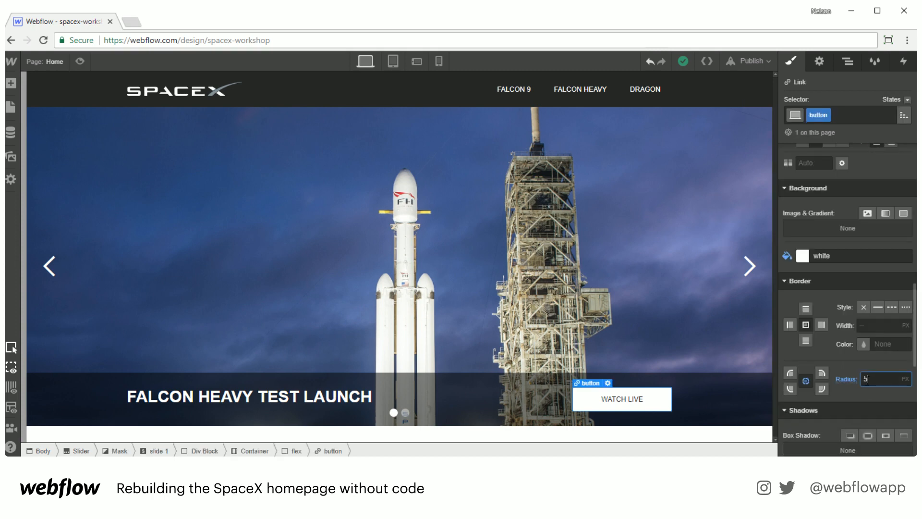
# Step: Increase the caption bar's top and bottom padding to 35 px
pyautogui.click(712, 390)
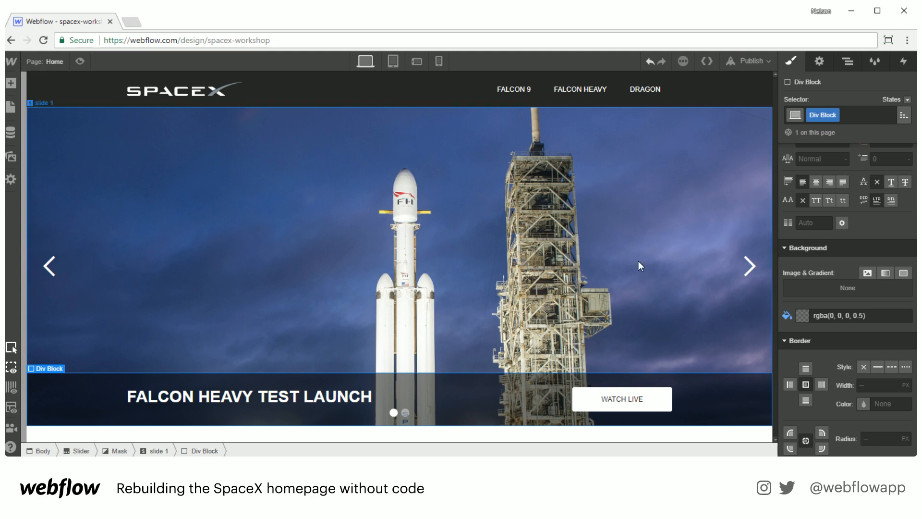
pyautogui.scroll(1, 871, 319)
pyautogui.scroll(6, 871, 319)
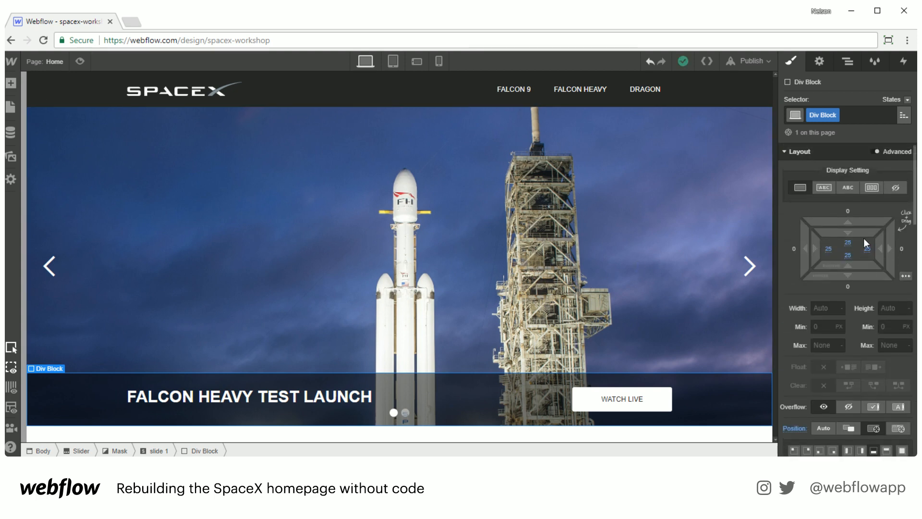
pyautogui.moveTo(858, 232); pyautogui.dragTo(855, 250)
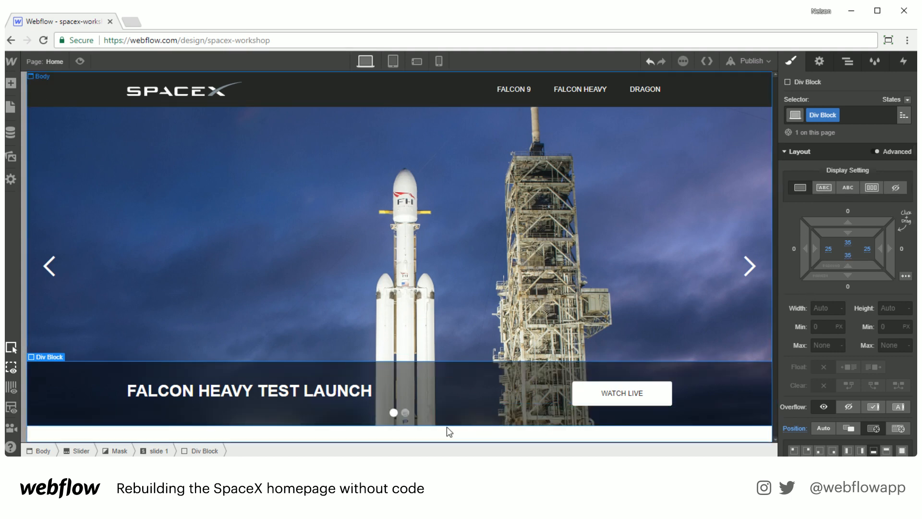
# Step: Open spacex.com in a new browser tab for reference
pyautogui.click(439, 416)
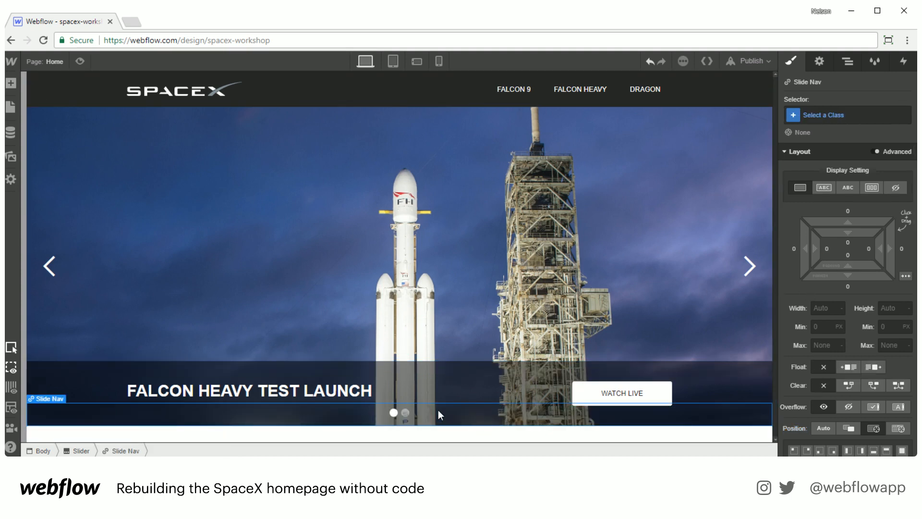
pyautogui.click(130, 22)
pyautogui.write('spacex.com')
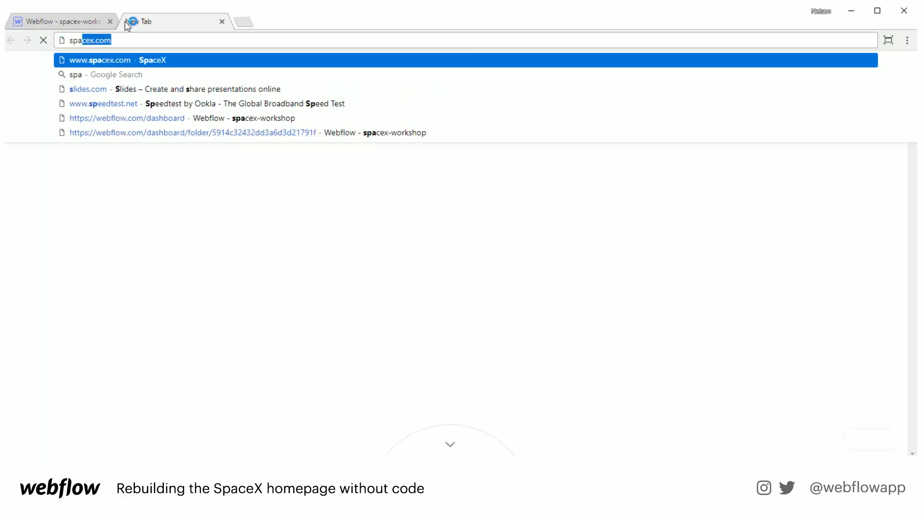
pyautogui.press('Return')
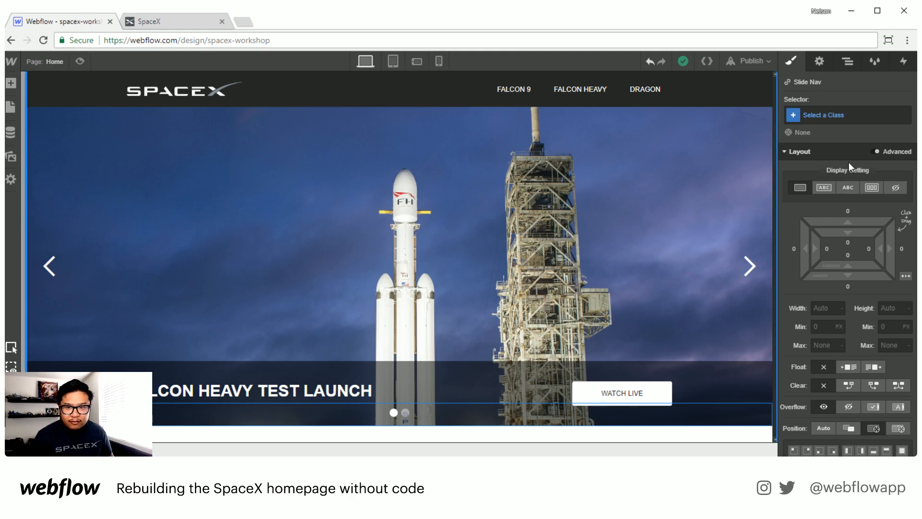
# Step: Hide the slider's slide navigation dots and open the Navigator
pyautogui.click(894, 188)
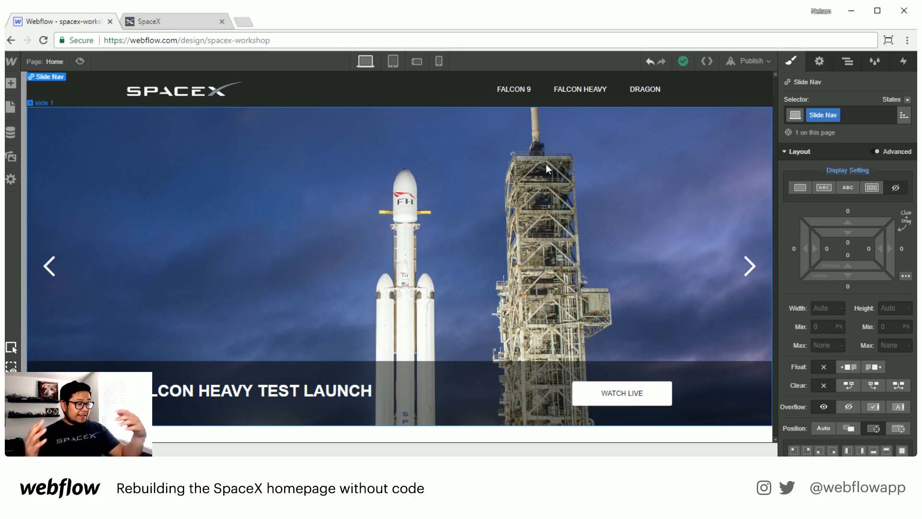
pyautogui.click(847, 62)
pyautogui.click(809, 258)
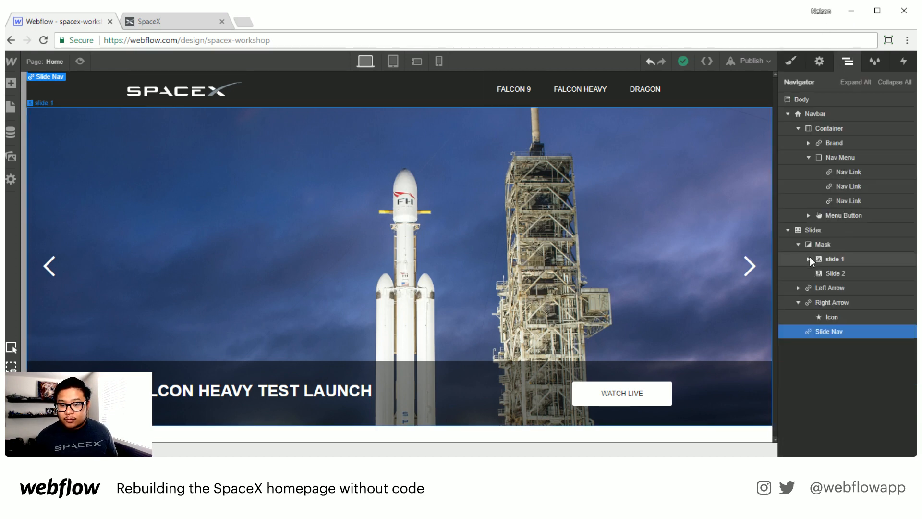
# Step: Switch between slide 1 and Slide 2 in the Navigator to compare them
pyautogui.click(860, 274)
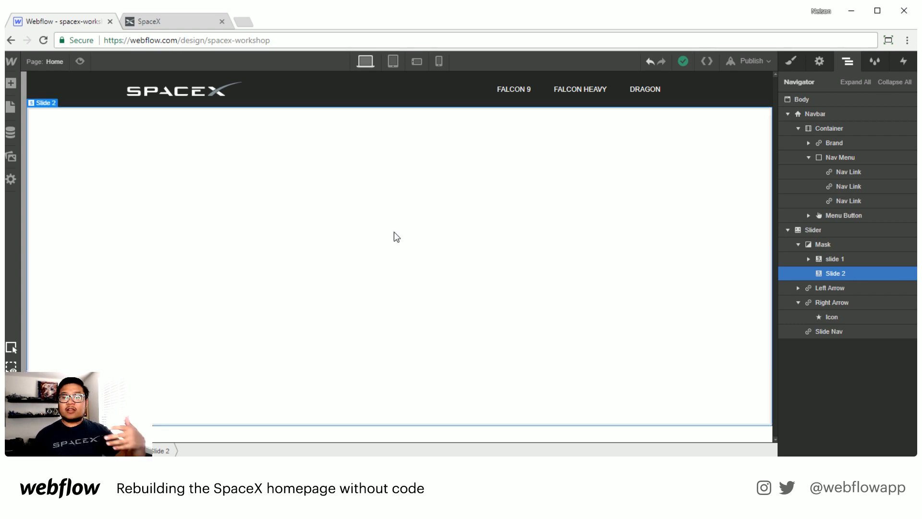
pyautogui.click(838, 258)
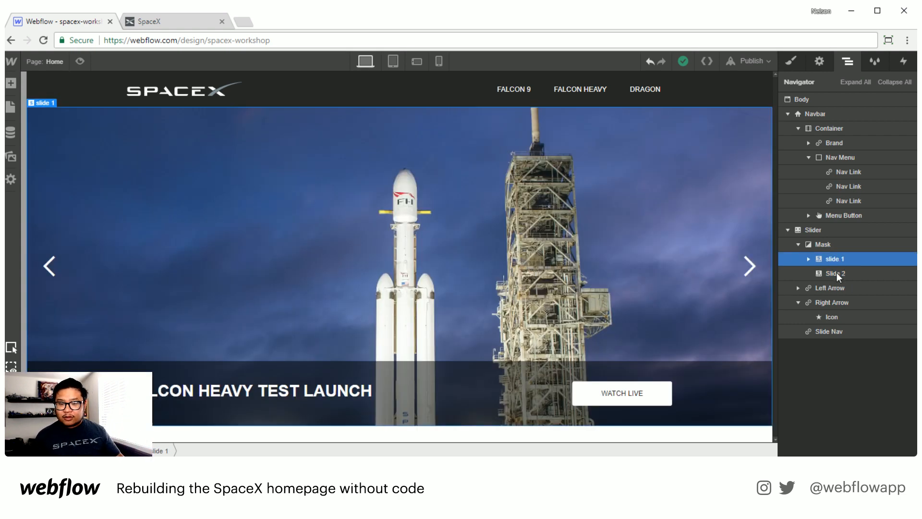
pyautogui.click(836, 273)
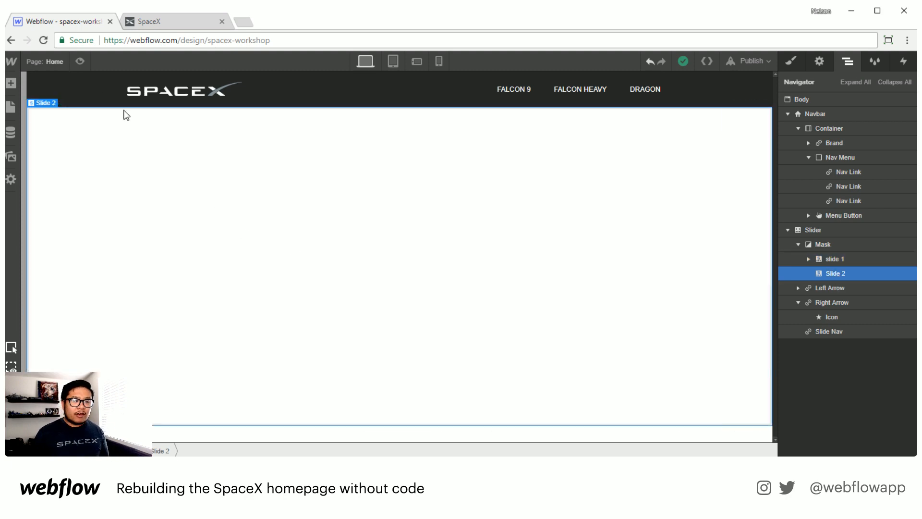
# Step: Open the video page and select its background video element
pyautogui.click(48, 63)
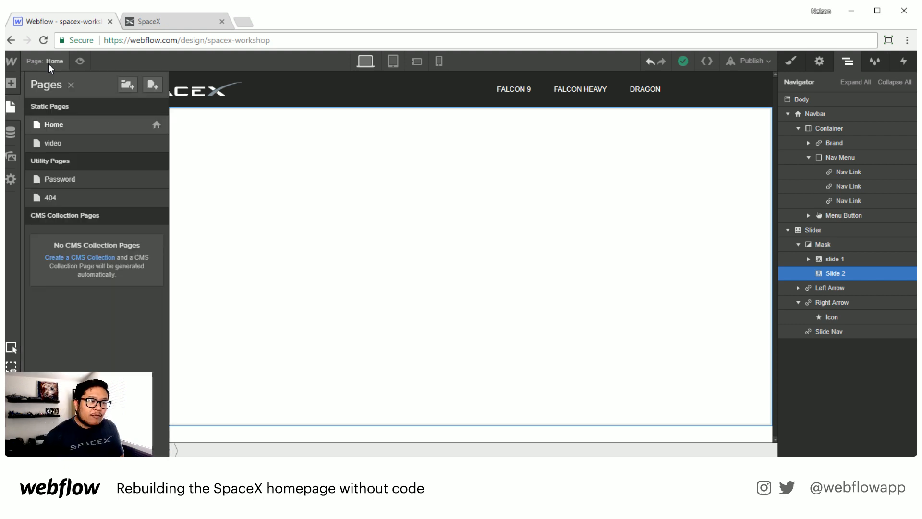
pyautogui.click(70, 137)
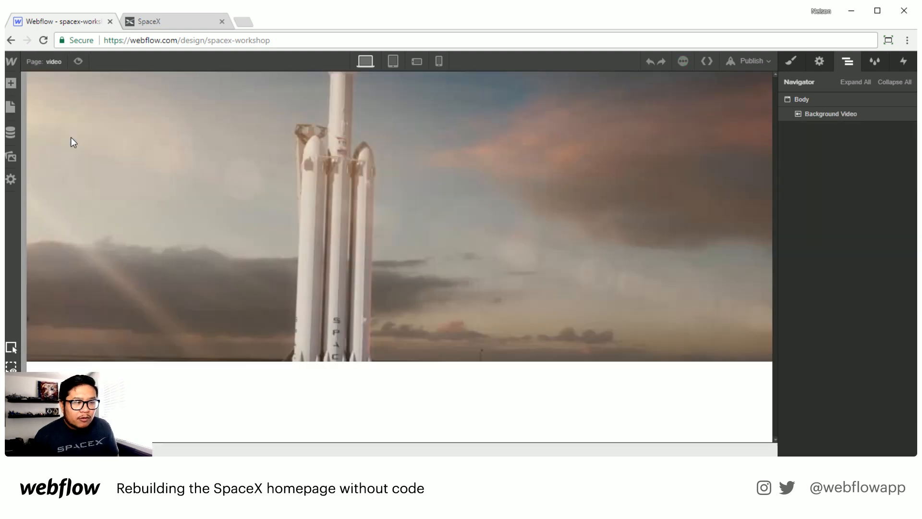
pyautogui.click(230, 185)
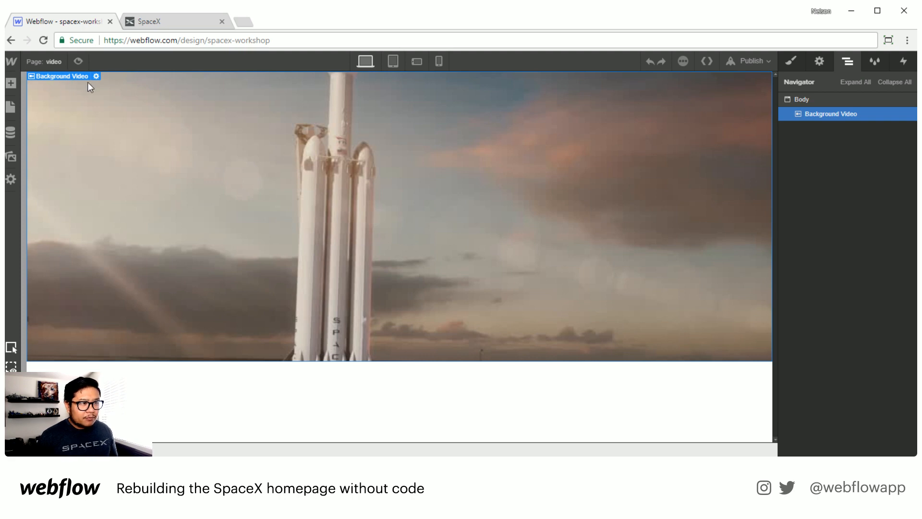
pyautogui.click(54, 62)
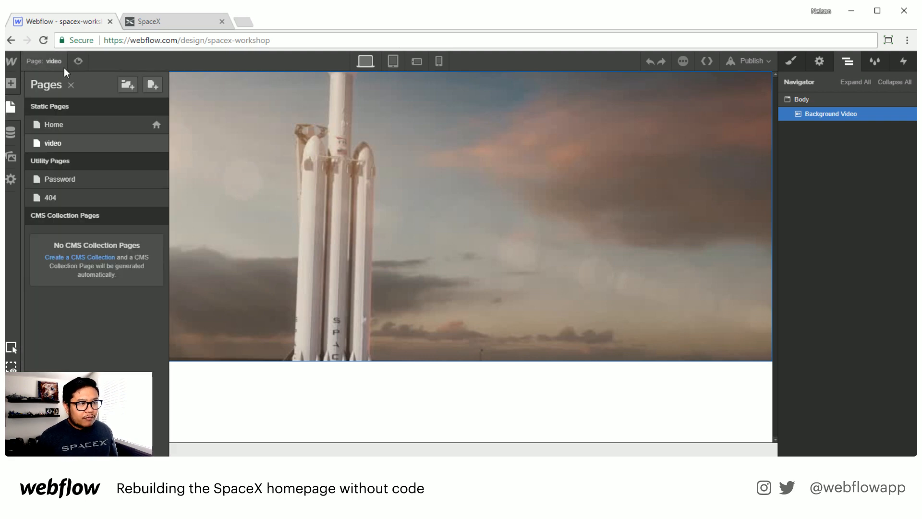
pyautogui.click(57, 63)
pyautogui.click(11, 84)
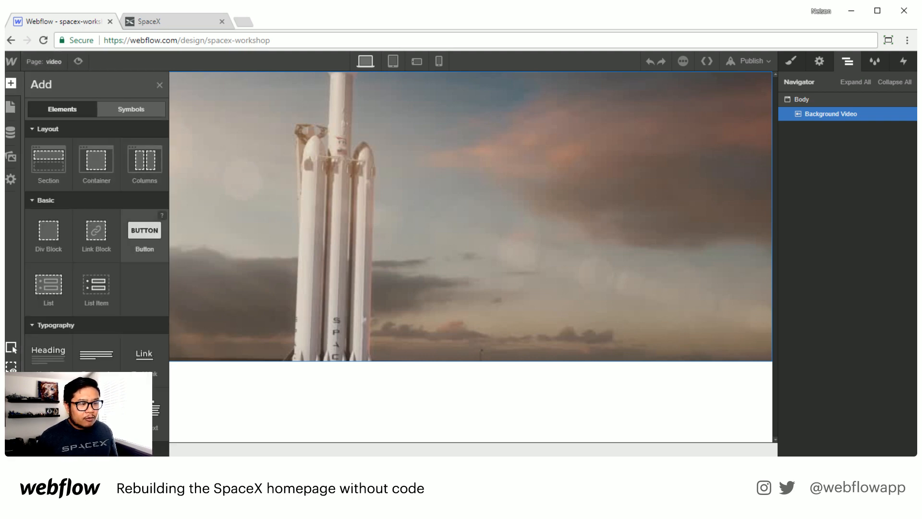
pyautogui.scroll(-5, 144, 230)
pyautogui.scroll(-5, 120, 248)
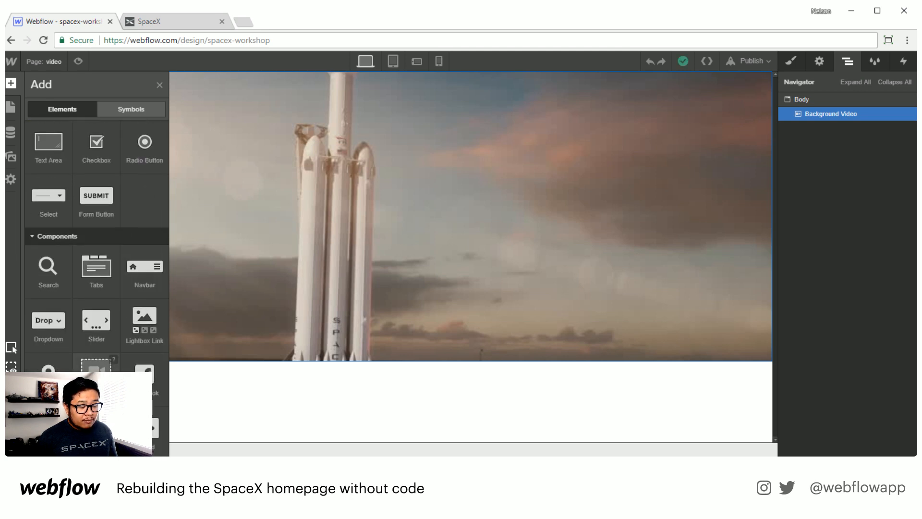
pyautogui.moveTo(96, 370); pyautogui.dragTo(246, 383)
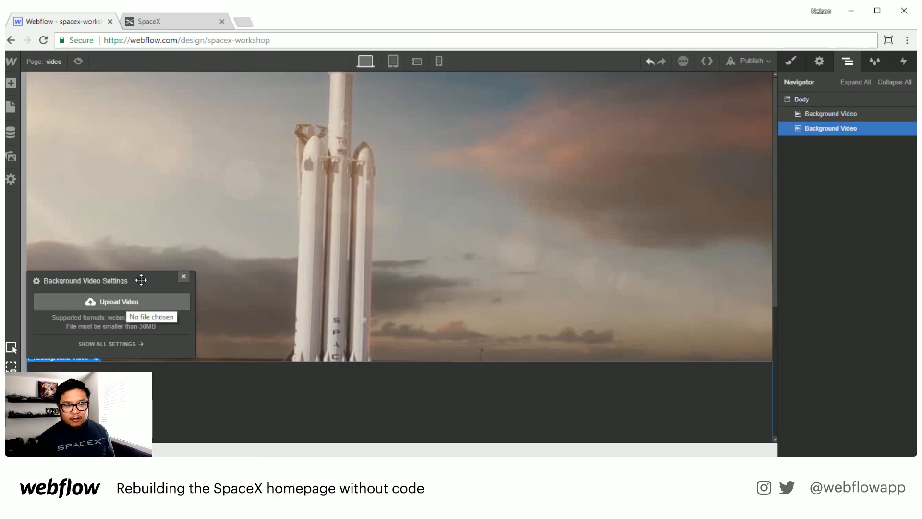
pyautogui.click(184, 276)
pyautogui.press('Delete')
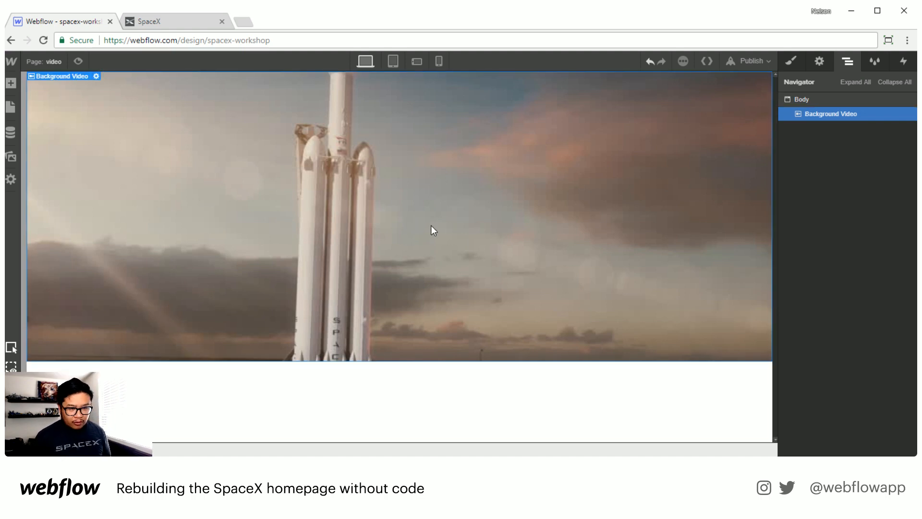
# Step: Remove the background video from the video page and paste it into Slide 2 on the Home page
pyautogui.press('Delete')
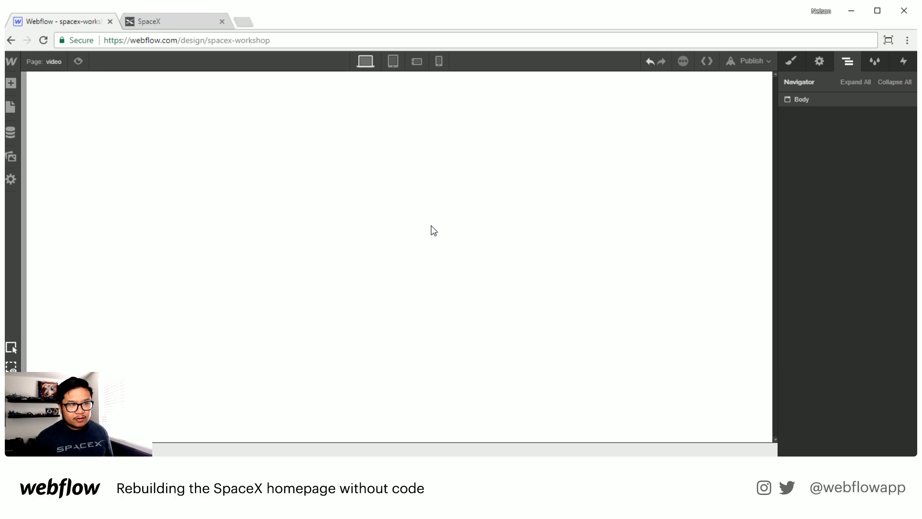
pyautogui.click(47, 62)
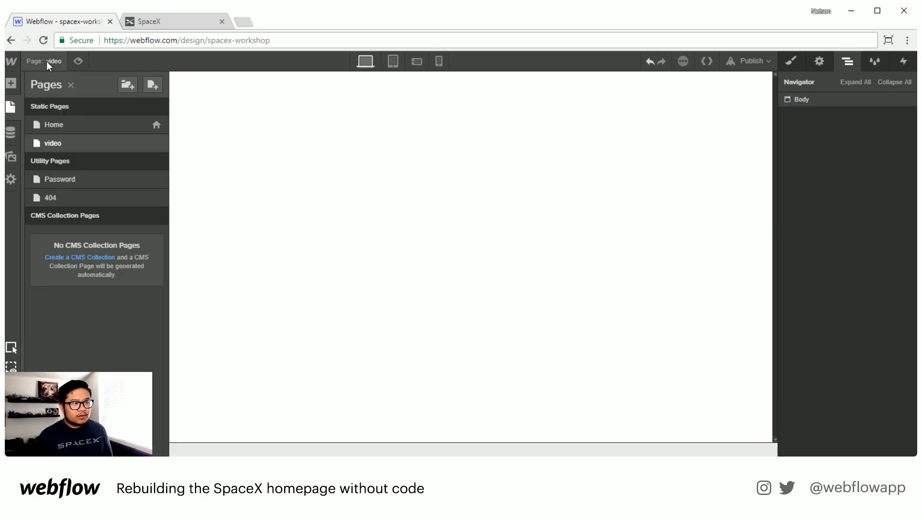
pyautogui.click(59, 120)
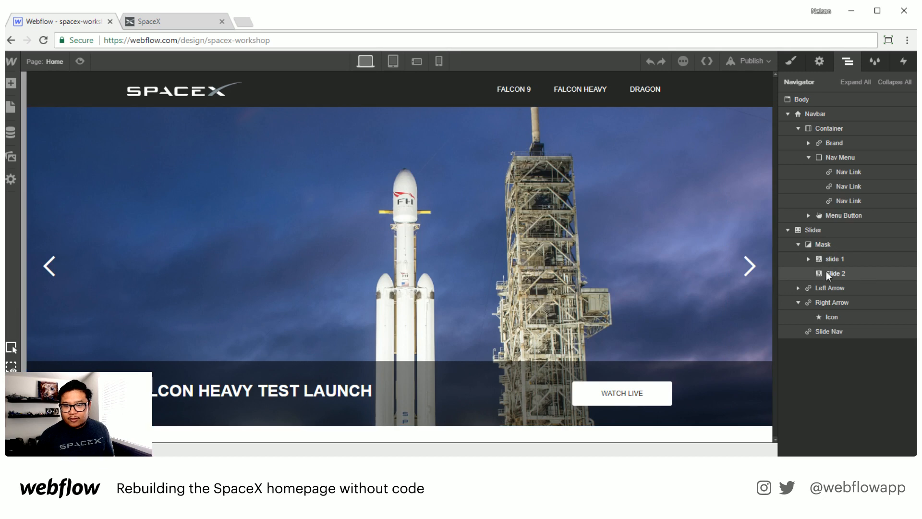
pyautogui.click(827, 272)
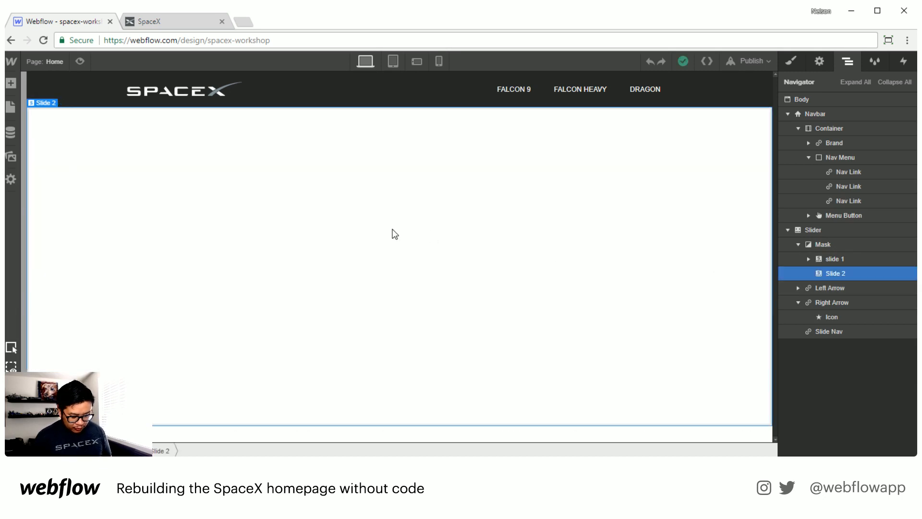
pyautogui.hotkey('ctrl', 'v')
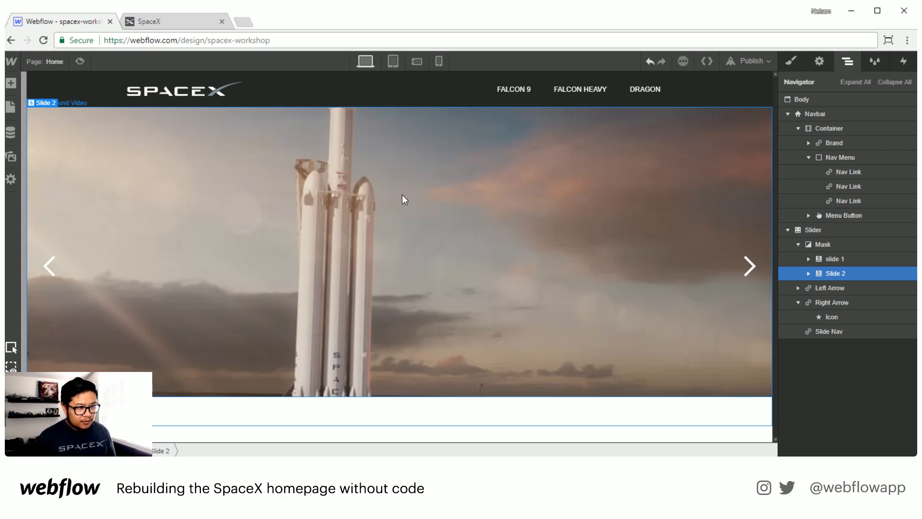
# Step: Set the height of the background video inside Slide 2 to 550 px, matching the slider
pyautogui.click(808, 272)
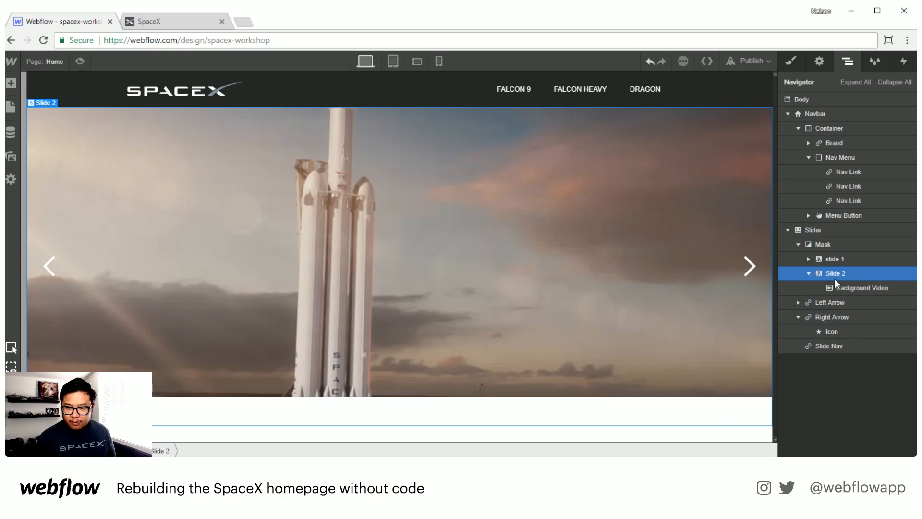
pyautogui.click(874, 288)
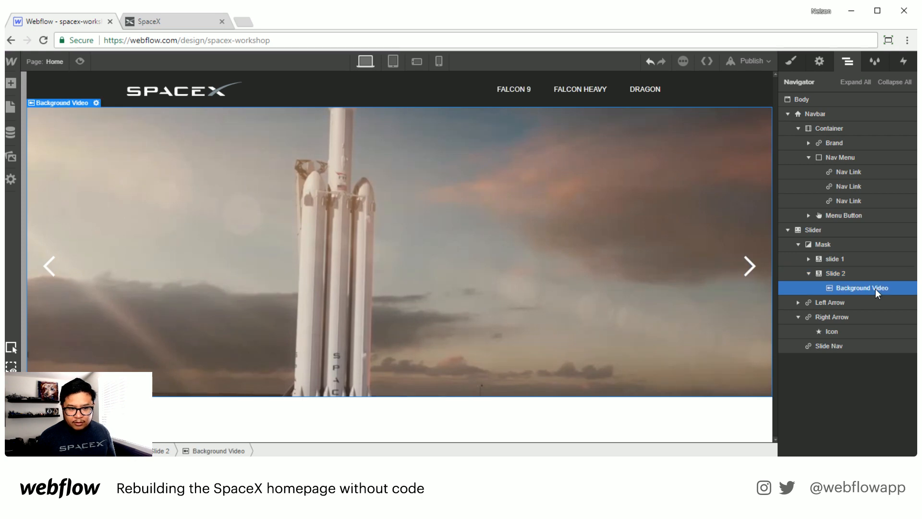
pyautogui.click(826, 229)
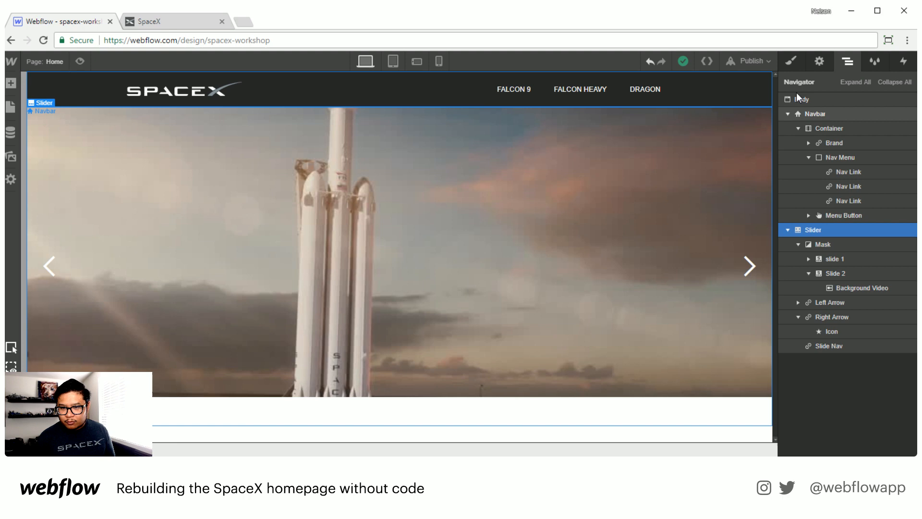
pyautogui.click(788, 65)
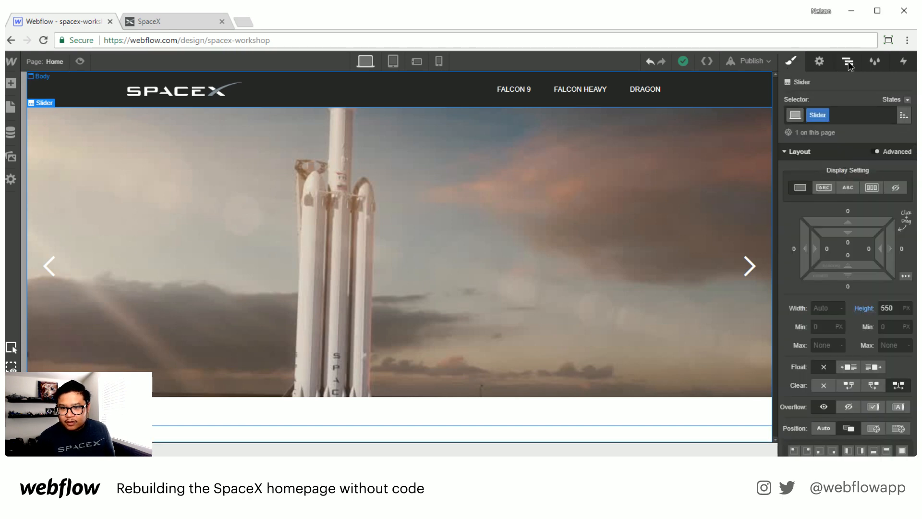
pyautogui.press('z')
pyautogui.click(860, 288)
pyautogui.click(791, 61)
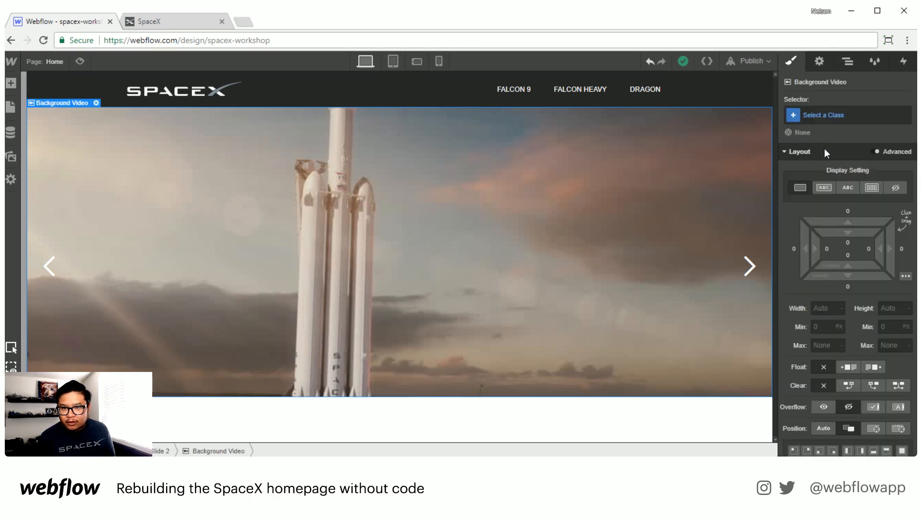
pyautogui.click(896, 308)
pyautogui.write('550')
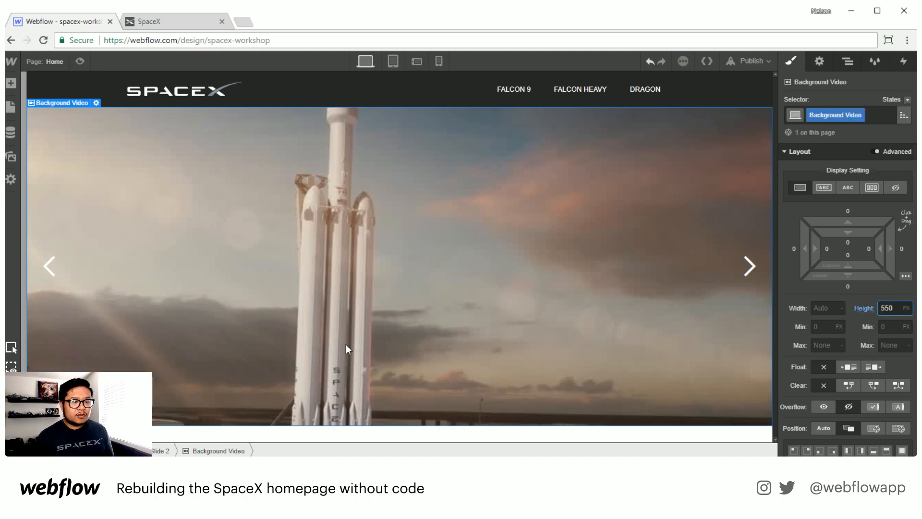
# Step: Rename the class of the Div Block in slide 1 to slider content
pyautogui.click(850, 70)
pyautogui.click(809, 259)
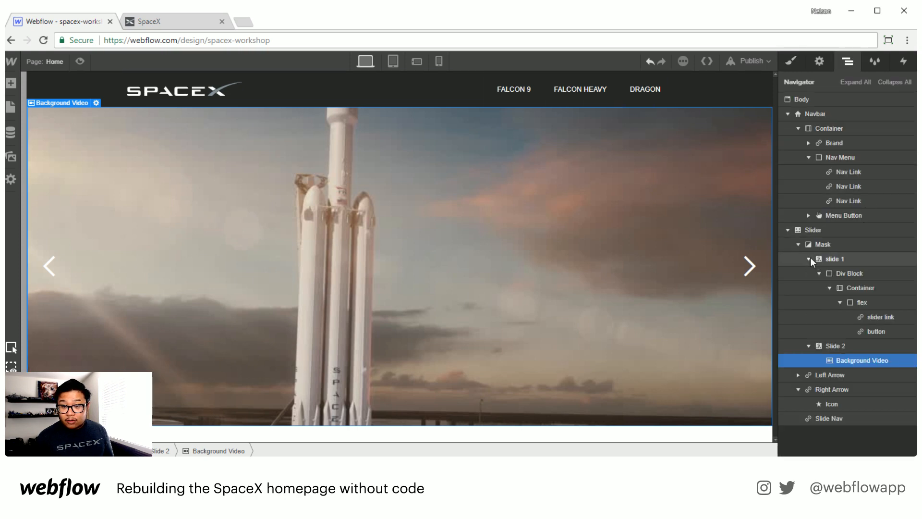
pyautogui.click(810, 259)
pyautogui.click(810, 259)
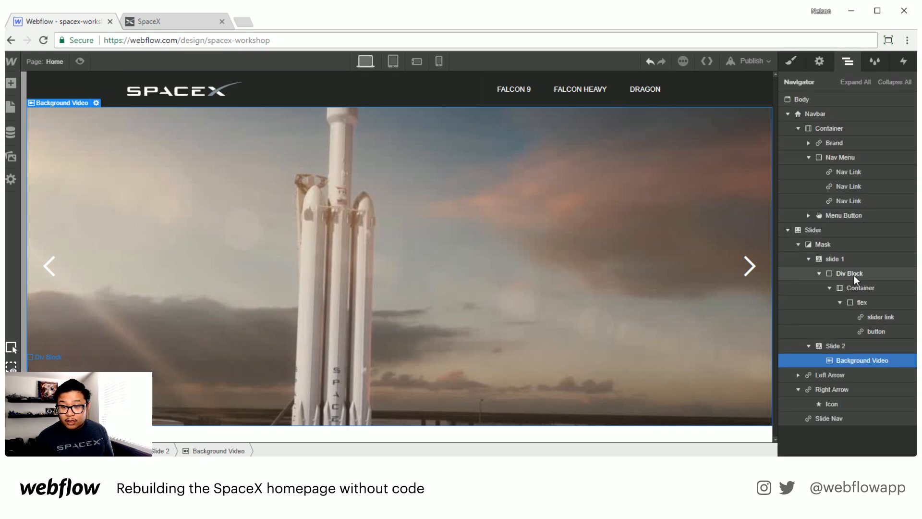
pyautogui.click(854, 277)
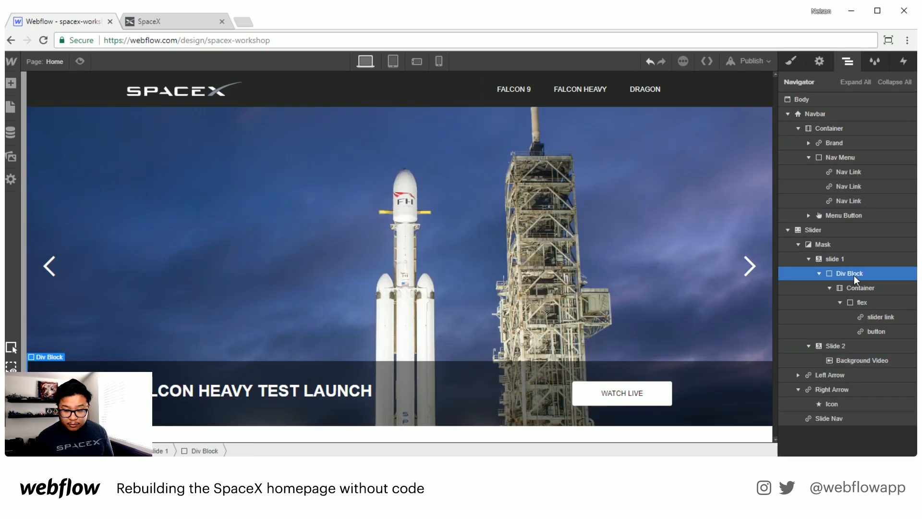
pyautogui.click(790, 62)
pyautogui.doubleClick(821, 114)
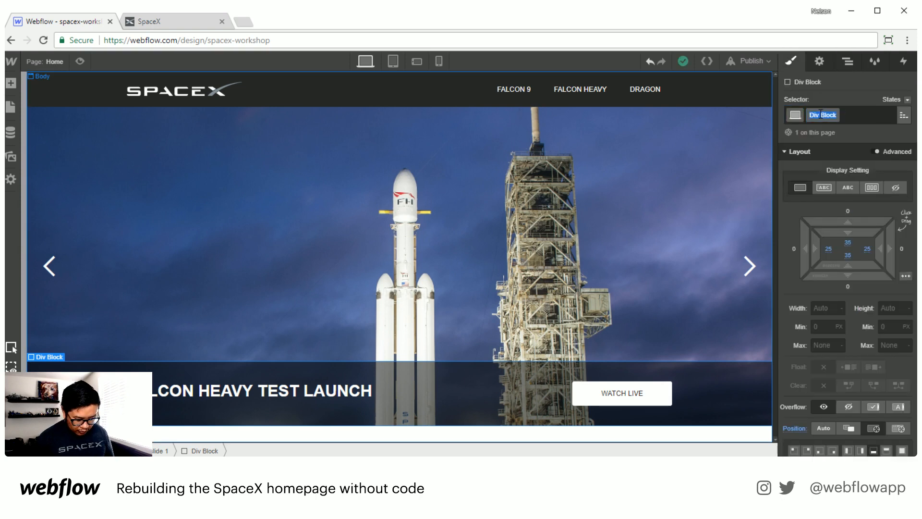
pyautogui.write('slider content')
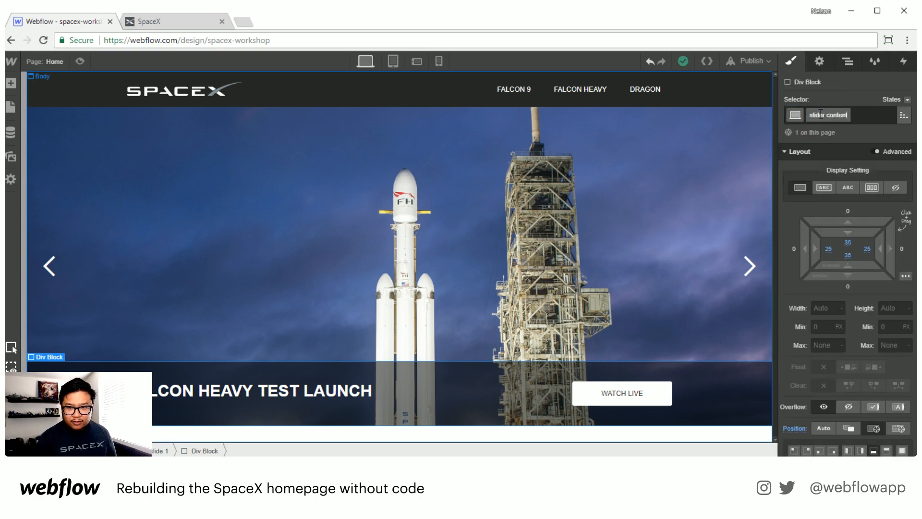
pyautogui.press('Return')
# Step: Paste a copy of the slider content block into Slide 2
pyautogui.click(847, 61)
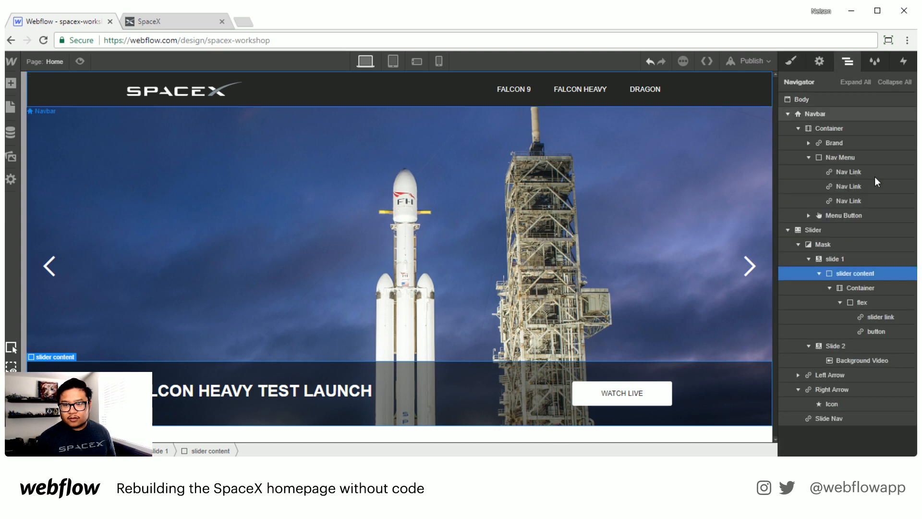
pyautogui.click(854, 345)
pyautogui.hotkey('ctrl', 'v')
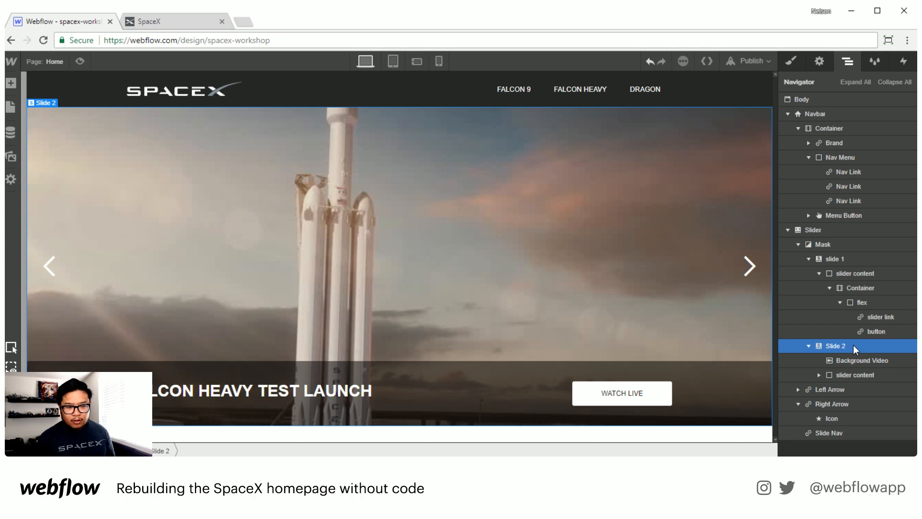
# Step: Change the Slide 2 heading to FALCON HEAVY SENDS CAR TO MARS
pyautogui.tripleClick(341, 398)
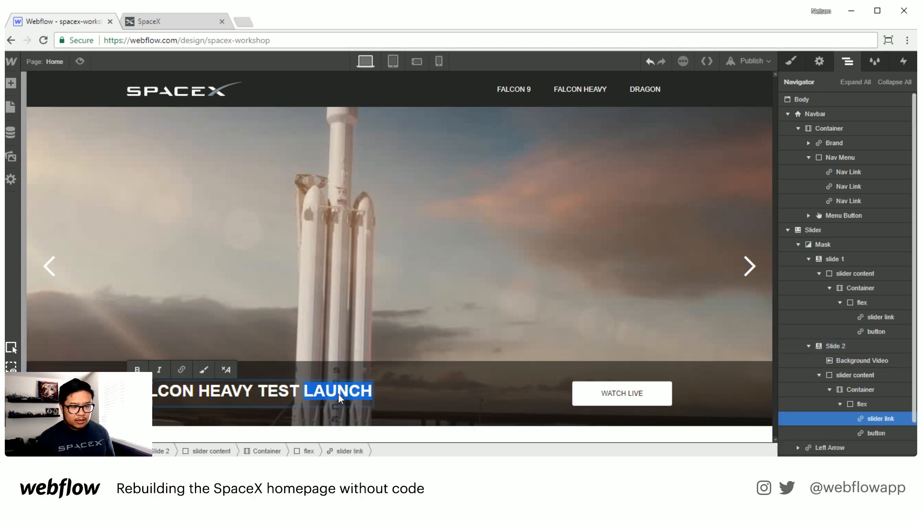
pyautogui.click(264, 393)
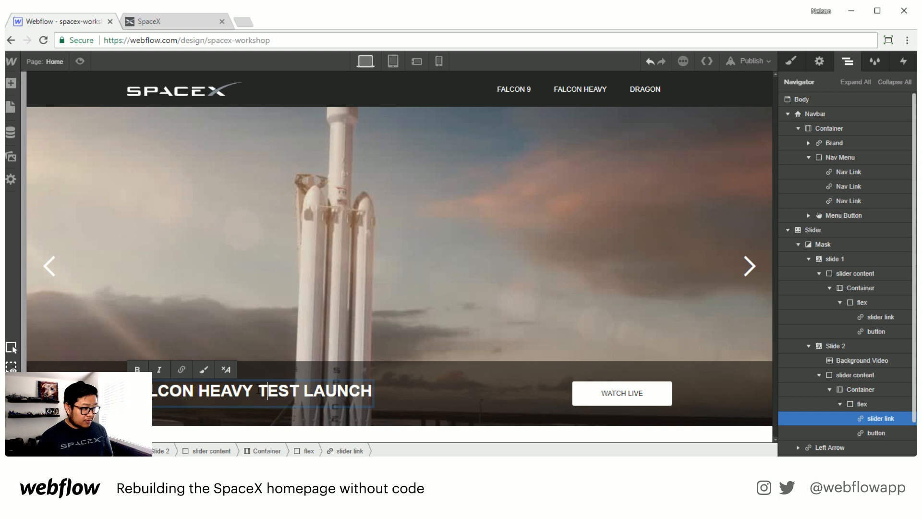
pyautogui.moveTo(258, 390); pyautogui.dragTo(371, 387)
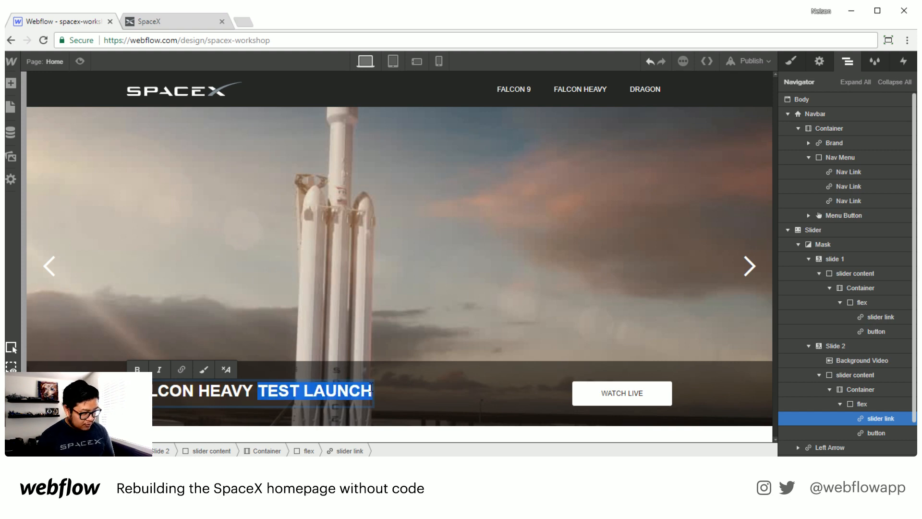
pyautogui.write('SENDS CAR TO MARS')
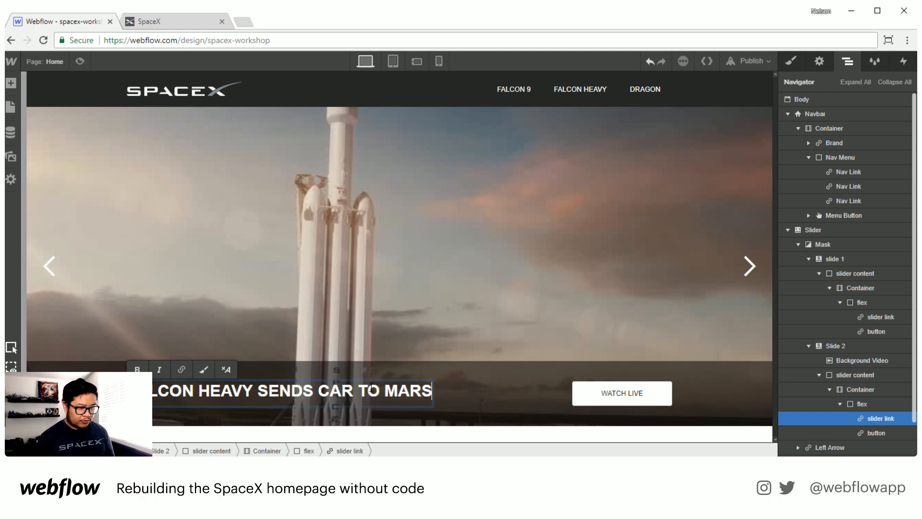
pyautogui.press('Escape')
# Step: Change the Slide 2 button label to WATCH VIDEO
pyautogui.click(612, 394)
pyautogui.click(641, 390)
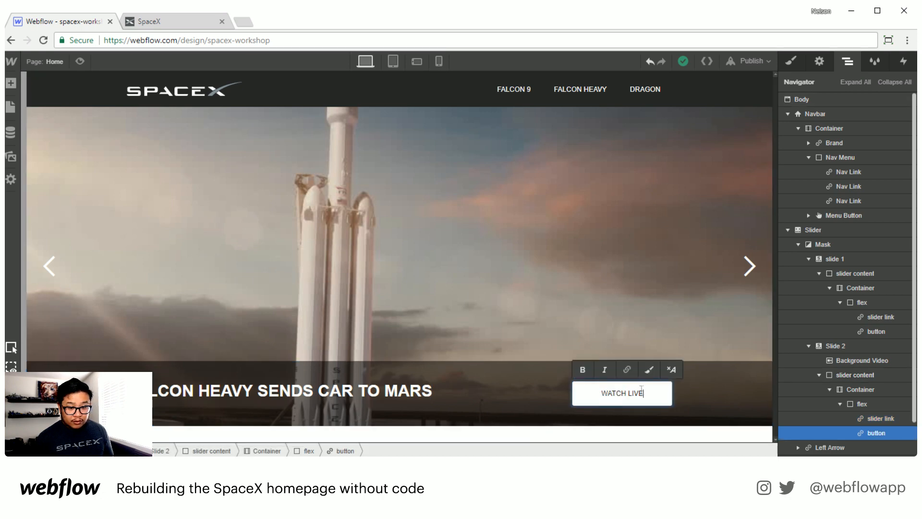
pyautogui.doubleClick(641, 390)
pyautogui.write('VIDEO')
pyautogui.press('Escape')
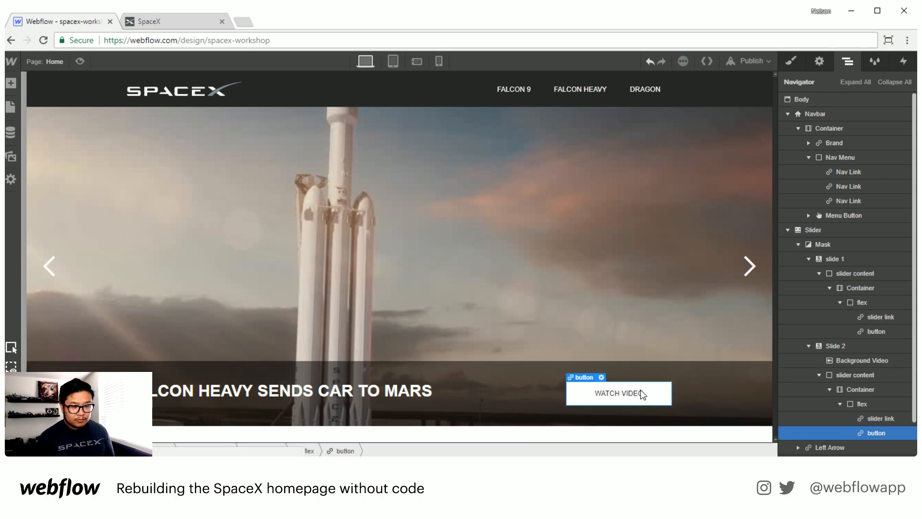
# Step: Paste a copy of Slide 2 into the slider as a new Slide 3 and select it
pyautogui.click(809, 345)
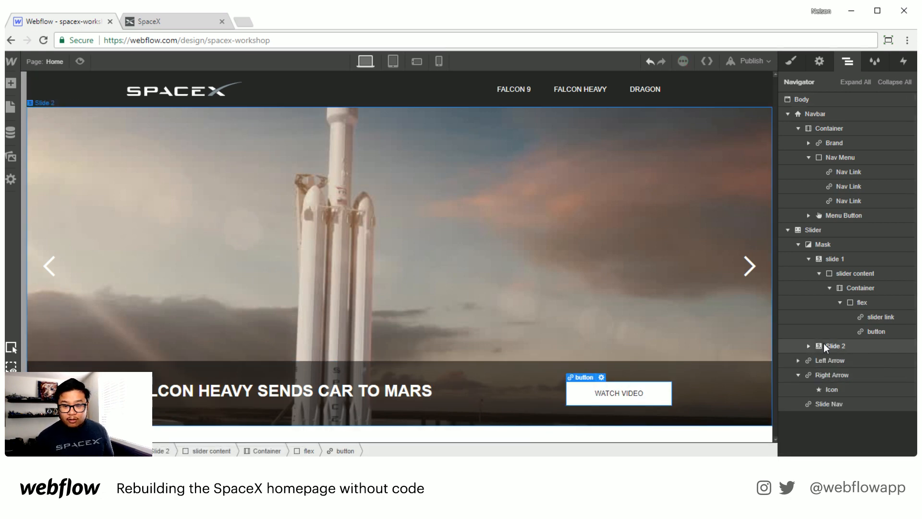
pyautogui.click(809, 259)
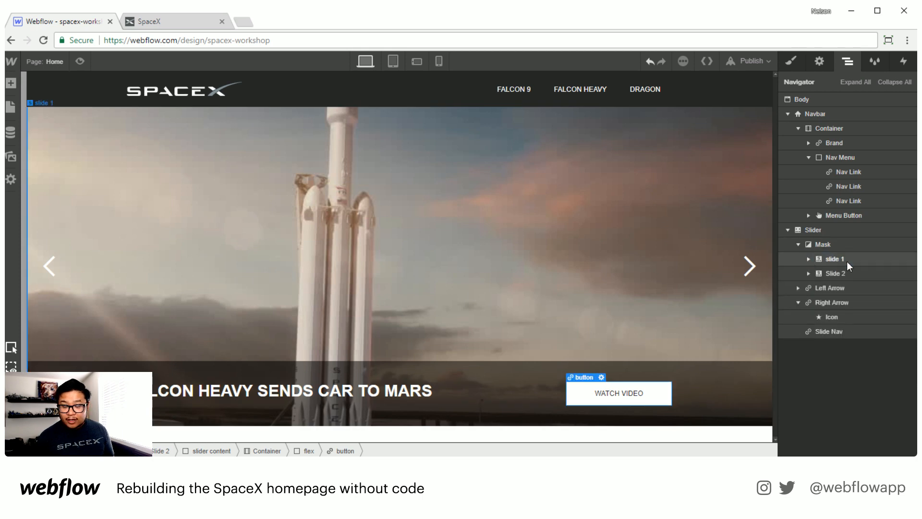
pyautogui.click(843, 276)
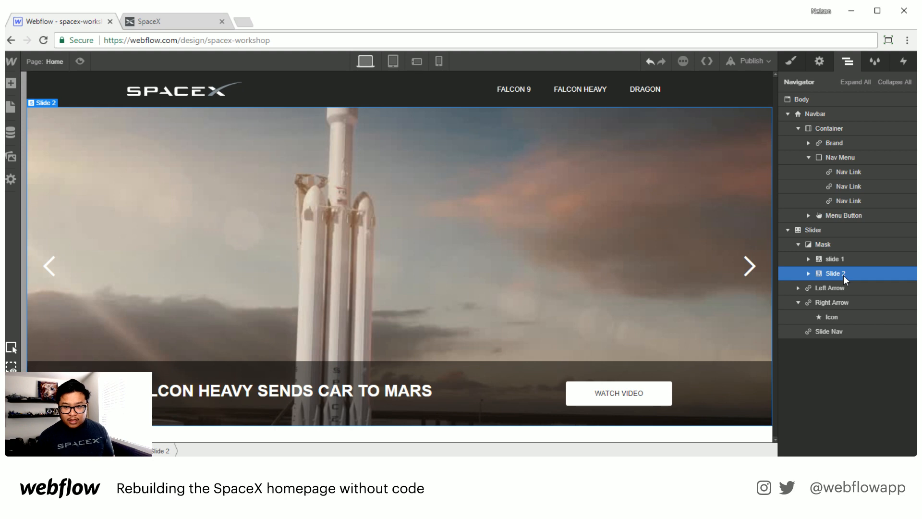
pyautogui.hotkey('ctrl', 'v')
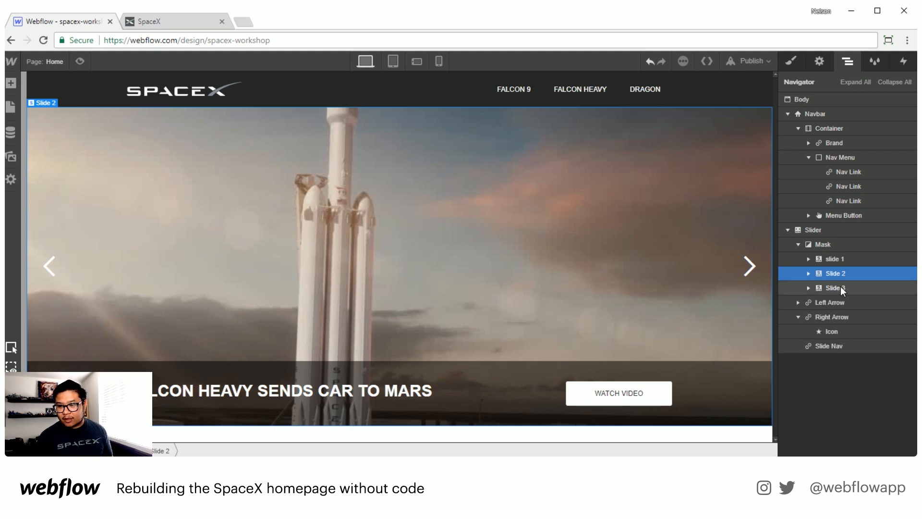
pyautogui.click(840, 291)
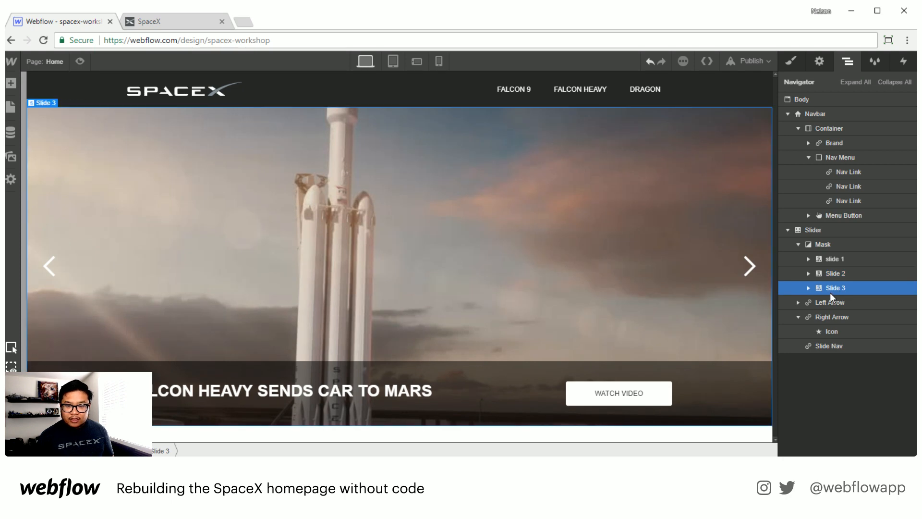
# Step: Change the Slide 3 heading to MAKING LIFE MULTIPLANETARY
pyautogui.doubleClick(336, 387)
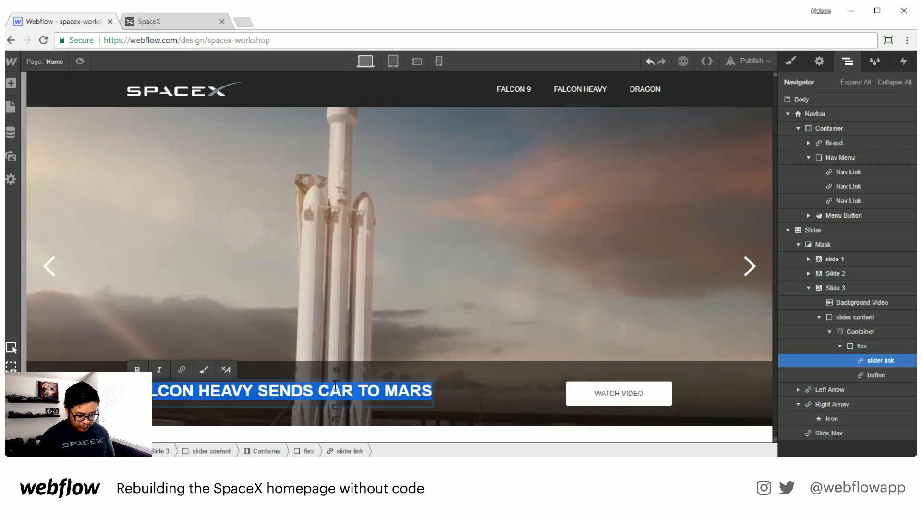
pyautogui.write('MAKING ')
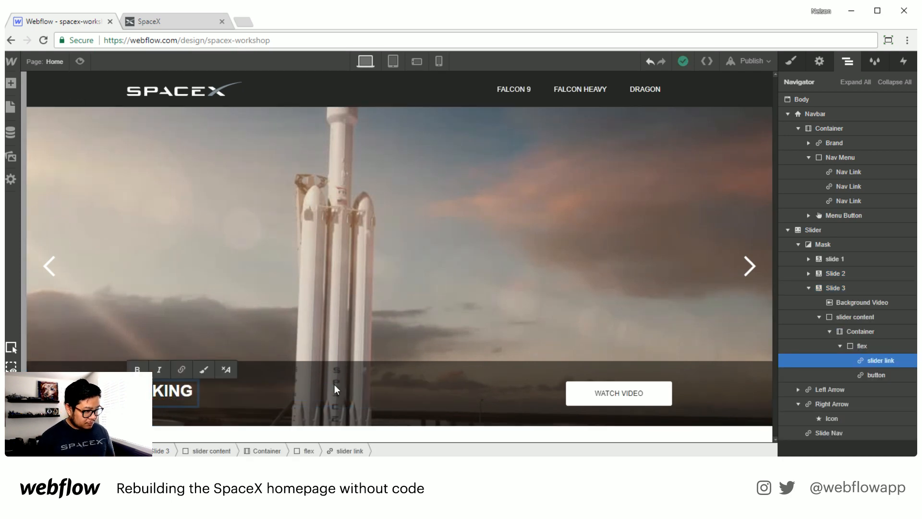
pyautogui.write('LIFE MULTIPL')
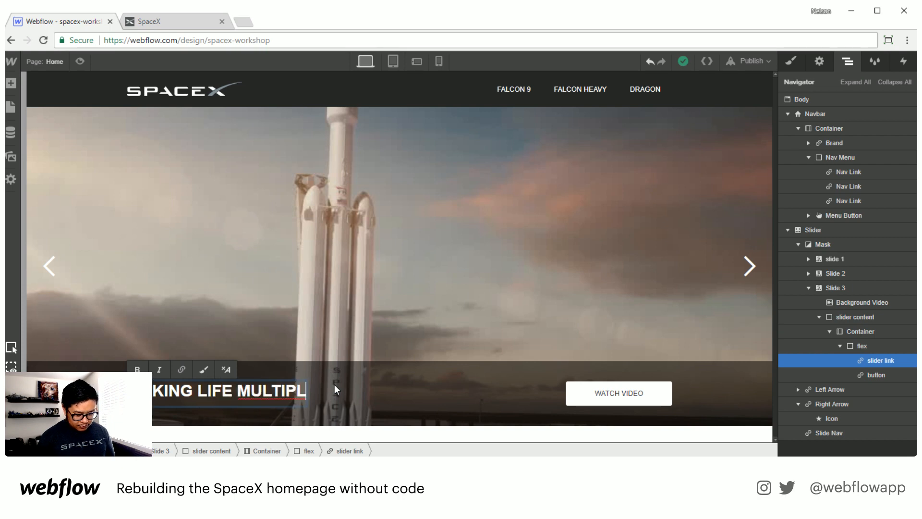
pyautogui.write('ANETARY')
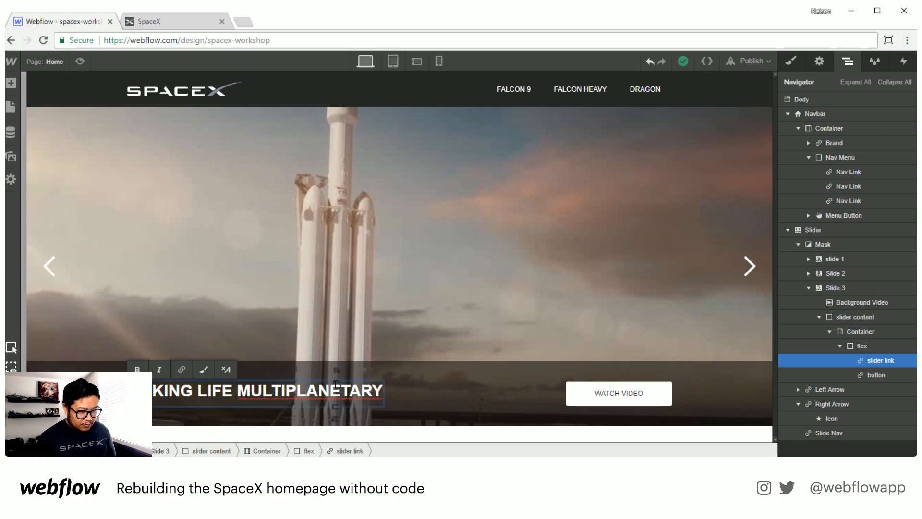
pyautogui.press('Escape')
# Step: Change the Slide 3 button label to LEARN MORE
pyautogui.click(389, 391)
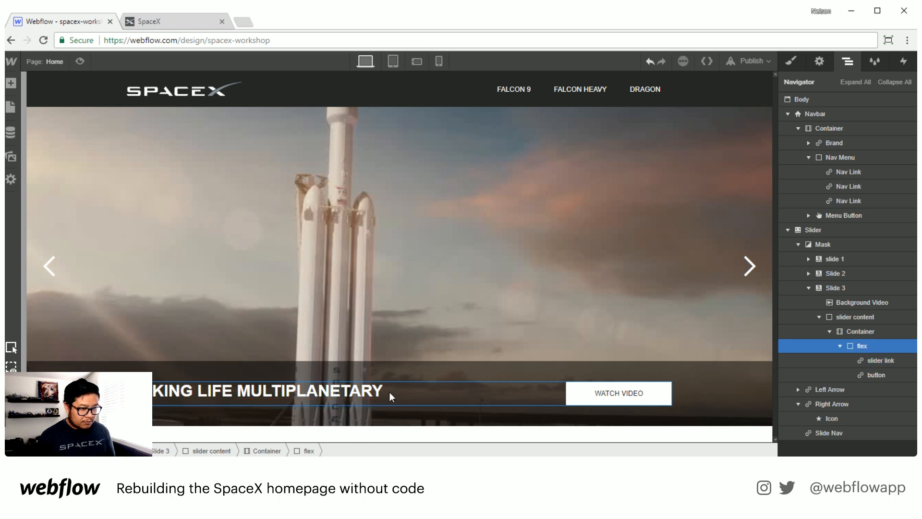
pyautogui.tripleClick(621, 392)
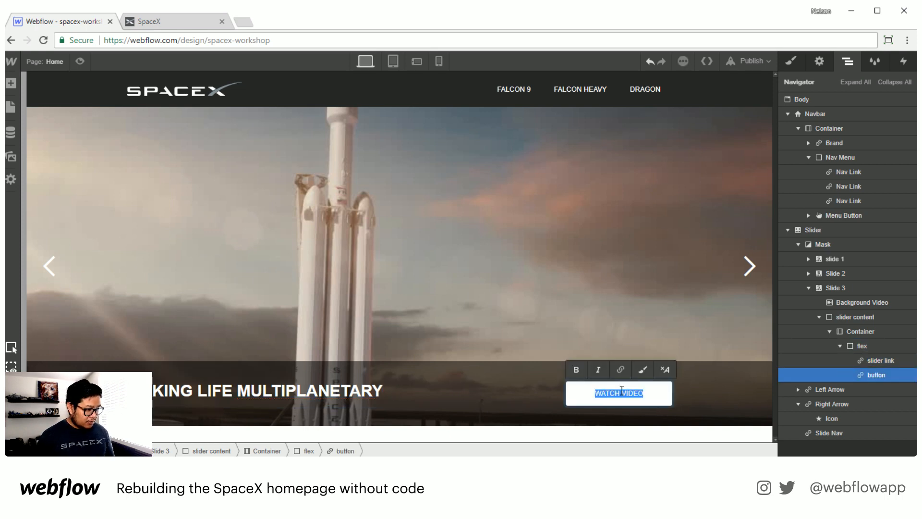
pyautogui.write('LEARN MORE')
pyautogui.press('Escape')
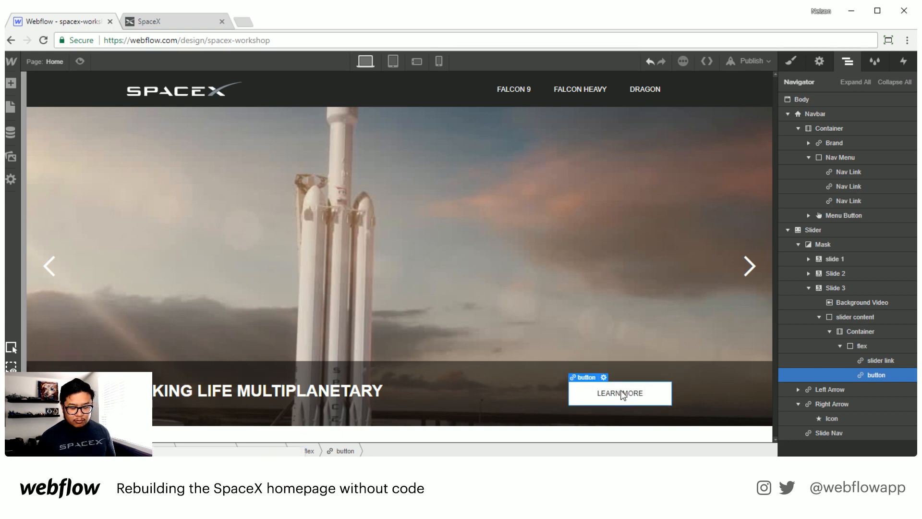
# Step: Select the slider link heading and switch its styling to the Hover state
pyautogui.click(541, 393)
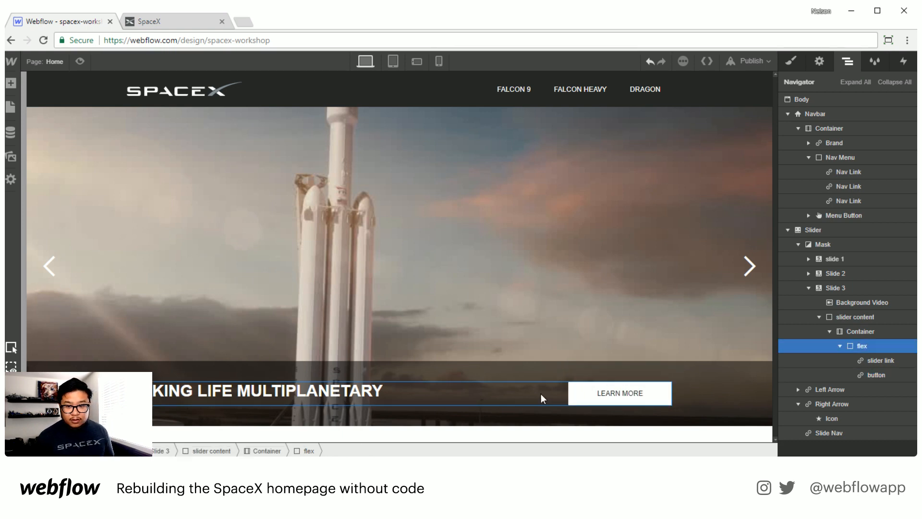
pyautogui.click(888, 361)
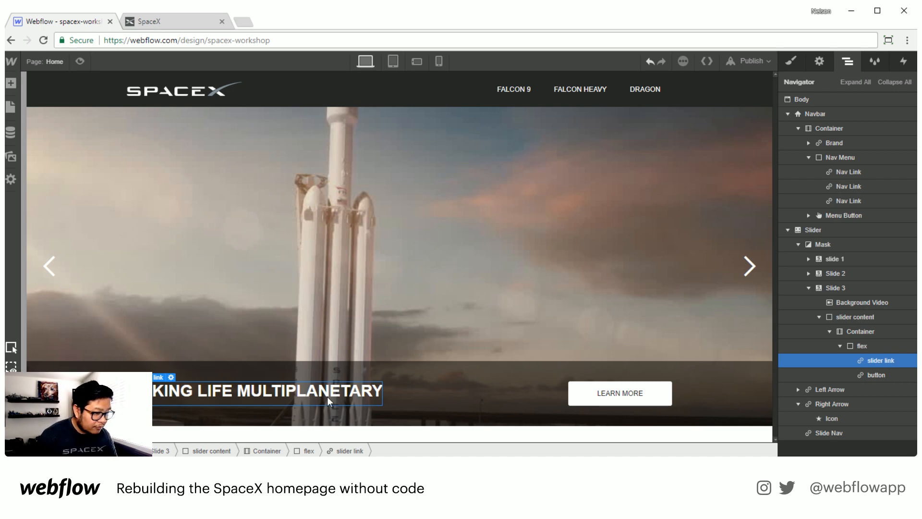
pyautogui.click(790, 62)
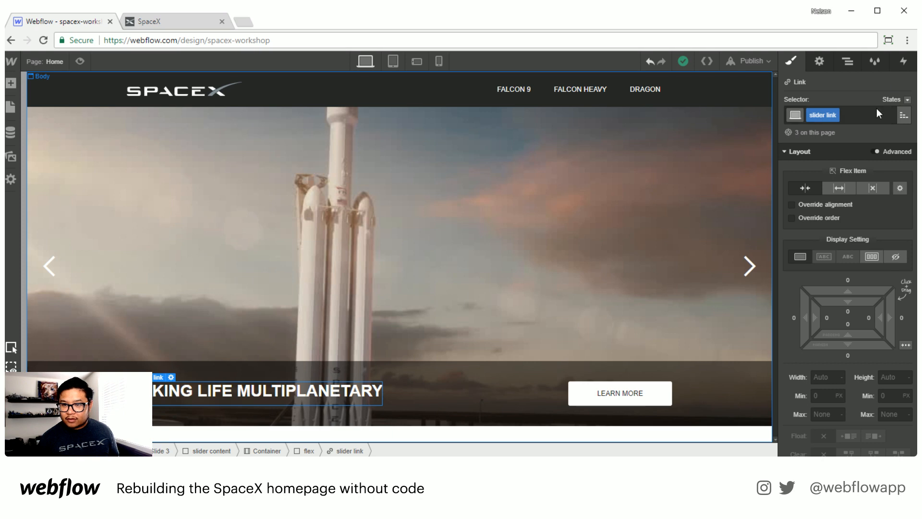
pyautogui.click(896, 99)
pyautogui.click(886, 124)
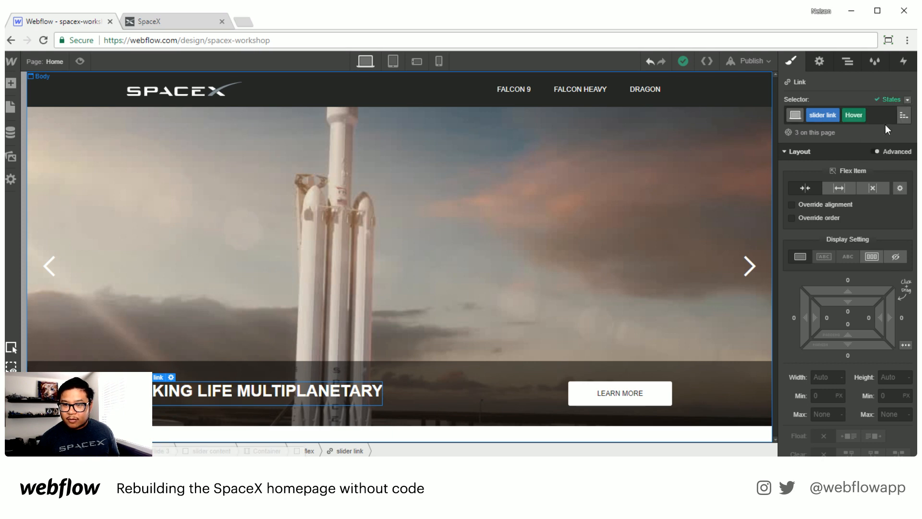
# Step: Set the slider link heading's hover text decoration to underline
pyautogui.scroll(-5, 886, 288)
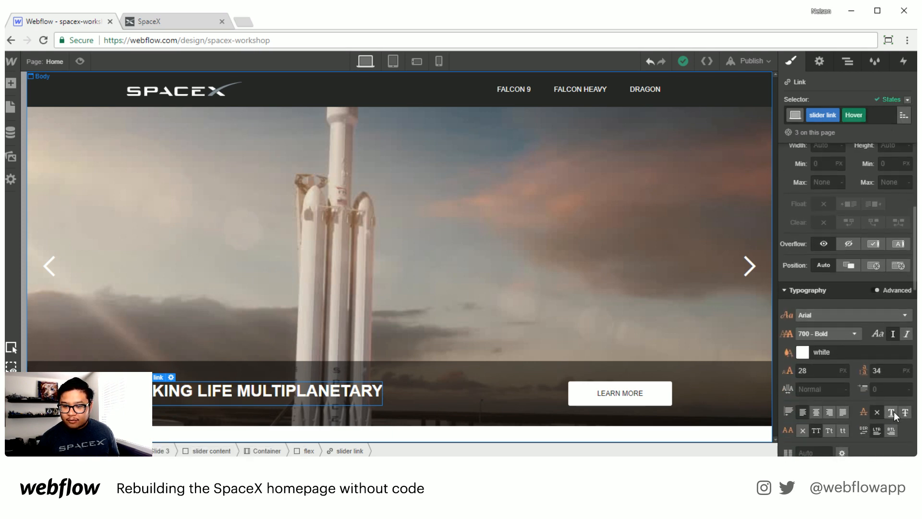
pyautogui.click(892, 412)
pyautogui.click(432, 396)
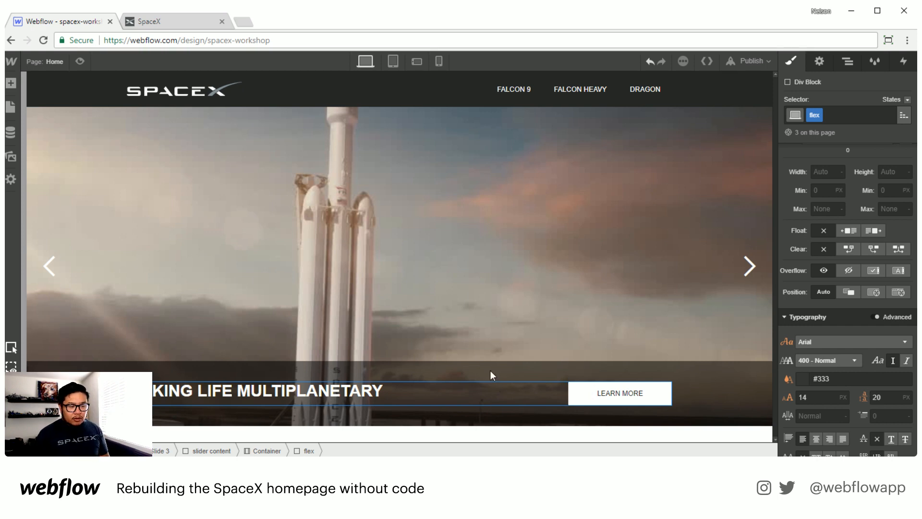
# Step: Delete the background video from Slide 3
pyautogui.click(847, 63)
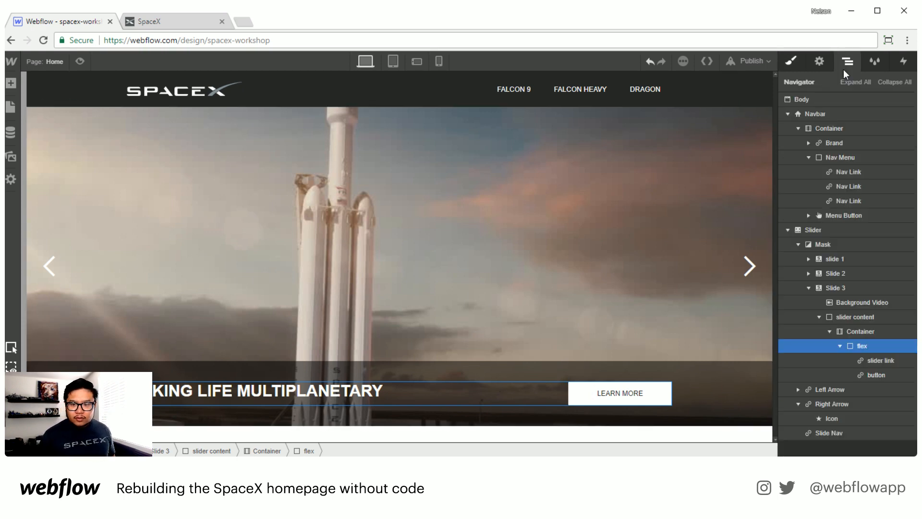
pyautogui.click(843, 302)
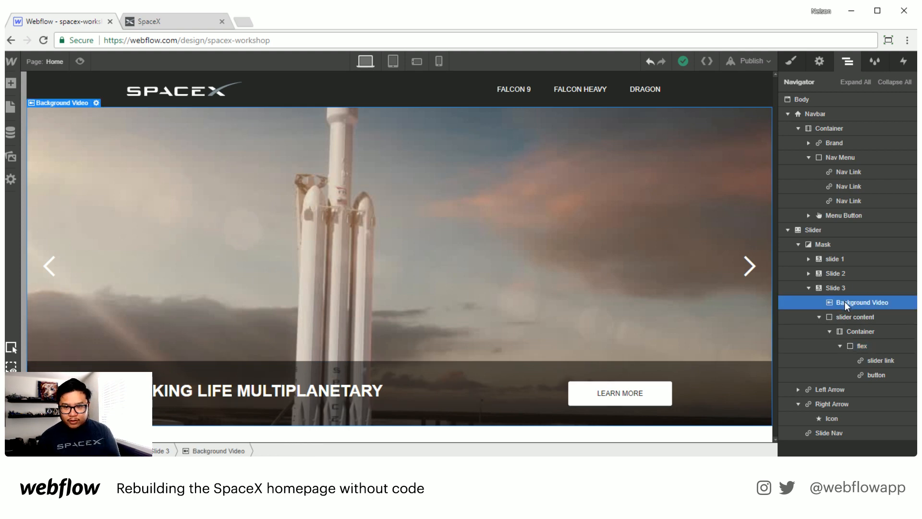
pyautogui.press('Delete')
# Step: Select Slide 3 and give it a new class named slide 3
pyautogui.click(845, 286)
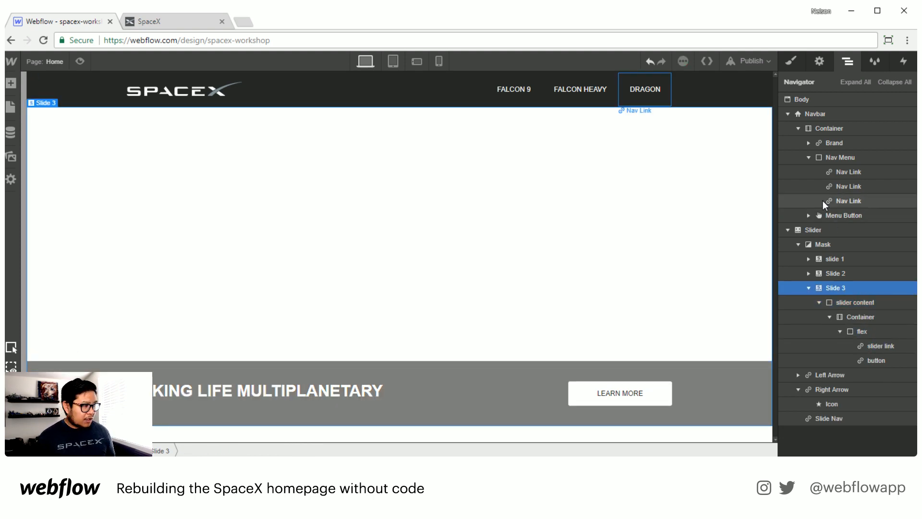
pyautogui.click(791, 61)
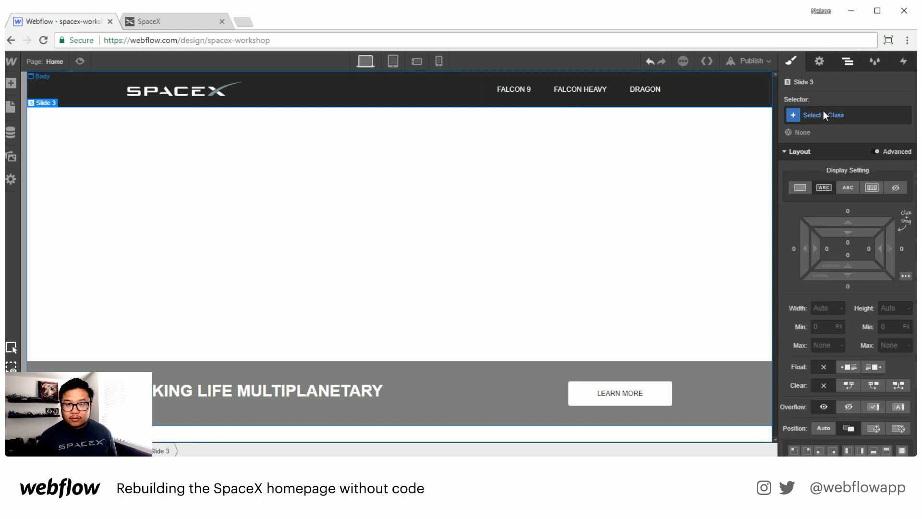
pyautogui.click(831, 114)
pyautogui.write('slide 3')
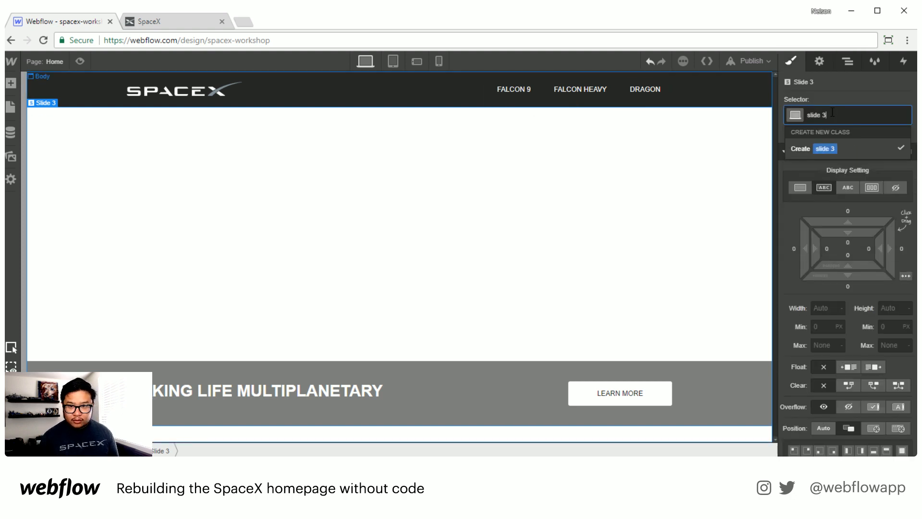
pyautogui.click(824, 149)
# Step: Add mars_notext.jpg as slide 3's background image, sized to cover, centred and not tiled
pyautogui.scroll(-5, 883, 254)
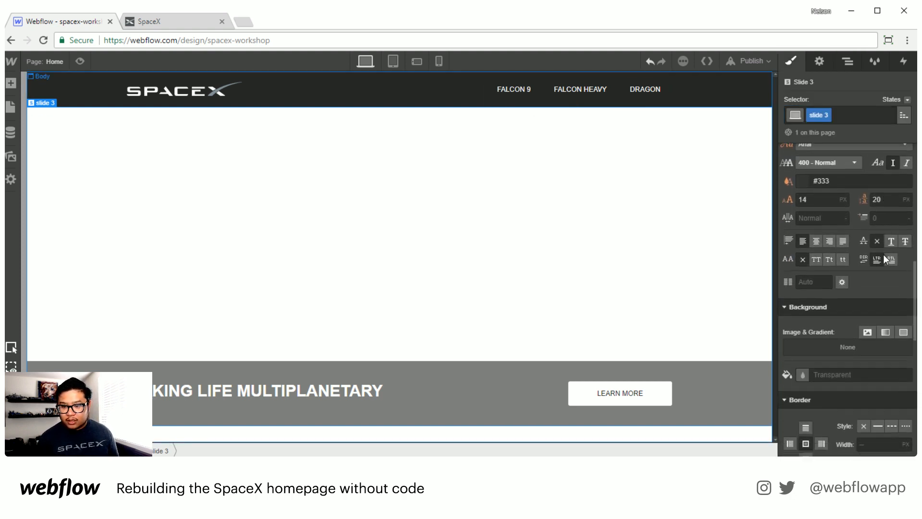
pyautogui.scroll(-2, 883, 255)
pyautogui.click(865, 271)
pyautogui.click(836, 168)
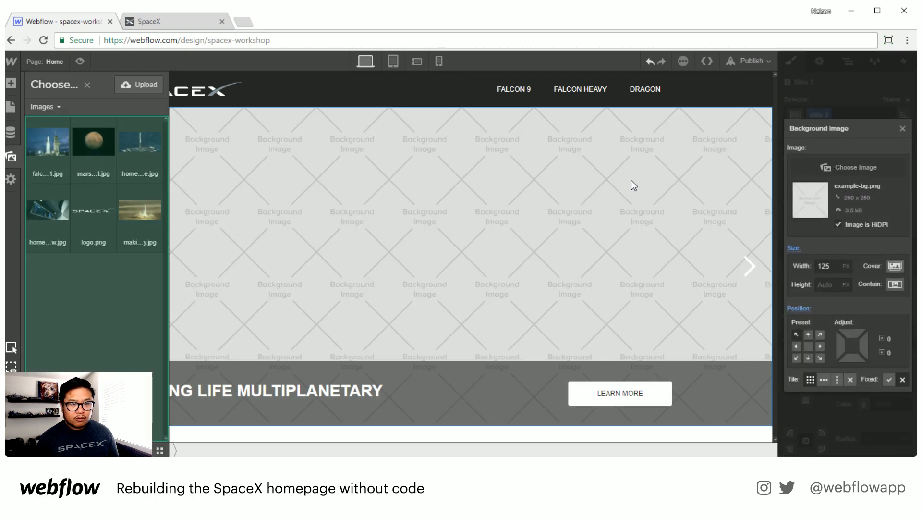
pyautogui.click(94, 142)
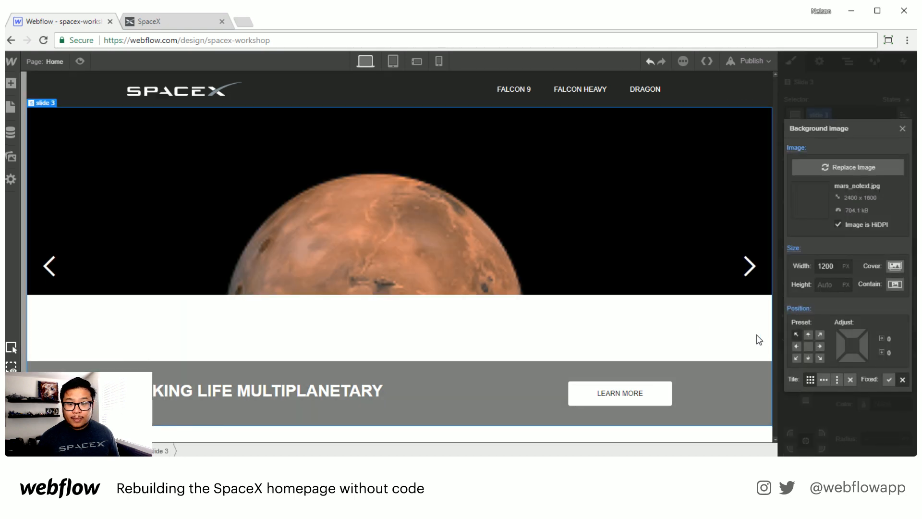
pyautogui.click(895, 265)
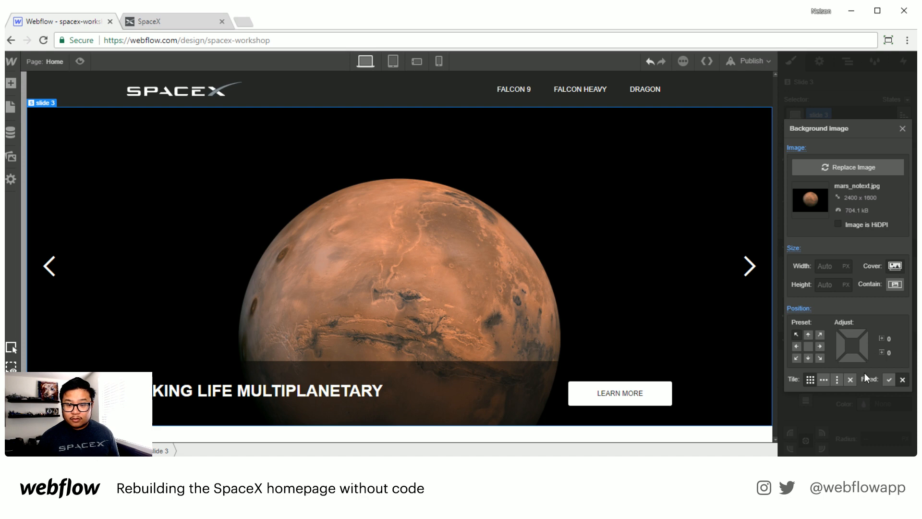
pyautogui.click(808, 345)
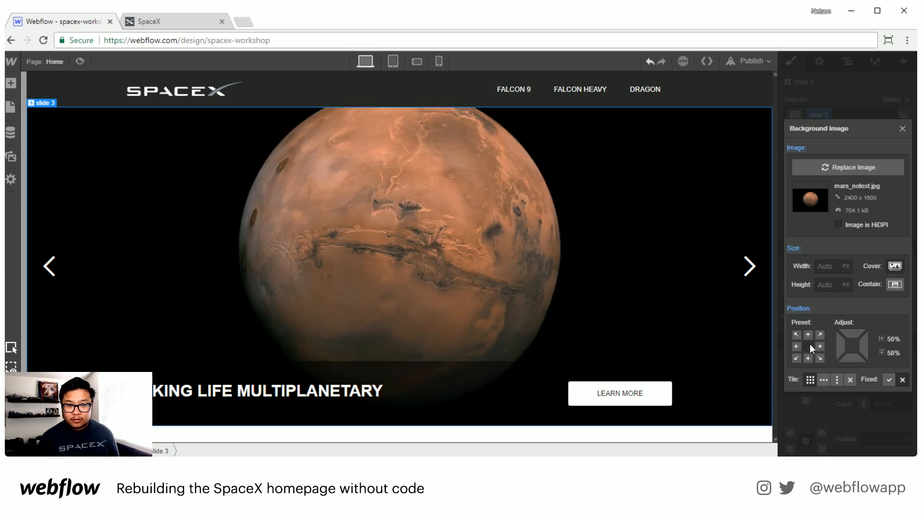
pyautogui.click(851, 380)
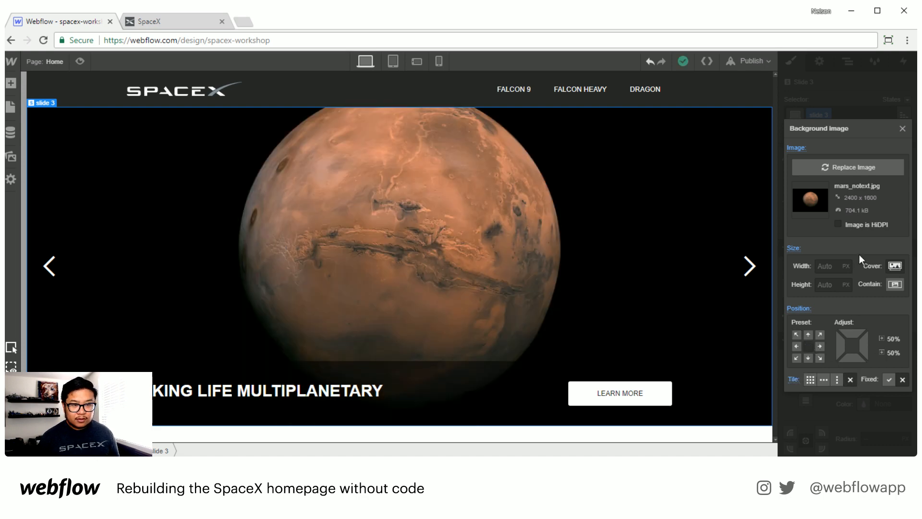
pyautogui.click(902, 129)
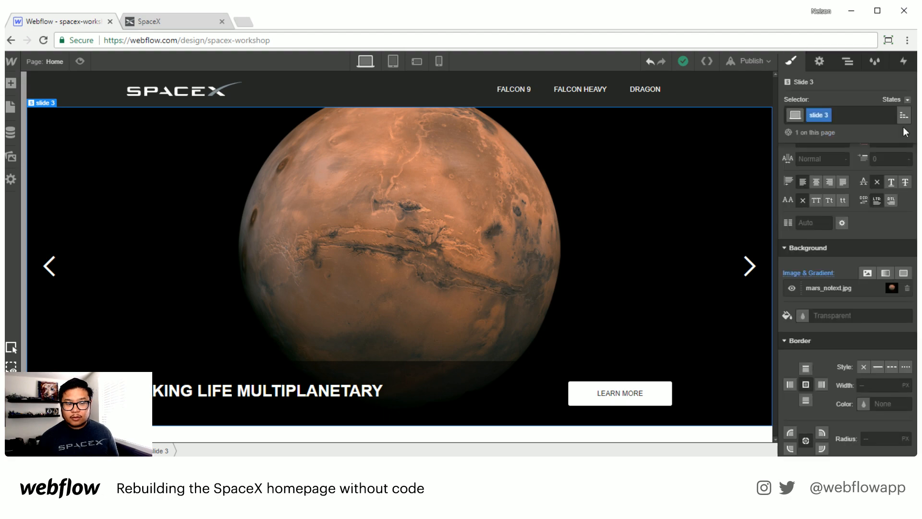
# Step: Preview the slider and step through its slides
pyautogui.click(79, 62)
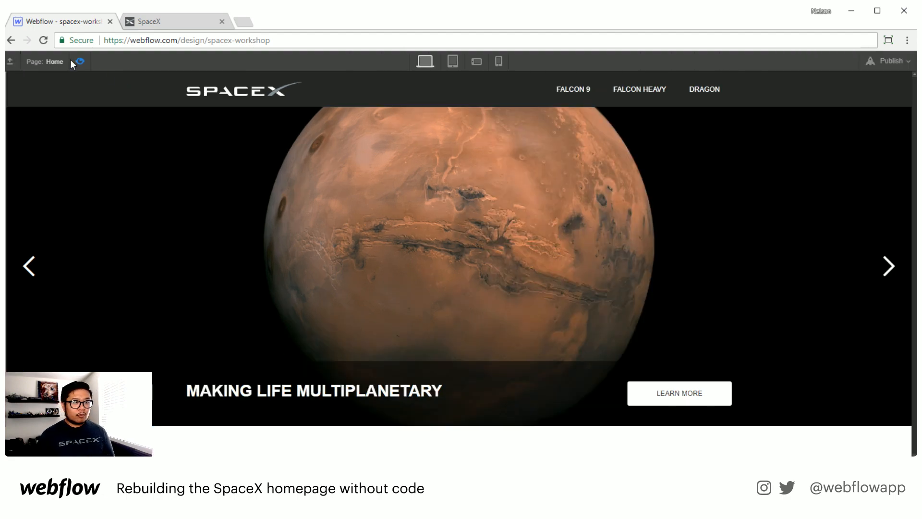
pyautogui.click(874, 276)
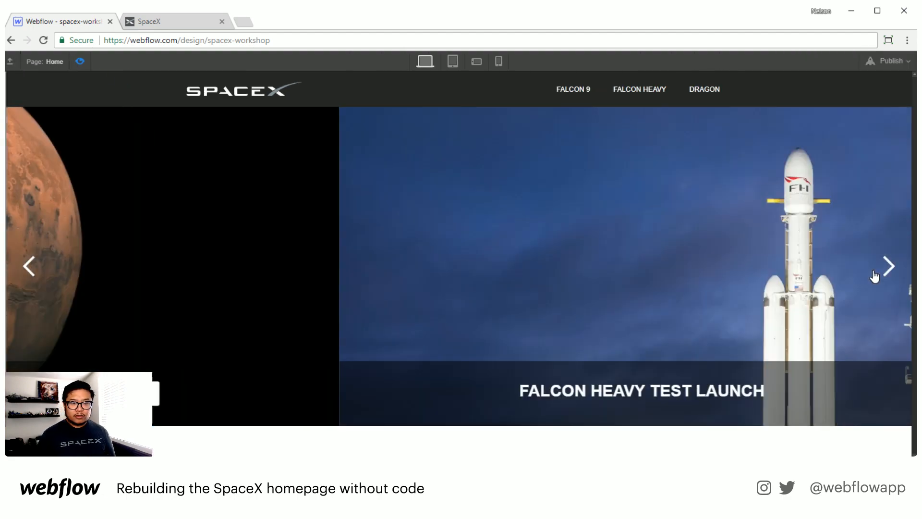
pyautogui.click(874, 276)
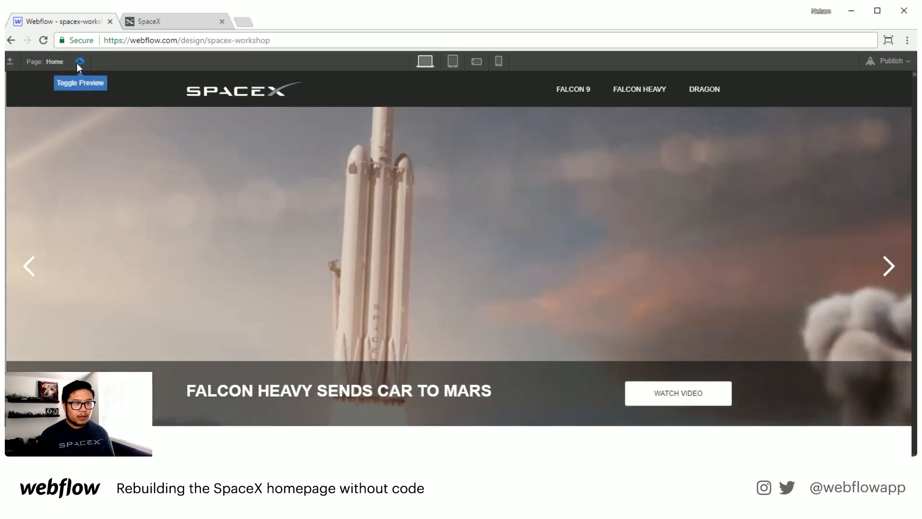
pyautogui.click(78, 62)
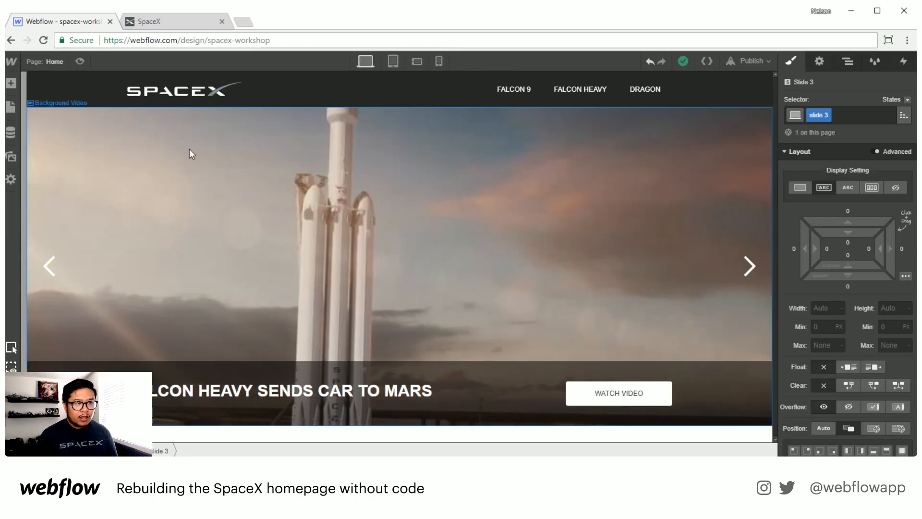
# Step: Turn on auto-play slides and set the slider animation type to Cross Fade
pyautogui.click(825, 64)
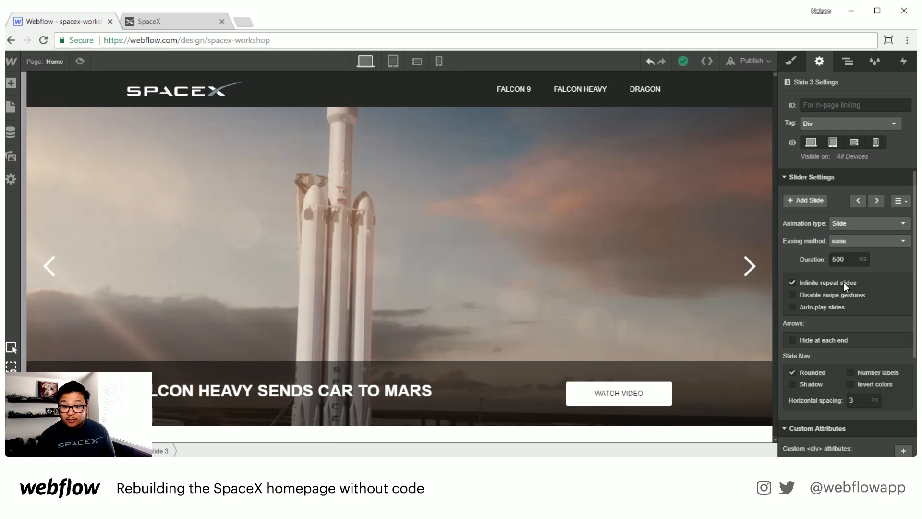
pyautogui.click(829, 308)
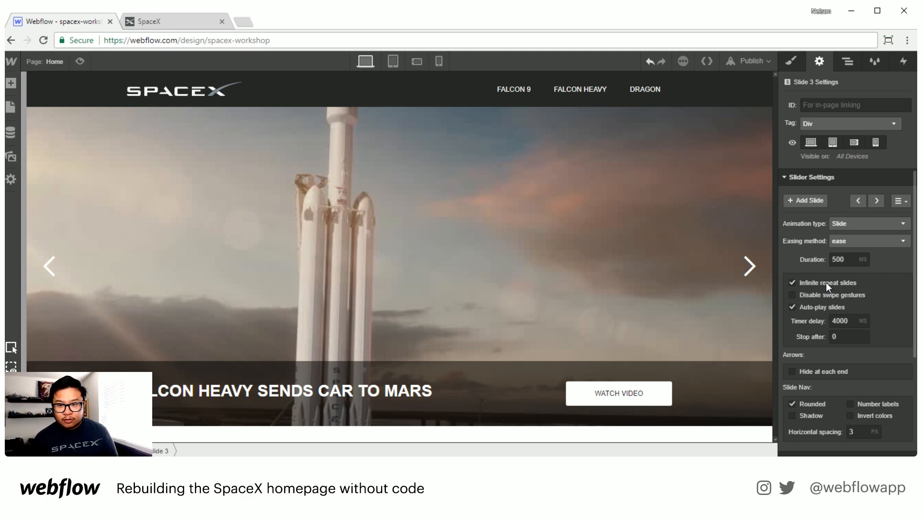
pyautogui.click(846, 225)
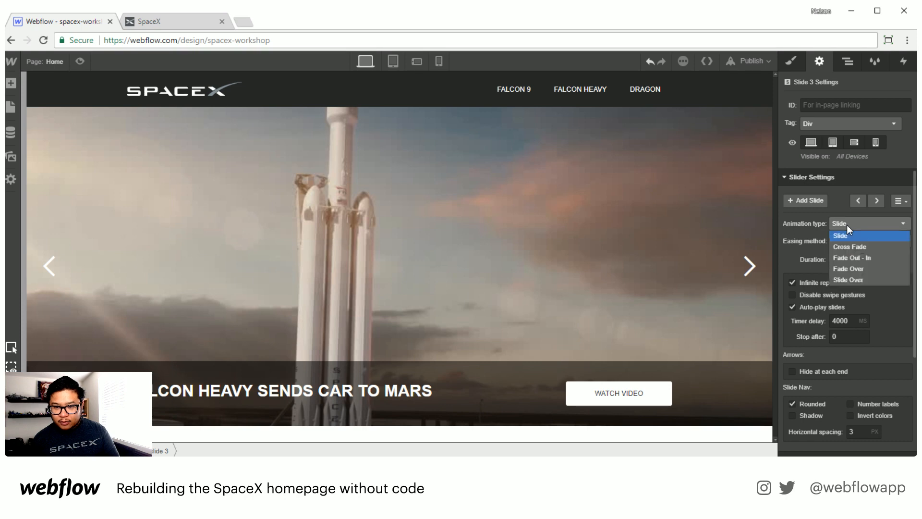
pyautogui.click(854, 245)
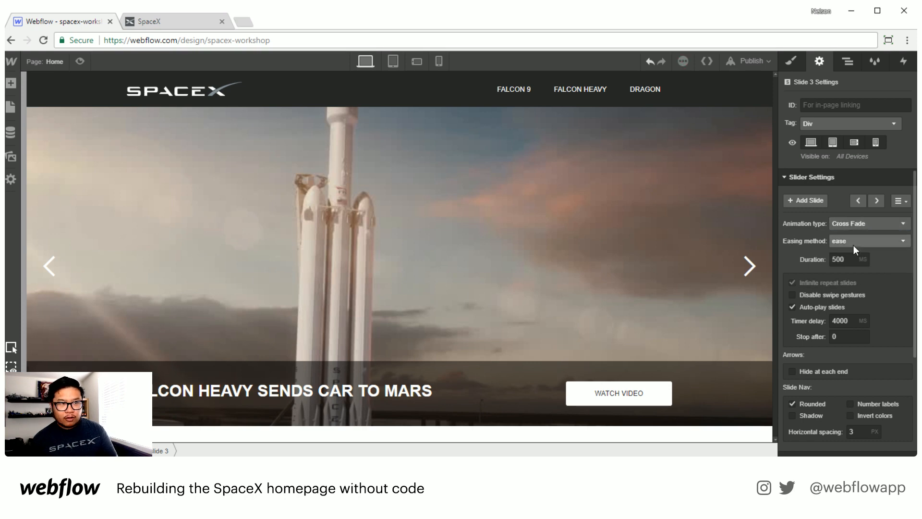
# Step: Compare with the slider on the live SpaceX site, then preview the slide transitions
pyautogui.click(180, 22)
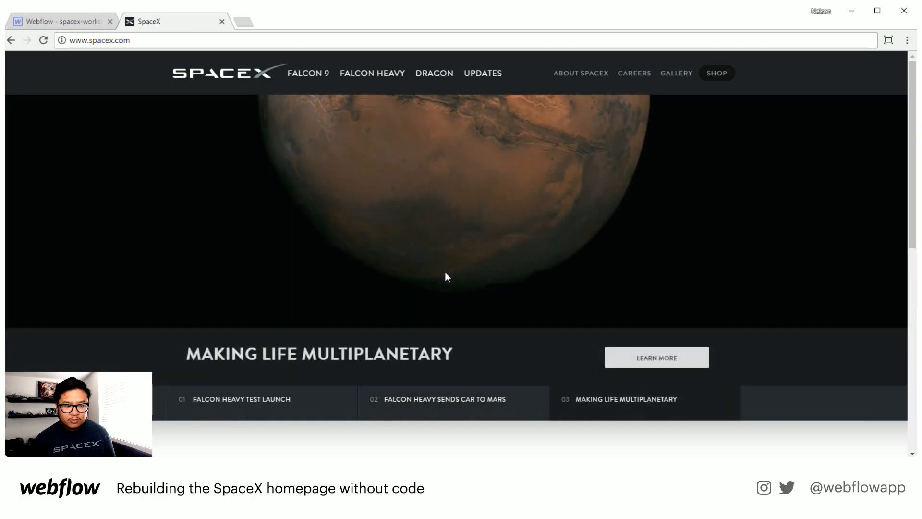
pyautogui.click(89, 19)
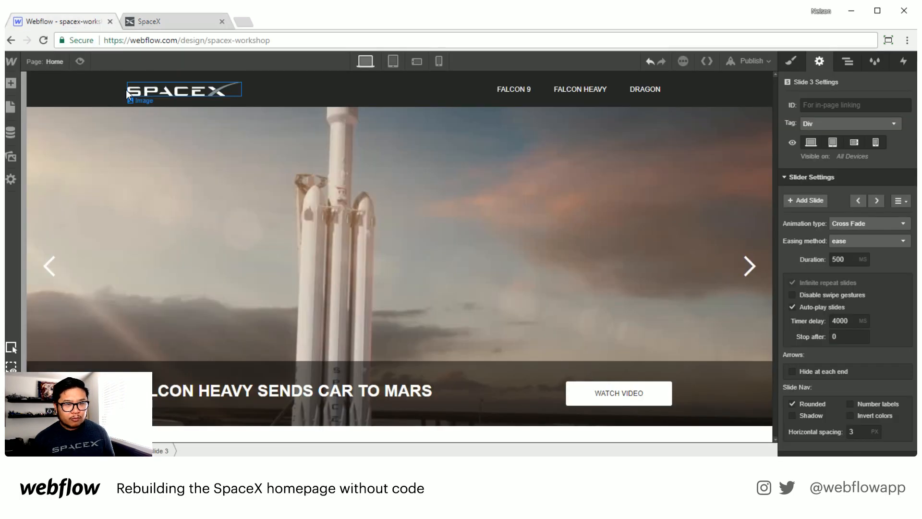
pyautogui.click(80, 61)
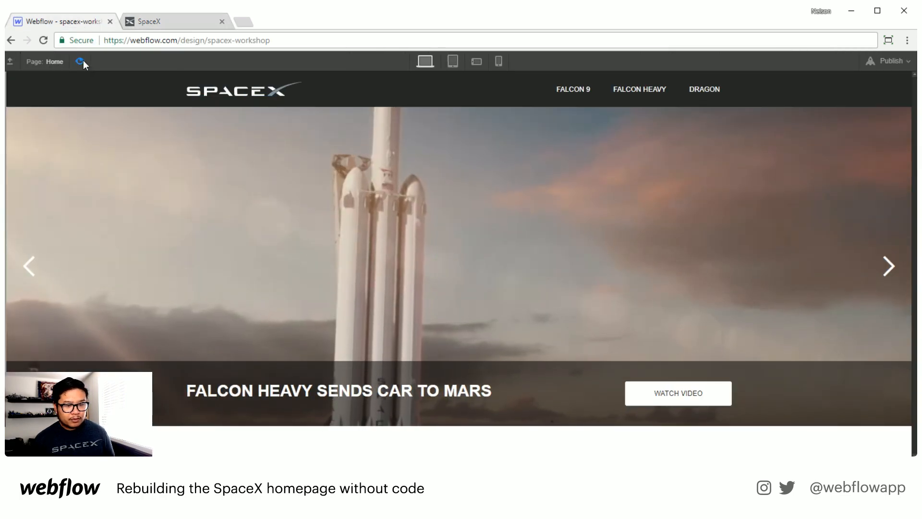
pyautogui.click(888, 269)
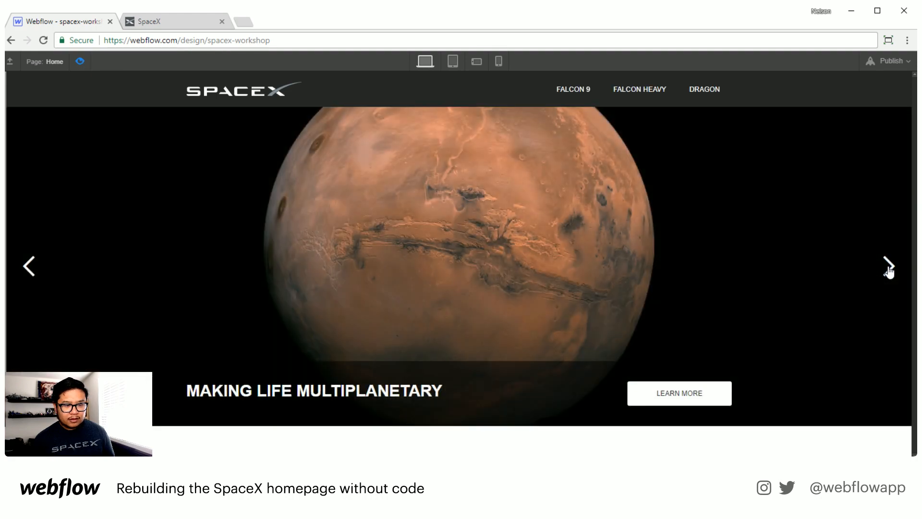
pyautogui.click(888, 268)
pyautogui.click(888, 268)
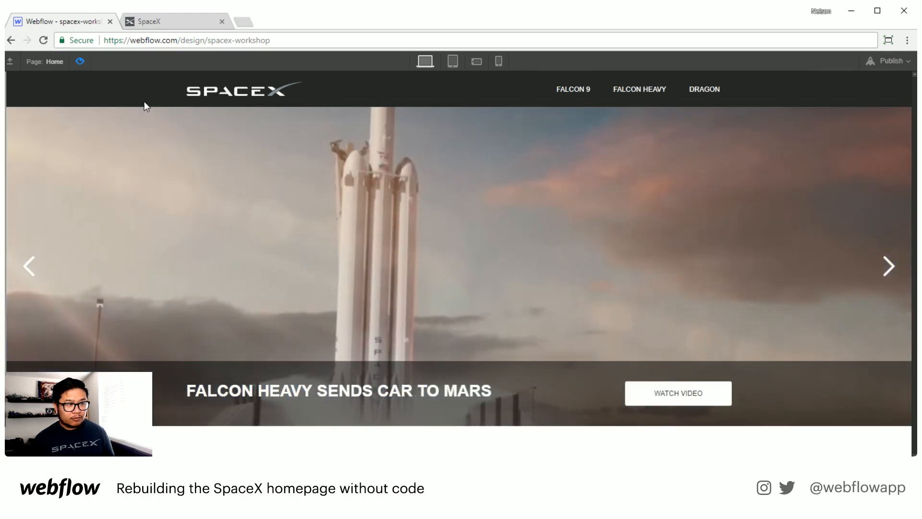
pyautogui.click(80, 61)
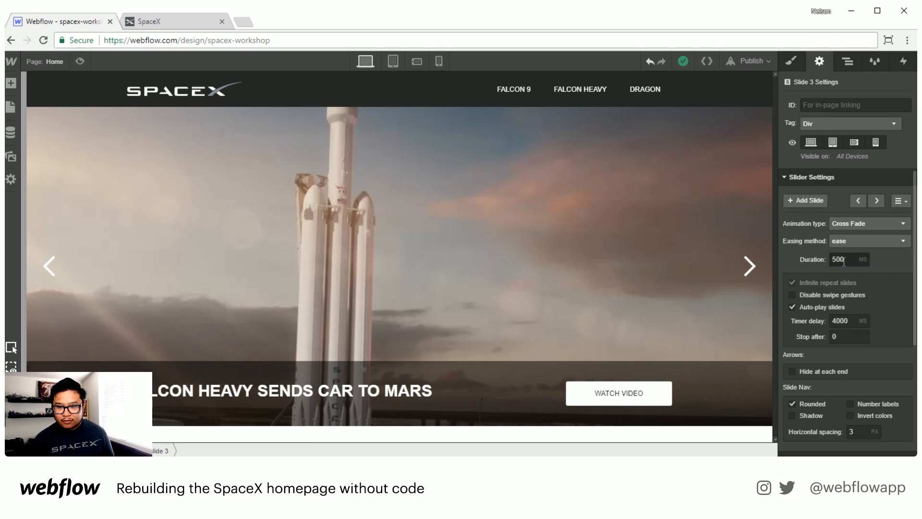
# Step: Set the slider transition duration to 1000 ms
pyautogui.moveTo(844, 260); pyautogui.dragTo(808, 259)
pyautogui.write('1000')
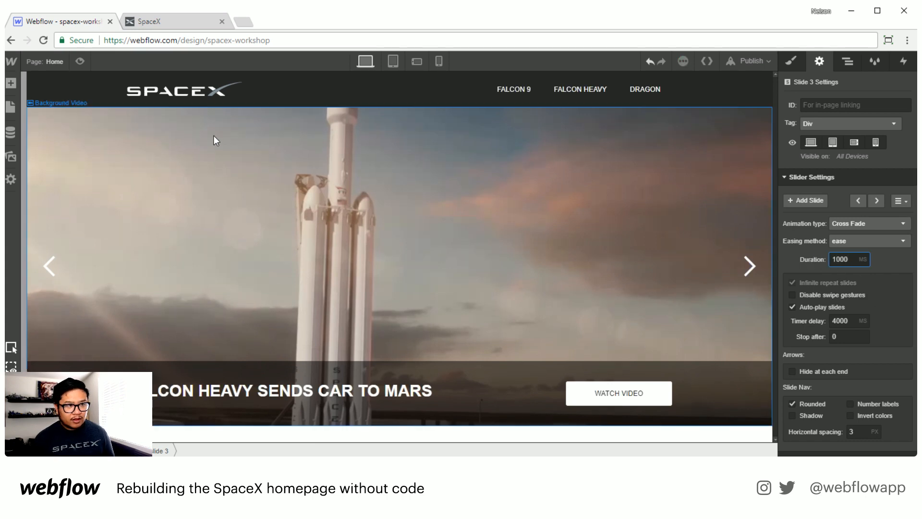
# Step: Preview the slider again and cycle through the slower cross-fade transitions
pyautogui.click(80, 61)
pyautogui.click(898, 282)
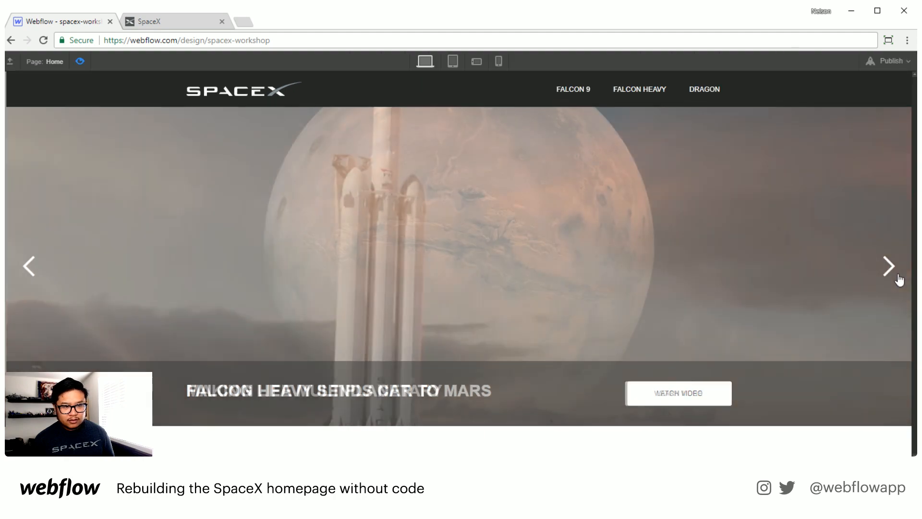
pyautogui.click(898, 281)
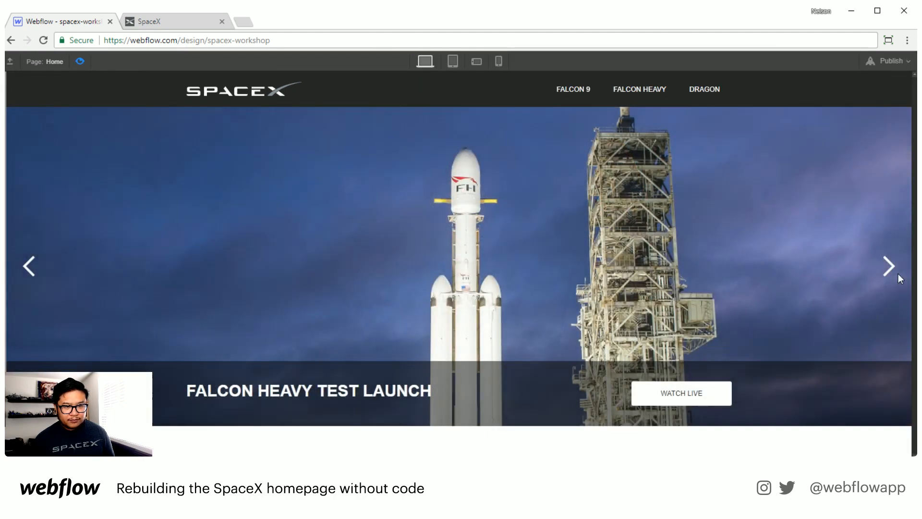
pyautogui.click(898, 273)
pyautogui.click(898, 274)
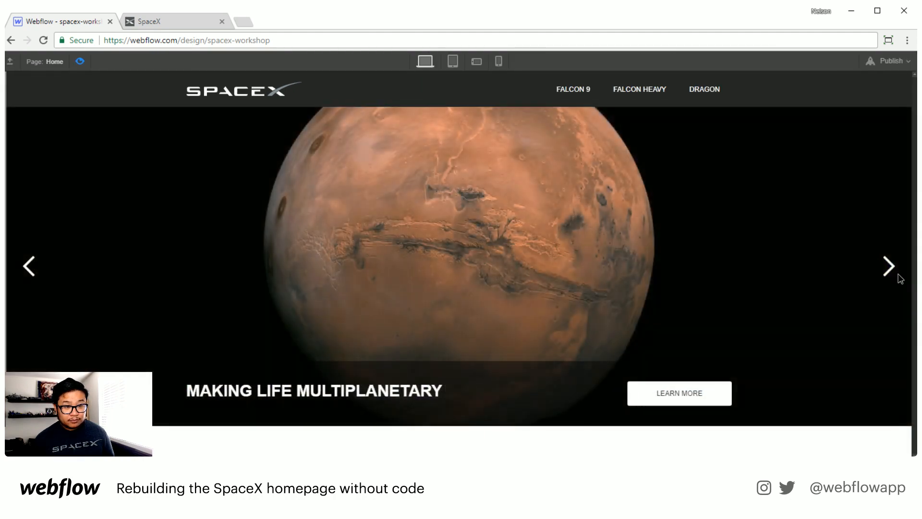
pyautogui.click(898, 272)
pyautogui.click(898, 273)
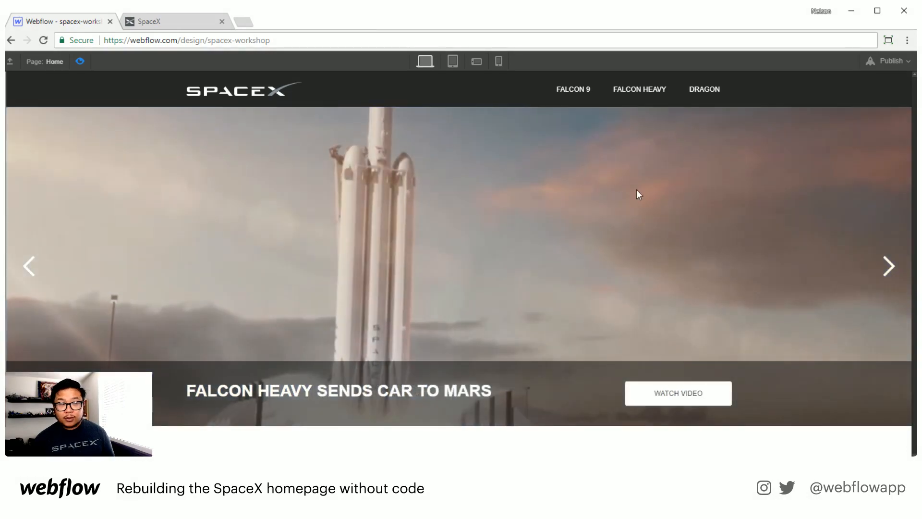
pyautogui.click(80, 61)
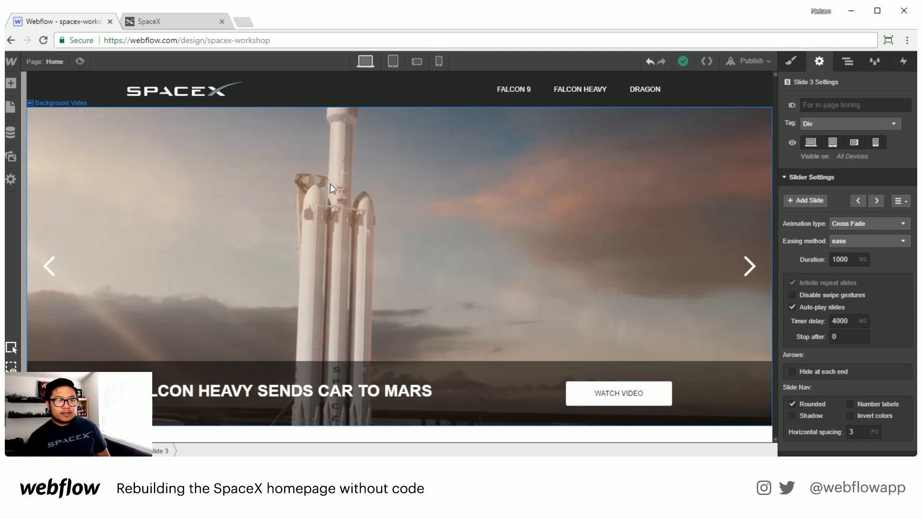
# Step: Switch to the SpaceX site tab and scroll to the section below the slider
pyautogui.click(175, 20)
pyautogui.scroll(-5, 379, 255)
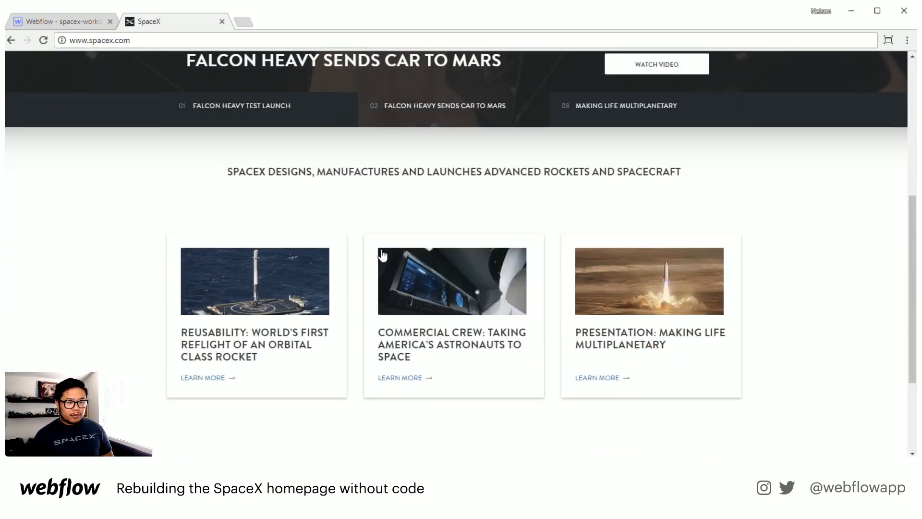
# Step: Back in the Designer, add a new Section directly below the slider in the page structure
pyautogui.scroll(1, 537, 325)
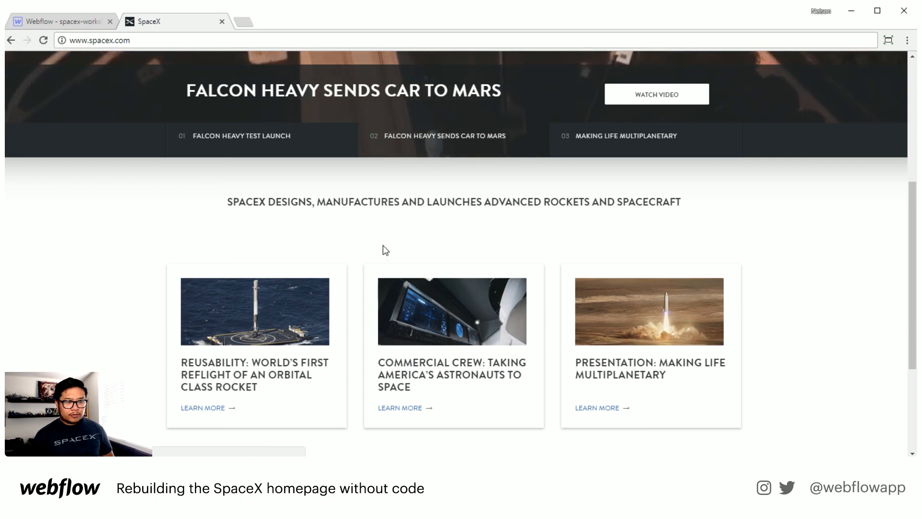
pyautogui.click(72, 22)
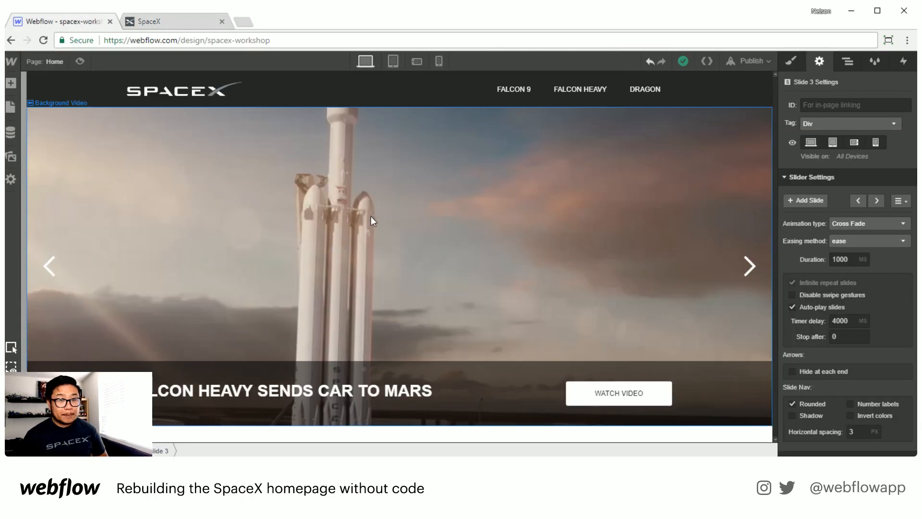
pyautogui.click(847, 61)
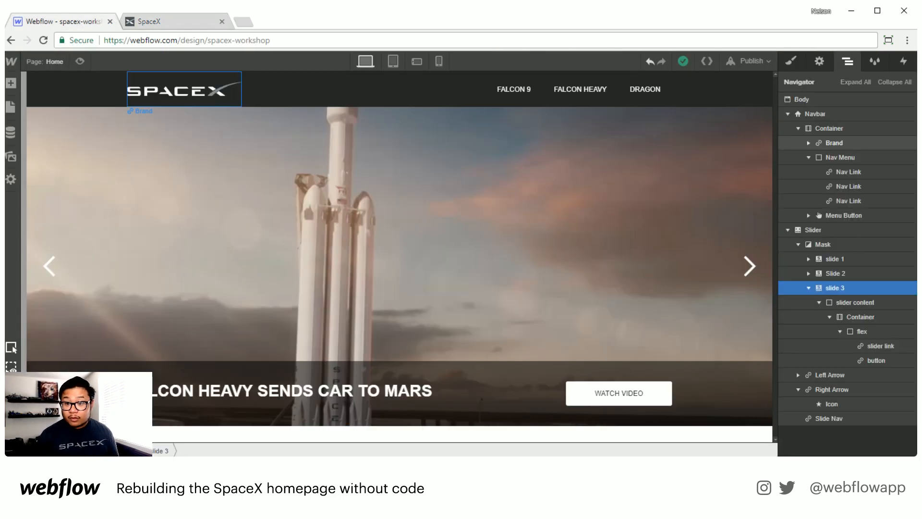
pyautogui.click(892, 82)
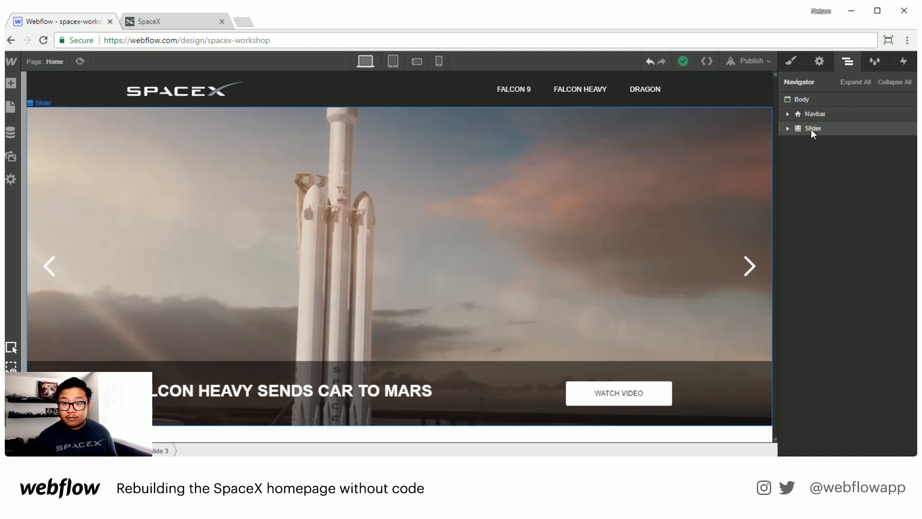
pyautogui.press('a')
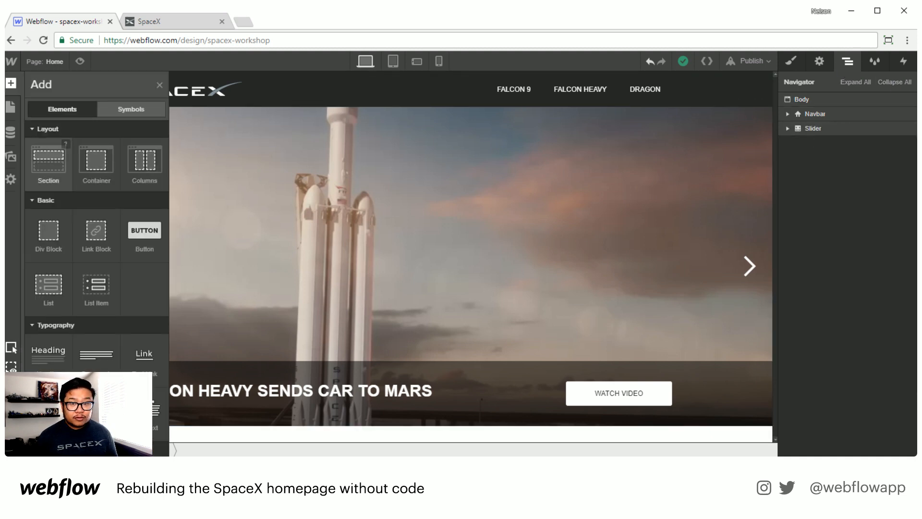
pyautogui.moveTo(48, 161); pyautogui.dragTo(817, 286)
pyautogui.click(788, 128)
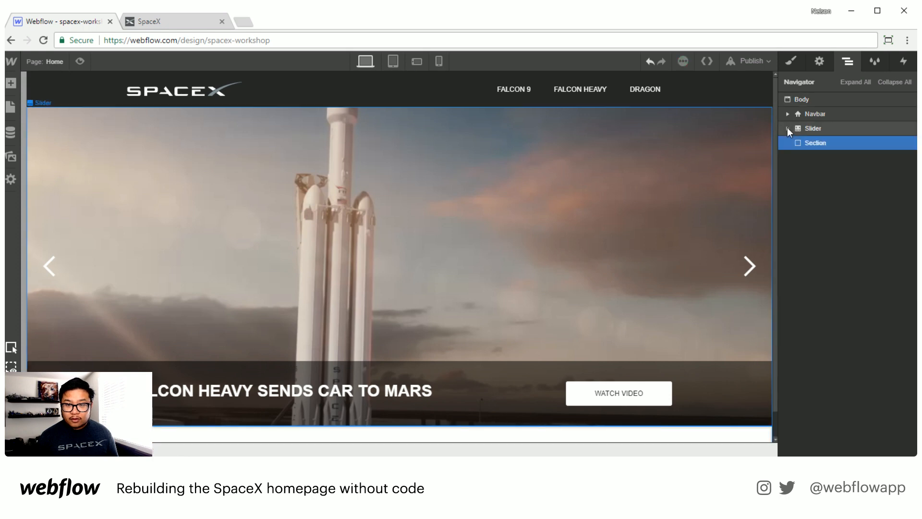
# Step: Create and apply a class named section to the new section
pyautogui.click(792, 61)
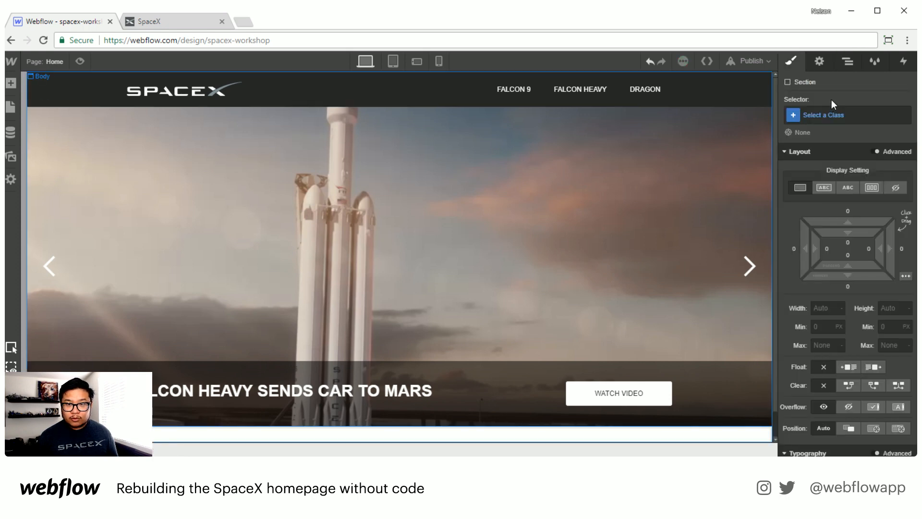
pyautogui.click(832, 117)
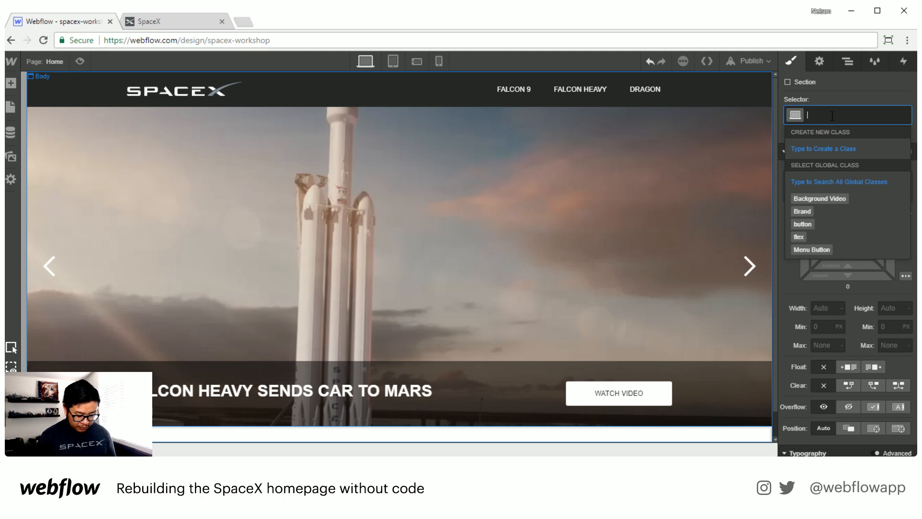
pyautogui.write('section')
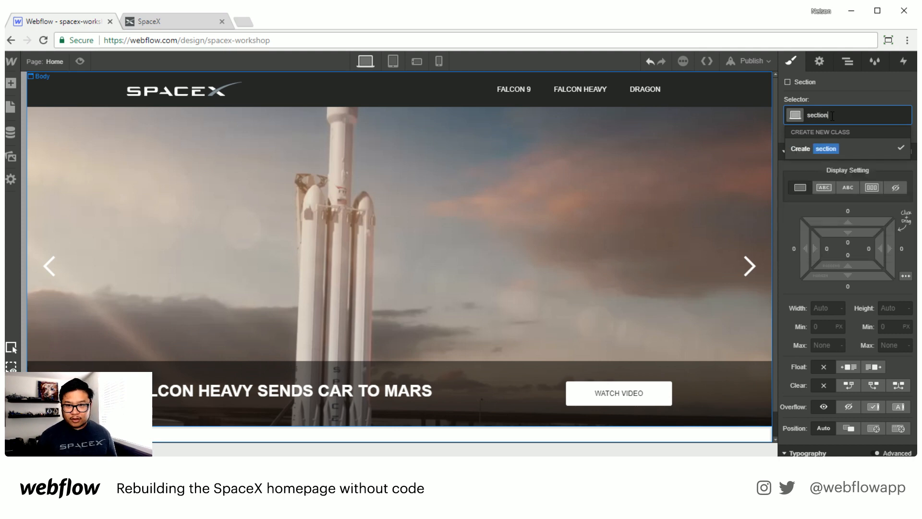
pyautogui.press('Return')
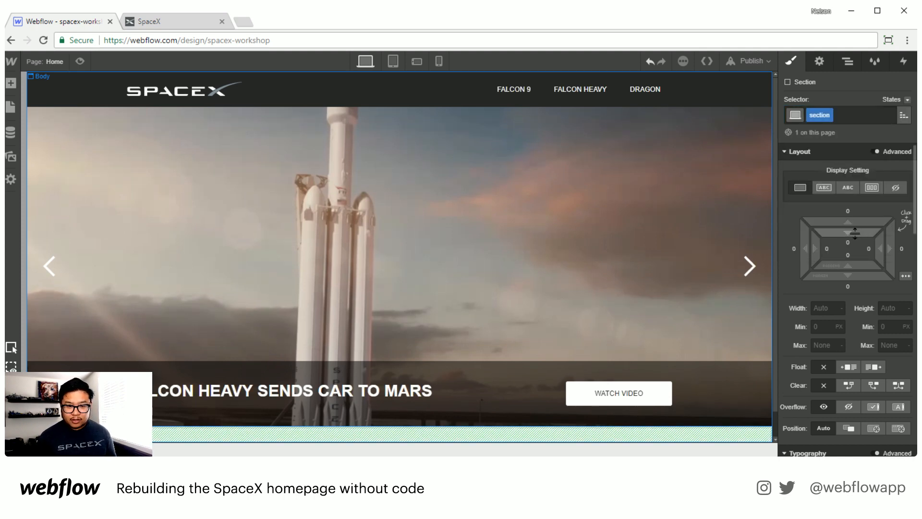
# Step: Give the section 50 px of top and bottom padding
pyautogui.scroll(-1, 633, 314)
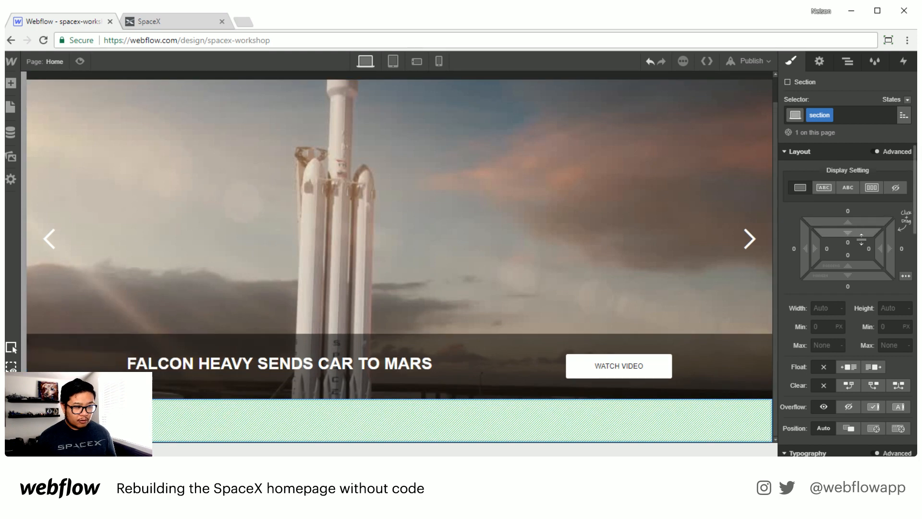
pyautogui.moveTo(860, 233); pyautogui.dragTo(867, 319)
pyautogui.scroll(-2, 609, 350)
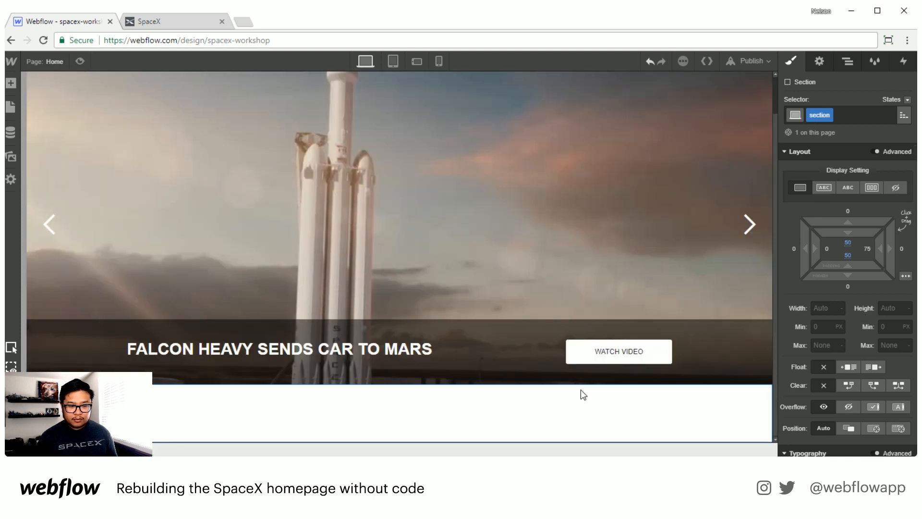
pyautogui.scroll(-5, 854, 354)
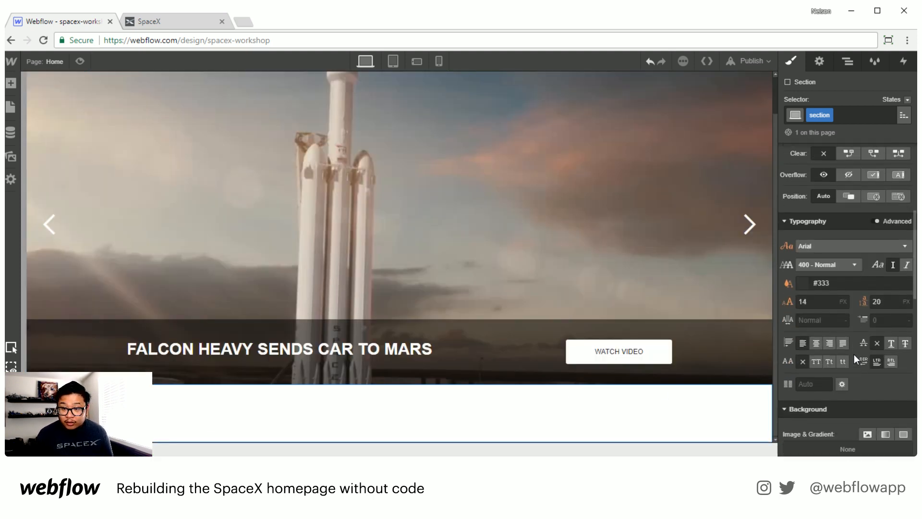
pyautogui.scroll(2, 853, 353)
pyautogui.scroll(3, 854, 353)
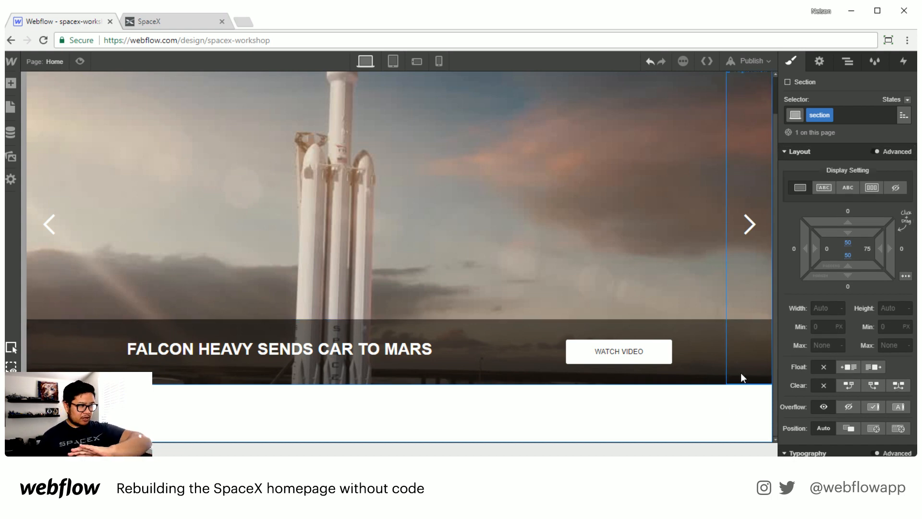
# Step: Switch to the SpaceX site tab and examine the section below the slider
pyautogui.click(164, 22)
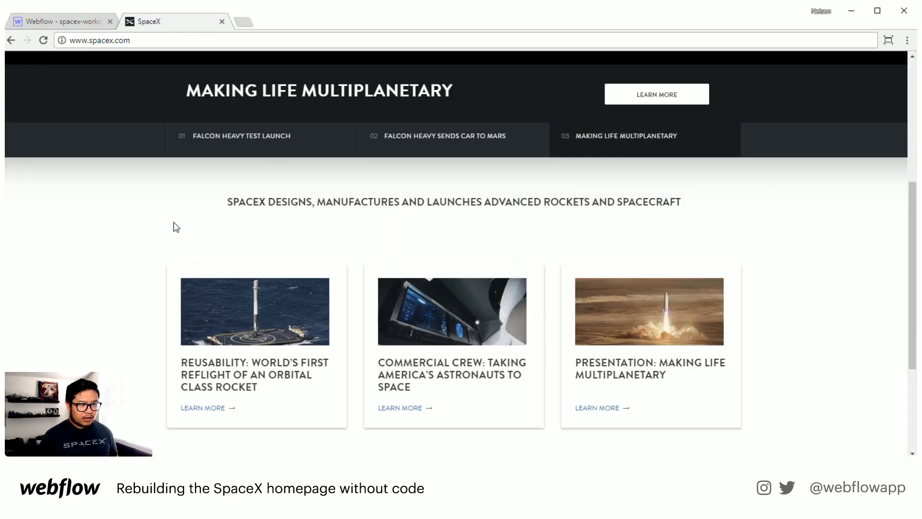
pyautogui.scroll(3, 147, 192)
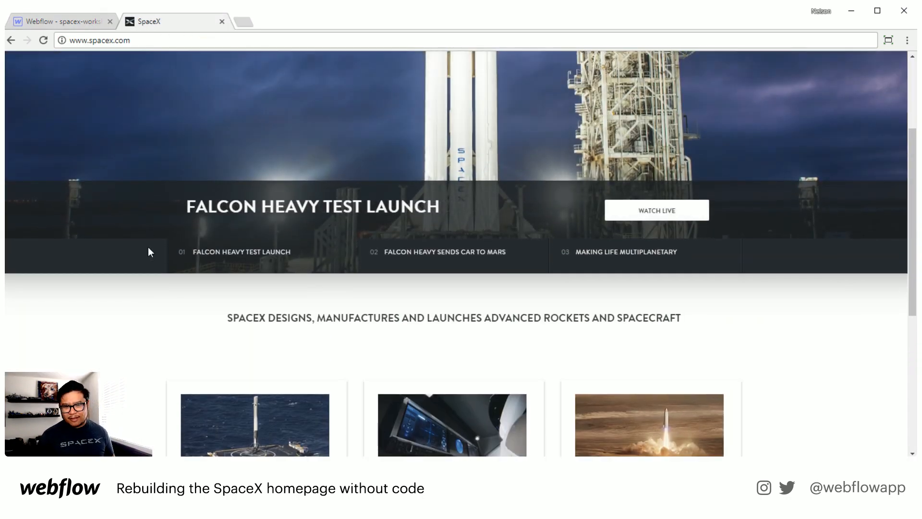
pyautogui.scroll(3, 148, 248)
pyautogui.scroll(-4, 148, 252)
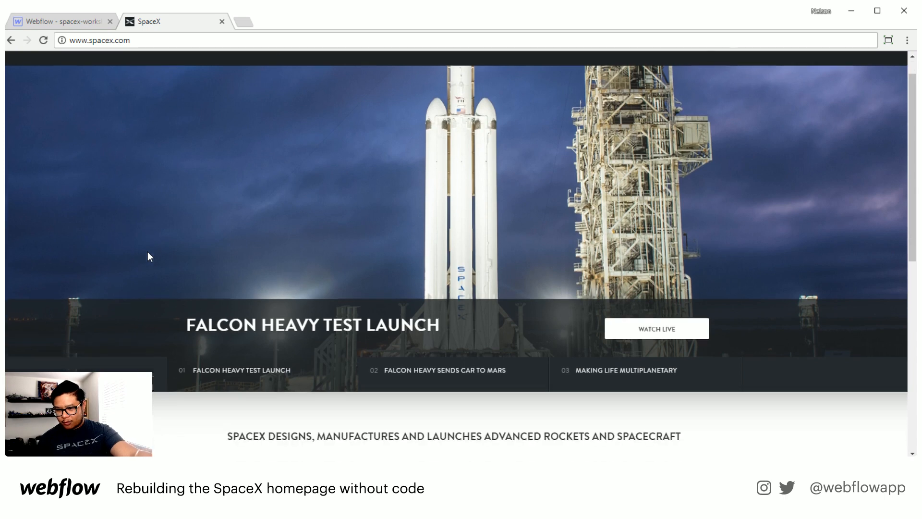
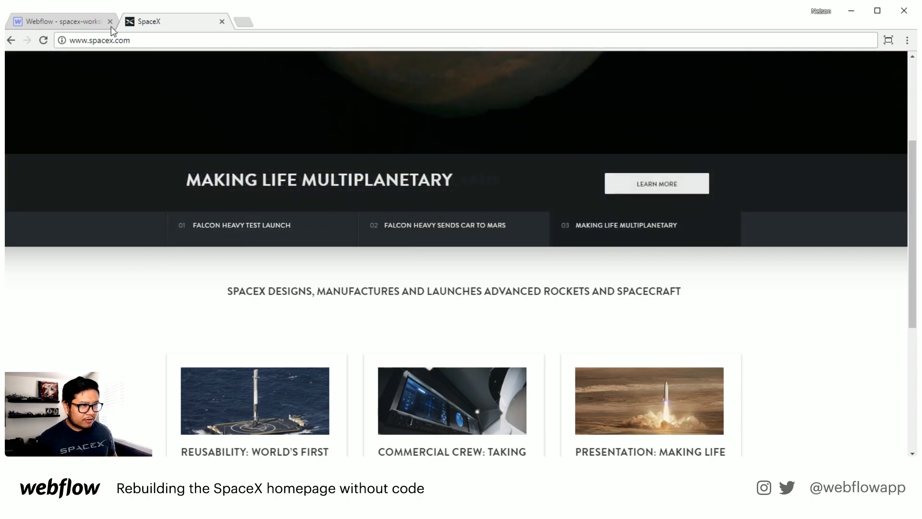
# Step: Give the section a linear gradient background running from light grey #cfcfcf to white, moving the white stop inward
pyautogui.click(83, 22)
pyautogui.scroll(-8, 835, 314)
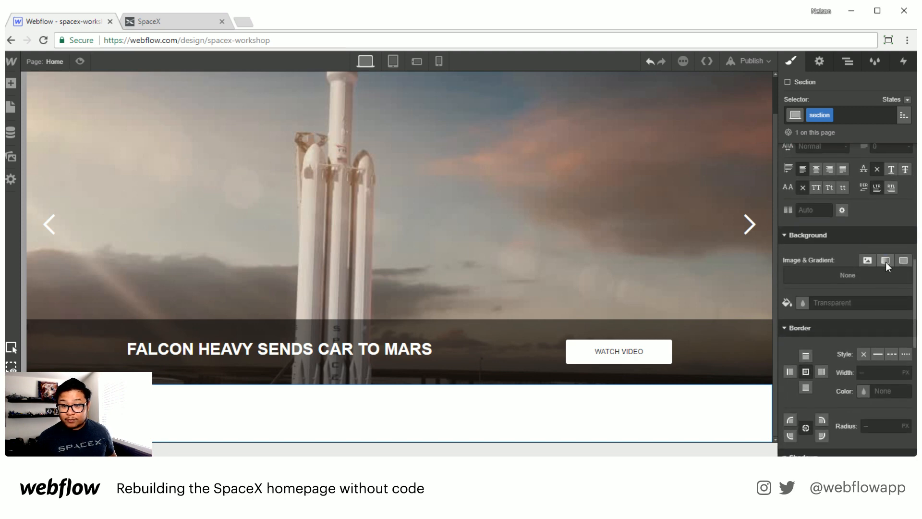
pyautogui.click(886, 262)
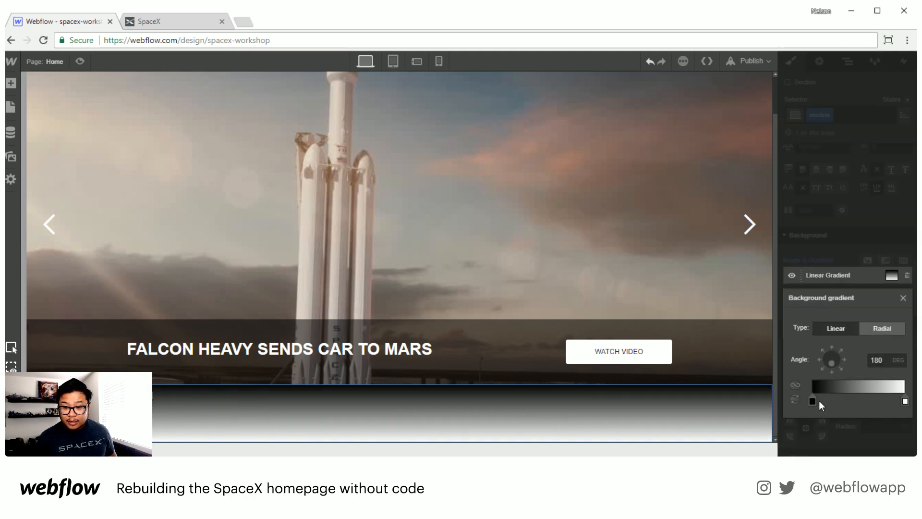
pyautogui.click(812, 401)
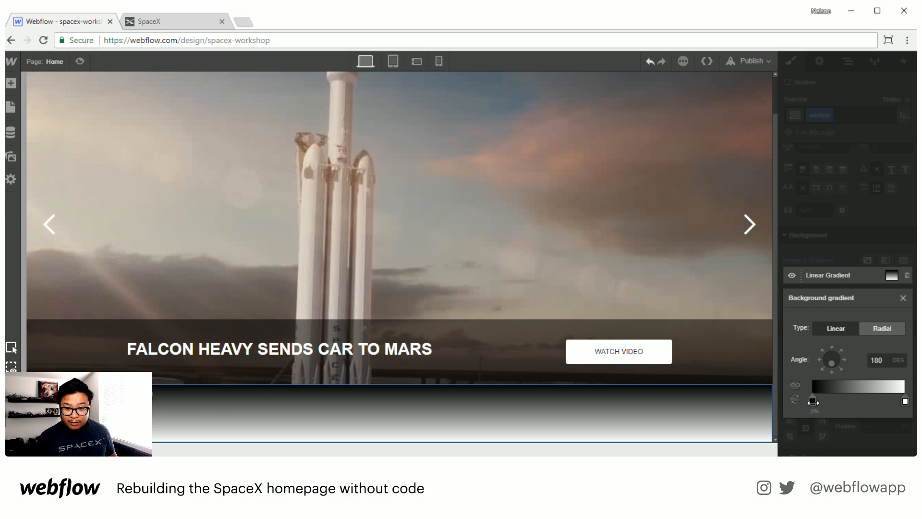
pyautogui.click(812, 401)
pyautogui.moveTo(820, 295)
pyautogui.mouseDown()
pyautogui.moveTo(797, 289)
pyautogui.moveTo(786, 244)
pyautogui.moveTo(792, 252)
pyautogui.mouseUp()
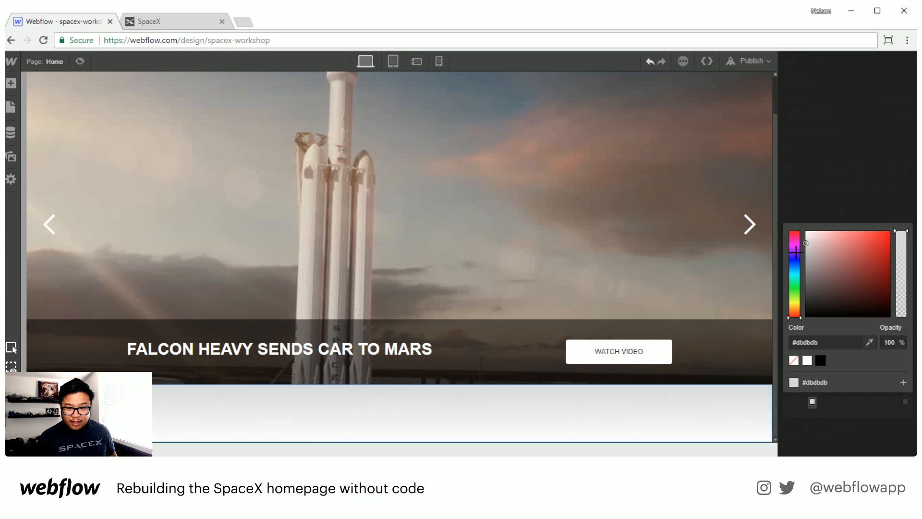
pyautogui.click(857, 221)
pyautogui.moveTo(904, 401); pyautogui.dragTo(845, 390)
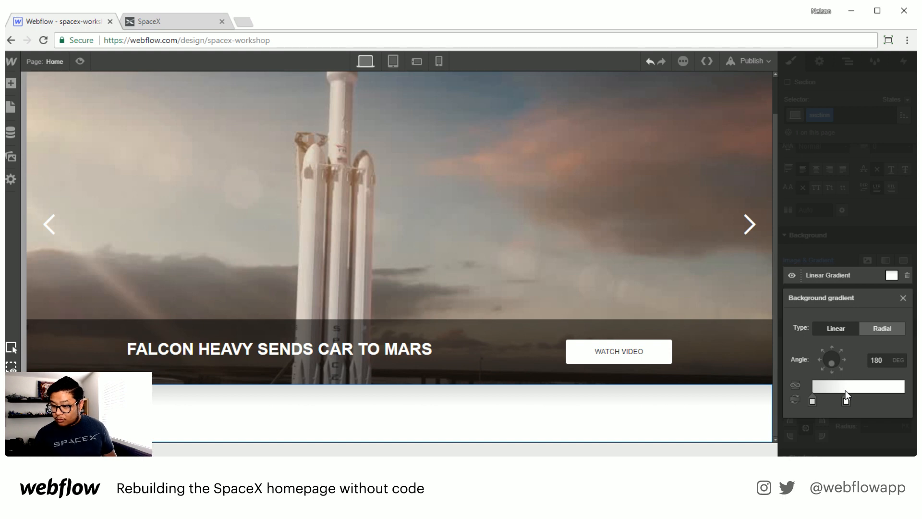
pyautogui.moveTo(812, 400); pyautogui.dragTo(812, 402)
pyautogui.click(812, 401)
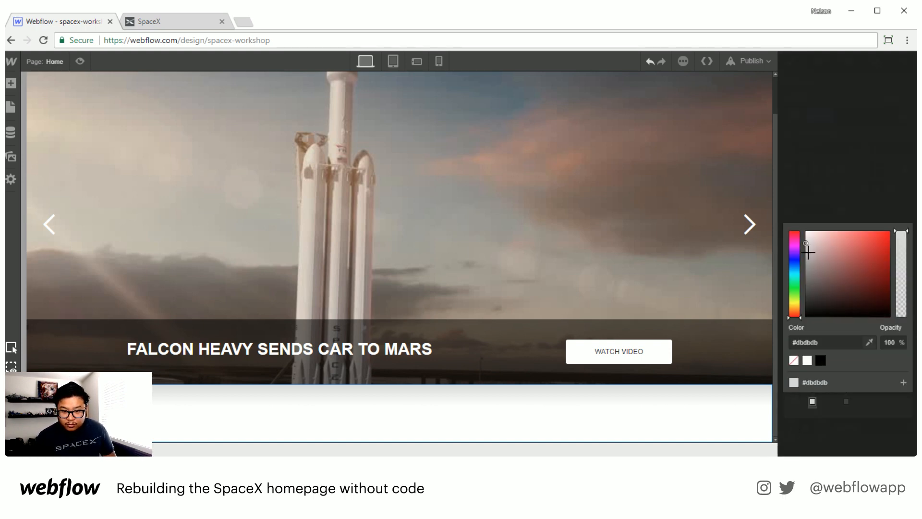
pyautogui.moveTo(808, 252); pyautogui.dragTo(808, 256)
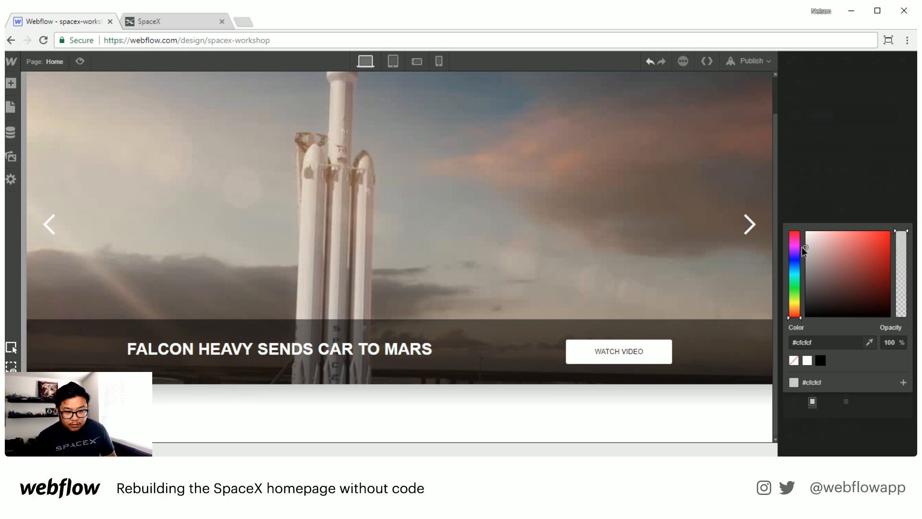
pyautogui.click(836, 186)
pyautogui.click(870, 443)
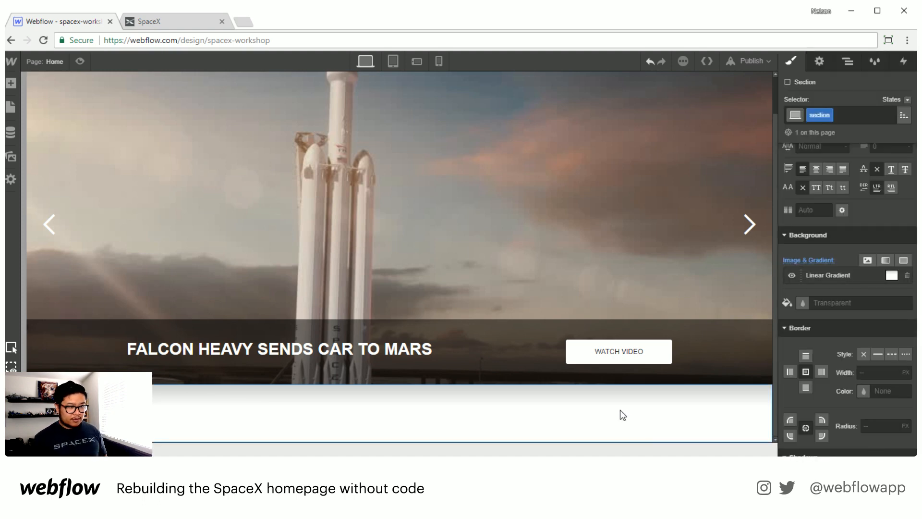
# Step: Add a Container inside the new section
pyautogui.press('a')
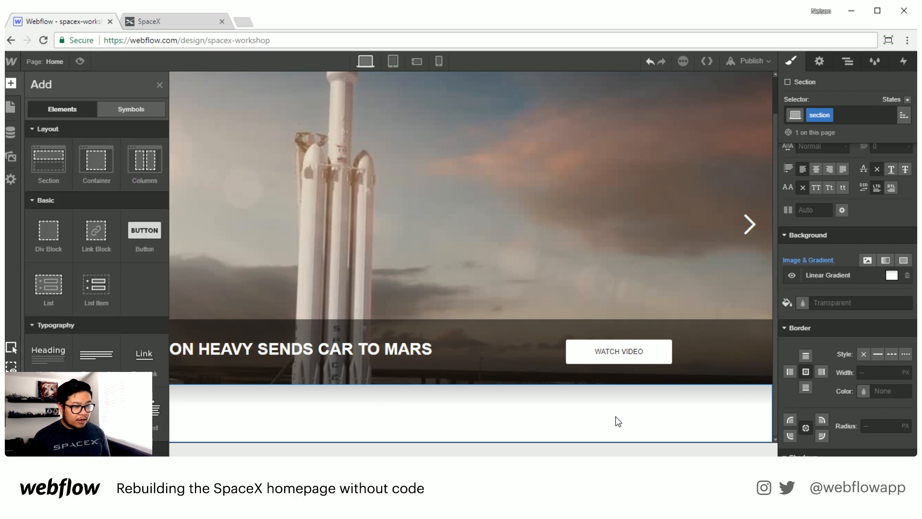
pyautogui.moveTo(96, 161); pyautogui.dragTo(397, 416)
pyautogui.scroll(-1, 396, 412)
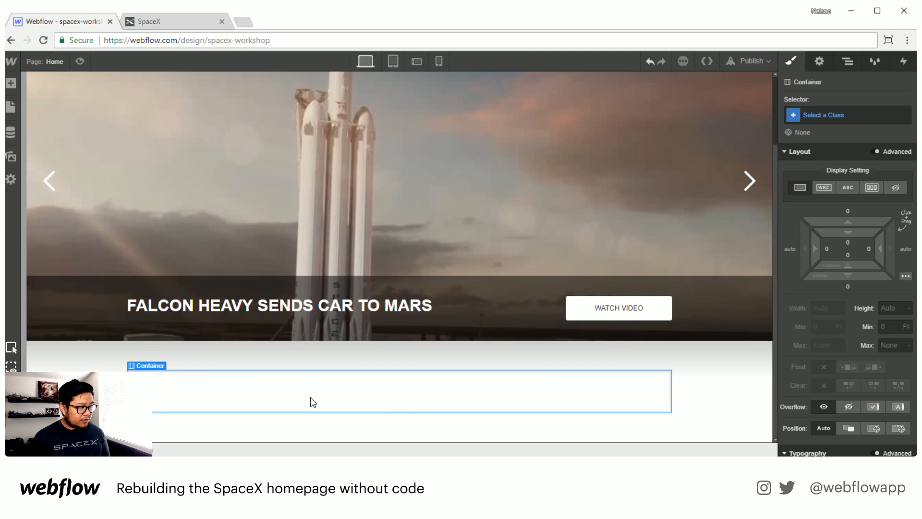
# Step: Add an H2 heading inside the container
pyautogui.press('a')
pyautogui.press('a')
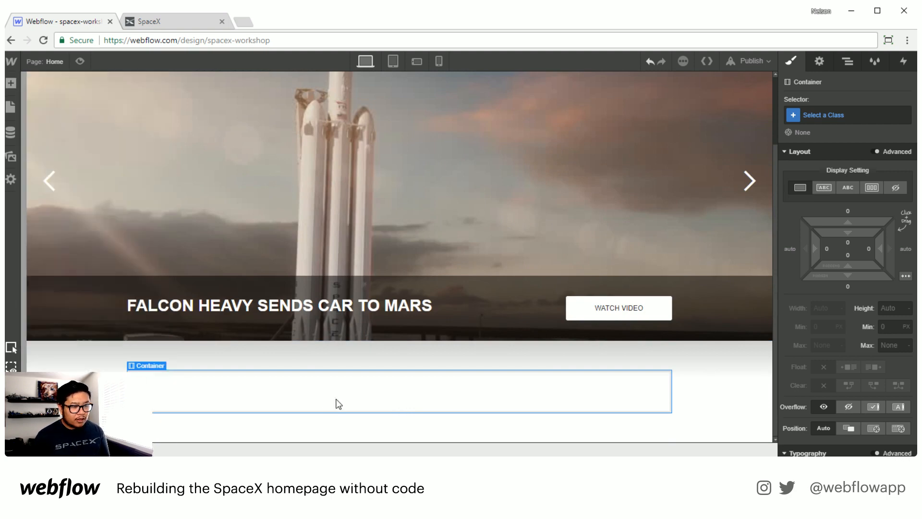
pyautogui.press('a')
pyautogui.moveTo(48, 350); pyautogui.dragTo(268, 401)
pyautogui.click(165, 346)
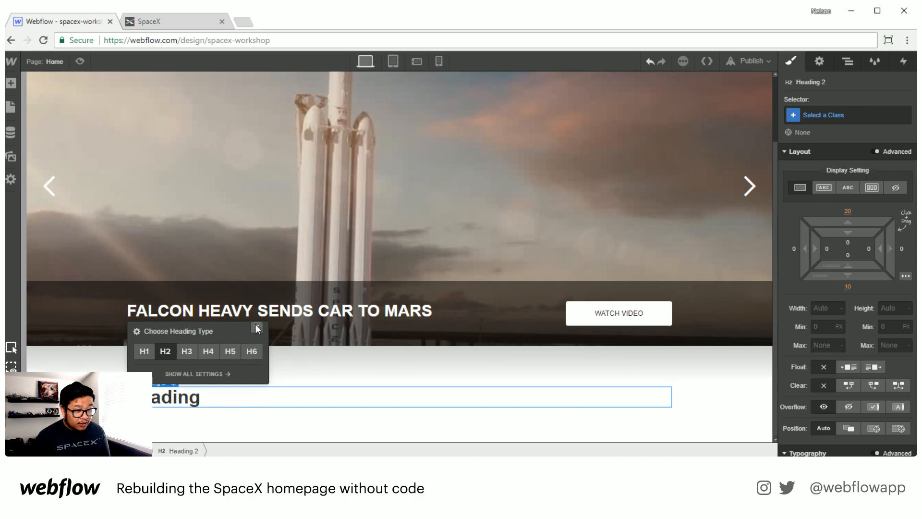
pyautogui.click(257, 329)
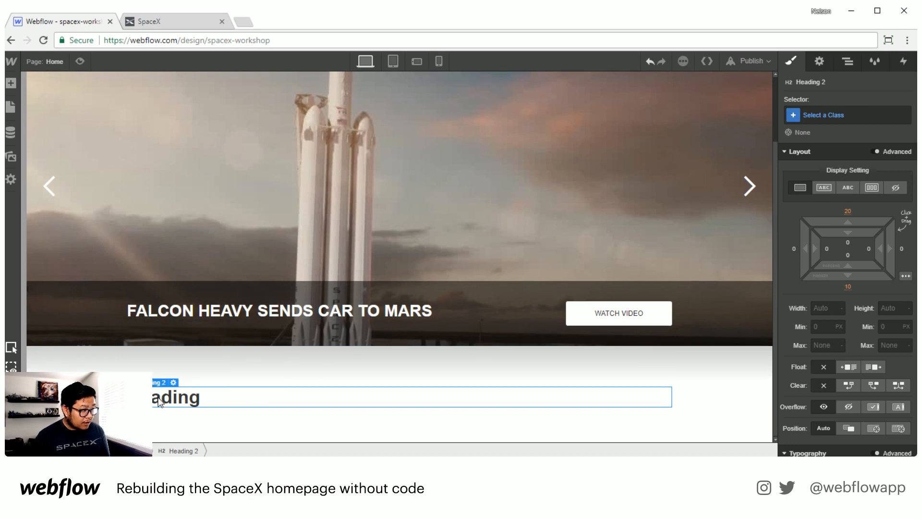
# Step: Copy the tagline from the SpaceX site and paste it as the heading's text
pyautogui.click(183, 27)
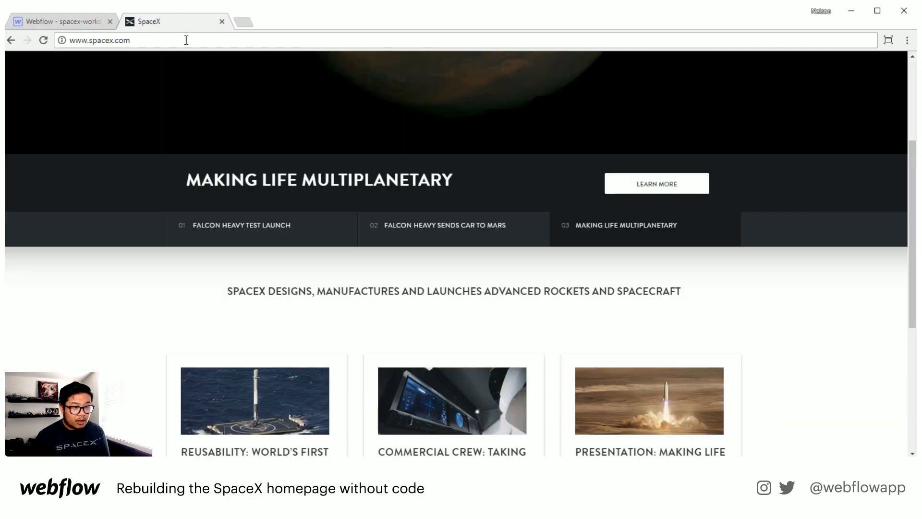
pyautogui.tripleClick(336, 289)
pyautogui.hotkey('ctrl', 'c')
pyautogui.click(72, 21)
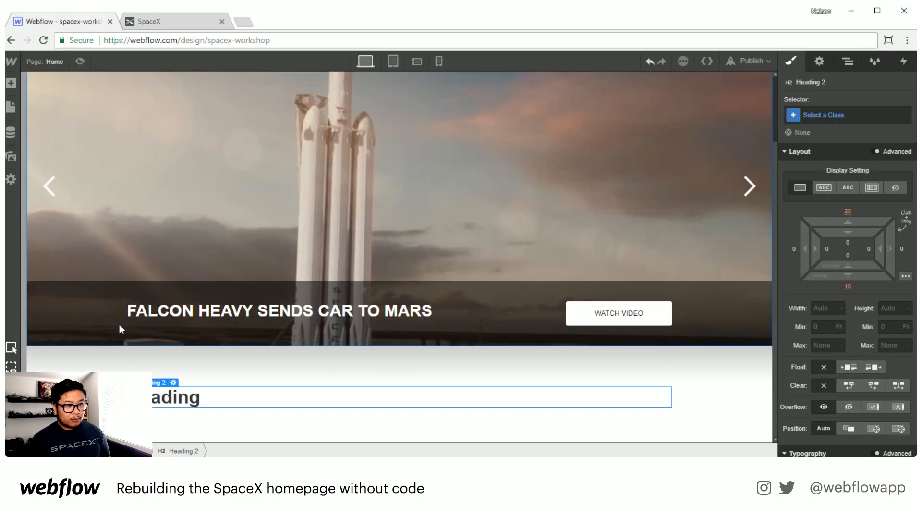
pyautogui.doubleClick(154, 399)
pyautogui.hotkey('ctrl', 'v')
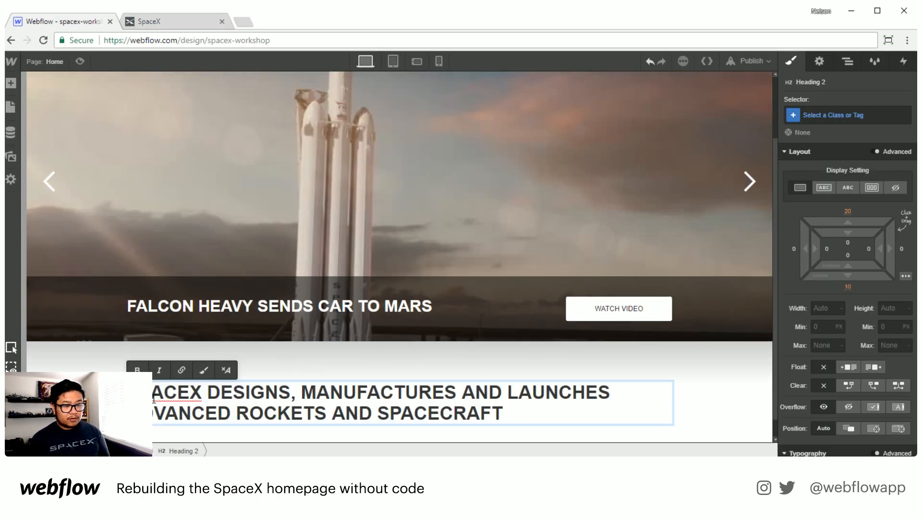
pyautogui.press('Escape')
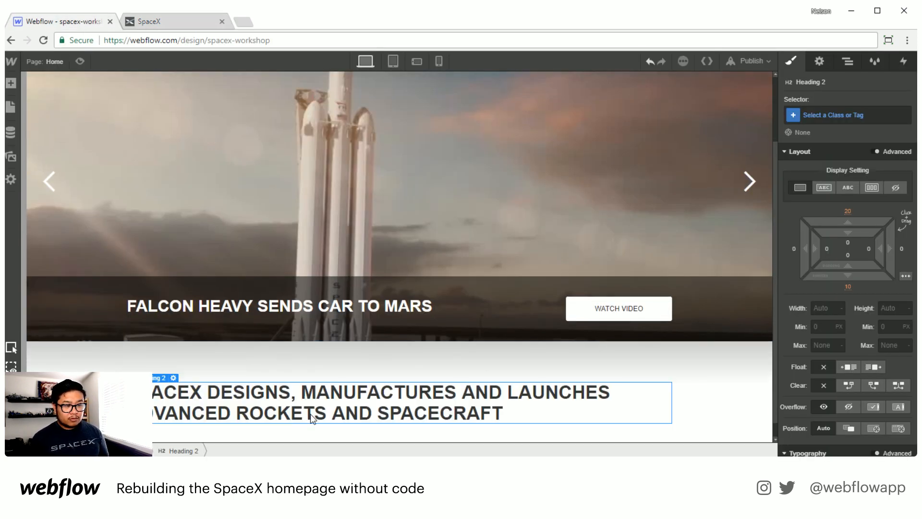
# Step: Create and apply a class named H2 to the heading
pyautogui.click(834, 115)
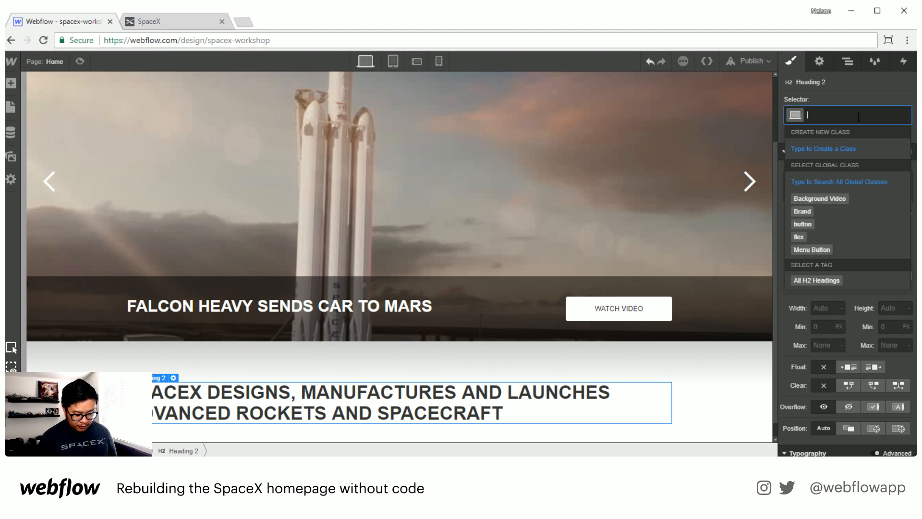
pyautogui.write('H2')
pyautogui.press('Return')
# Step: Set the heading's top and bottom margins to 0
pyautogui.scroll(-3, 851, 332)
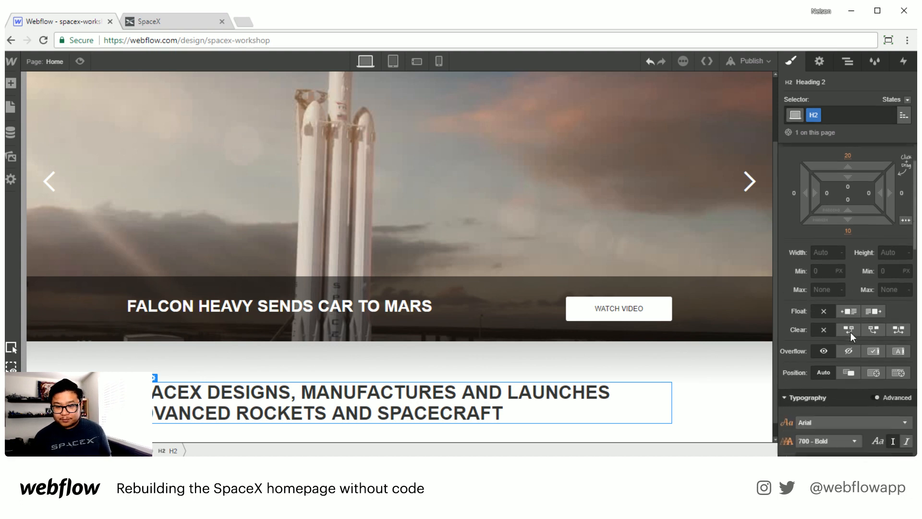
pyautogui.scroll(3, 849, 330)
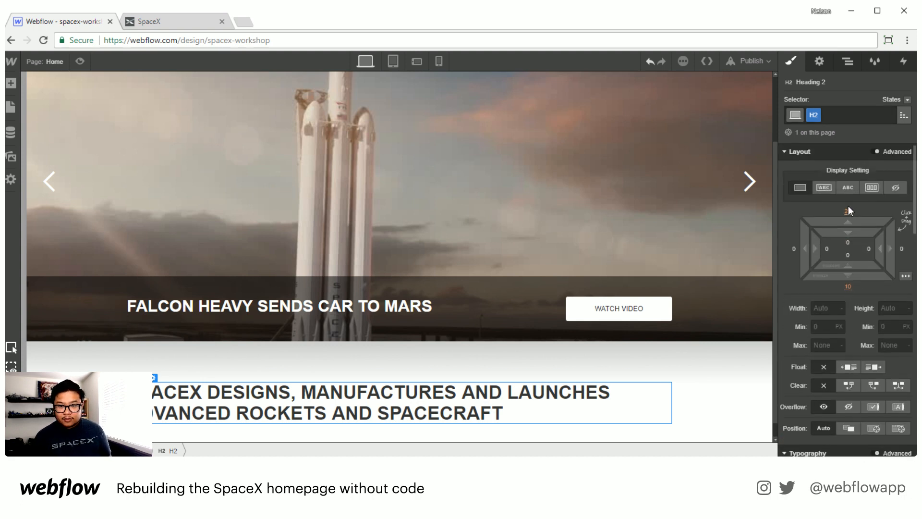
pyautogui.click(848, 206)
pyautogui.write('0')
pyautogui.press('Return')
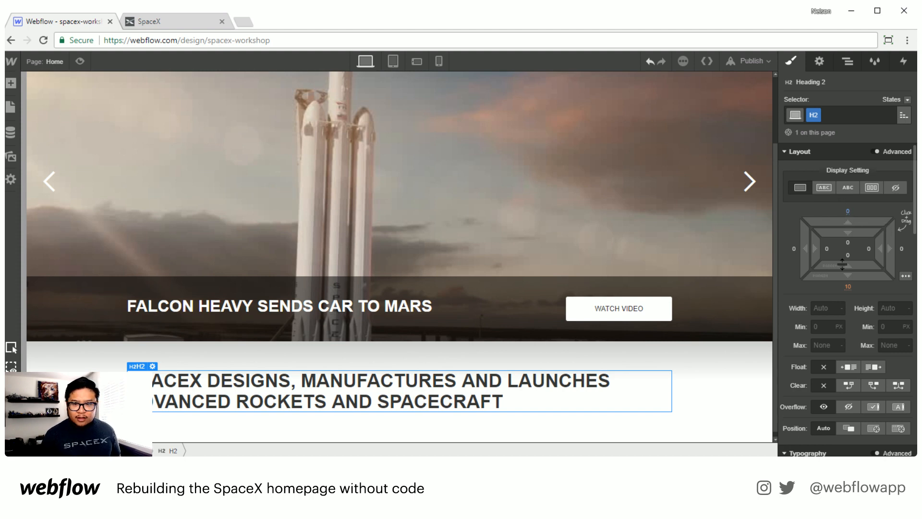
pyautogui.click(846, 289)
pyautogui.write('0')
pyautogui.press('Return')
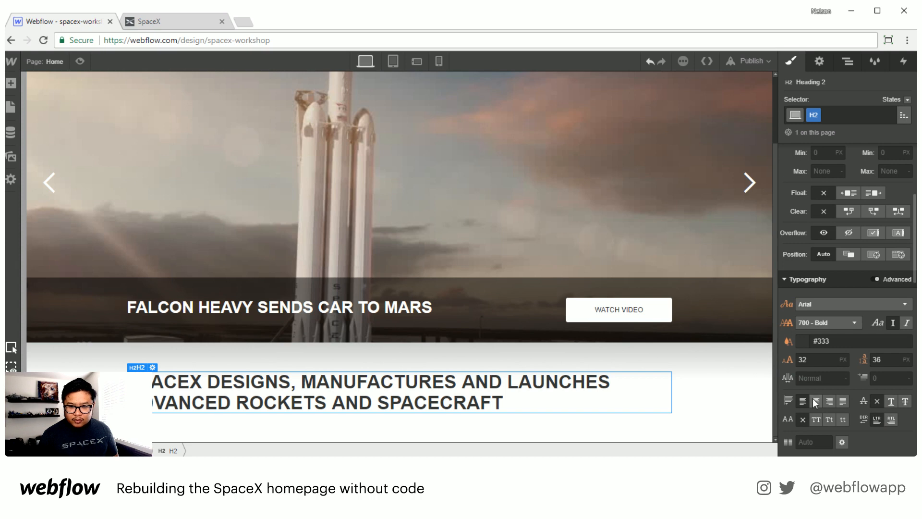
# Step: Center the heading text and reduce its font size to 17 px
pyautogui.click(815, 402)
pyautogui.click(820, 358)
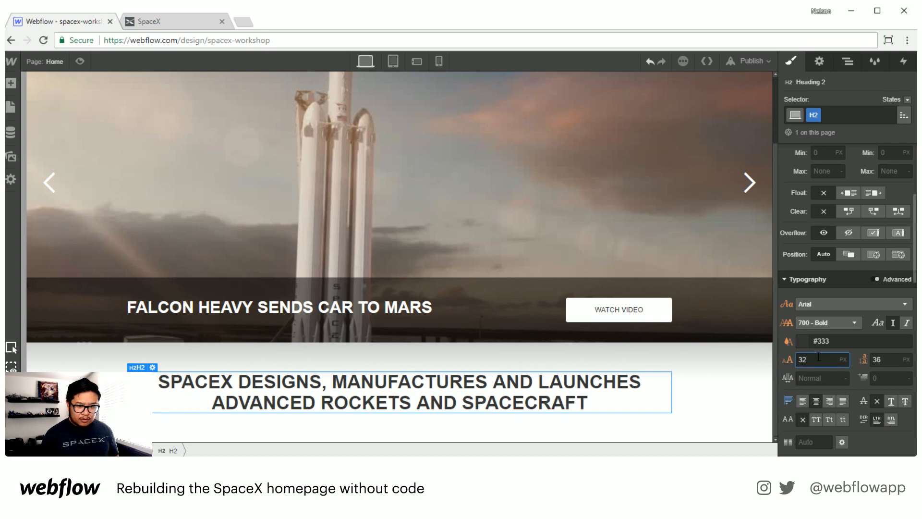
pyautogui.press('Down')
pyautogui.press('Down')
pyautogui.press('Down')
pyautogui.press('Down')
pyautogui.press('Down')
pyautogui.press('Down')
pyautogui.press('Down')
pyautogui.press('Down')
pyautogui.press('Down')
pyautogui.press('Down')
pyautogui.press('Down')
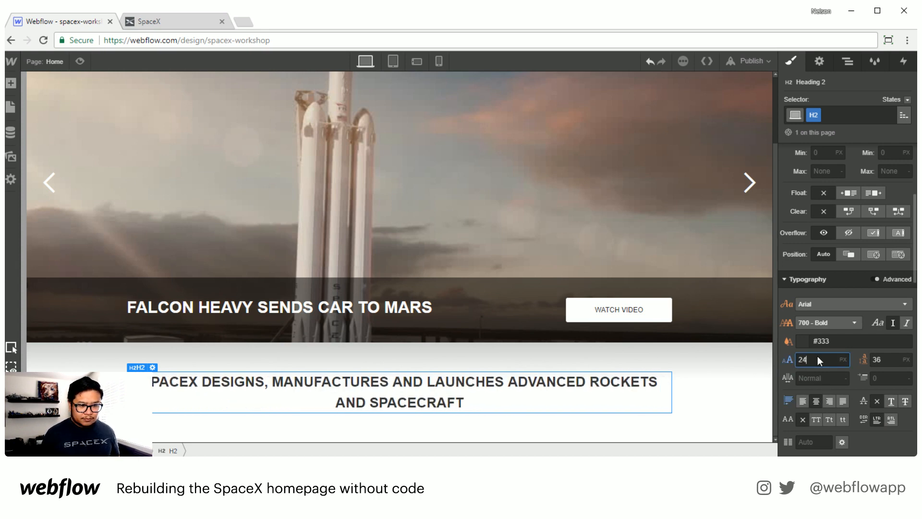
pyautogui.press('Down')
pyautogui.press('Down')
pyautogui.press('Down')
pyautogui.press('Down')
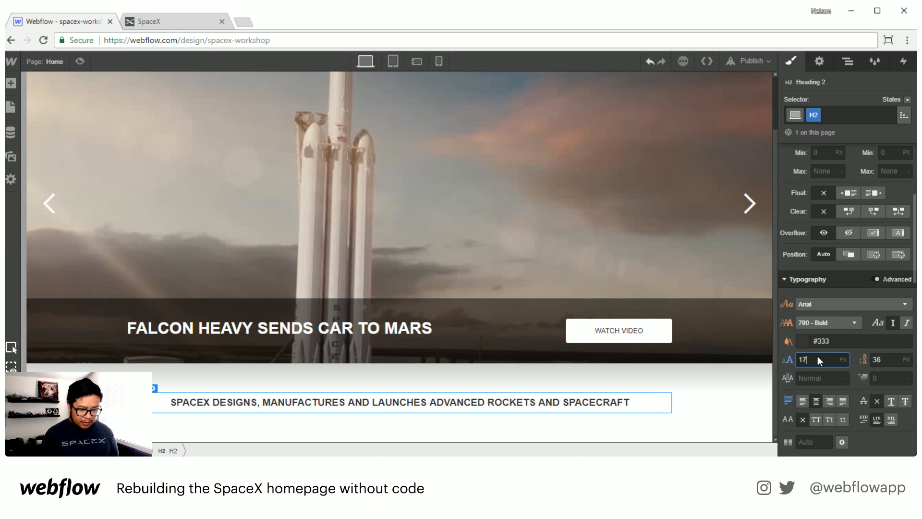
# Step: Set the heading's line height to 23 px
pyautogui.press('Tab')
pyautogui.press('Down')
pyautogui.press('Down')
pyautogui.press('Down')
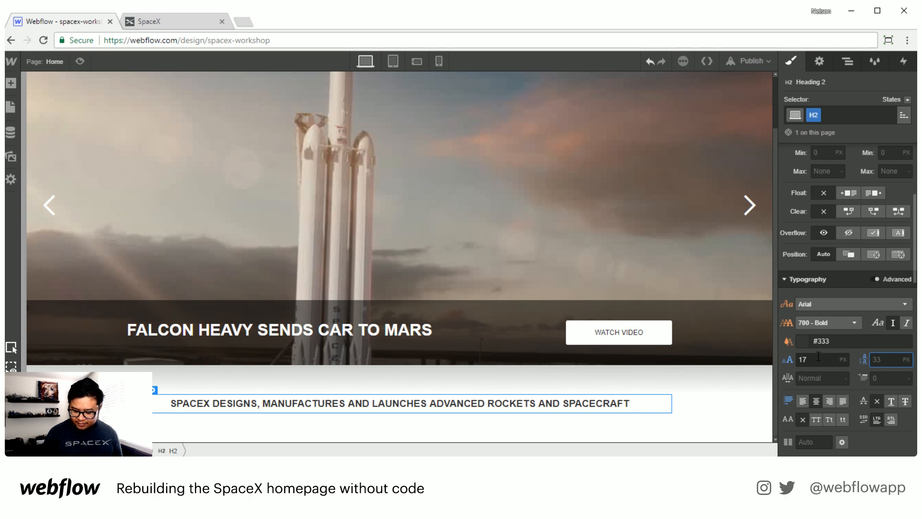
pyautogui.write('23')
pyautogui.press('Return')
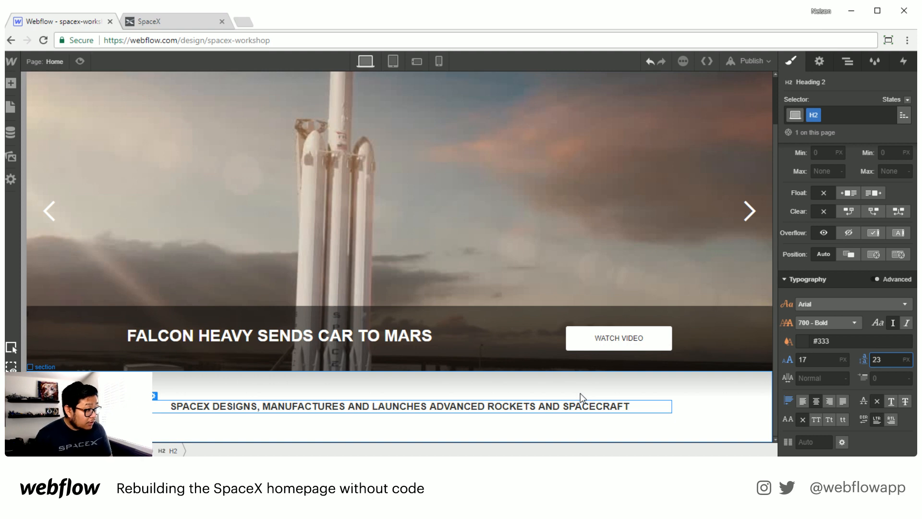
# Step: Add a Div Block below the heading, apply the existing flex class, and set its flex justification
pyautogui.scroll(2, 862, 323)
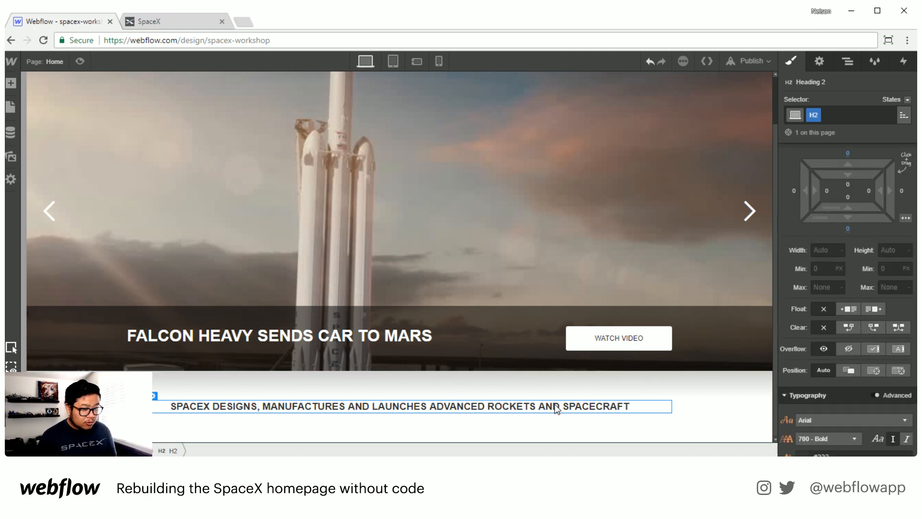
pyautogui.press('a')
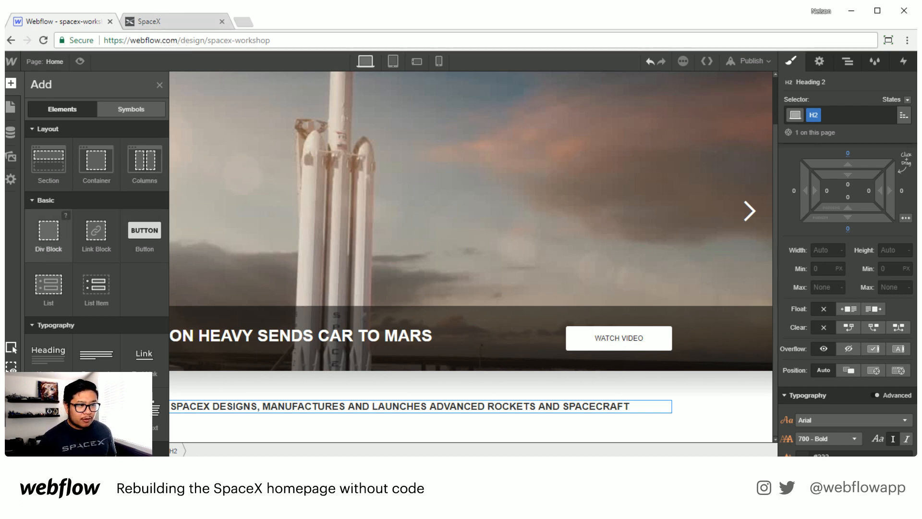
pyautogui.click(42, 244)
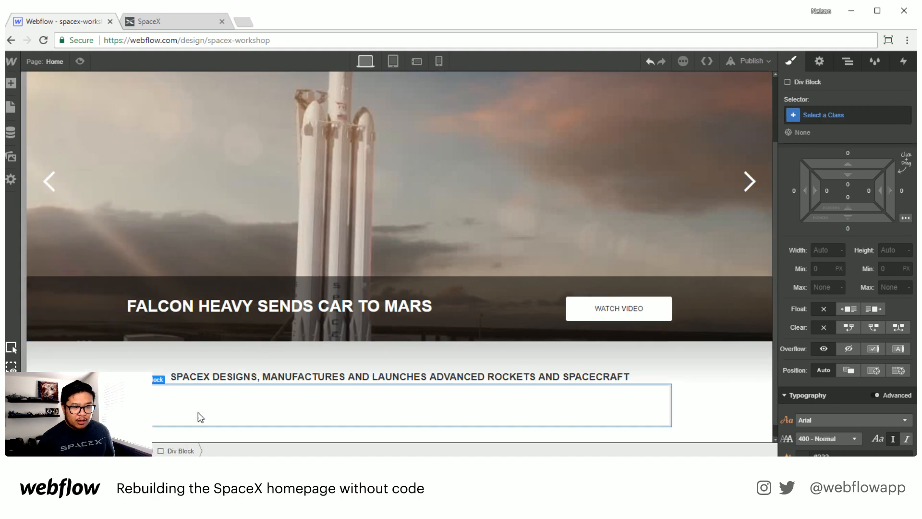
pyautogui.click(820, 121)
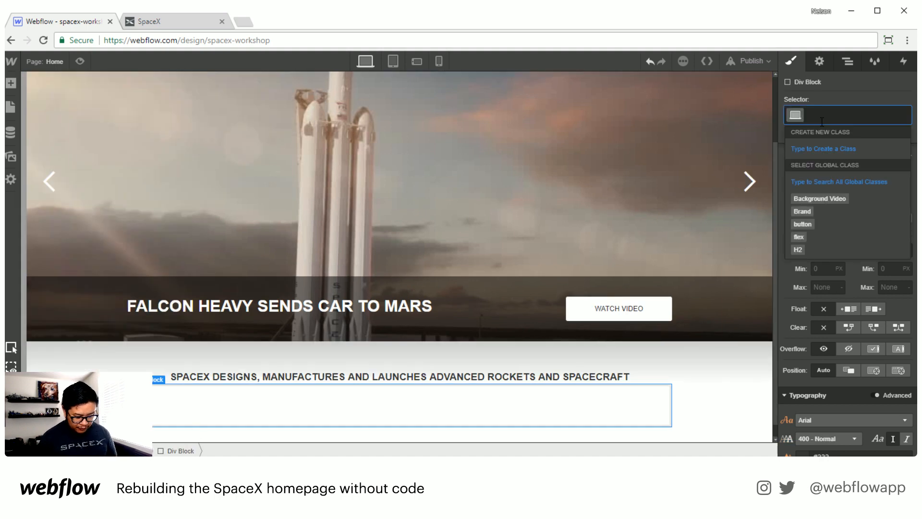
pyautogui.write('flex')
pyautogui.press('Return')
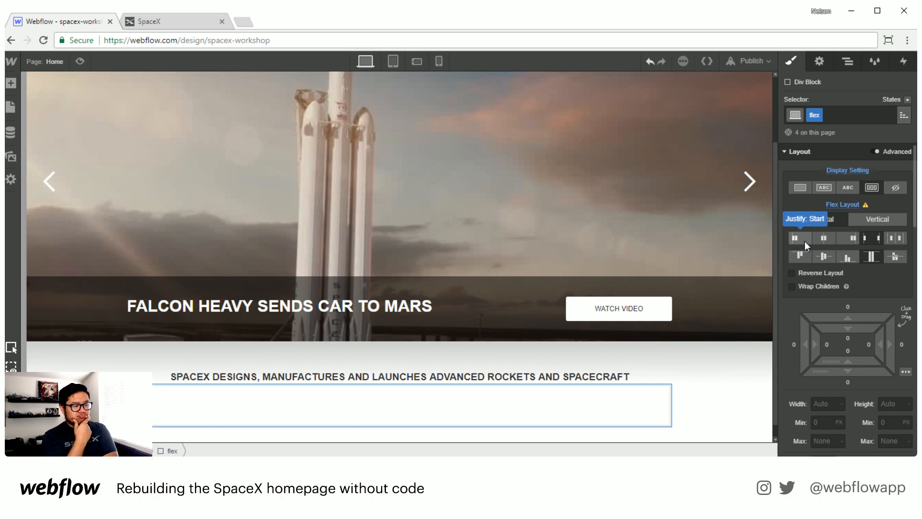
pyautogui.click(867, 235)
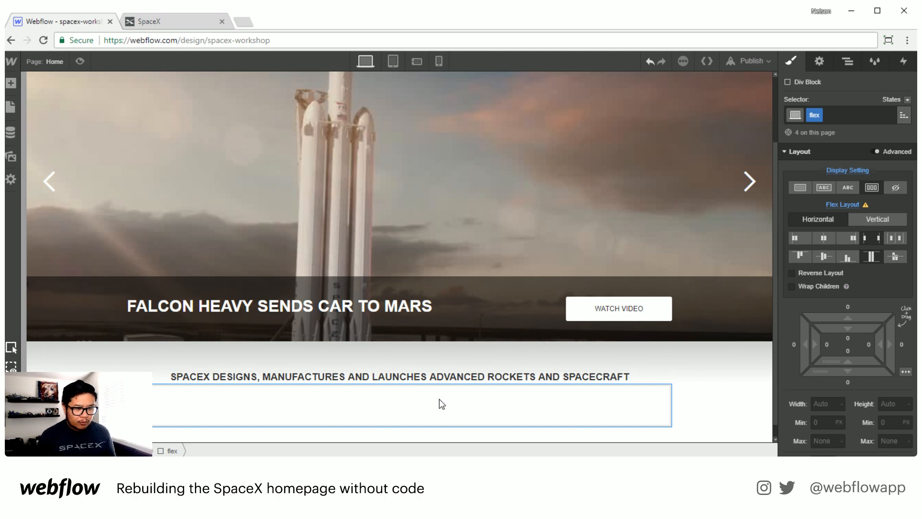
# Step: Give the heading an 80 px bottom margin
pyautogui.click(483, 376)
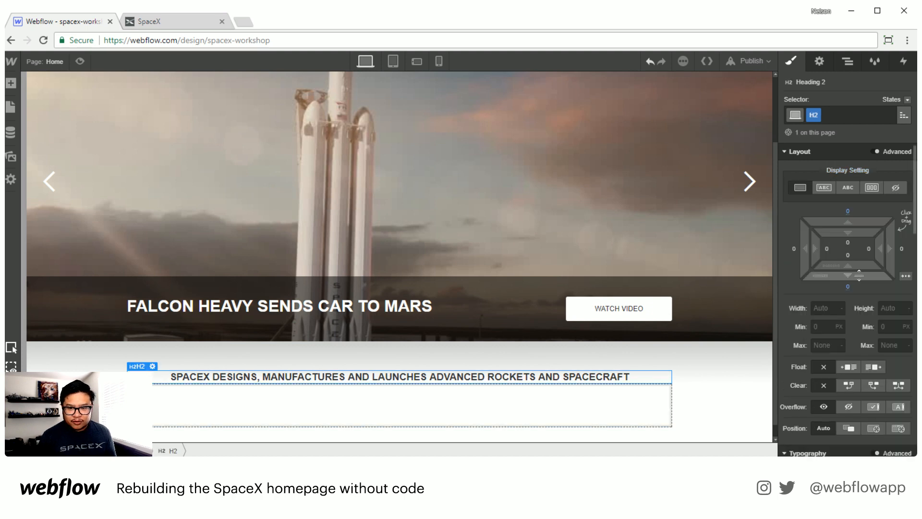
pyautogui.moveTo(847, 275); pyautogui.dragTo(868, 379)
pyautogui.scroll(-1, 511, 352)
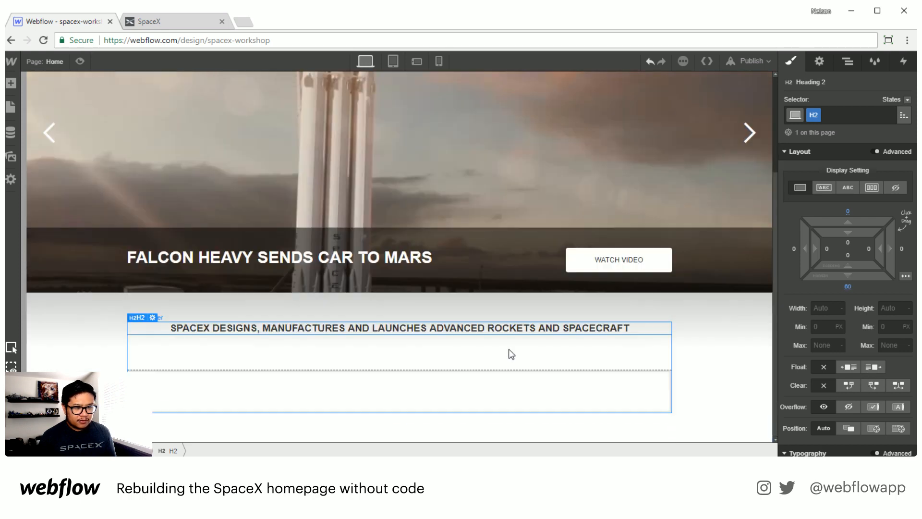
# Step: Add a Div Block inside the flex container below the tagline heading
pyautogui.click(353, 397)
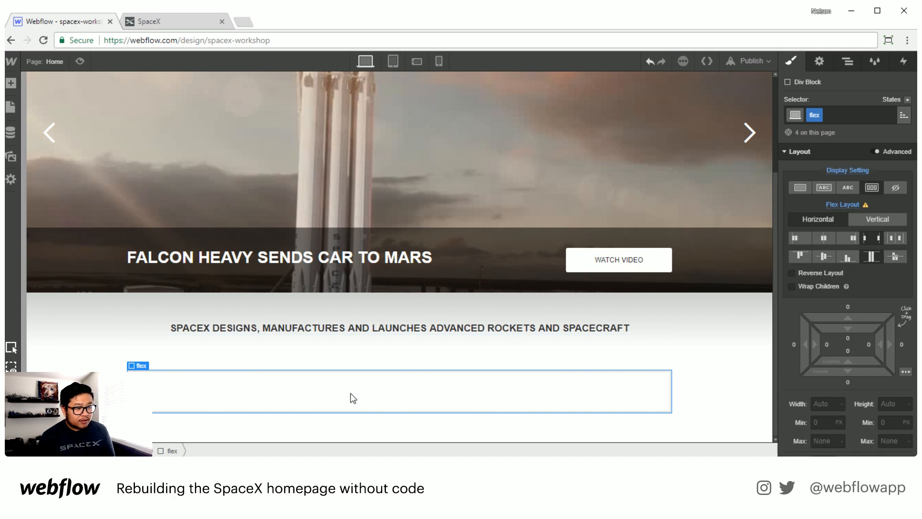
pyautogui.press('a')
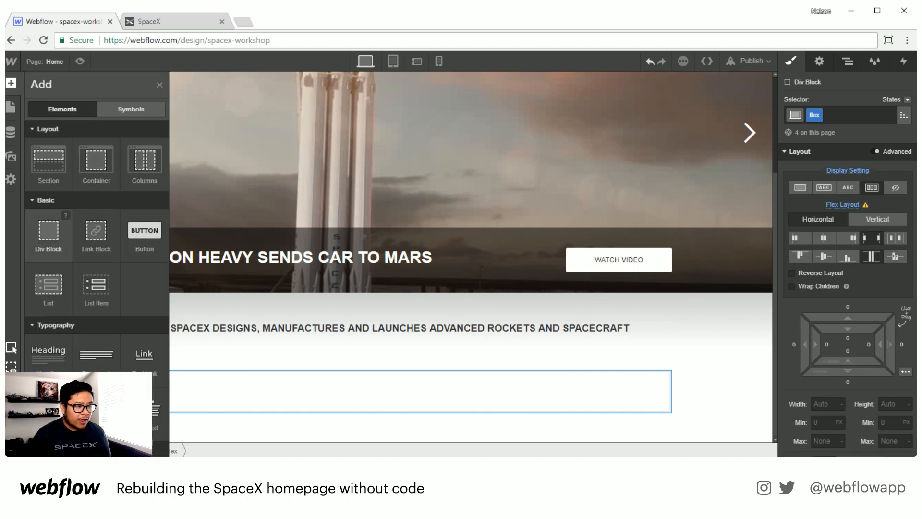
pyautogui.moveTo(47, 233); pyautogui.dragTo(207, 389)
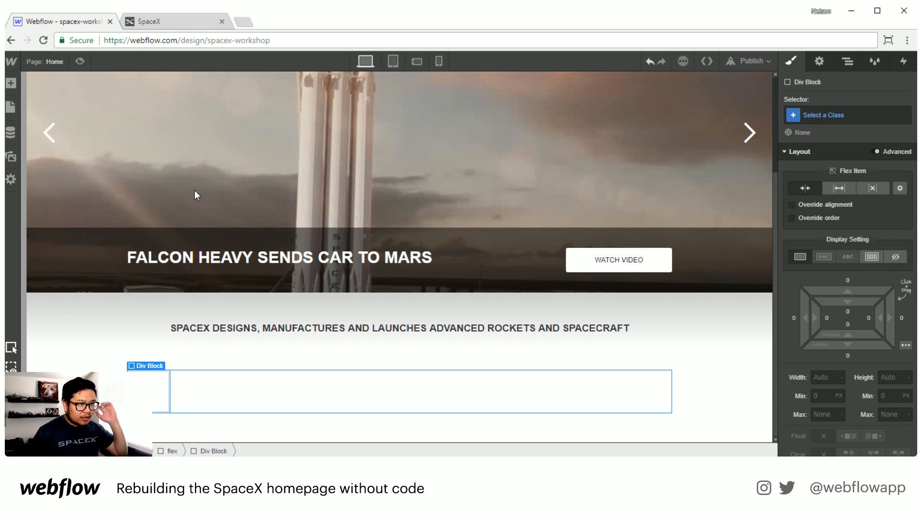
# Step: Examine the feature cards below the tagline on the live SpaceX homepage for reference
pyautogui.click(177, 22)
pyautogui.scroll(-4, 249, 408)
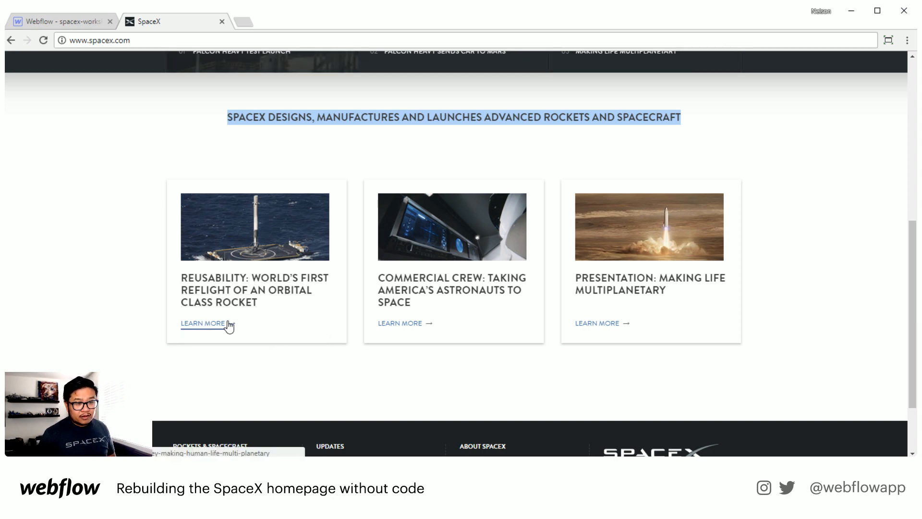
pyautogui.click(85, 20)
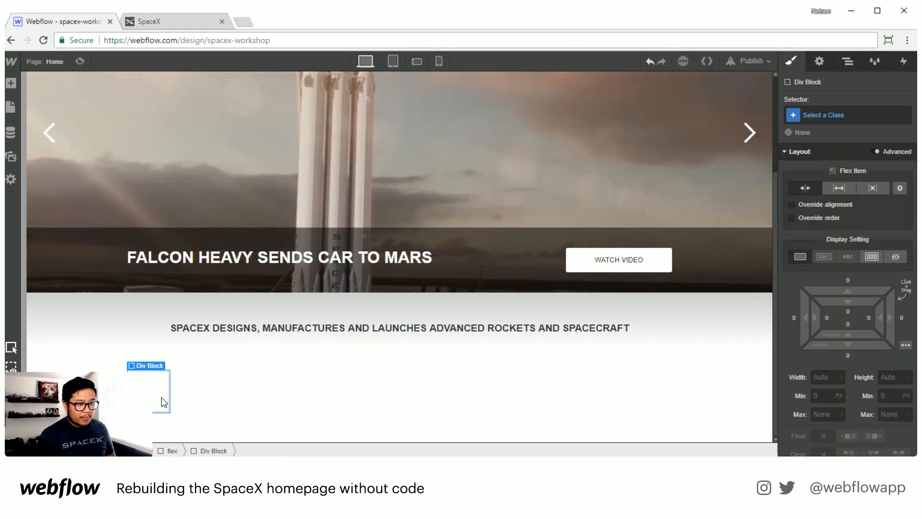
# Step: Create a class named card for the new Div Block and give it 25 px padding on all sides
pyautogui.click(844, 112)
pyautogui.write('card')
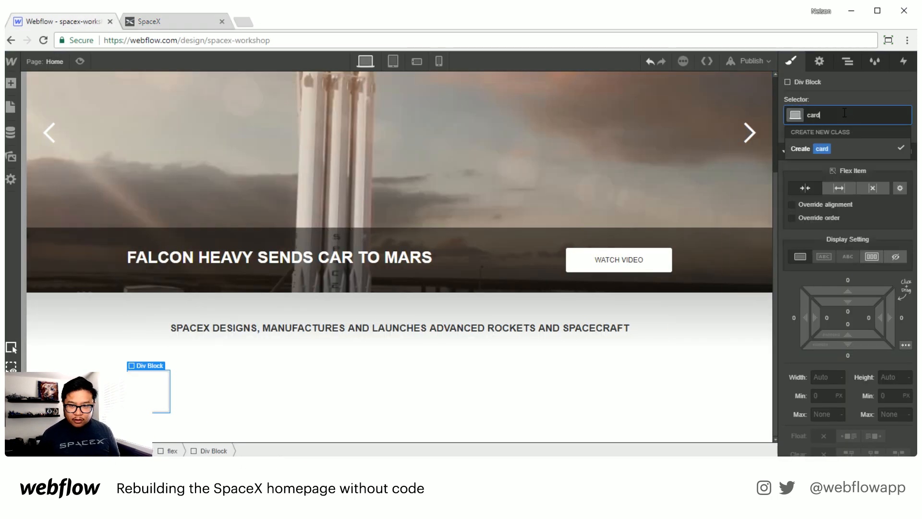
pyautogui.press('Return')
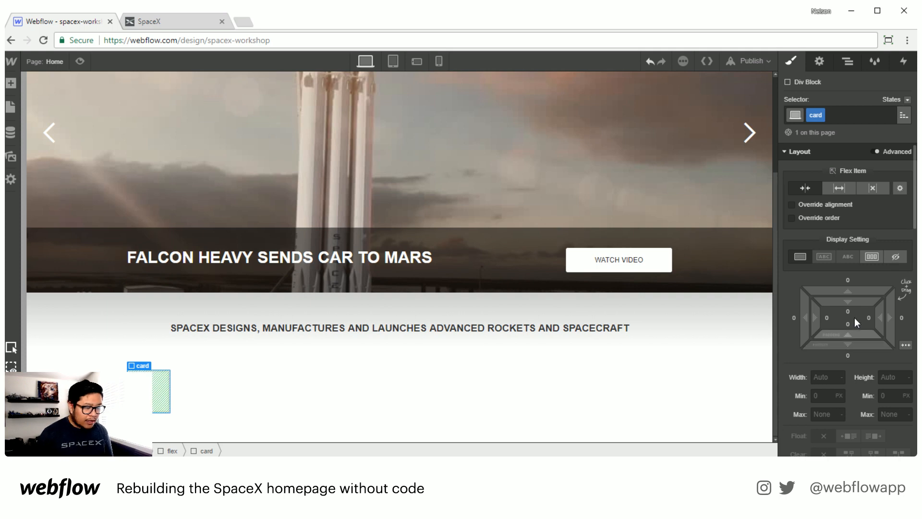
pyautogui.moveTo(859, 302); pyautogui.dragTo(869, 341)
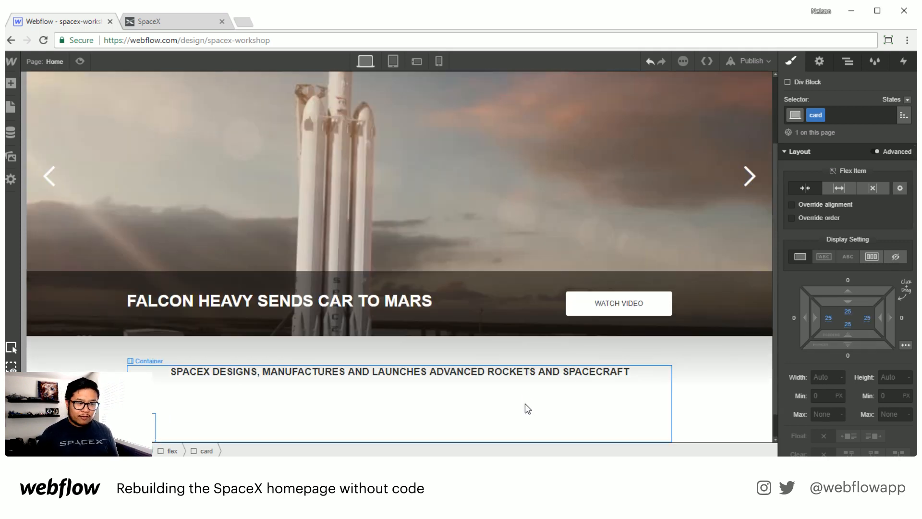
# Step: Add an outer glow box shadow to the card in black at 10% opacity with a 135° angle
pyautogui.scroll(-1, 526, 409)
pyautogui.scroll(-6, 848, 373)
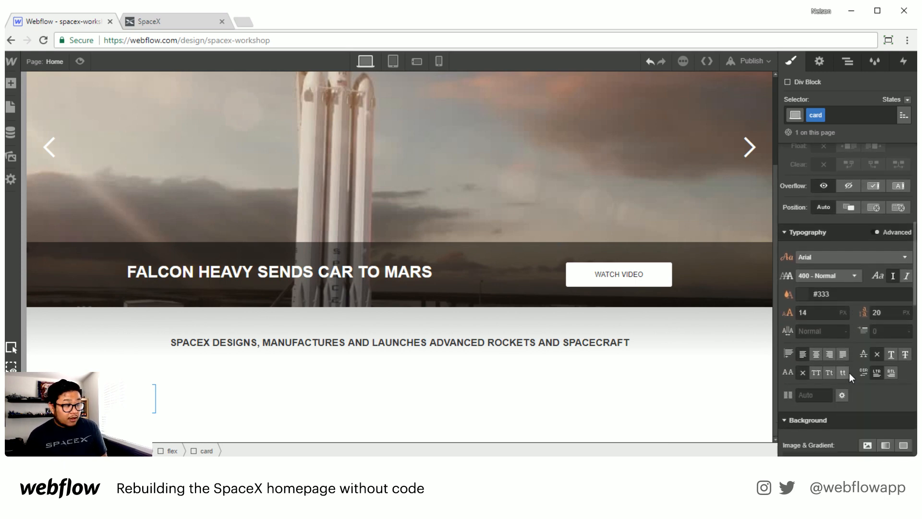
pyautogui.scroll(-6, 849, 373)
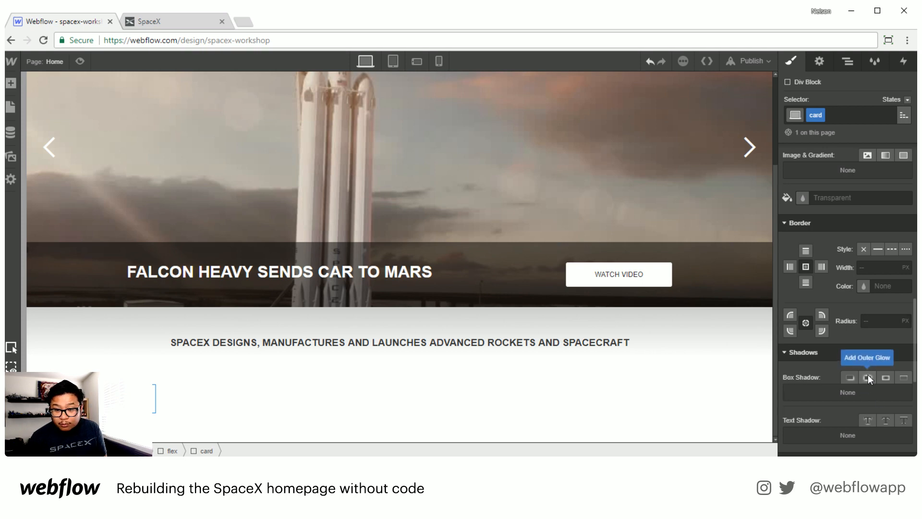
pyautogui.click(868, 378)
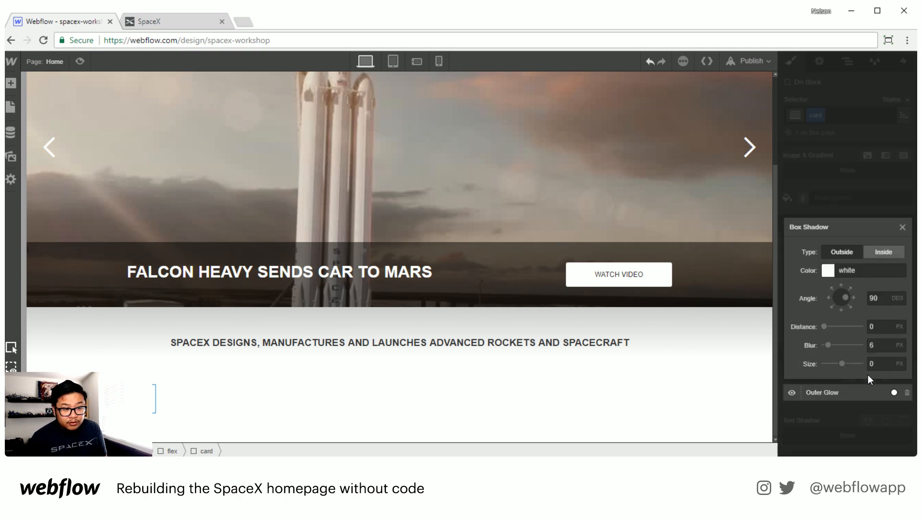
pyautogui.click(828, 273)
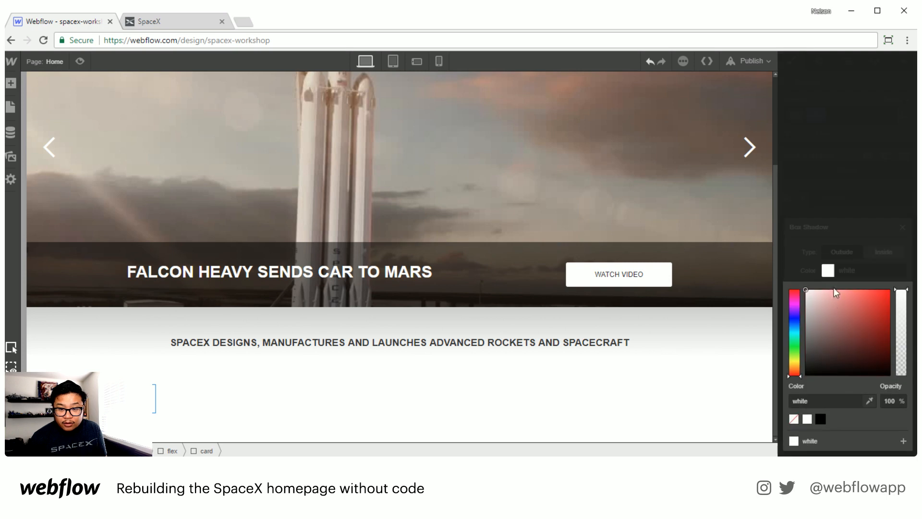
pyautogui.moveTo(834, 298); pyautogui.dragTo(787, 384)
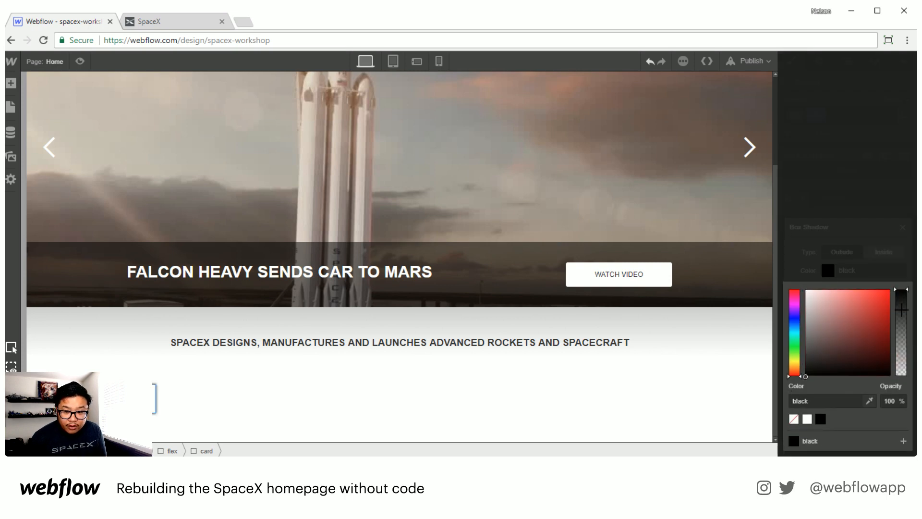
pyautogui.moveTo(901, 314); pyautogui.dragTo(901, 367)
pyautogui.click(886, 262)
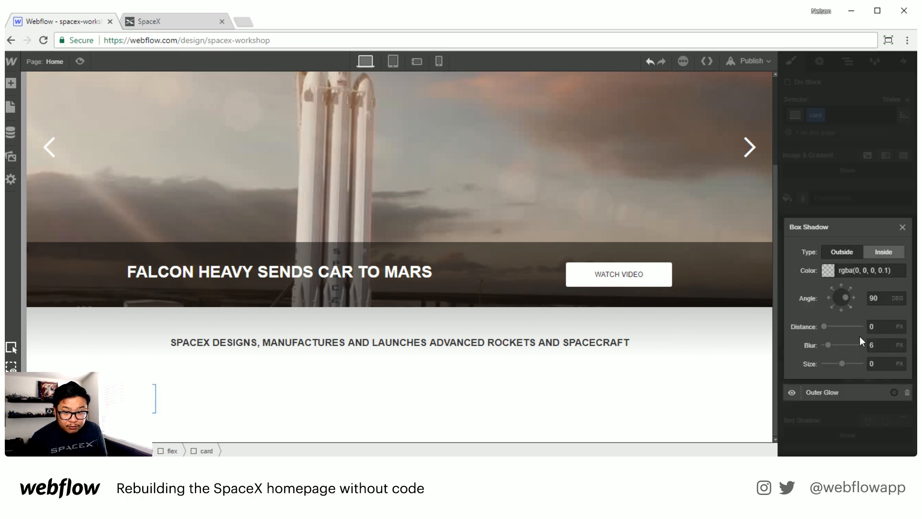
pyautogui.click(849, 304)
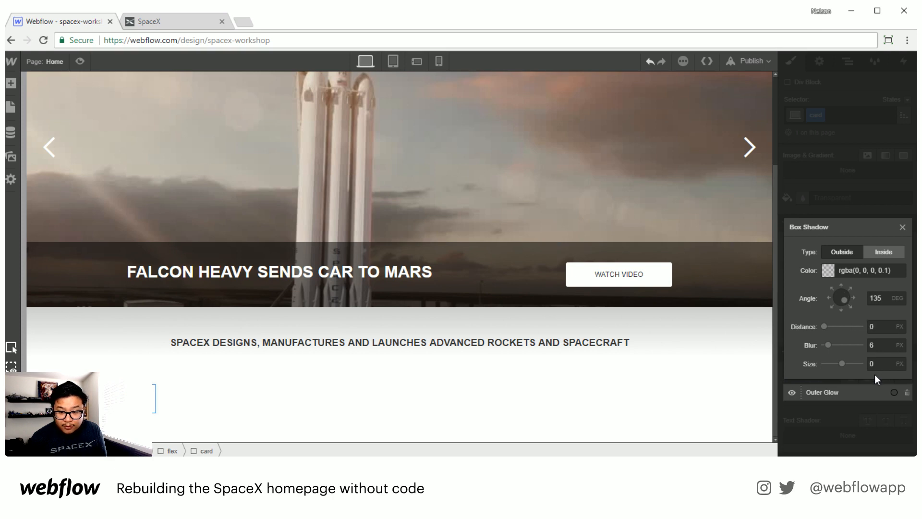
pyautogui.click(858, 423)
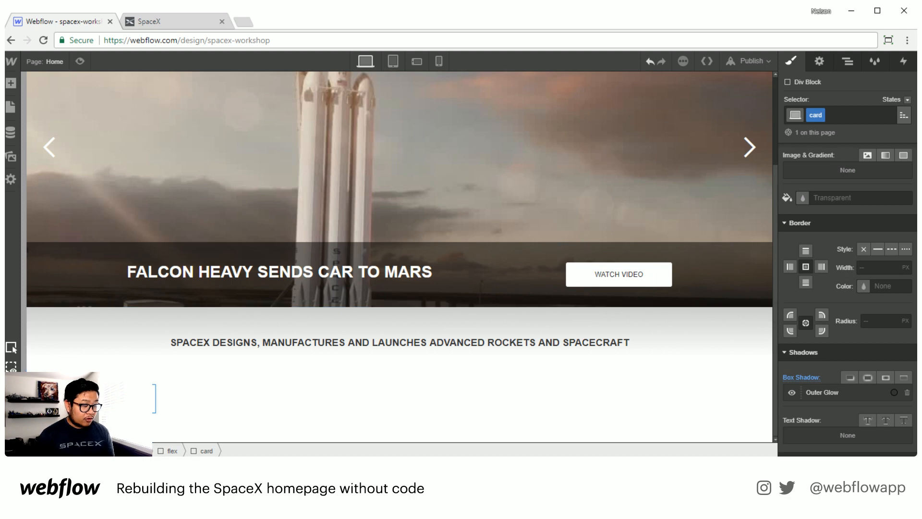
# Step: Add a Link Block inside the card
pyautogui.press('a')
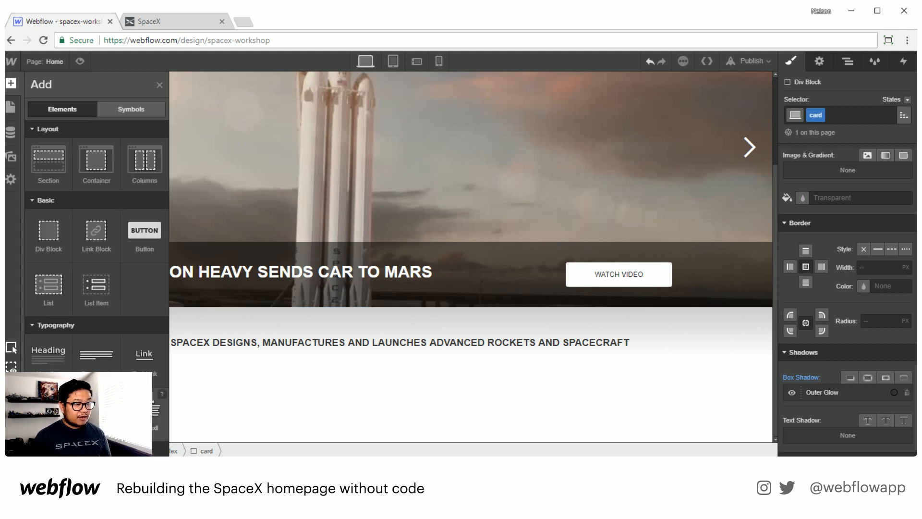
pyautogui.press('a')
pyautogui.press('a')
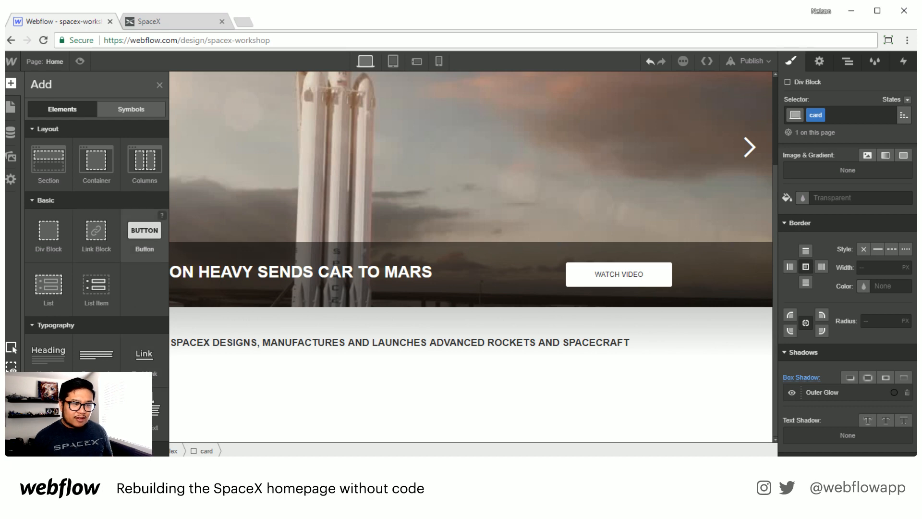
pyautogui.moveTo(96, 231); pyautogui.dragTo(850, 416)
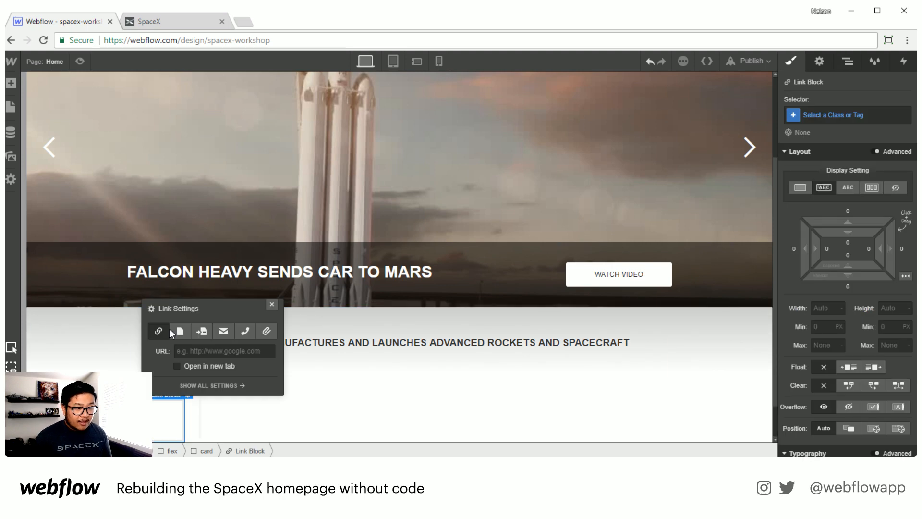
pyautogui.click(272, 303)
# Step: Place the rocket landing image from the Assets inside the link block
pyautogui.scroll(-1, 211, 374)
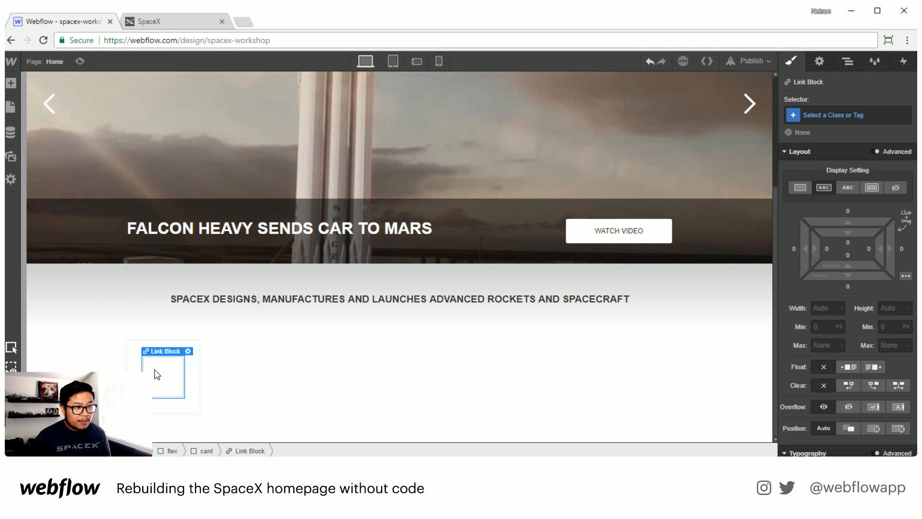
pyautogui.press('a')
pyautogui.press('a')
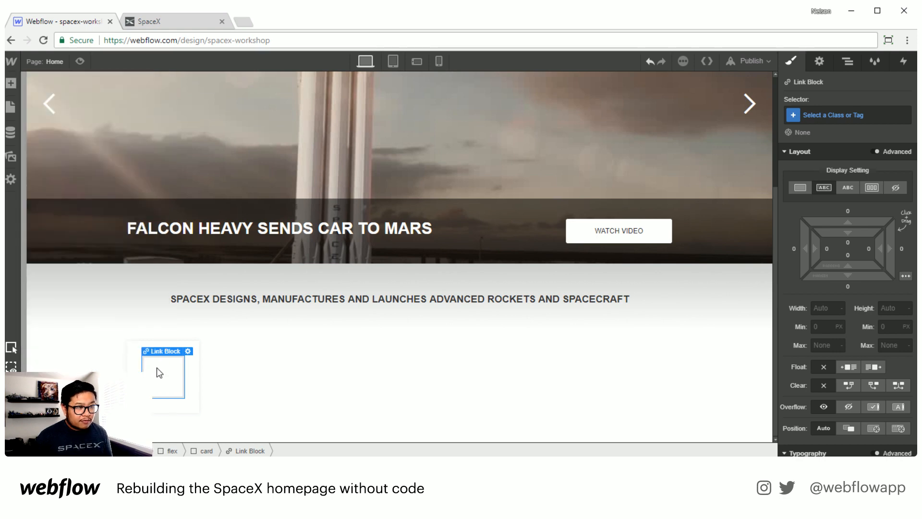
pyautogui.click(11, 157)
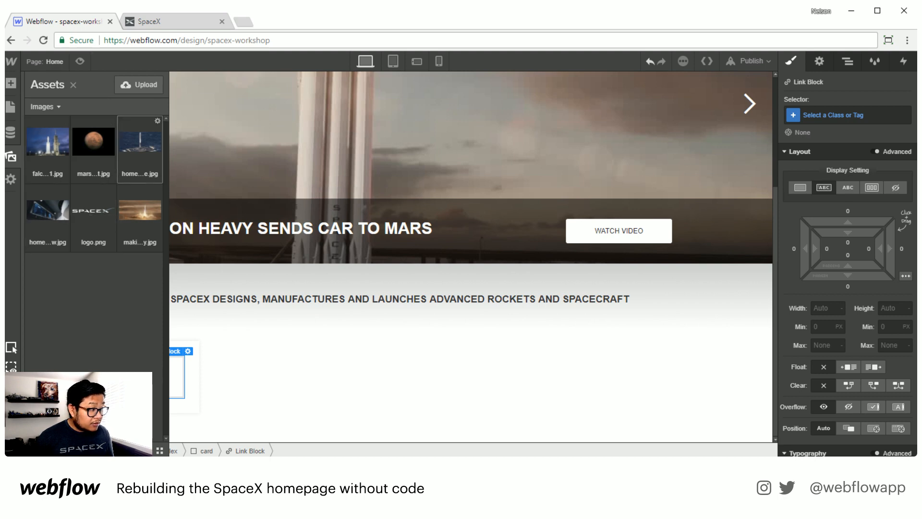
pyautogui.moveTo(140, 144); pyautogui.dragTo(166, 365)
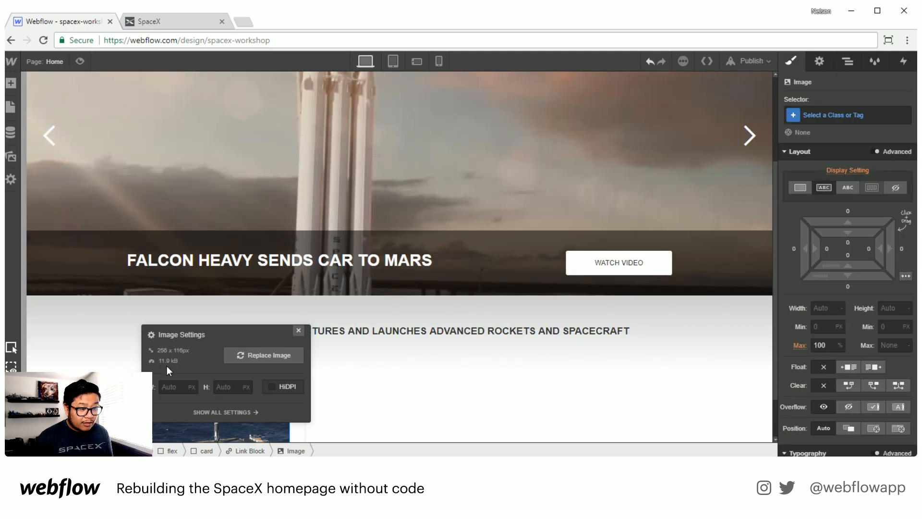
pyautogui.click(298, 331)
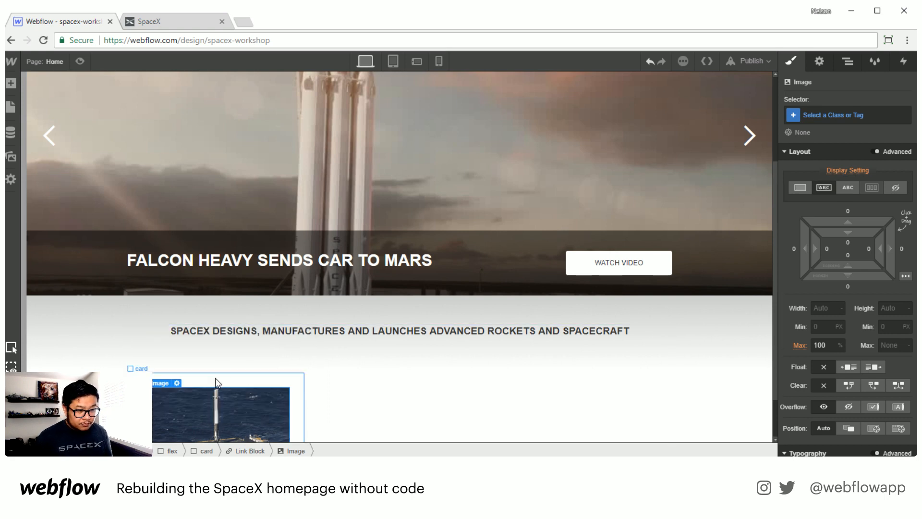
# Step: Give the link block a new class named card image with a 20 px bottom margin
pyautogui.scroll(-1, 217, 373)
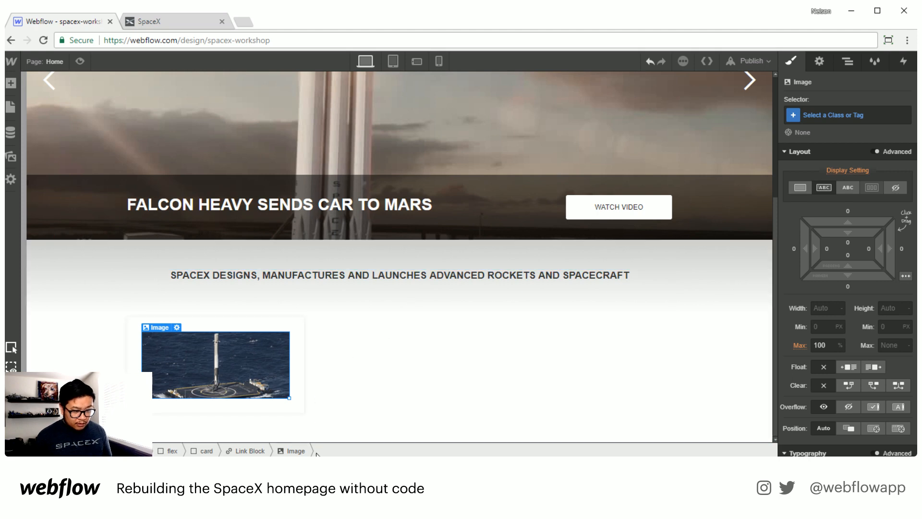
pyautogui.click(246, 452)
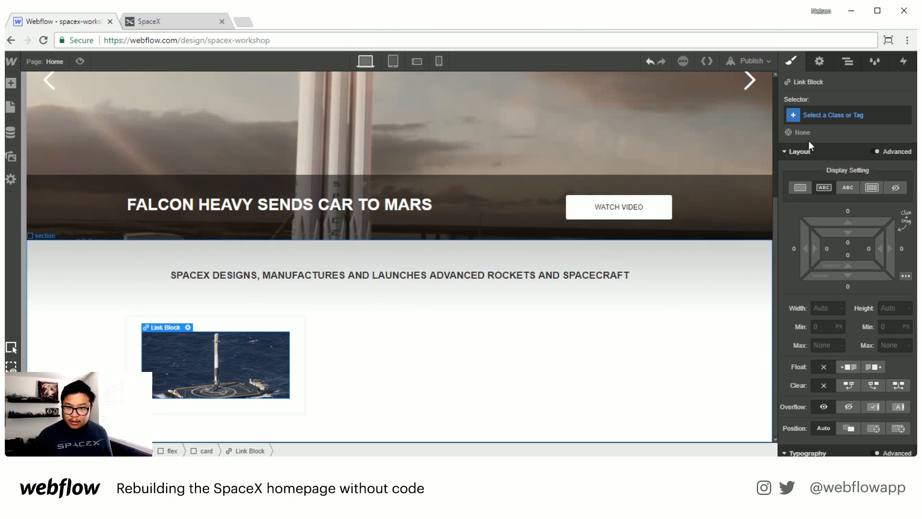
pyautogui.click(833, 111)
pyautogui.write('carad')
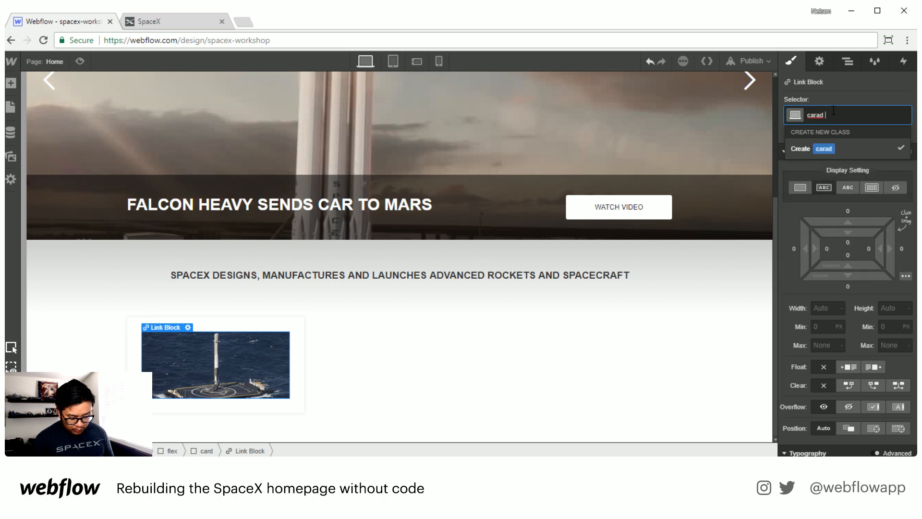
pyautogui.write(' img')
pyautogui.doubleClick(818, 116)
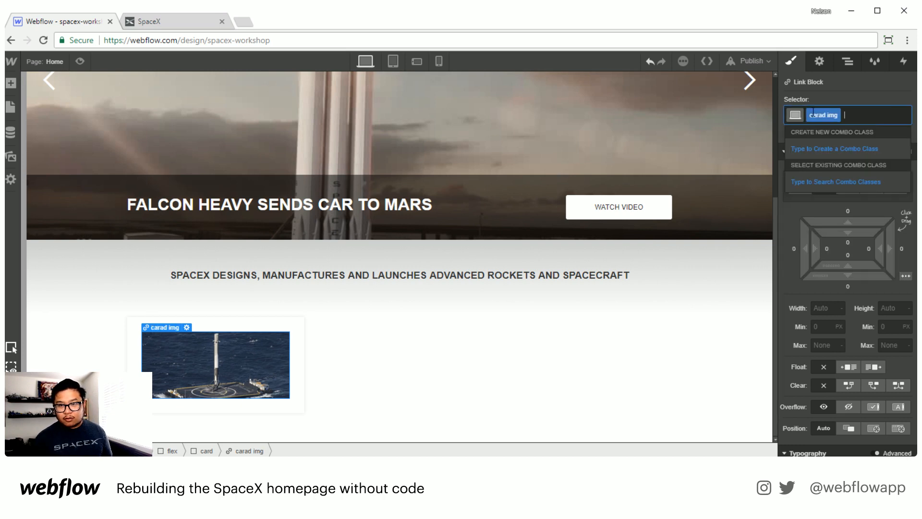
pyautogui.write('card im')
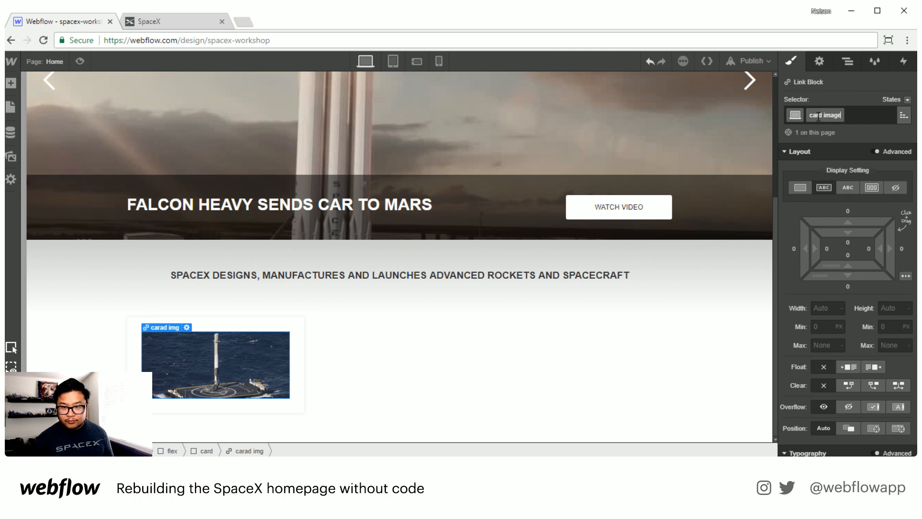
pyautogui.press('Return')
pyautogui.scroll(-2, 867, 353)
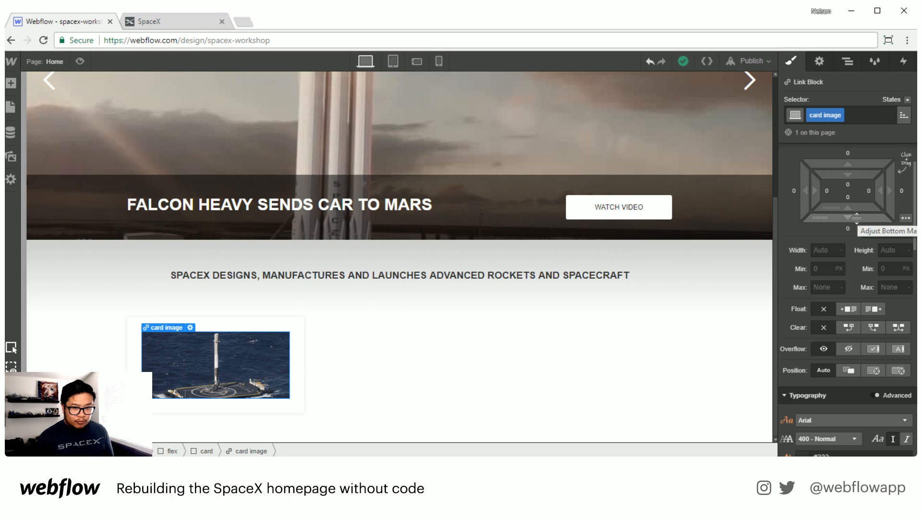
pyautogui.moveTo(856, 218); pyautogui.dragTo(854, 253)
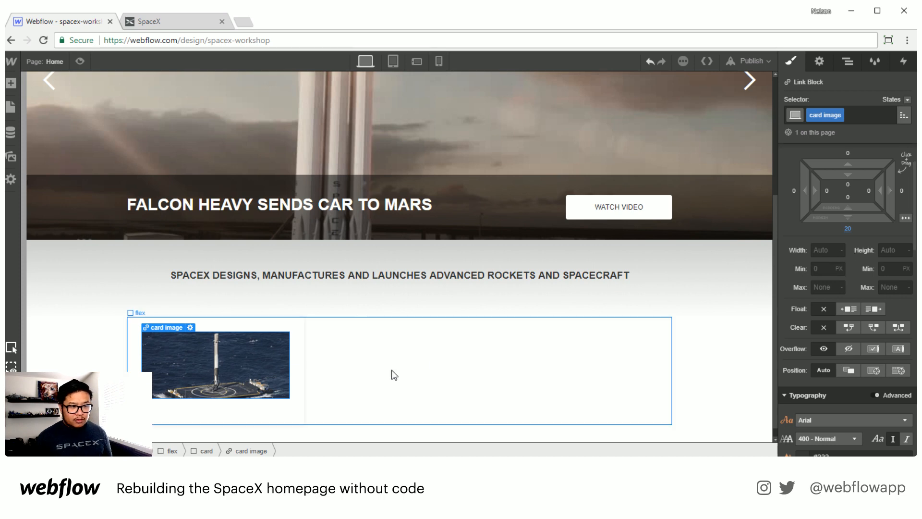
# Step: Add a Text Link inside the card after the image and select it
pyautogui.click(218, 417)
pyautogui.press('a')
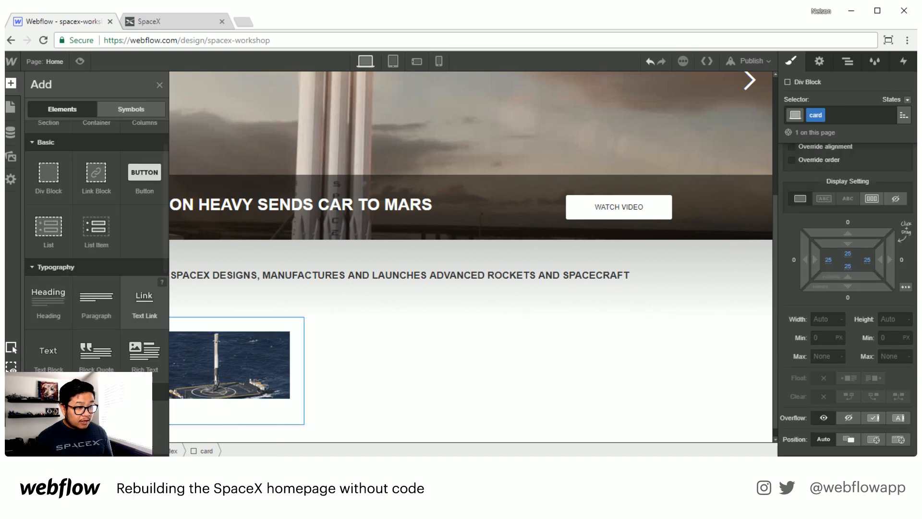
pyautogui.moveTo(144, 302); pyautogui.dragTo(300, 382)
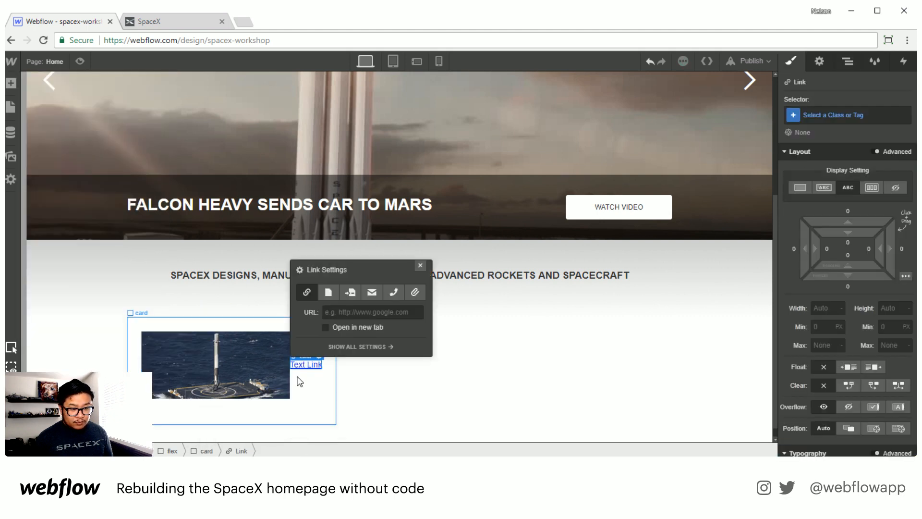
pyautogui.click(316, 411)
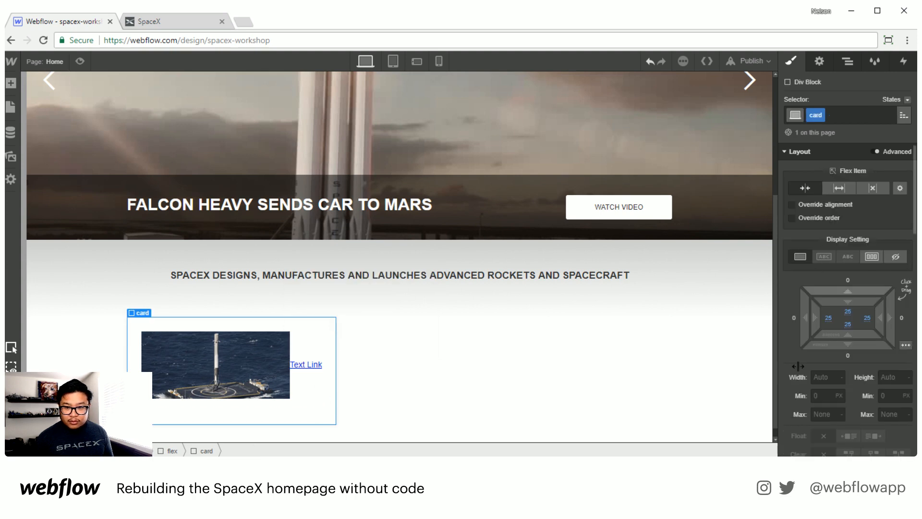
pyautogui.click(307, 365)
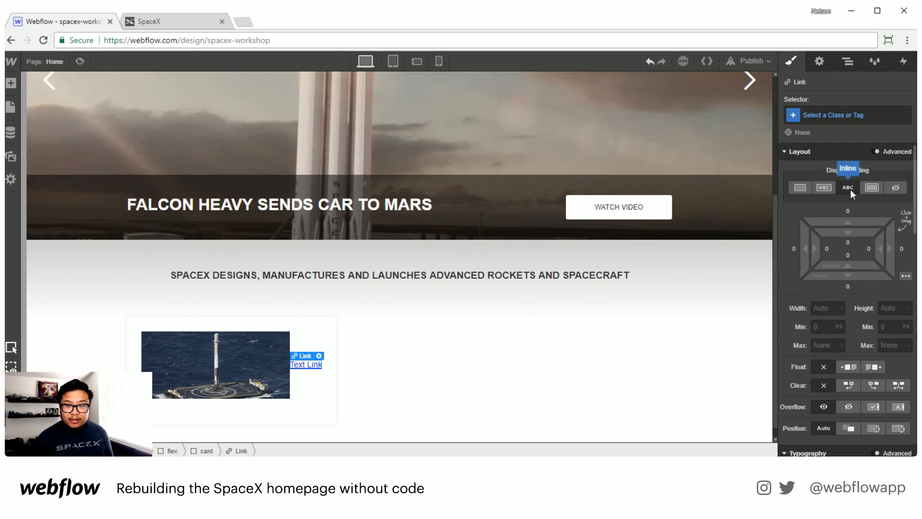
# Step: Set the text link to block display and give it a new class named card link
pyautogui.click(806, 188)
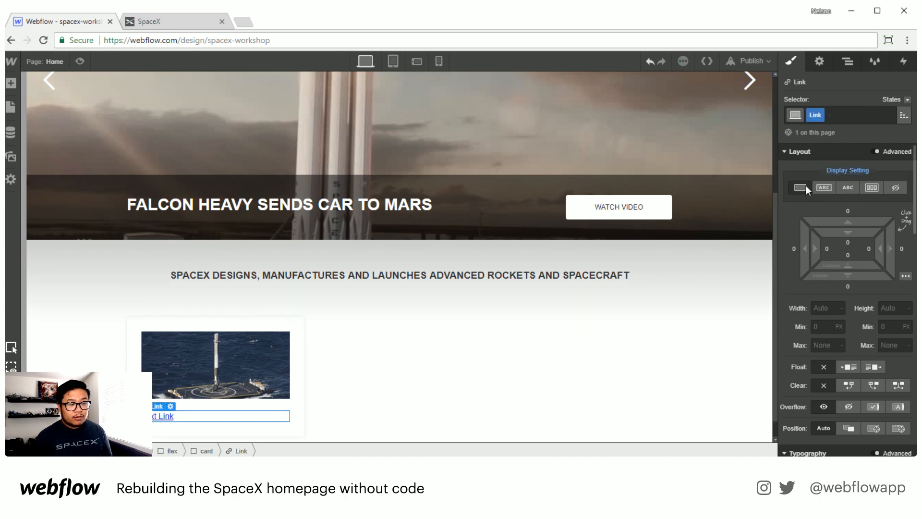
pyautogui.doubleClick(812, 115)
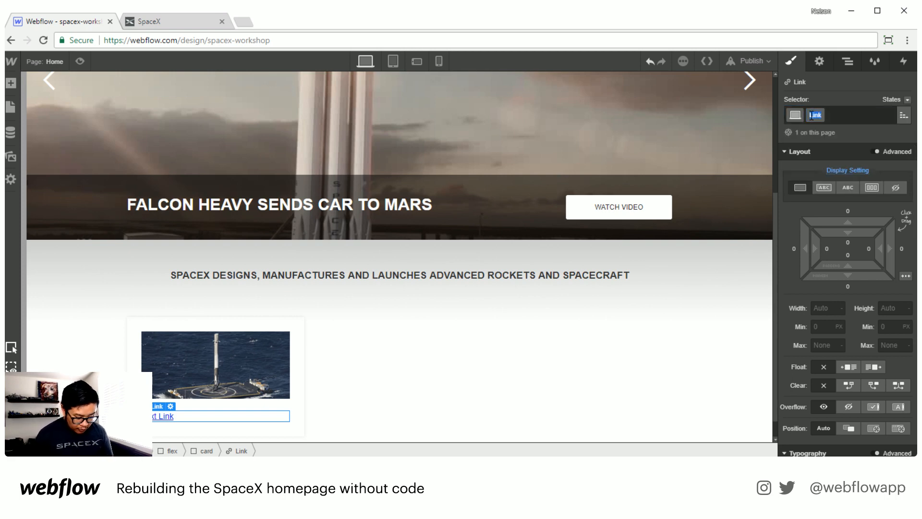
pyautogui.write('card link')
pyautogui.press('Return')
# Step: Set the card link's text color to #222
pyautogui.scroll(-2, 858, 344)
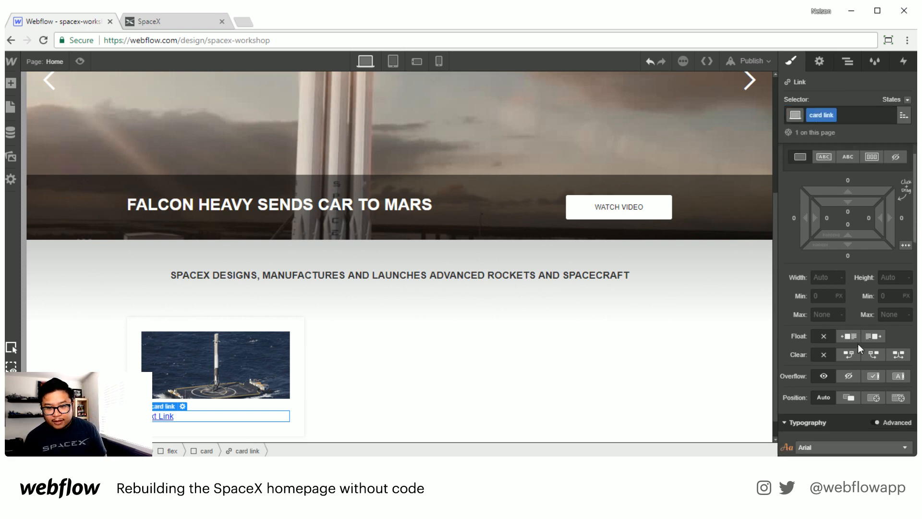
pyautogui.scroll(-4, 857, 344)
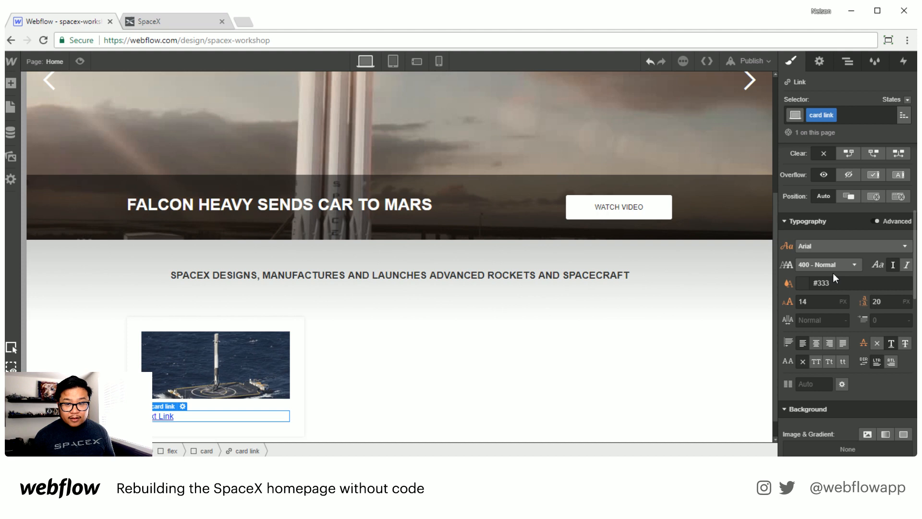
pyautogui.click(802, 284)
pyautogui.click(847, 339)
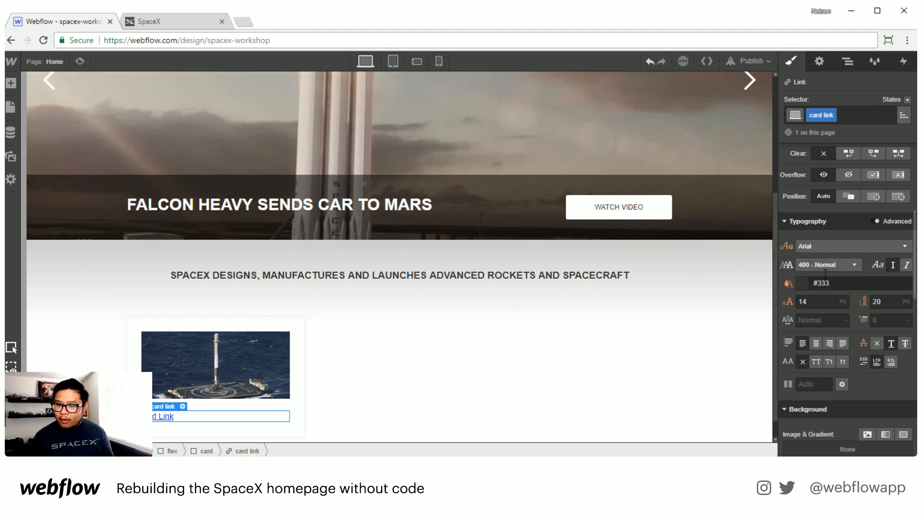
pyautogui.click(800, 283)
pyautogui.moveTo(825, 154)
pyautogui.mouseDown()
pyautogui.moveTo(831, 125)
pyautogui.moveTo(867, 156)
pyautogui.moveTo(808, 144)
pyautogui.moveTo(809, 163)
pyautogui.moveTo(824, 175)
pyautogui.moveTo(796, 166)
pyautogui.mouseUp()
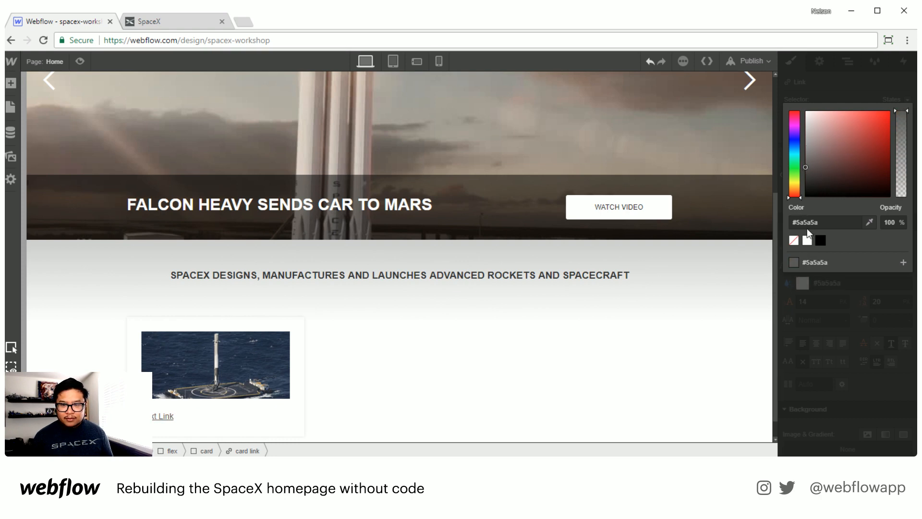
pyautogui.click(806, 222)
pyautogui.write('#222')
pyautogui.press('Return')
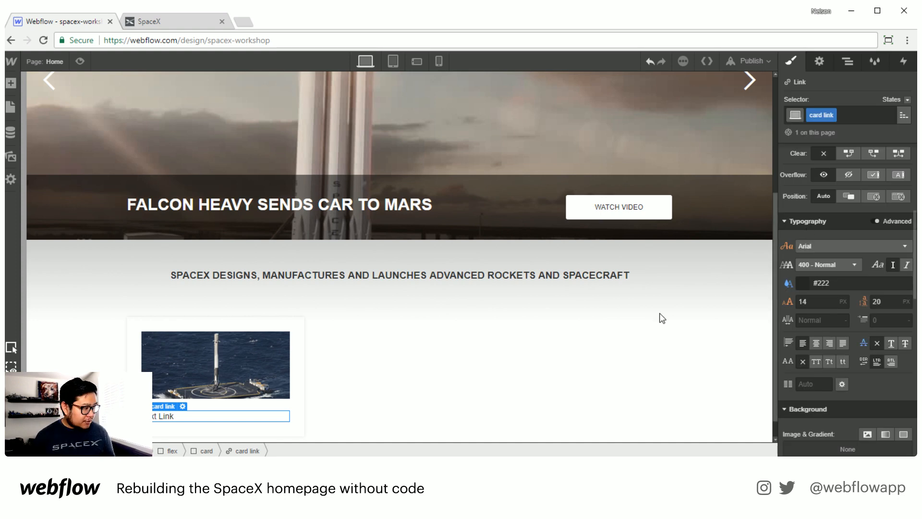
# Step: Copy the first card's headline from the SpaceX site and paste it as the card link's text
pyautogui.click(146, 19)
pyautogui.moveTo(177, 271); pyautogui.dragTo(259, 305)
pyautogui.hotkey('ctrl', 'c')
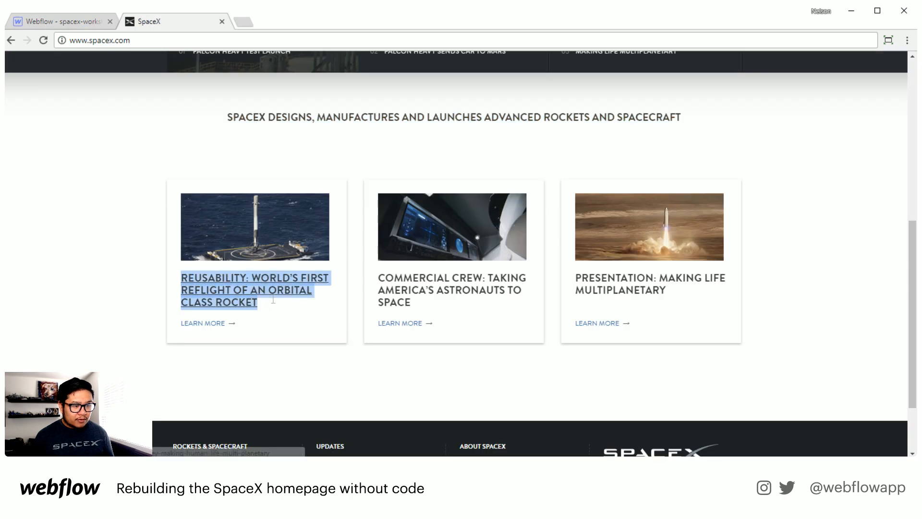
pyautogui.click(77, 21)
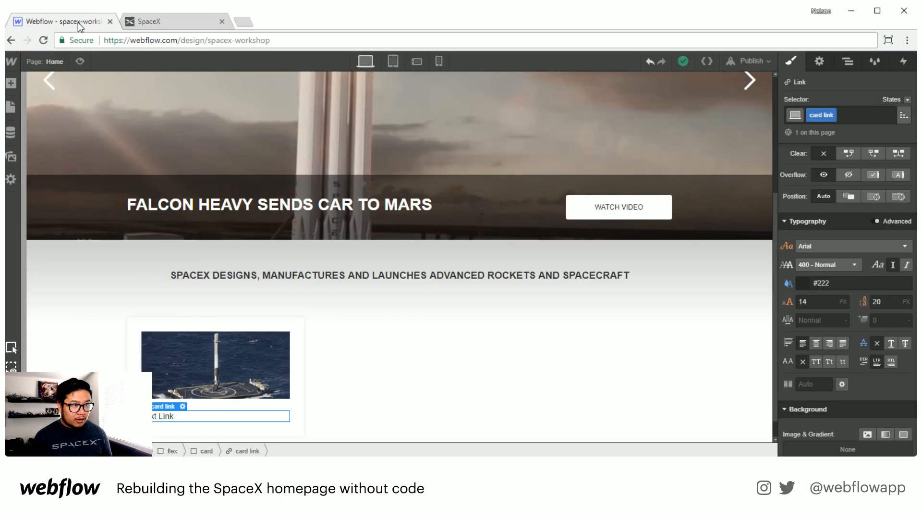
pyautogui.doubleClick(167, 414)
pyautogui.hotkey('ctrl', 'v')
pyautogui.press('Escape')
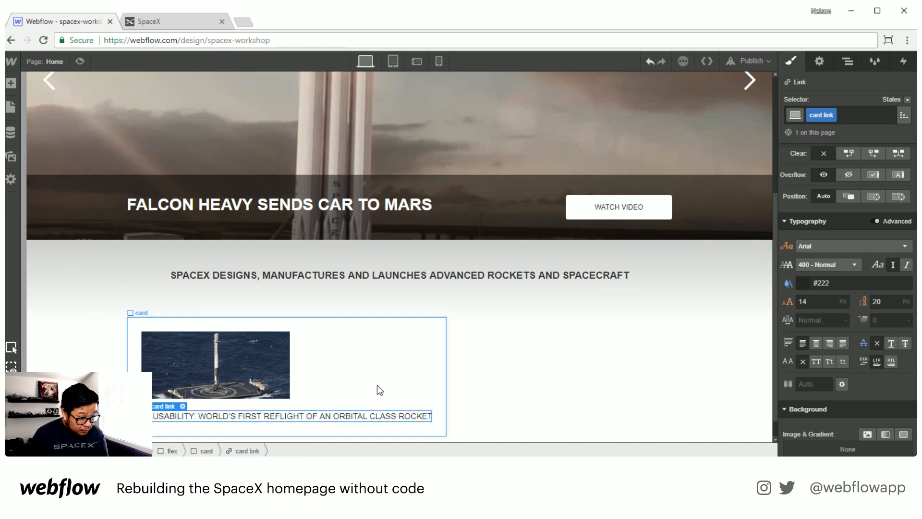
# Step: Give the card link a 20 px bottom margin
pyautogui.scroll(-1, 378, 389)
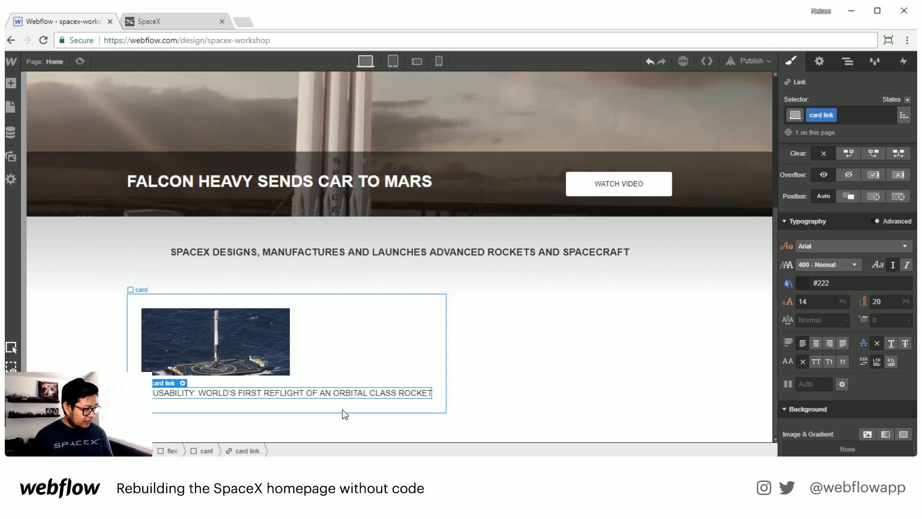
pyautogui.scroll(5, 826, 275)
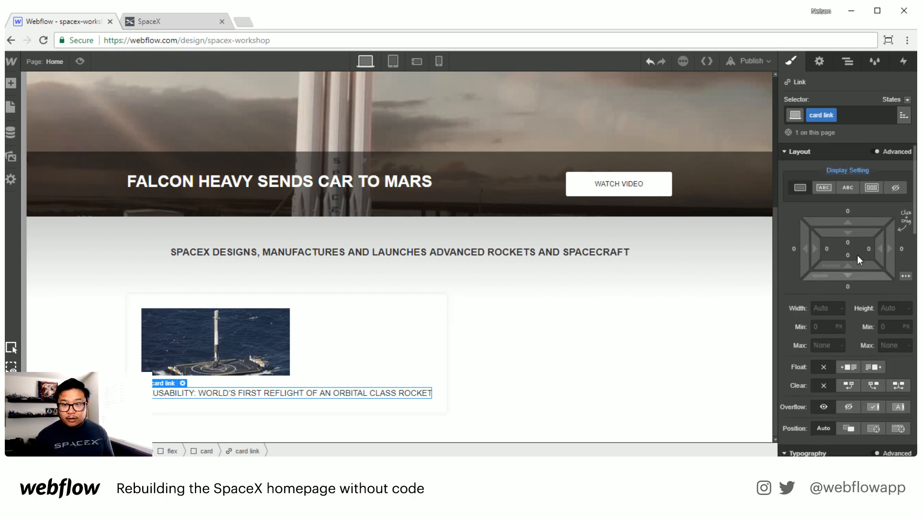
pyautogui.click(848, 285)
pyautogui.write('20')
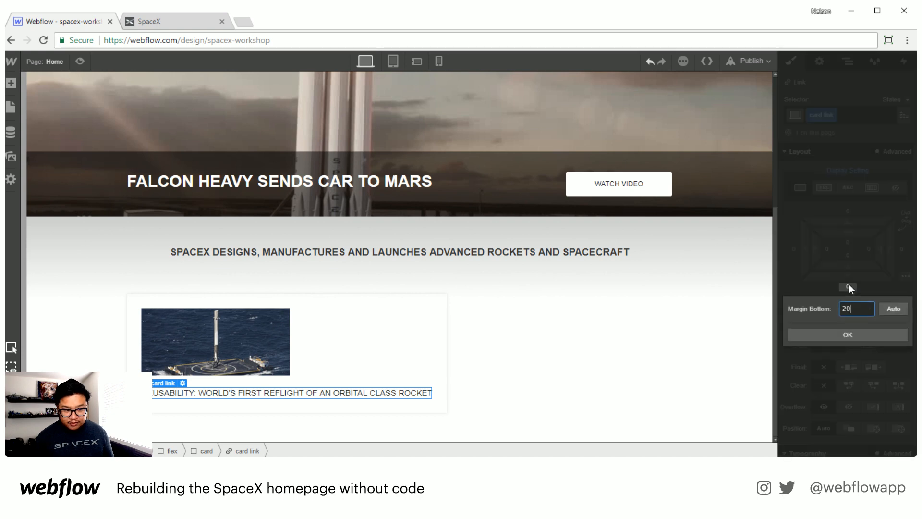
pyautogui.press('Return')
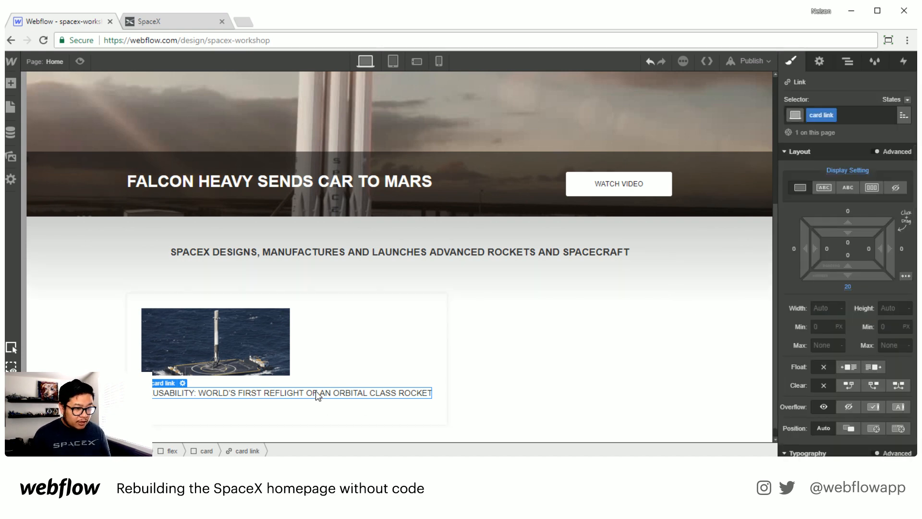
# Step: Add another Text Link below the headline and change its text to Learn More
pyautogui.press('a')
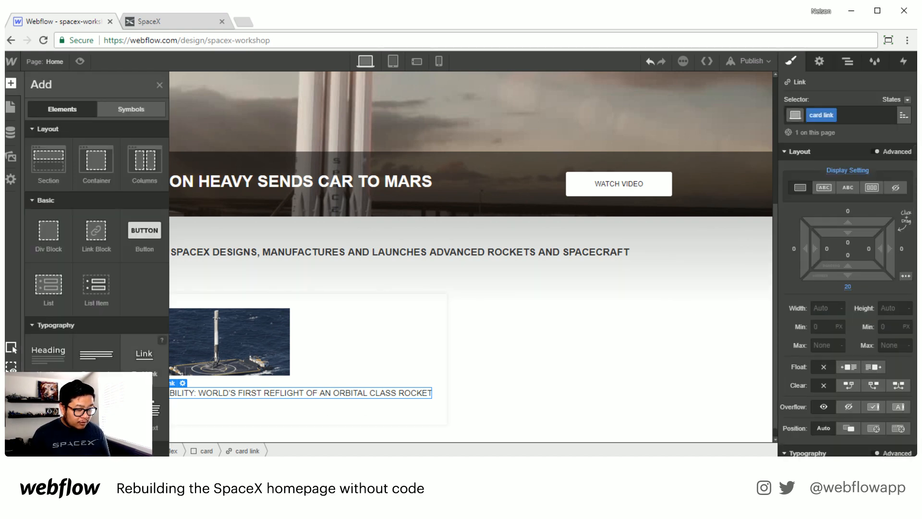
pyautogui.click(144, 353)
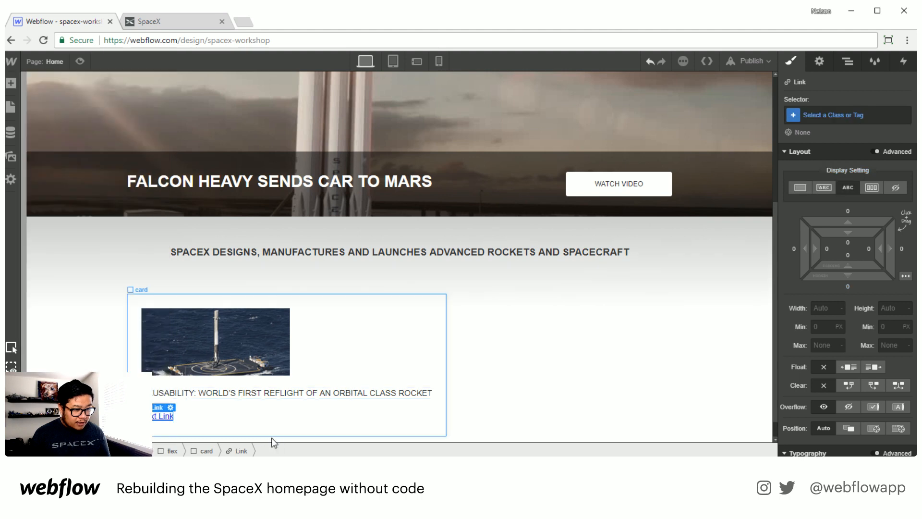
pyautogui.doubleClick(162, 416)
pyautogui.write('Learn M')
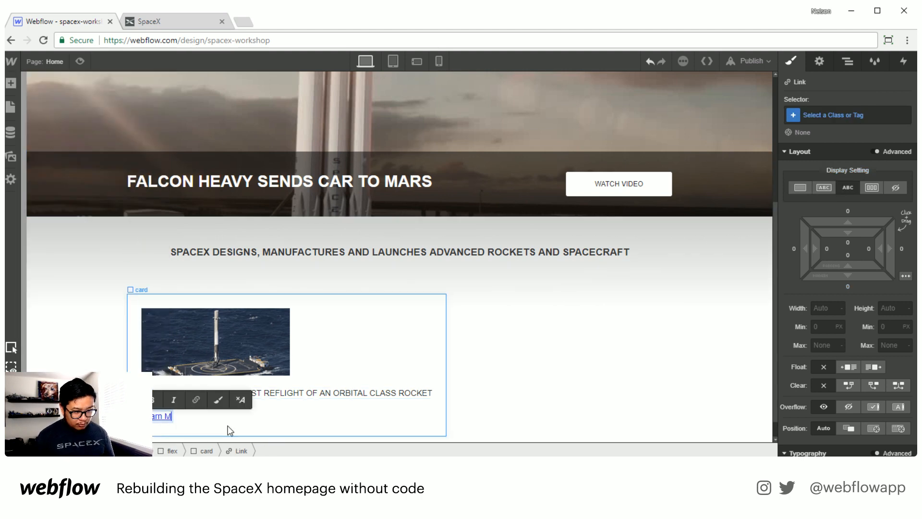
pyautogui.write('ore')
pyautogui.press('Escape')
# Step: Give the Learn More link a new class named card cta instead of card link
pyautogui.click(851, 116)
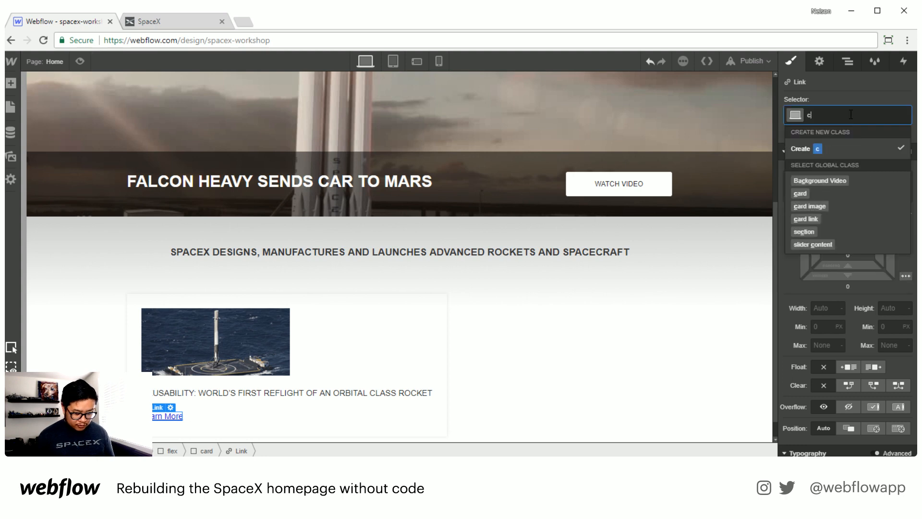
pyautogui.write('card')
pyautogui.press('Return')
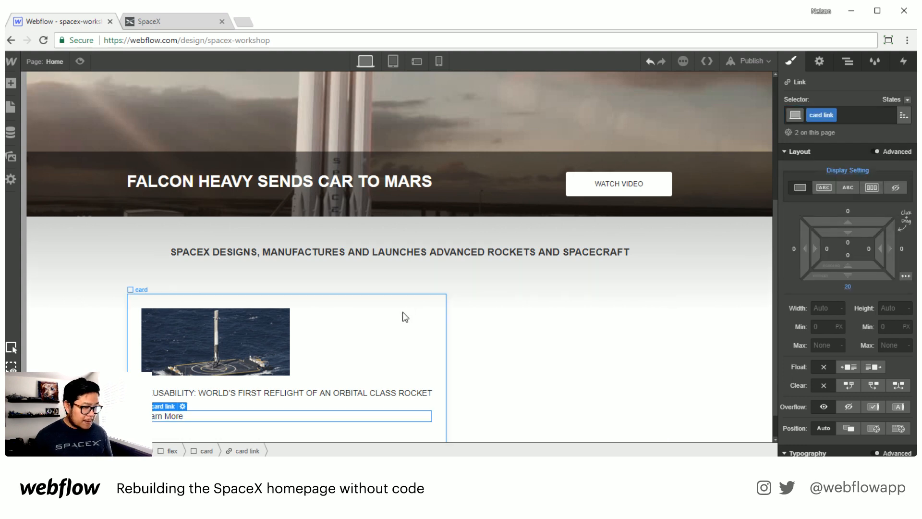
pyautogui.click(861, 114)
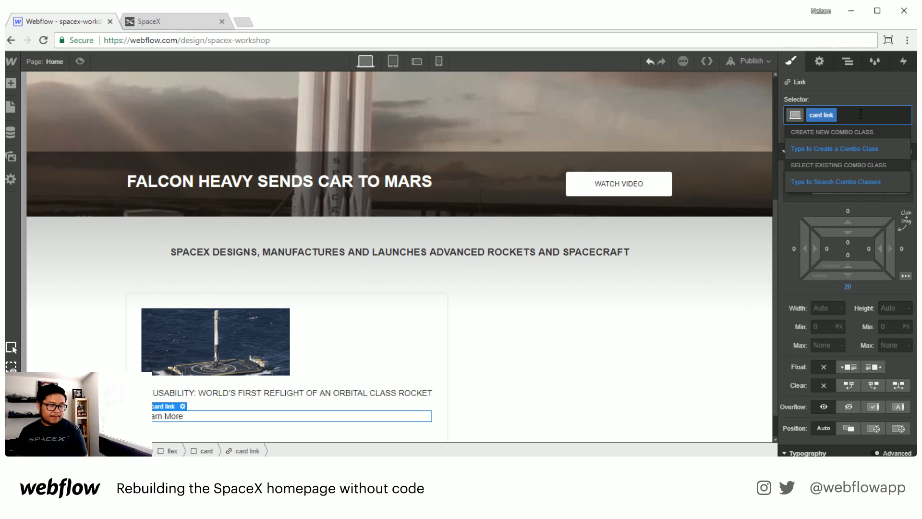
pyautogui.press('BackSpace')
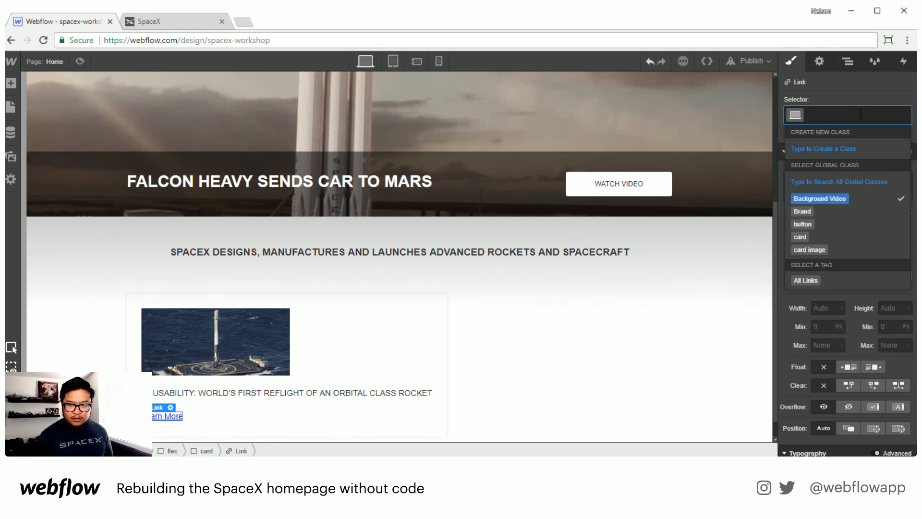
pyautogui.write('card cta')
pyautogui.press('Return')
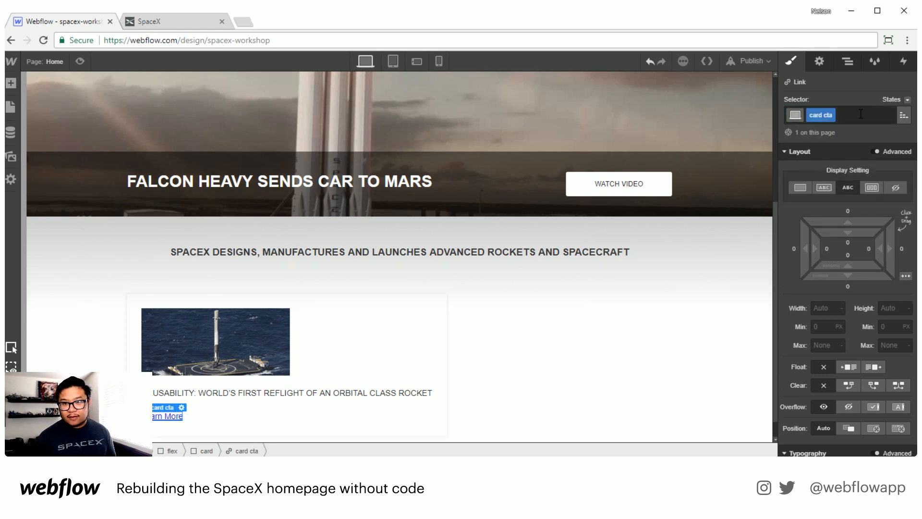
# Step: Set the card cta text color to #5f98be
pyautogui.scroll(-5, 859, 359)
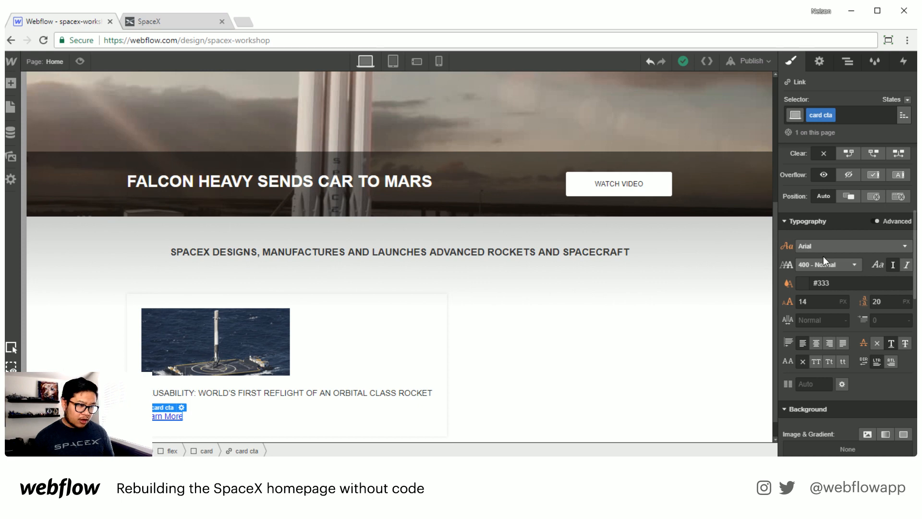
pyautogui.click(801, 283)
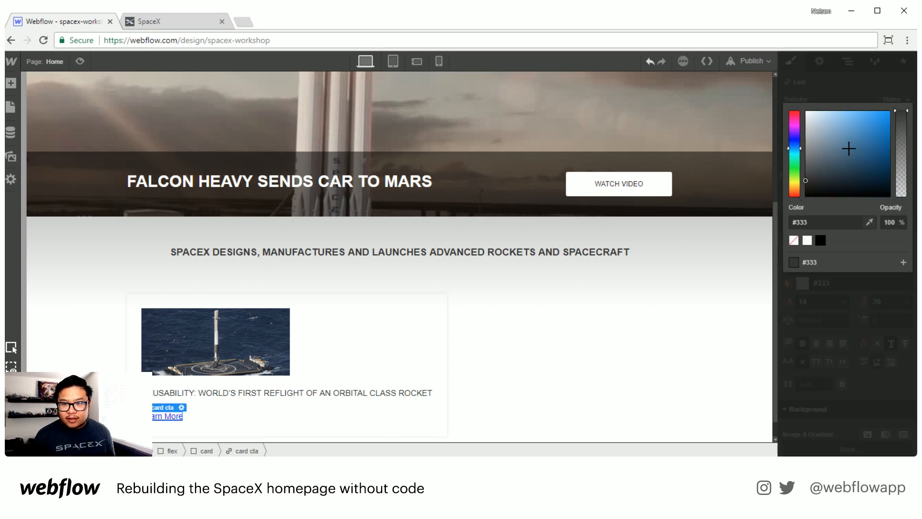
pyautogui.moveTo(848, 149)
pyautogui.mouseDown()
pyautogui.moveTo(849, 109)
pyautogui.moveTo(856, 140)
pyautogui.moveTo(854, 126)
pyautogui.moveTo(848, 132)
pyautogui.mouseUp()
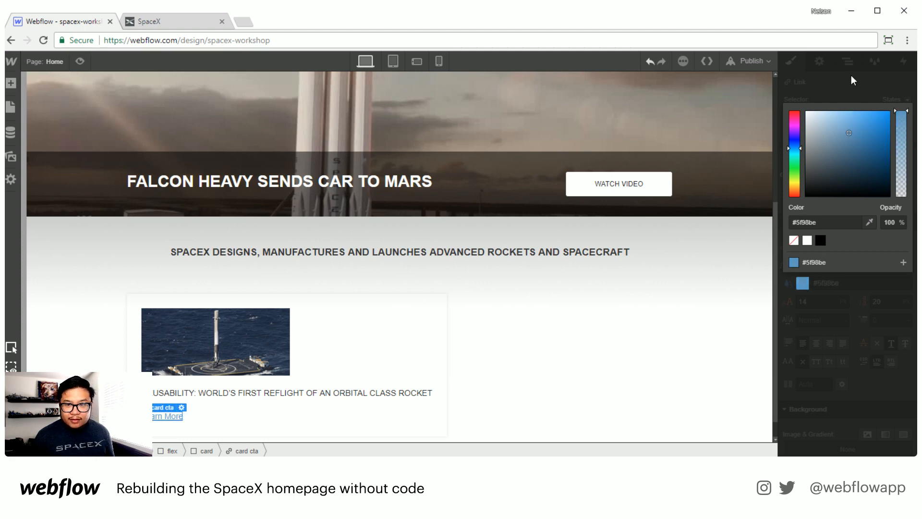
pyautogui.click(853, 80)
# Step: Set the card cta font size to 12 px and line height to 18 px
pyautogui.doubleClick(824, 300)
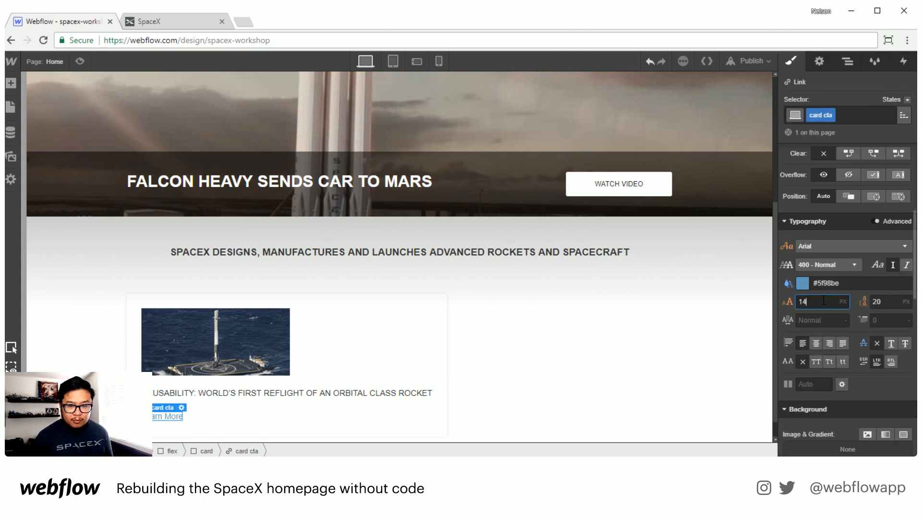
pyautogui.write('11')
pyautogui.press('Up')
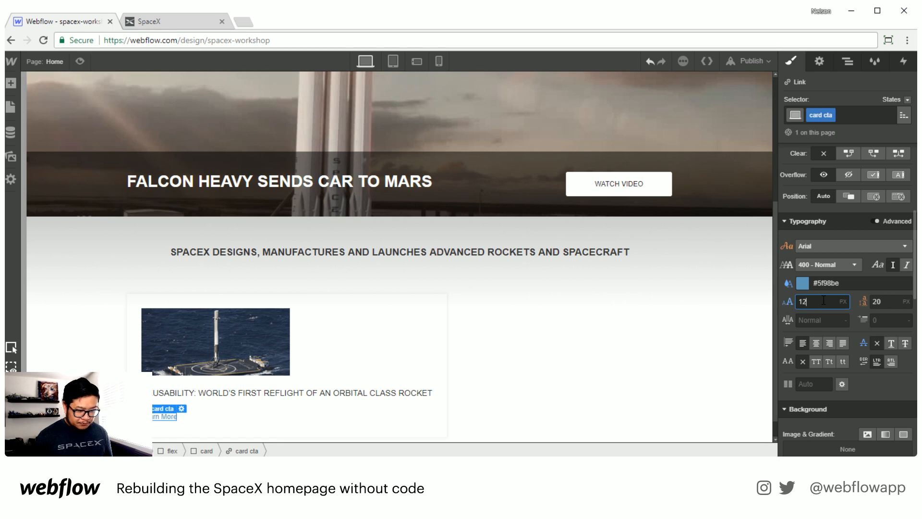
pyautogui.press('Tab')
pyautogui.press('Down')
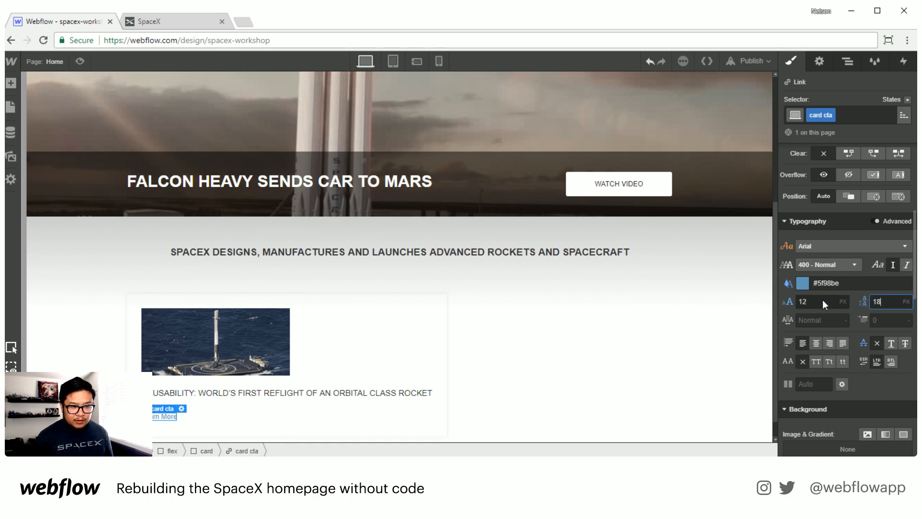
# Step: Make the card link headline 700 Bold with a 16 px font size and 22 px line height
pyautogui.click(315, 395)
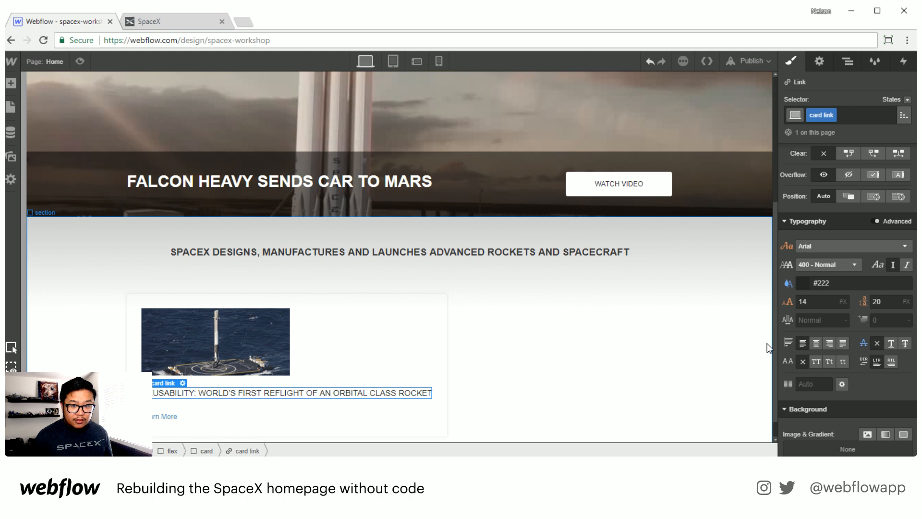
pyautogui.click(822, 264)
pyautogui.click(817, 342)
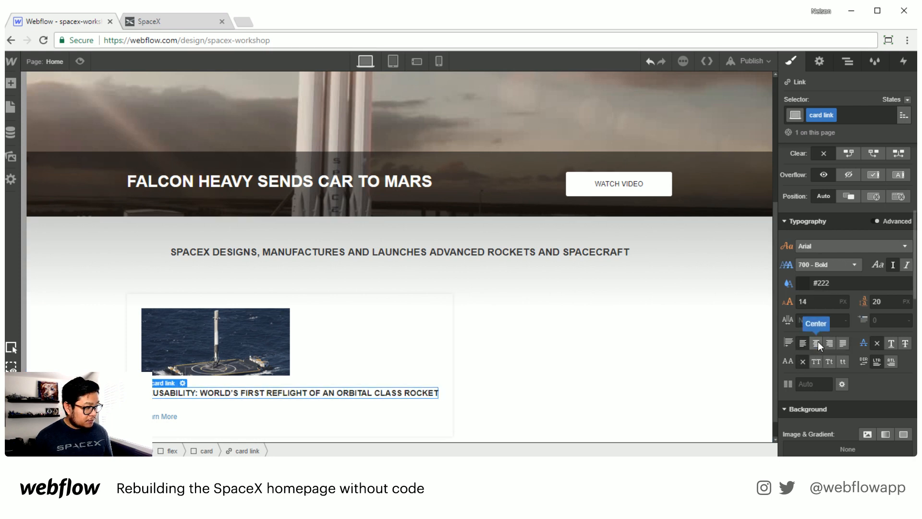
pyautogui.click(821, 303)
pyautogui.press('Up')
pyautogui.press('Up')
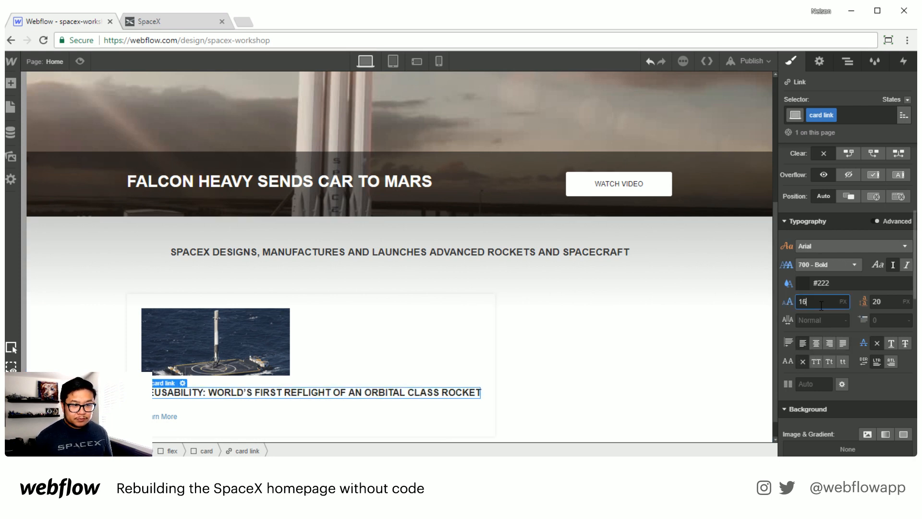
pyautogui.press('Tab')
pyautogui.press('Up')
pyautogui.press('Up')
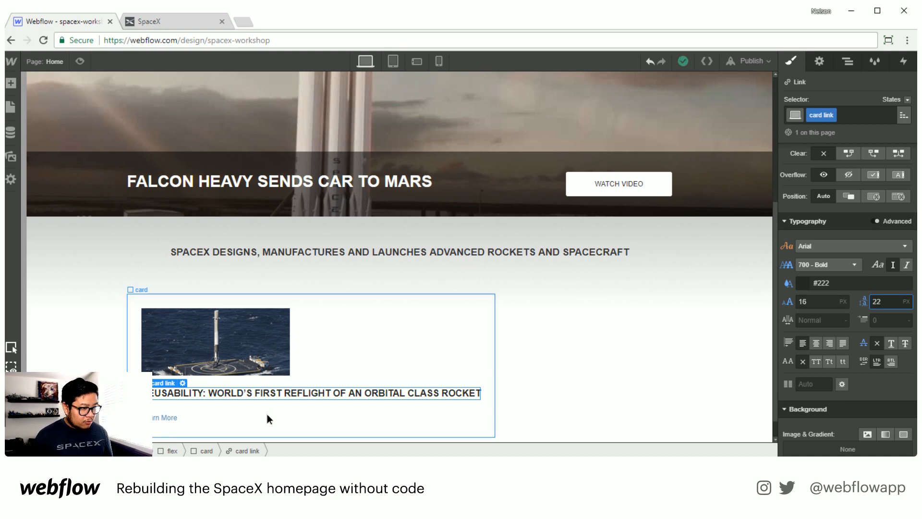
# Step: Inspect the Learn More arrow on the SpaceX site in the browser's developer tools
pyautogui.click(148, 21)
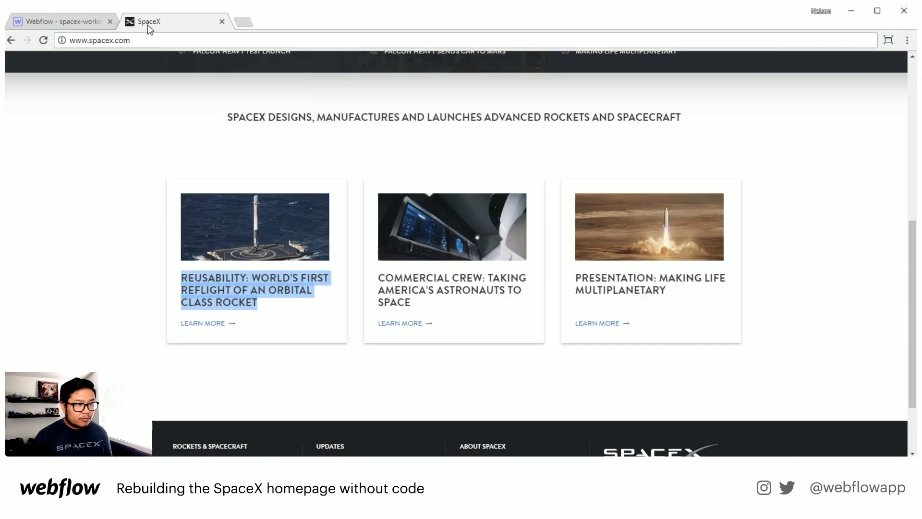
pyautogui.rightClick(233, 326)
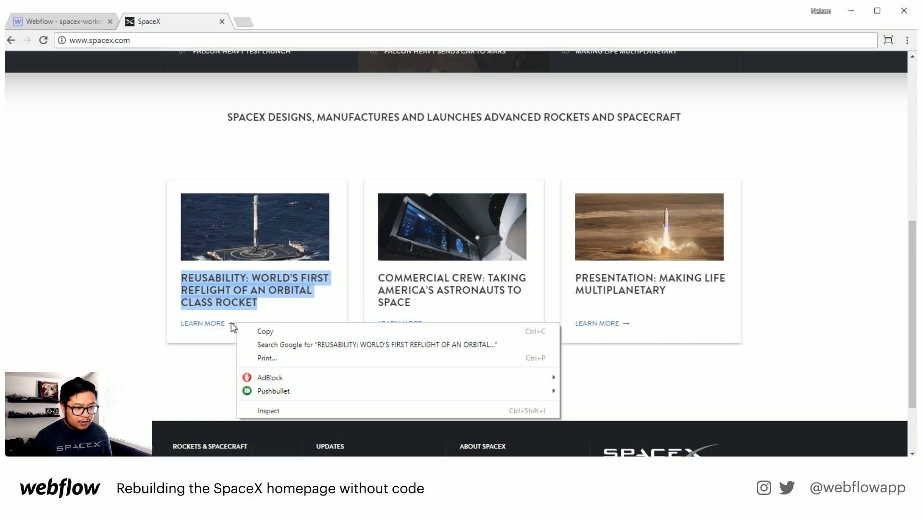
pyautogui.rightClick(233, 325)
pyautogui.click(304, 443)
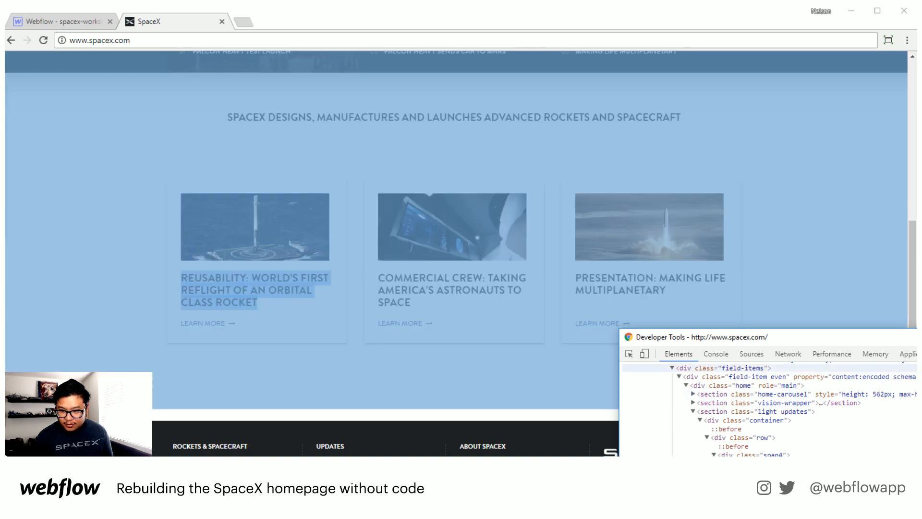
# Step: Look up a right-arrow character on the Toptal HTML arrows reference page via a web search for ascii arrow right
pyautogui.press('F12')
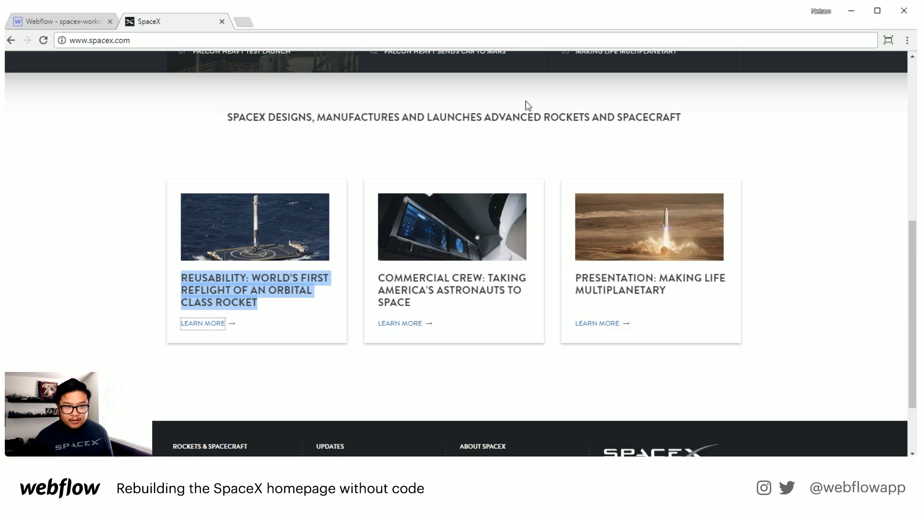
pyautogui.click(243, 25)
pyautogui.write('ascii arrow right')
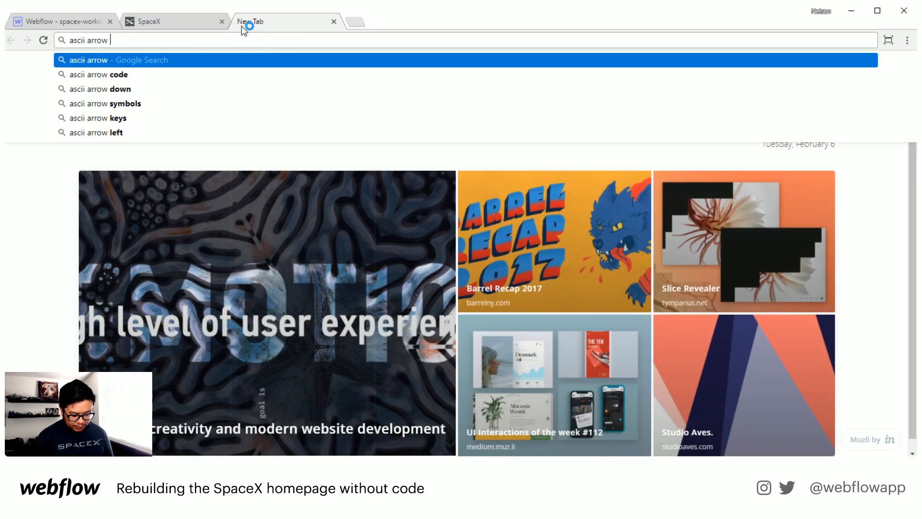
pyautogui.press('Return')
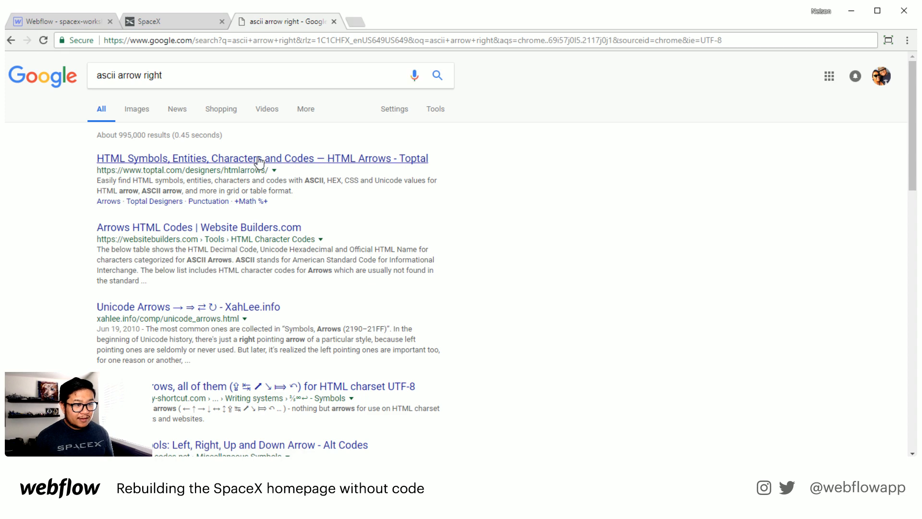
pyautogui.click(259, 161)
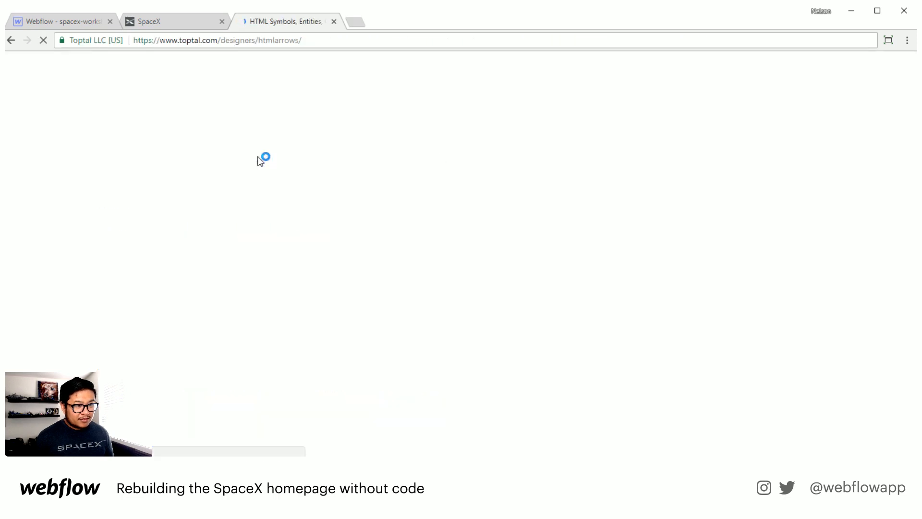
pyautogui.scroll(-2, 279, 353)
pyautogui.scroll(-1, 279, 353)
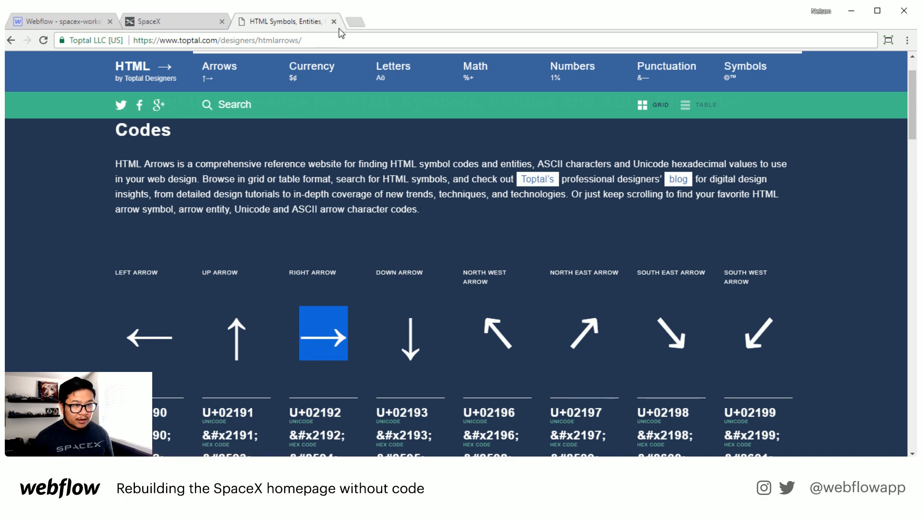
# Step: Append the right-arrow character to the first card's Learn More link text
pyautogui.click(334, 21)
pyautogui.click(76, 16)
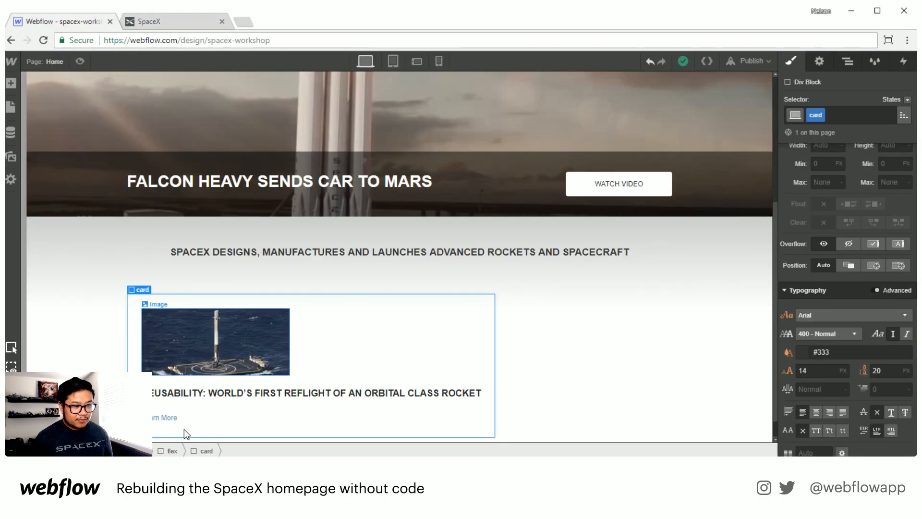
pyautogui.doubleClick(165, 418)
pyautogui.press('Right')
pyautogui.hotkey('ctrl', 'v')
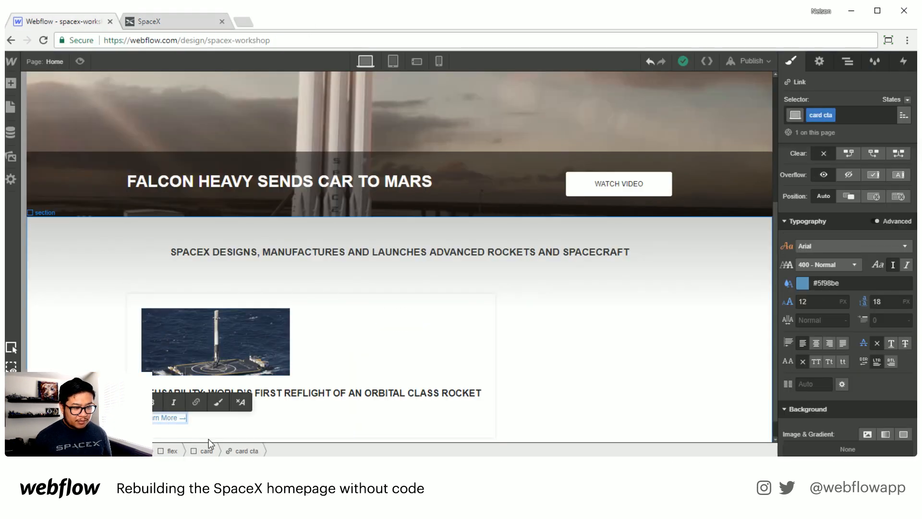
# Step: Set the card cta link text to uppercase
pyautogui.click(203, 421)
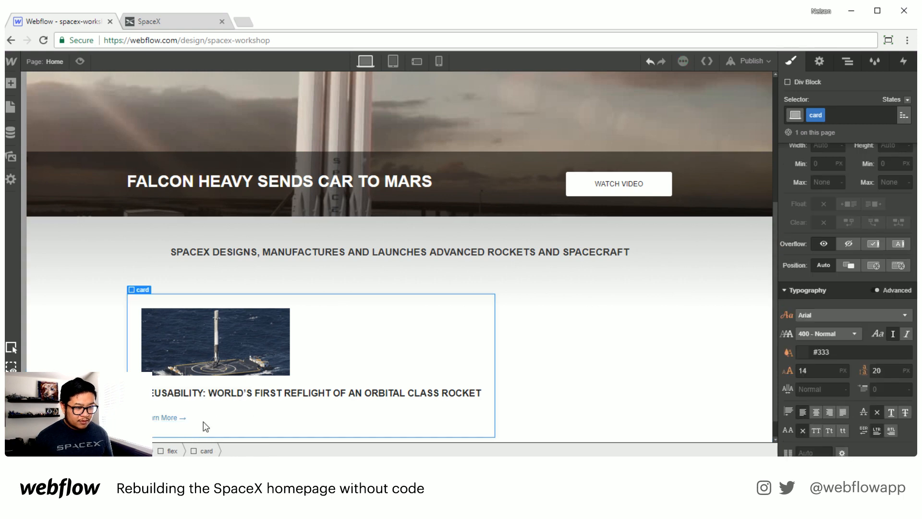
pyautogui.click(165, 420)
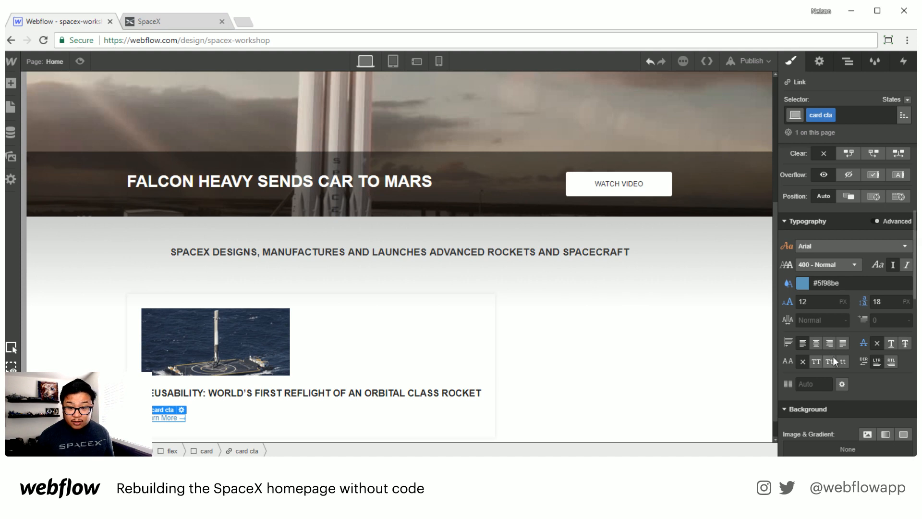
pyautogui.click(817, 362)
pyautogui.click(518, 416)
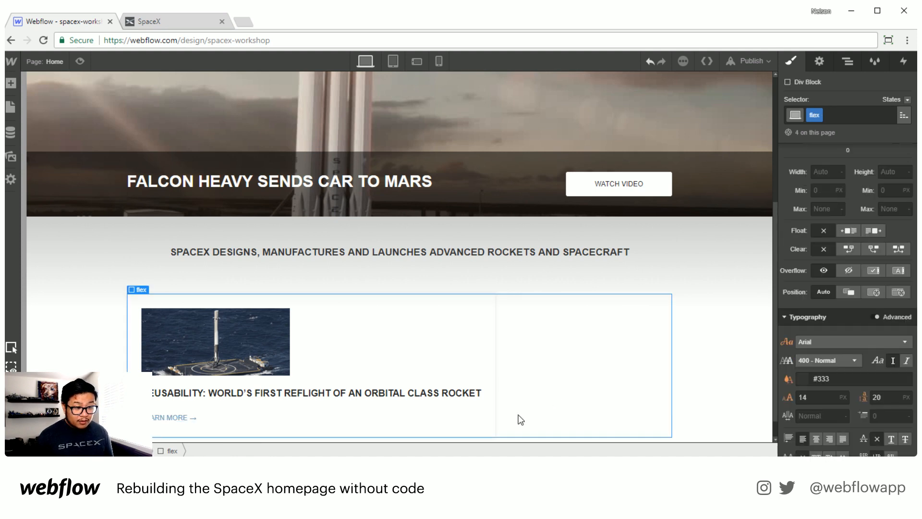
# Step: Reduce the card link headline's bottom spacing to 10 px
pyautogui.click(380, 398)
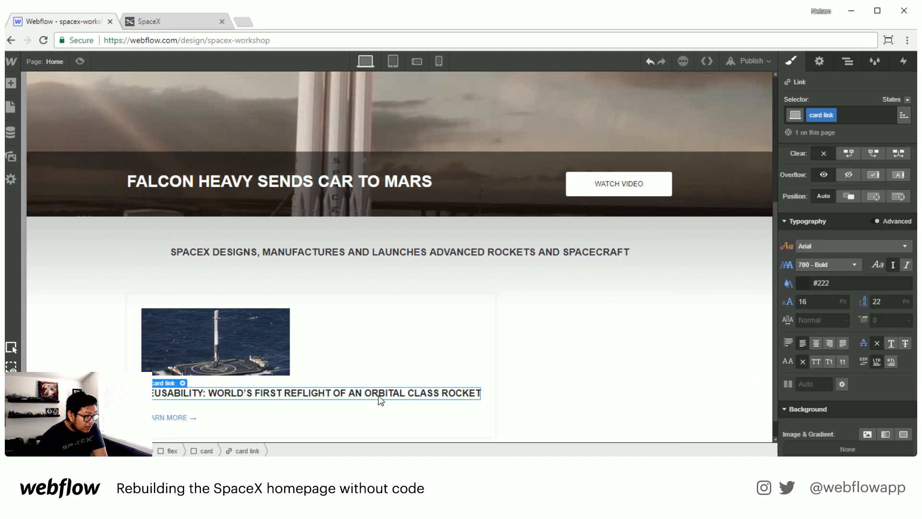
pyautogui.scroll(5, 838, 334)
pyautogui.moveTo(851, 276); pyautogui.dragTo(851, 260)
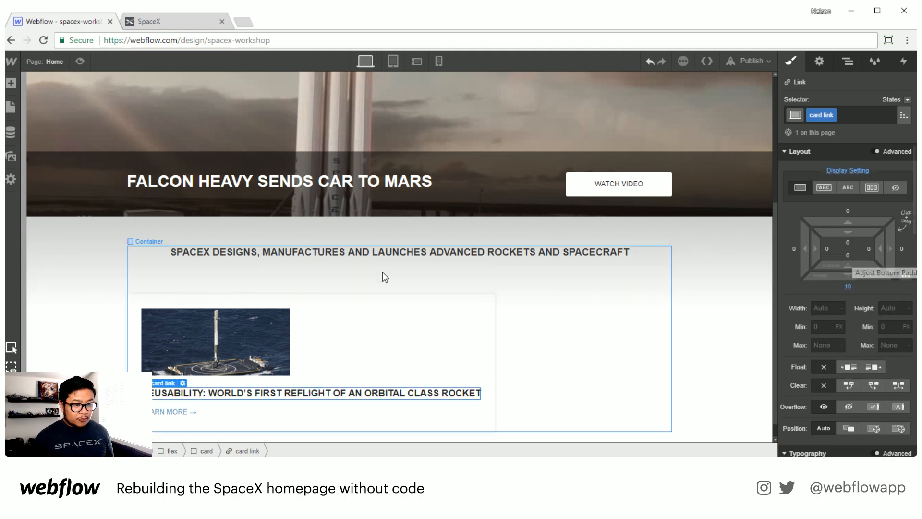
# Step: Paste two more copies of the card to make three cards in the row
pyautogui.click(452, 316)
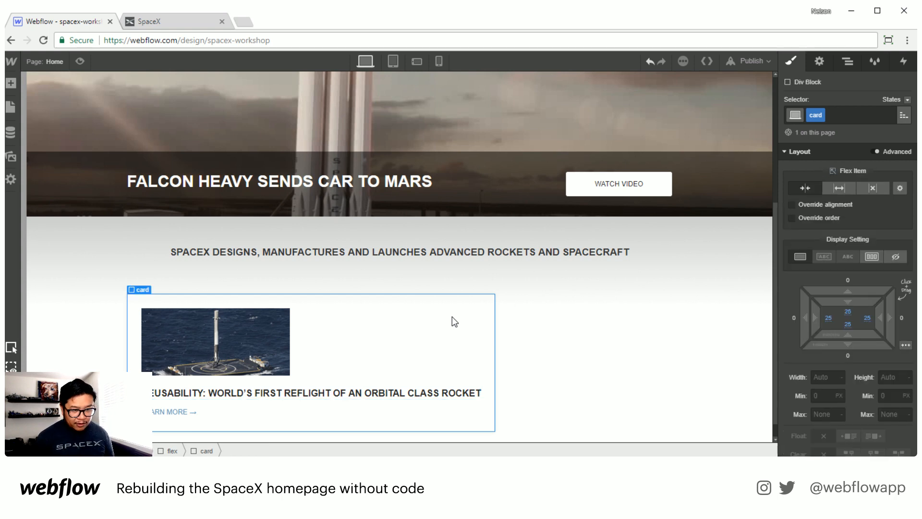
pyautogui.hotkey('ctrl', 'v')
pyautogui.hotkey('ctrl', 'v')
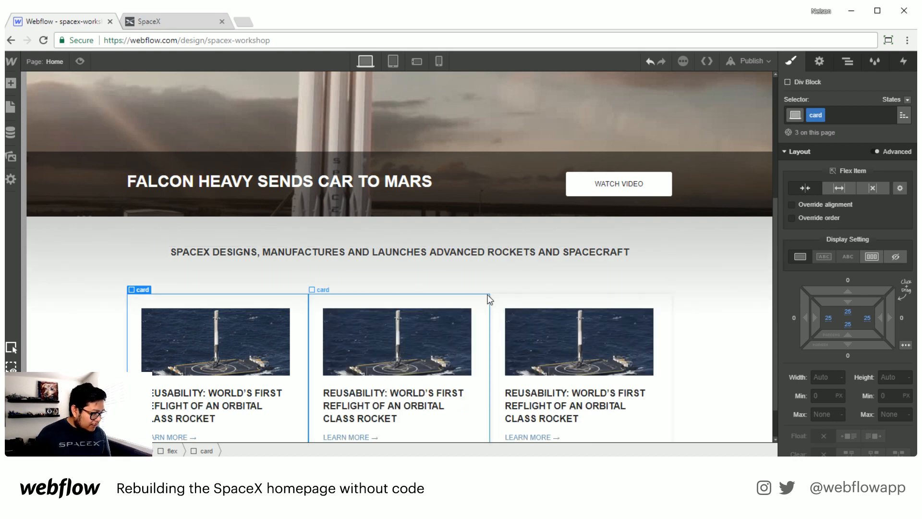
# Step: Give the middle card a combo class named middle with 20 px left and right margins
pyautogui.scroll(-1, 455, 413)
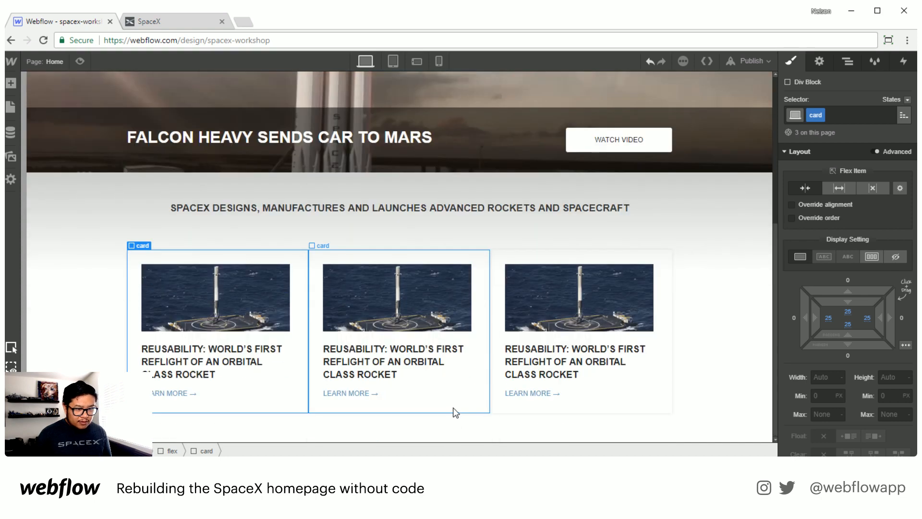
pyautogui.click(478, 260)
pyautogui.click(859, 115)
pyautogui.write('middle')
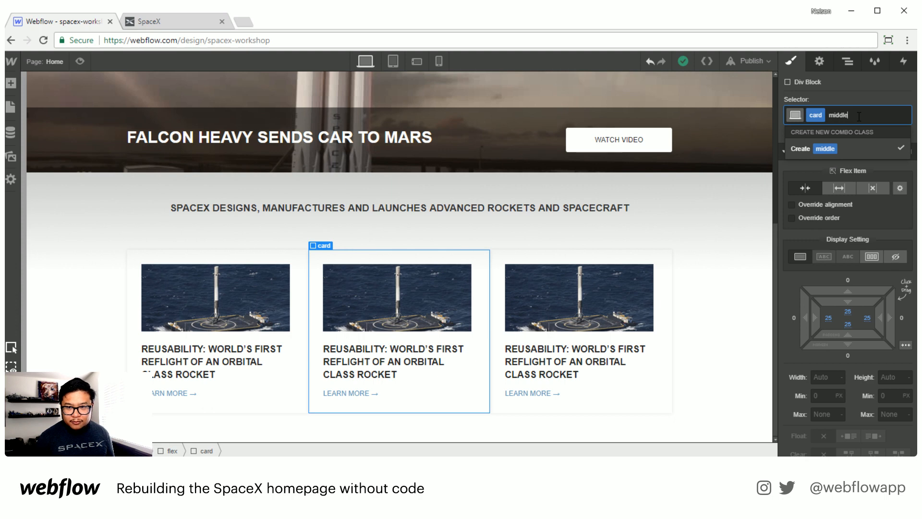
pyautogui.press('Return')
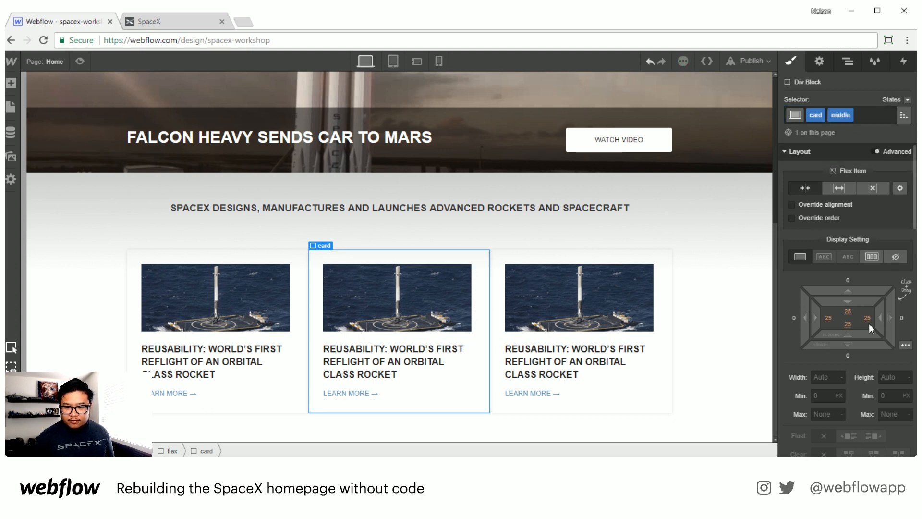
pyautogui.moveTo(892, 317); pyautogui.dragTo(909, 315)
pyautogui.moveTo(911, 314); pyautogui.dragTo(917, 315)
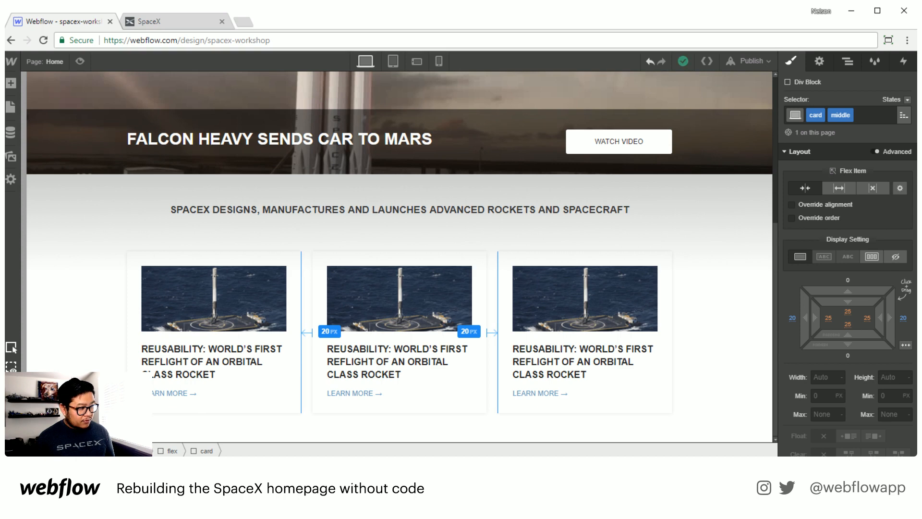
# Step: Compare the card row with the cards on the SpaceX site
pyautogui.click(729, 395)
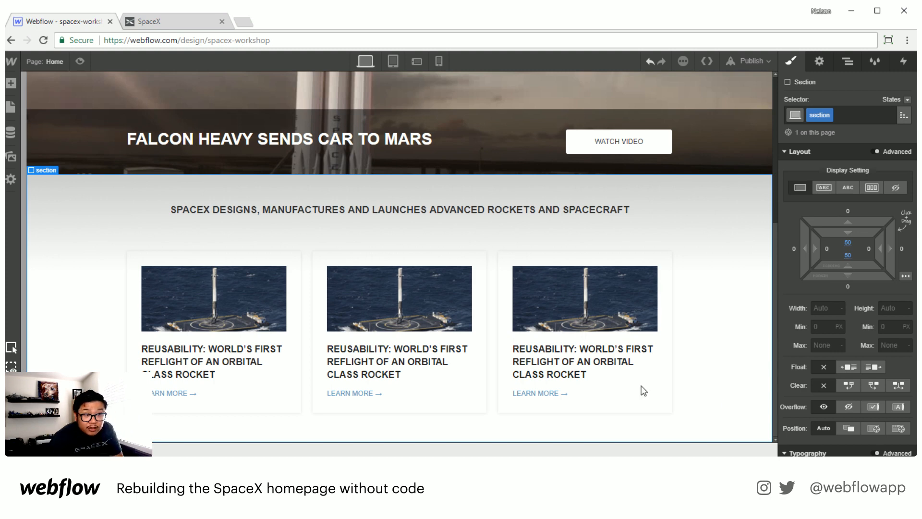
pyautogui.click(185, 22)
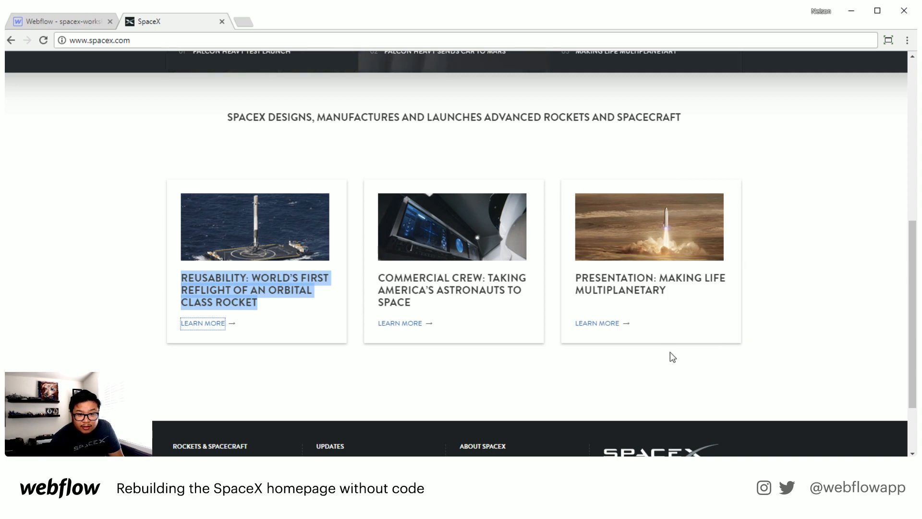
pyautogui.click(64, 22)
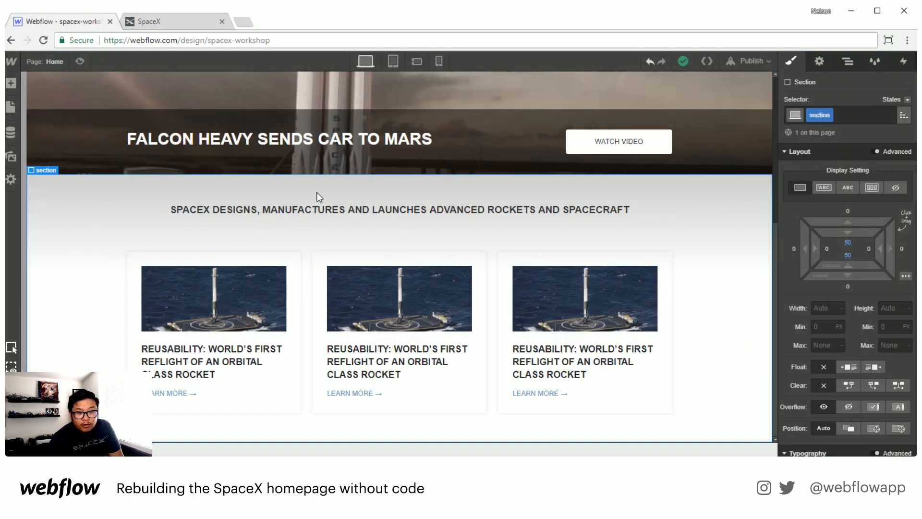
# Step: Edit the card's box shadow to a 180° angle and 2 px distance
pyautogui.click(531, 258)
pyautogui.scroll(-10, 855, 384)
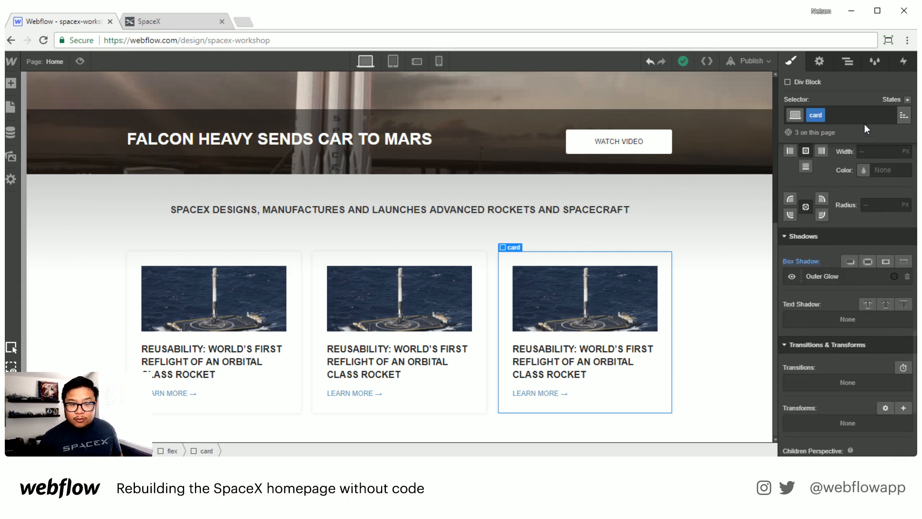
pyautogui.click(835, 273)
pyautogui.click(840, 383)
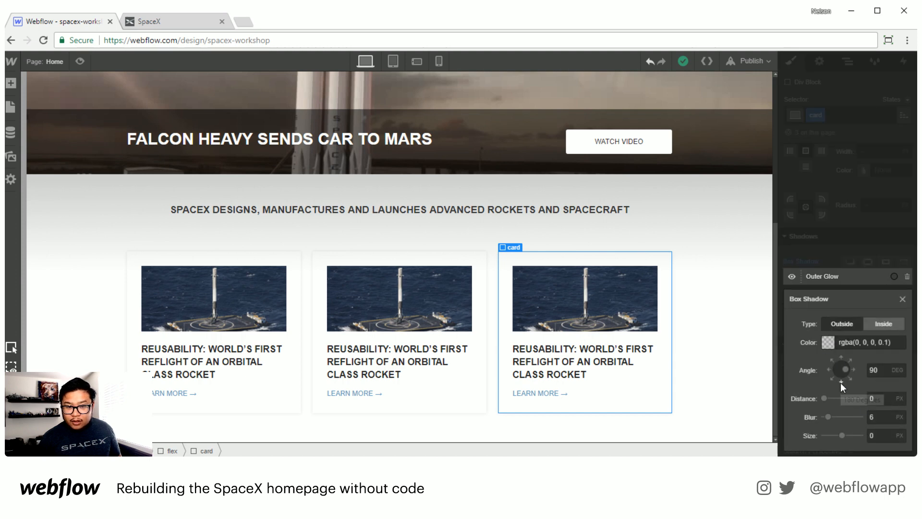
pyautogui.click(842, 382)
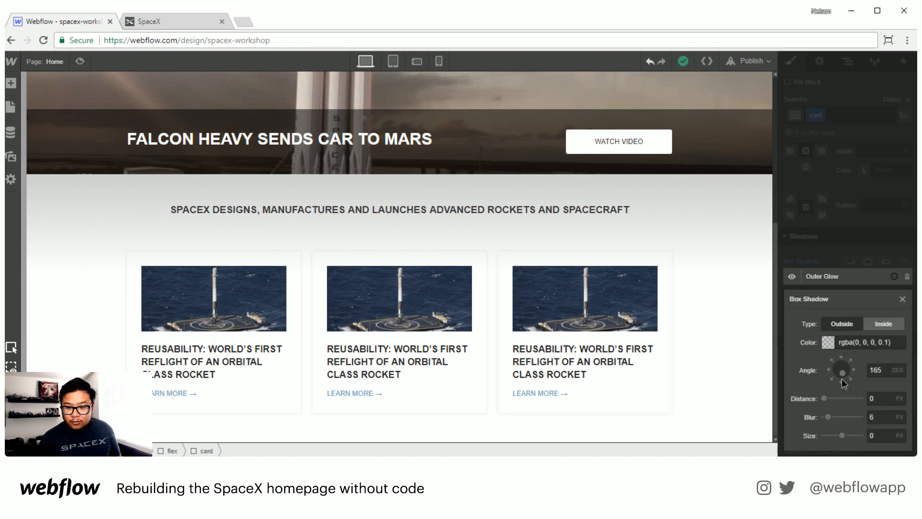
pyautogui.click(840, 381)
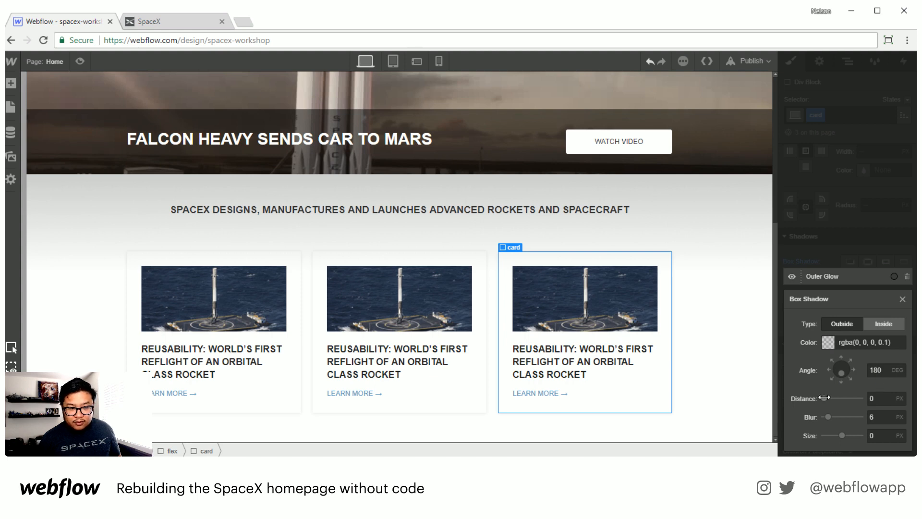
pyautogui.moveTo(824, 397); pyautogui.dragTo(825, 398)
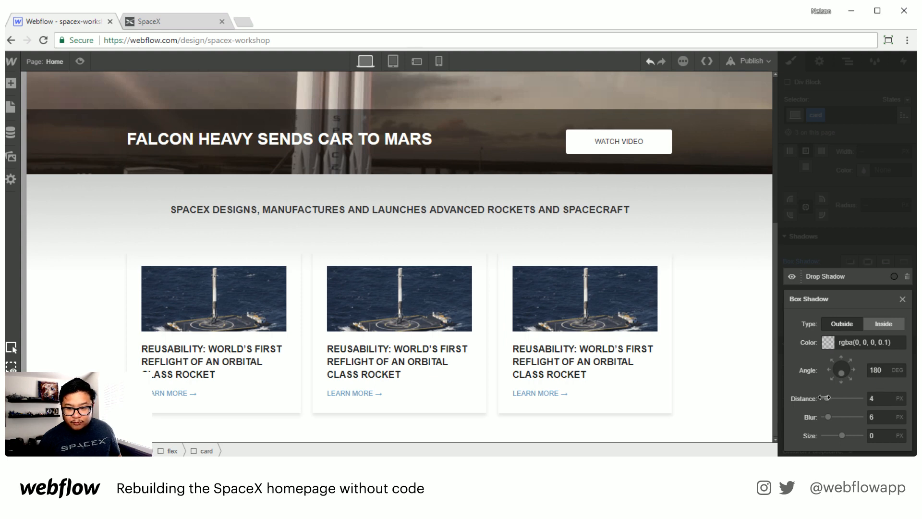
pyautogui.click(881, 398)
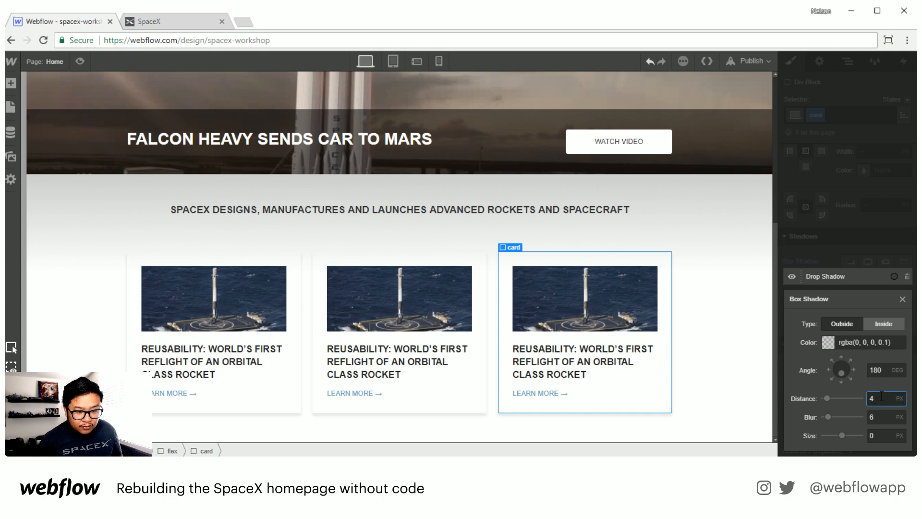
pyautogui.press('BackSpace')
pyautogui.write('3')
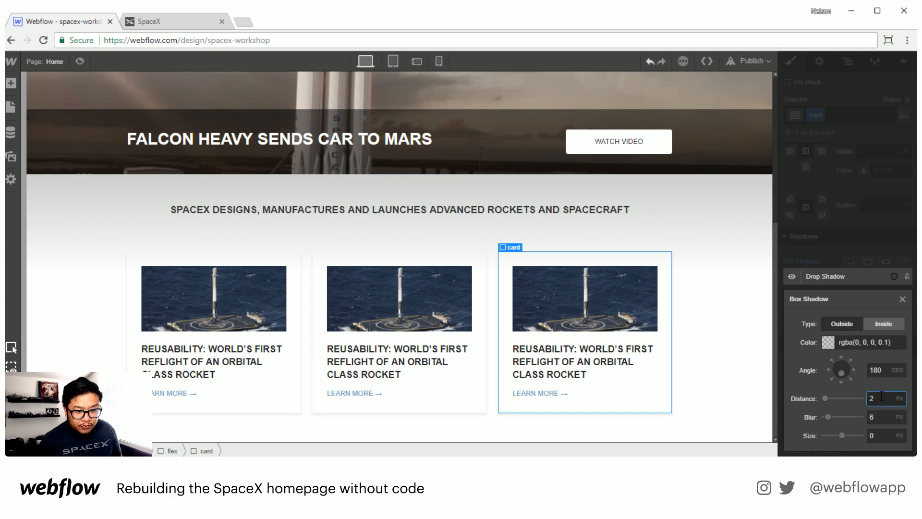
# Step: Set the card shadow color's opacity to 17%
pyautogui.click(824, 345)
pyautogui.moveTo(896, 246); pyautogui.dragTo(901, 241)
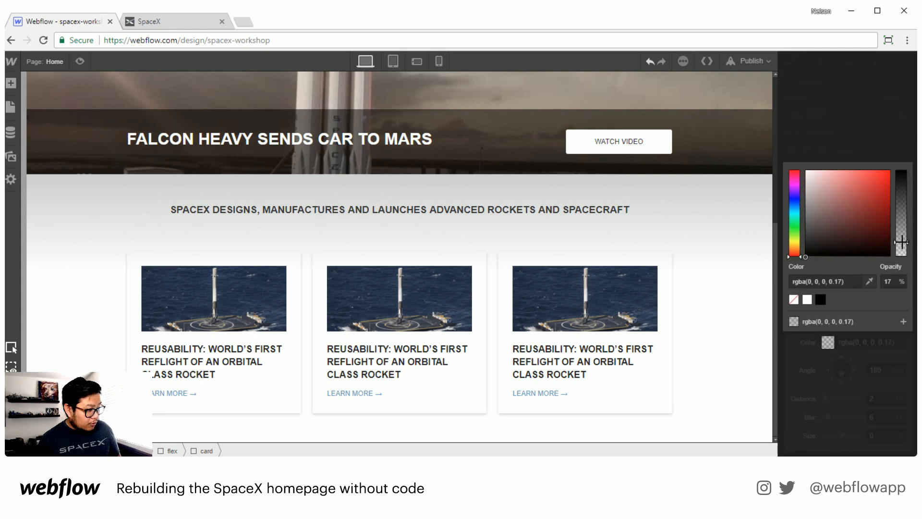
pyautogui.click(866, 138)
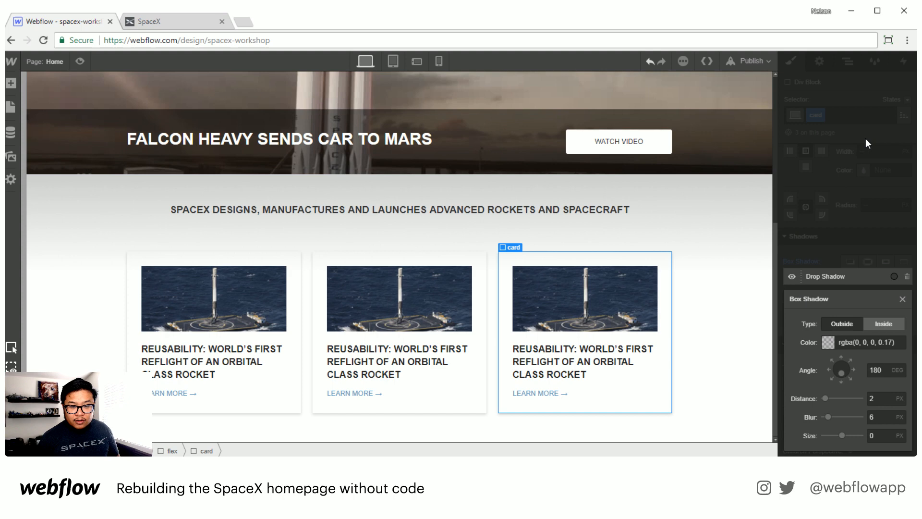
pyautogui.click(725, 317)
# Step: Replace the middle card's image with the crew capsule picture from the assets
pyautogui.doubleClick(395, 309)
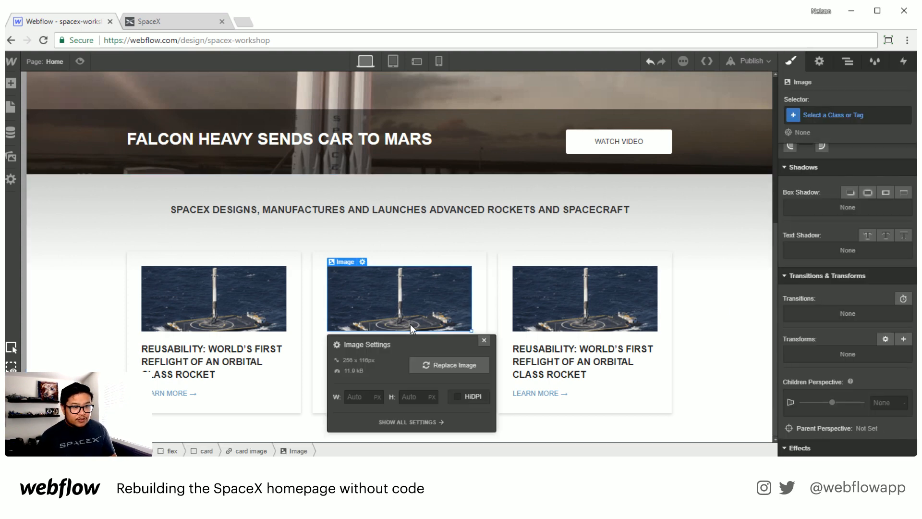
pyautogui.click(423, 365)
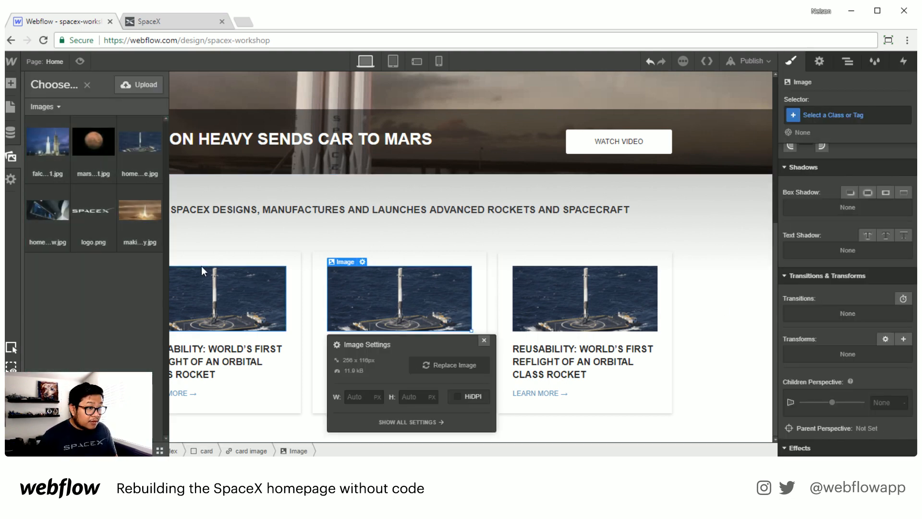
pyautogui.click(54, 208)
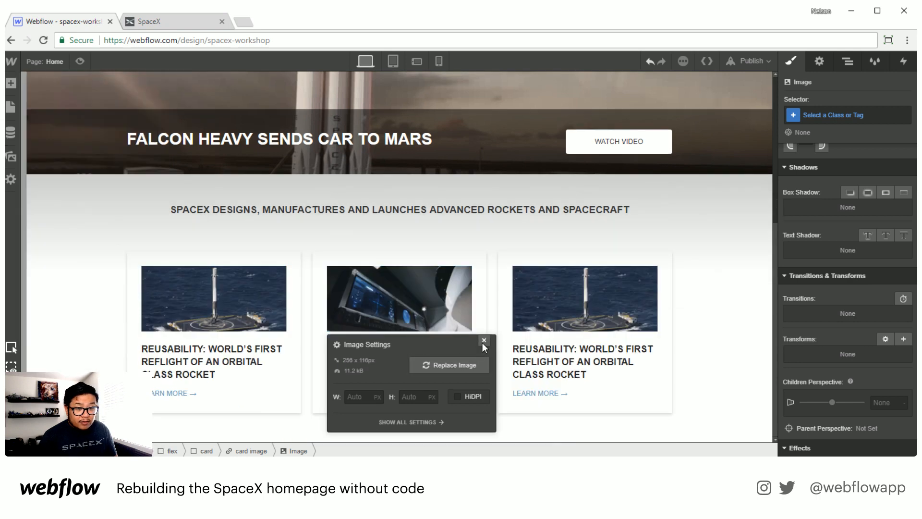
# Step: Replace the third card's image with the Mars rocket picture from the assets
pyautogui.doubleClick(572, 306)
pyautogui.click(634, 365)
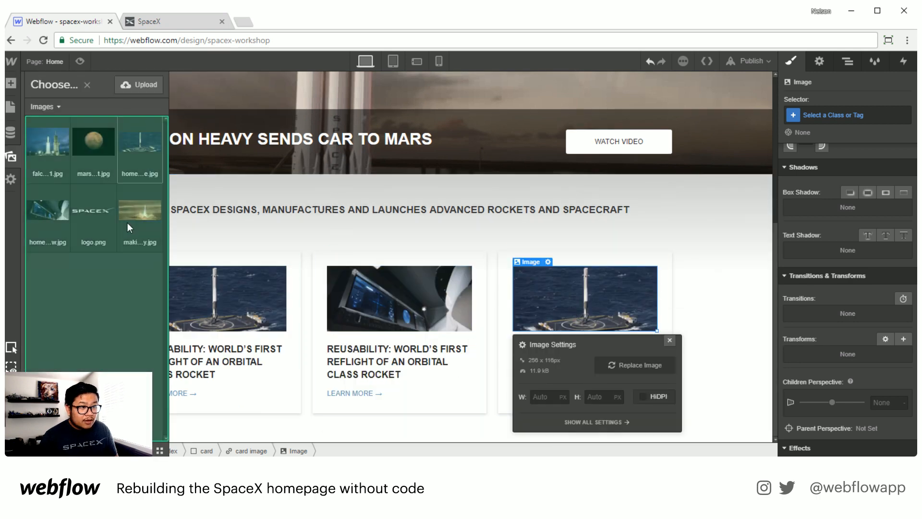
pyautogui.click(137, 212)
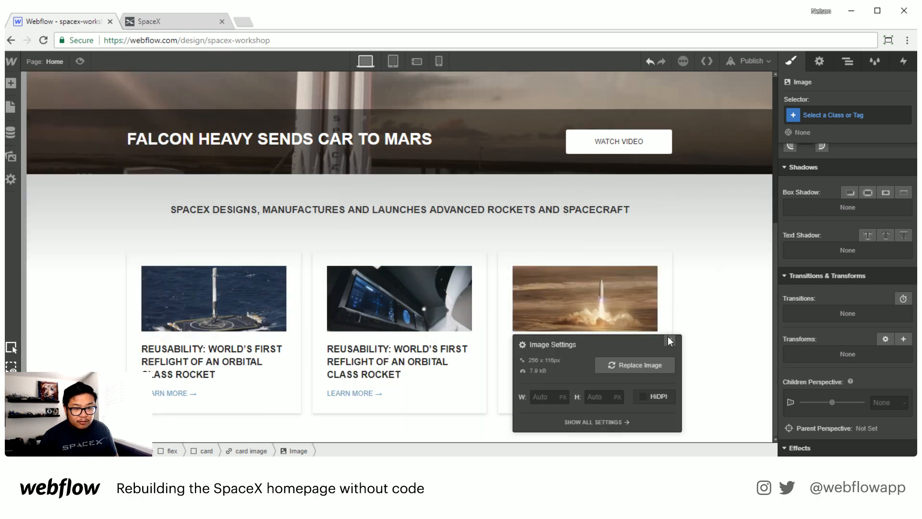
# Step: Replace the middle card's heading with "Commercial Crew: Taking America's Astronauts to Space" copied from the SpaceX site
pyautogui.click(670, 340)
pyautogui.doubleClick(403, 365)
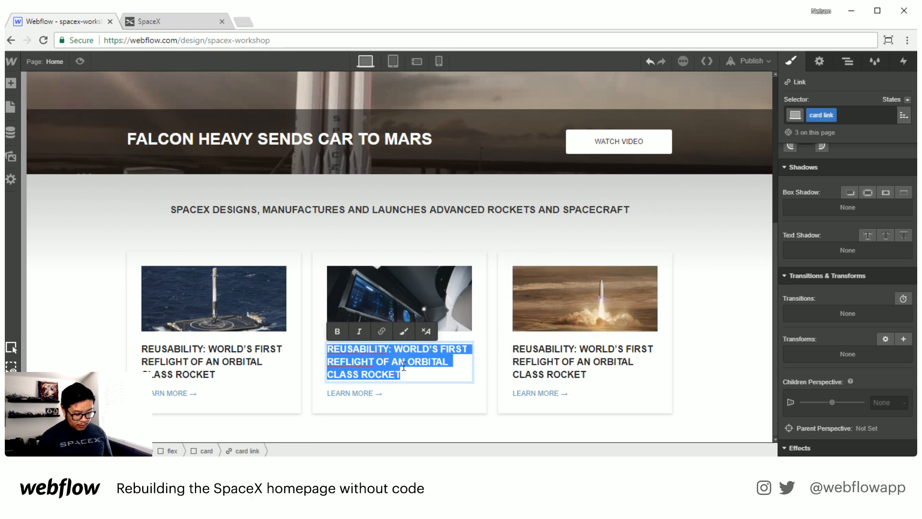
pyautogui.write('Commer')
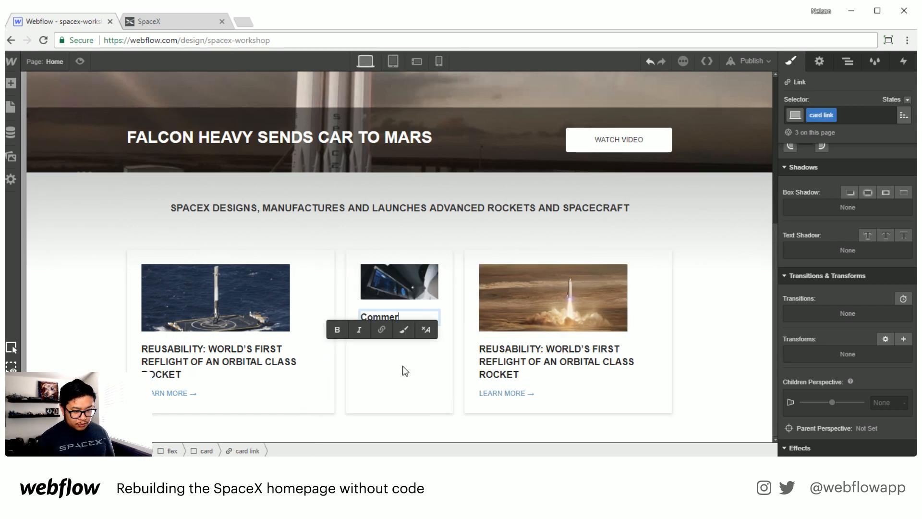
pyautogui.write('cial')
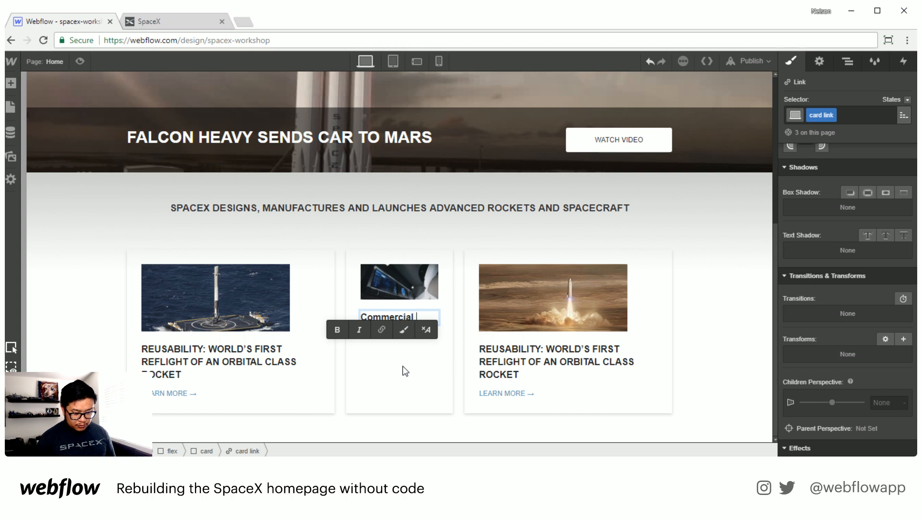
pyautogui.click(163, 22)
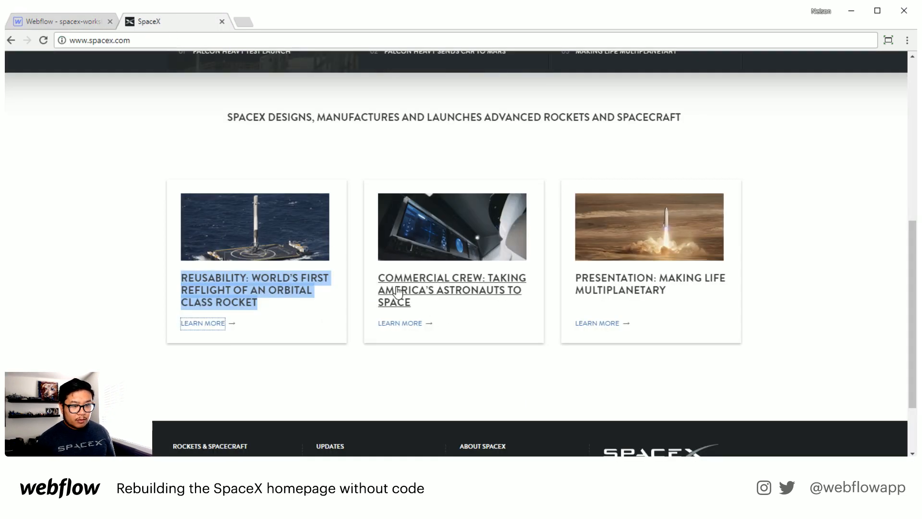
pyautogui.moveTo(377, 277); pyautogui.dragTo(418, 303)
pyautogui.hotkey('ctrl', 'c')
pyautogui.click(77, 24)
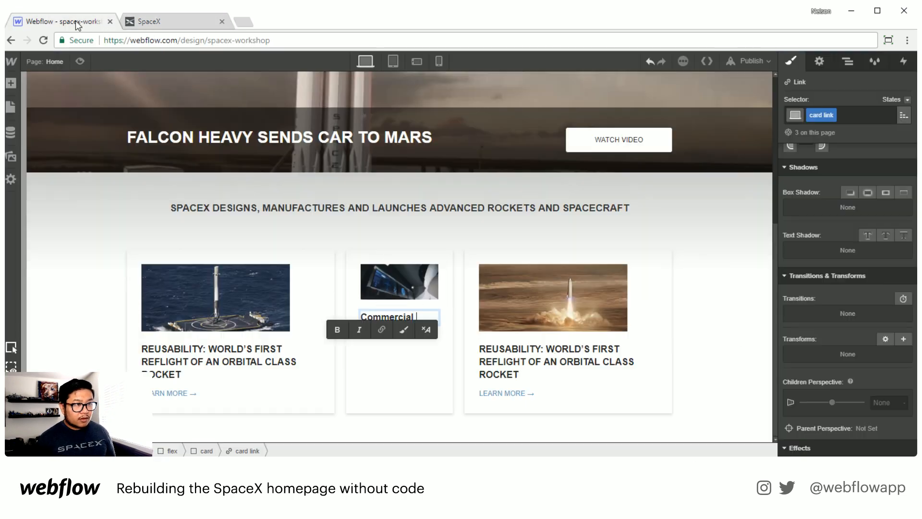
pyautogui.doubleClick(382, 320)
pyautogui.hotkey('ctrl', 'v')
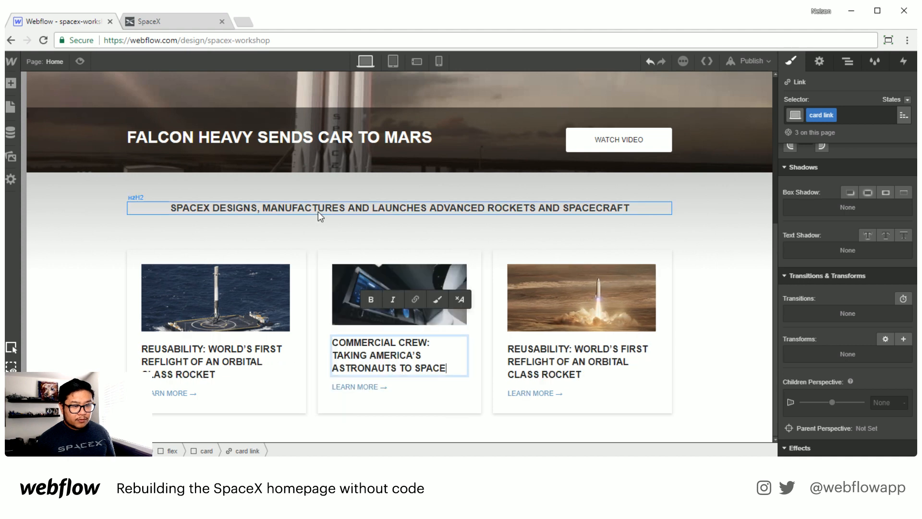
# Step: Replace the third card's heading with "Presentation: Making Life Multiplanetary" copied from the SpaceX site
pyautogui.click(144, 22)
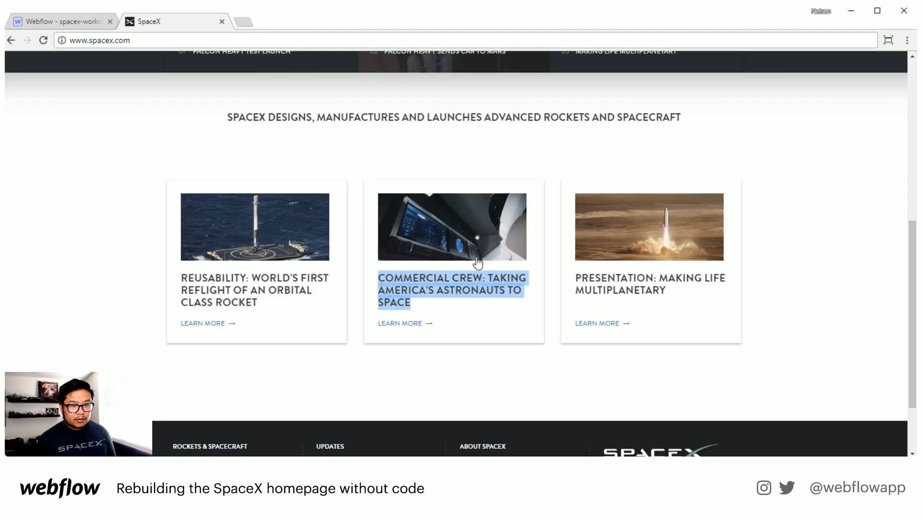
pyautogui.moveTo(571, 279); pyautogui.dragTo(681, 300)
pyautogui.hotkey('ctrl', 'c')
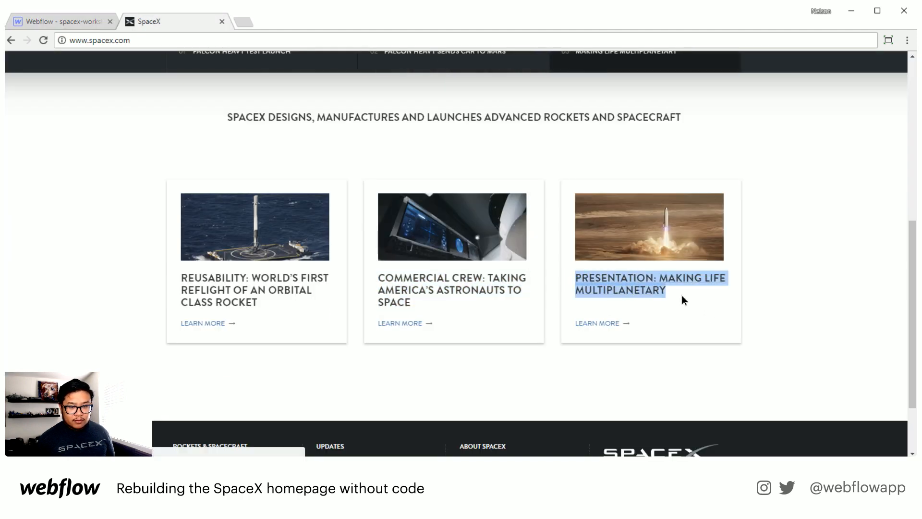
pyautogui.click(80, 23)
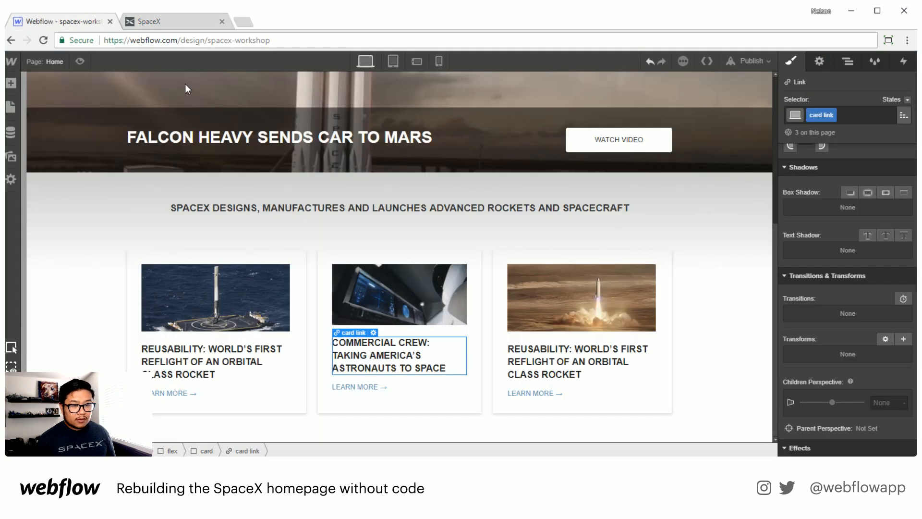
pyautogui.doubleClick(526, 360)
pyautogui.hotkey('ctrl', 'v')
pyautogui.click(737, 420)
pyautogui.click(727, 418)
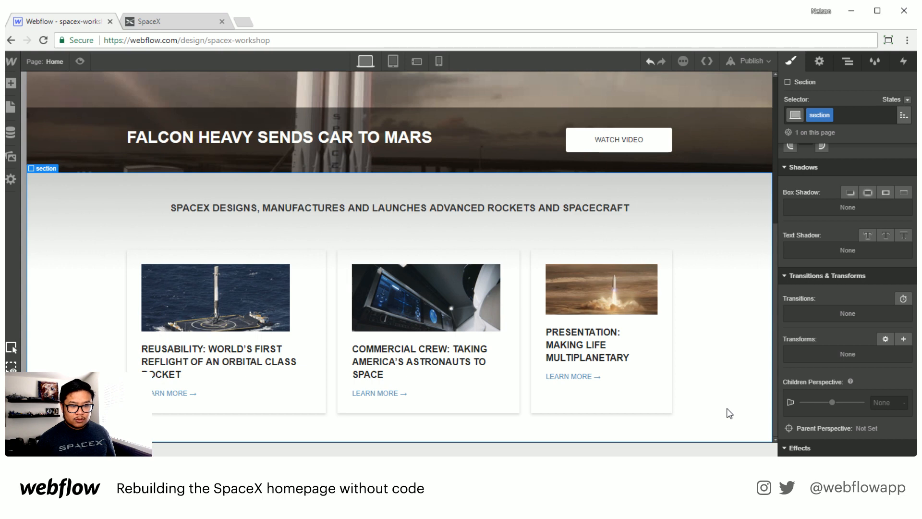
# Step: Set the card's flex basis to 33.33%
pyautogui.click(597, 404)
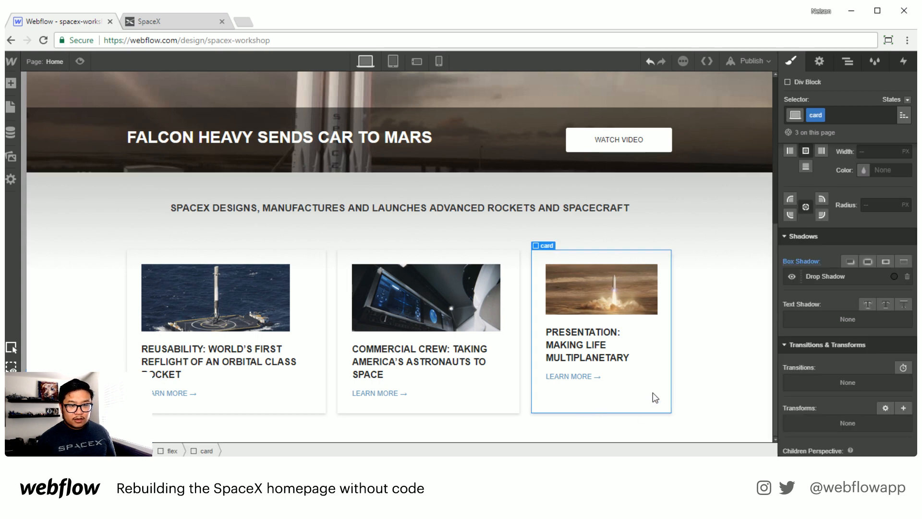
pyautogui.scroll(5, 848, 333)
pyautogui.scroll(5, 849, 332)
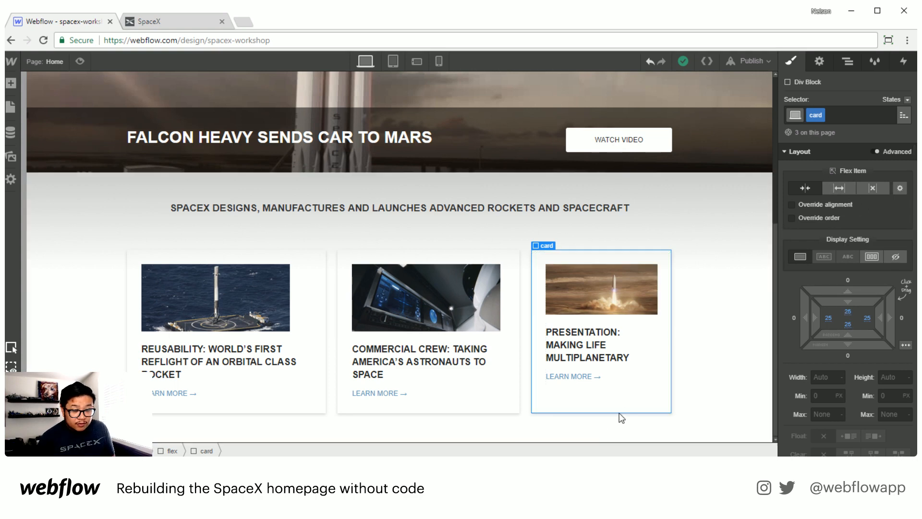
pyautogui.click(901, 188)
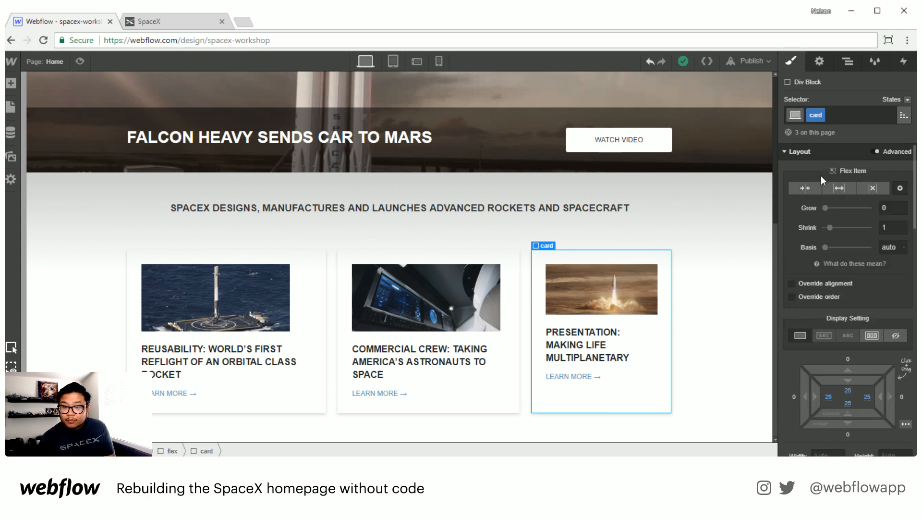
pyautogui.click(891, 248)
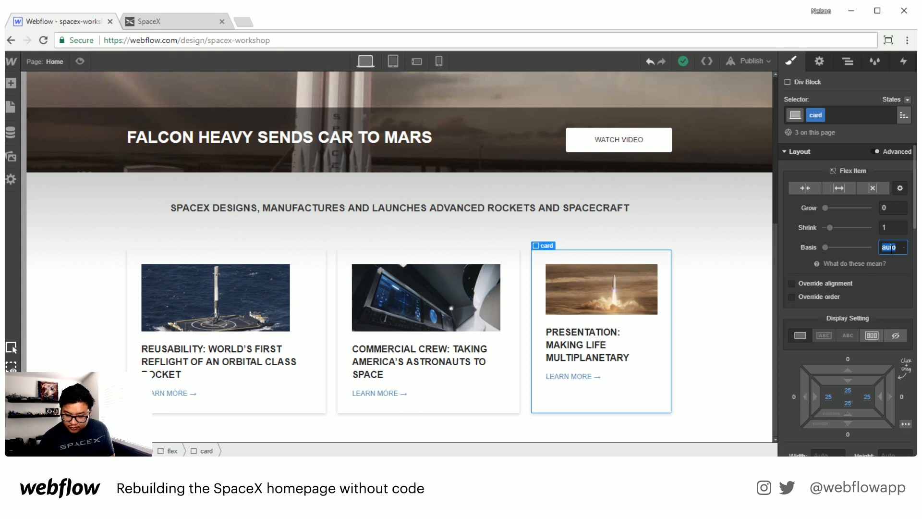
pyautogui.write('33')
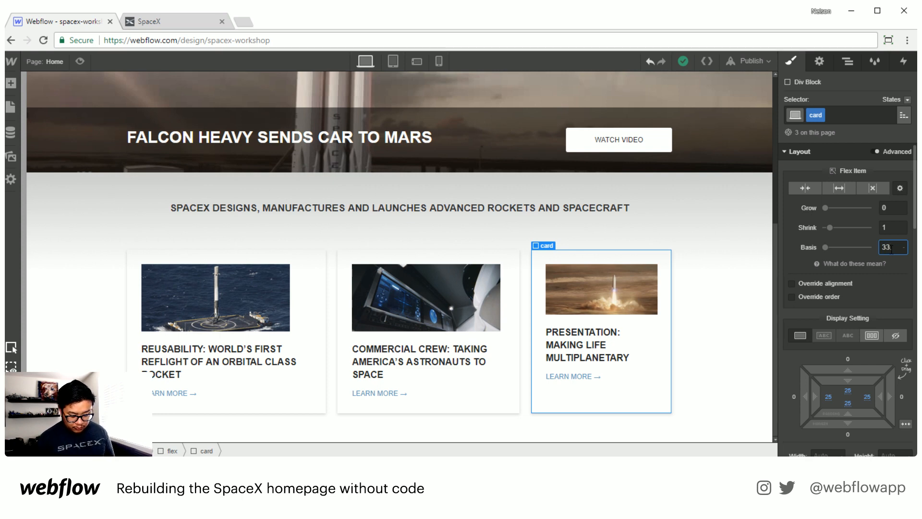
pyautogui.write('.33%')
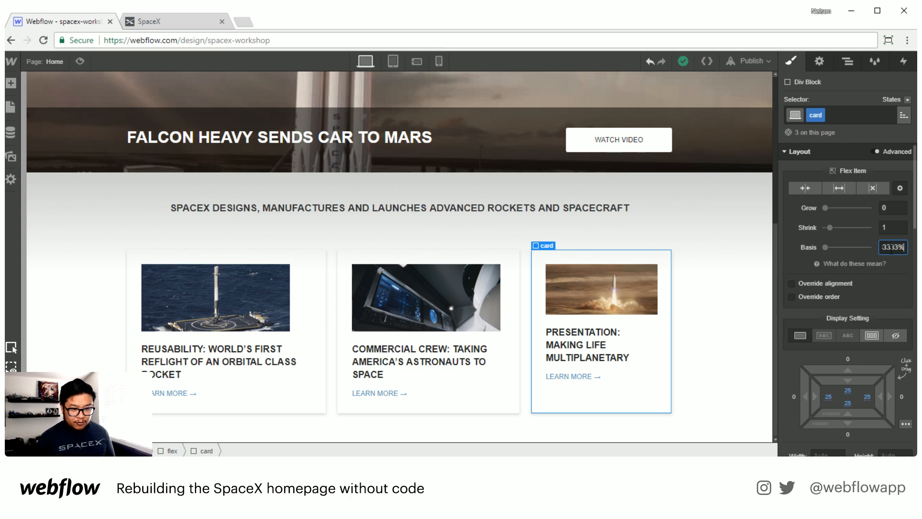
pyautogui.press('Return')
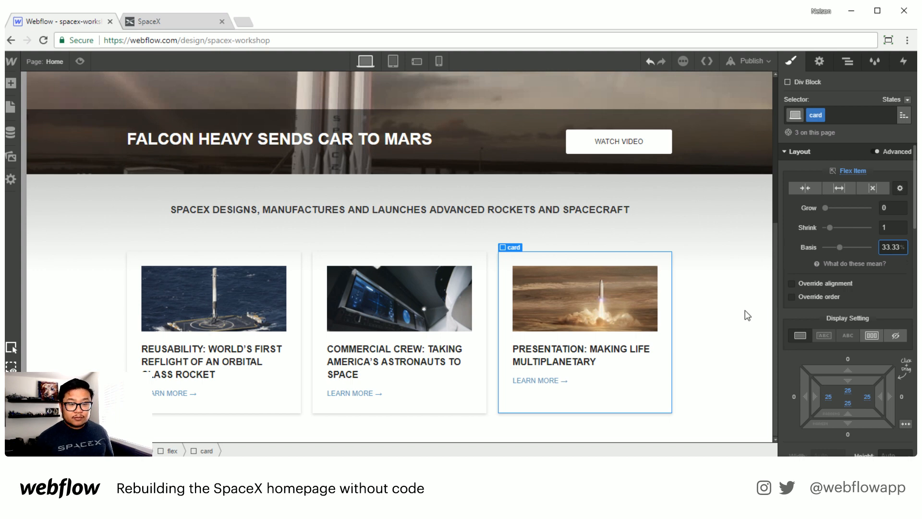
# Step: Wrap the first card's image and title link in a new Div Block and give it the class card flex
pyautogui.click(713, 352)
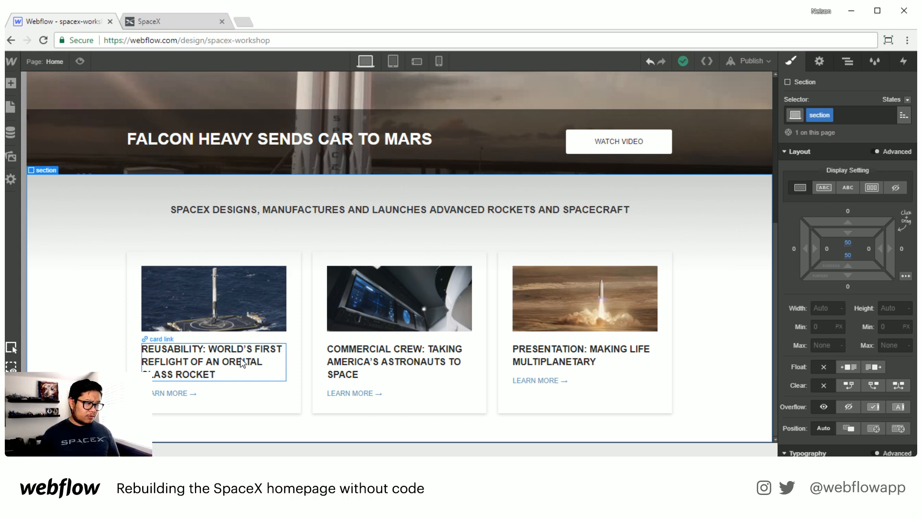
pyautogui.click(160, 20)
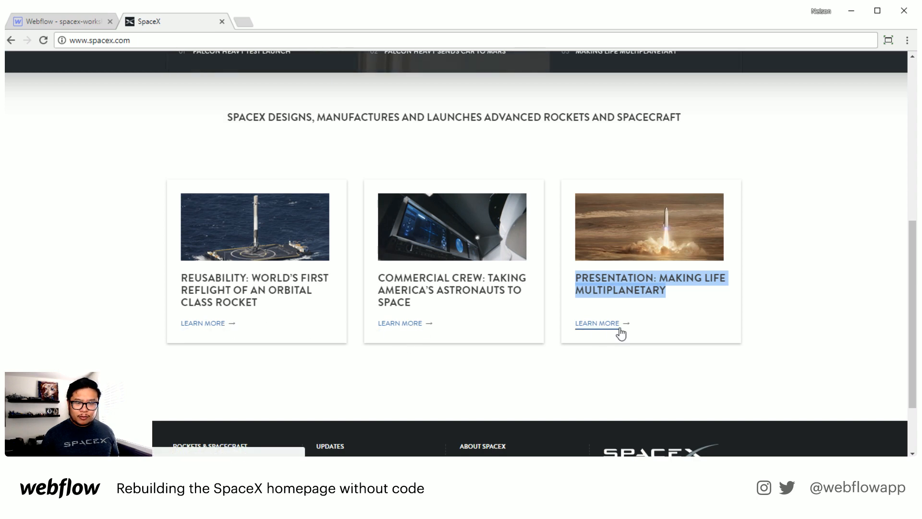
pyautogui.click(72, 23)
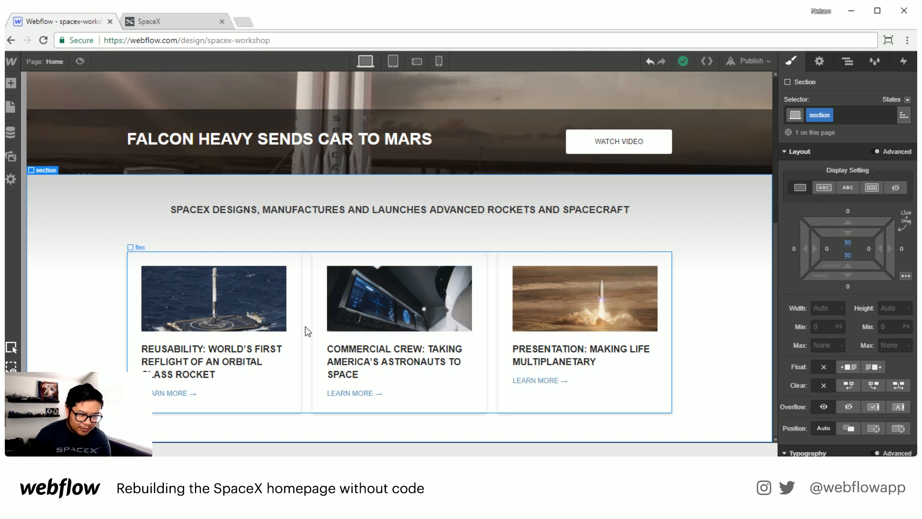
pyautogui.click(848, 63)
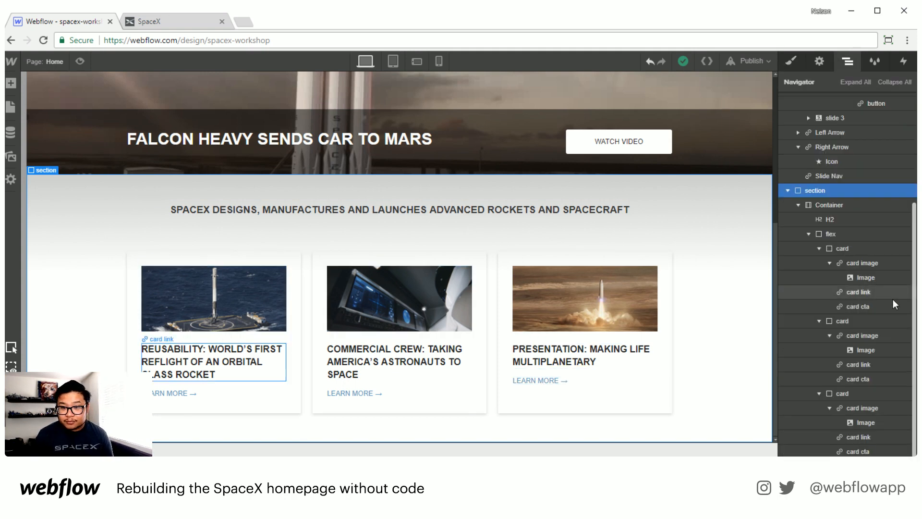
pyautogui.click(830, 264)
pyautogui.press('a')
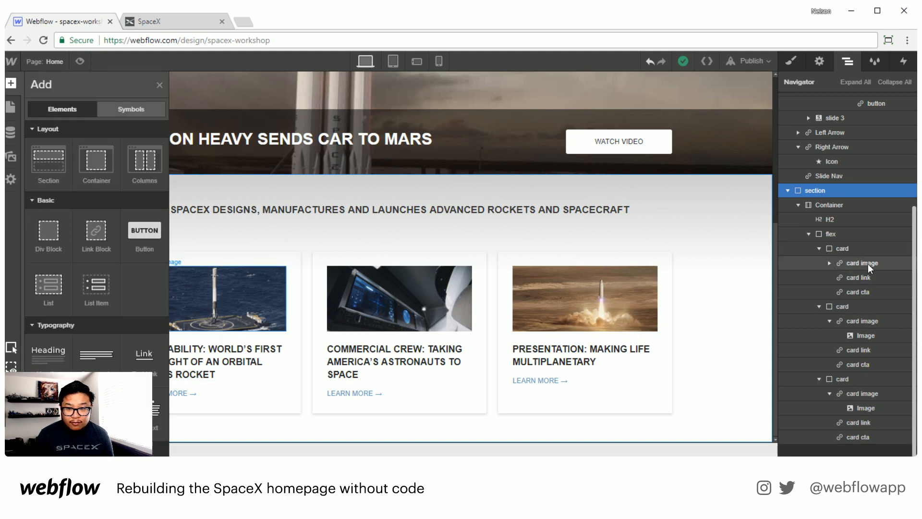
pyautogui.moveTo(49, 231); pyautogui.dragTo(868, 267)
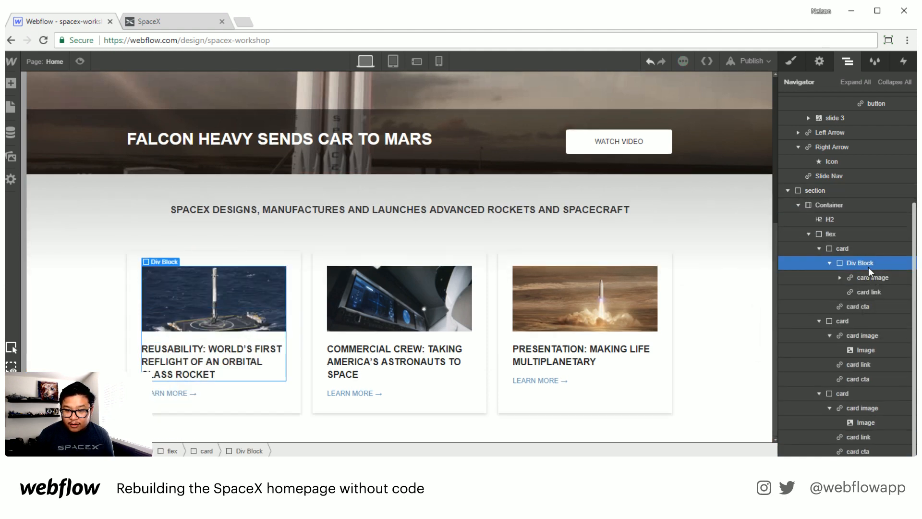
pyautogui.click(829, 264)
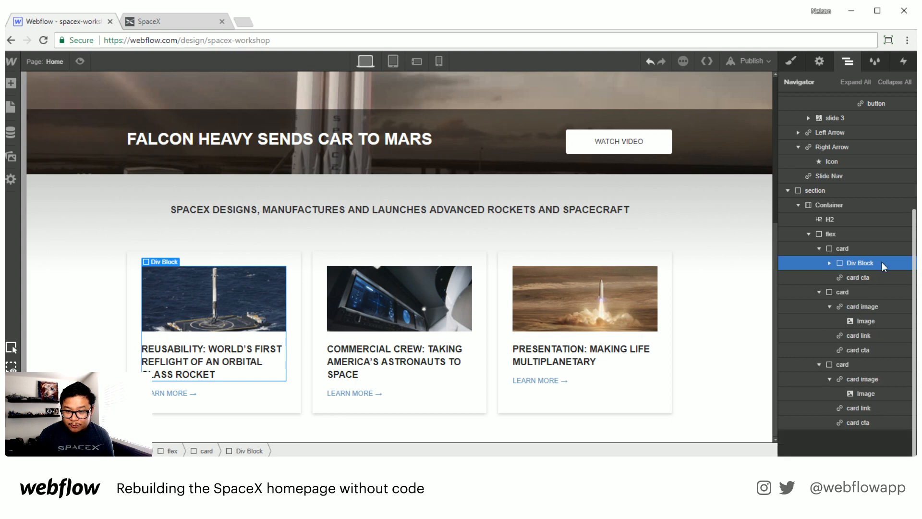
pyautogui.click(793, 63)
pyautogui.click(817, 117)
pyautogui.write('card')
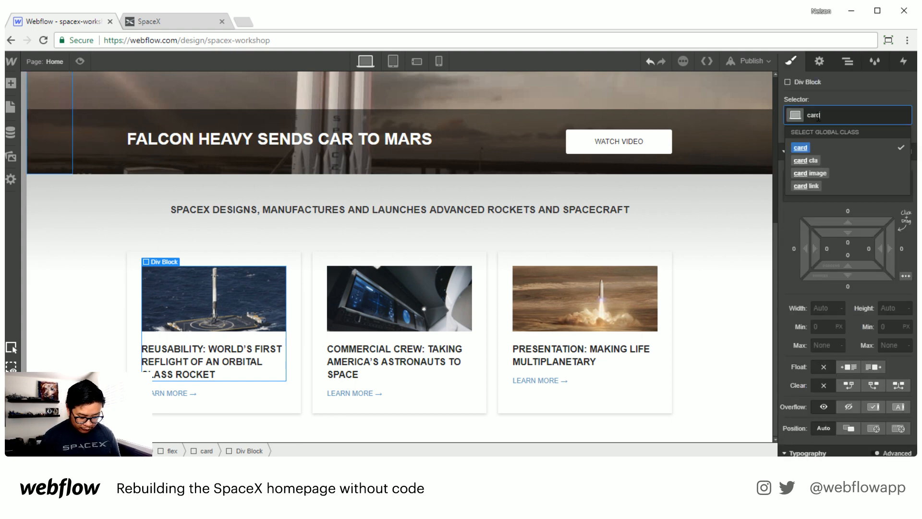
pyautogui.write(' flex')
pyautogui.press('Return')
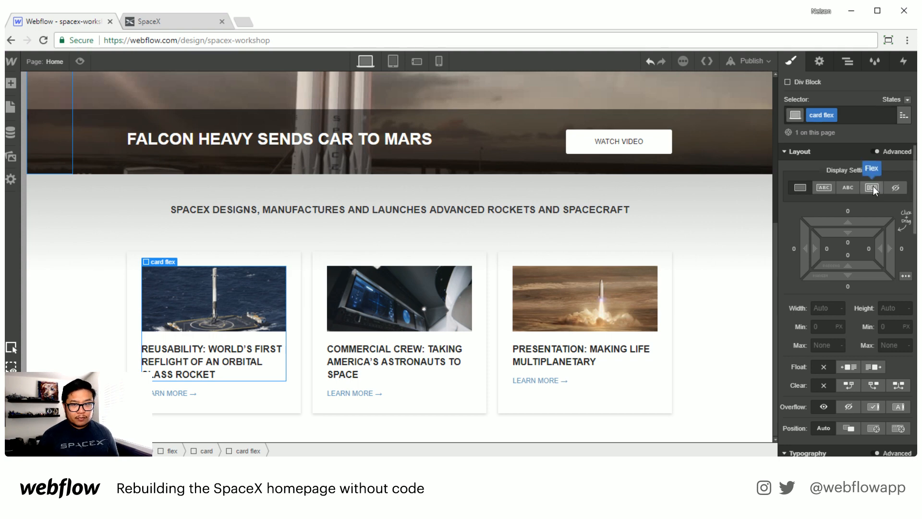
# Step: Display the card as a vertical flex layout justified with Space Between
pyautogui.press('Delete')
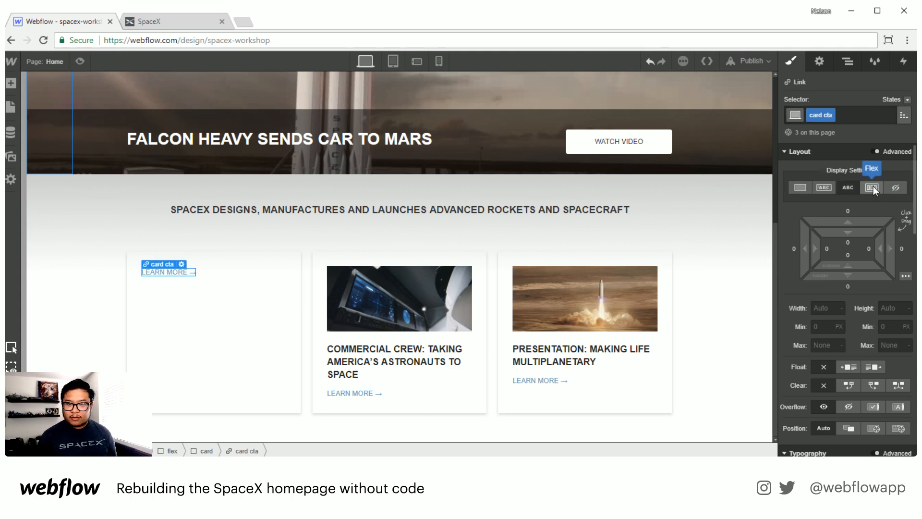
pyautogui.hotkey('ctrl', 'z')
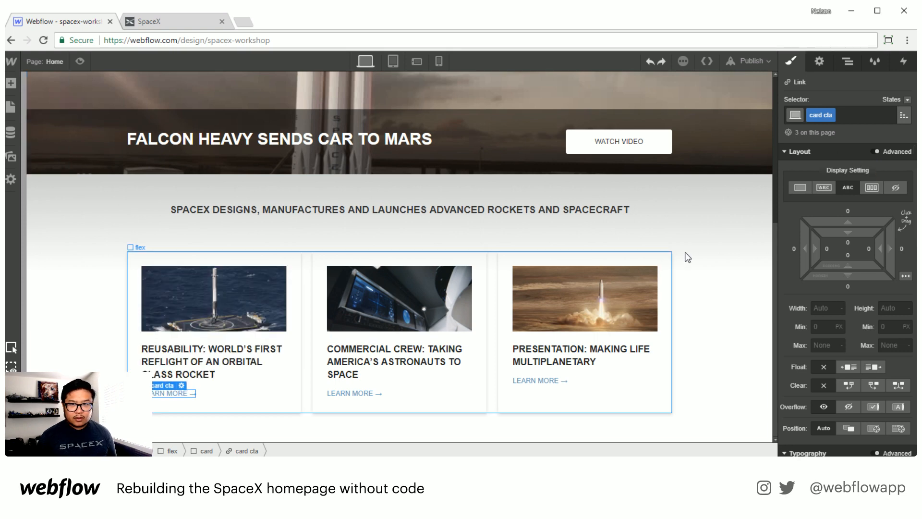
pyautogui.click(847, 61)
pyautogui.click(851, 264)
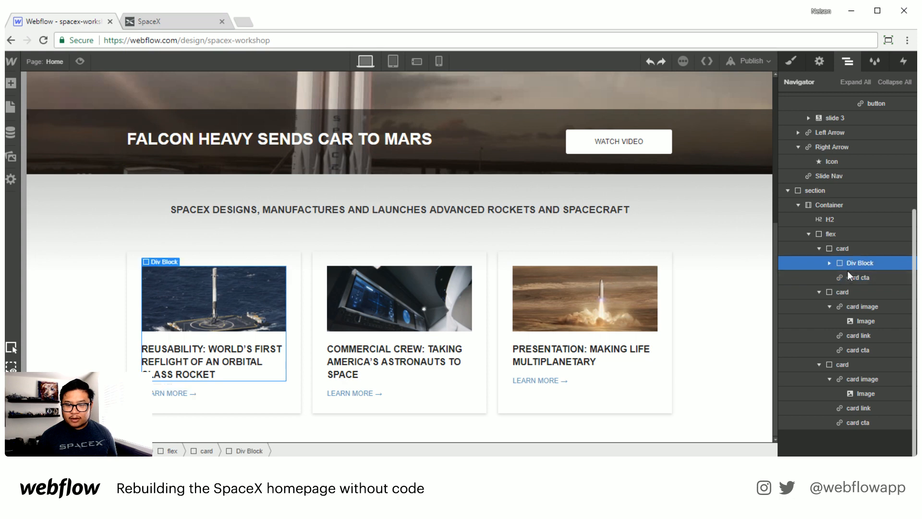
pyautogui.click(849, 250)
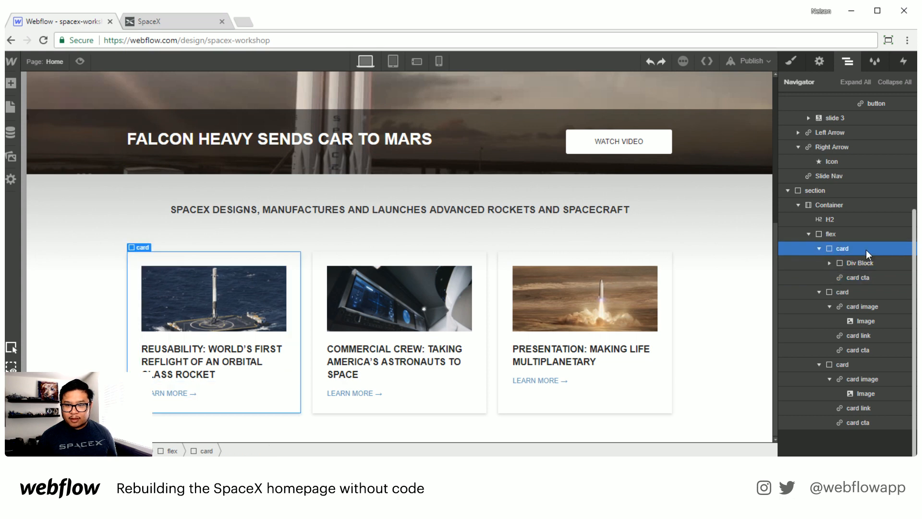
pyautogui.click(791, 61)
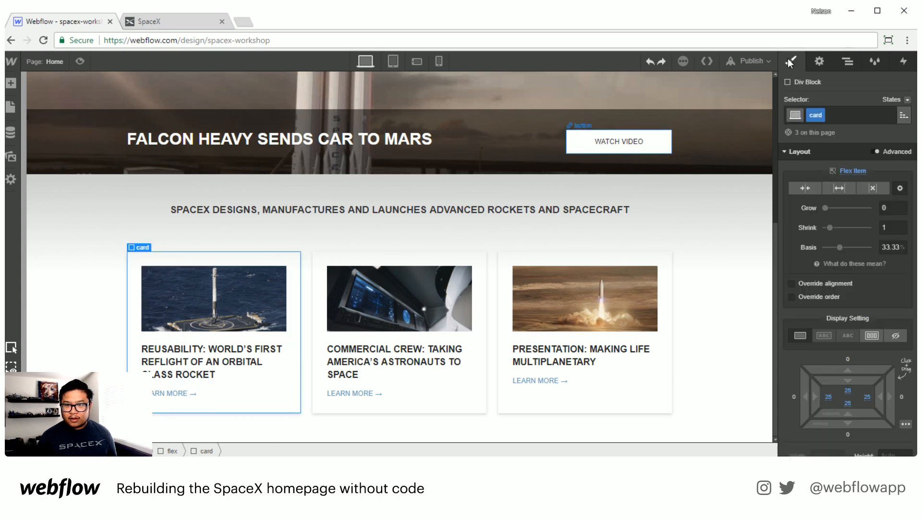
pyautogui.click(863, 336)
pyautogui.click(873, 365)
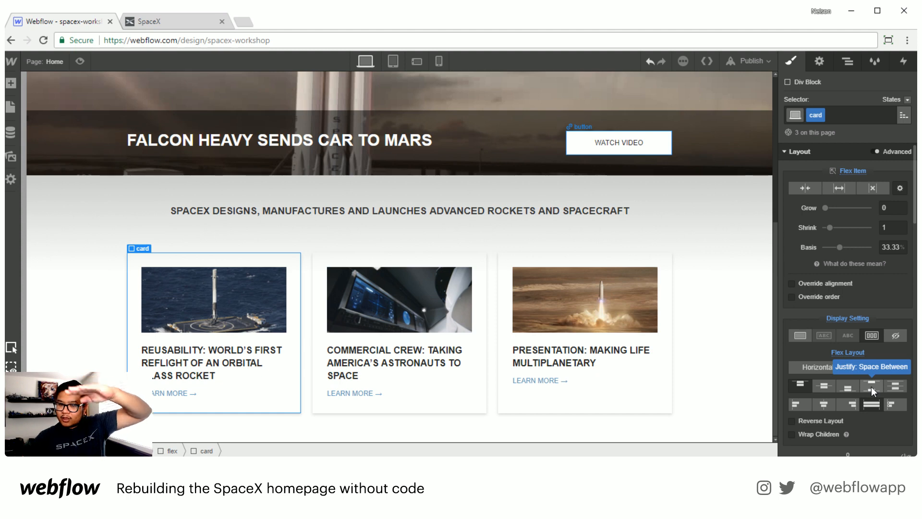
pyautogui.click(871, 387)
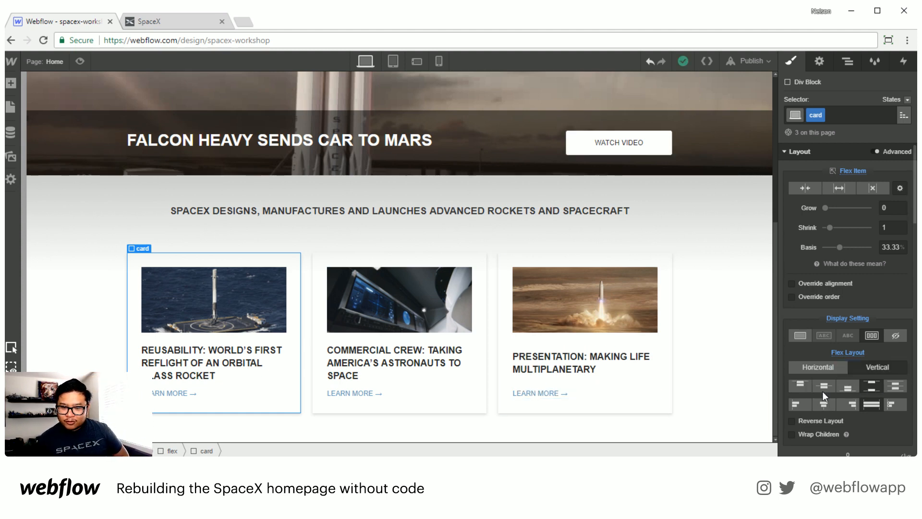
pyautogui.click(798, 386)
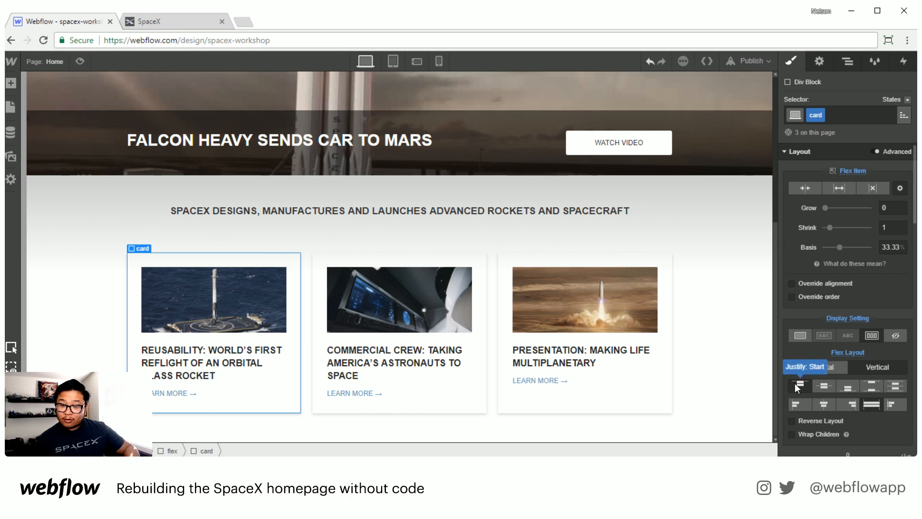
pyautogui.click(867, 384)
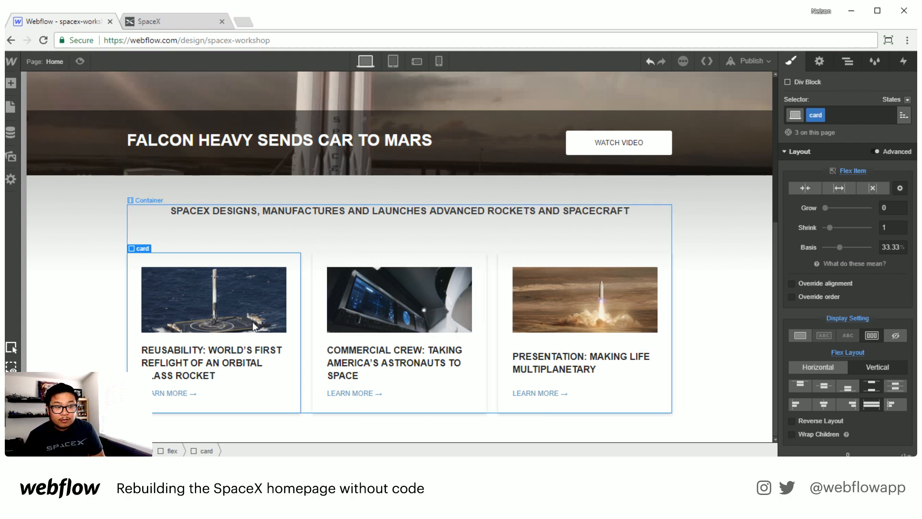
# Step: Wrap the second and third cards' image and title link in new Div Blocks
pyautogui.click(846, 62)
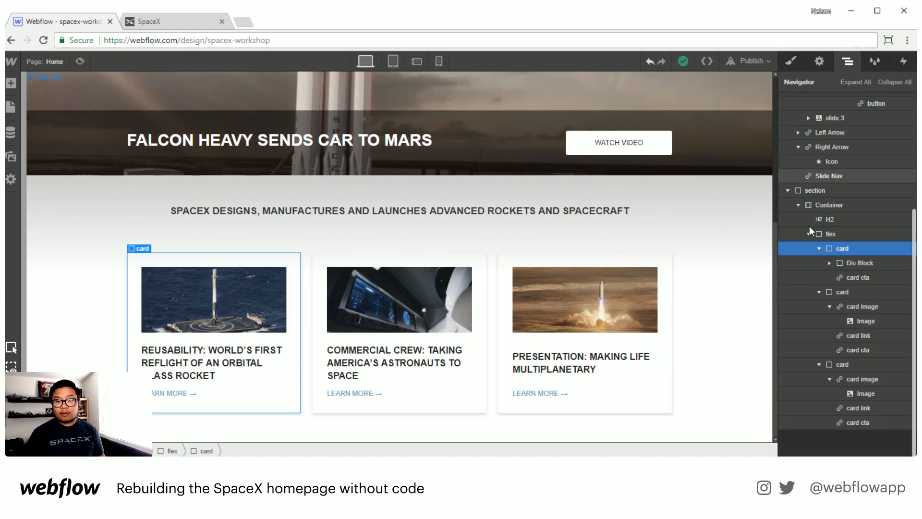
pyautogui.click(850, 307)
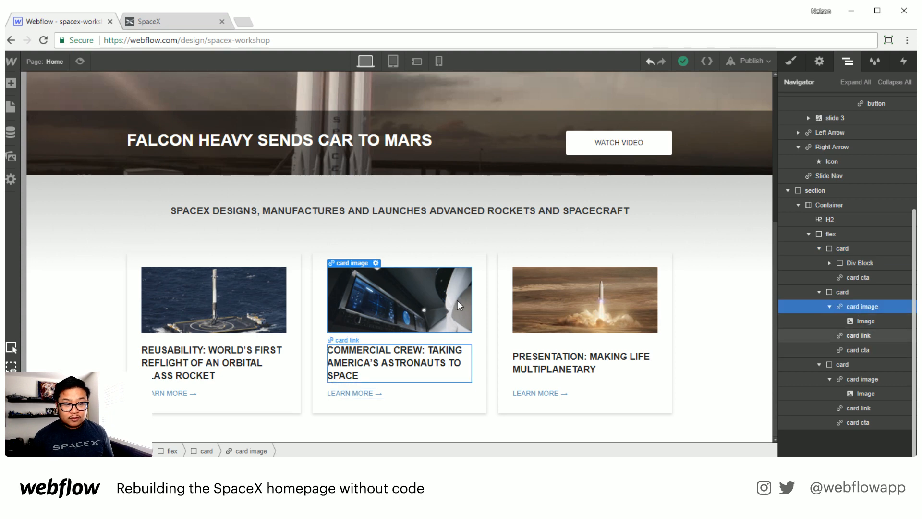
pyautogui.press('a')
pyautogui.moveTo(46, 236); pyautogui.dragTo(838, 317)
pyautogui.click(11, 83)
pyautogui.moveTo(45, 230); pyautogui.dragTo(864, 403)
pyautogui.click(715, 396)
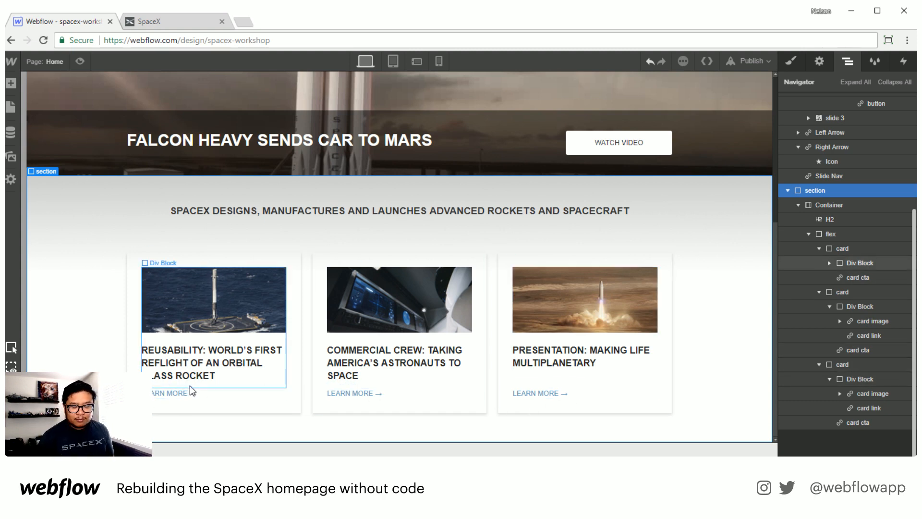
# Step: Try deleting the word MULTIPLANETARY from the third card's title, then undo the deletion
pyautogui.click(787, 189)
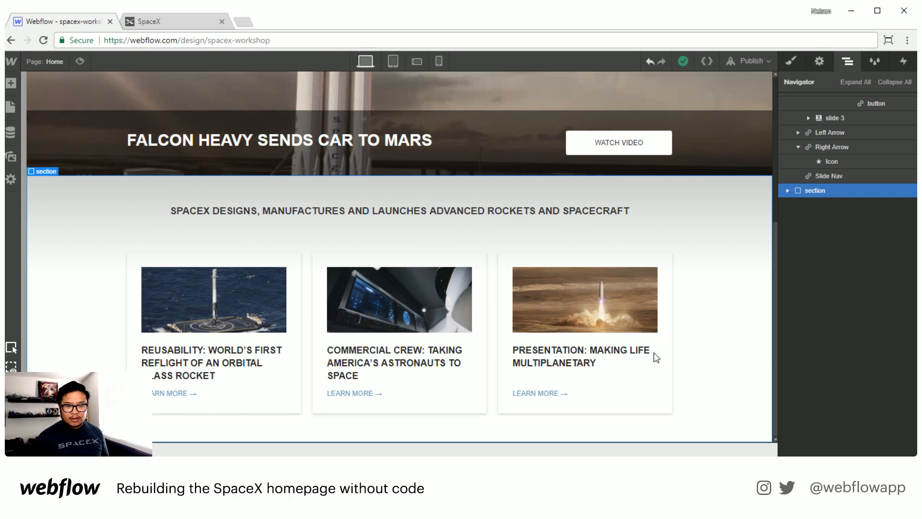
pyautogui.doubleClick(569, 362)
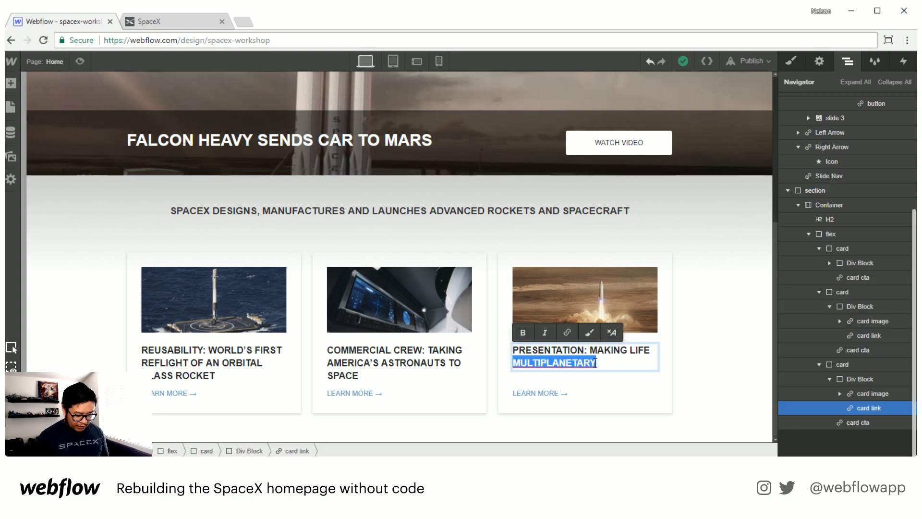
pyautogui.press('BackSpace')
pyautogui.press('Escape')
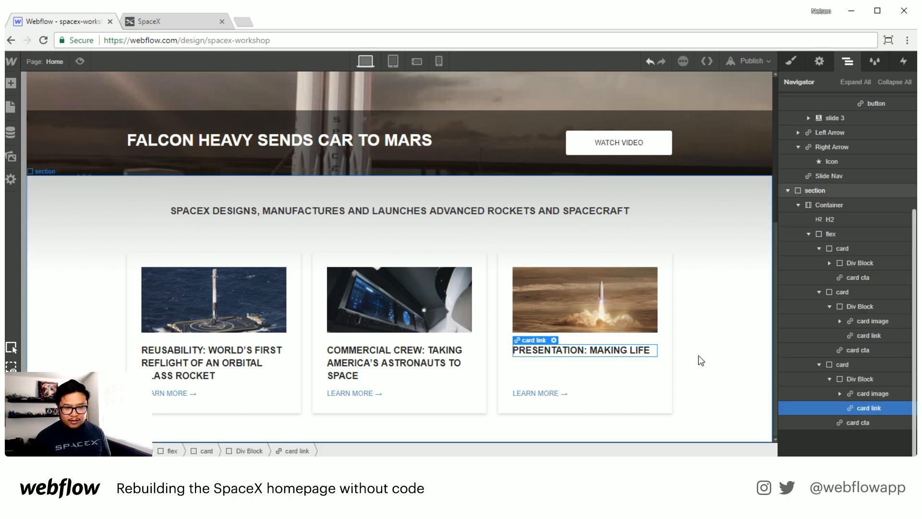
pyautogui.click(722, 408)
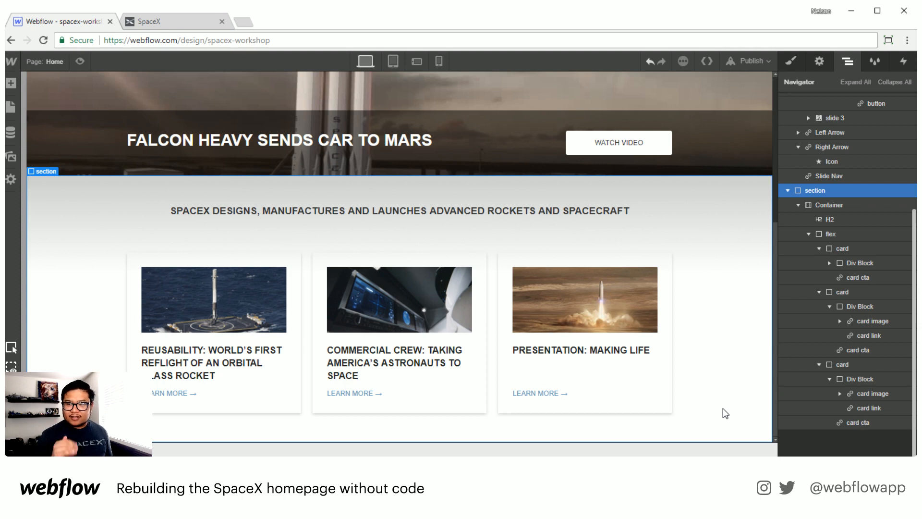
pyautogui.hotkey('ctrl', 'z')
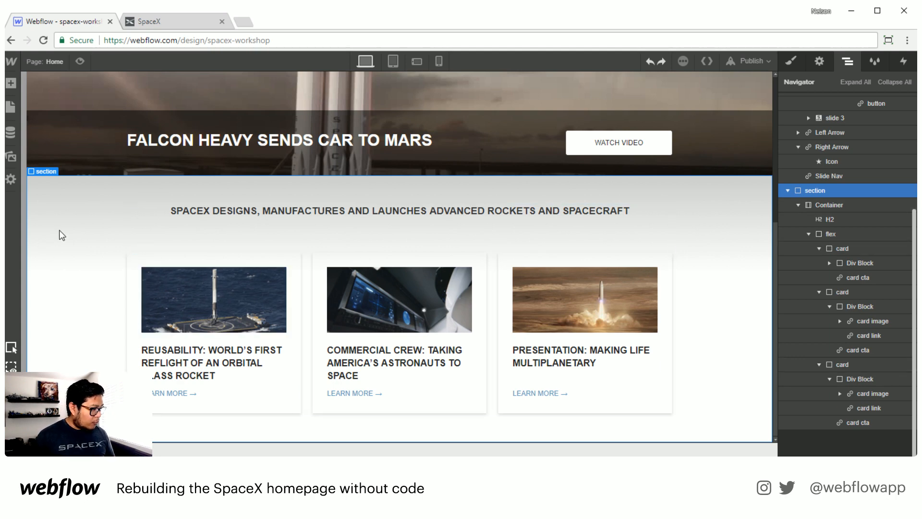
# Step: Examine the footer at the bottom of the SpaceX site for reference
pyautogui.click(149, 21)
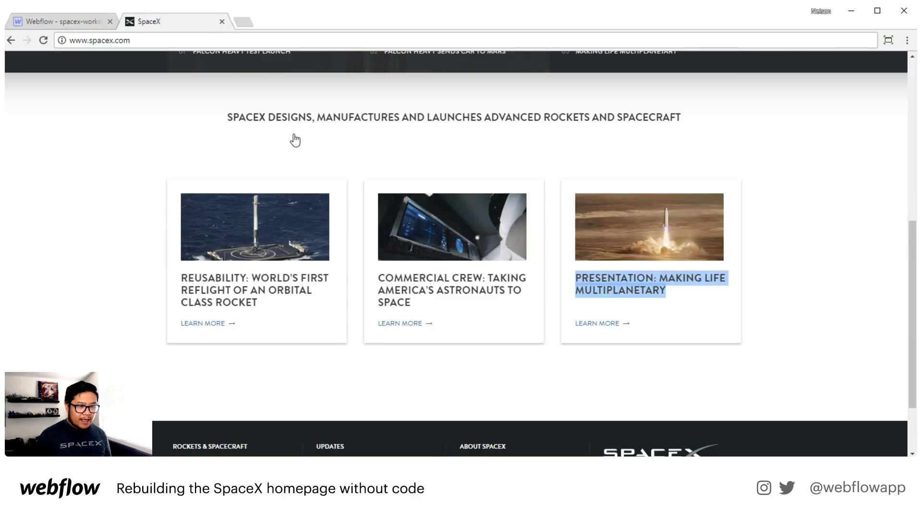
pyautogui.scroll(-2, 353, 304)
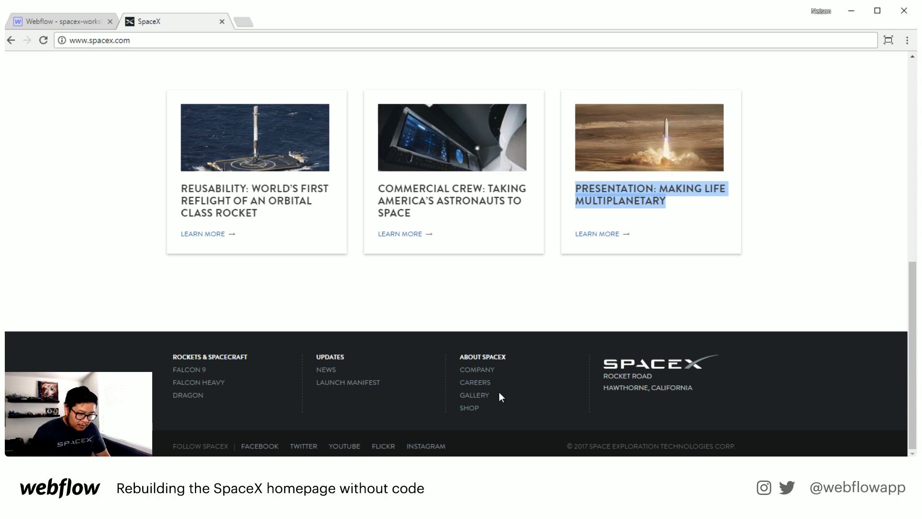
pyautogui.click(89, 24)
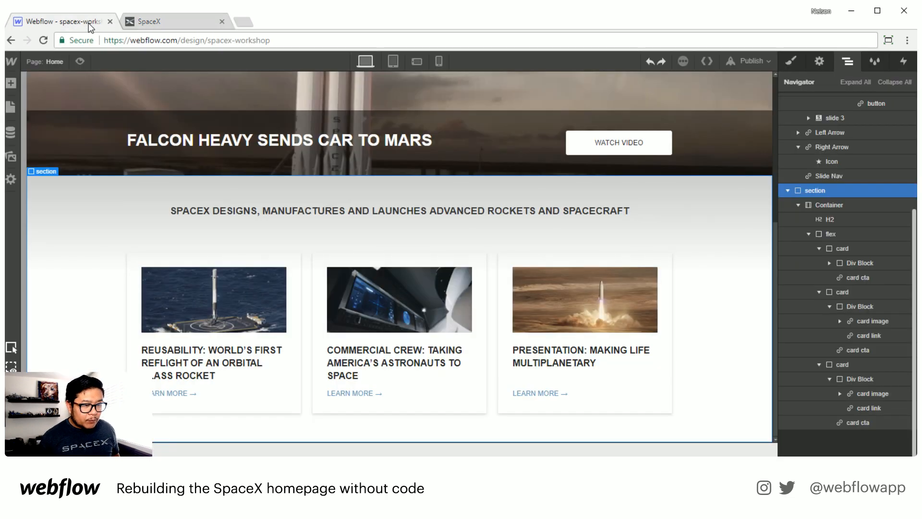
# Step: Add a new Section below the cards section and set its tag to Footer
pyautogui.click(886, 83)
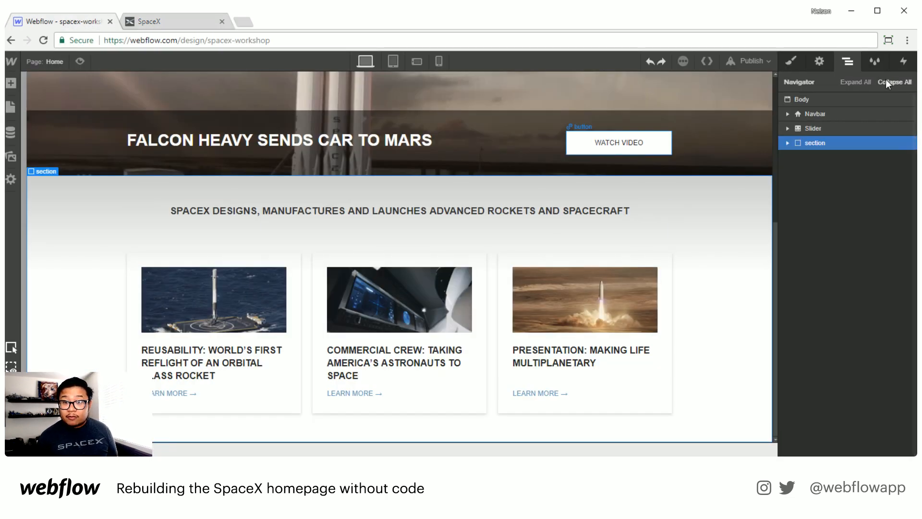
pyautogui.press('a')
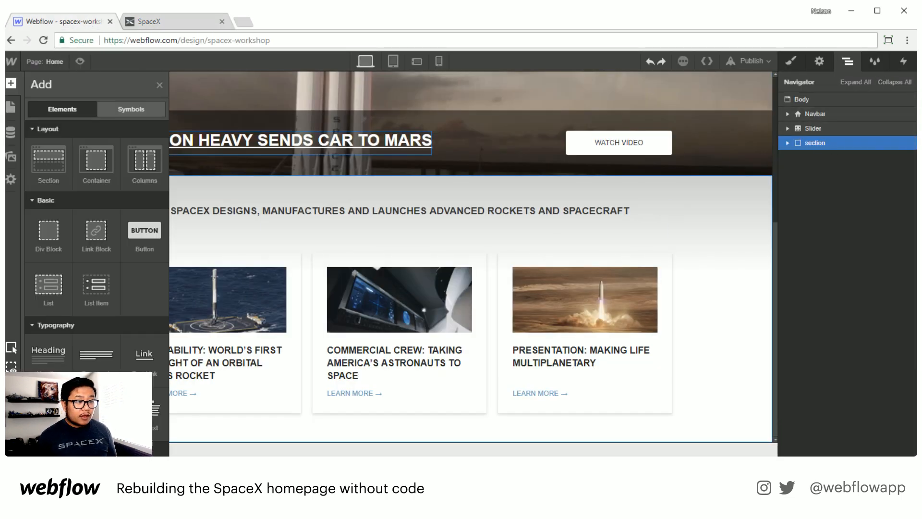
pyautogui.moveTo(49, 161); pyautogui.dragTo(845, 201)
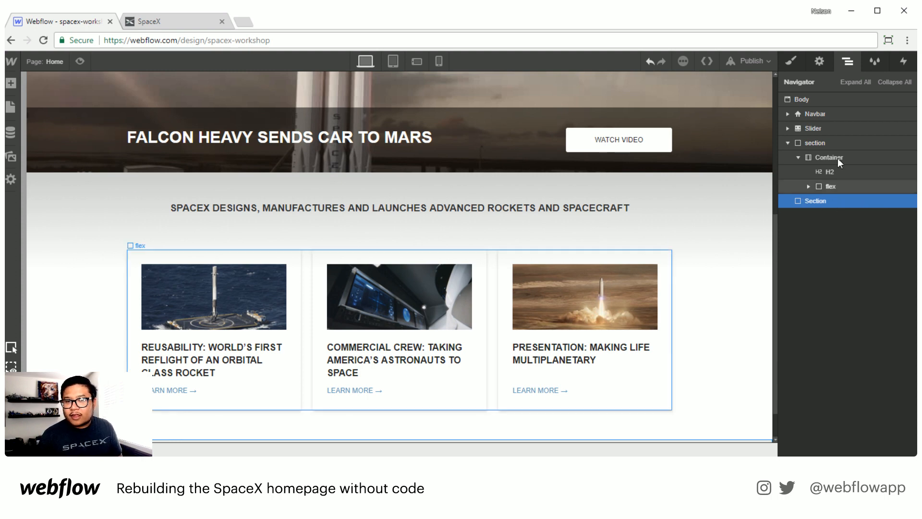
pyautogui.click(819, 62)
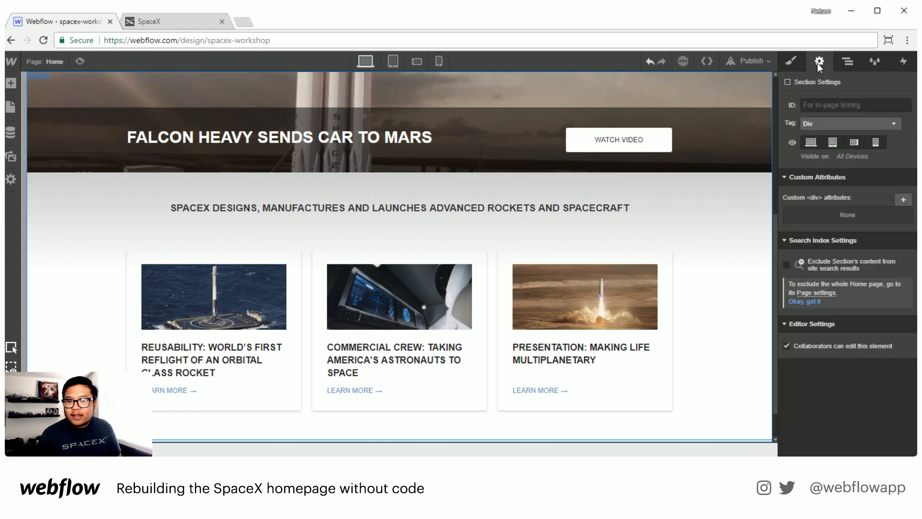
pyautogui.click(829, 126)
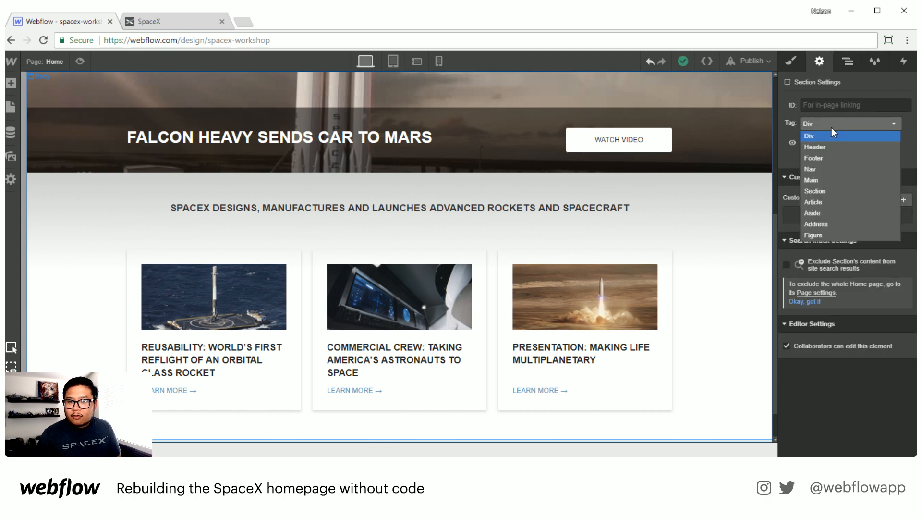
pyautogui.click(827, 159)
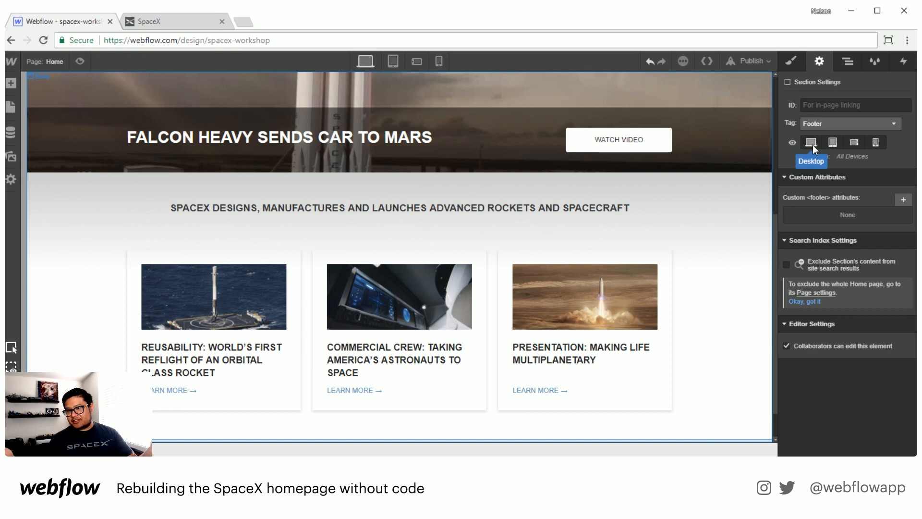
# Step: Give the new section the class footer
pyautogui.click(846, 61)
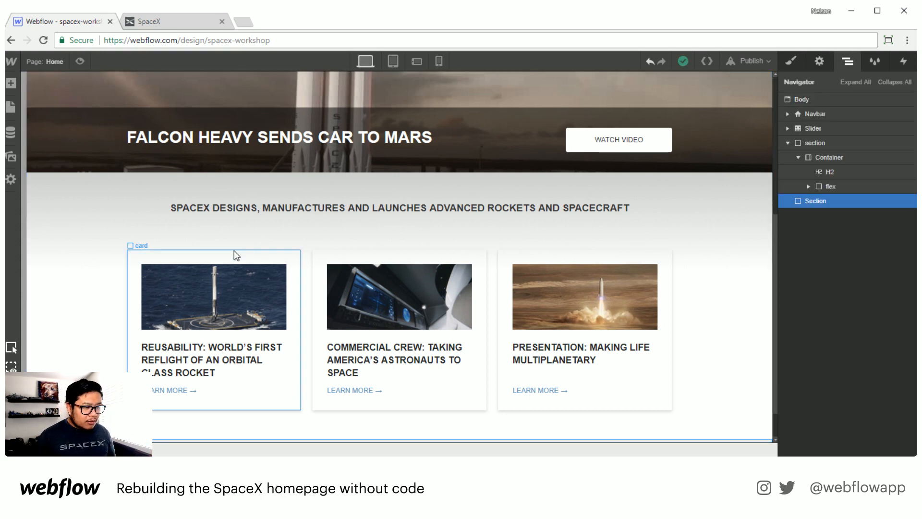
pyautogui.scroll(-1, 389, 342)
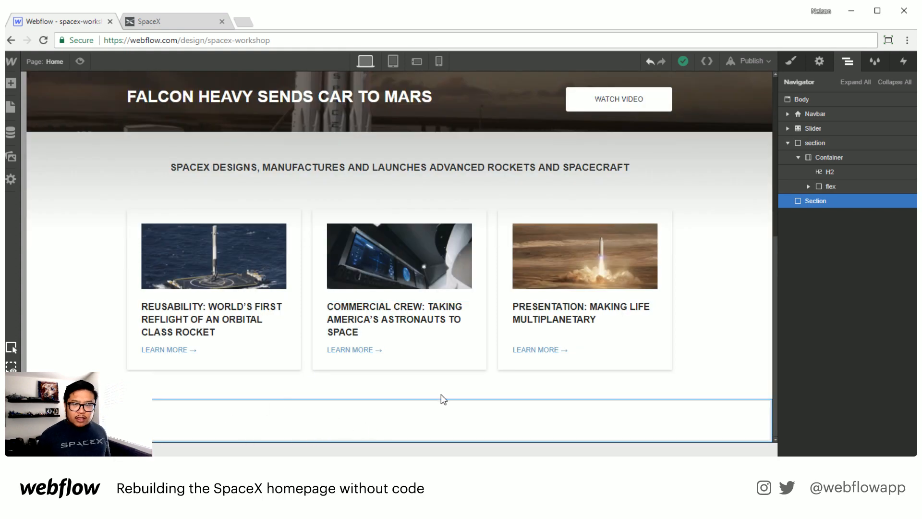
pyautogui.press('s')
pyautogui.click(822, 116)
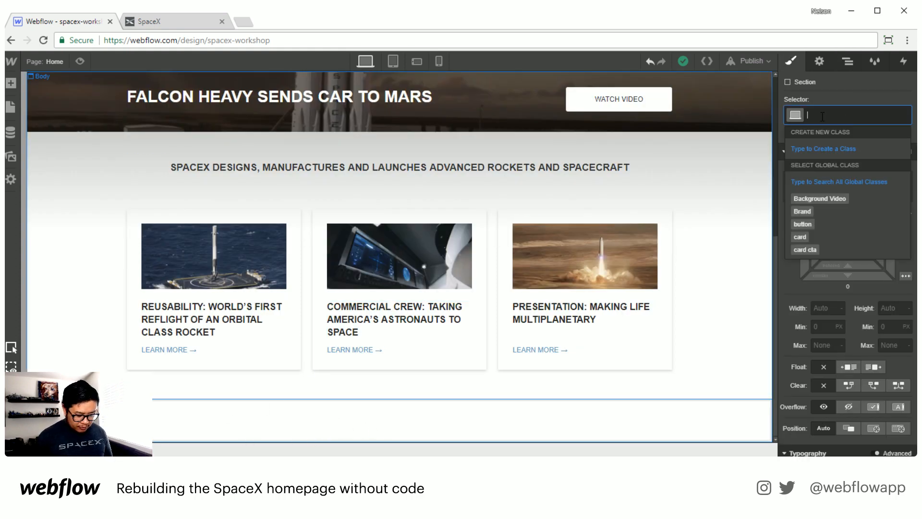
pyautogui.write('footer')
pyautogui.press('Return')
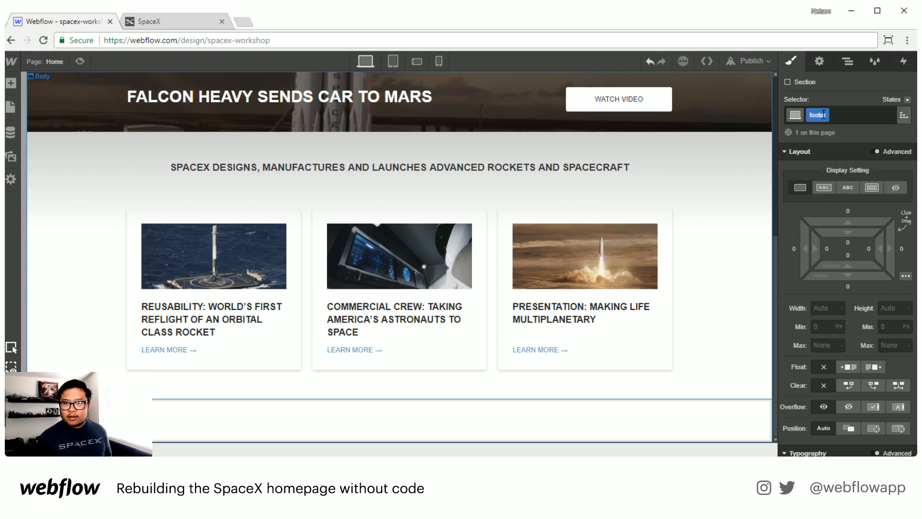
# Step: Set the footer's background color to #2c363d
pyautogui.scroll(-5, 829, 344)
pyautogui.scroll(-5, 829, 344)
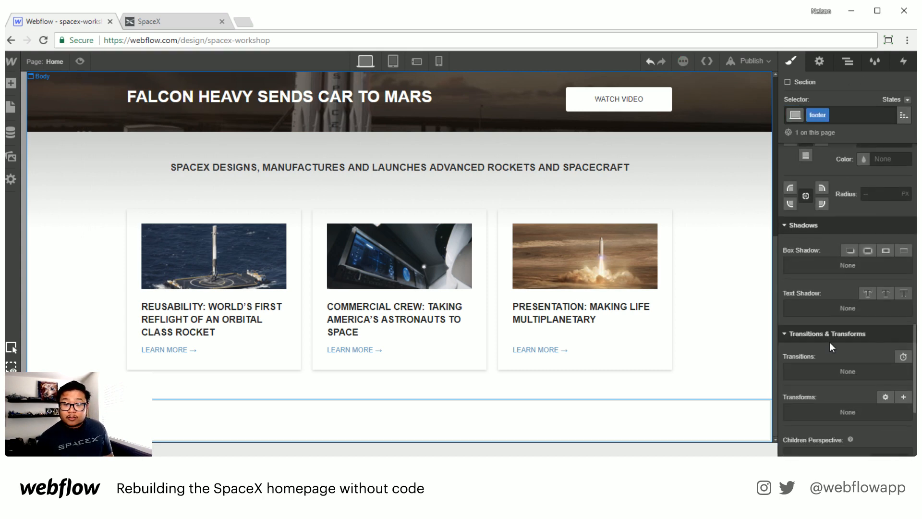
pyautogui.scroll(4, 829, 342)
pyautogui.click(803, 303)
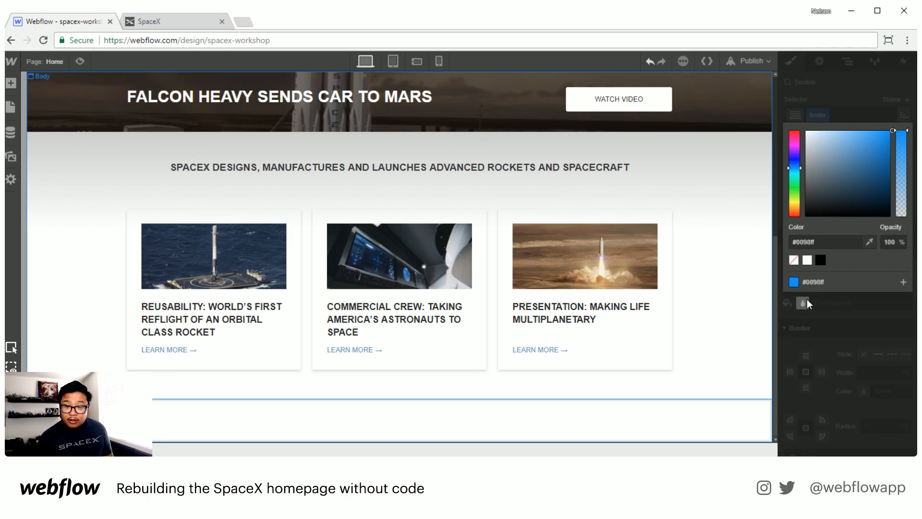
pyautogui.moveTo(849, 181); pyautogui.dragTo(829, 196)
pyautogui.click(811, 180)
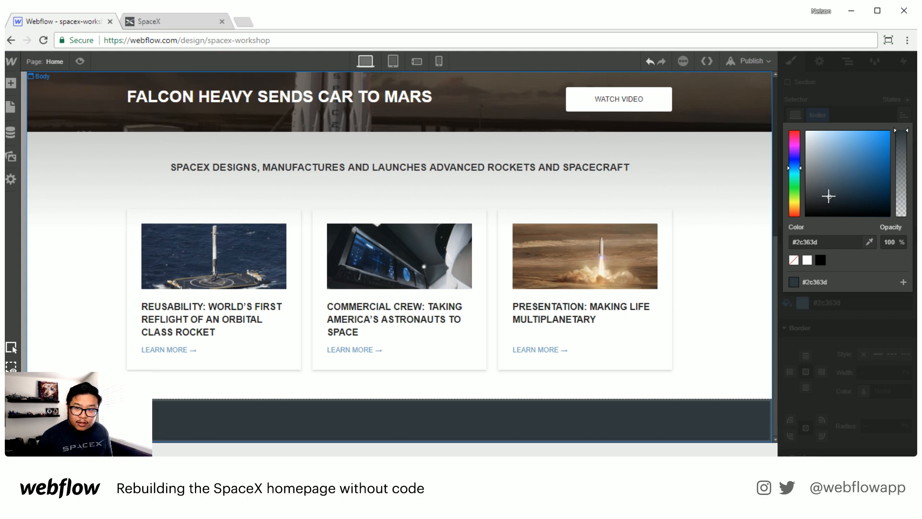
pyautogui.click(816, 78)
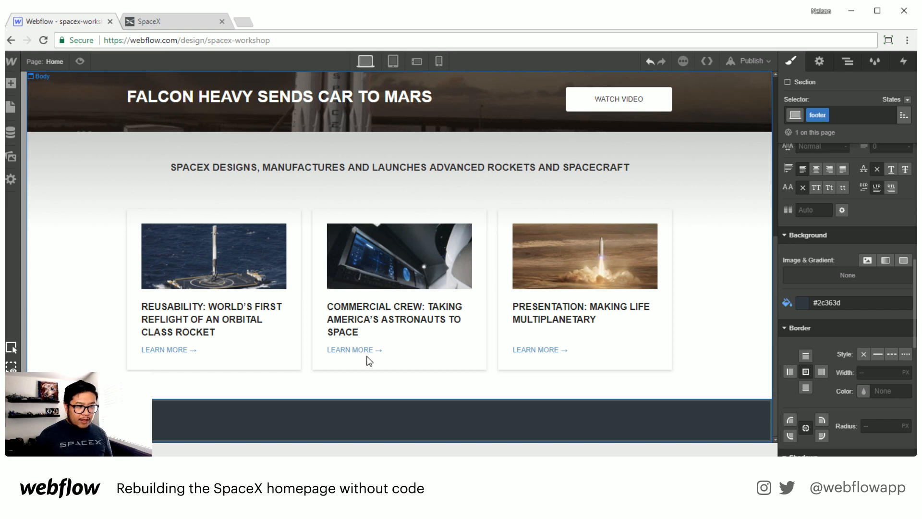
# Step: Add a Container inside the footer and set the footer's top and bottom padding to 35 px
pyautogui.press('a')
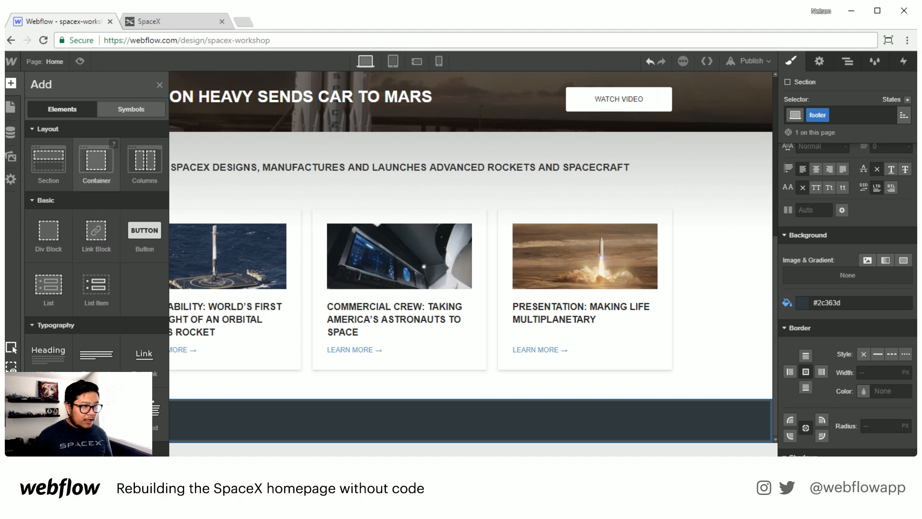
pyautogui.moveTo(96, 163); pyautogui.dragTo(331, 430)
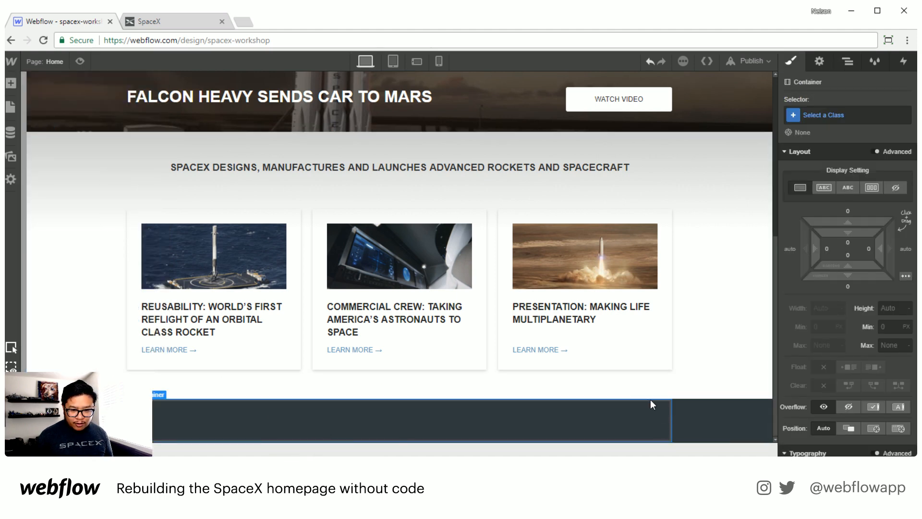
pyautogui.click(723, 422)
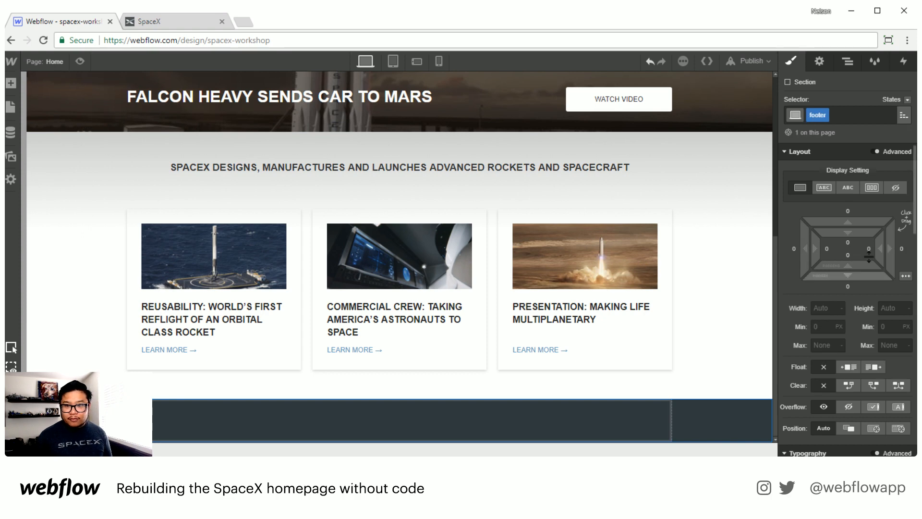
pyautogui.moveTo(860, 232); pyautogui.dragTo(860, 271)
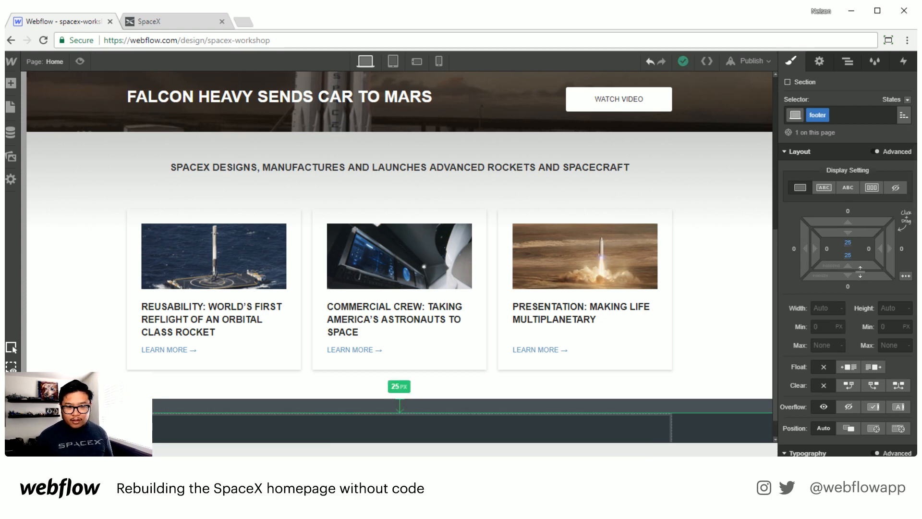
pyautogui.scroll(-1, 582, 353)
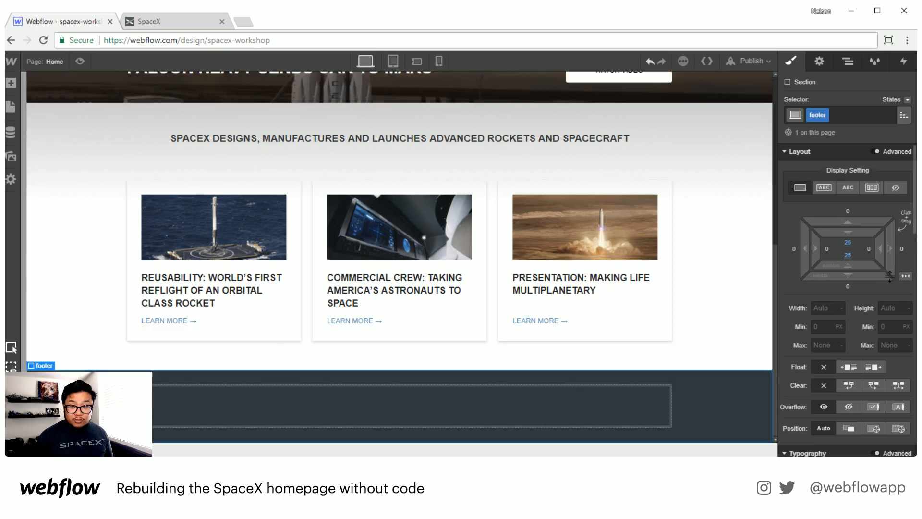
pyautogui.moveTo(860, 233); pyautogui.dragTo(860, 254)
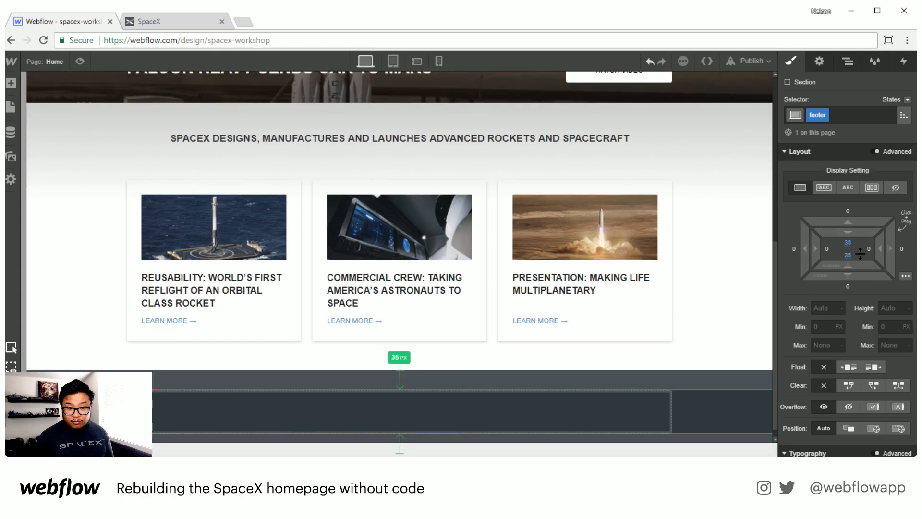
# Step: Add a Div Block inside the footer container and give it the existing flex class
pyautogui.click(364, 396)
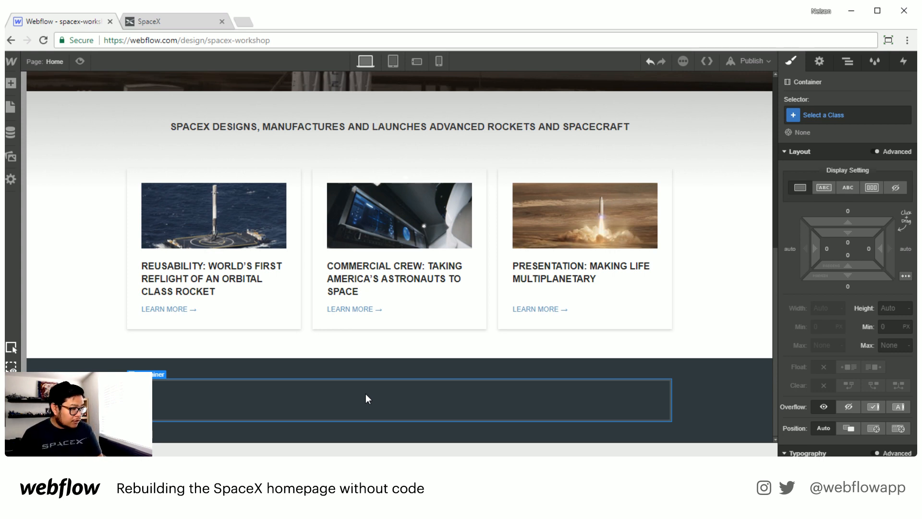
pyautogui.press('a')
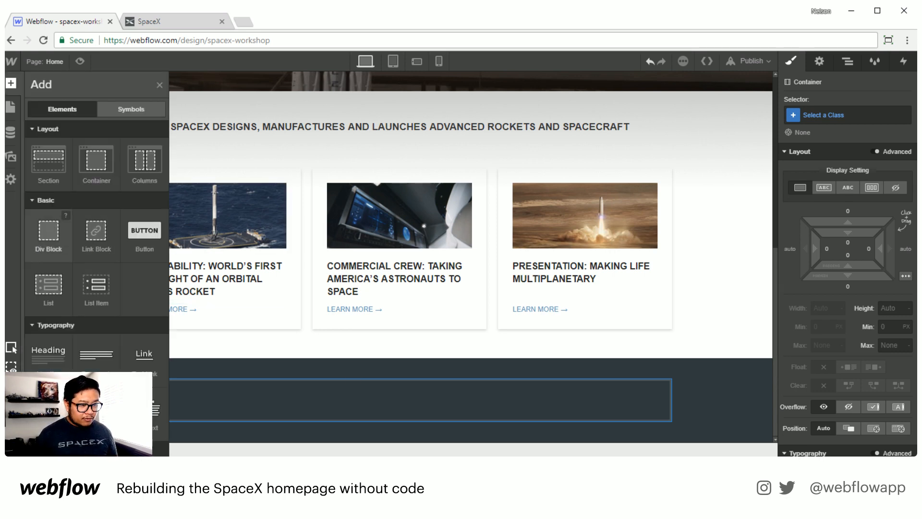
pyautogui.click(48, 233)
pyautogui.click(837, 114)
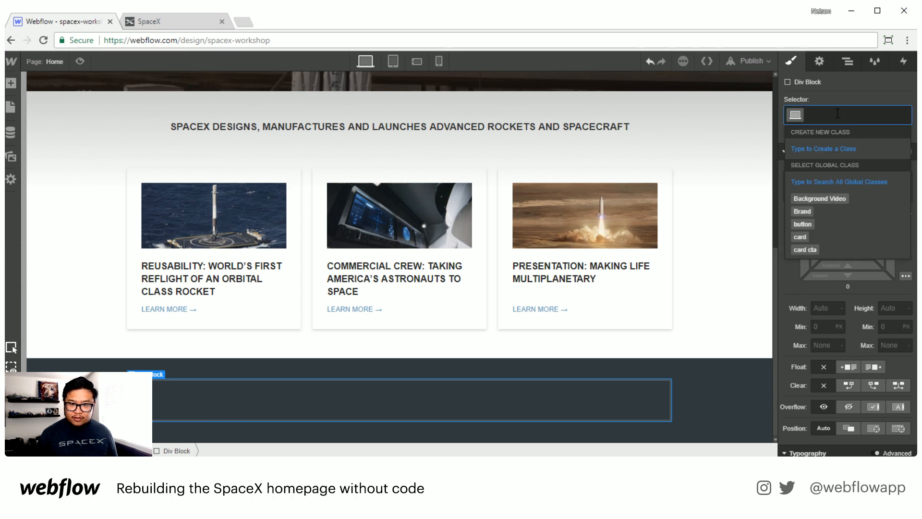
pyautogui.write('flex')
pyautogui.press('Return')
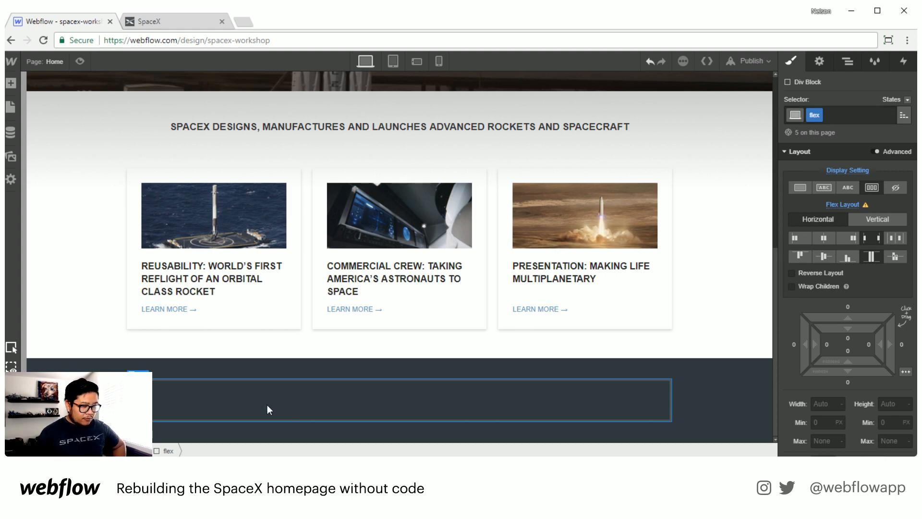
# Step: Add a Div Block inside the footer's flex div and place a Text Block inside it
pyautogui.press('a')
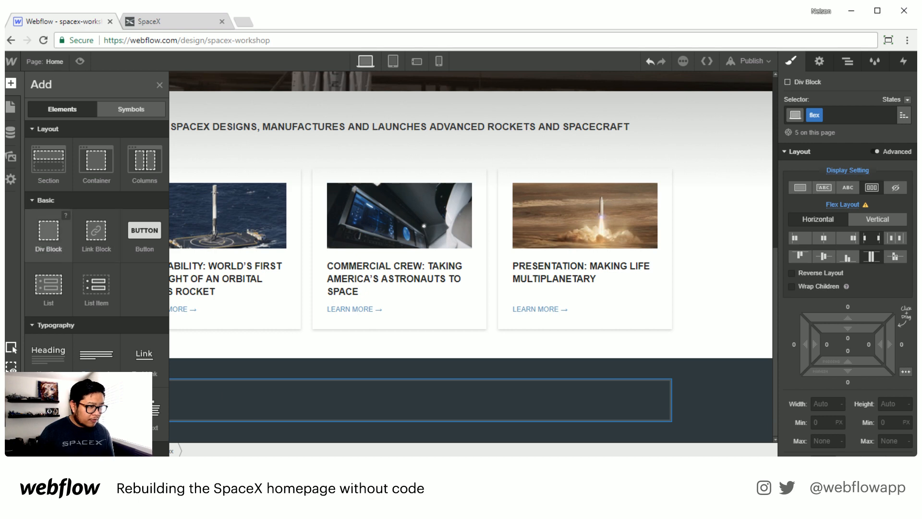
pyautogui.click(55, 228)
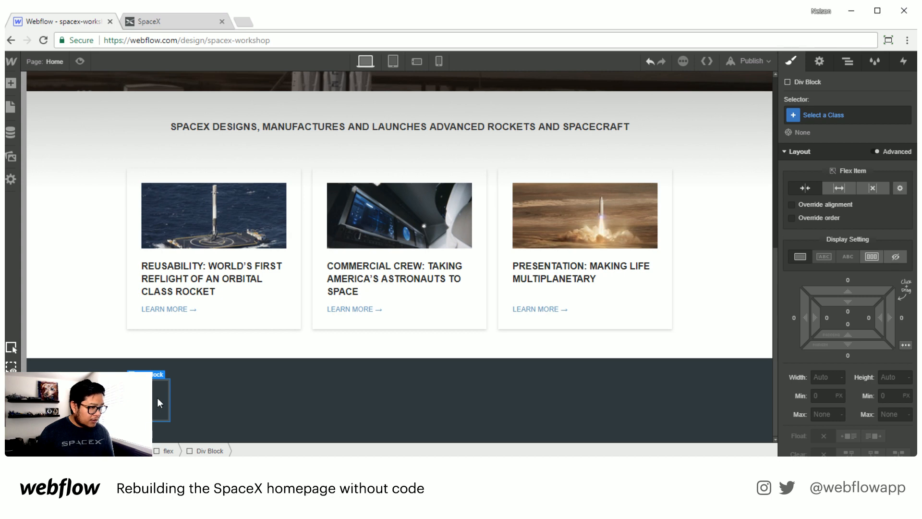
pyautogui.press('a')
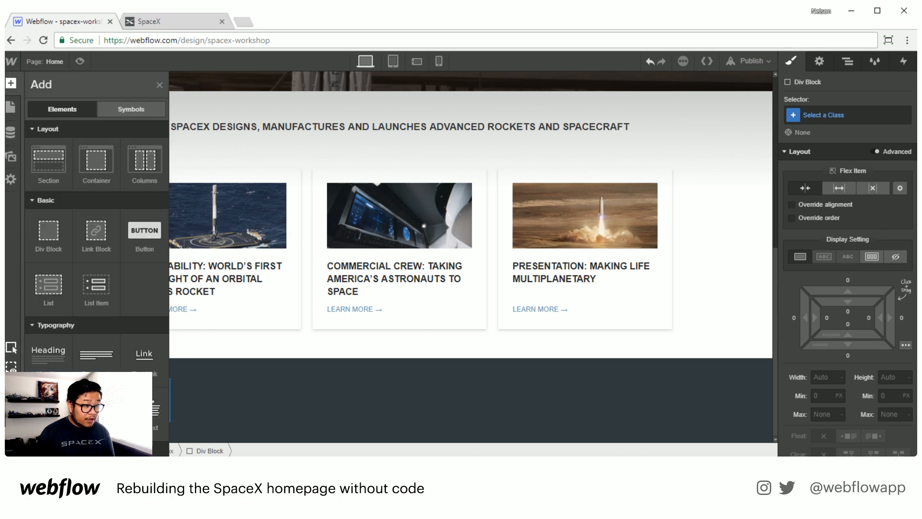
pyautogui.moveTo(48, 414); pyautogui.dragTo(168, 416)
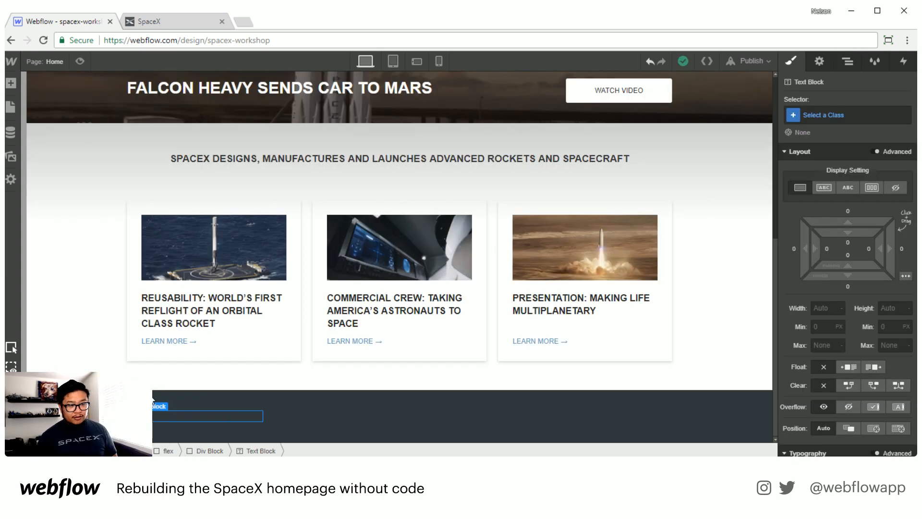
# Step: Give the text block a new class named footer header
pyautogui.click(823, 115)
pyautogui.write('foot')
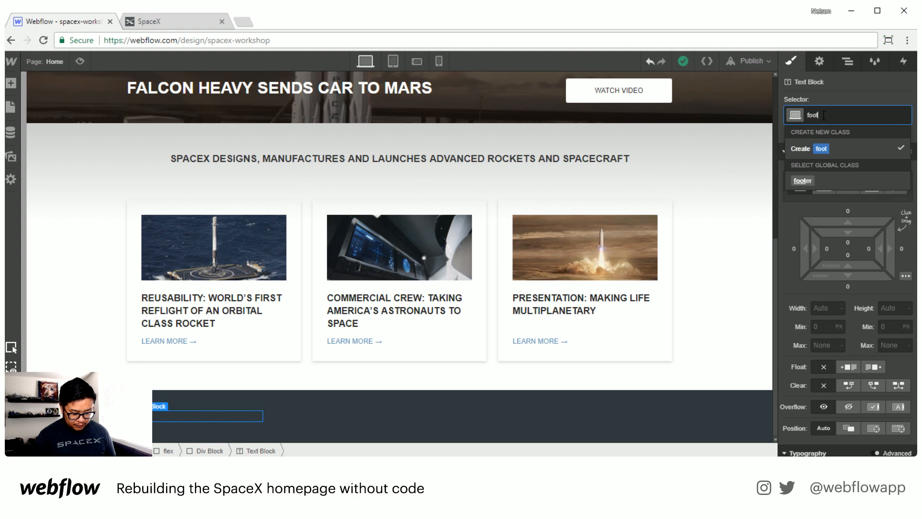
pyautogui.write('er header')
pyautogui.press('Return')
# Step: Set the footer header's text color to white
pyautogui.scroll(-5, 865, 326)
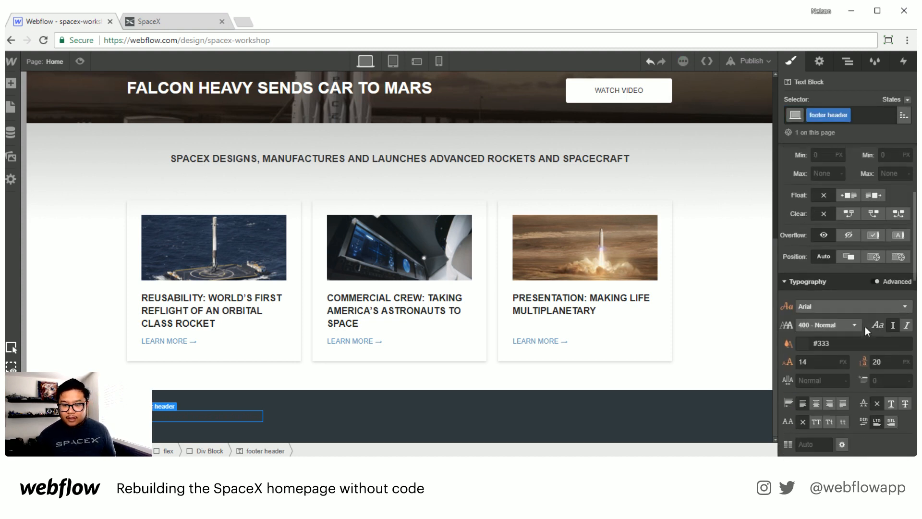
pyautogui.click(822, 281)
pyautogui.write('white')
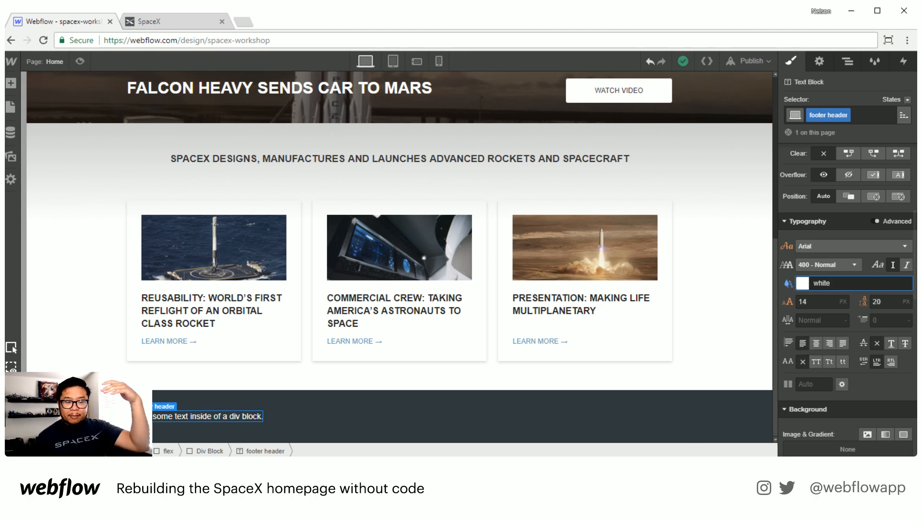
# Step: Select the footer section and set its text to uppercase
pyautogui.click(249, 452)
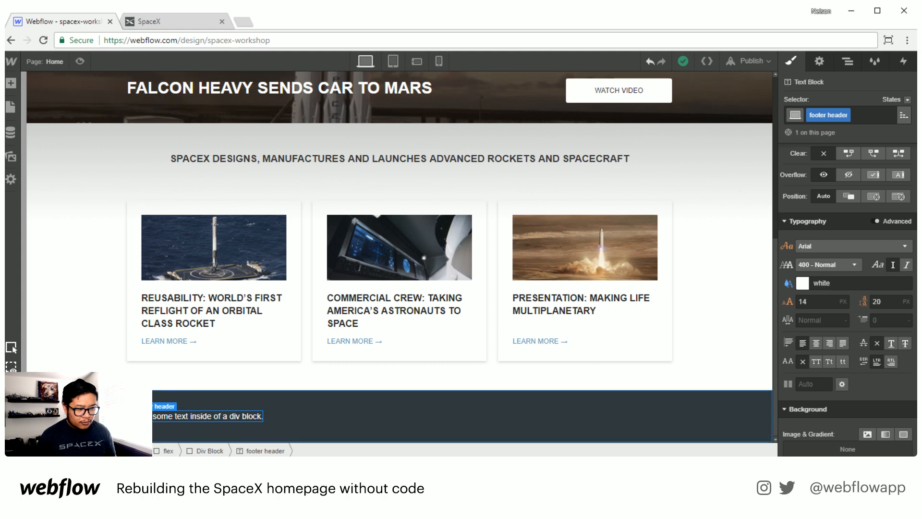
pyautogui.click(77, 451)
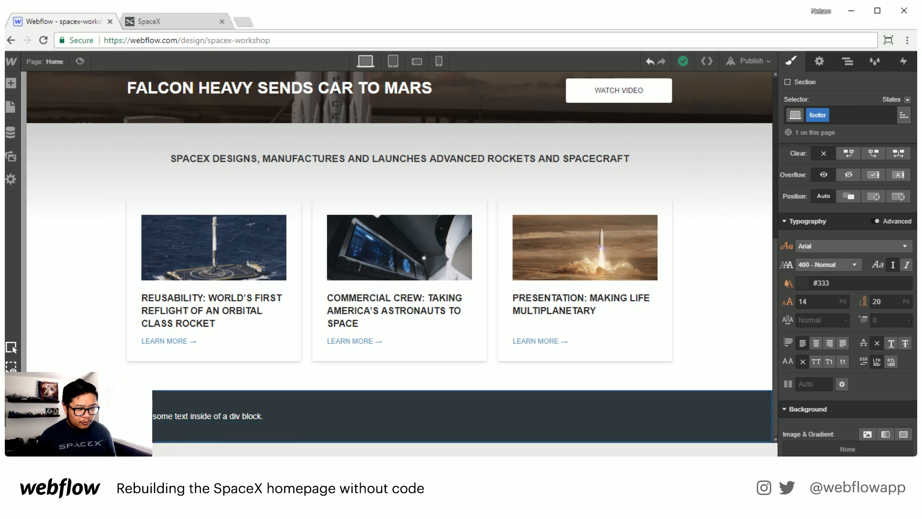
pyautogui.click(814, 361)
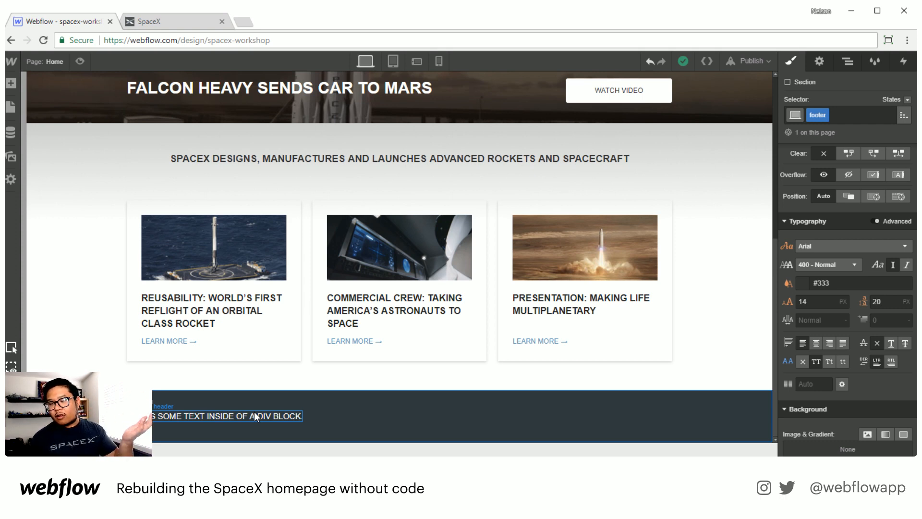
# Step: Replace the footer header text with the tagline copied from the live SpaceX site
pyautogui.doubleClick(195, 415)
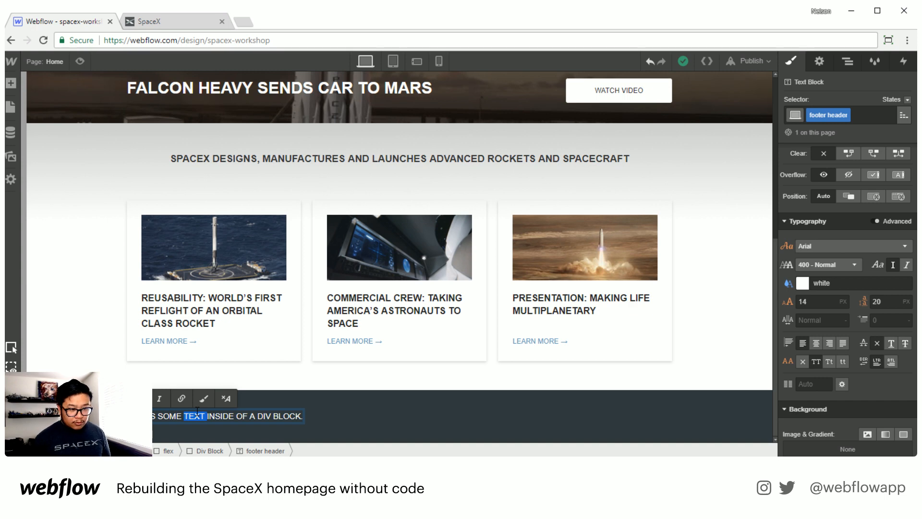
pyautogui.click(196, 15)
pyautogui.moveTo(172, 356); pyautogui.dragTo(257, 359)
pyautogui.hotkey('ctrl', 'c')
pyautogui.click(53, 20)
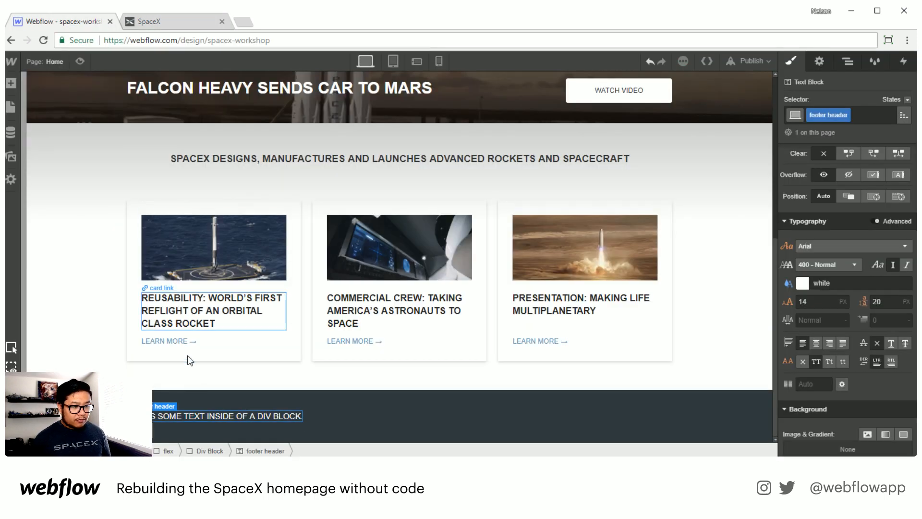
pyautogui.tripleClick(189, 417)
pyautogui.hotkey('ctrl', 'v')
pyautogui.press('Escape')
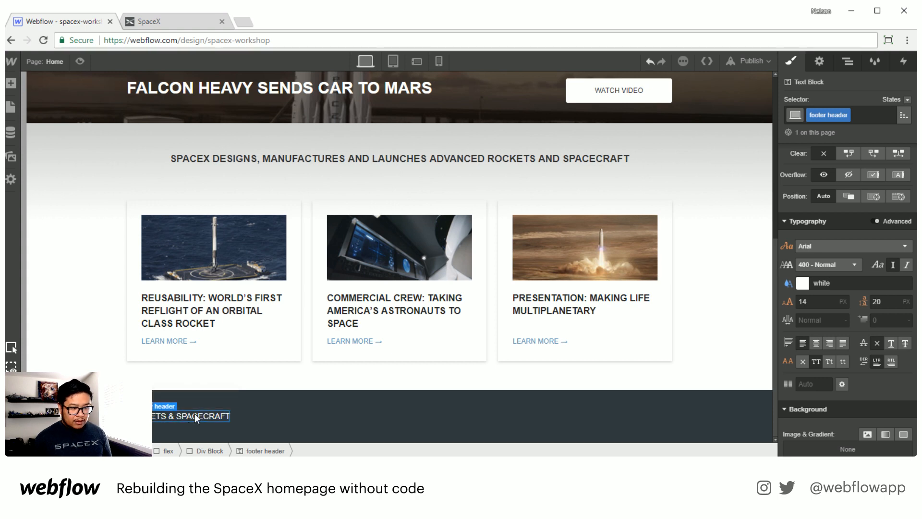
# Step: Set the footer header's font size to 11 px, line height to 17 px and weight to 700 - Bold
pyautogui.click(816, 301)
pyautogui.write('10')
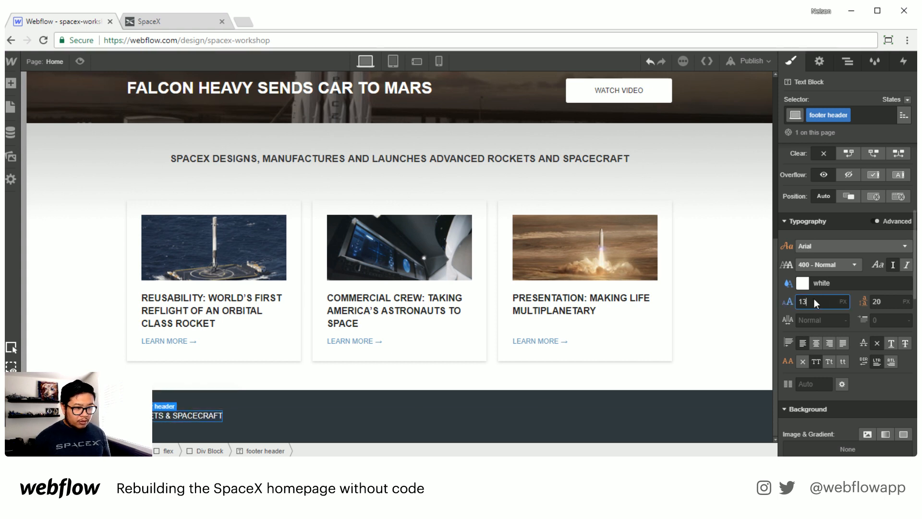
pyautogui.press('Up')
pyautogui.press('Tab')
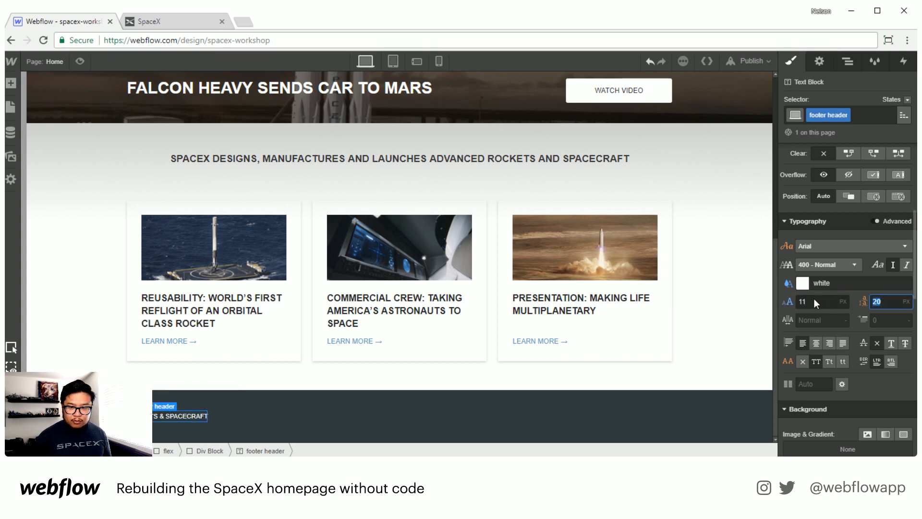
pyautogui.press('Down')
pyautogui.press('Down')
pyautogui.press('Down')
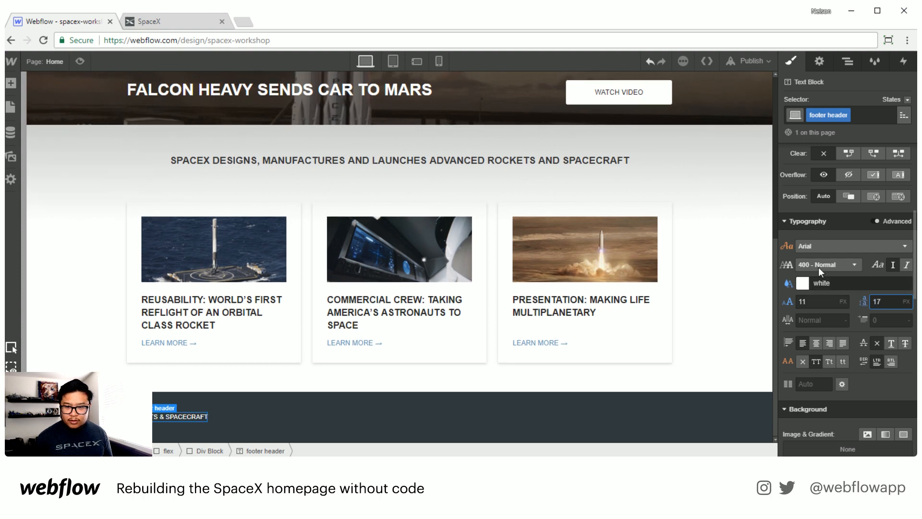
pyautogui.click(817, 260)
pyautogui.click(819, 342)
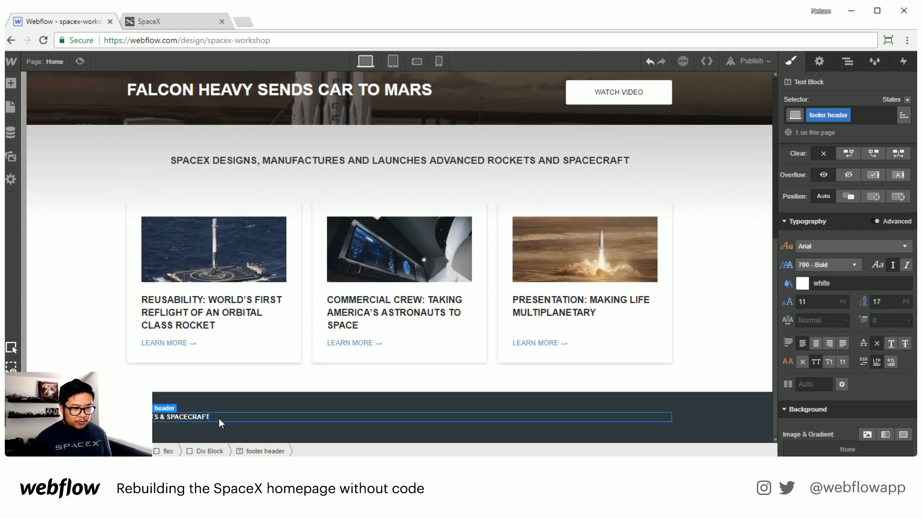
# Step: Add a Text Link below the footer header and open its text for editing
pyautogui.press('a')
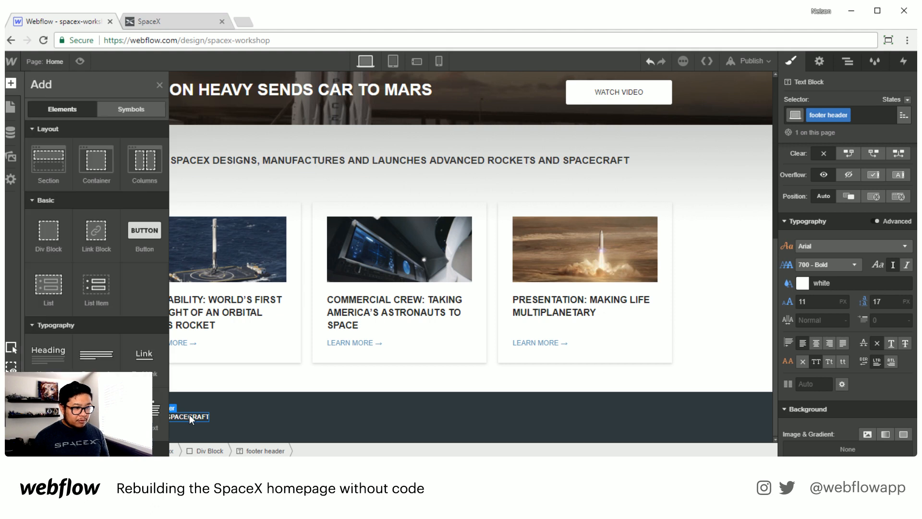
pyautogui.click(144, 356)
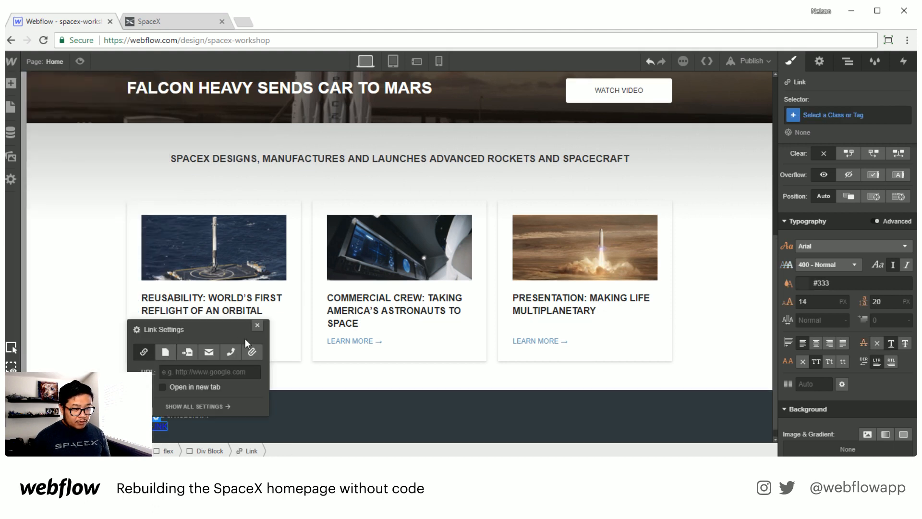
pyautogui.click(258, 325)
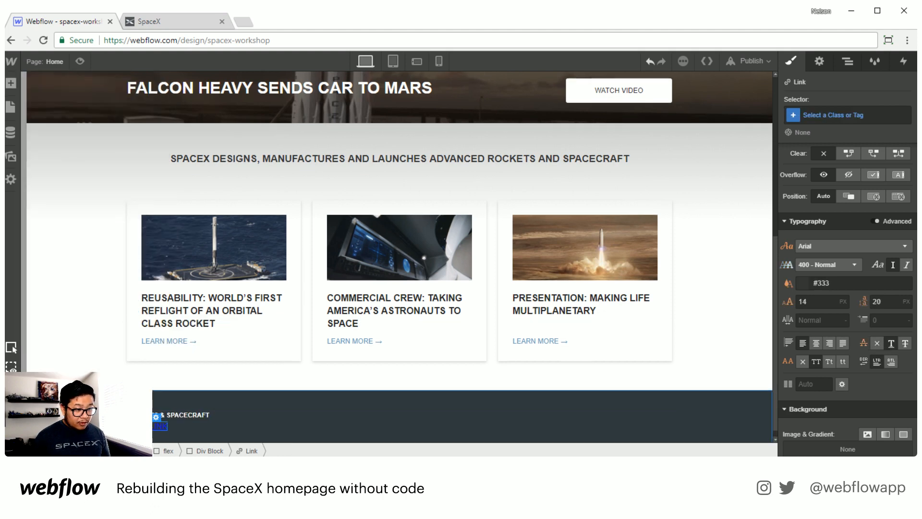
pyautogui.doubleClick(160, 427)
pyautogui.press('Escape')
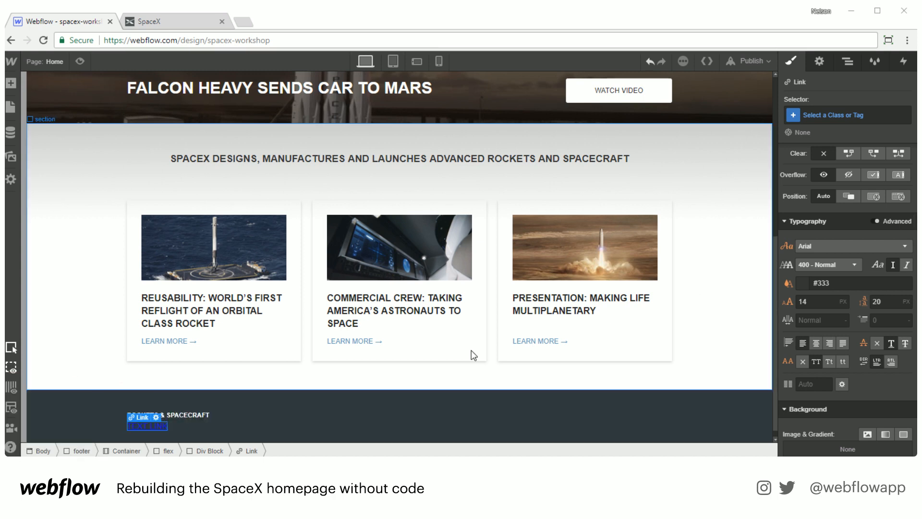
pyautogui.doubleClick(150, 429)
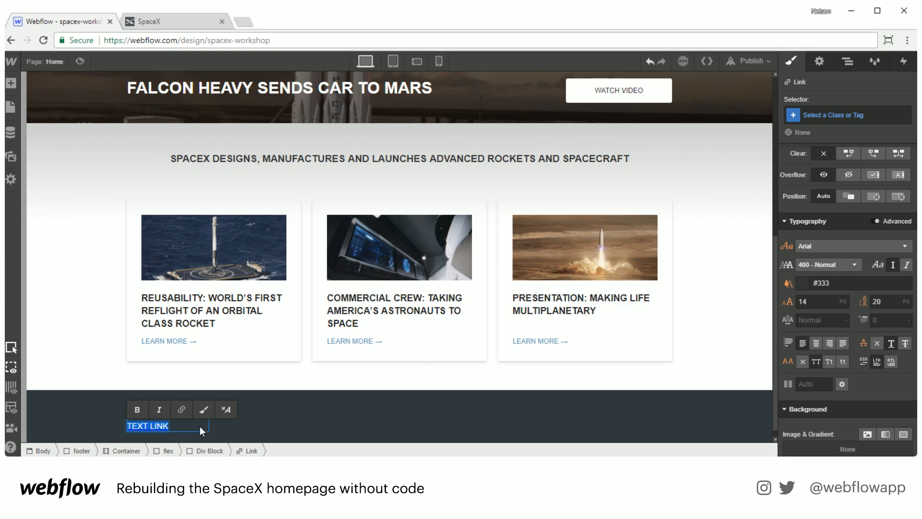
# Step: Set the new link's text to Falcon 9 and give it a new class named footer link
pyautogui.write('Falcon 9')
pyautogui.press('Escape')
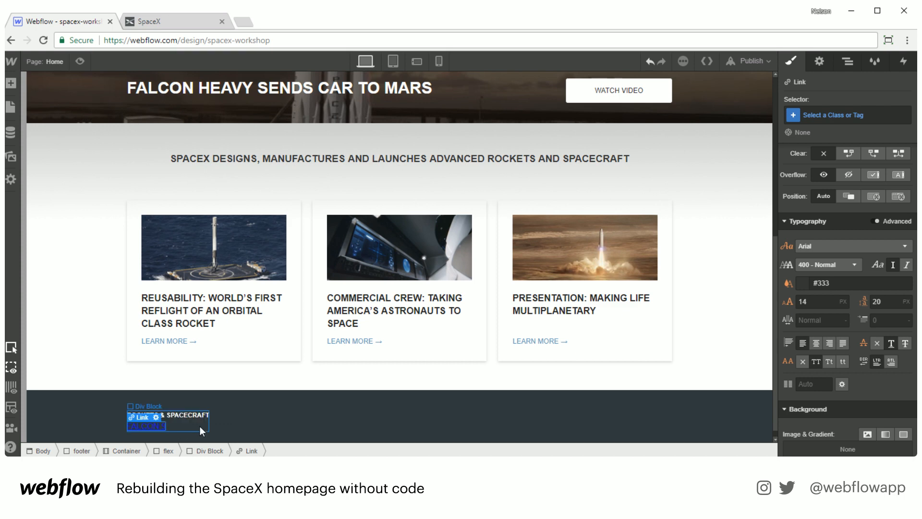
pyautogui.click(816, 115)
pyautogui.write('footer link')
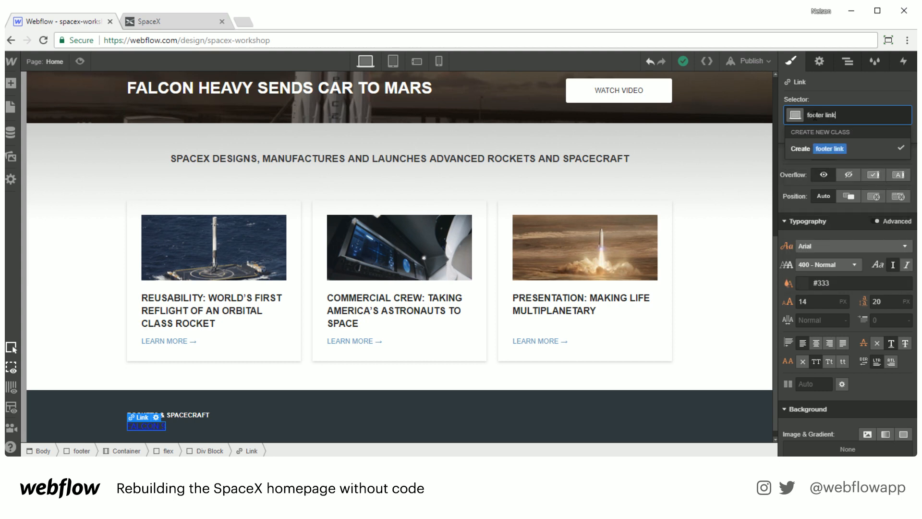
pyautogui.press('Return')
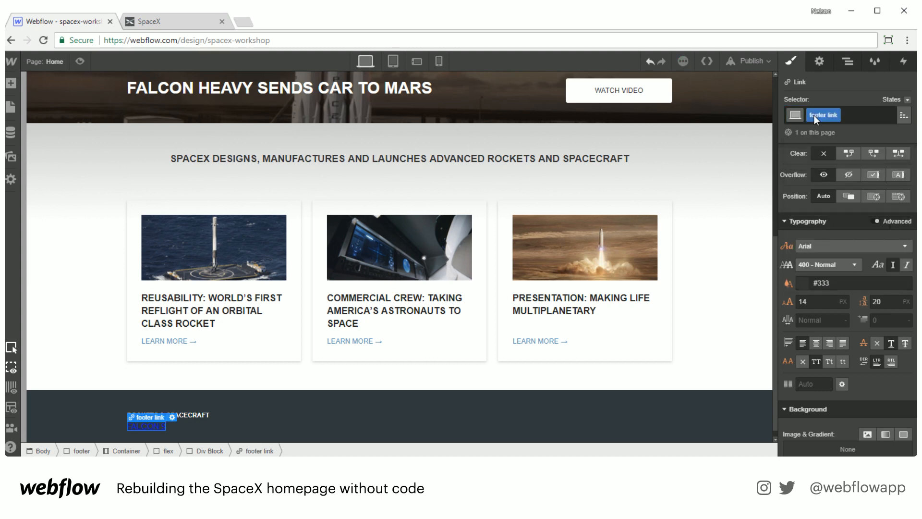
# Step: Set the footer link's text color to #999
pyautogui.click(803, 284)
pyautogui.moveTo(826, 180); pyautogui.dragTo(789, 146)
pyautogui.click(841, 86)
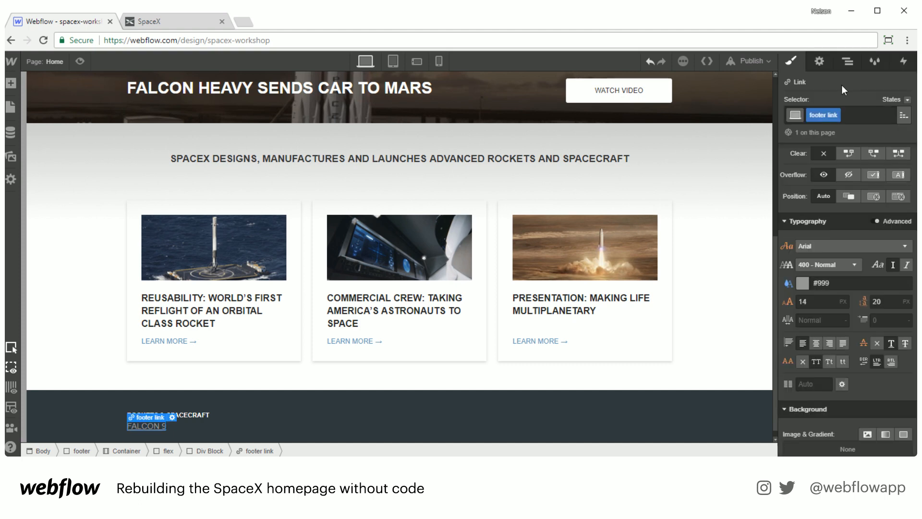
# Step: Set the footer link's font size to 11 px and its line height to 17 px
pyautogui.click(876, 343)
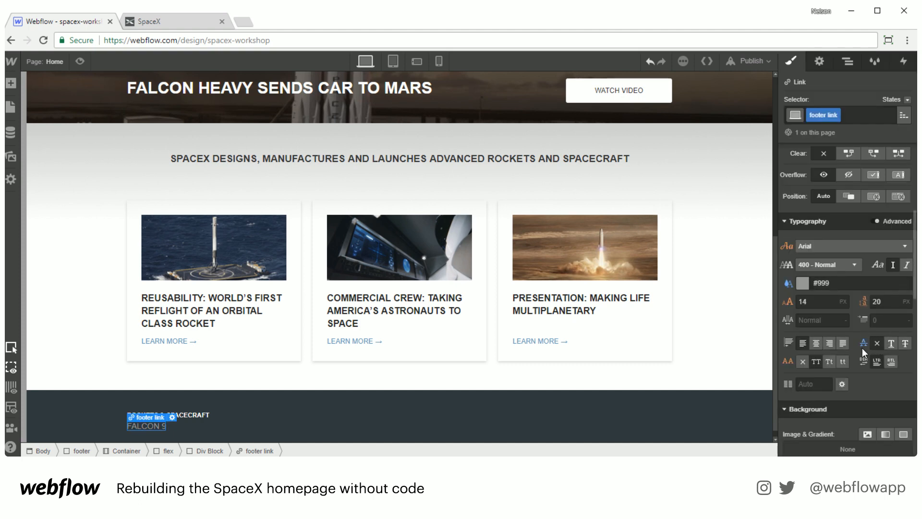
pyautogui.click(825, 299)
pyautogui.press('Down')
pyautogui.press('Down')
pyautogui.press('Down')
pyautogui.press('Down')
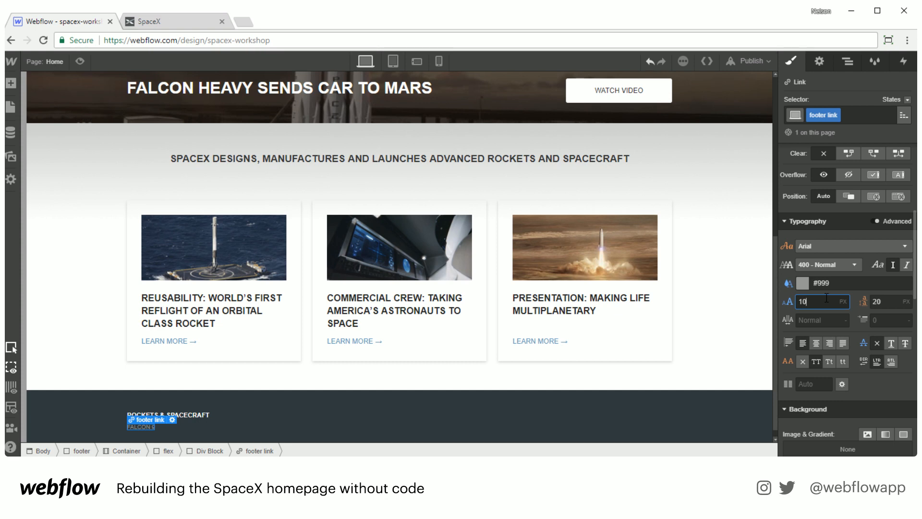
pyautogui.press('Up')
pyautogui.press('Tab')
pyautogui.write('18')
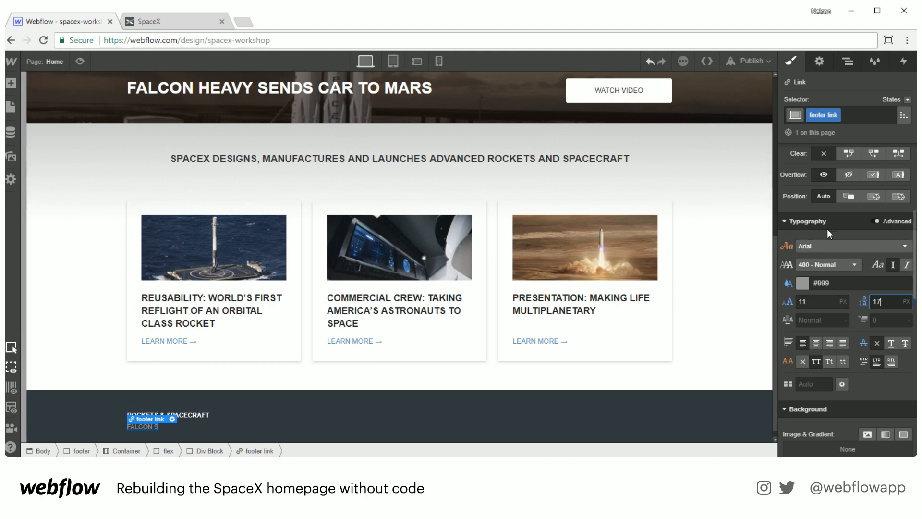
# Step: Set the footer link to inline block display with a 6 px bottom margin
pyautogui.scroll(5, 827, 228)
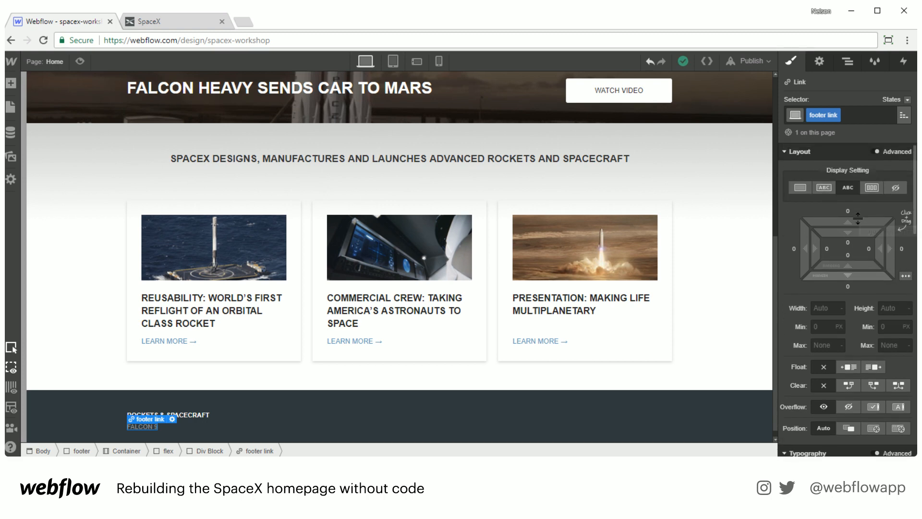
pyautogui.click(824, 187)
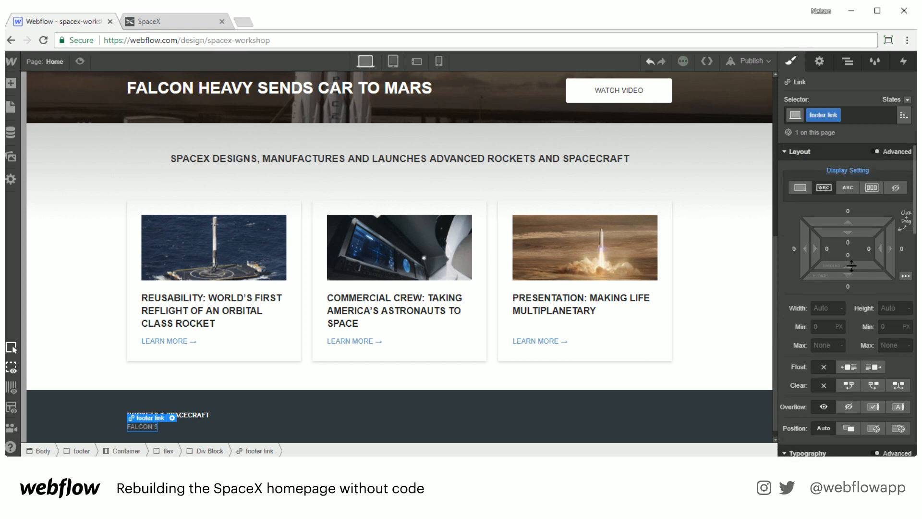
pyautogui.moveTo(853, 276); pyautogui.dragTo(853, 291)
# Step: Paste two copies of the footer link beneath it and set the link display to block
pyautogui.scroll(-1, 192, 404)
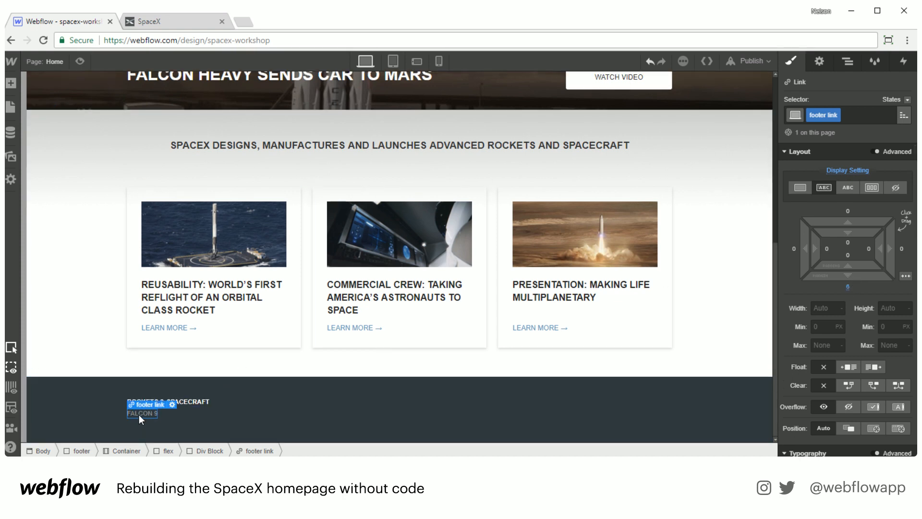
pyautogui.hotkey('ctrl', 'v')
pyautogui.hotkey('ctrl', 'v')
pyautogui.click(797, 189)
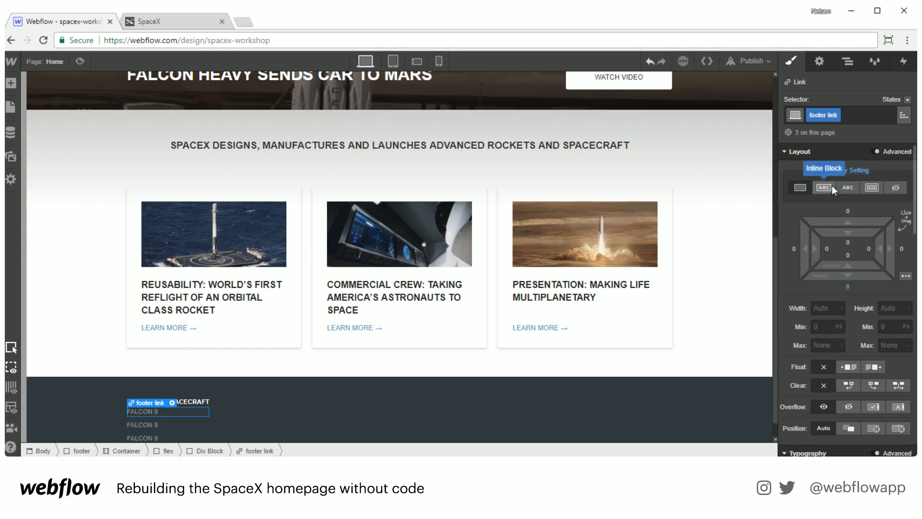
# Step: Rename the second footer link to FALCON HEAVY
pyautogui.scroll(-1, 240, 391)
pyautogui.doubleClick(145, 400)
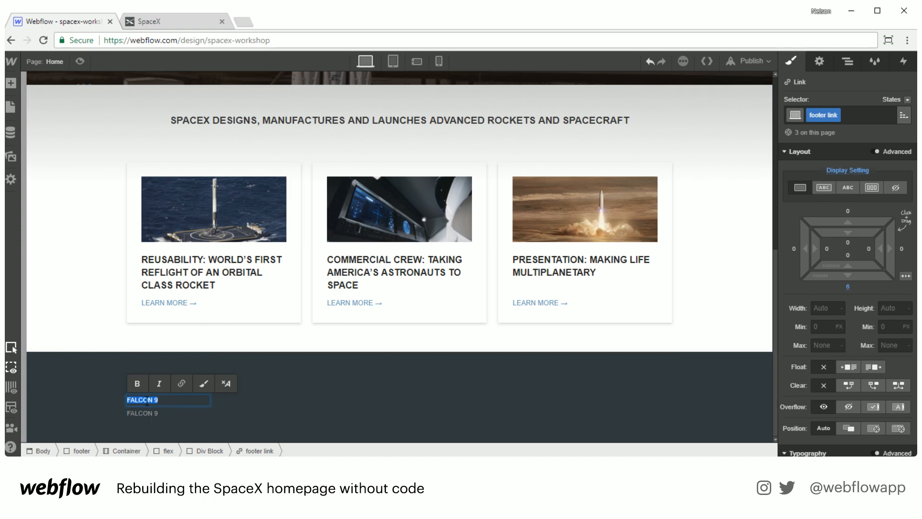
pyautogui.click(170, 401)
pyautogui.write('HEAVY')
# Step: Rename the third footer link to DRAGON
pyautogui.click(141, 406)
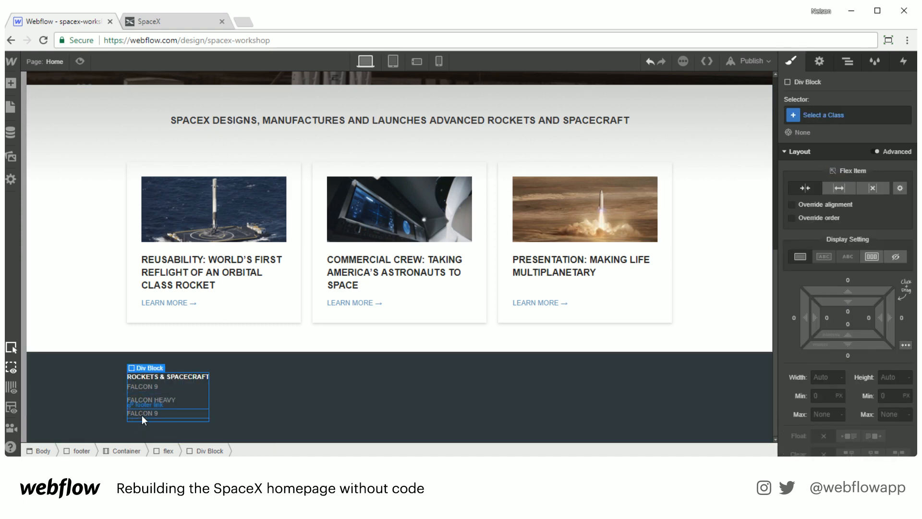
pyautogui.doubleClick(142, 414)
pyautogui.write('DRAGON')
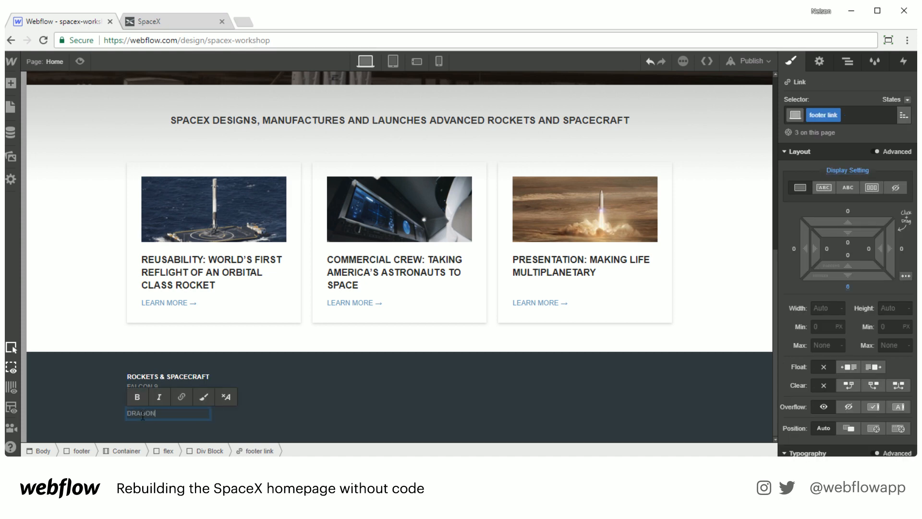
pyautogui.press('Escape')
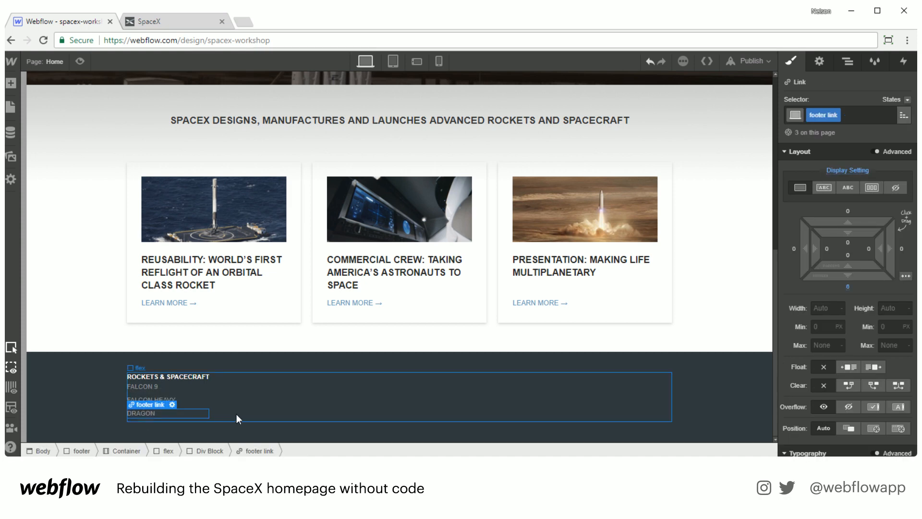
# Step: Select the div block holding the footer header and links and give it a new class named footer column
pyautogui.click(229, 400)
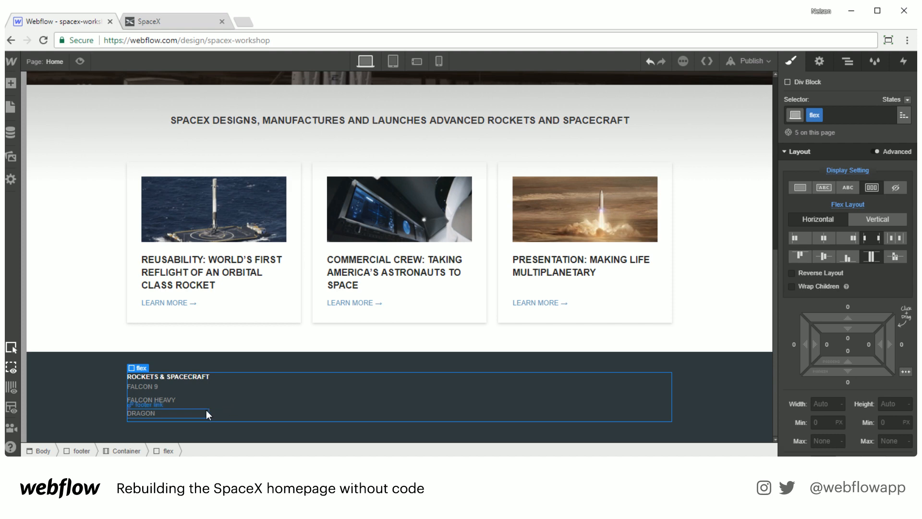
pyautogui.click(853, 63)
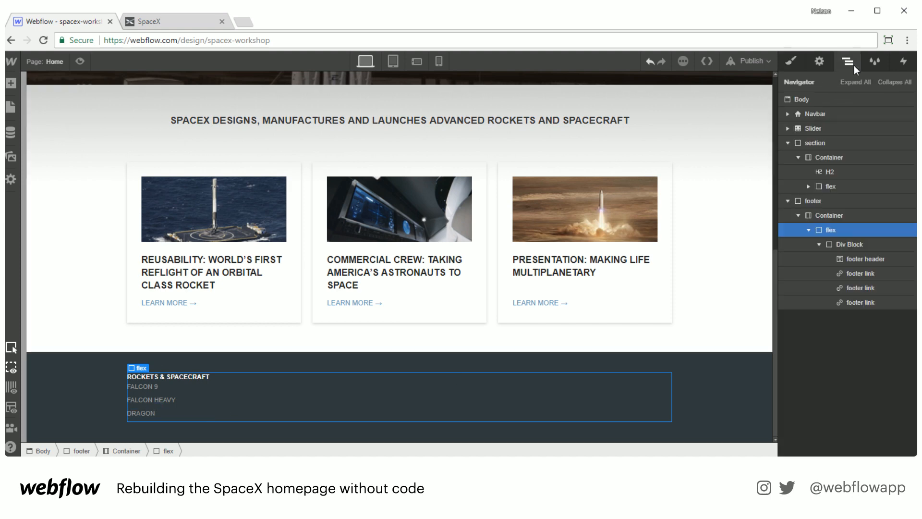
pyautogui.click(839, 244)
pyautogui.click(819, 244)
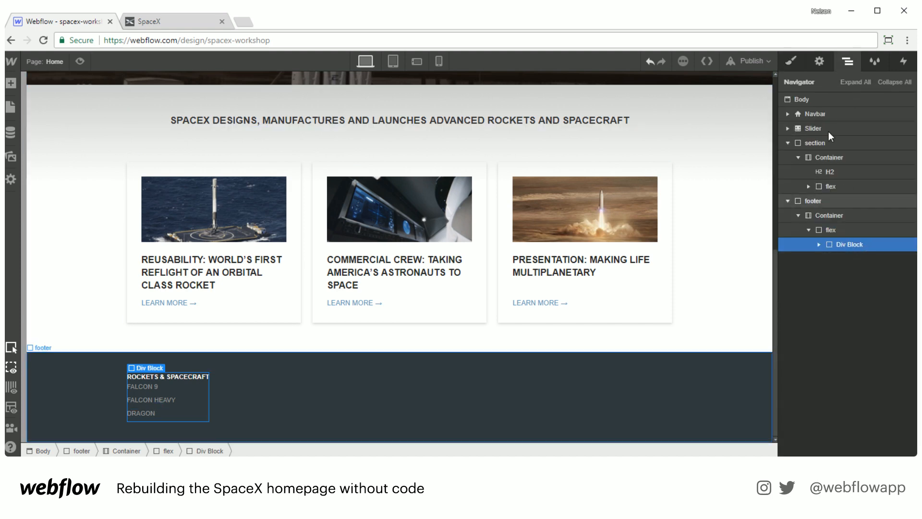
pyautogui.click(790, 62)
pyautogui.click(847, 116)
pyautogui.write('f')
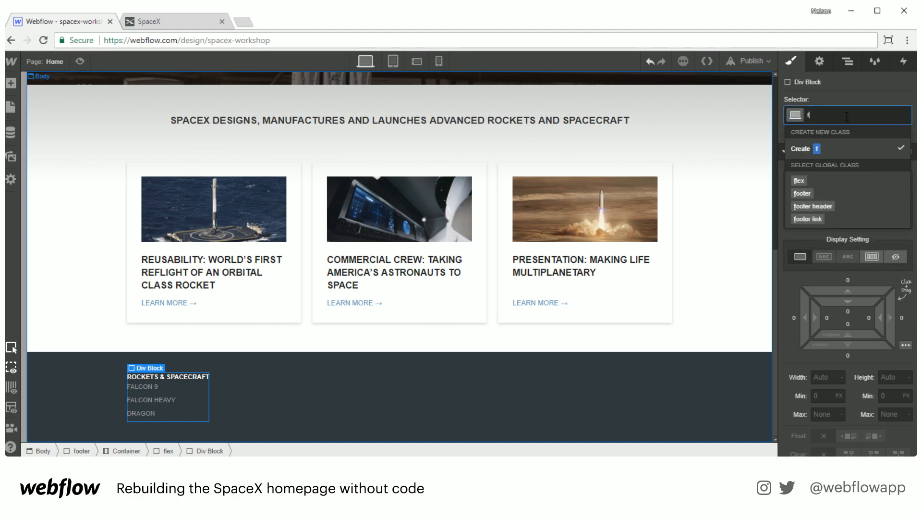
pyautogui.write('ooter column')
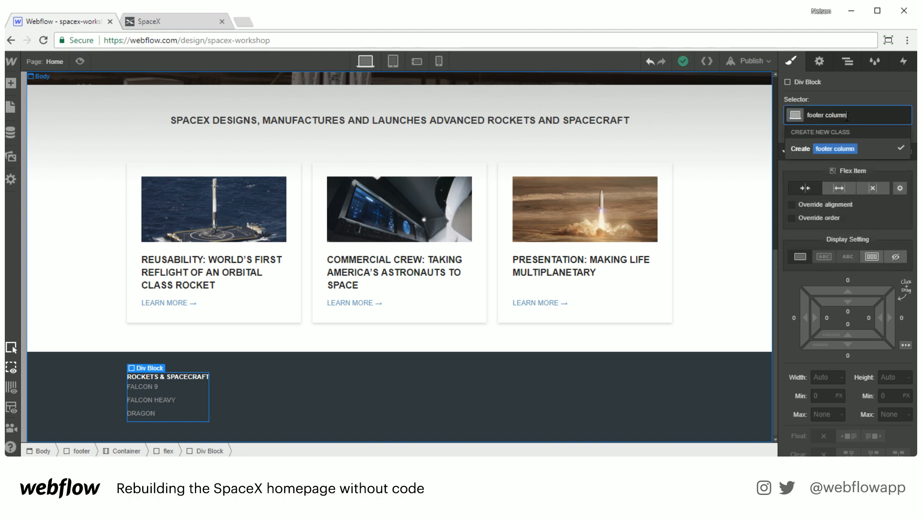
pyautogui.press('Return')
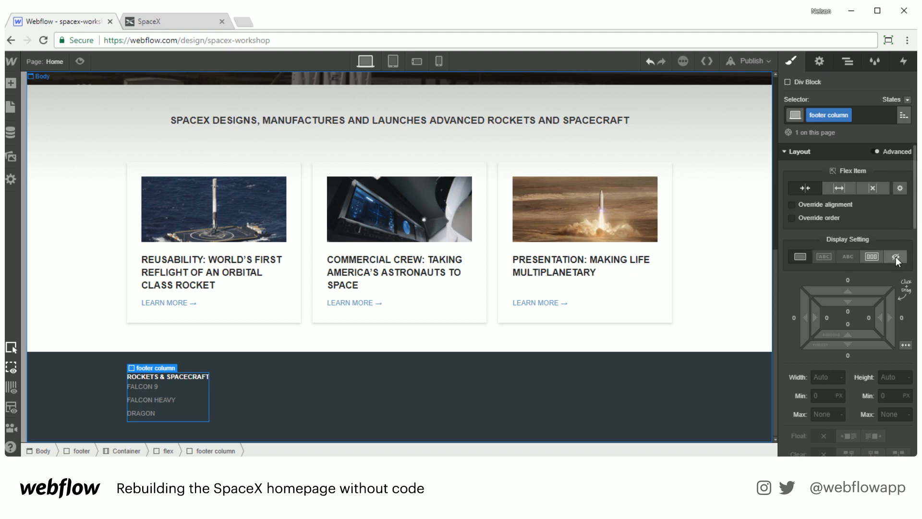
# Step: Set the footer column's flex basis to 25%
pyautogui.click(899, 188)
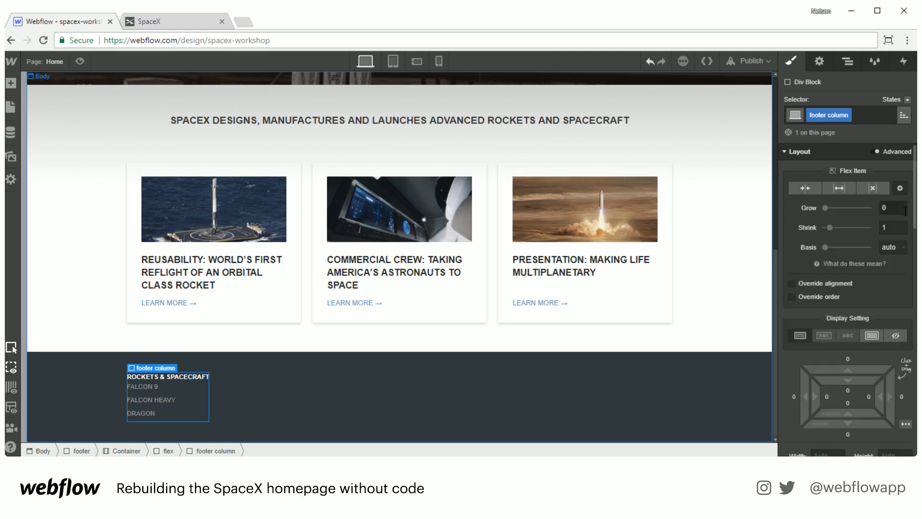
pyautogui.write('25')
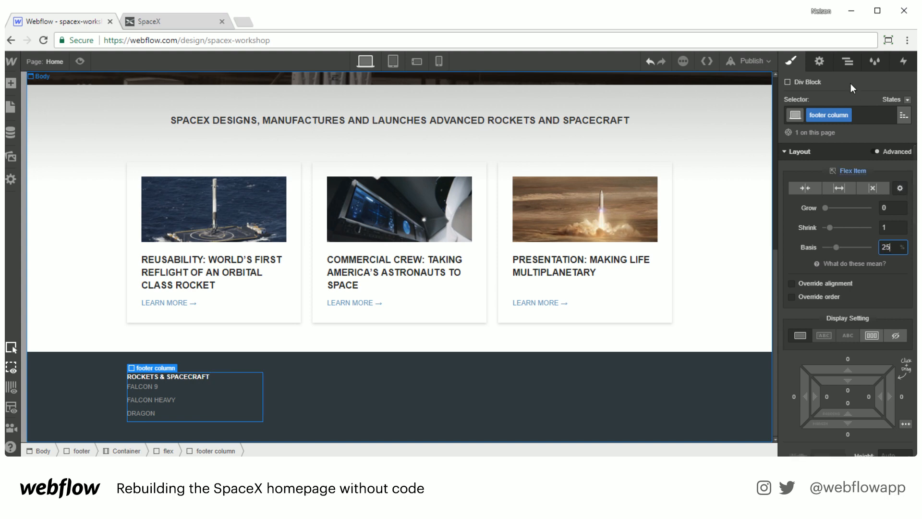
# Step: Duplicate the footer column three times
pyautogui.click(846, 59)
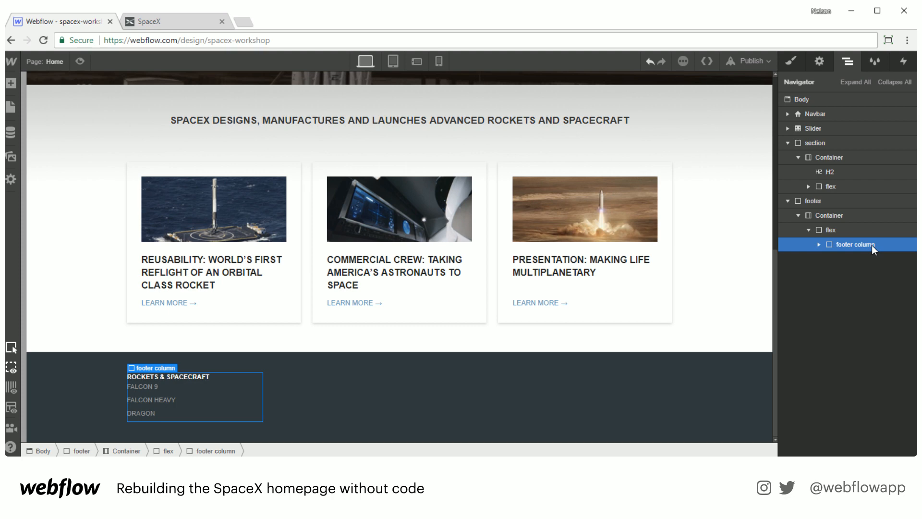
pyautogui.hotkey('ctrl', 'd')
pyautogui.hotkey('ctrl', 'd')
pyautogui.hotkey('ctrl', 'd')
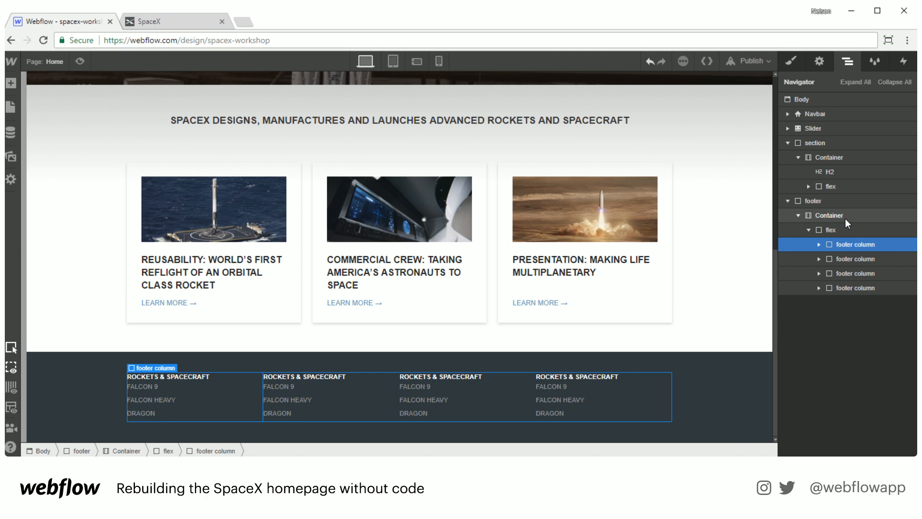
# Step: Compare the footer columns with the live SpaceX site's footer
pyautogui.hotkey('ctrl', 'Tab')
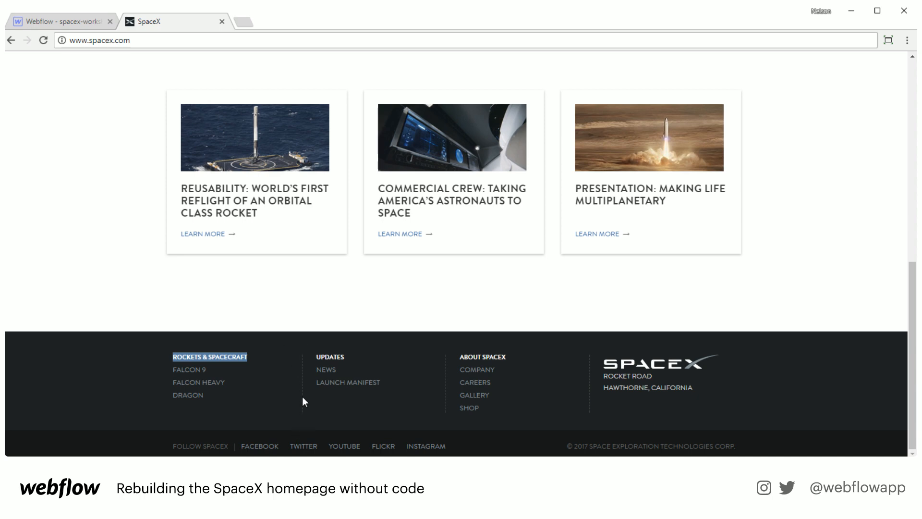
pyautogui.click(87, 28)
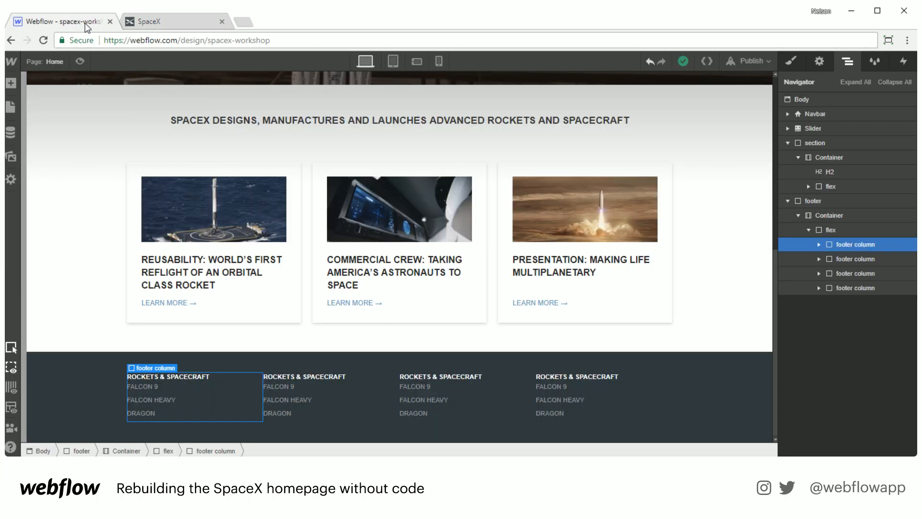
# Step: Add a 1 px dashed #555 border on the right side of the footer columns
pyautogui.click(790, 62)
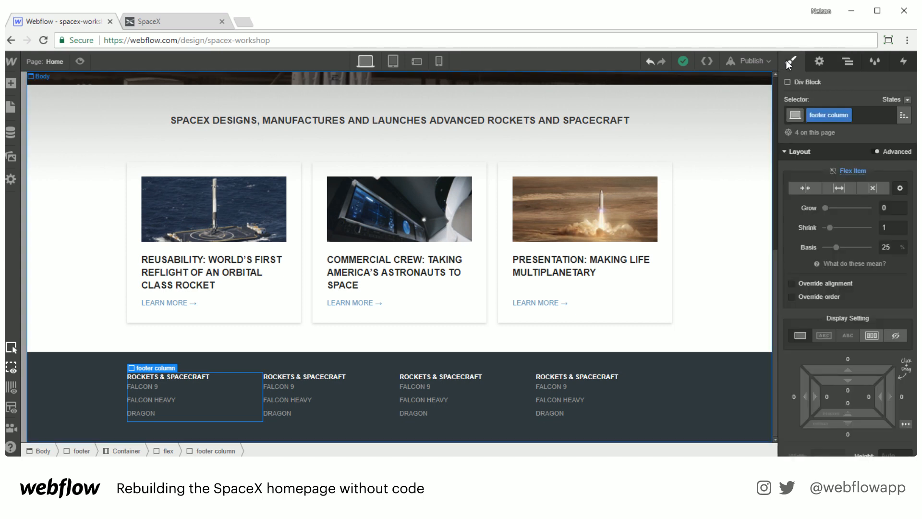
pyautogui.scroll(-15, 813, 292)
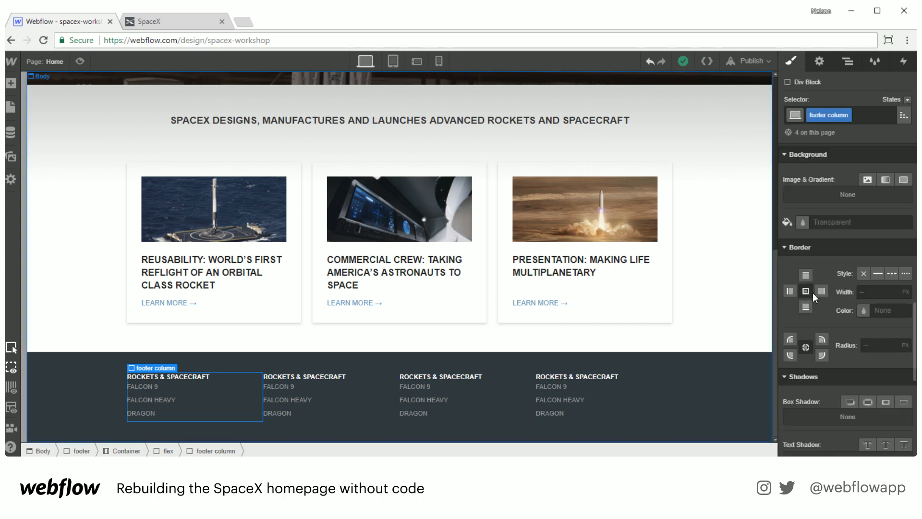
pyautogui.scroll(-2, 820, 249)
pyautogui.scroll(2, 831, 281)
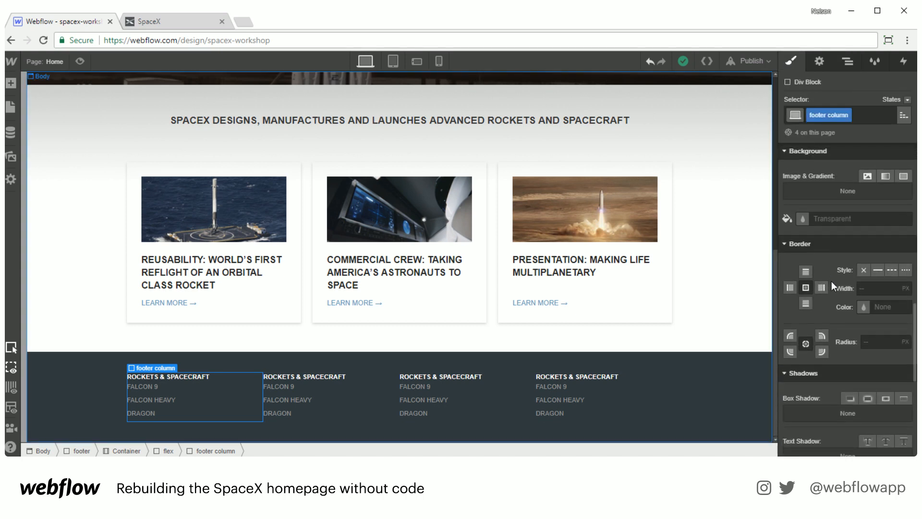
pyautogui.click(891, 271)
pyautogui.click(863, 306)
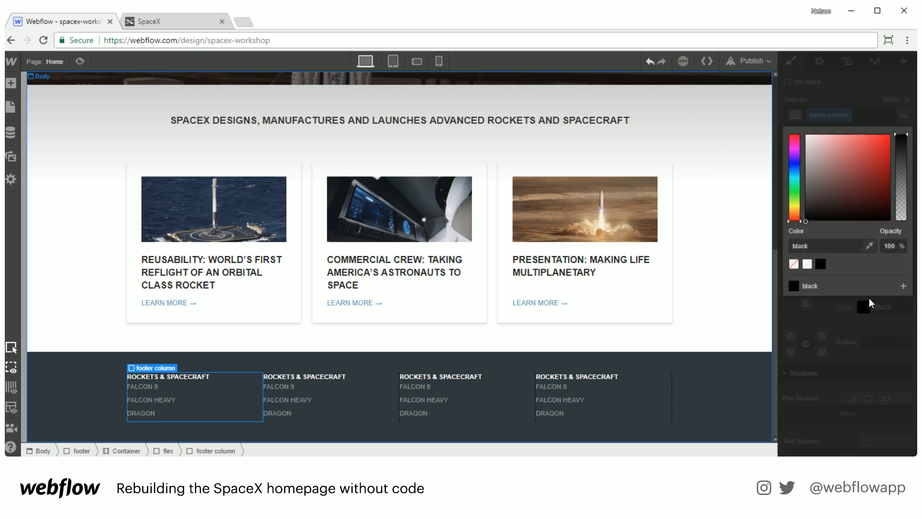
pyautogui.moveTo(832, 197); pyautogui.dragTo(773, 192)
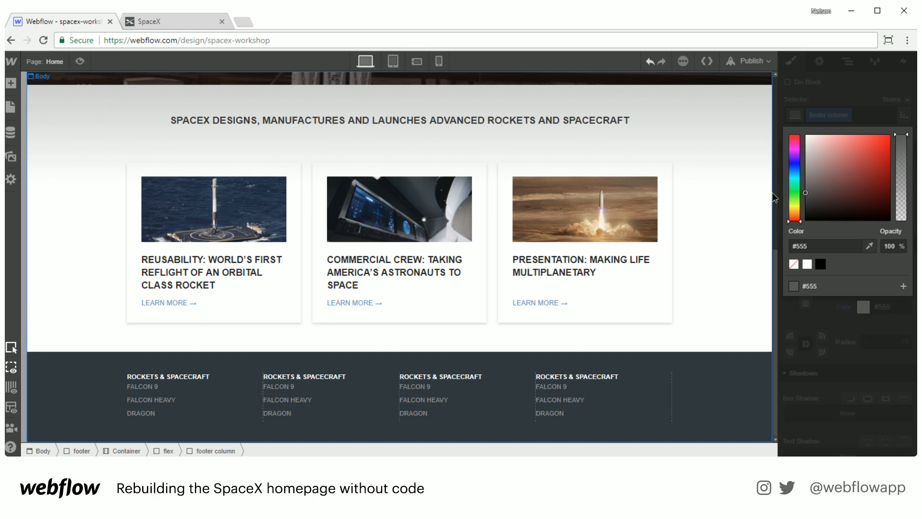
pyautogui.click(860, 88)
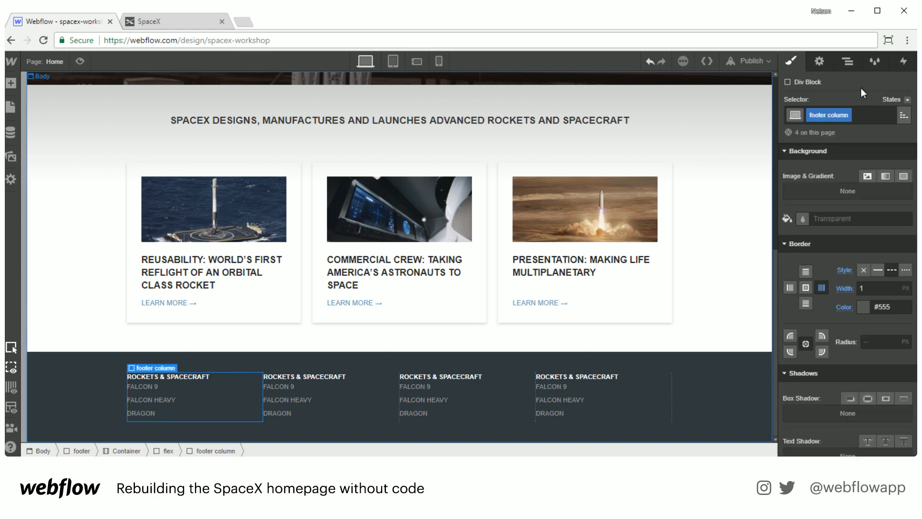
pyautogui.scroll(6, 854, 355)
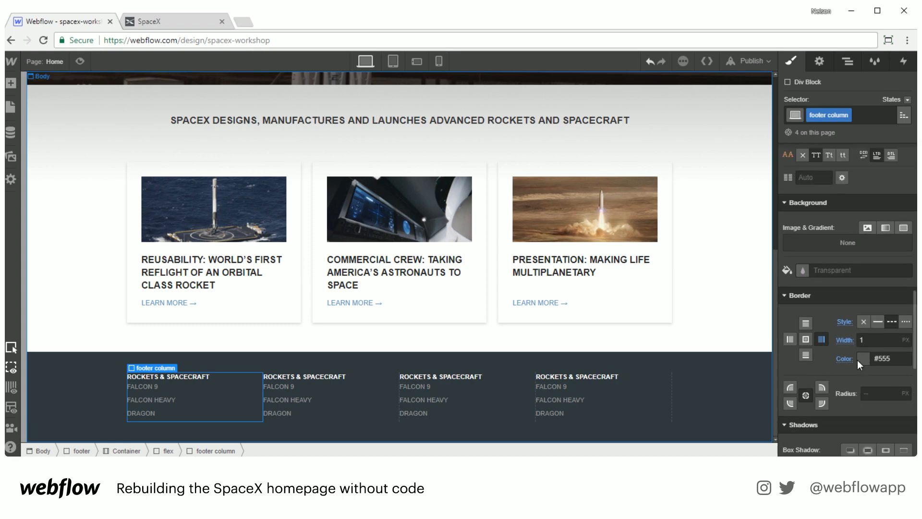
pyautogui.scroll(5, 854, 355)
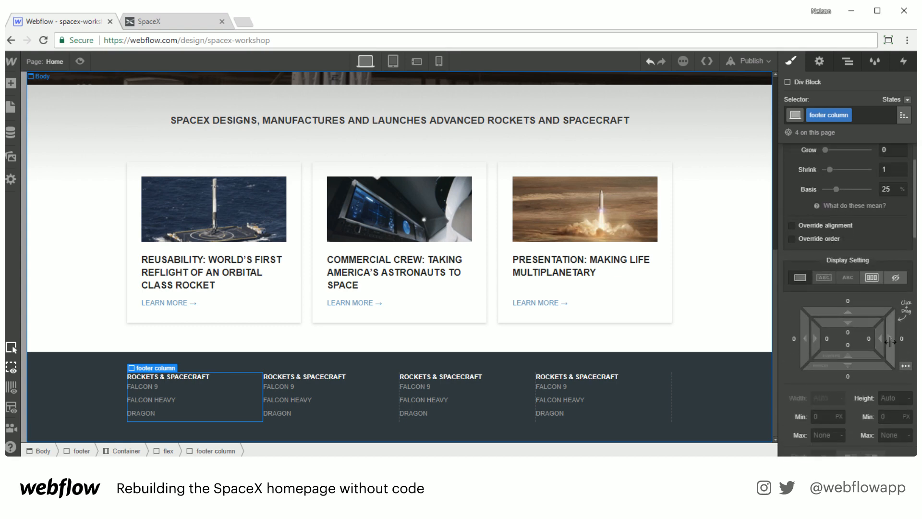
# Step: Set the footer columns' right margin to 25 px
pyautogui.moveTo(890, 342); pyautogui.dragTo(921, 339)
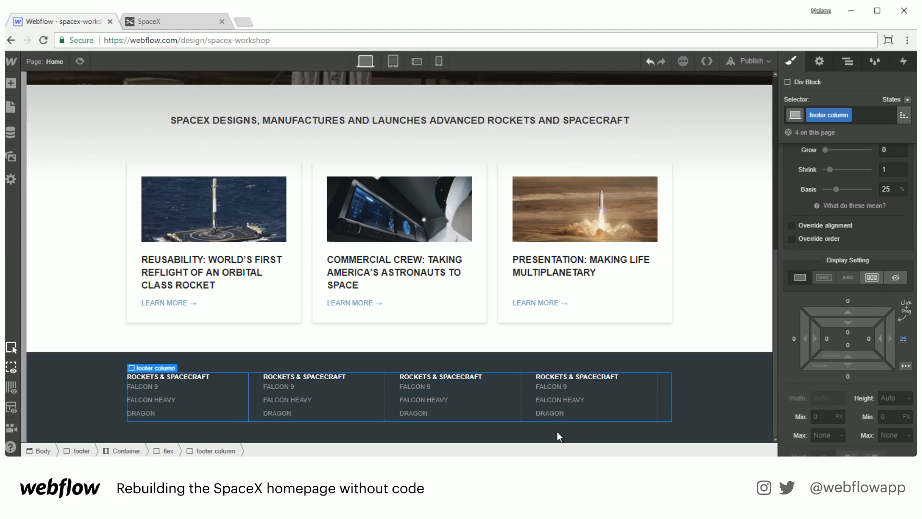
# Step: Add a combo class named last column to the fourth footer column
pyautogui.click(655, 419)
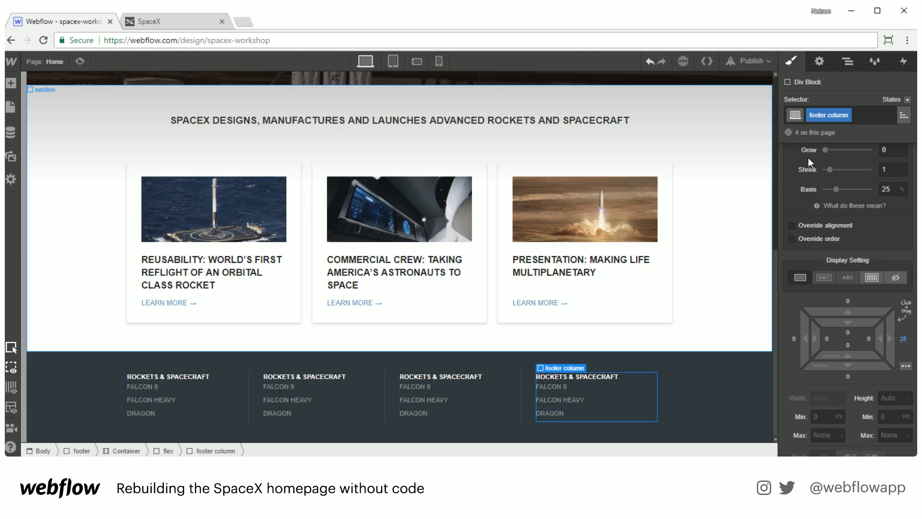
pyautogui.click(867, 115)
pyautogui.write('last column')
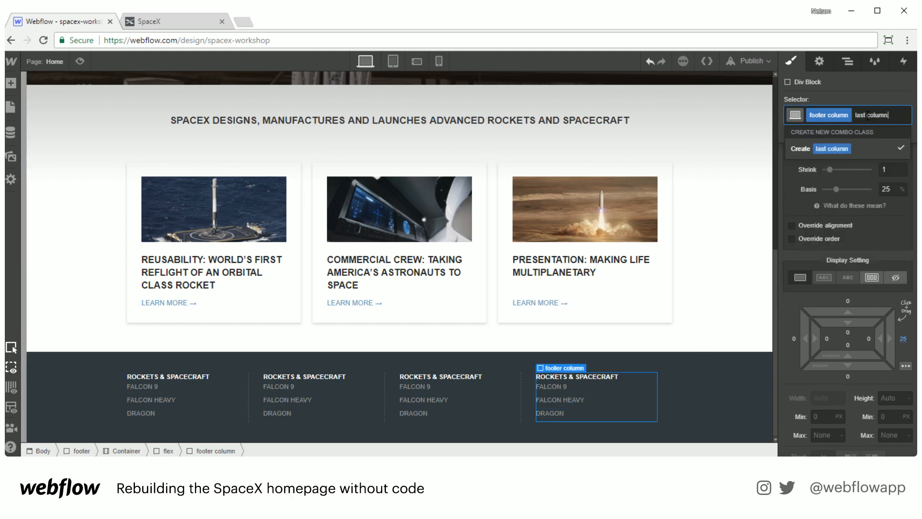
pyautogui.press('Return')
# Step: Set the last column's right margin to 0
pyautogui.scroll(-7, 852, 264)
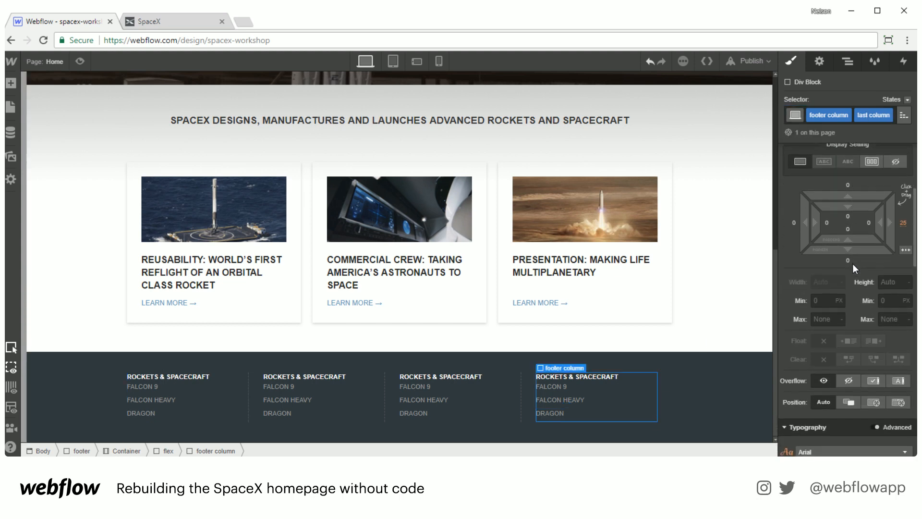
pyautogui.scroll(-6, 852, 268)
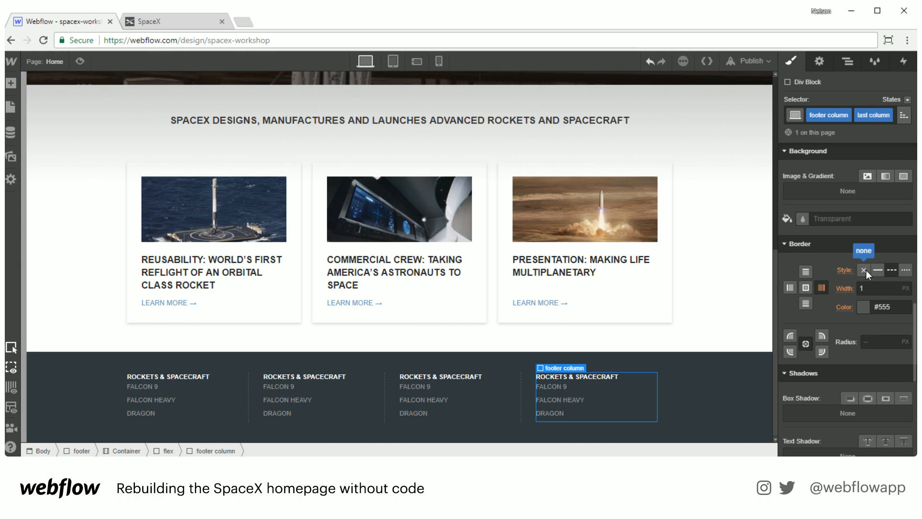
pyautogui.scroll(6, 850, 330)
pyautogui.scroll(5, 851, 331)
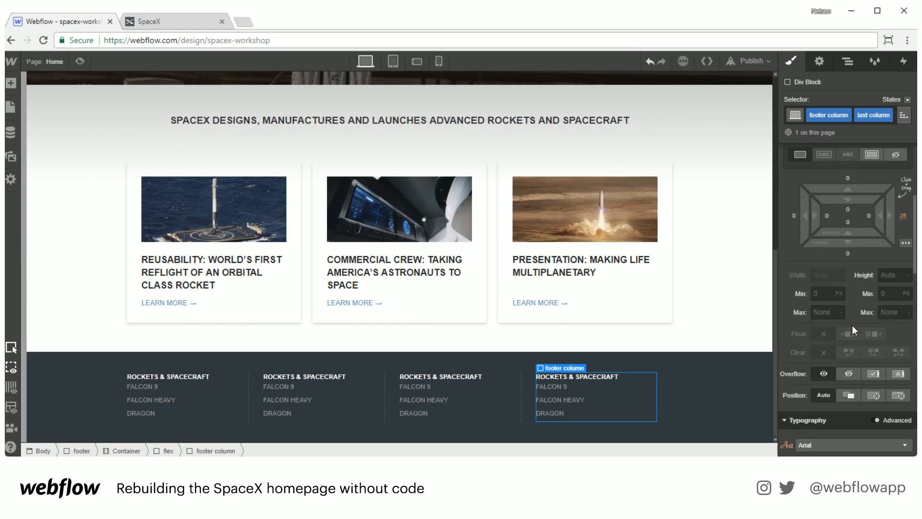
pyautogui.click(902, 339)
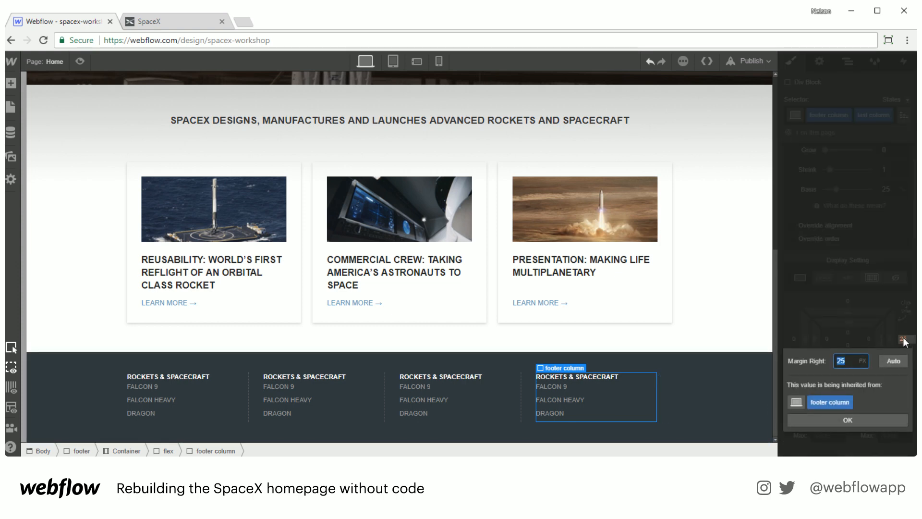
pyautogui.write('0')
pyautogui.press('Return')
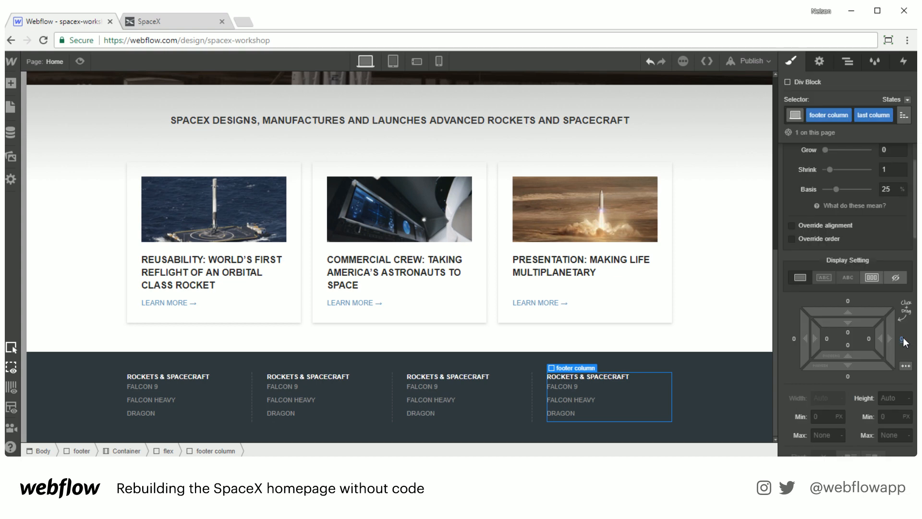
# Step: Check the live SpaceX site's footer headings and links for reference
pyautogui.click(757, 416)
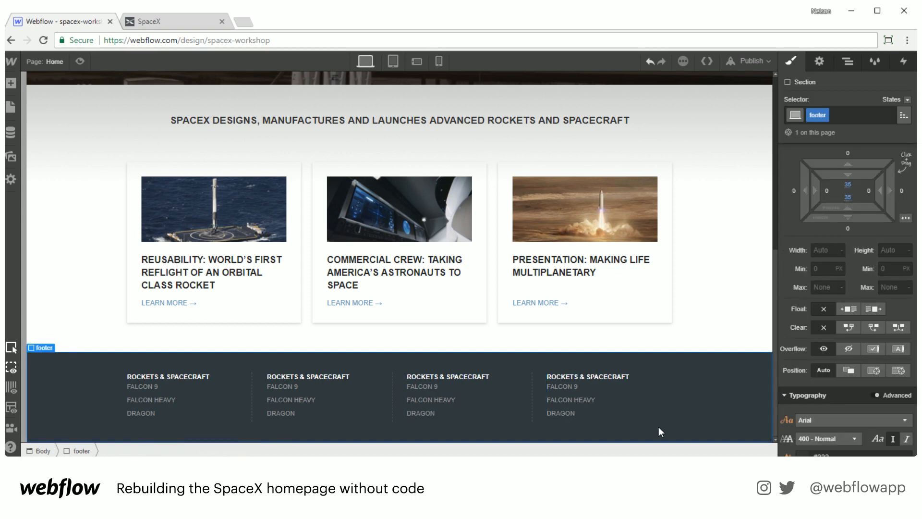
pyautogui.click(154, 25)
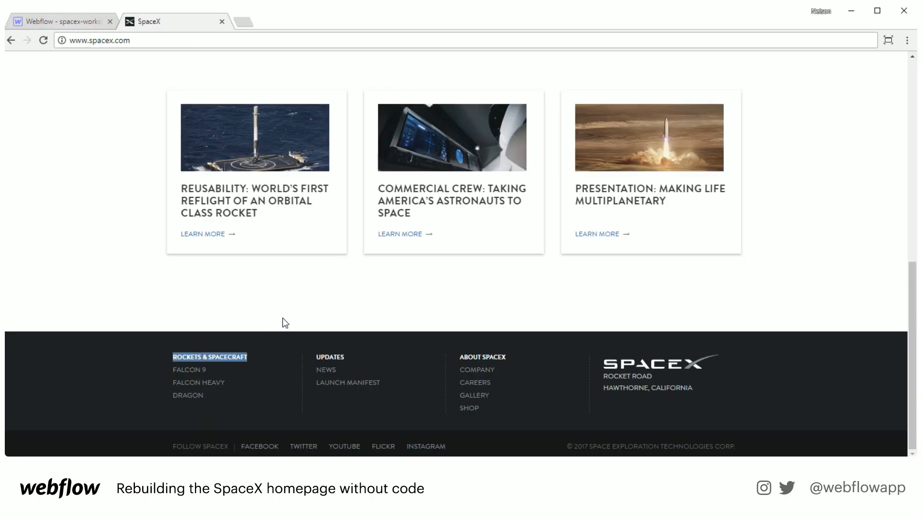
pyautogui.click(64, 22)
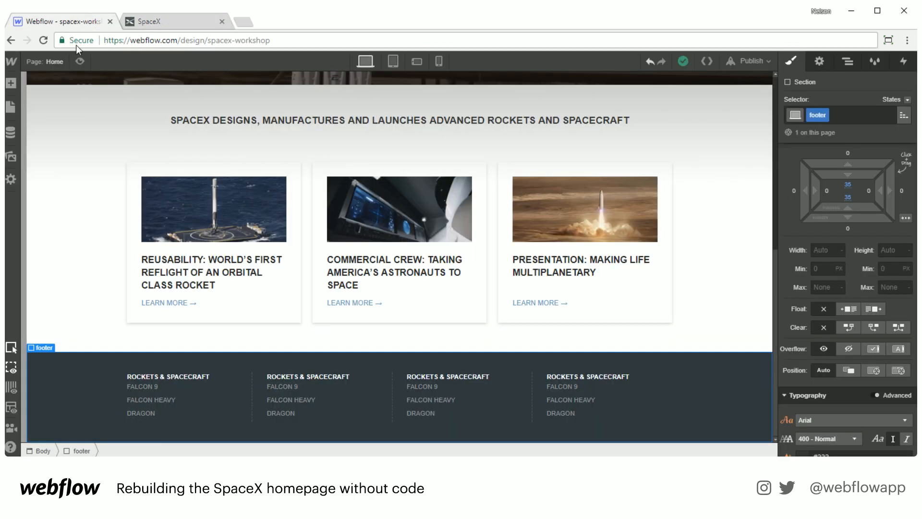
# Step: Rename the second column's heading to UPDATES and its links to NEWS and LAUNCH MANIFEST, dropping its third link
pyautogui.doubleClick(312, 377)
pyautogui.tripleClick(311, 373)
pyautogui.write('UPDATES')
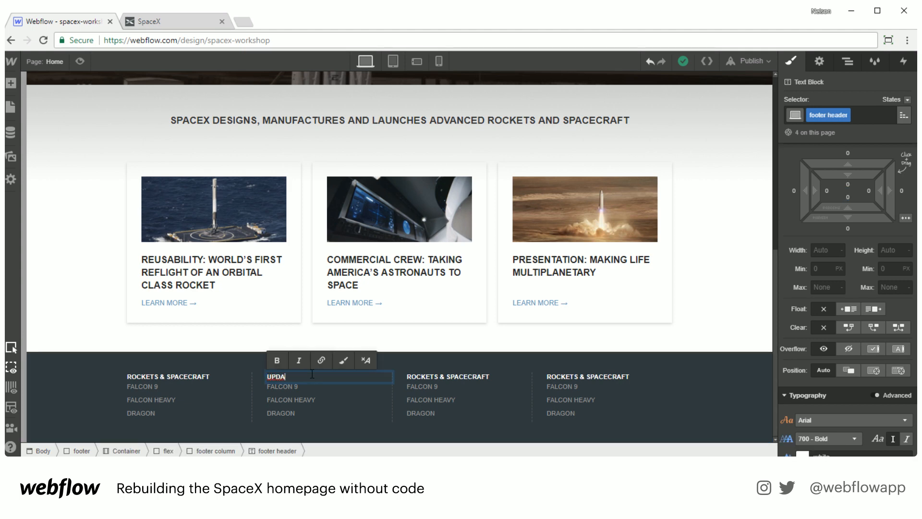
pyautogui.click(284, 386)
pyautogui.tripleClick(283, 386)
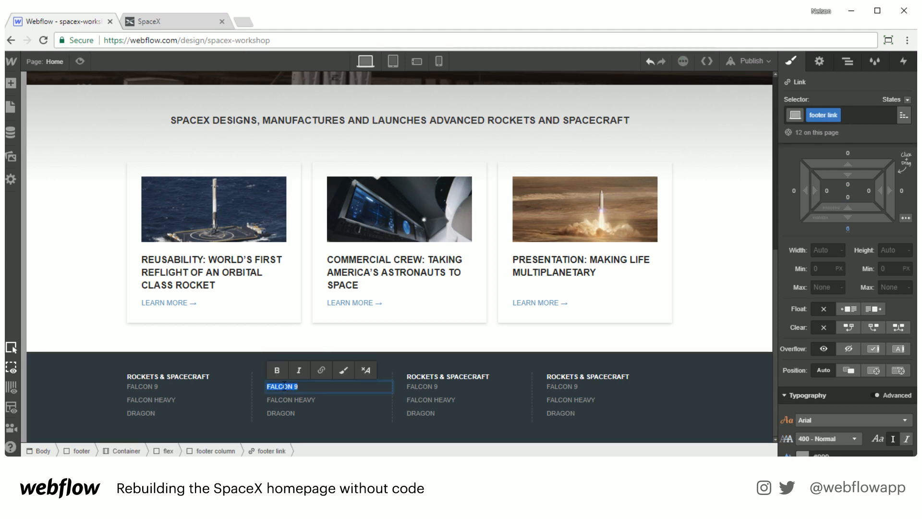
pyautogui.write('NEWS')
pyautogui.click(289, 397)
pyautogui.tripleClick(289, 398)
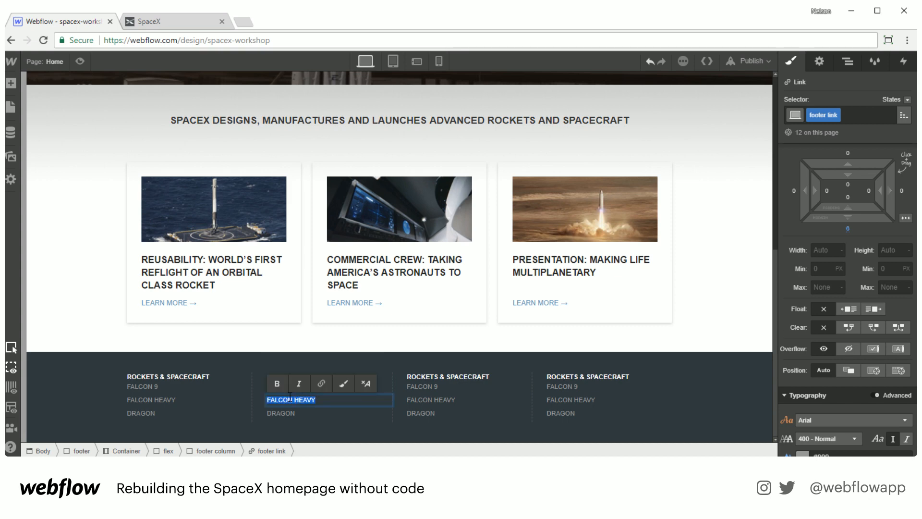
pyautogui.write('LAUNCH MANIF')
pyautogui.write('EST')
pyautogui.press('Escape')
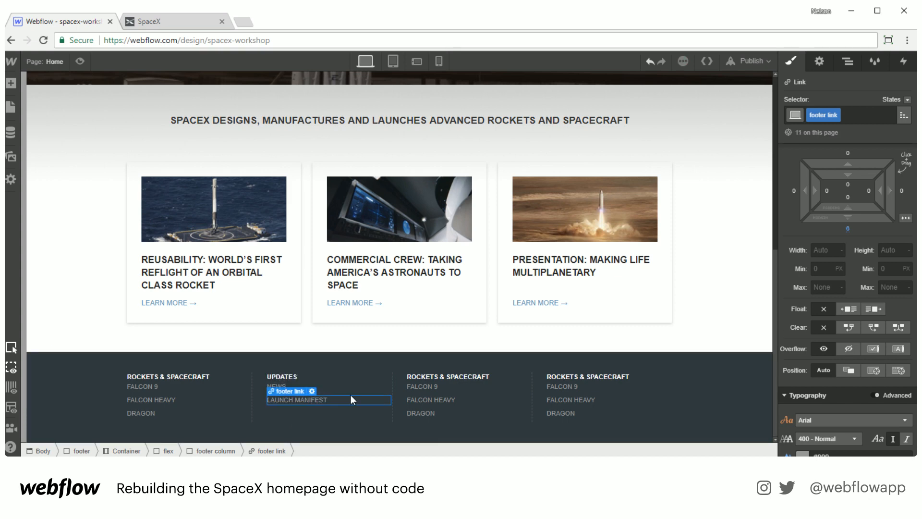
# Step: Rename the third column's heading to ABOUT SPACEX and its links to COMPANY, CAREERS and GALLERY
pyautogui.doubleClick(446, 376)
pyautogui.write('A')
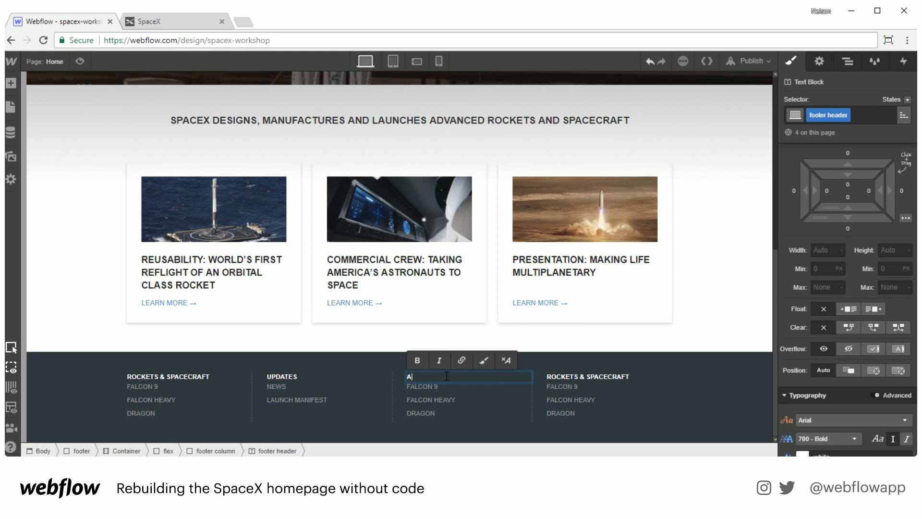
pyautogui.write('BOUT SPACEX')
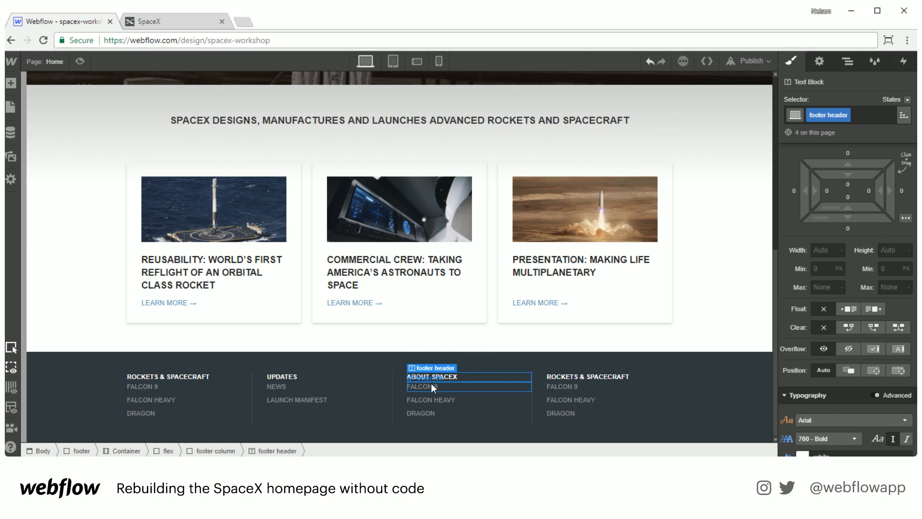
pyautogui.doubleClick(432, 383)
pyautogui.write('COMPANY')
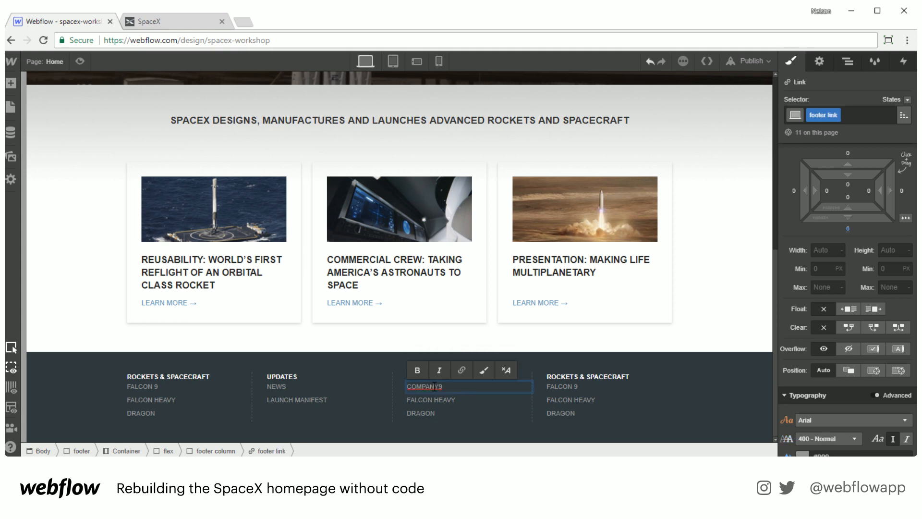
pyautogui.doubleClick(437, 399)
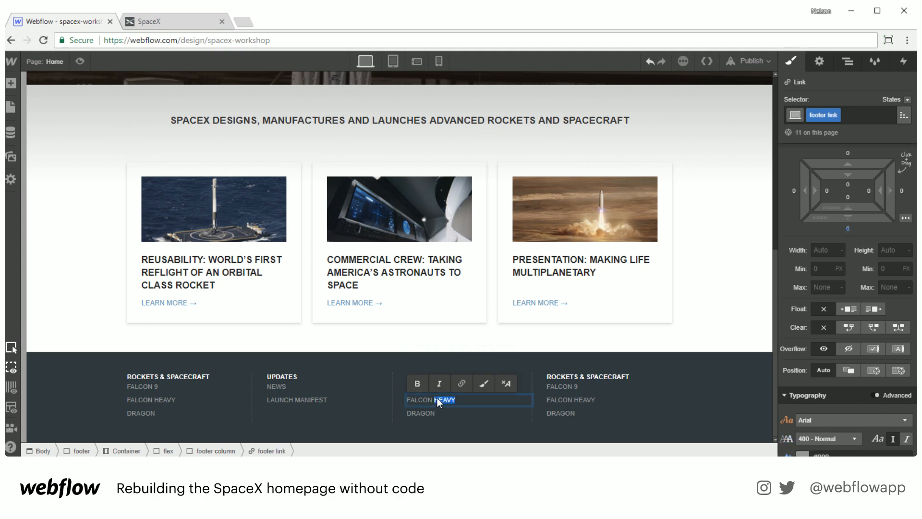
pyautogui.write('CAREERS')
pyautogui.doubleClick(414, 415)
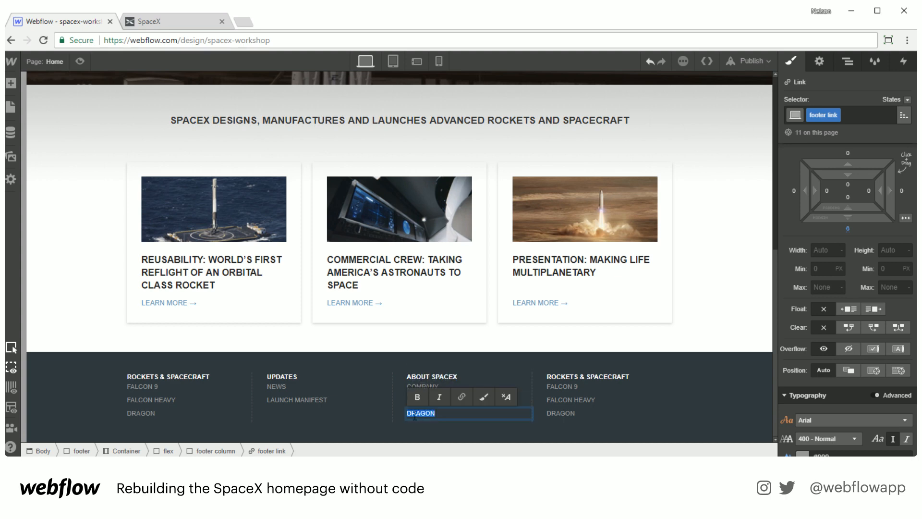
pyautogui.write('GALLERY')
# Step: Duplicate the GALLERY link and rename the copy SHOP
pyautogui.press('Escape')
pyautogui.hotkey('ctrl', 'c')
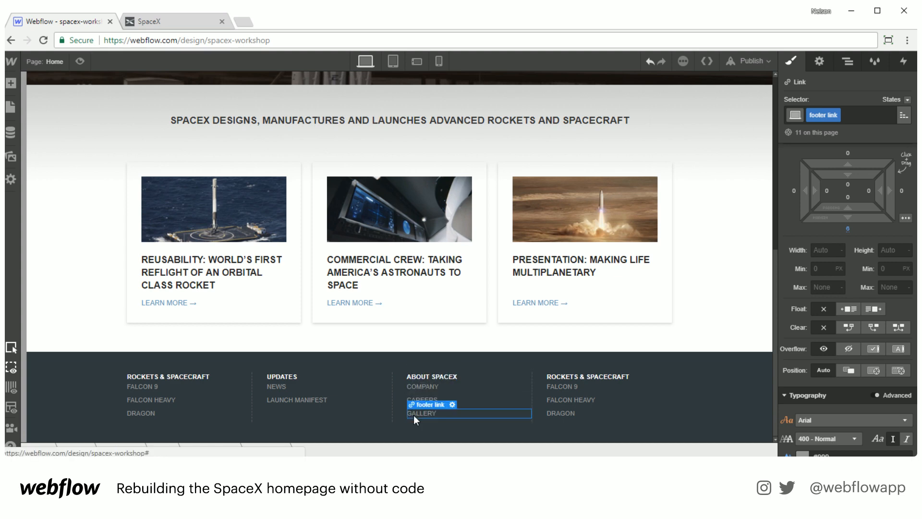
pyautogui.hotkey('ctrl', 'v')
pyautogui.doubleClick(437, 426)
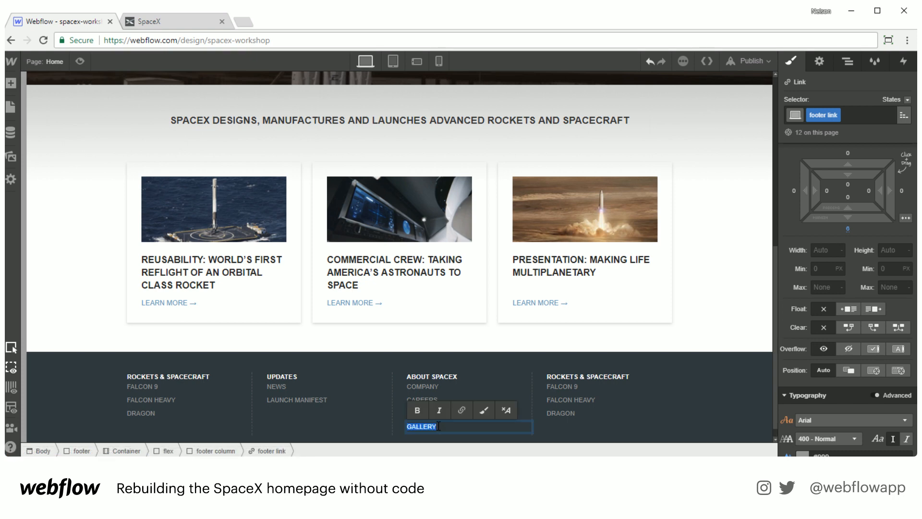
pyautogui.write('SHOP')
pyautogui.press('Escape')
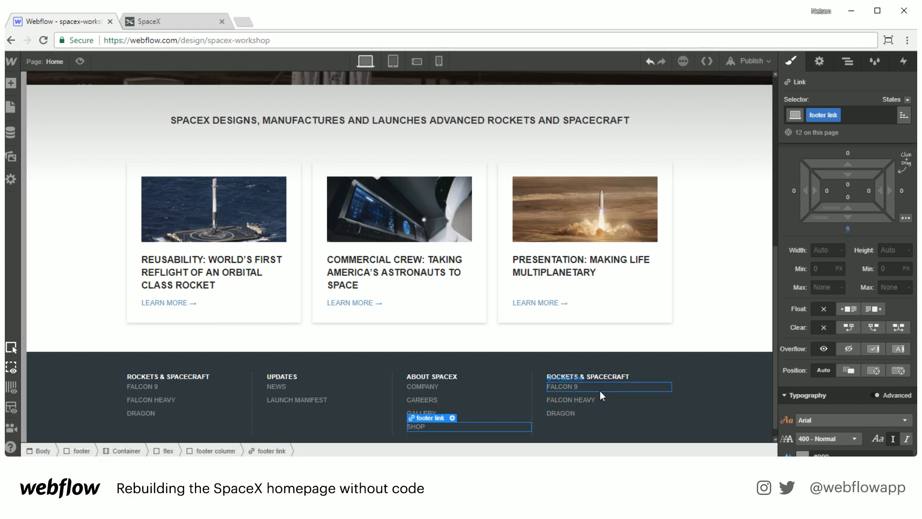
# Step: Delete the heading and links from the fourth footer column
pyautogui.scroll(-1, 600, 391)
pyautogui.click(575, 364)
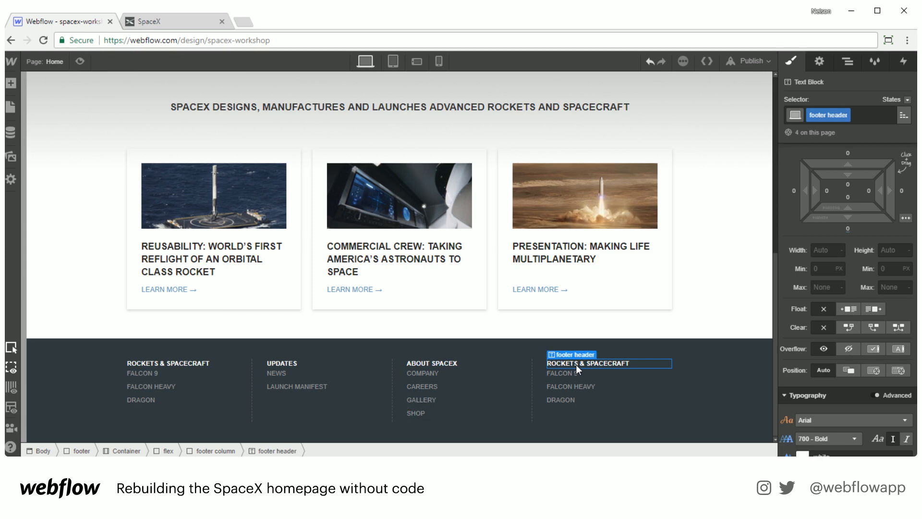
pyautogui.doubleClick(611, 363)
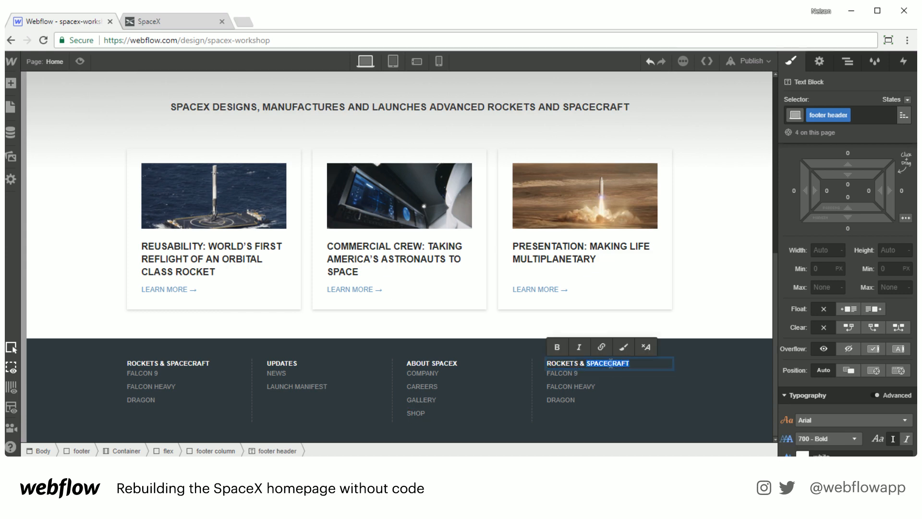
pyautogui.press('Escape')
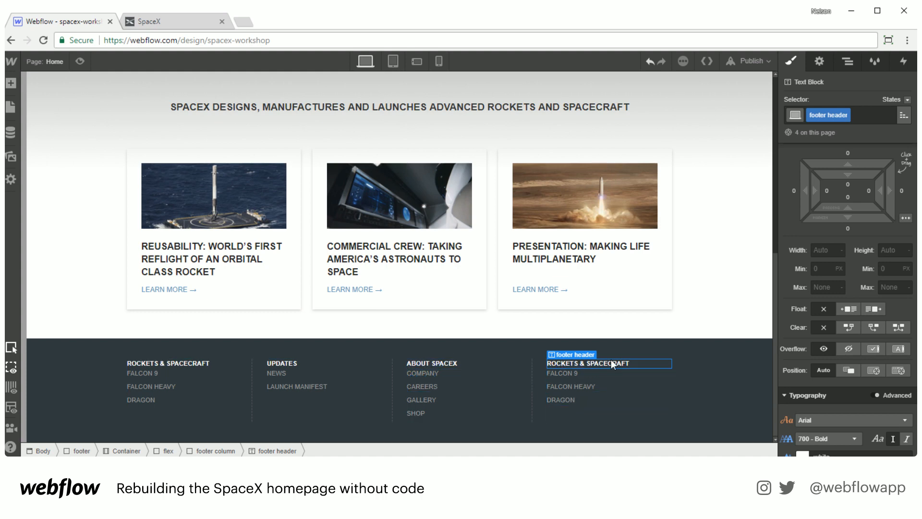
pyautogui.press('Delete')
pyautogui.press('Delete')
pyautogui.press('Delete')
pyautogui.press('Delete')
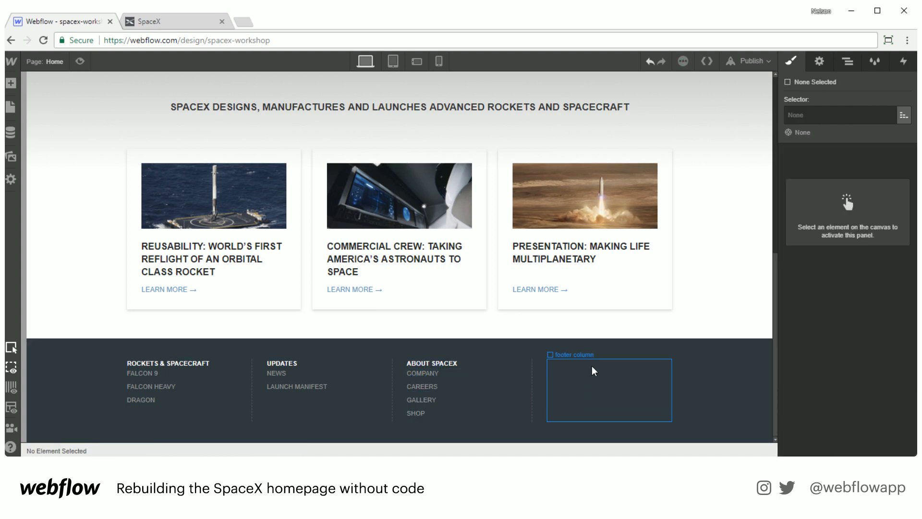
# Step: Place the SpaceX logo image from the assets into the empty fourth column
pyautogui.press('a')
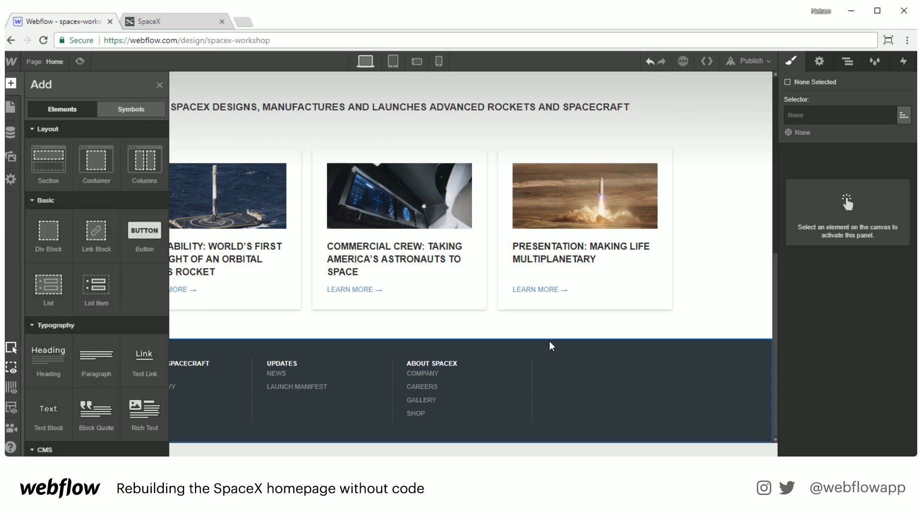
pyautogui.click(12, 156)
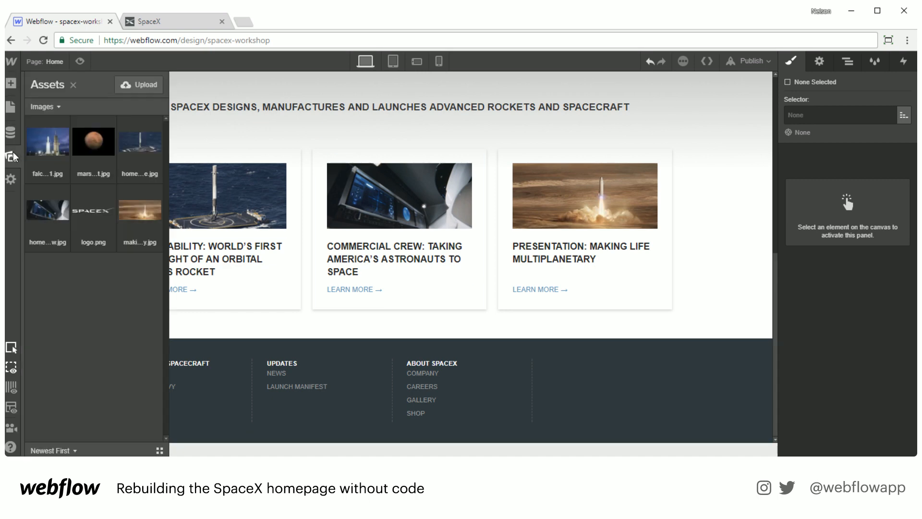
pyautogui.moveTo(101, 220); pyautogui.dragTo(609, 384)
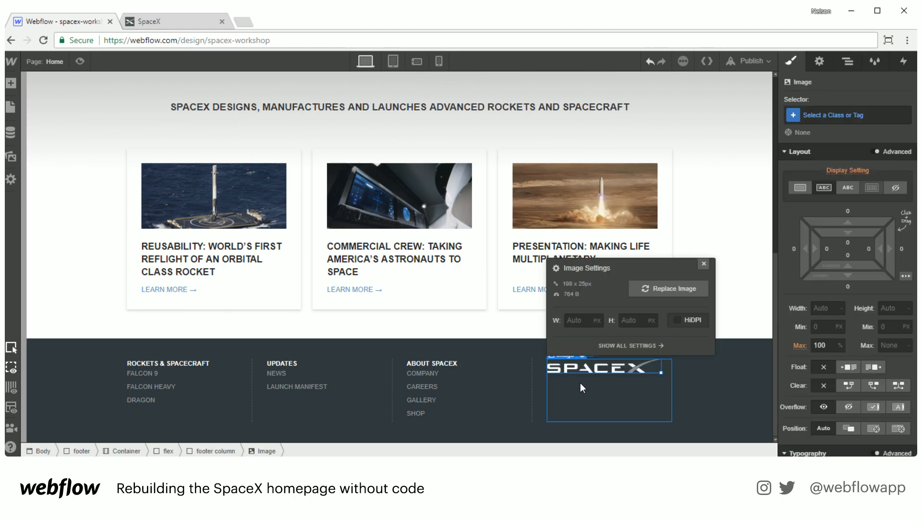
pyautogui.click(704, 264)
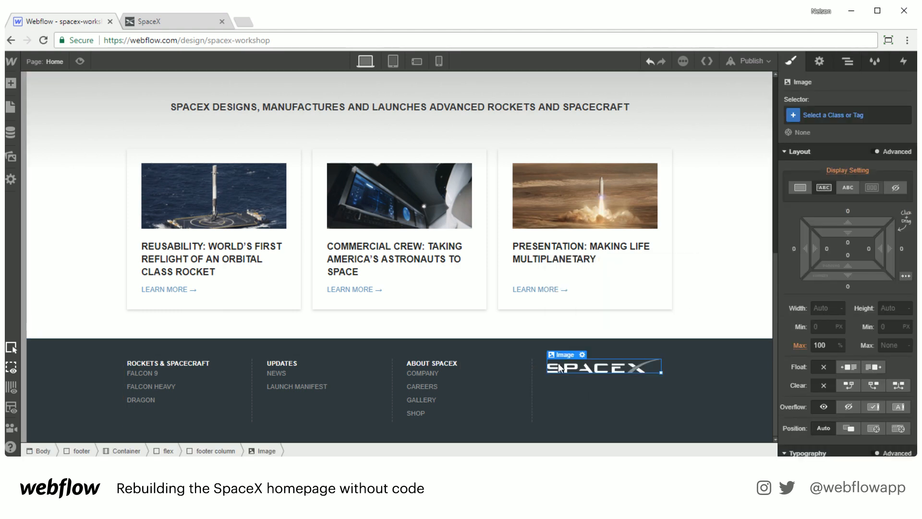
# Step: Add a Text Block below the logo and give it a new class named footer address
pyautogui.press('a')
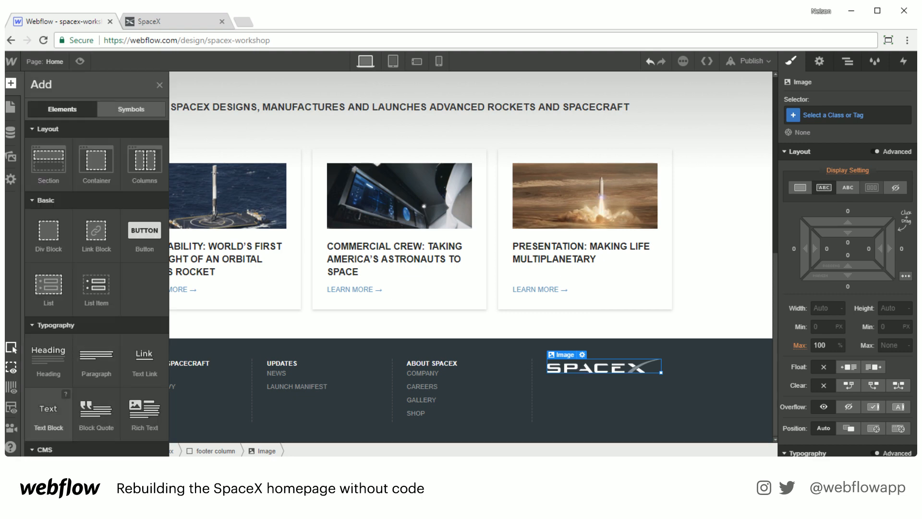
pyautogui.moveTo(48, 413); pyautogui.dragTo(561, 419)
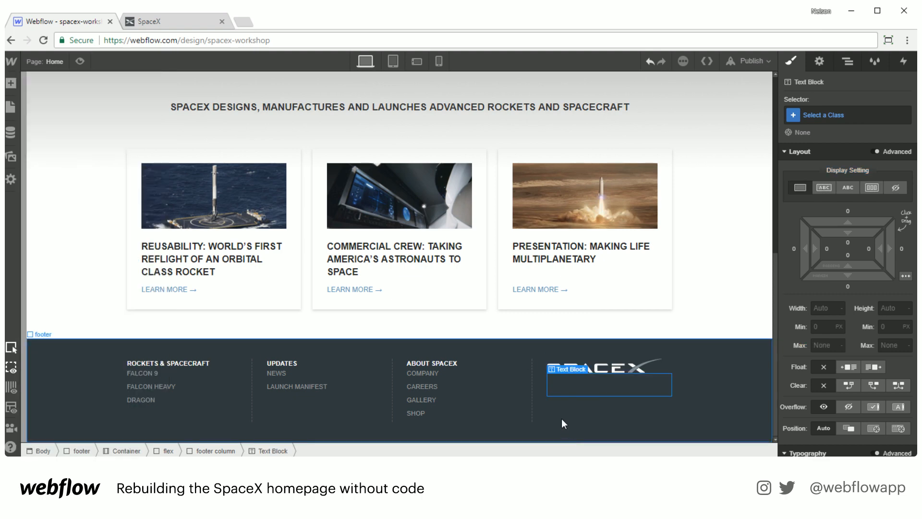
pyautogui.click(840, 116)
pyautogui.write('footer add')
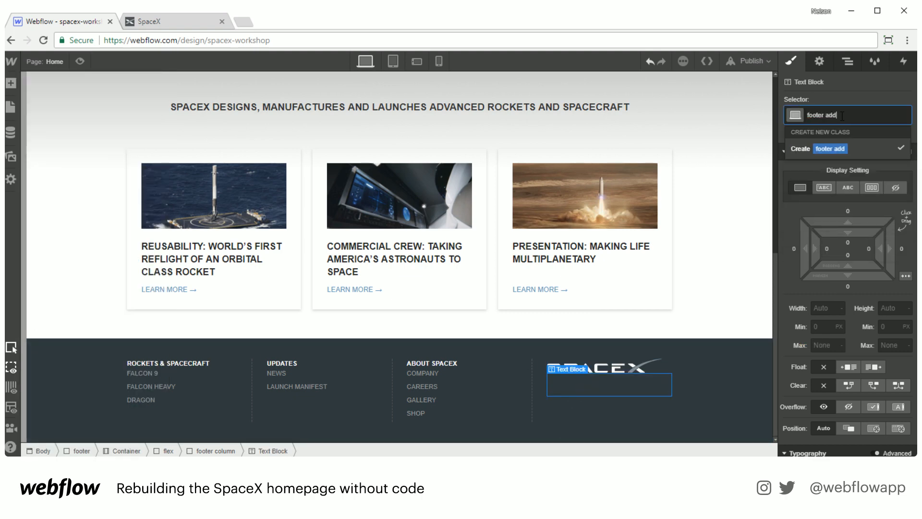
pyautogui.write('ress')
pyautogui.press('Return')
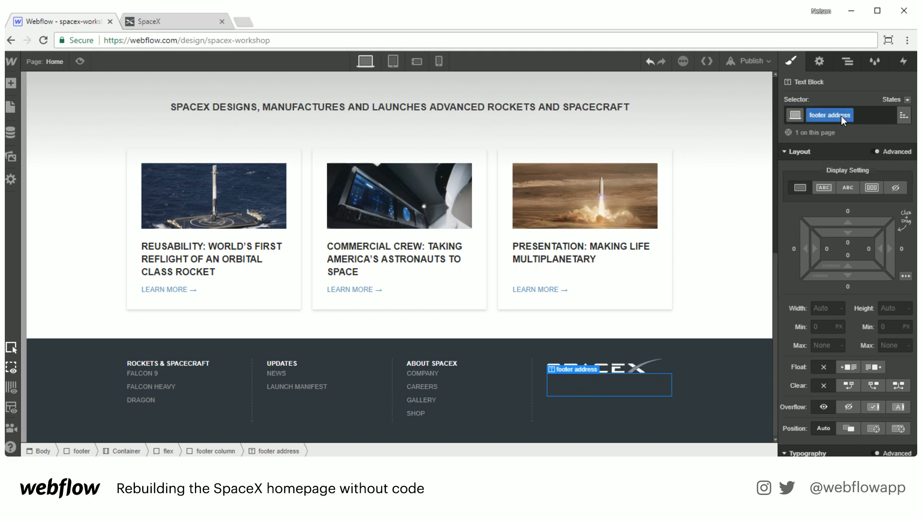
# Step: Set the footer address text colour to #a7a7a7
pyautogui.scroll(-6, 831, 383)
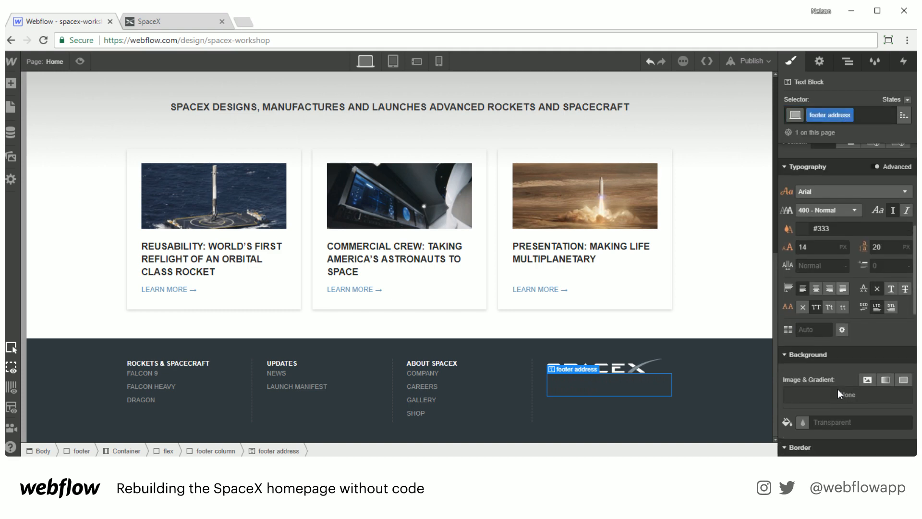
pyautogui.click(802, 219)
pyautogui.click(802, 222)
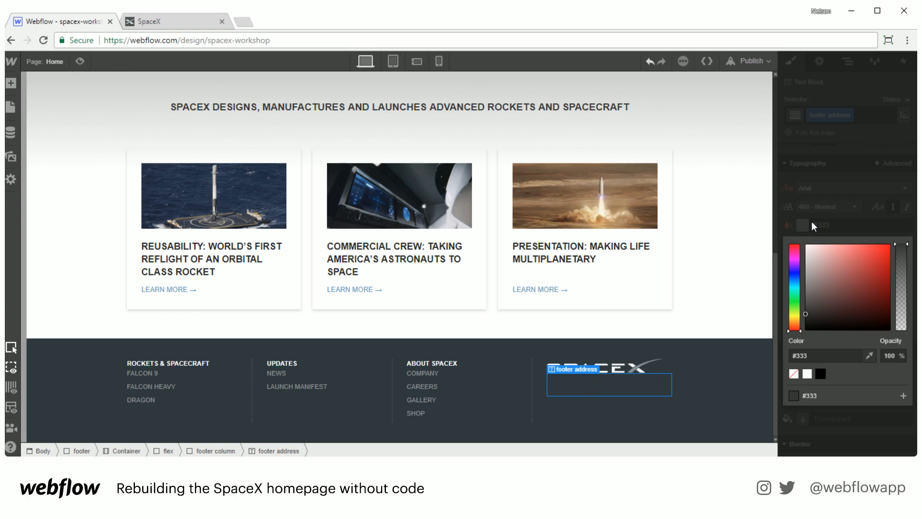
pyautogui.click(811, 263)
pyautogui.moveTo(810, 263)
pyautogui.mouseDown()
pyautogui.moveTo(786, 265)
pyautogui.moveTo(786, 278)
pyautogui.mouseUp()
pyautogui.click(817, 223)
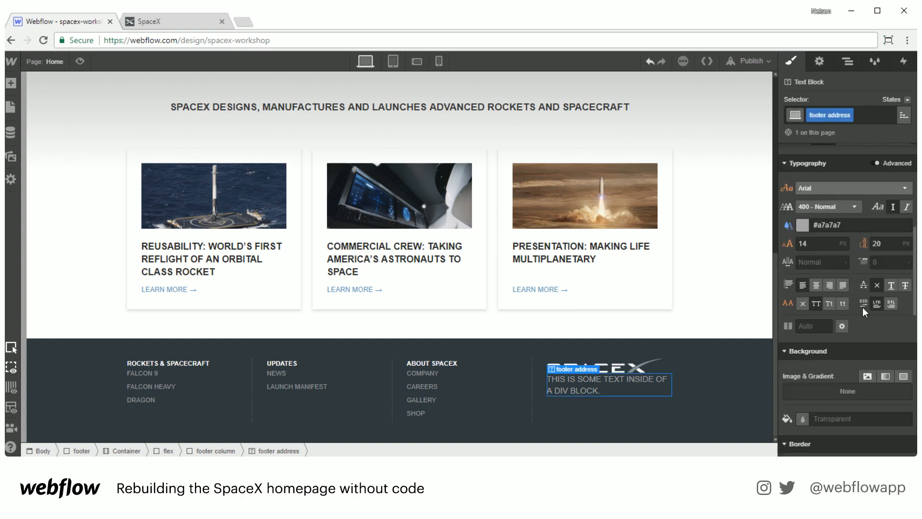
# Step: Set the footer address font size to 12 px and its line height to 18 px
pyautogui.click(817, 243)
pyautogui.press('BackSpace')
pyautogui.press('BackSpace')
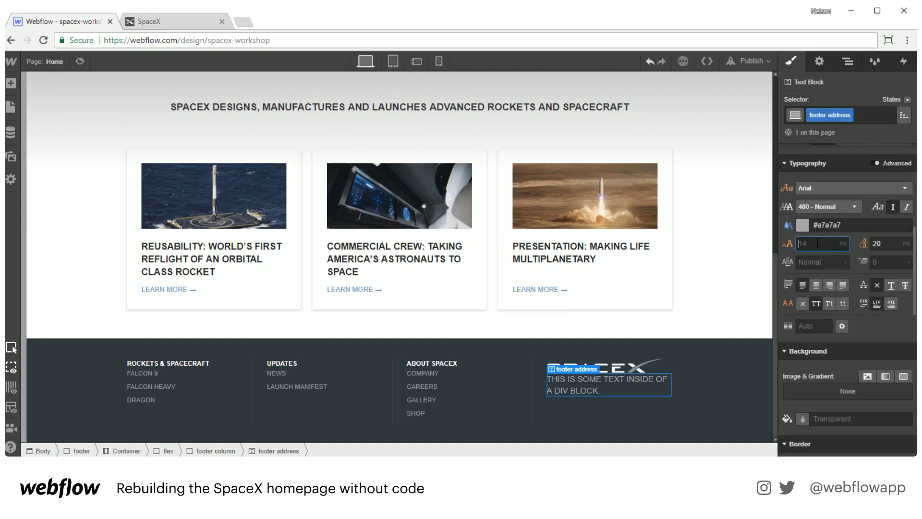
pyautogui.write('12')
pyautogui.press('Tab')
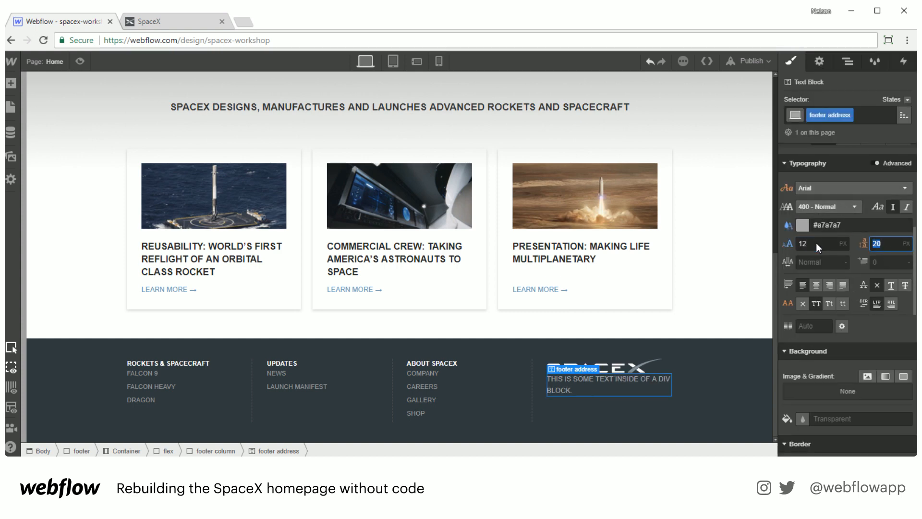
pyautogui.write('17')
pyautogui.press('Up')
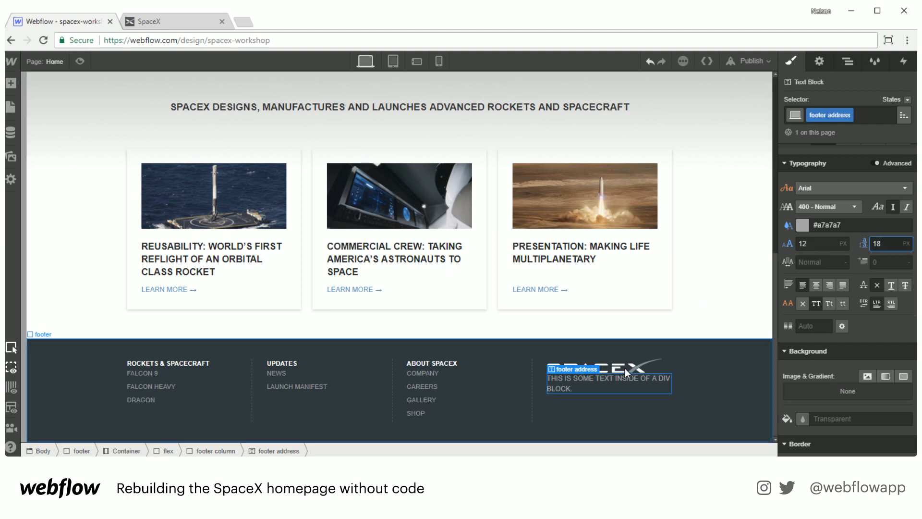
# Step: Replace the footer address placeholder with "ROCKET ROAD" and "HAWTHORNE, CALIFORNIA" on two lines
pyautogui.doubleClick(593, 378)
pyautogui.tripleClick(594, 379)
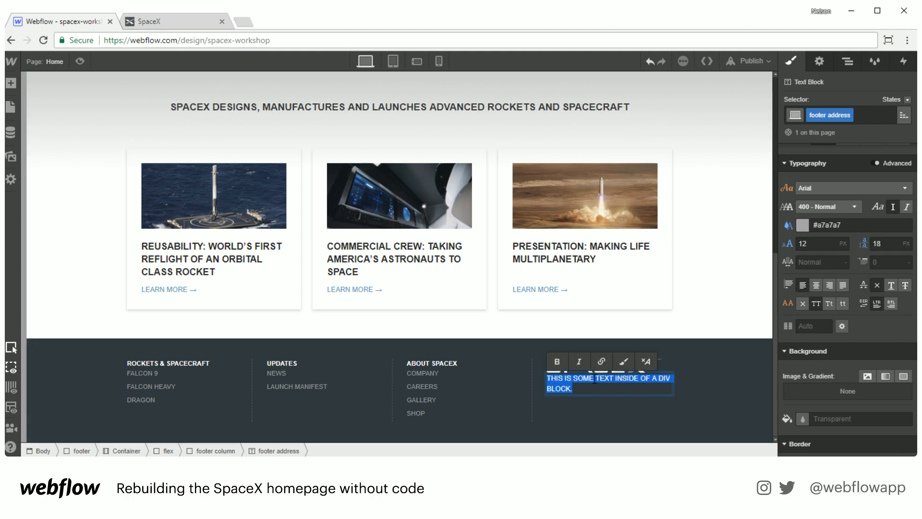
pyautogui.write('ROCKET ROAD')
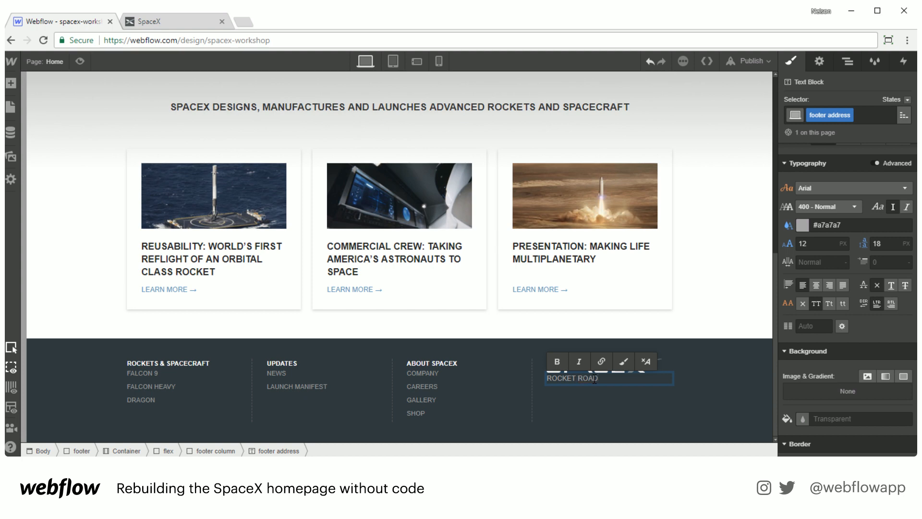
pyautogui.hotkey('shift', 'Return')
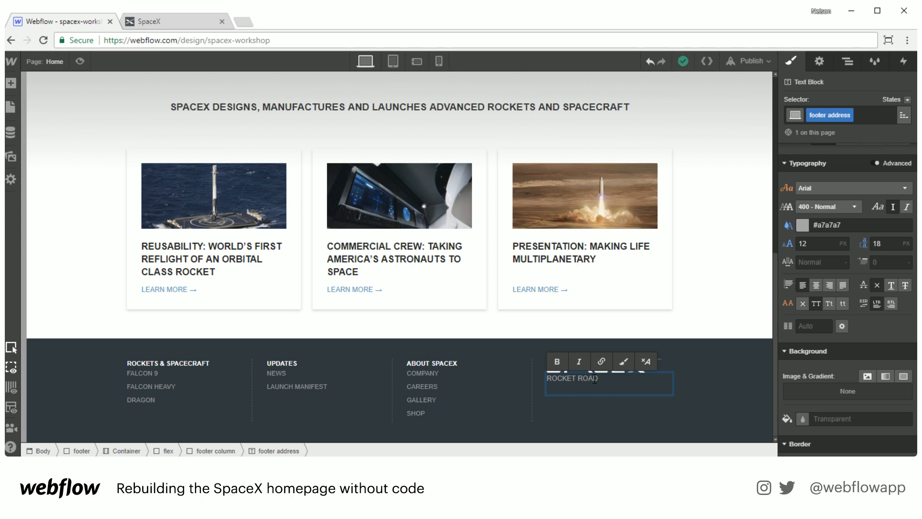
pyautogui.write('HAWTHORNE, CALIFORNIA')
pyautogui.press('Escape')
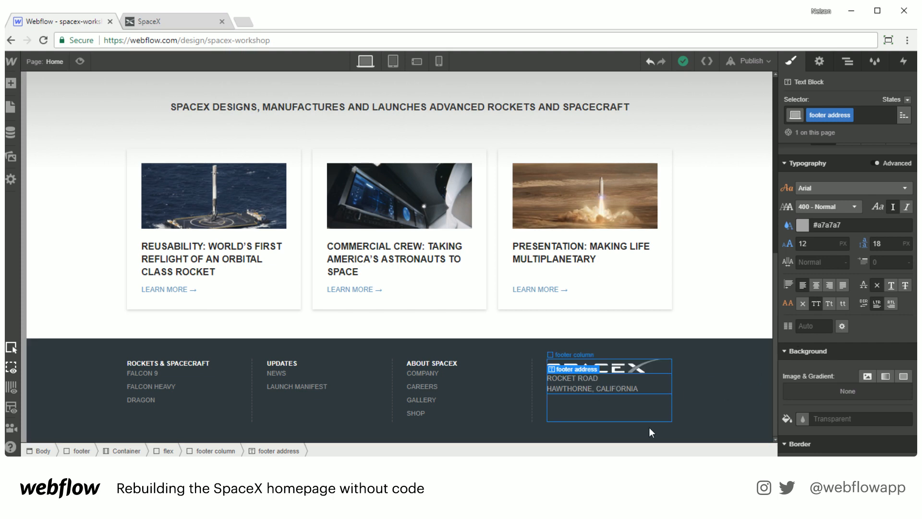
pyautogui.click(649, 428)
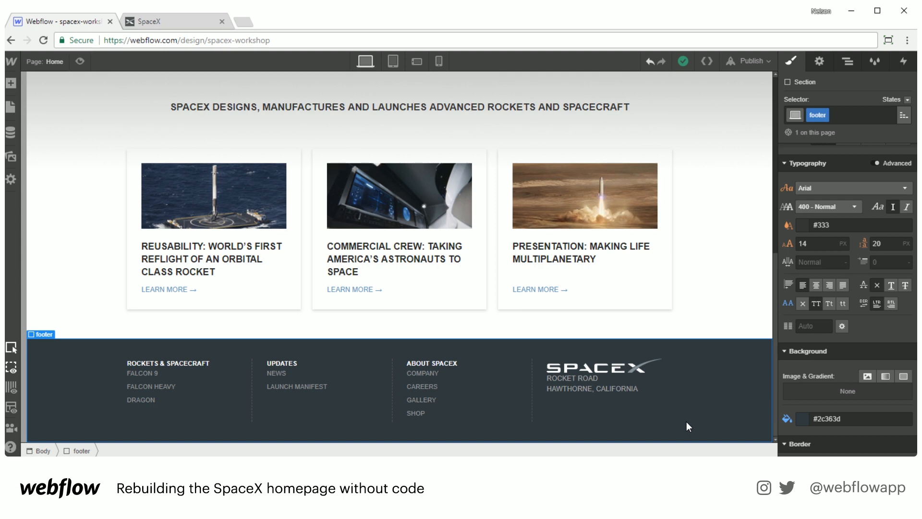
pyautogui.scroll(15, 687, 421)
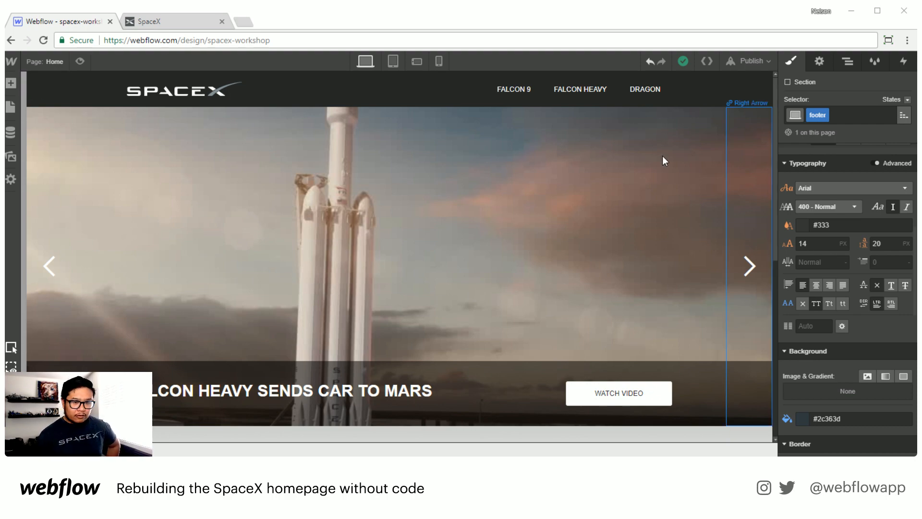
pyautogui.scroll(-10, 538, 195)
pyautogui.scroll(1, 539, 194)
pyautogui.scroll(-2, 539, 195)
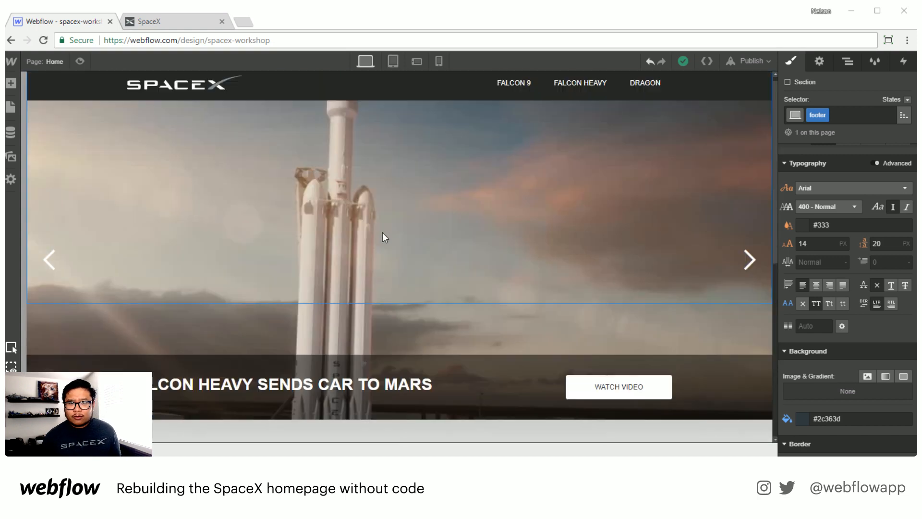
pyautogui.scroll(10, 382, 233)
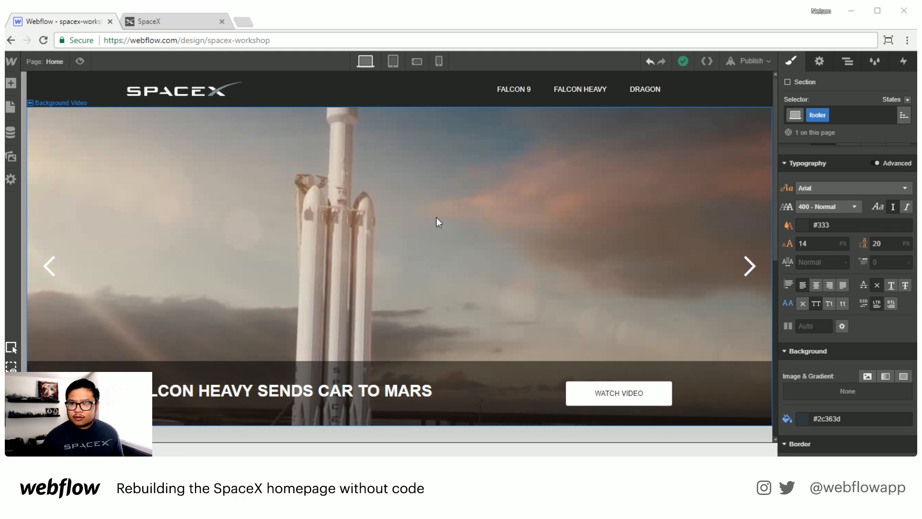
# Step: Preview the page at the tablet breakpoint, widening and narrowing the canvas to examine how the layout adapts
pyautogui.click(391, 61)
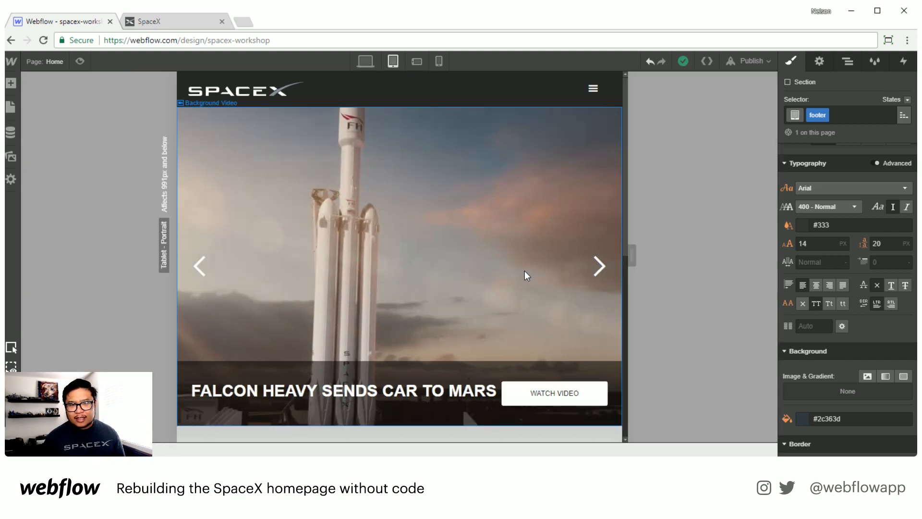
pyautogui.moveTo(638, 258); pyautogui.dragTo(749, 245)
pyautogui.scroll(-5, 607, 266)
pyautogui.scroll(-2, 604, 268)
pyautogui.scroll(6, 632, 290)
pyautogui.scroll(-3, 630, 293)
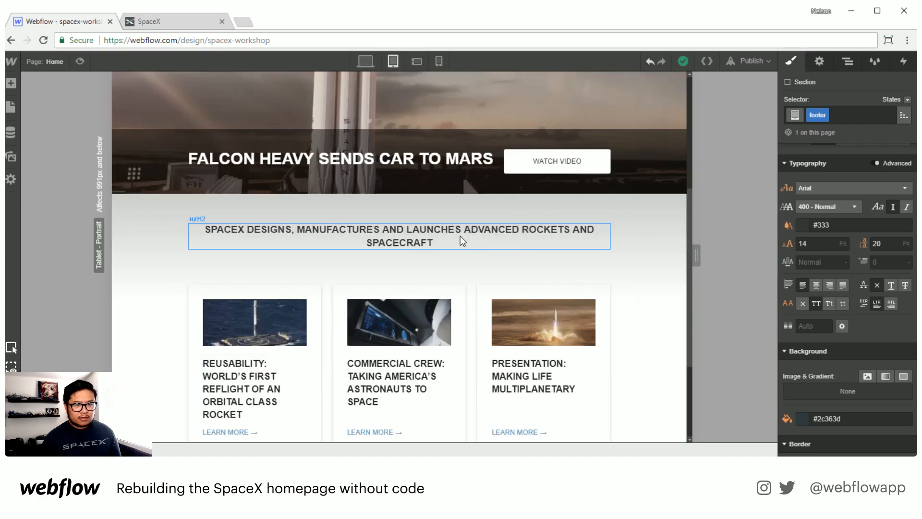
pyautogui.moveTo(691, 254); pyautogui.dragTo(664, 238)
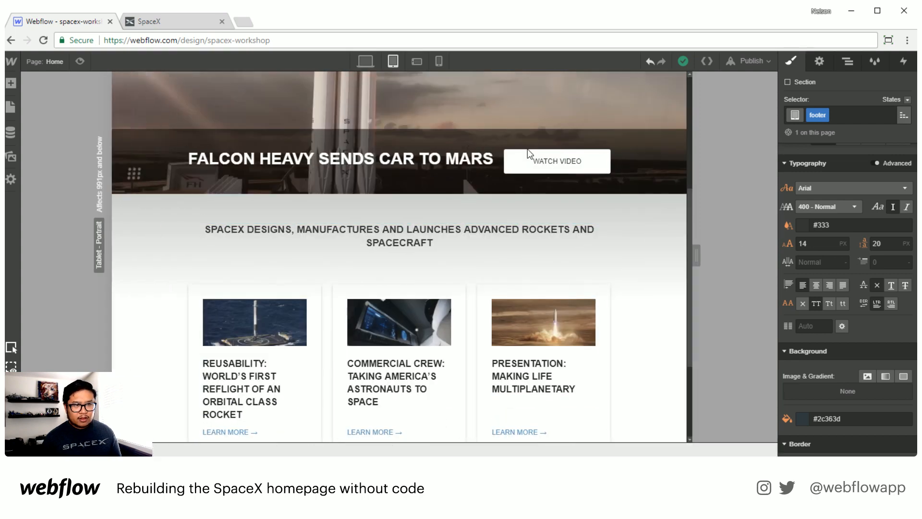
pyautogui.click(366, 61)
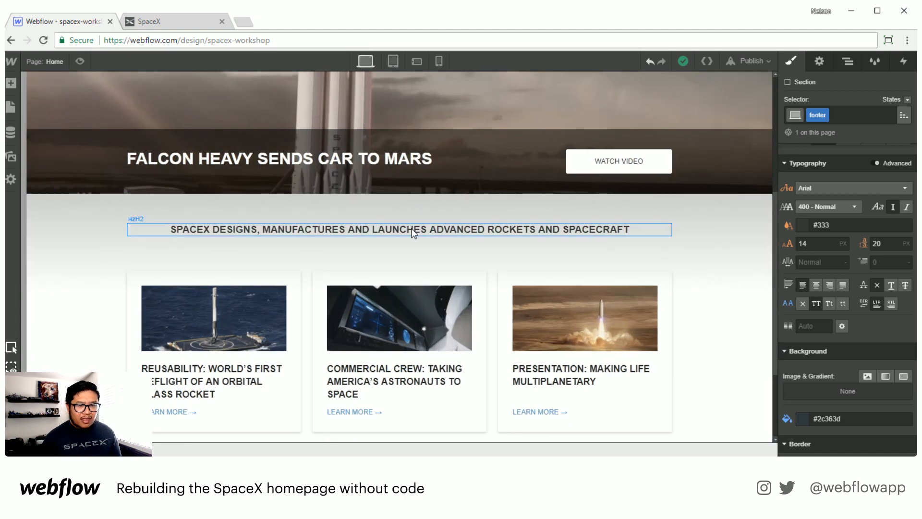
pyautogui.click(393, 61)
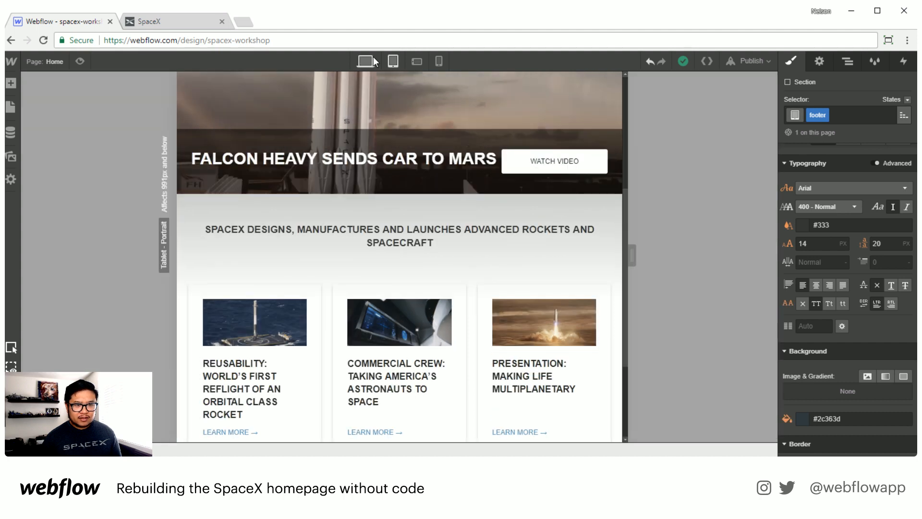
pyautogui.moveTo(638, 247); pyautogui.dragTo(701, 253)
# Step: At the tablet breakpoint, set the intro heading's left and right padding to 90 px
pyautogui.click(494, 230)
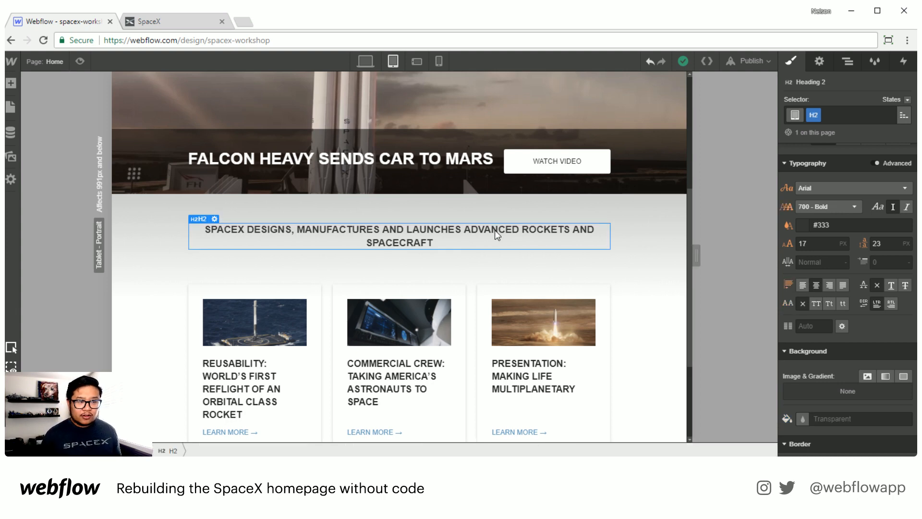
pyautogui.scroll(6, 868, 253)
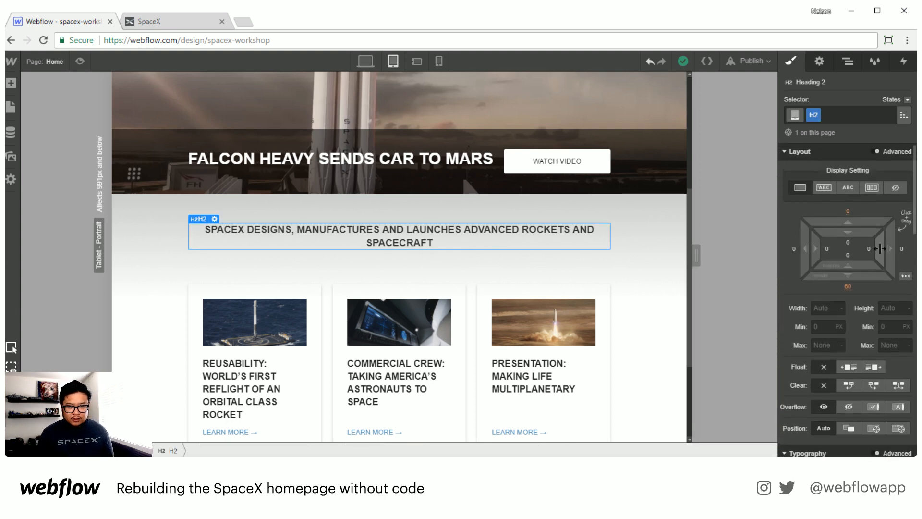
pyautogui.moveTo(817, 249); pyautogui.dragTo(712, 237)
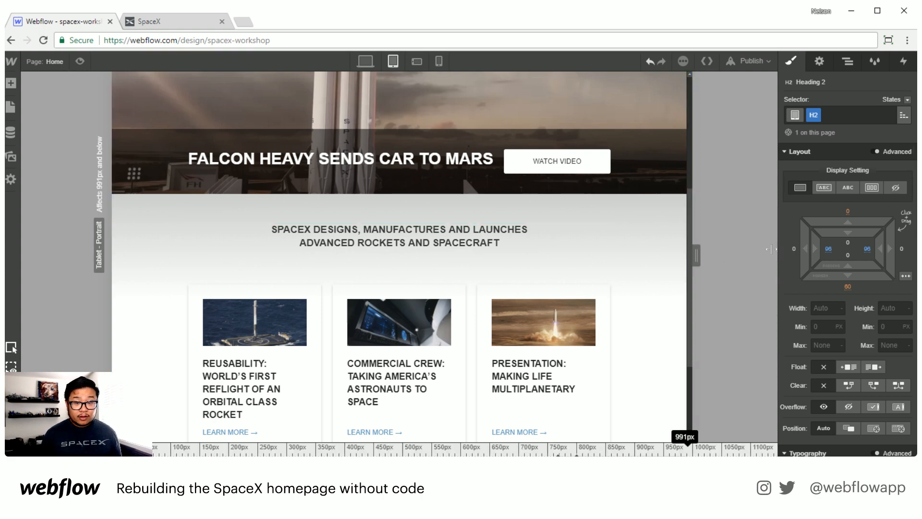
pyautogui.moveTo(771, 248); pyautogui.dragTo(697, 251)
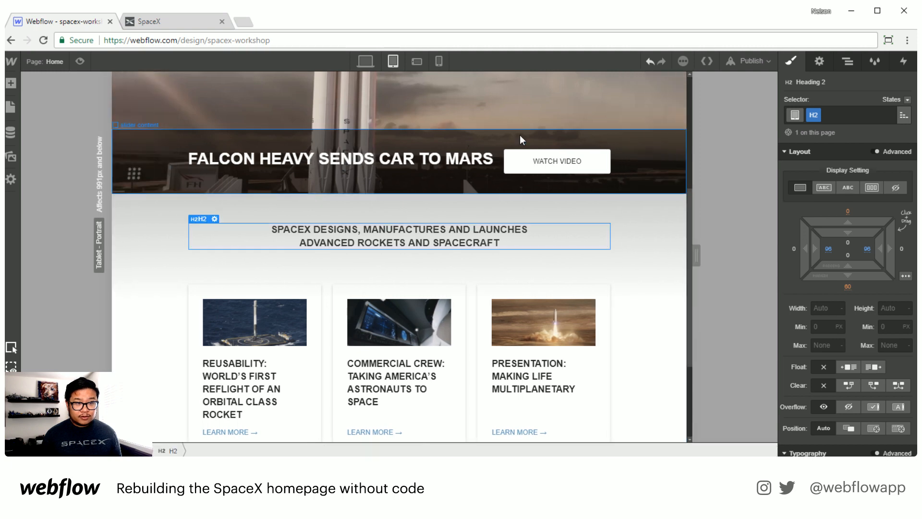
# Step: Compare the intro heading and footer in desktop and tablet views
pyautogui.click(366, 61)
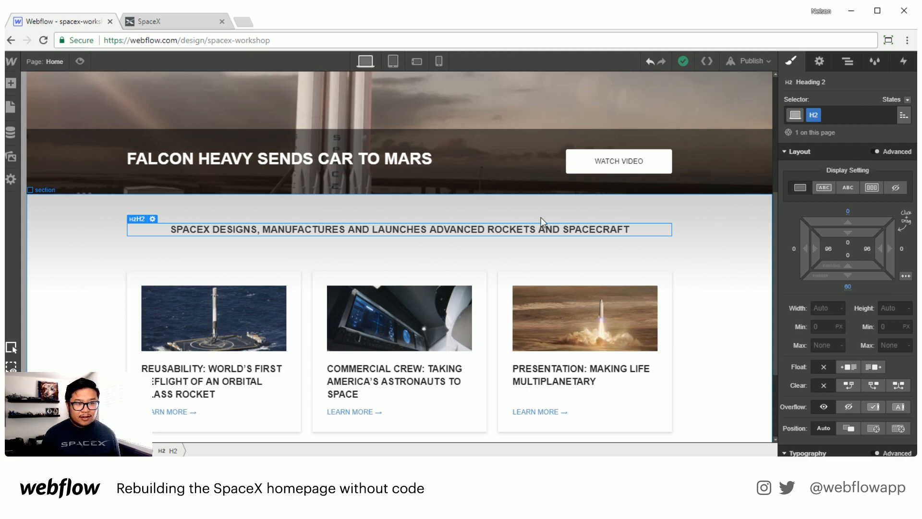
pyautogui.scroll(-3, 586, 332)
pyautogui.scroll(7, 571, 370)
pyautogui.scroll(-5, 562, 316)
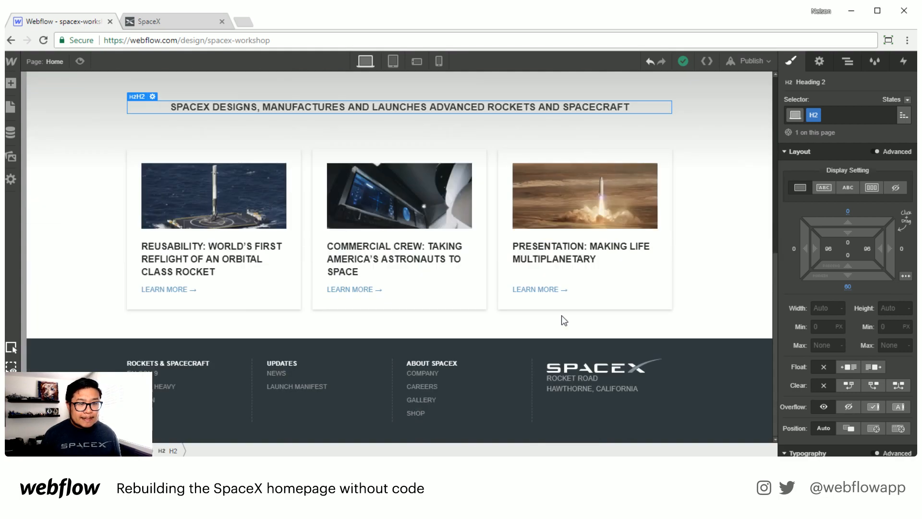
pyautogui.scroll(5, 561, 316)
pyautogui.click(393, 61)
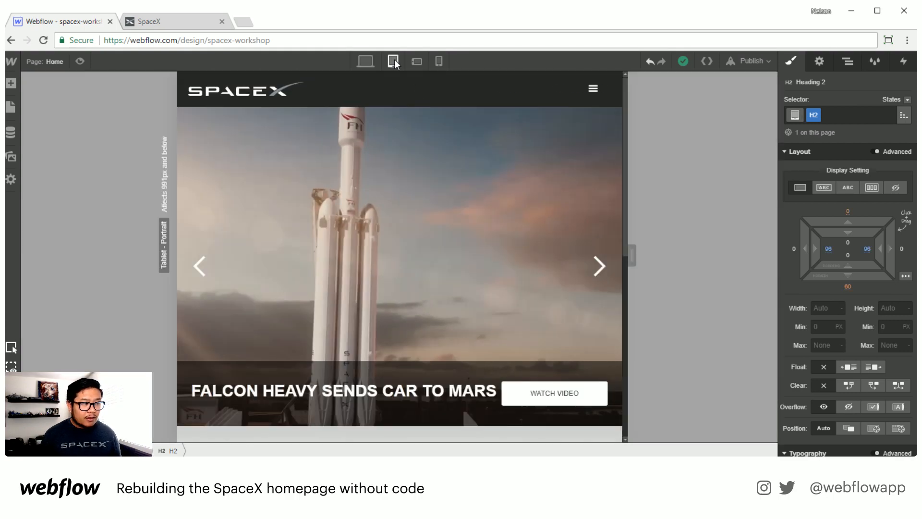
# Step: Examine the hero slider, heading and cards in the phone landscape view
pyautogui.scroll(-5, 471, 253)
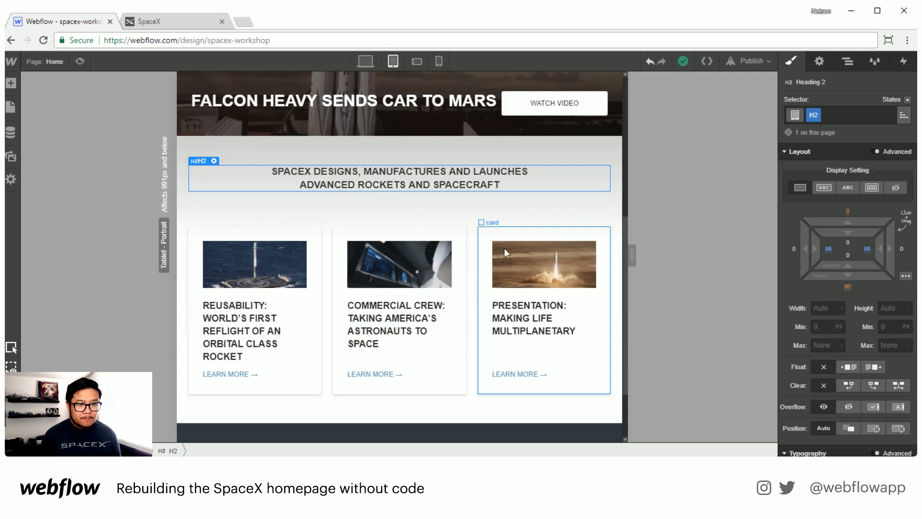
pyautogui.click(417, 61)
pyautogui.scroll(5, 445, 225)
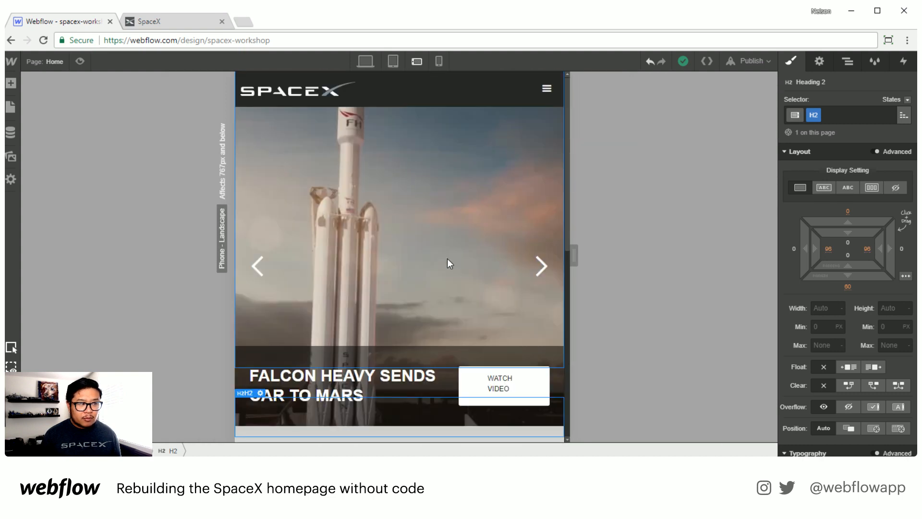
pyautogui.scroll(-5, 517, 290)
pyautogui.scroll(5, 517, 288)
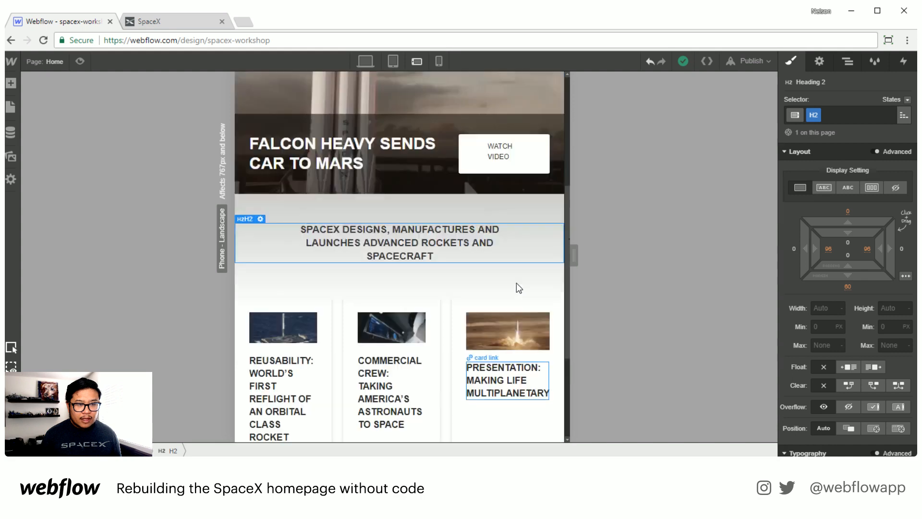
pyautogui.scroll(-8, 517, 283)
pyautogui.scroll(6, 517, 284)
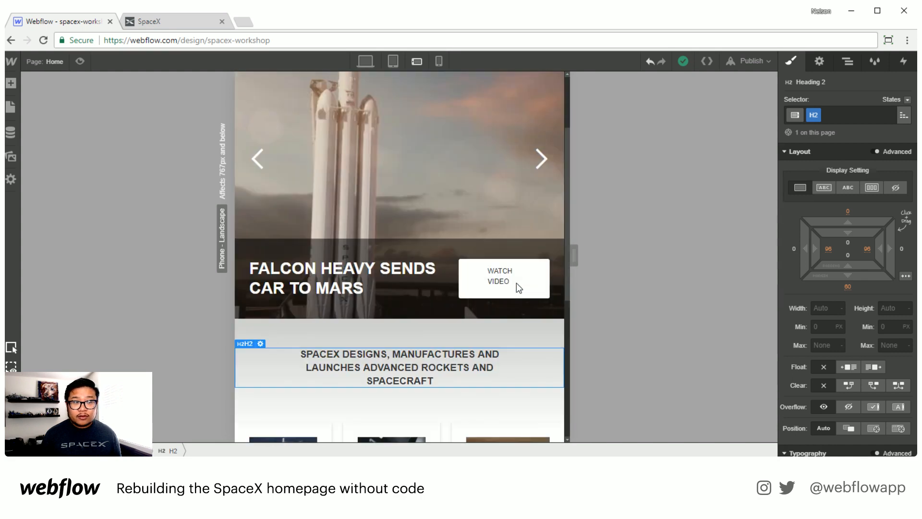
pyautogui.scroll(3, 517, 283)
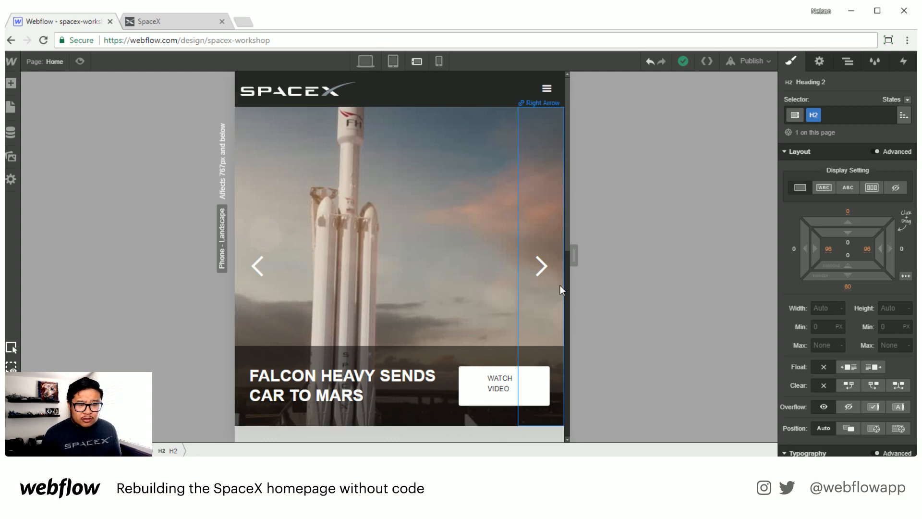
pyautogui.scroll(-1, 548, 338)
pyautogui.scroll(1, 548, 339)
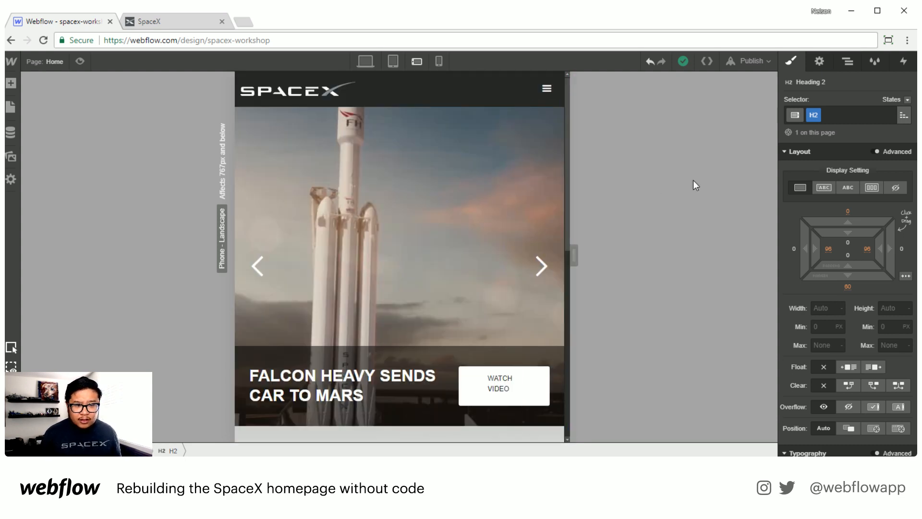
# Step: Inspect the slider heading link's typography and the slider content block in phone landscape view
pyautogui.click(402, 403)
pyautogui.scroll(-5, 828, 352)
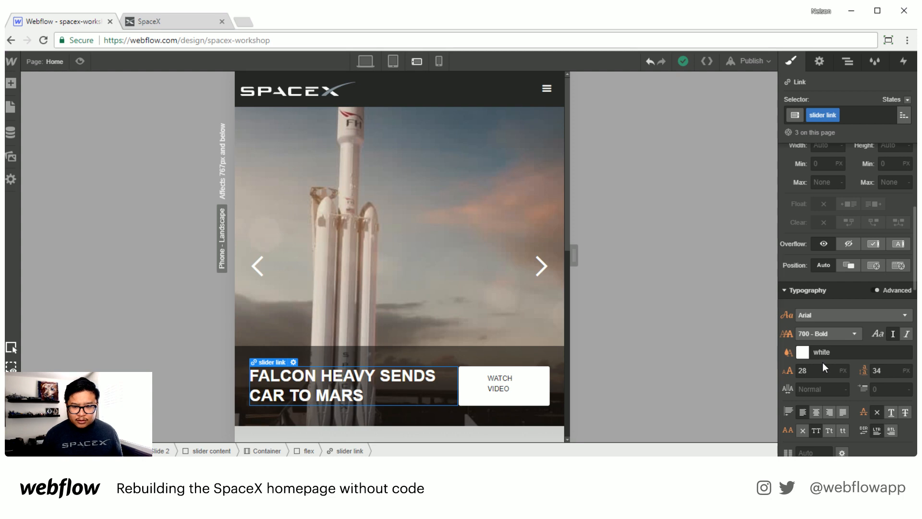
pyautogui.click(824, 367)
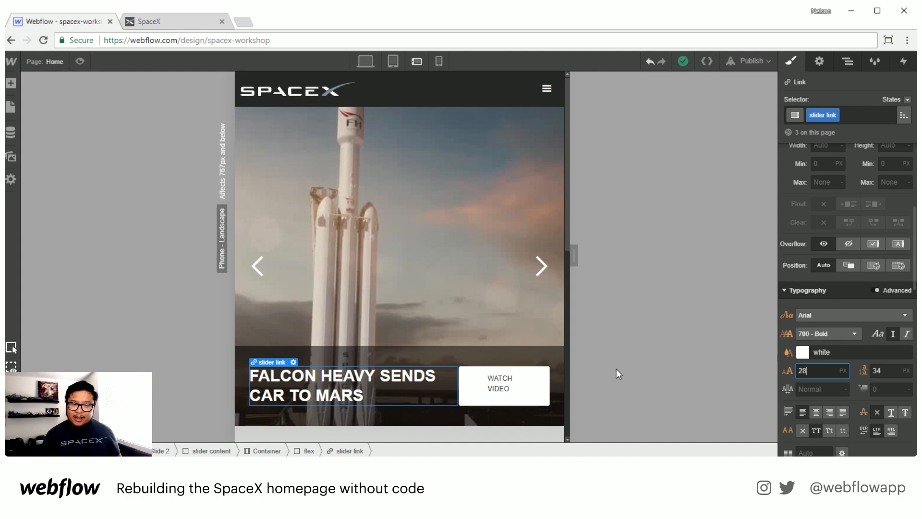
pyautogui.click(485, 366)
pyautogui.scroll(-3, 860, 304)
pyautogui.scroll(2, 859, 304)
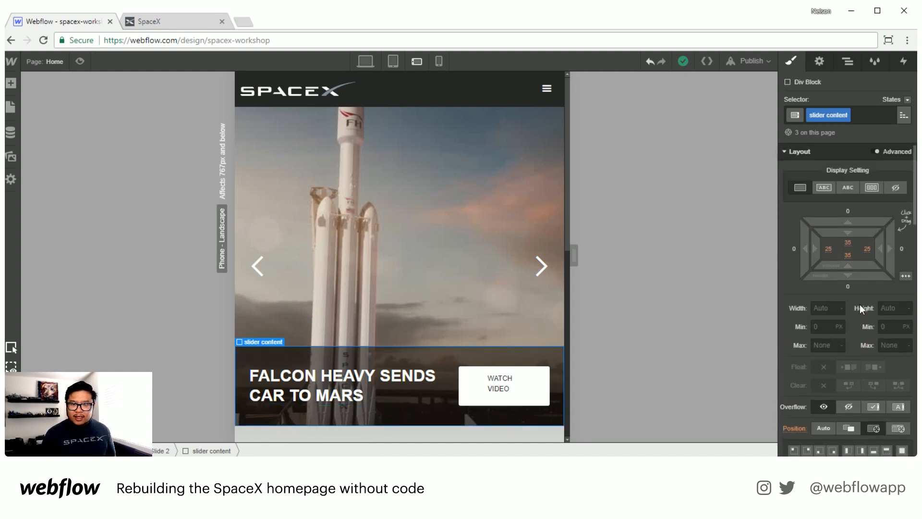
# Step: At phone landscape, switch the slider's flex block to a vertical layout and center its text
pyautogui.click(402, 404)
pyautogui.click(309, 451)
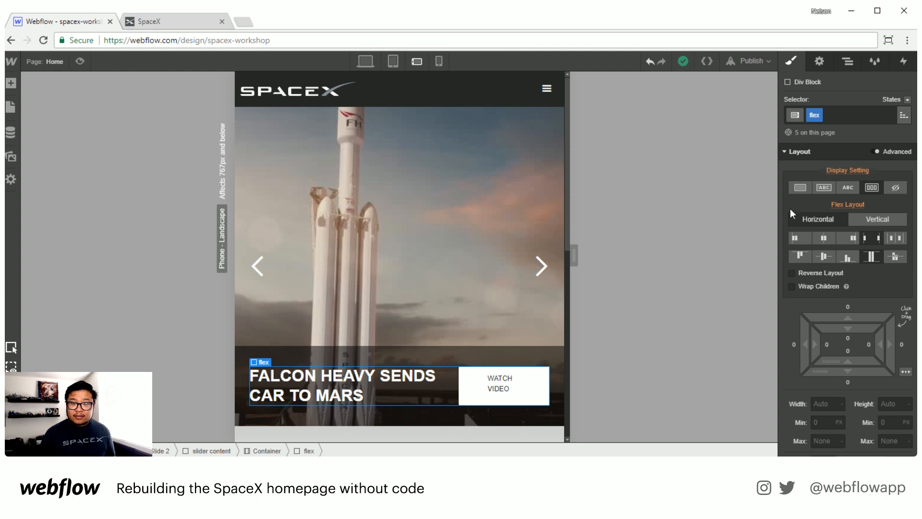
pyautogui.click(877, 219)
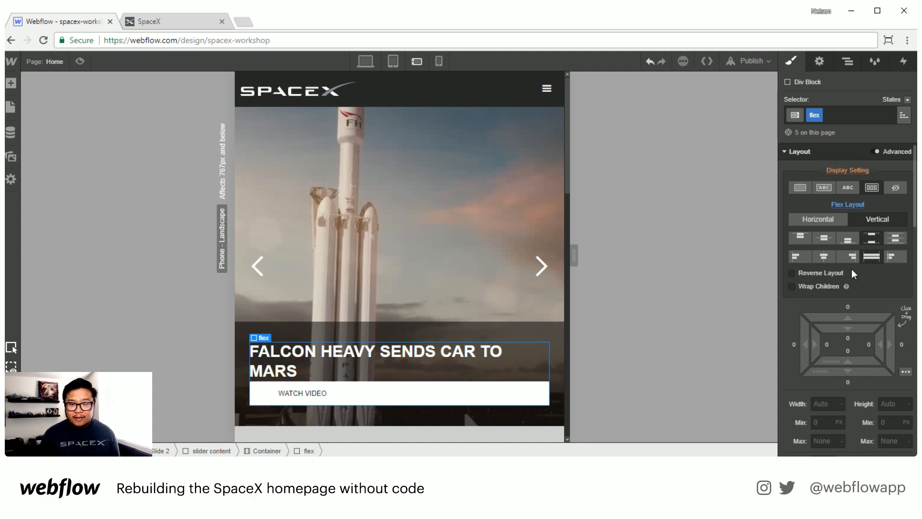
pyautogui.scroll(-5, 832, 345)
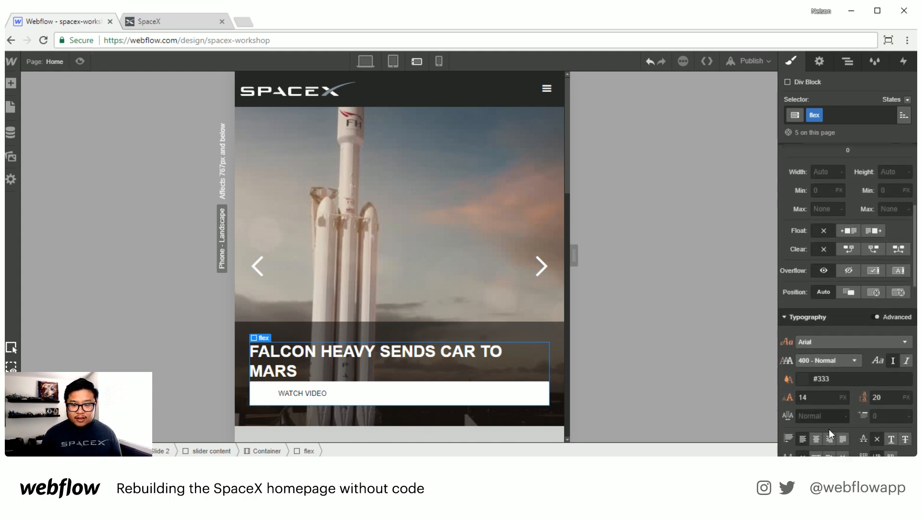
pyautogui.click(812, 442)
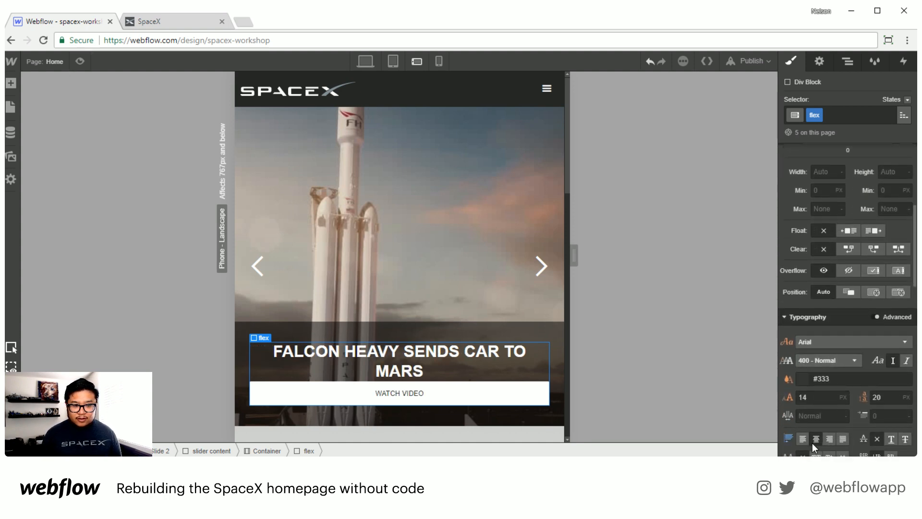
# Step: Set the slider heading link to 25 px font size, 31 px line height and about 15 px bottom margin
pyautogui.click(503, 387)
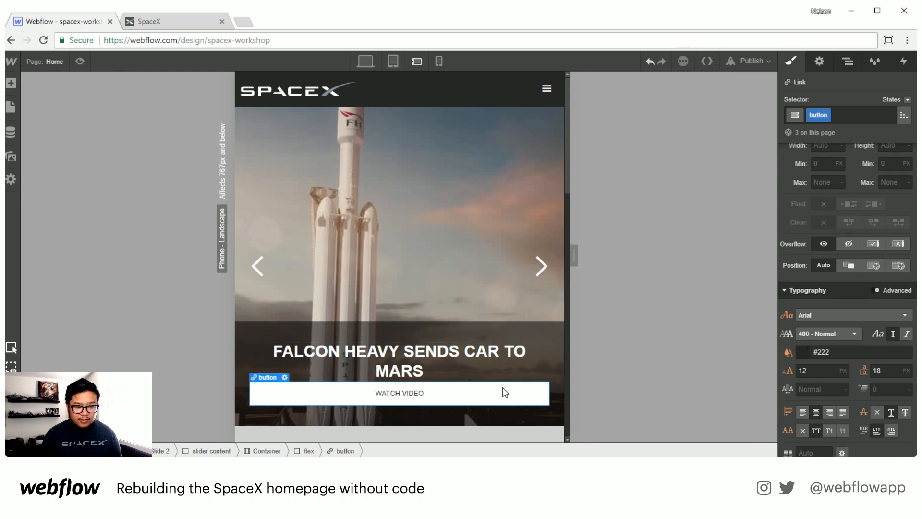
pyautogui.click(430, 365)
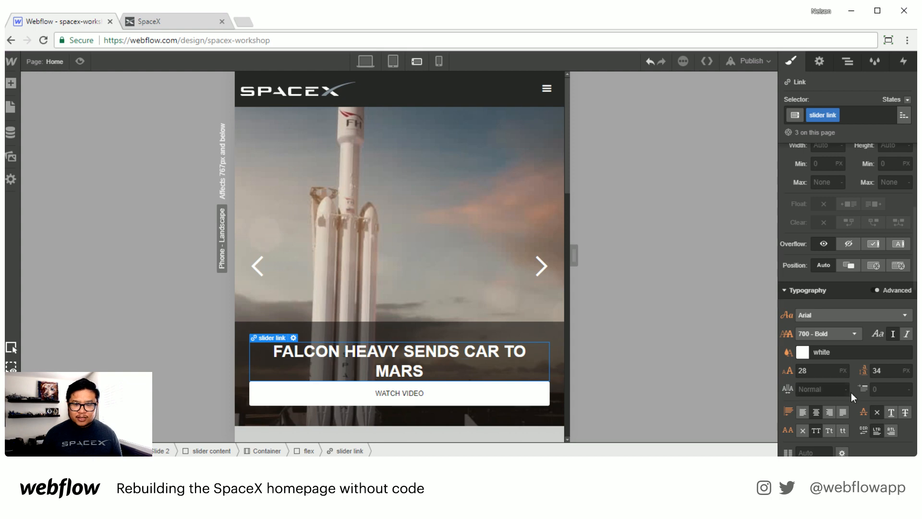
pyautogui.click(820, 370)
pyautogui.press('Down')
pyautogui.press('Down')
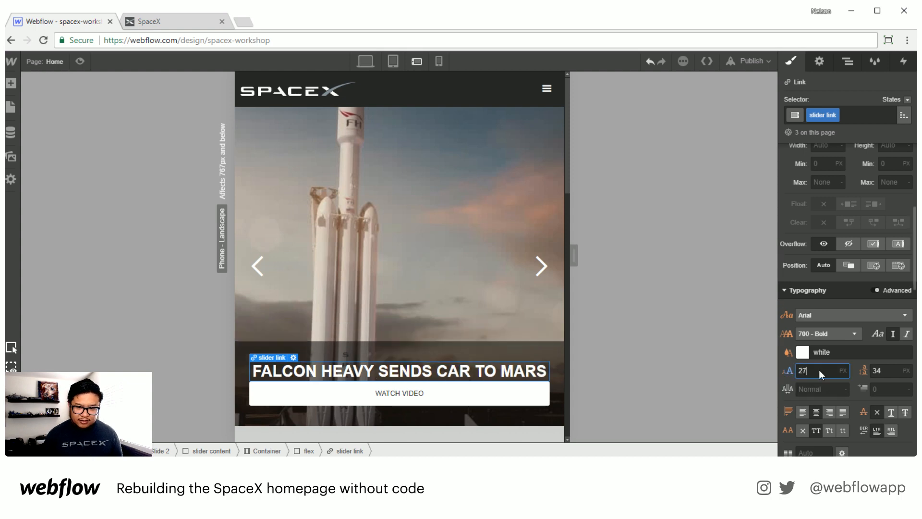
pyautogui.press('Down')
pyautogui.press('Tab')
pyautogui.press('Down')
pyautogui.press('Down')
pyautogui.press('Down')
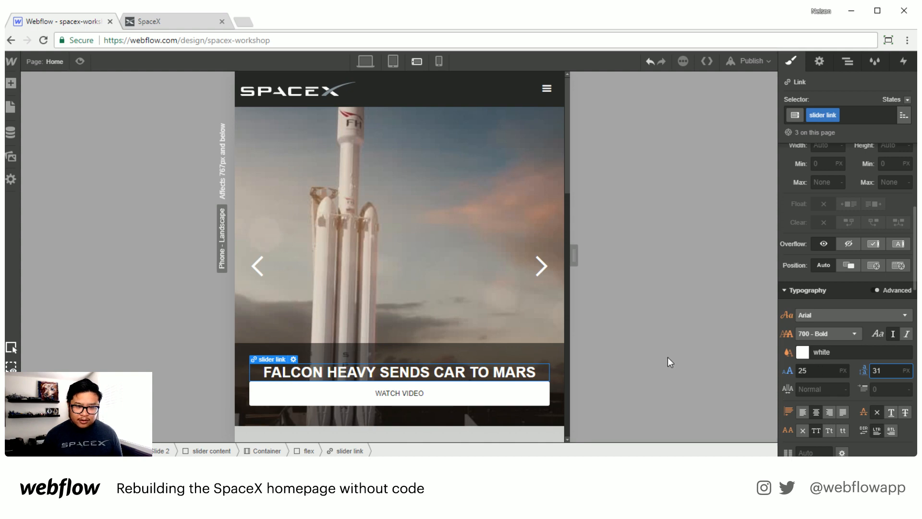
pyautogui.scroll(4, 884, 260)
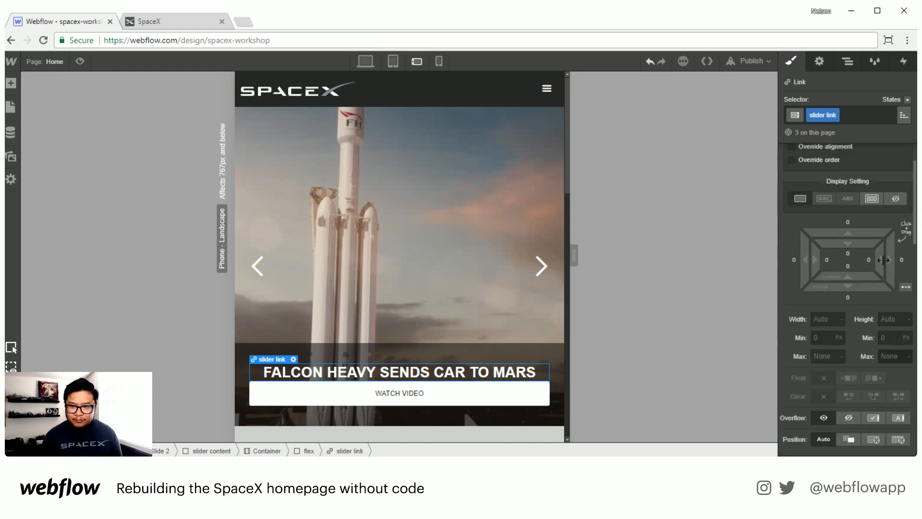
pyautogui.moveTo(847, 287); pyautogui.dragTo(845, 315)
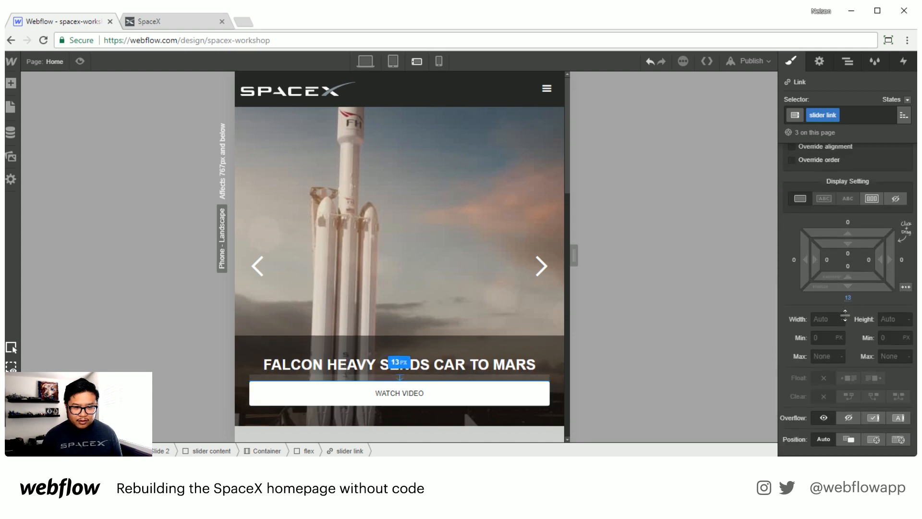
# Step: Set the slider flex block to center-align its items so the Watch Video button sits centered
pyautogui.click(480, 394)
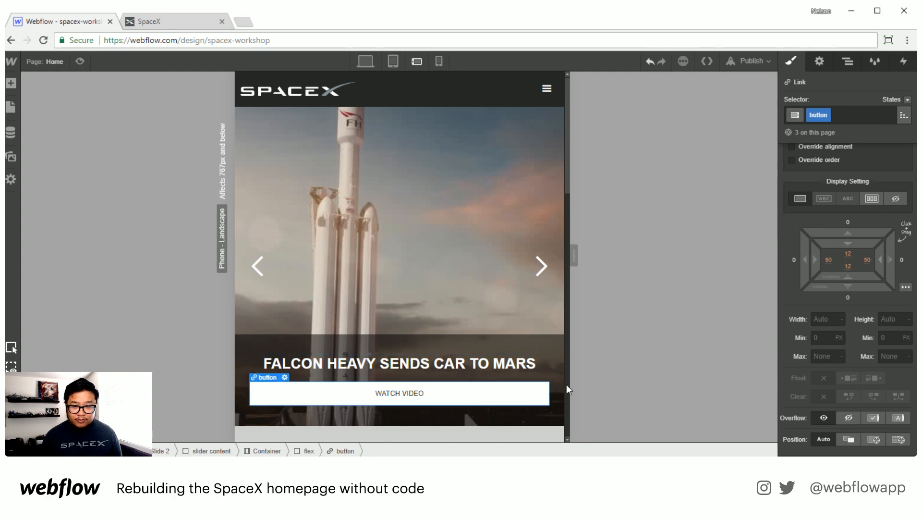
pyautogui.scroll(-1, 863, 315)
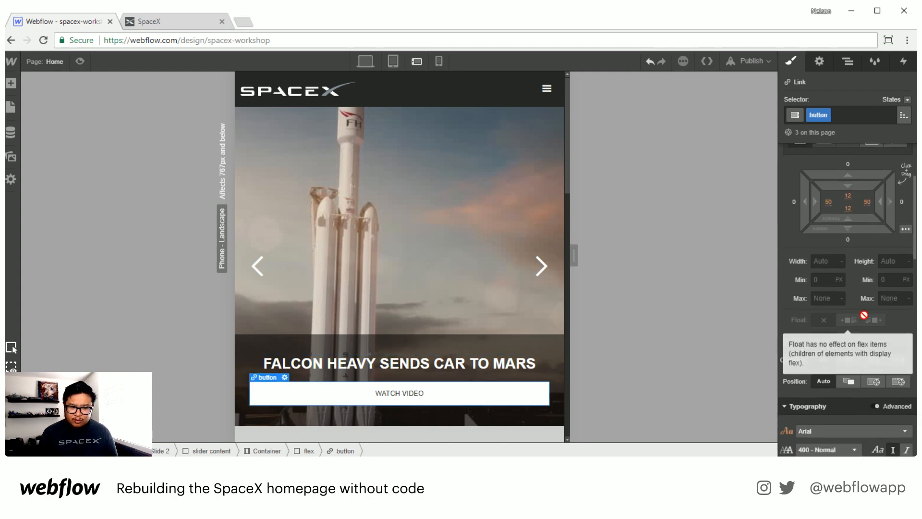
pyautogui.scroll(1, 863, 315)
pyautogui.scroll(-4, 863, 316)
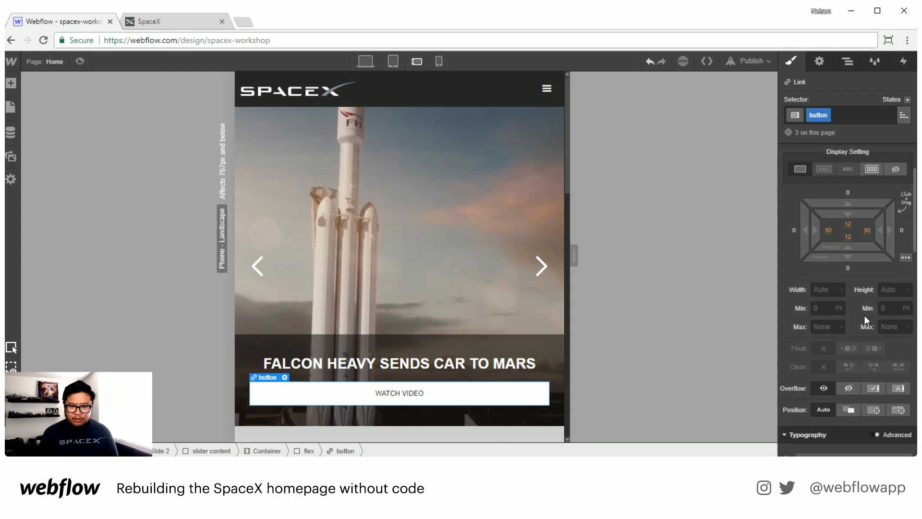
pyautogui.scroll(5, 863, 315)
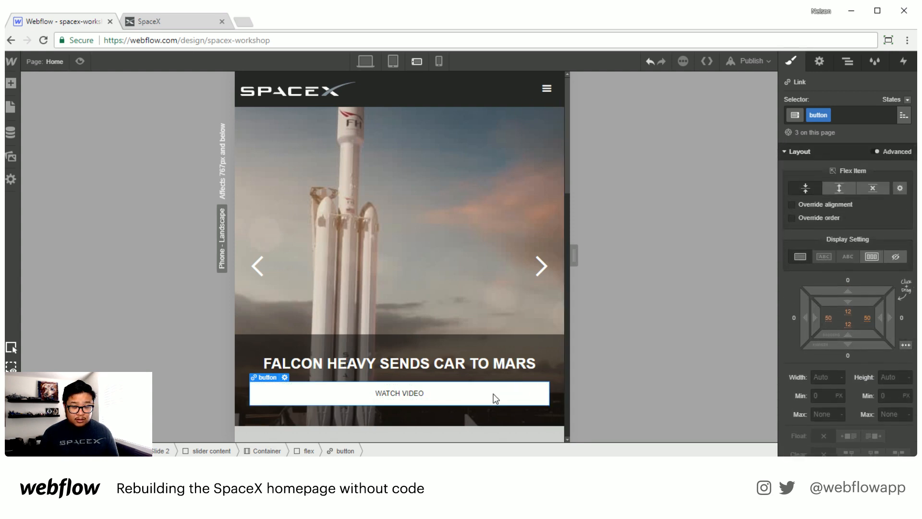
pyautogui.click(494, 368)
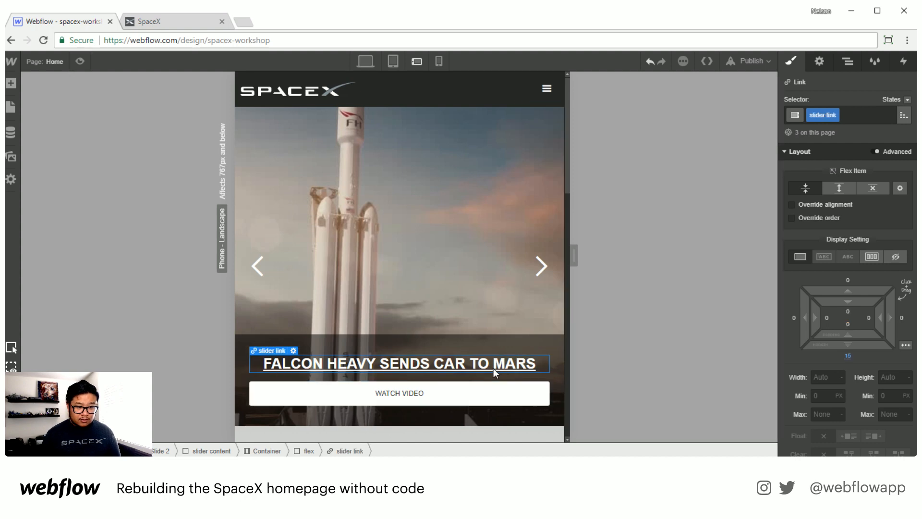
pyautogui.press('Up')
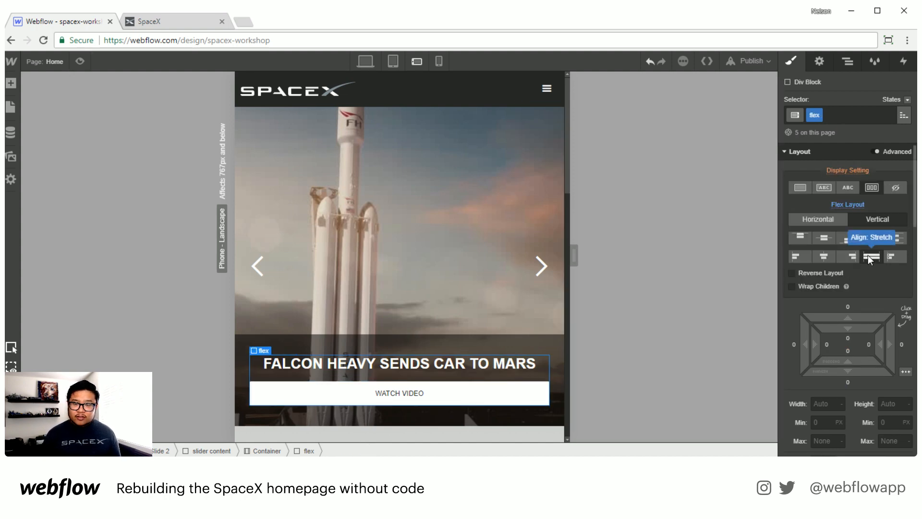
pyautogui.click(824, 256)
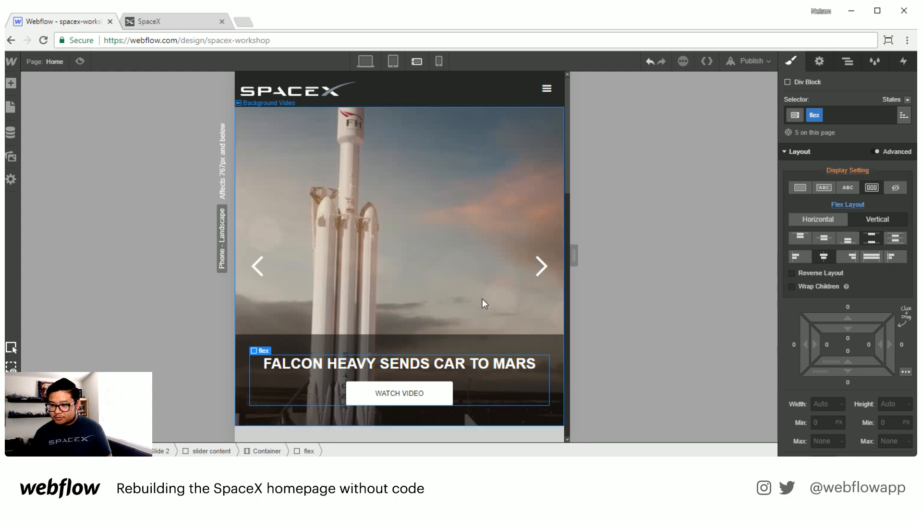
# Step: Review each slide and the content below the slider in phone landscape view using the Navigator
pyautogui.scroll(-2, 477, 310)
pyautogui.scroll(-2, 477, 309)
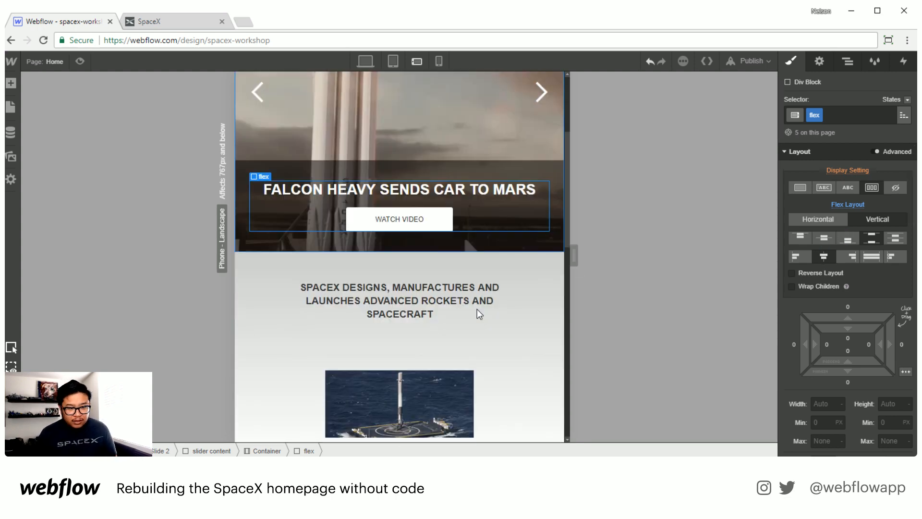
pyautogui.scroll(4, 477, 310)
pyautogui.scroll(-4, 477, 311)
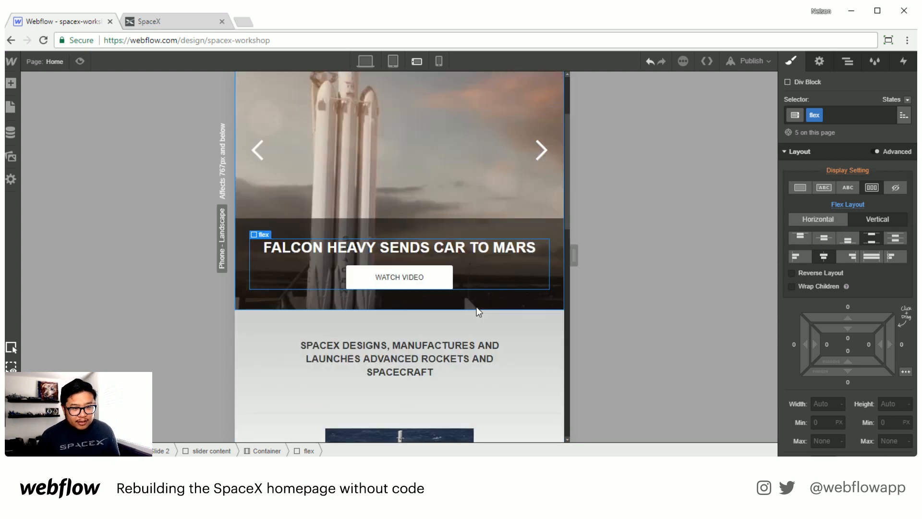
pyautogui.scroll(4, 477, 311)
pyautogui.click(847, 62)
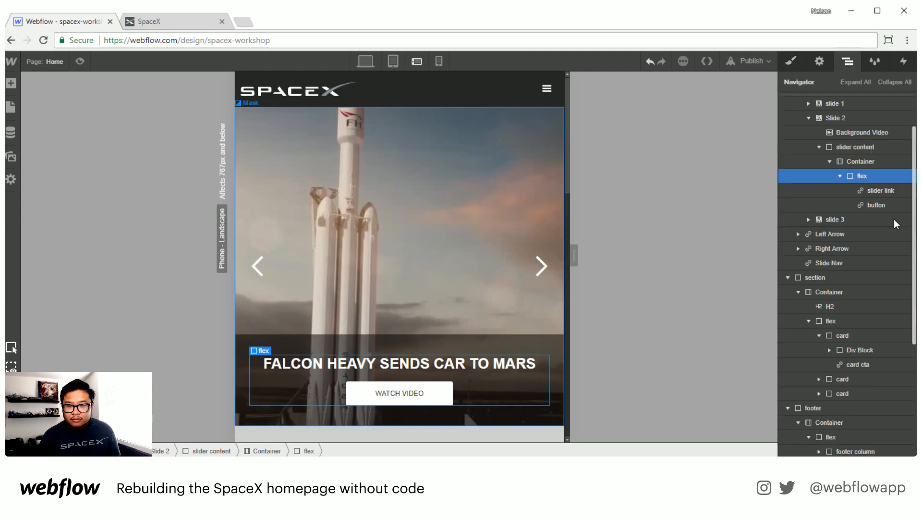
pyautogui.click(809, 117)
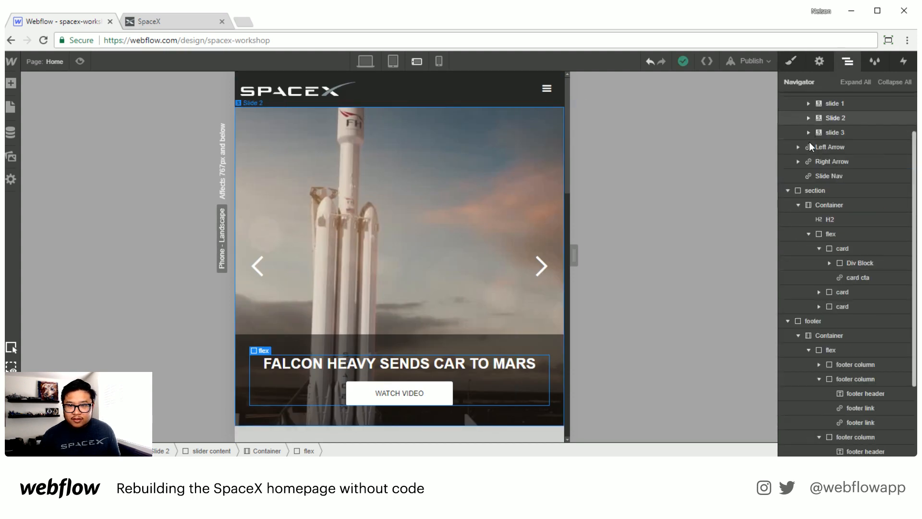
pyautogui.click(827, 157)
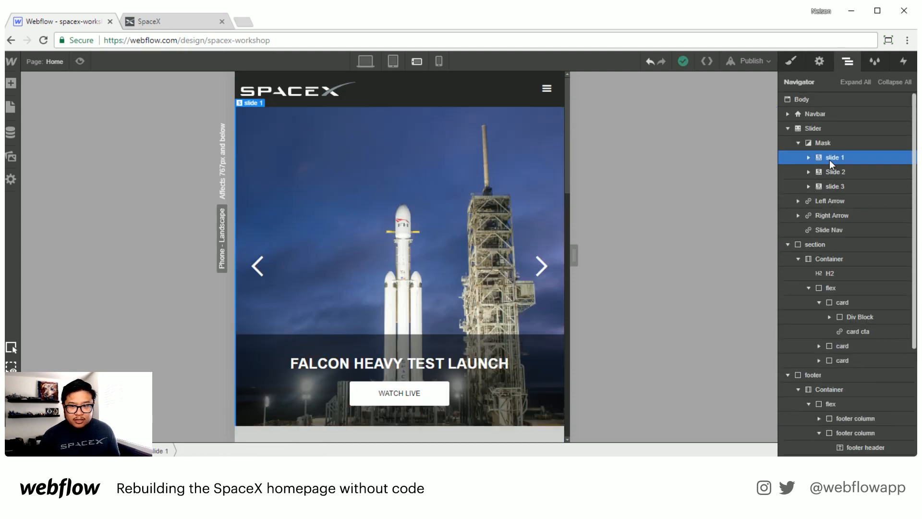
pyautogui.click(837, 186)
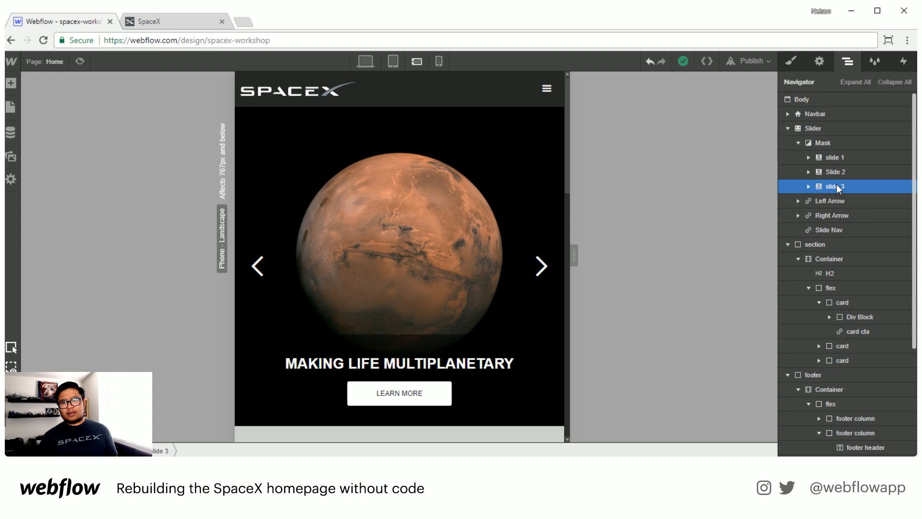
pyautogui.click(807, 128)
pyautogui.scroll(-5, 454, 284)
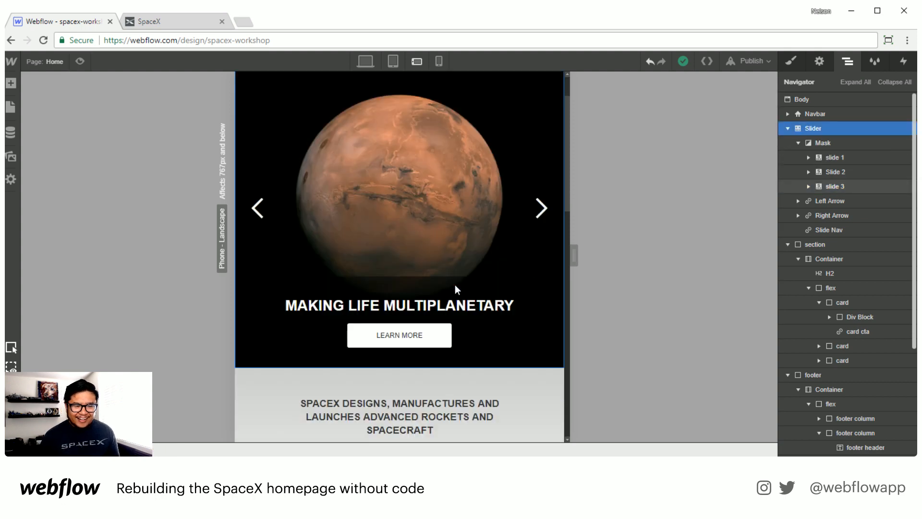
pyautogui.scroll(-2, 454, 284)
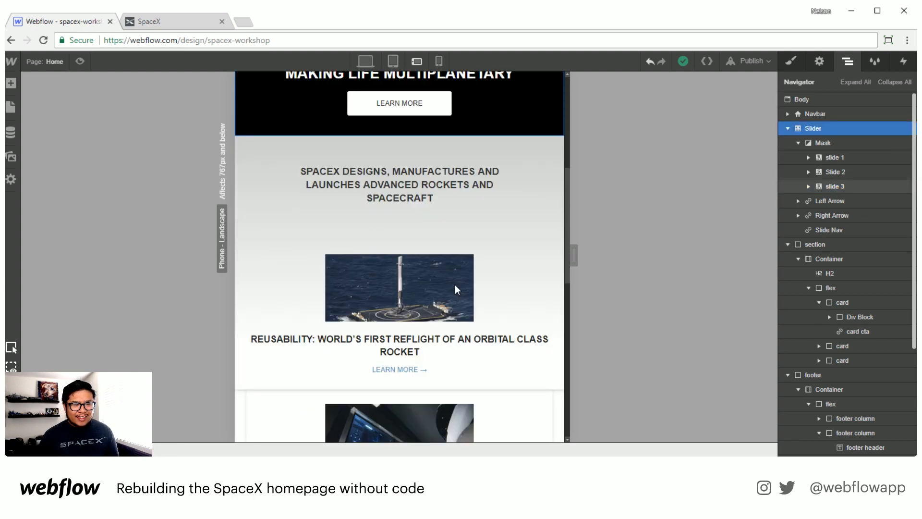
pyautogui.scroll(-1, 454, 284)
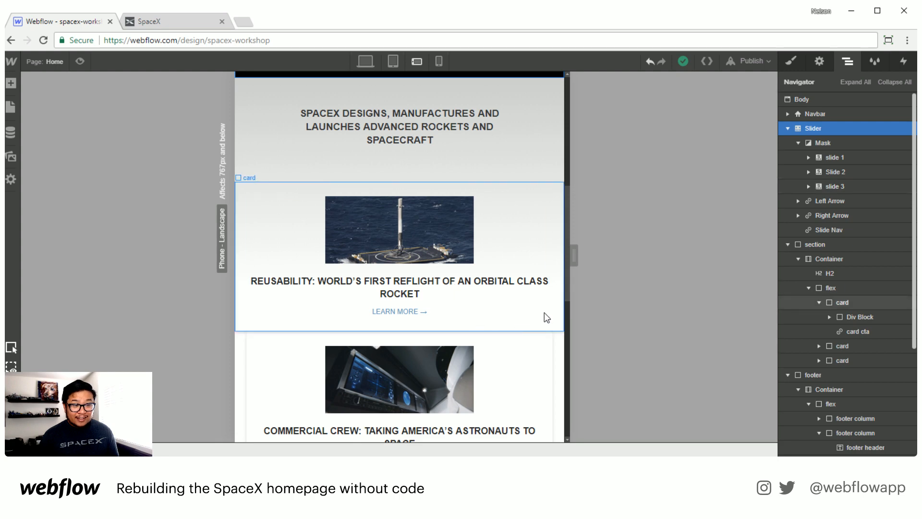
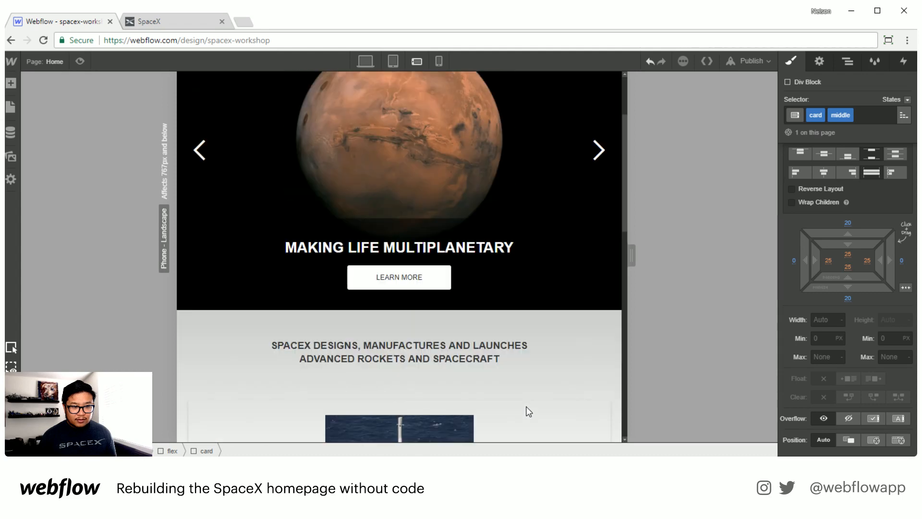
# Step: Narrow the phone landscape canvas and give the card class 20 px left and right margins
pyautogui.moveTo(611, 253); pyautogui.dragTo(522, 256)
pyautogui.scroll(5, 489, 339)
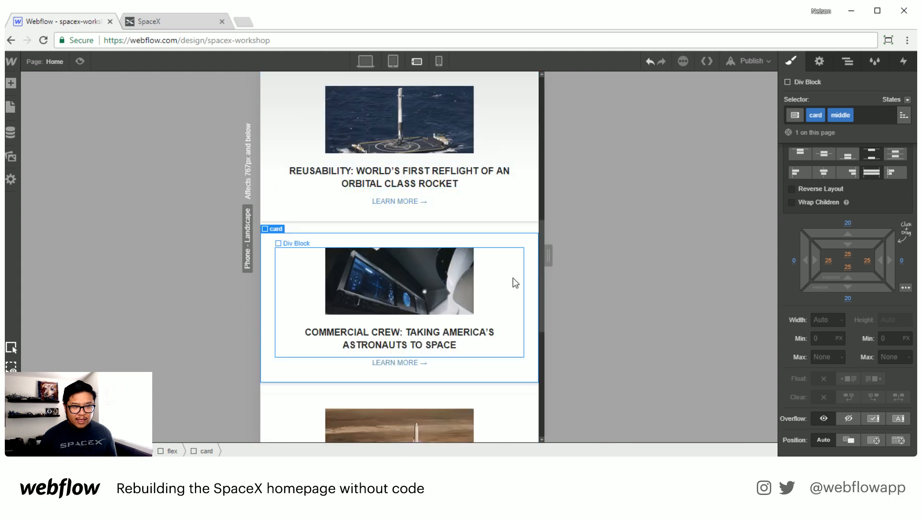
pyautogui.scroll(3, 506, 344)
pyautogui.click(525, 191)
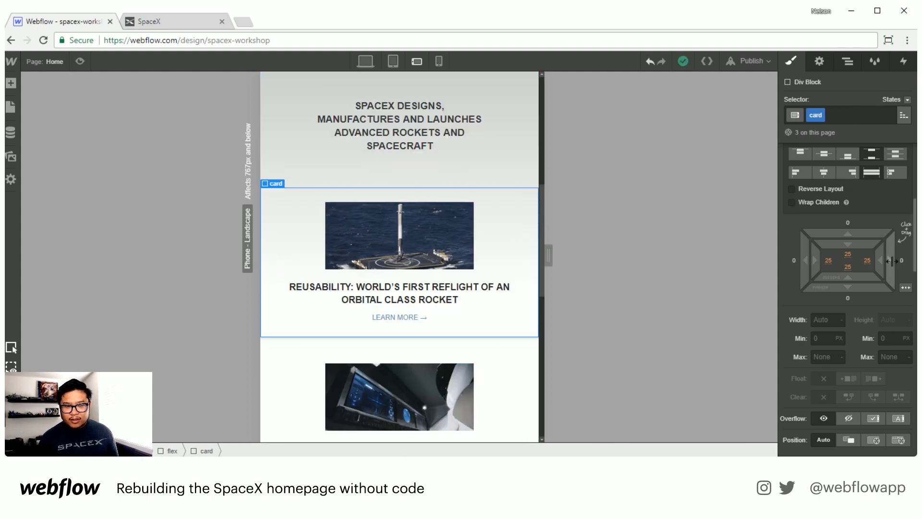
pyautogui.moveTo(901, 260); pyautogui.dragTo(917, 260)
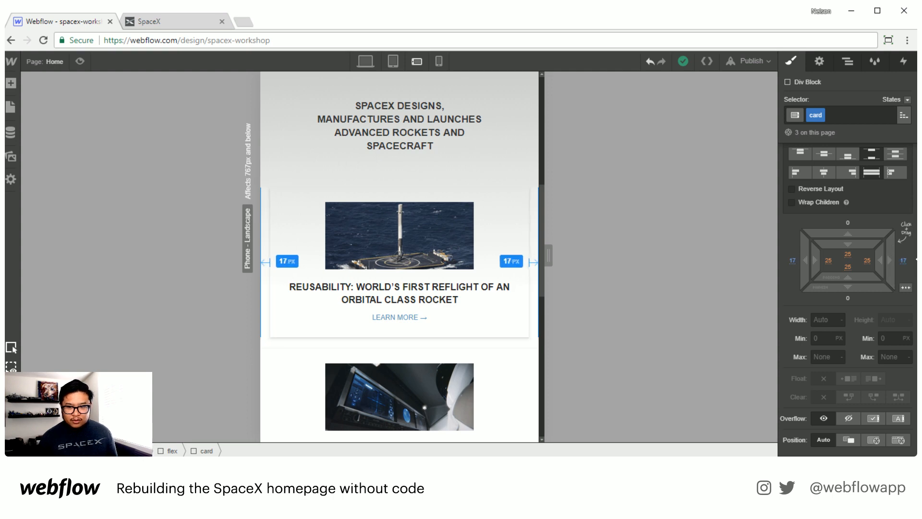
pyautogui.hotkey('ctrl', 'z')
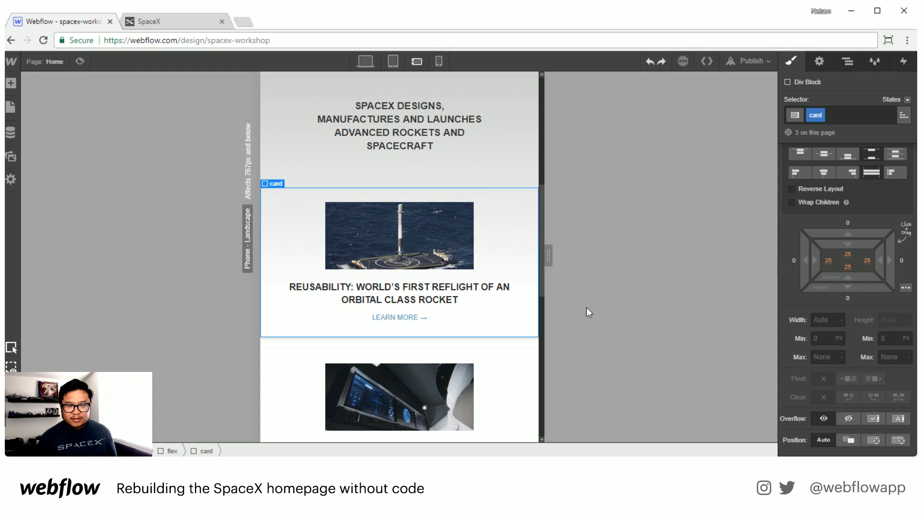
pyautogui.moveTo(902, 260)
pyautogui.mouseDown()
pyautogui.moveTo(912, 266)
pyautogui.moveTo(890, 263)
pyautogui.mouseUp()
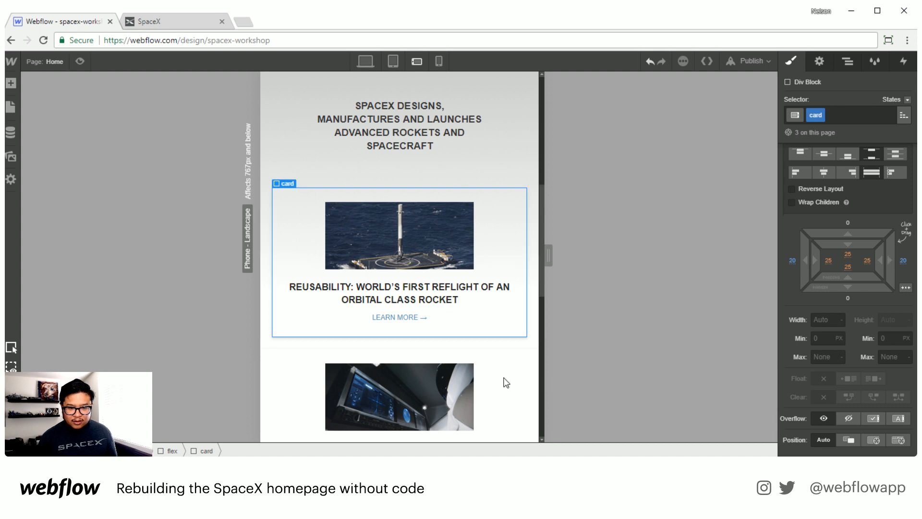
# Step: Set the middle card's left and right margins to 20 px
pyautogui.click(533, 367)
pyautogui.click(794, 262)
pyautogui.write('20')
pyautogui.press('Return')
pyautogui.press('Return')
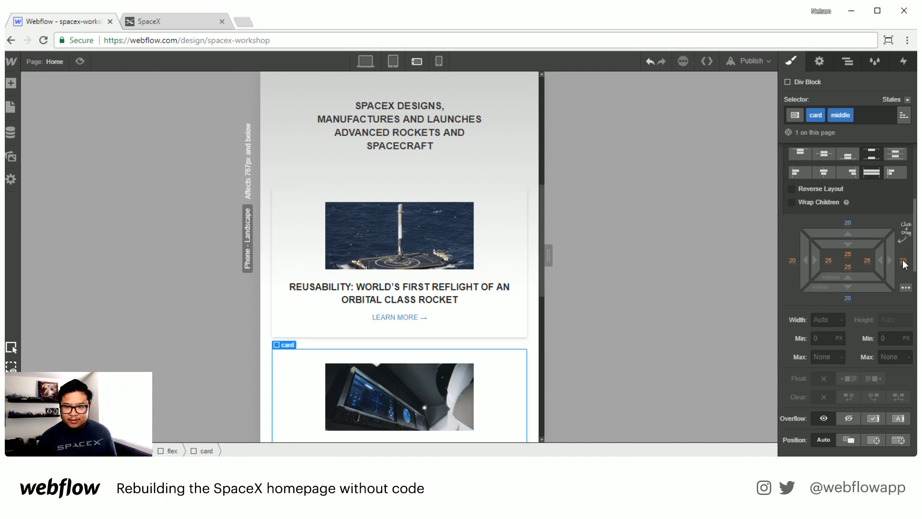
# Step: Add the cards combo class to the footer's flex block
pyautogui.scroll(-5, 516, 331)
pyautogui.scroll(-5, 518, 333)
pyautogui.scroll(10, 517, 332)
pyautogui.scroll(-10, 517, 332)
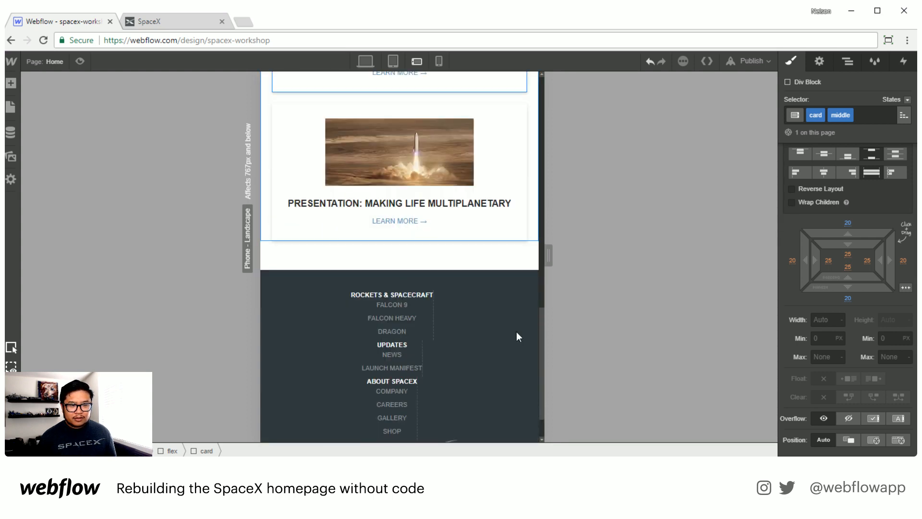
pyautogui.scroll(-1, 517, 332)
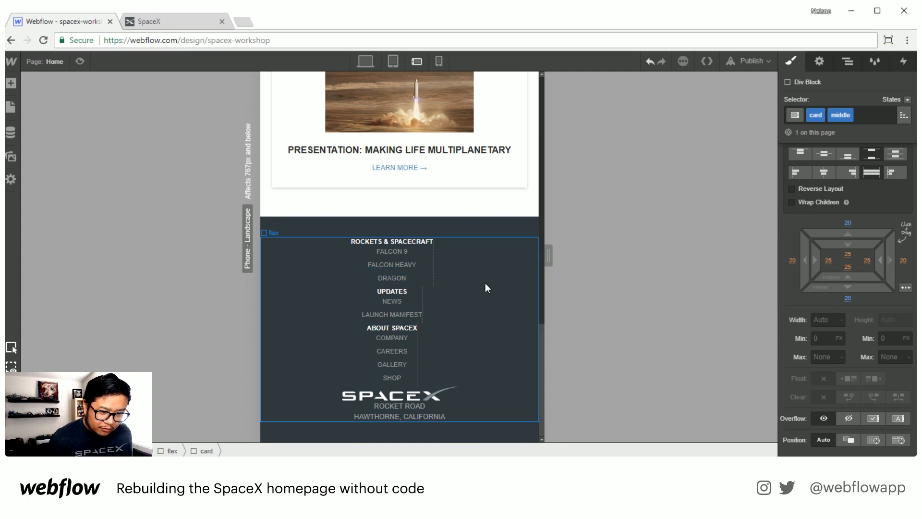
pyautogui.click(485, 284)
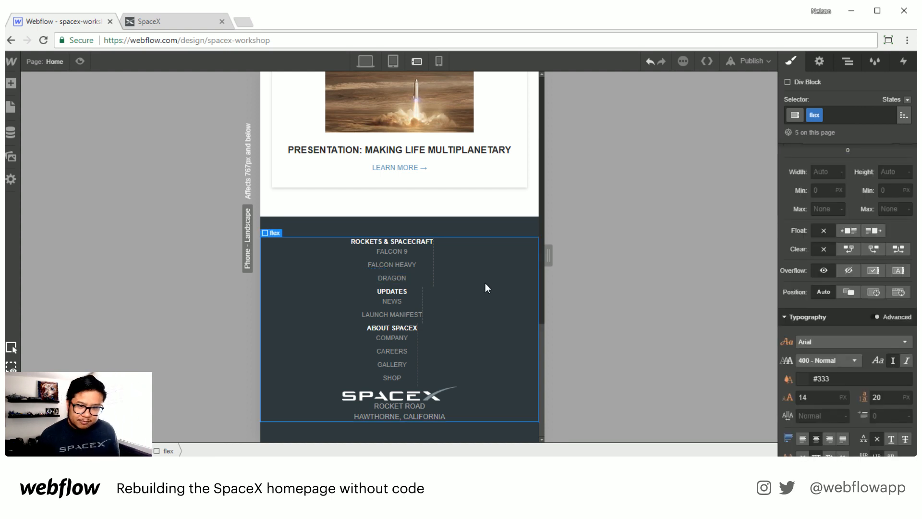
pyautogui.click(858, 116)
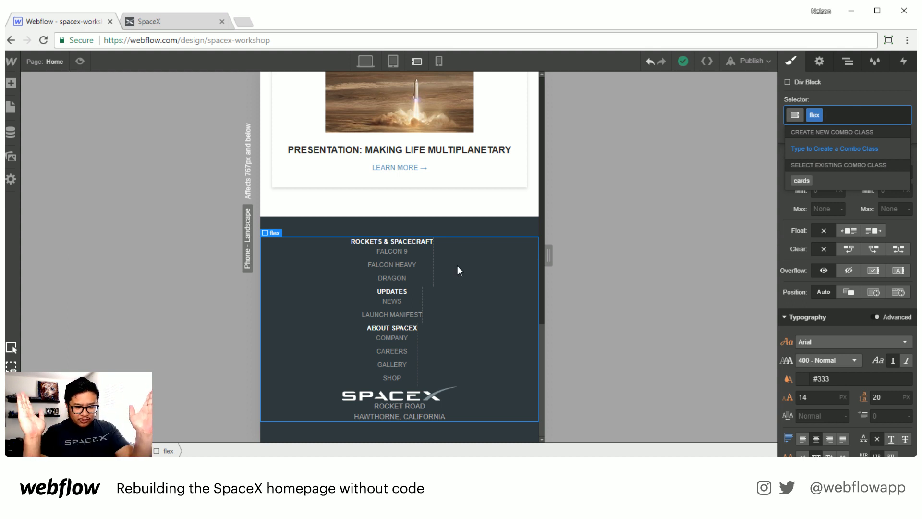
pyautogui.press('Escape')
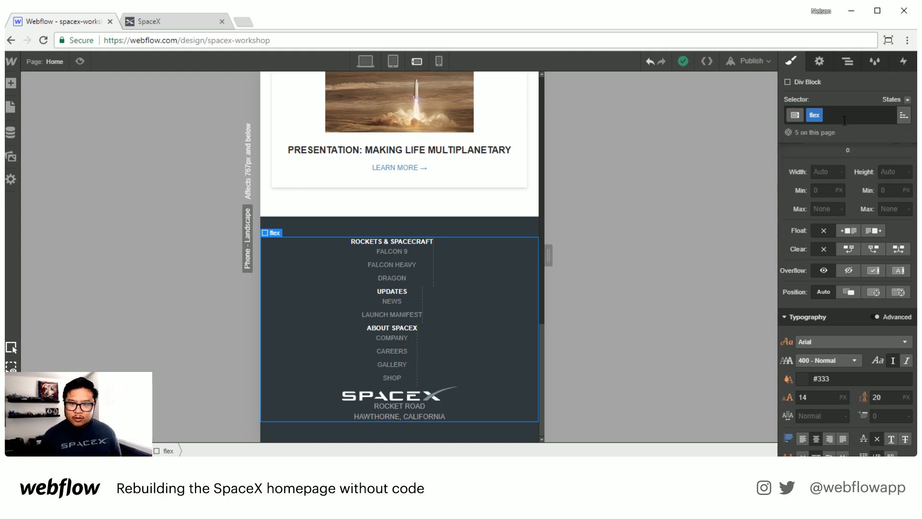
pyautogui.click(844, 114)
pyautogui.write('car')
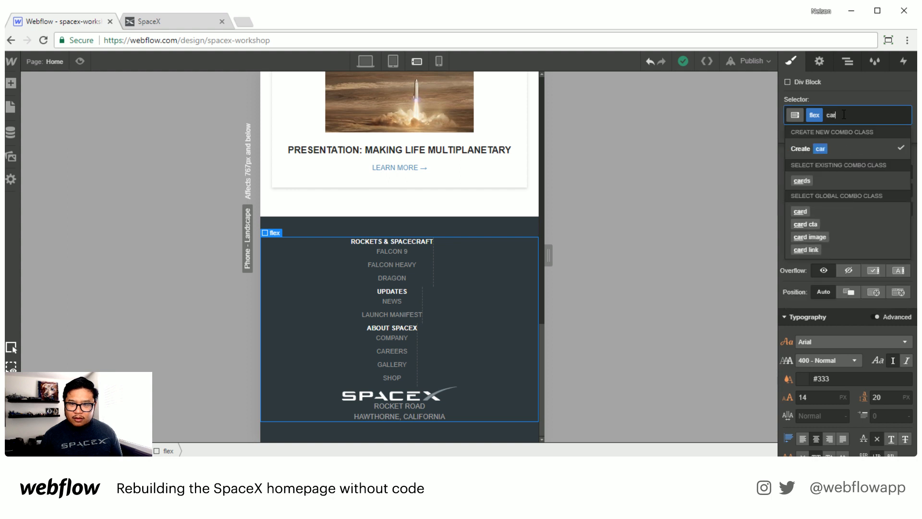
pyautogui.click(812, 181)
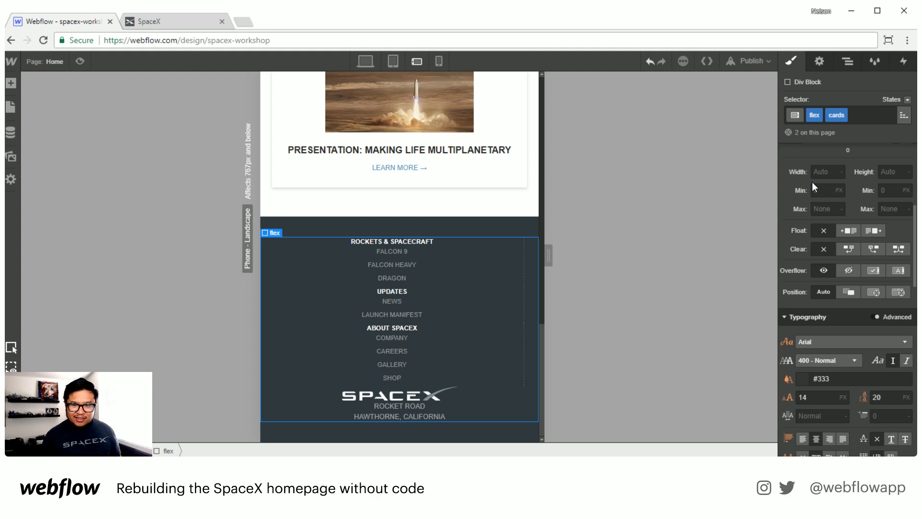
# Step: Remove the cards combo class from the footer flex block
pyautogui.click(861, 117)
pyautogui.press('BackSpace')
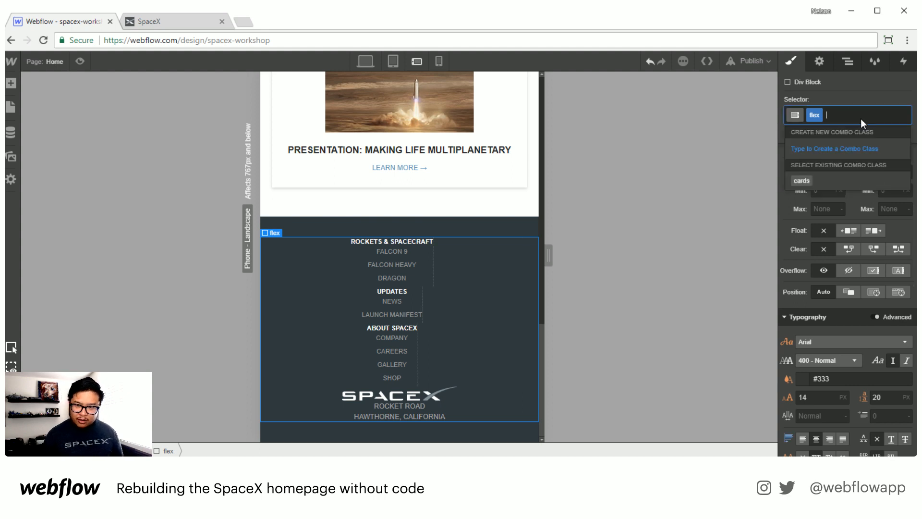
pyautogui.write('f')
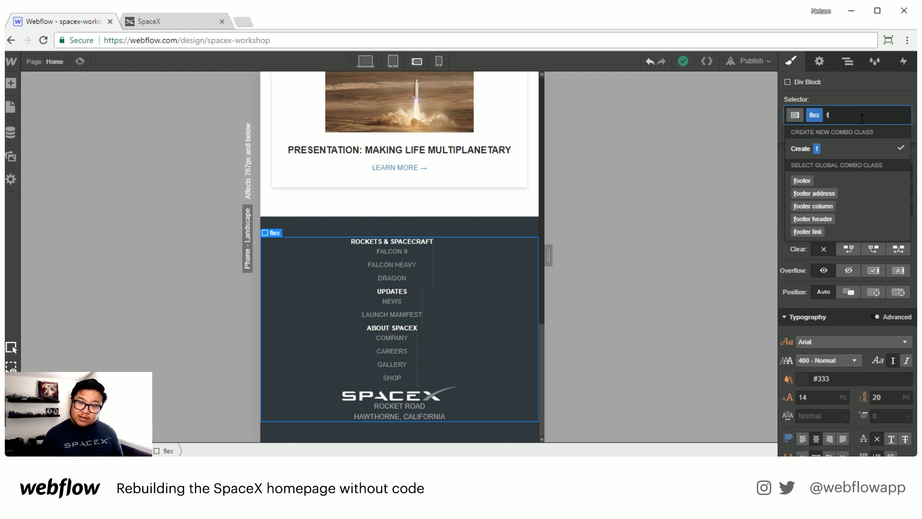
pyautogui.press('Escape')
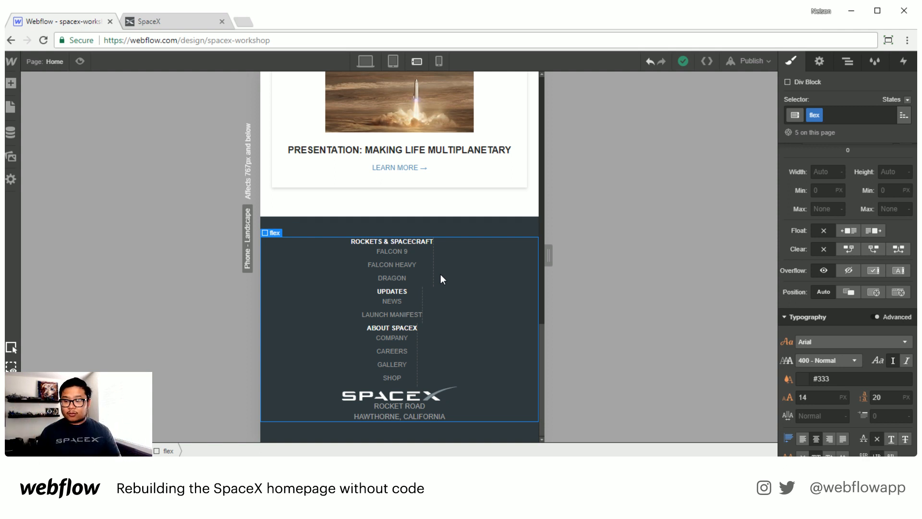
# Step: Give the footer flex block a new flex footer combo class and set its flex layout to horizontal
pyautogui.click(870, 117)
pyautogui.write('footer')
pyautogui.press('Return')
pyautogui.scroll(2, 838, 287)
pyautogui.click(869, 115)
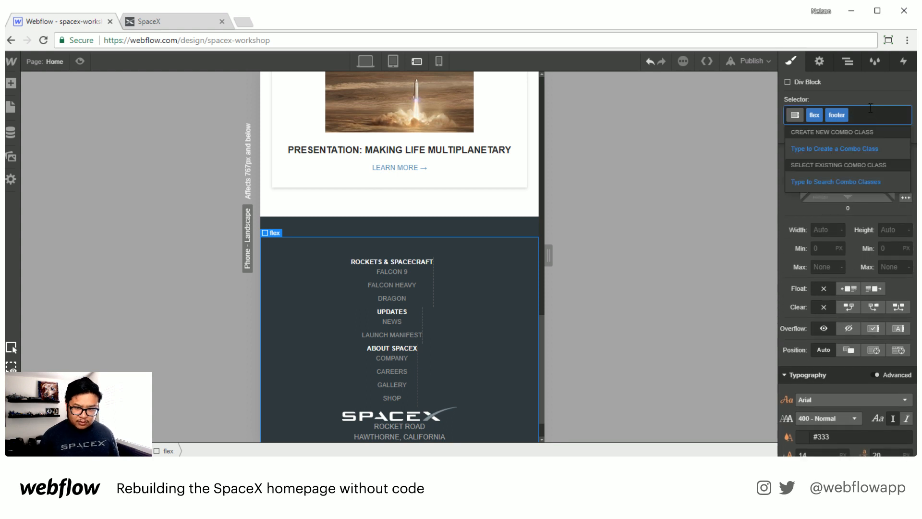
pyautogui.press('BackSpace')
pyautogui.press('BackSpace')
pyautogui.write('flex')
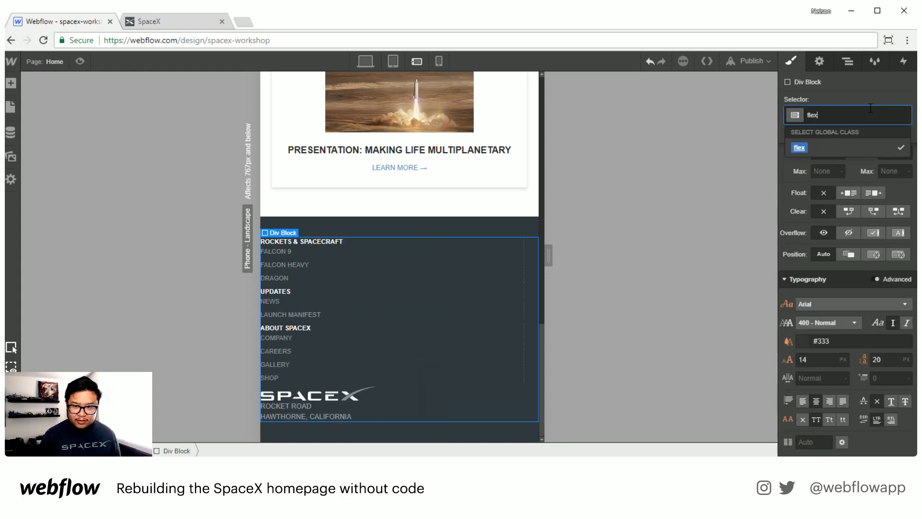
pyautogui.press('Return')
pyautogui.write('flex footer')
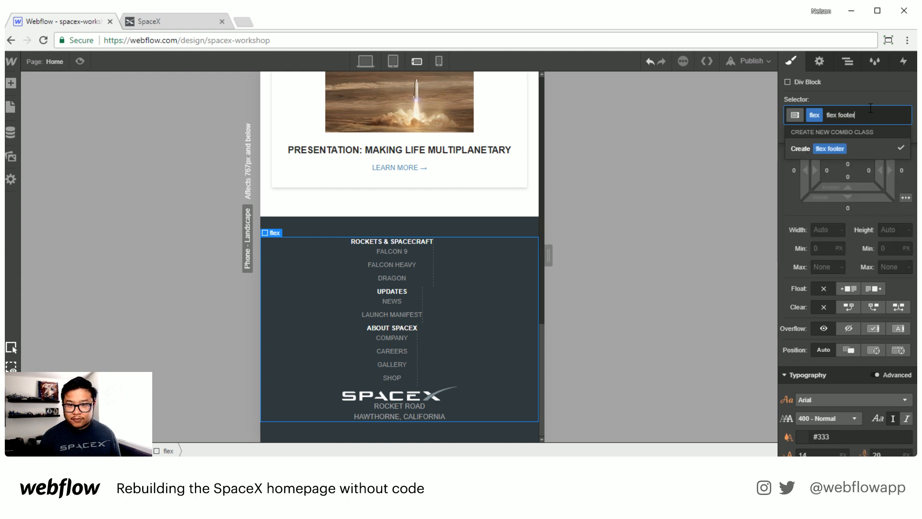
pyautogui.press('Return')
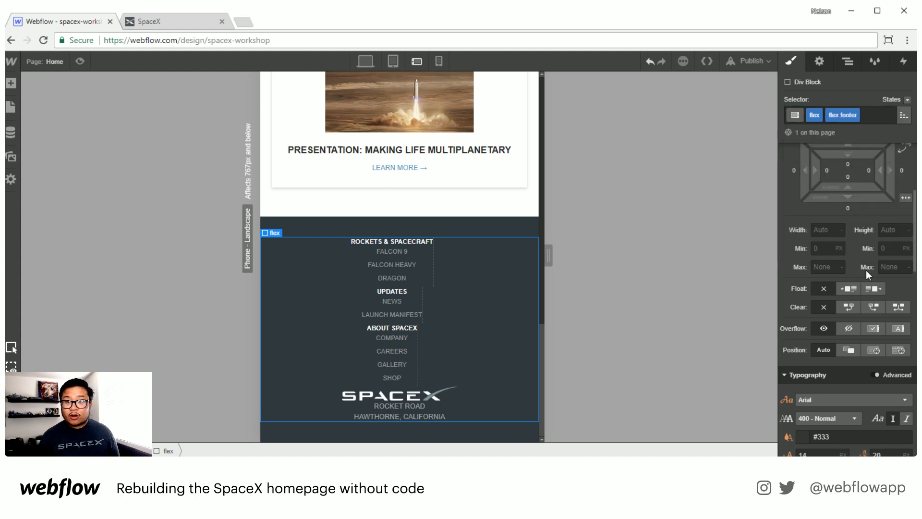
pyautogui.scroll(4, 849, 353)
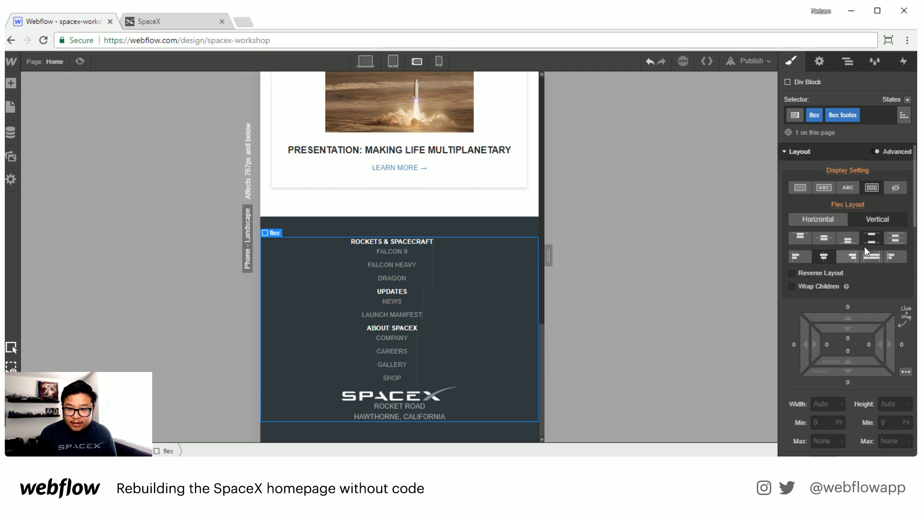
pyautogui.click(819, 220)
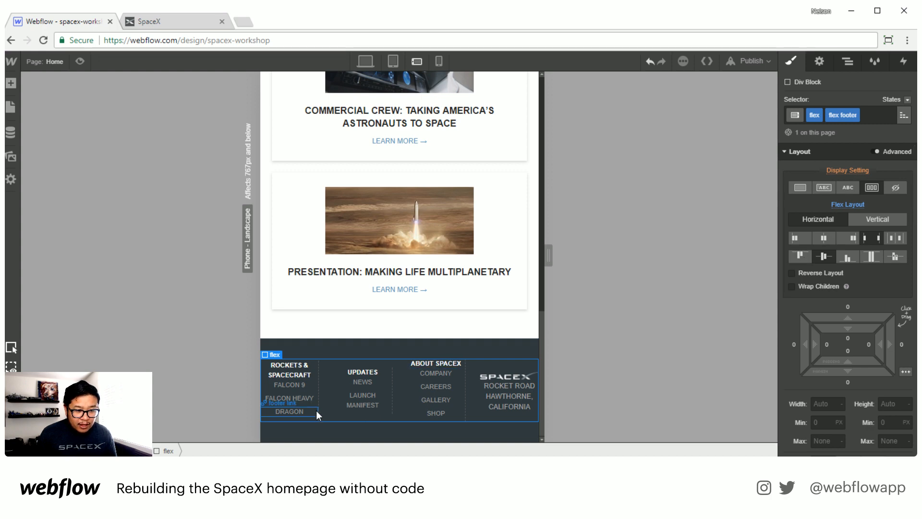
# Step: Set the footer columns' flex basis to 50% and make the footer flex block wrap its children
pyautogui.click(312, 365)
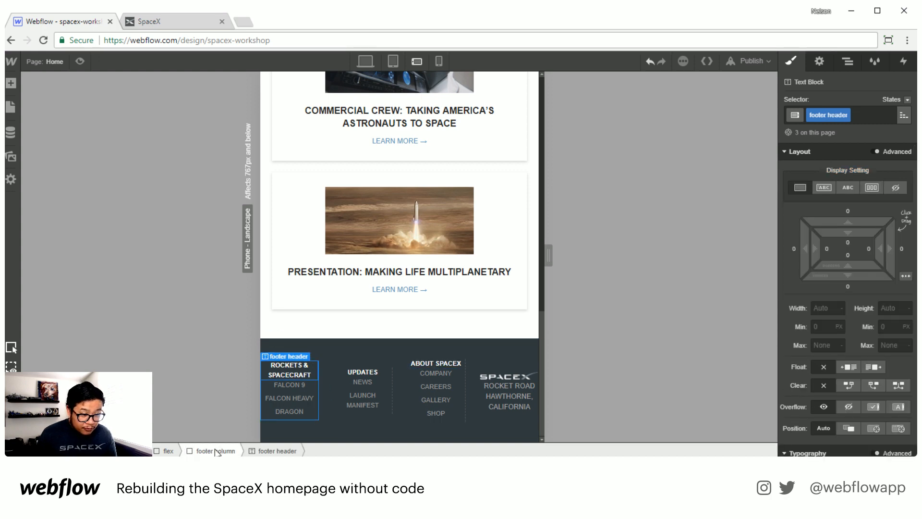
pyautogui.click(214, 451)
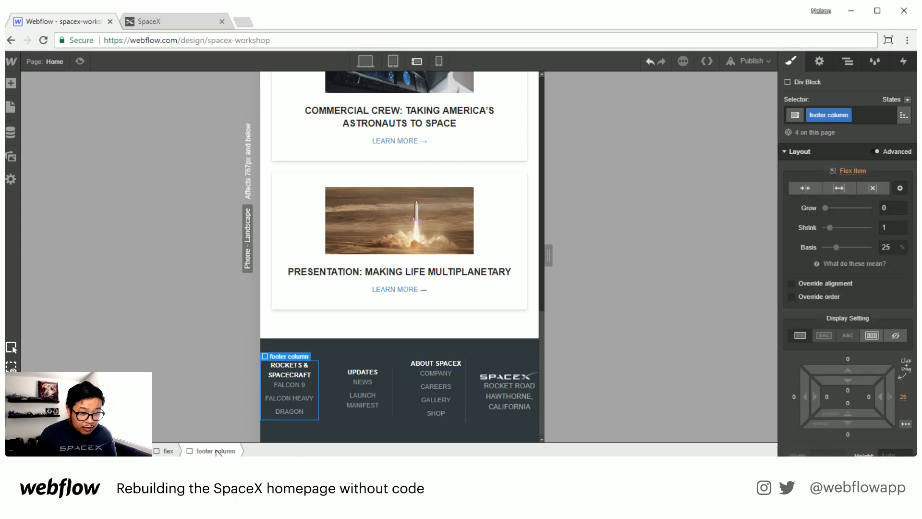
pyautogui.click(886, 247)
pyautogui.write('50')
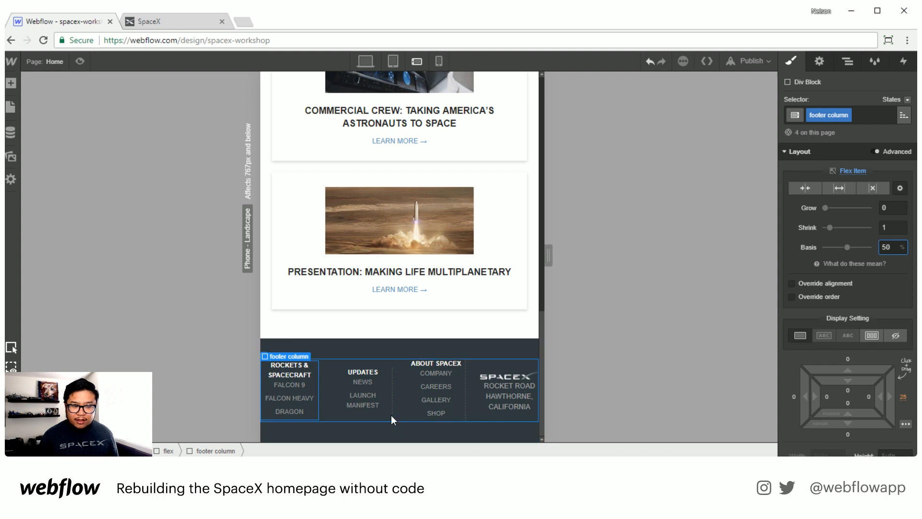
pyautogui.click(167, 450)
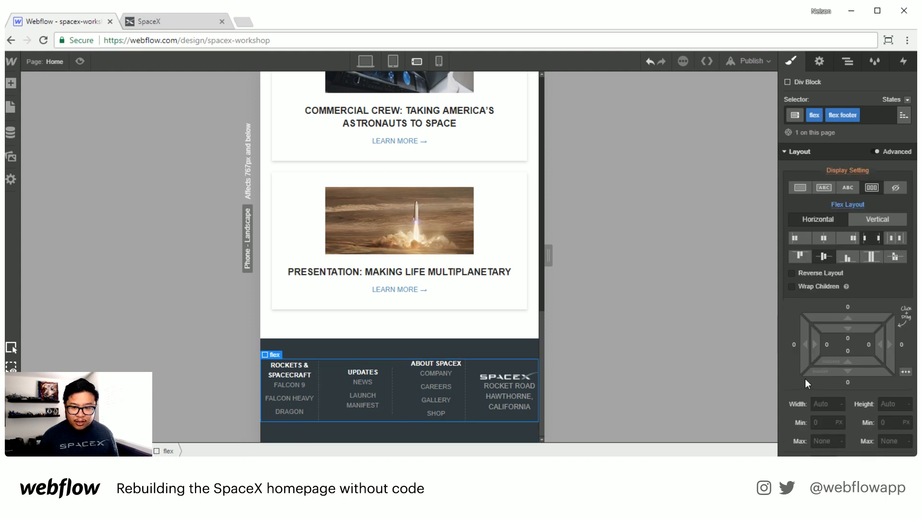
pyautogui.click(810, 285)
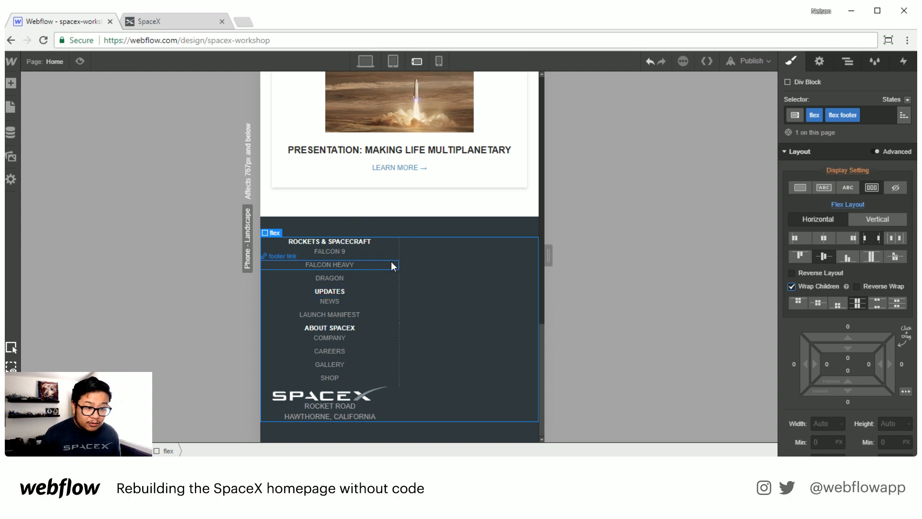
# Step: Set the footer column's right margin to 0
pyautogui.click(391, 246)
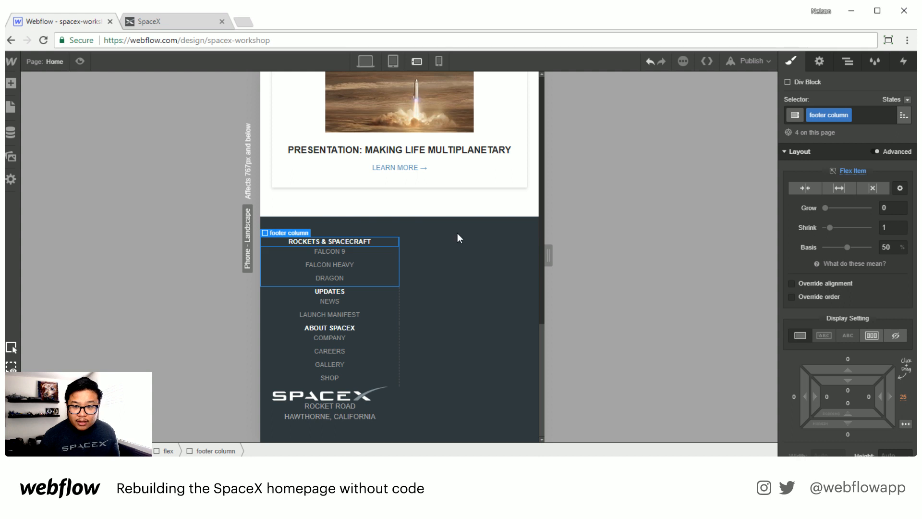
pyautogui.click(903, 397)
pyautogui.click(901, 394)
pyautogui.click(900, 396)
pyautogui.write('0')
pyautogui.press('Return')
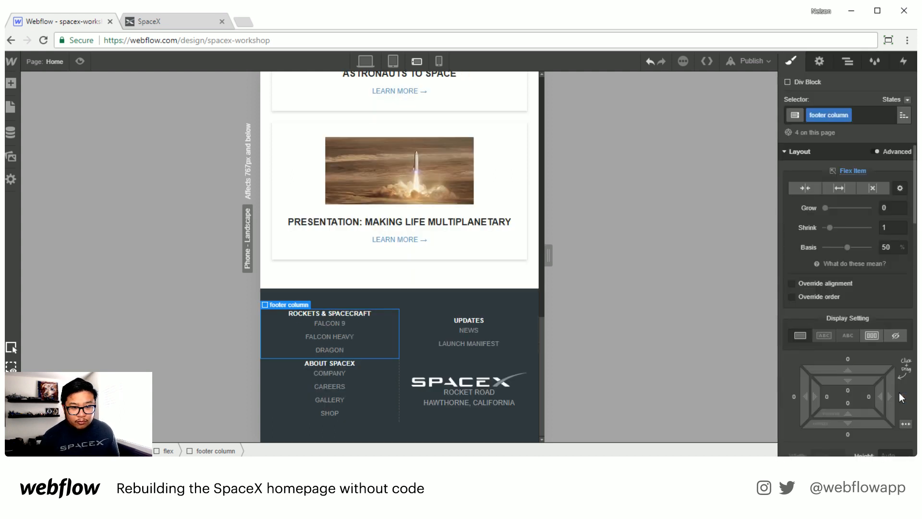
# Step: Set the footer column's bottom margin to about 25 px
pyautogui.scroll(-10, 871, 342)
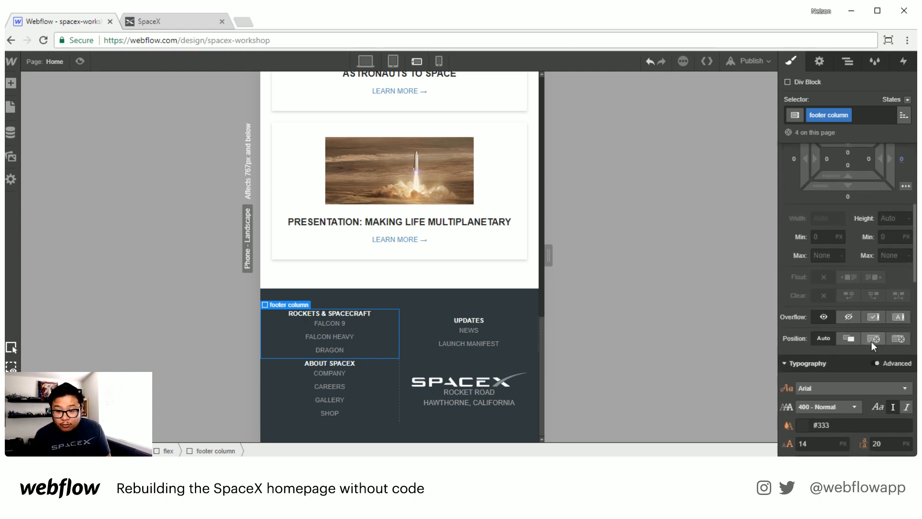
pyautogui.scroll(-5, 872, 342)
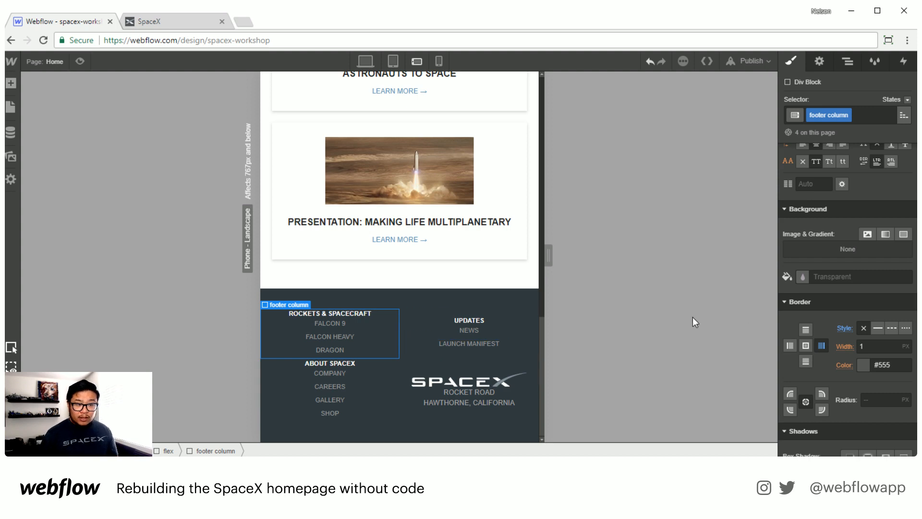
pyautogui.scroll(2, 854, 300)
pyautogui.scroll(4, 849, 302)
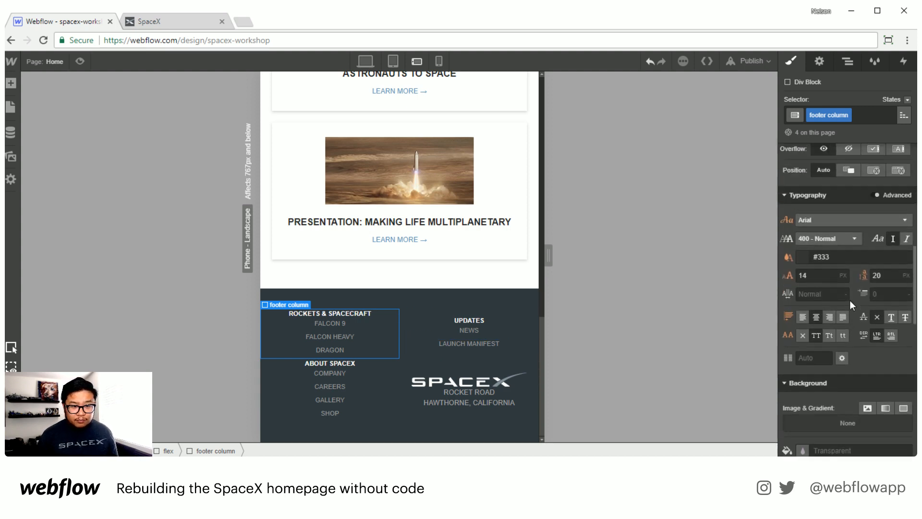
pyautogui.scroll(10, 849, 300)
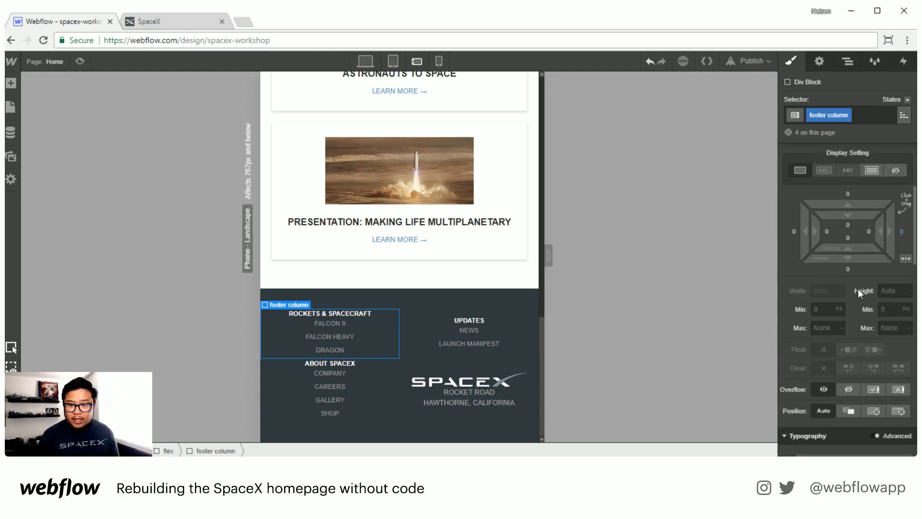
pyautogui.moveTo(849, 306); pyautogui.dragTo(845, 348)
pyautogui.scroll(-1, 484, 348)
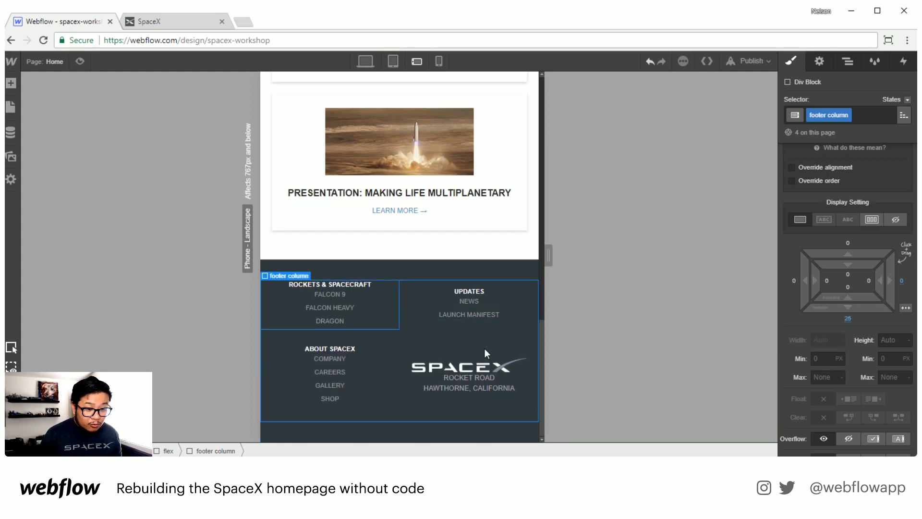
pyautogui.scroll(15, 466, 205)
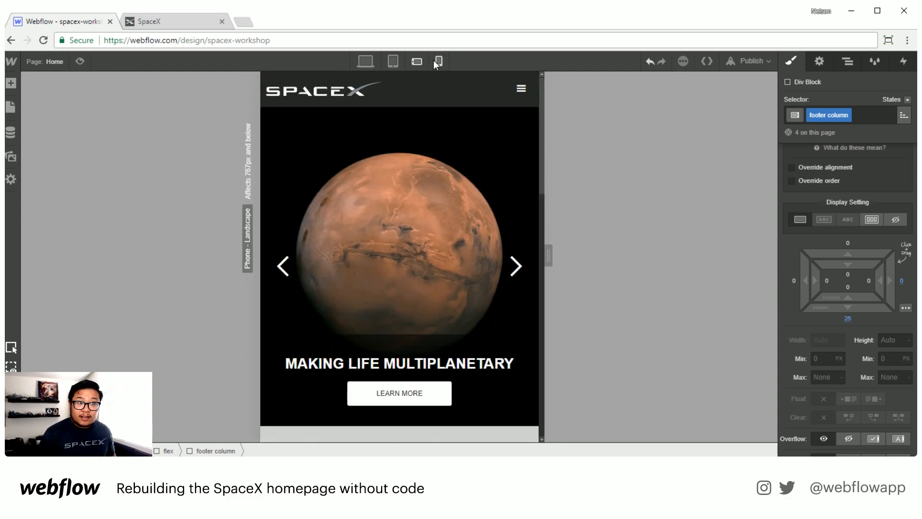
# Step: Switch to the phone portrait breakpoint and set the intro heading's left and right padding to 20 px
pyautogui.click(437, 62)
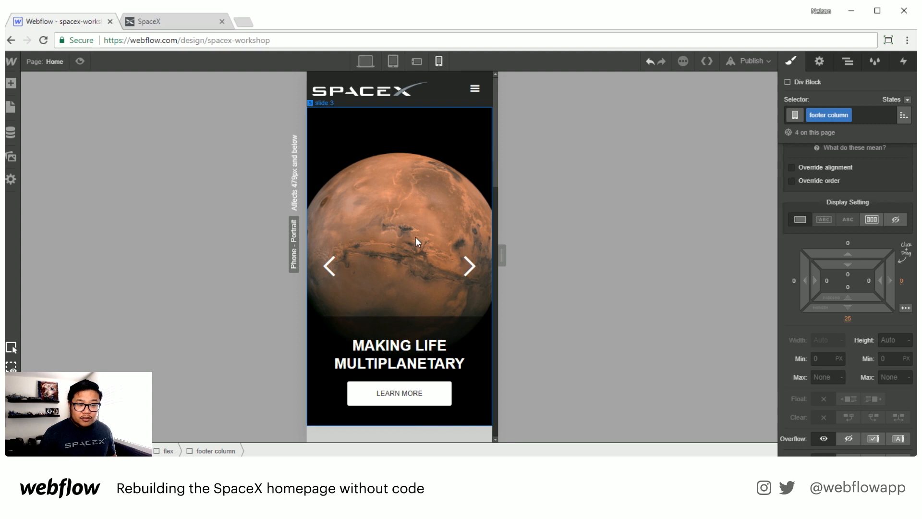
pyautogui.scroll(-6, 429, 291)
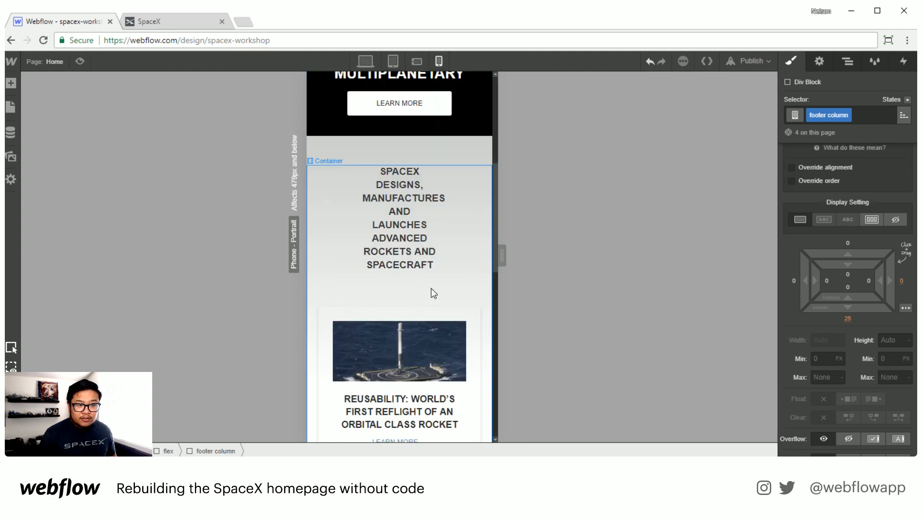
pyautogui.click(419, 239)
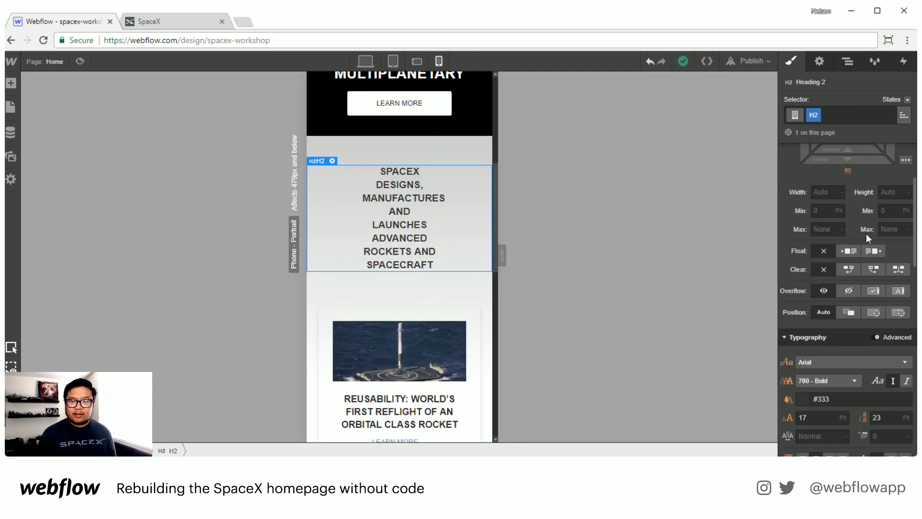
pyautogui.scroll(3, 864, 232)
pyautogui.moveTo(888, 256); pyautogui.dragTo(851, 256)
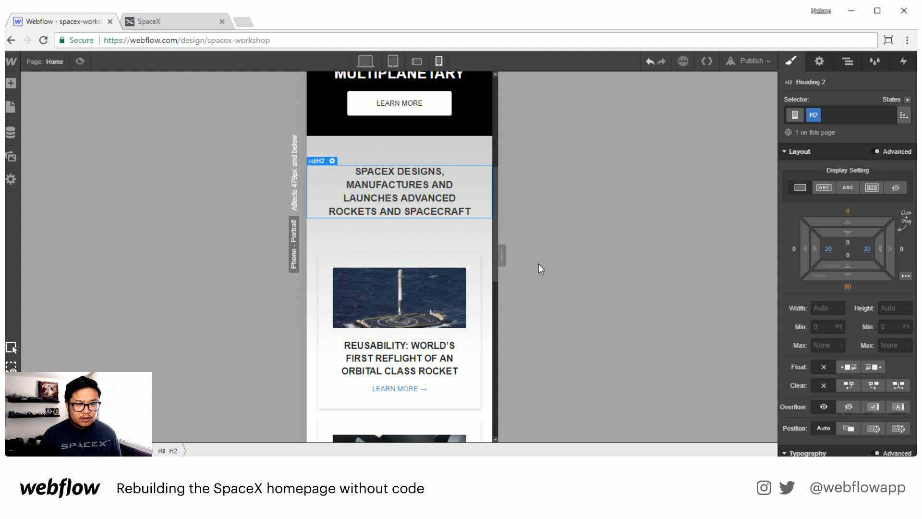
# Step: Set the footer flex block's flex layout to vertical on the phone portrait breakpoint
pyautogui.scroll(-5, 414, 321)
pyautogui.scroll(-6, 414, 321)
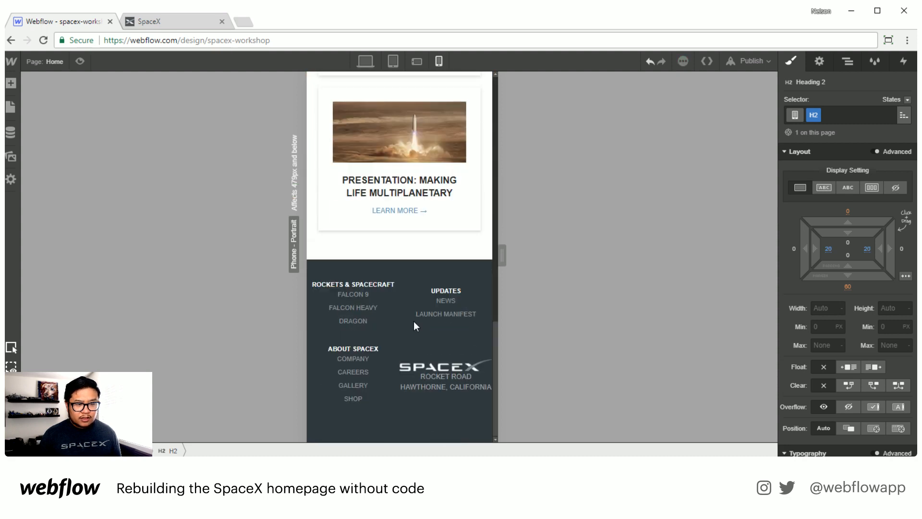
pyautogui.click(413, 342)
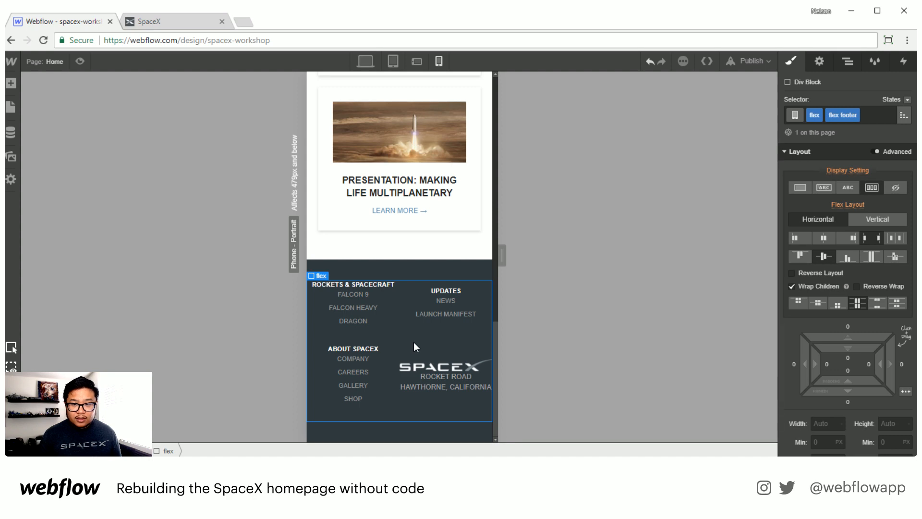
pyautogui.click(872, 220)
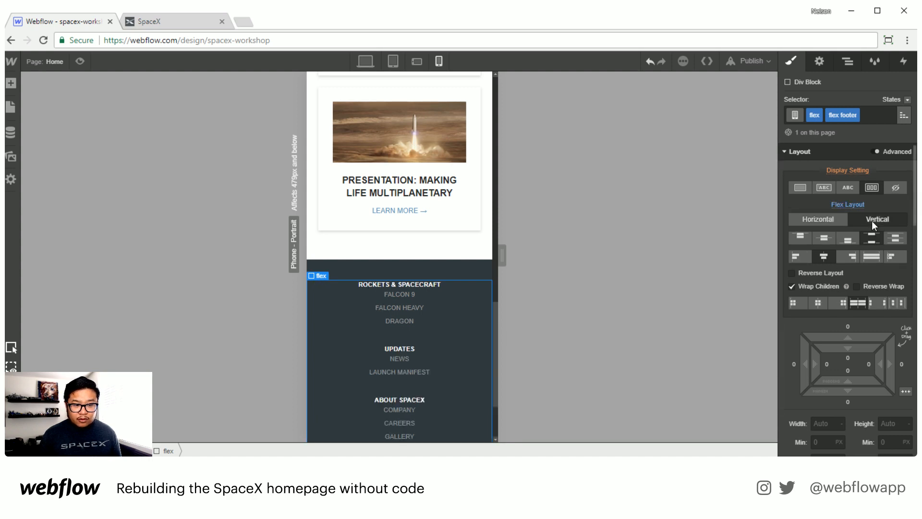
# Step: Publish the site to the spacex-workshop.webflow.io domain and open the published site in a new tab
pyautogui.scroll(-2, 440, 345)
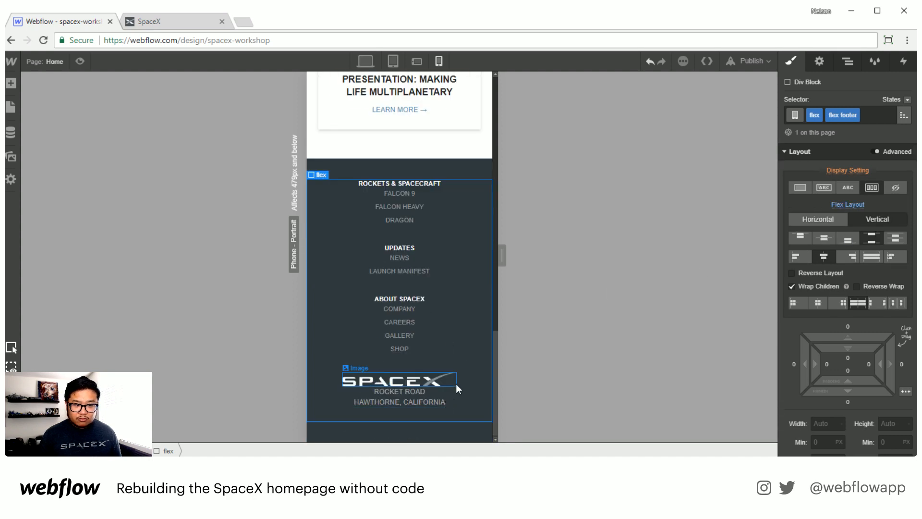
pyautogui.moveTo(502, 253); pyautogui.dragTo(460, 237)
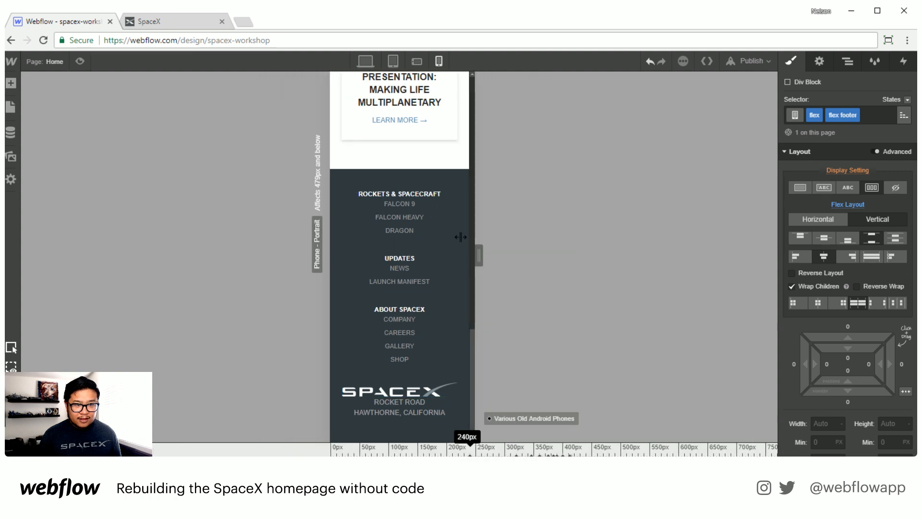
pyautogui.click(365, 62)
pyautogui.click(750, 61)
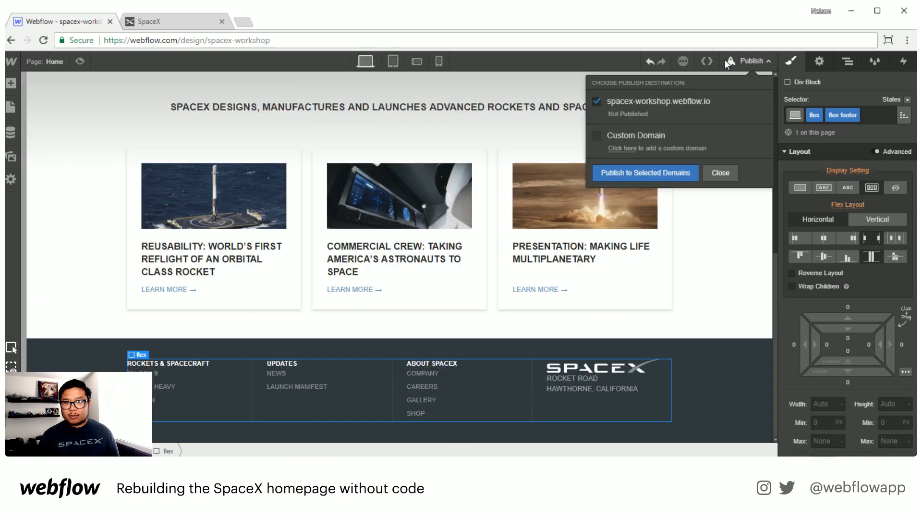
pyautogui.click(644, 171)
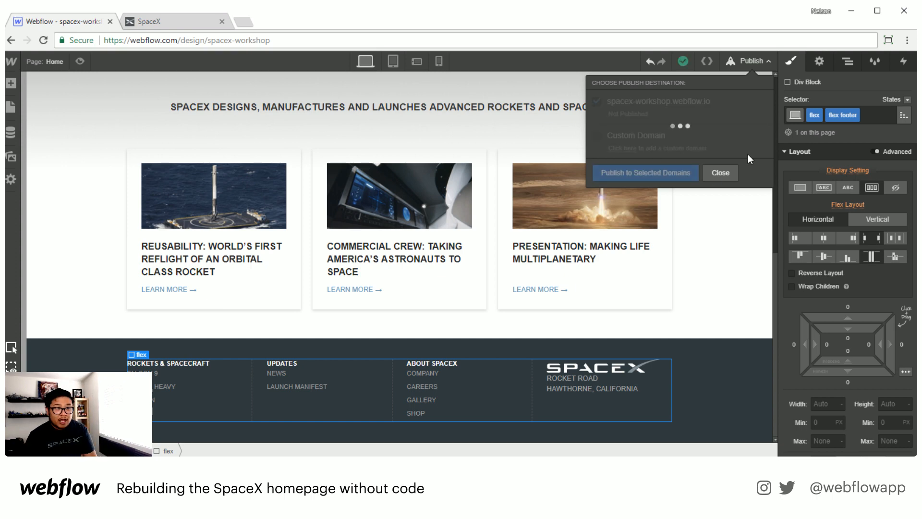
pyautogui.click(717, 101)
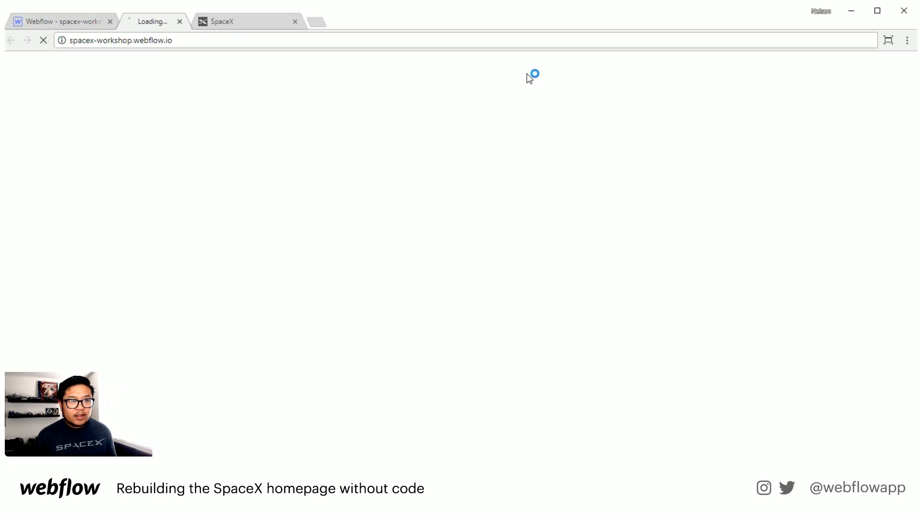
pyautogui.click(252, 38)
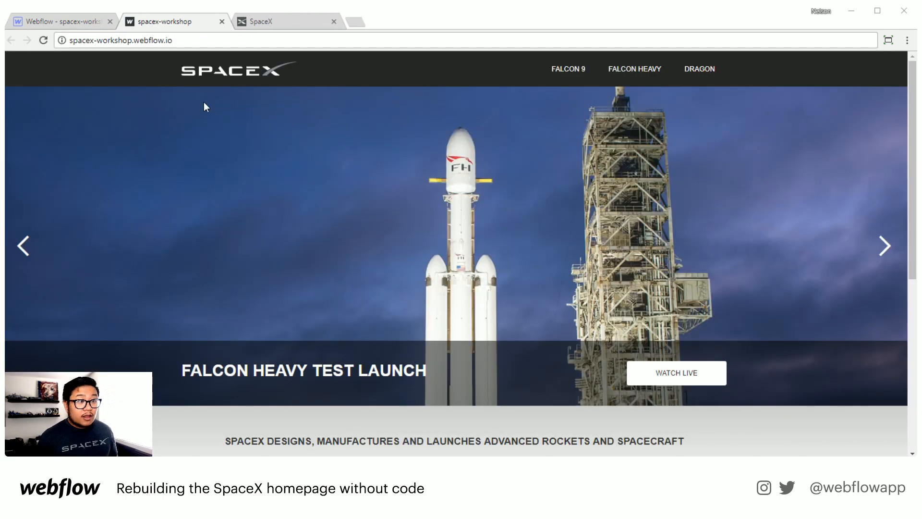
# Step: Open the browser developer tools on the published site and switch the device toolbar to Responsive mode
pyautogui.rightClick(483, 149)
pyautogui.click(497, 304)
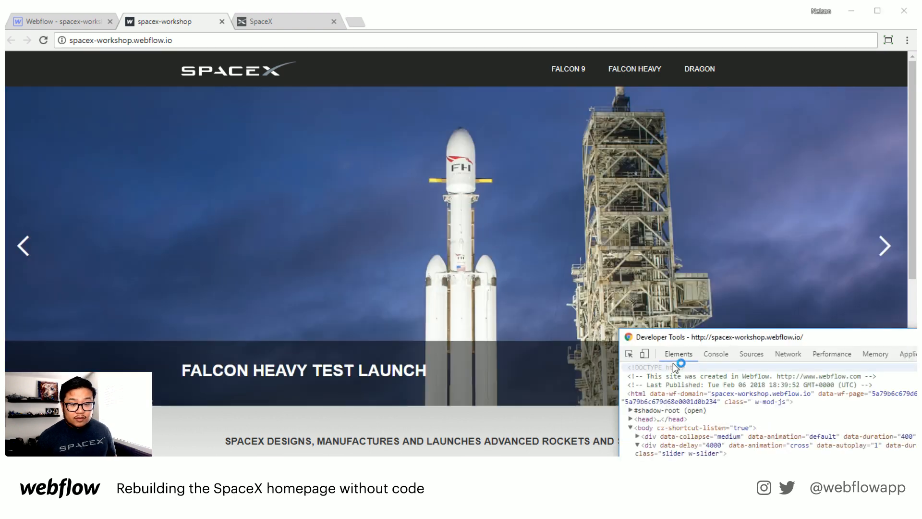
pyautogui.click(644, 353)
pyautogui.click(777, 325)
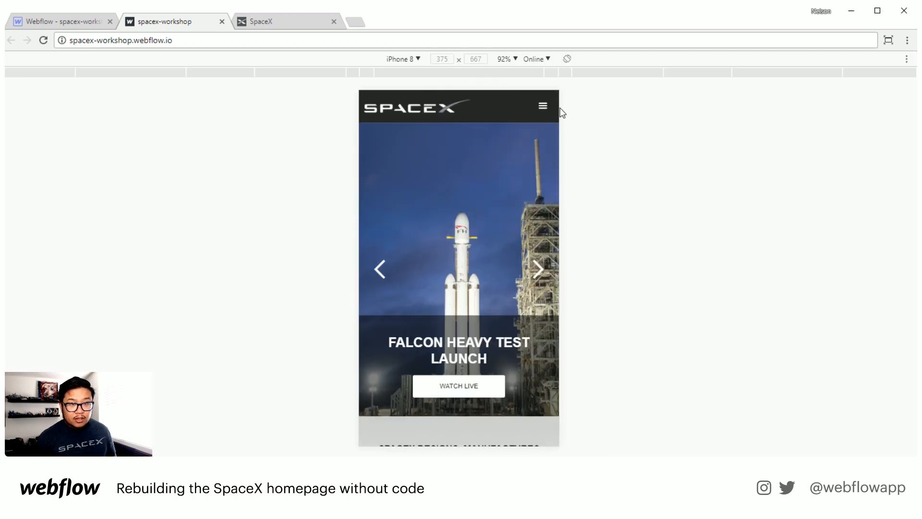
pyautogui.click(414, 58)
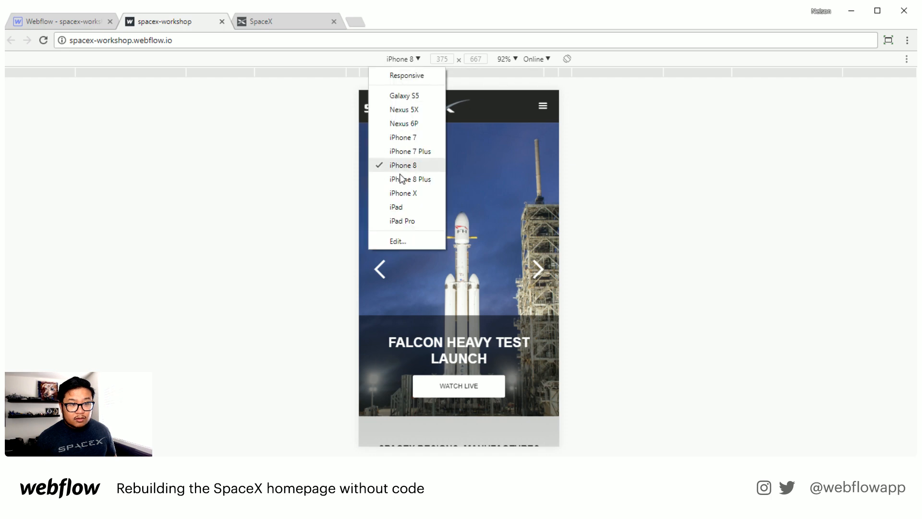
pyautogui.click(425, 76)
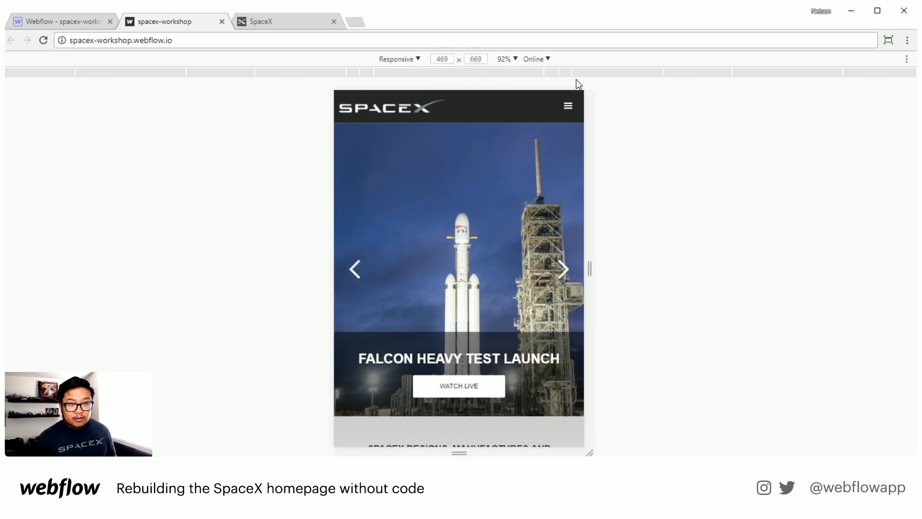
# Step: Examine the published page's layout at several viewport widths, then close the developer tools
pyautogui.moveTo(590, 267); pyautogui.dragTo(688, 271)
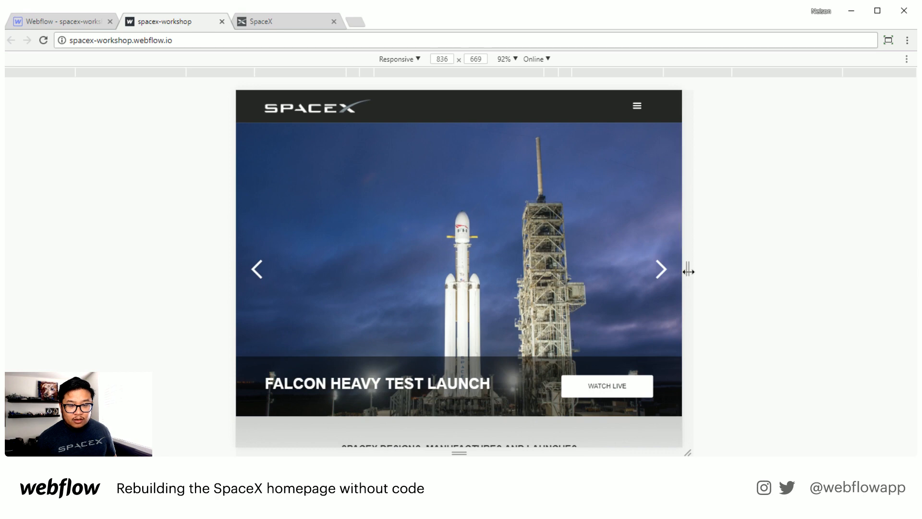
pyautogui.scroll(-2, 600, 330)
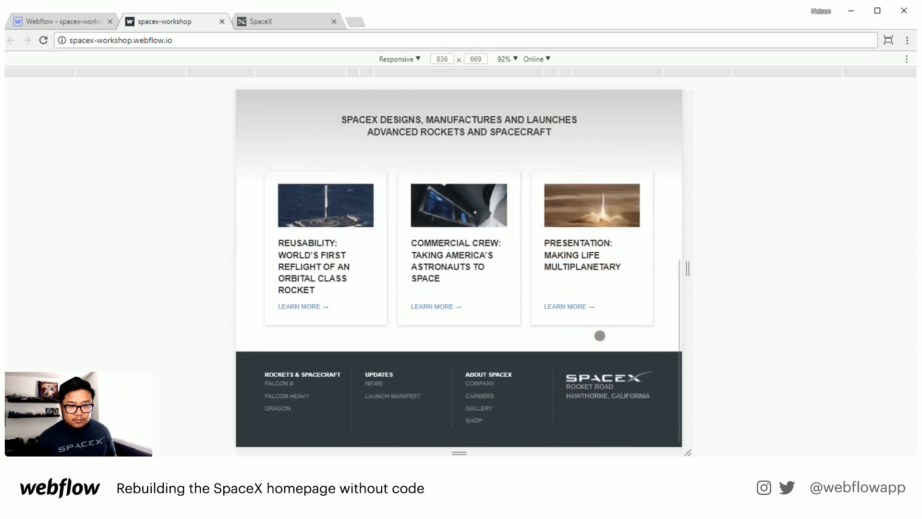
pyautogui.scroll(3, 597, 333)
pyautogui.moveTo(686, 272); pyautogui.dragTo(624, 269)
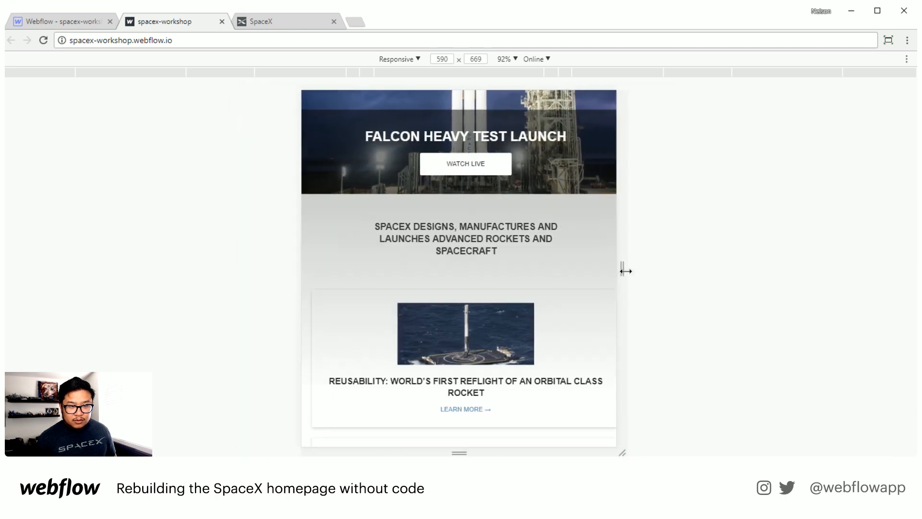
pyautogui.scroll(-5, 548, 344)
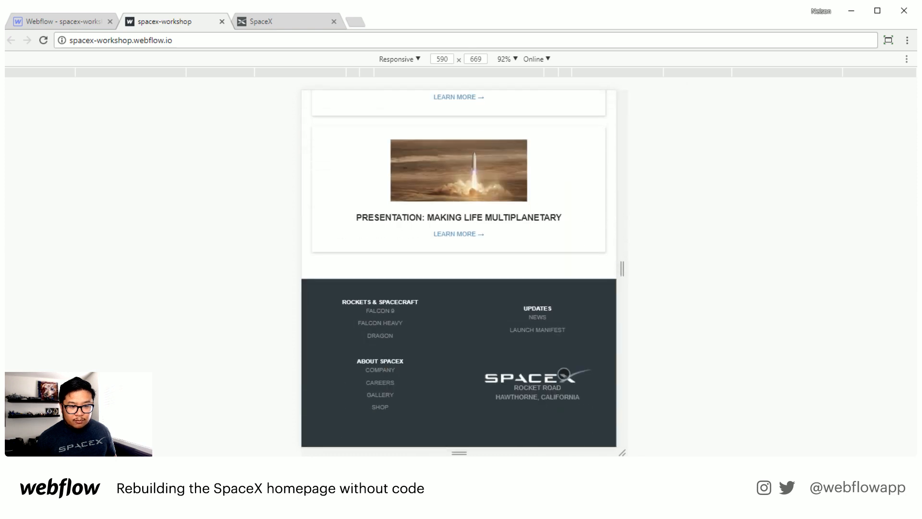
pyautogui.scroll(5, 500, 403)
pyautogui.scroll(5, 500, 403)
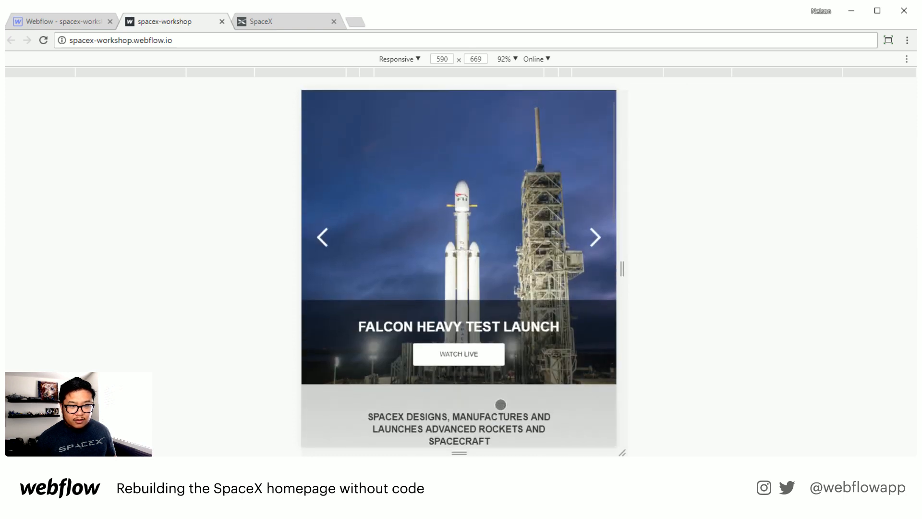
pyautogui.moveTo(623, 269); pyautogui.dragTo(570, 267)
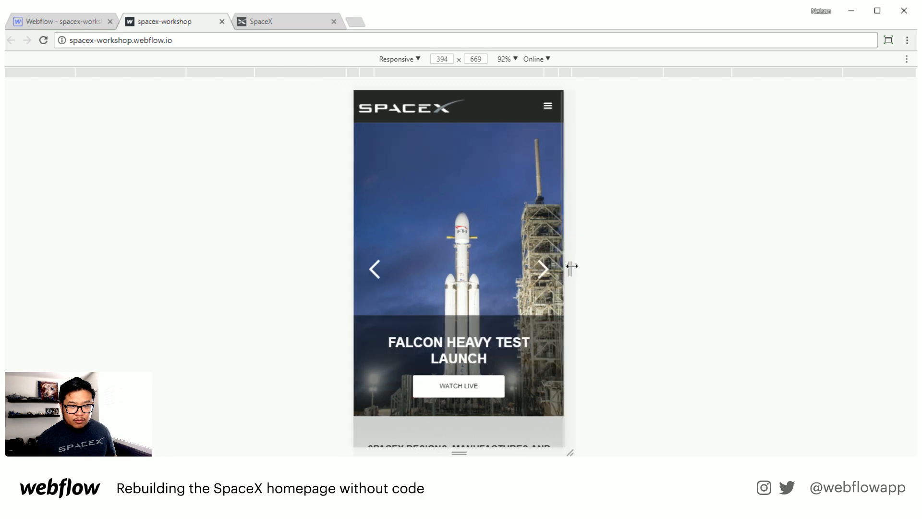
pyautogui.scroll(-10, 513, 344)
pyautogui.scroll(-4, 513, 344)
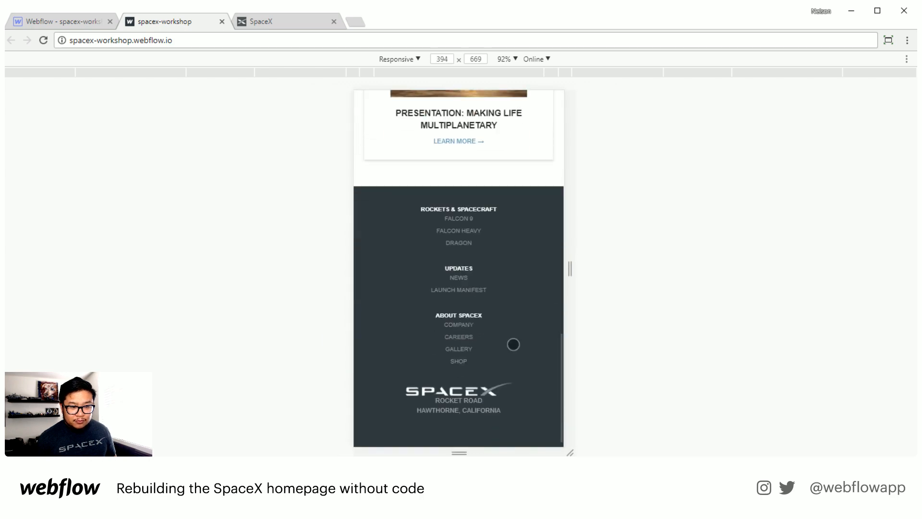
pyautogui.scroll(10, 513, 344)
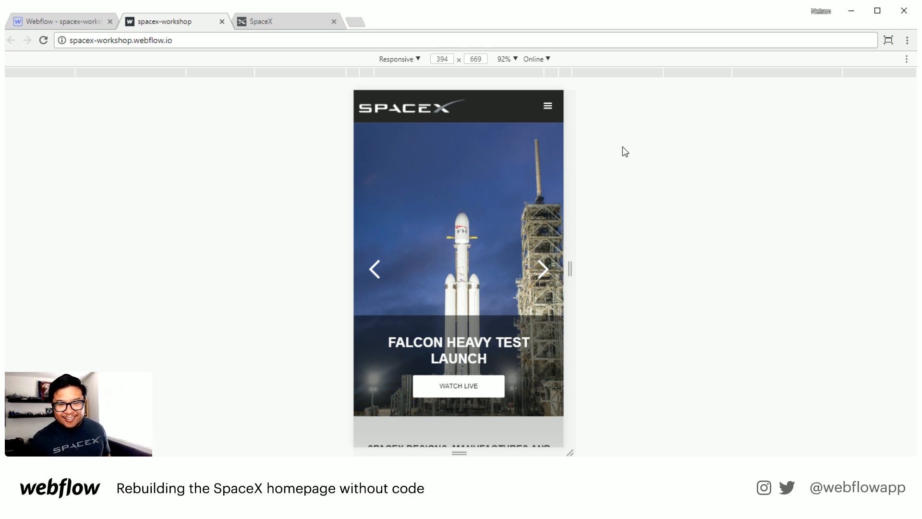
pyautogui.press('F12')
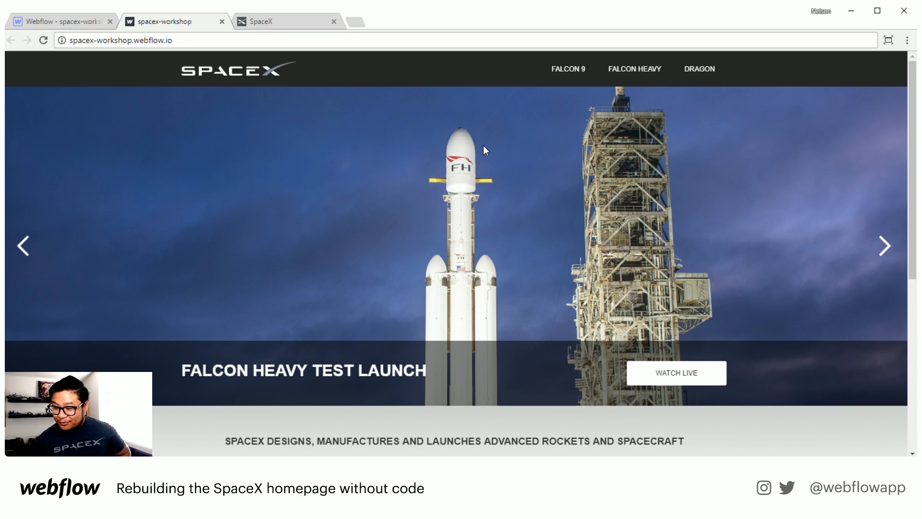
# Step: Preview the original spacex.com homepage in the developer tools' iPhone 8 device view for comparison
pyautogui.click(73, 22)
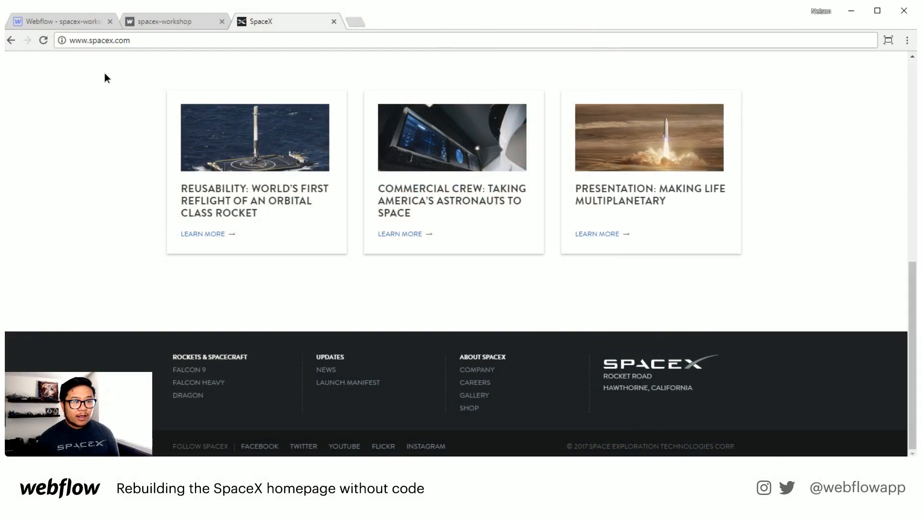
pyautogui.rightClick(104, 73)
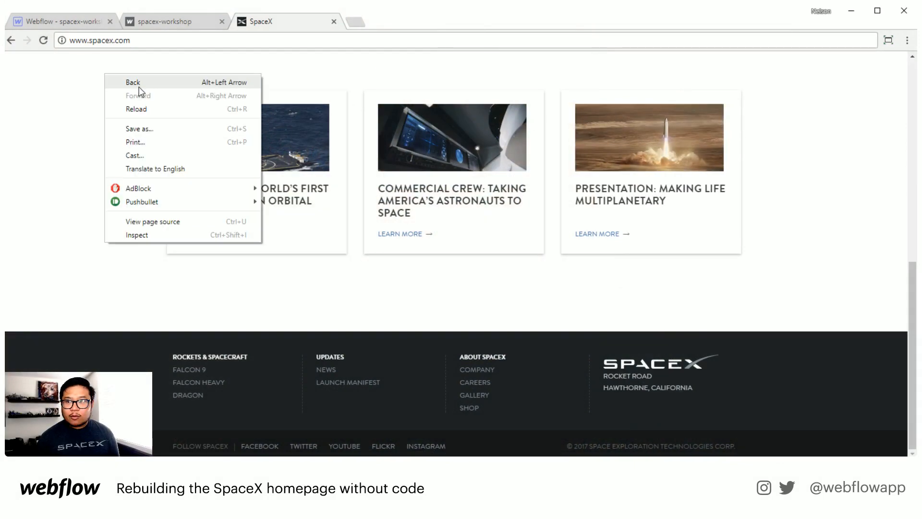
pyautogui.click(137, 234)
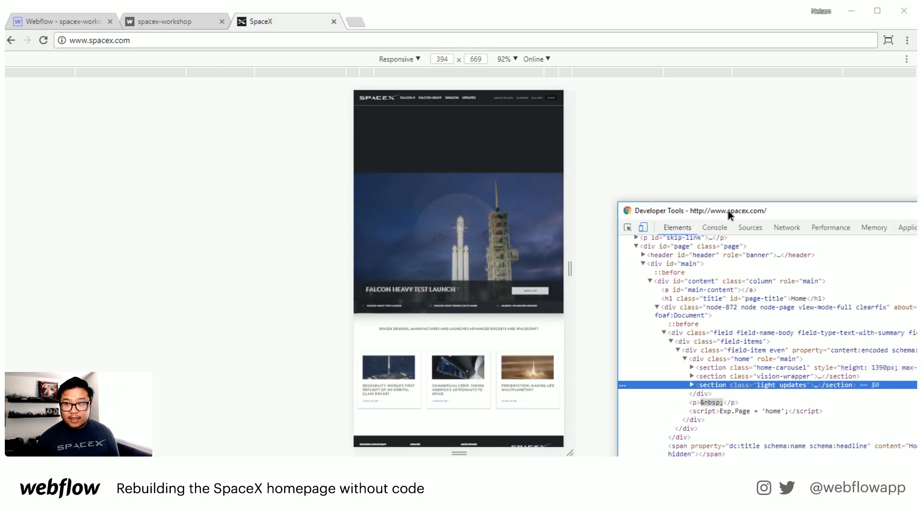
pyautogui.click(637, 231)
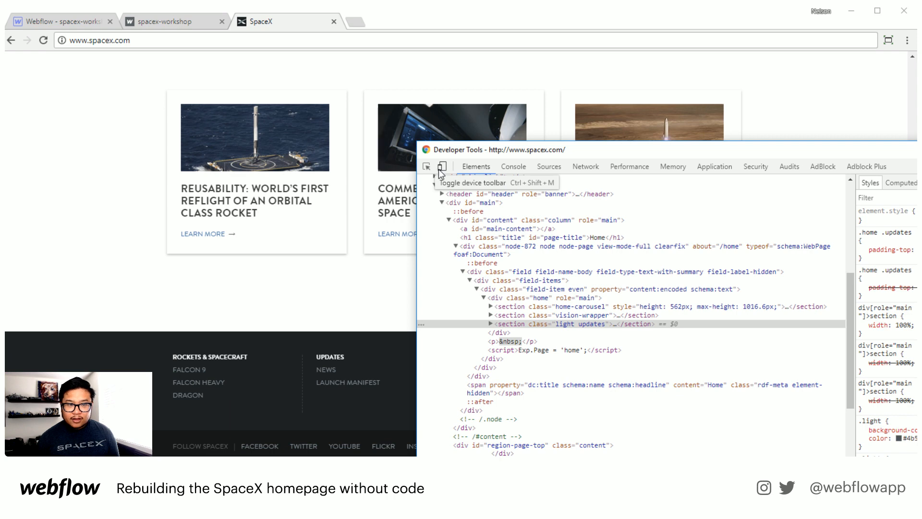
pyautogui.click(446, 167)
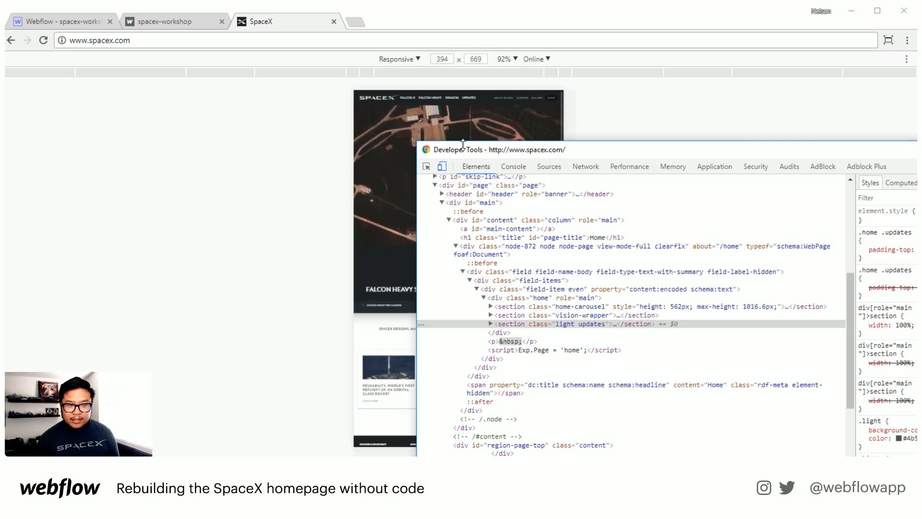
pyautogui.moveTo(466, 153); pyautogui.dragTo(721, 222)
pyautogui.click(409, 61)
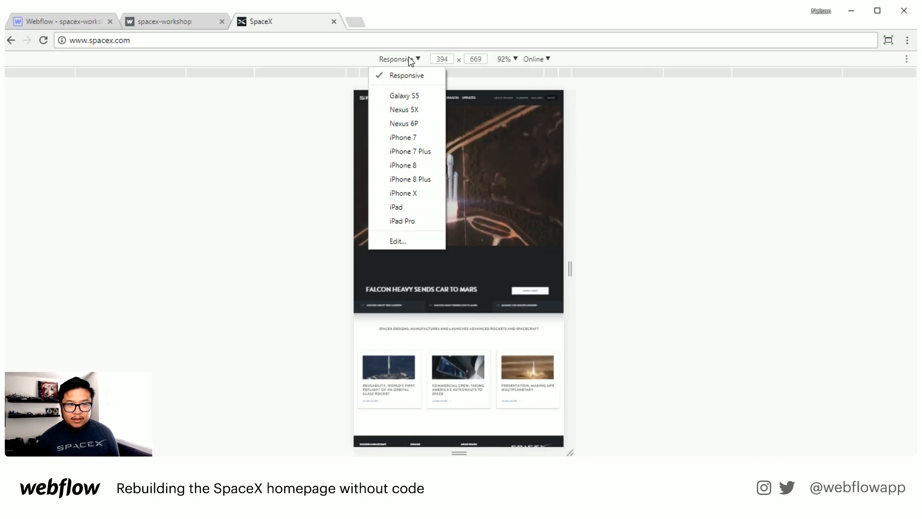
pyautogui.click(413, 168)
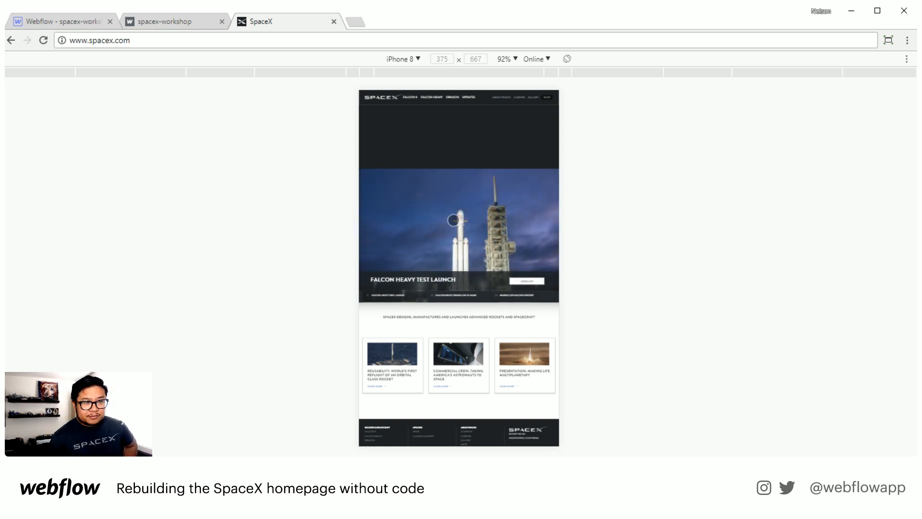
# Step: Open the published site in the developer tools' iPhone 8 device view to compare it
pyautogui.click(166, 20)
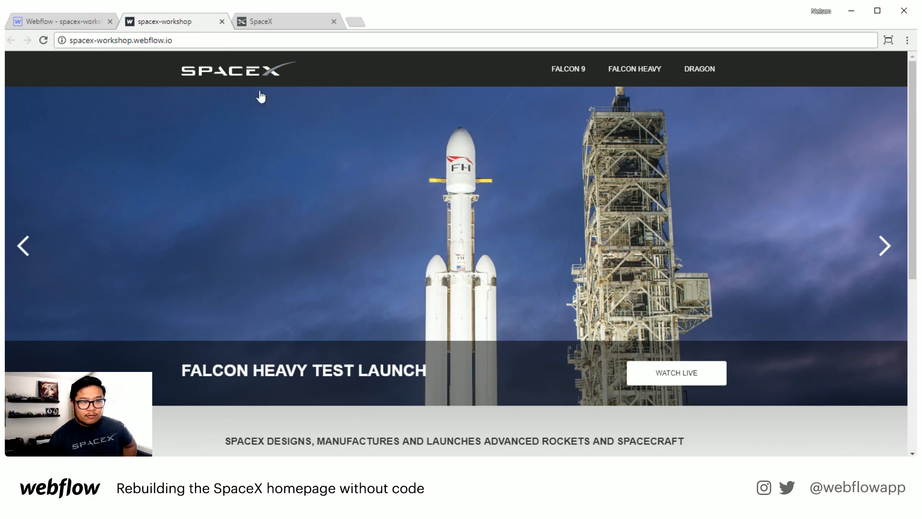
pyautogui.rightClick(574, 194)
pyautogui.click(645, 355)
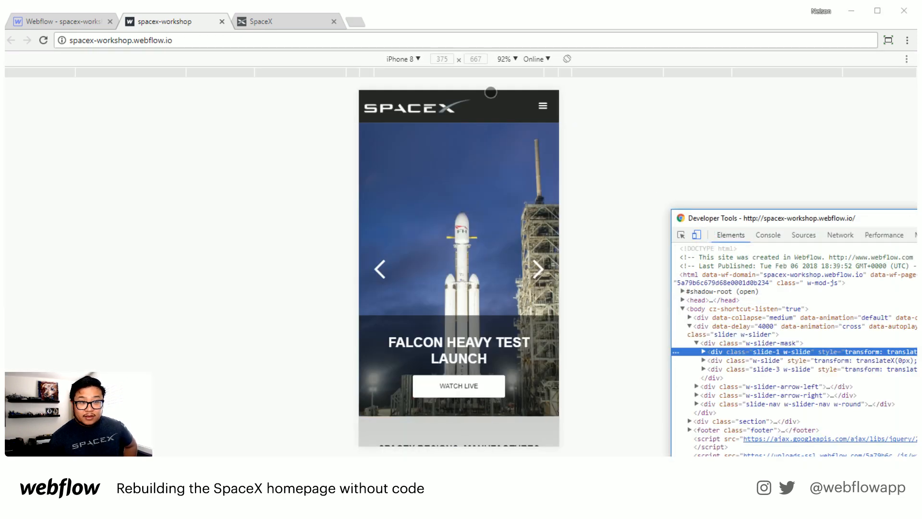
# Step: Scroll through the published page in the iPhone 8 device view to review its mobile layout
pyautogui.click(612, 240)
pyautogui.scroll(-5, 504, 332)
pyautogui.scroll(-10, 504, 332)
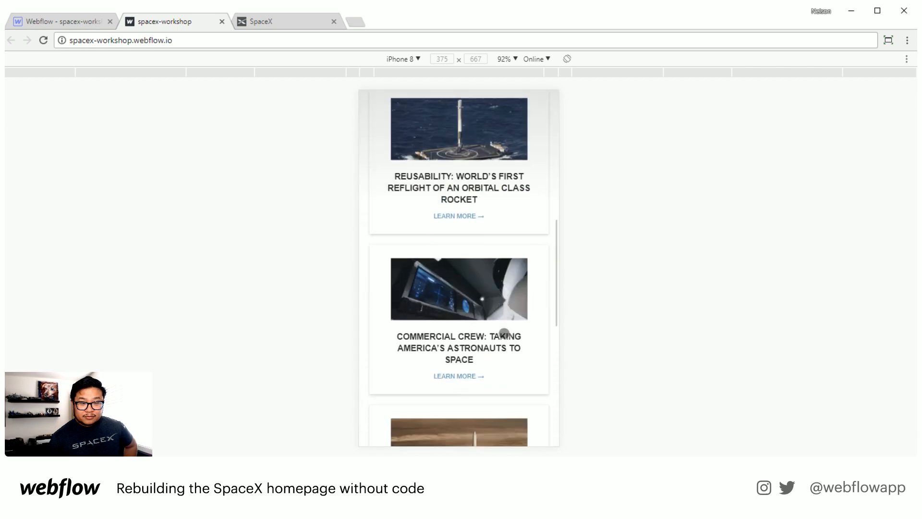
pyautogui.scroll(5, 505, 338)
pyautogui.scroll(5, 504, 336)
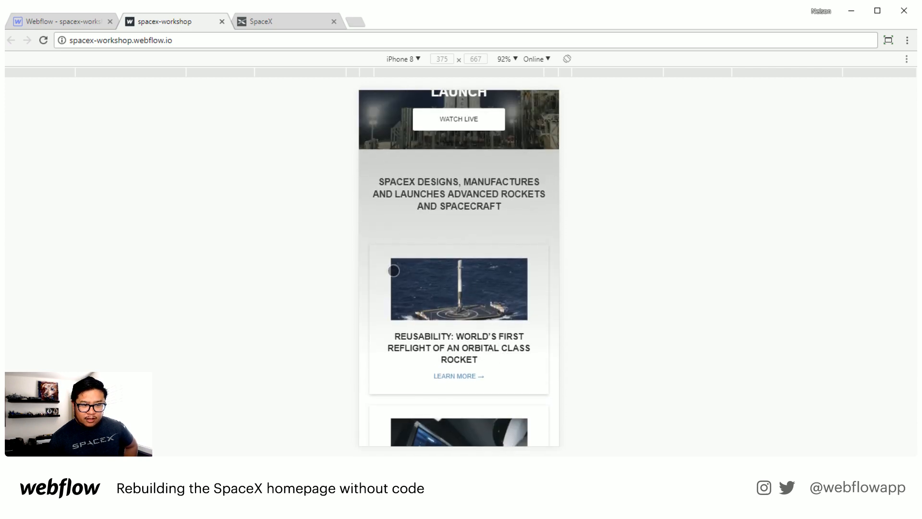
# Step: Return to the Designer and review the section's background settings in the tablet, landscape and phone views
pyautogui.click(66, 17)
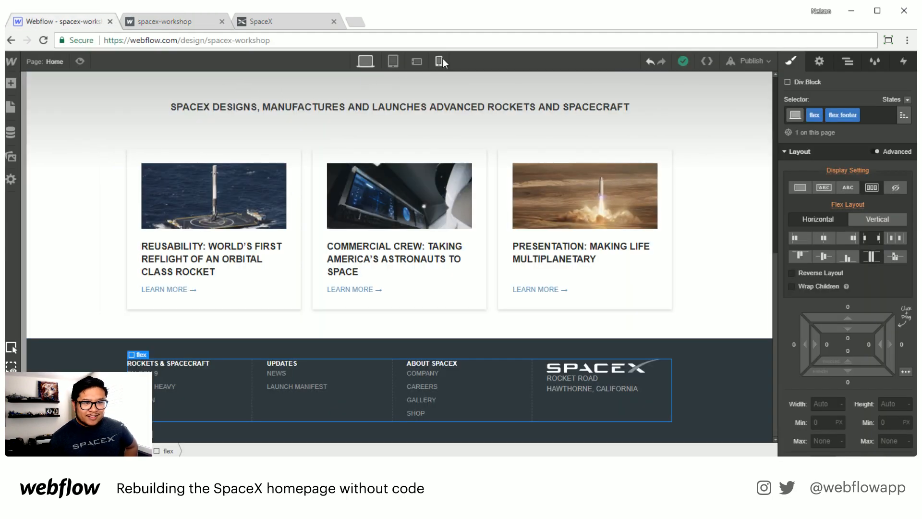
pyautogui.click(393, 61)
pyautogui.scroll(5, 410, 251)
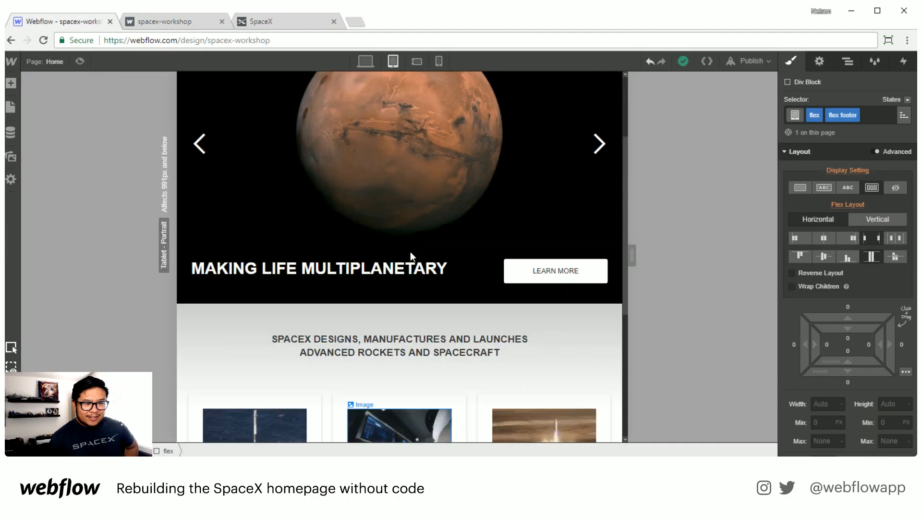
pyautogui.click(217, 324)
pyautogui.scroll(-5, 845, 337)
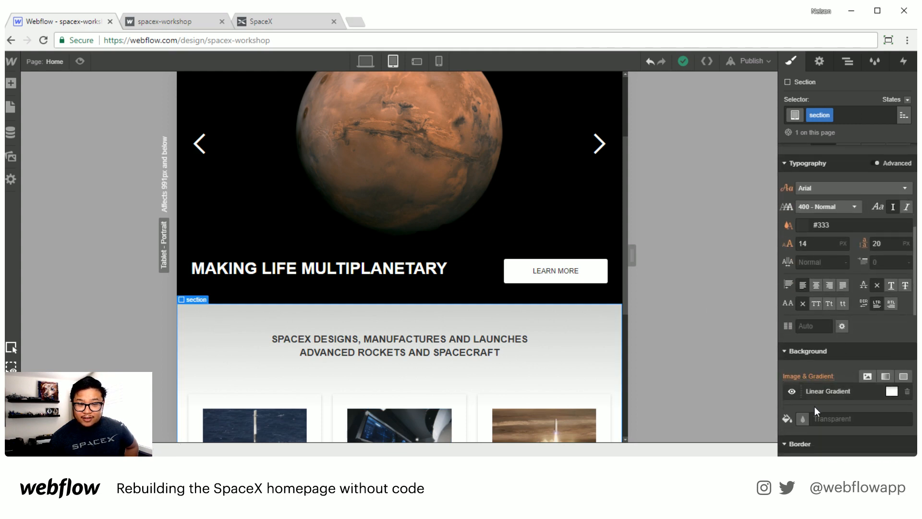
pyautogui.click(860, 392)
pyautogui.moveTo(842, 367); pyautogui.dragTo(816, 361)
pyautogui.click(848, 208)
pyautogui.click(416, 61)
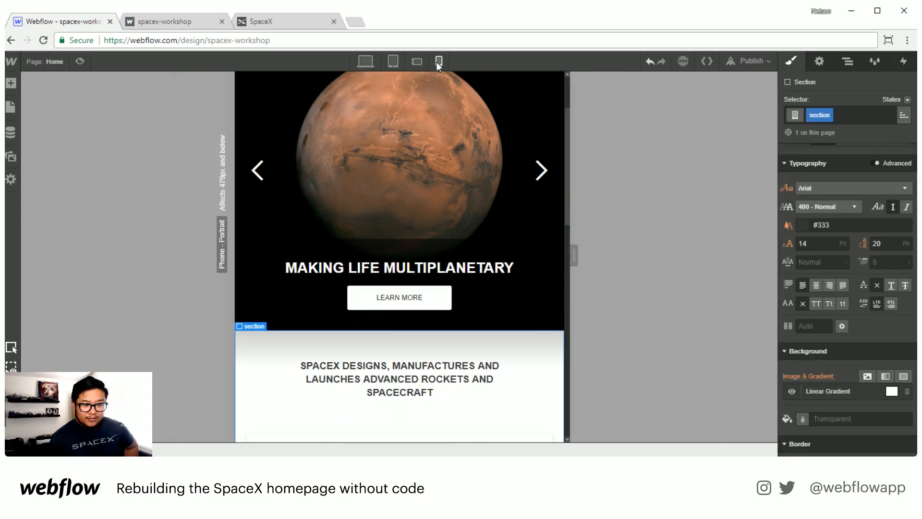
pyautogui.click(439, 61)
pyautogui.scroll(-5, 439, 304)
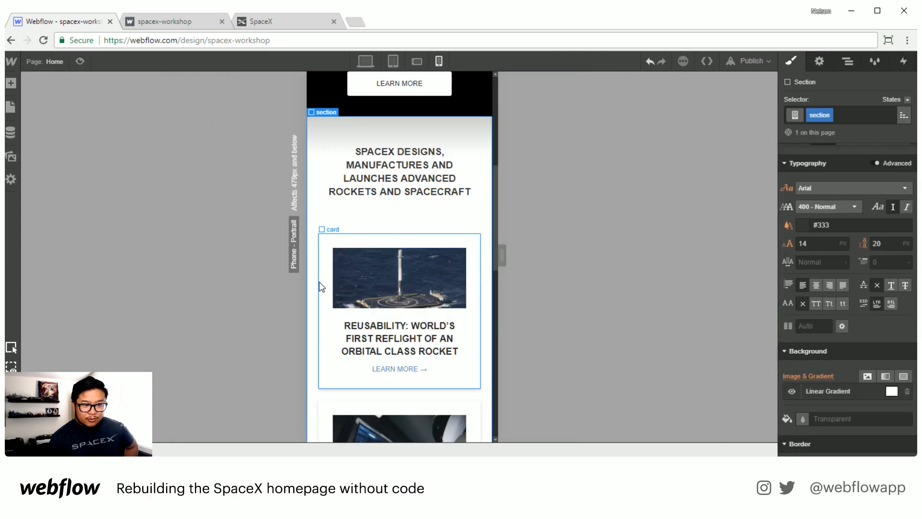
# Step: Select a card and set the card class's background color to white in the desktop view
pyautogui.click(325, 287)
pyautogui.scroll(-5, 833, 336)
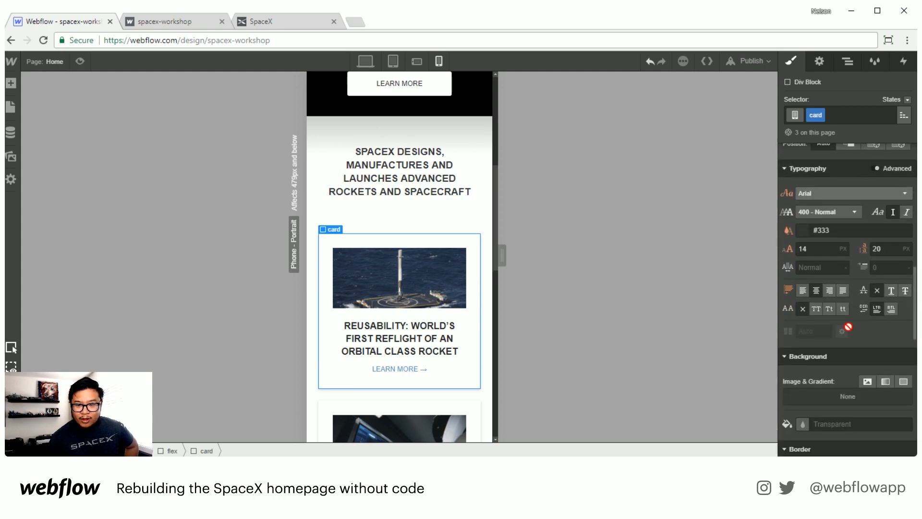
pyautogui.click(368, 60)
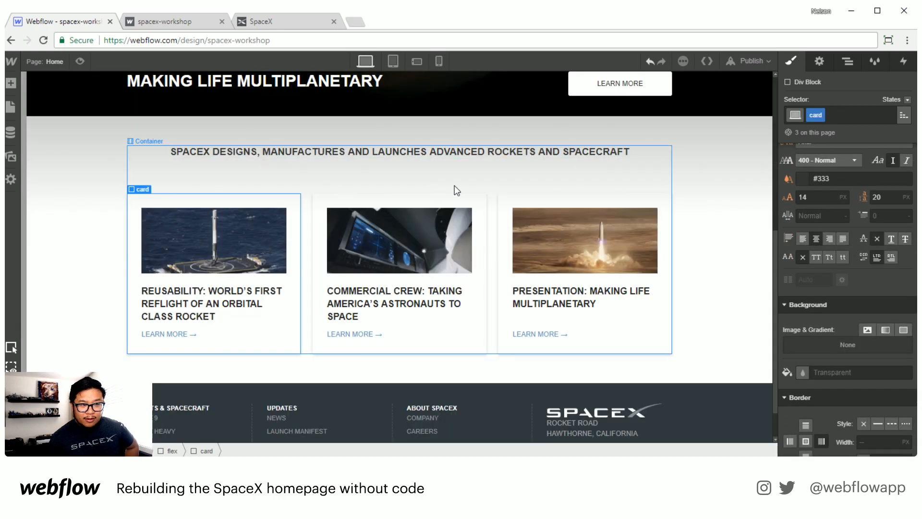
pyautogui.click(837, 372)
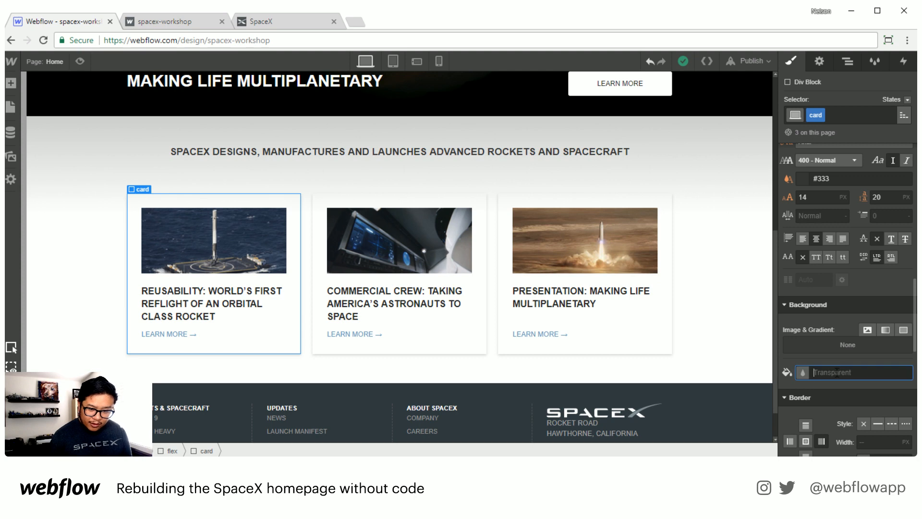
pyautogui.write('white')
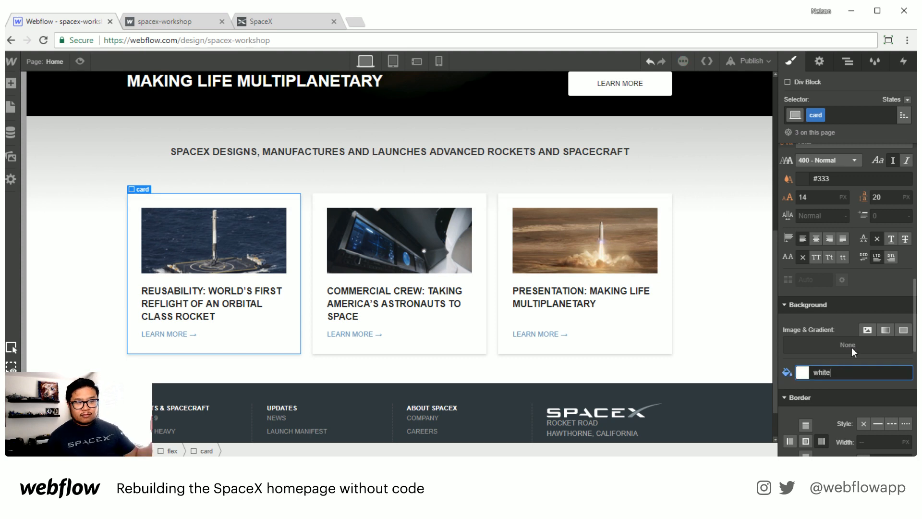
# Step: Publish the site to the selected domain and reload the published page in its tab
pyautogui.click(750, 61)
pyautogui.click(683, 174)
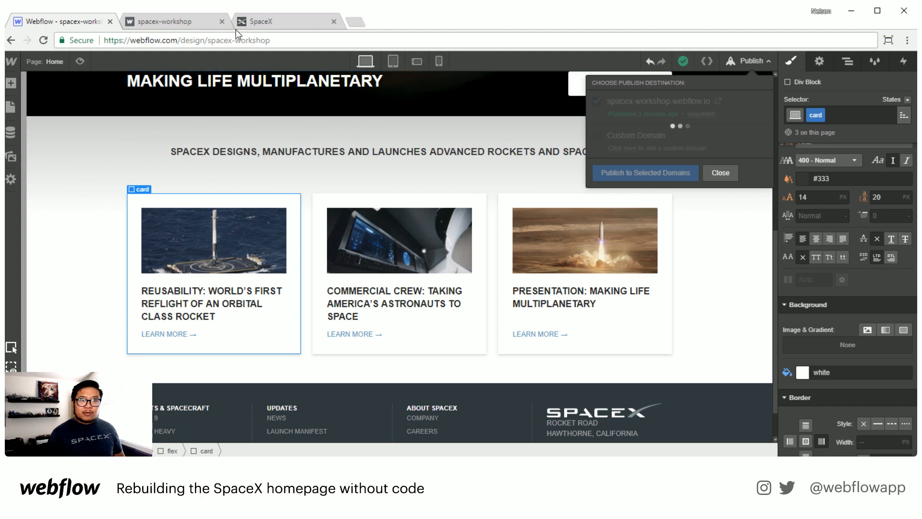
pyautogui.hotkey('alt', 'Tab')
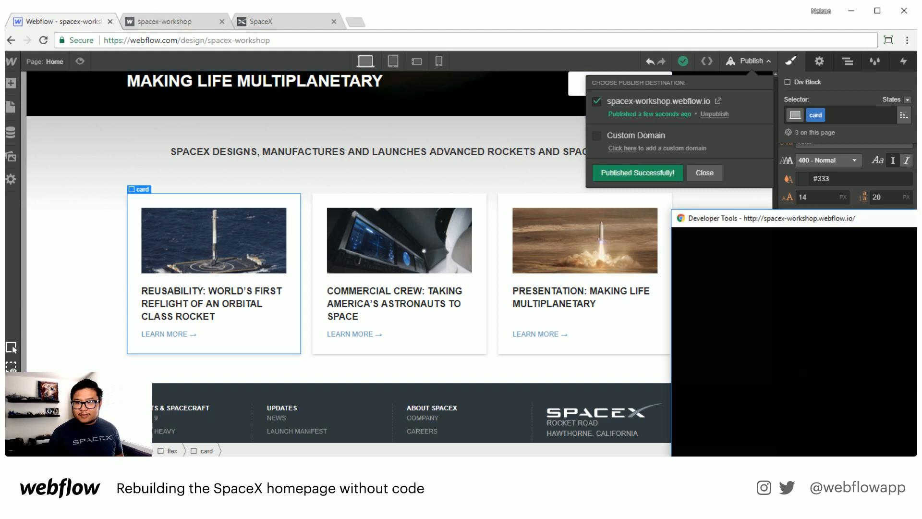
pyautogui.click(197, 21)
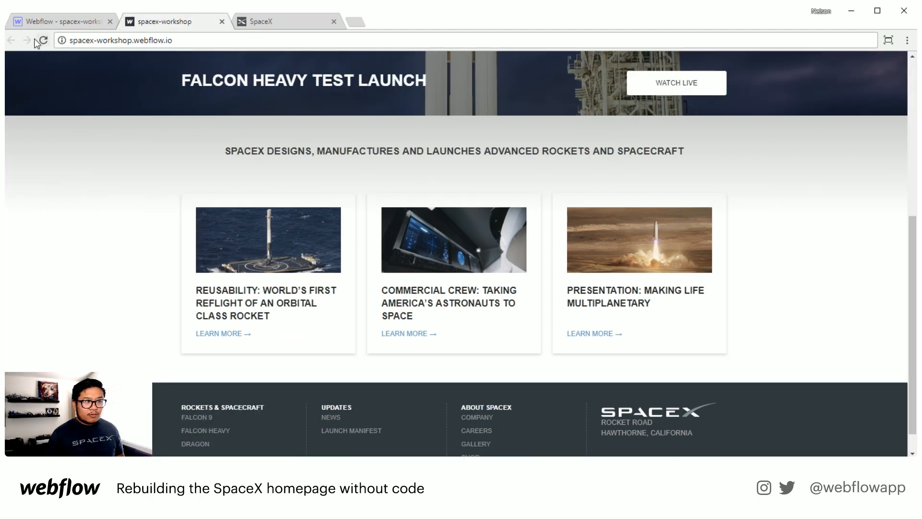
pyautogui.click(37, 42)
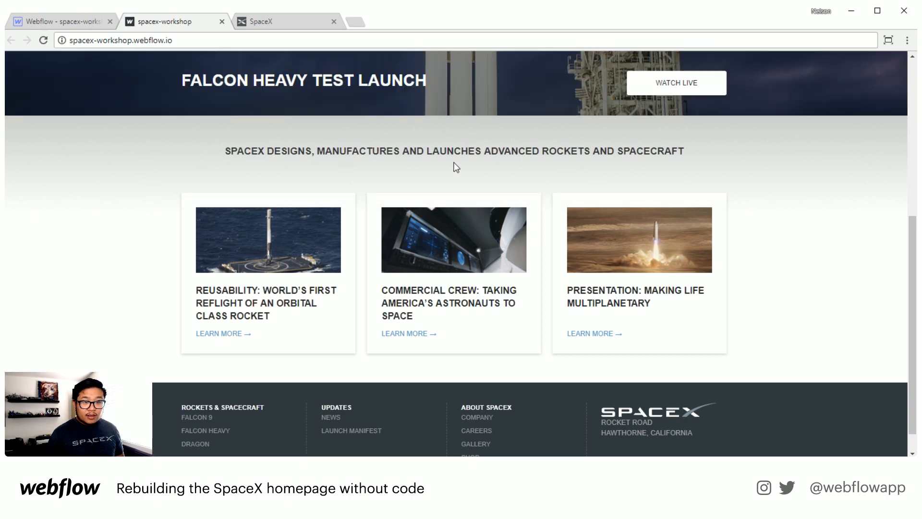
# Step: Inspect the published page in the developer tools' iPhone 8 device view, then close the developer tools
pyautogui.rightClick(724, 185)
pyautogui.click(749, 344)
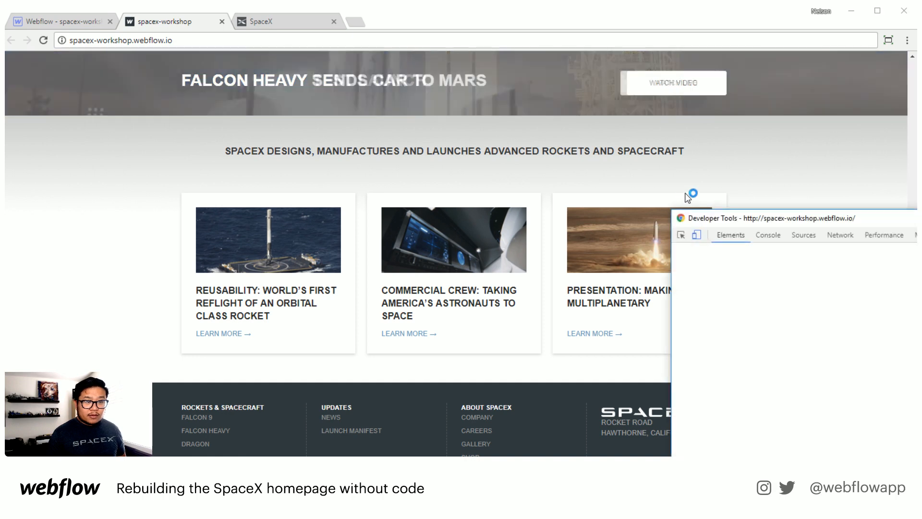
pyautogui.click(697, 231)
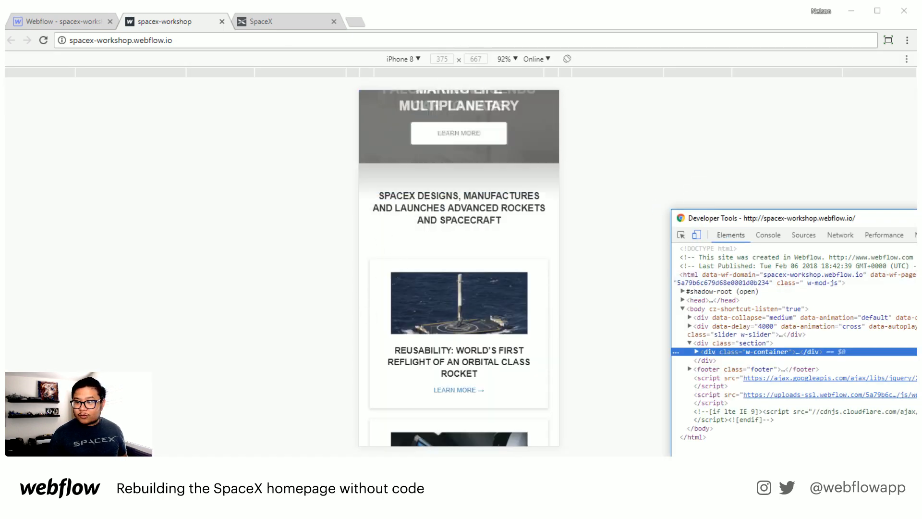
pyautogui.press('F12')
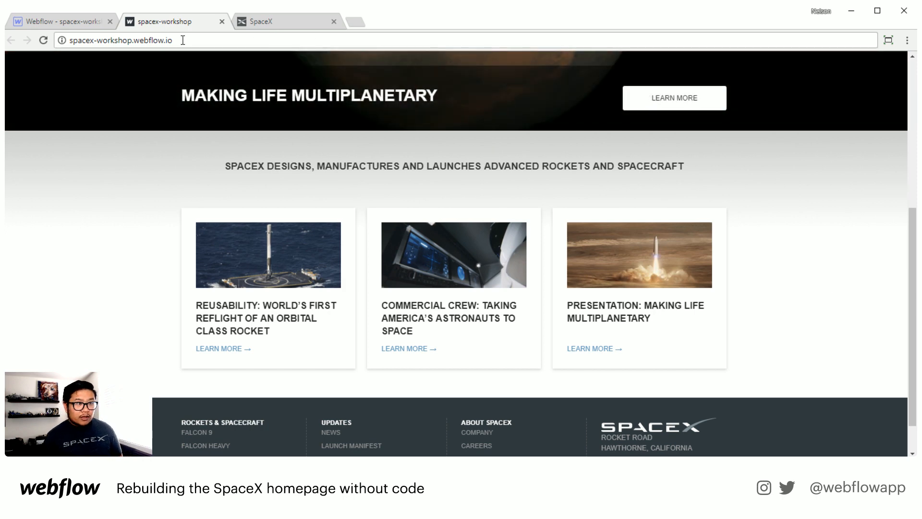
# Step: Return to the Designer and select the Background Video inside Slide 2 using the Navigator
pyautogui.click(183, 40)
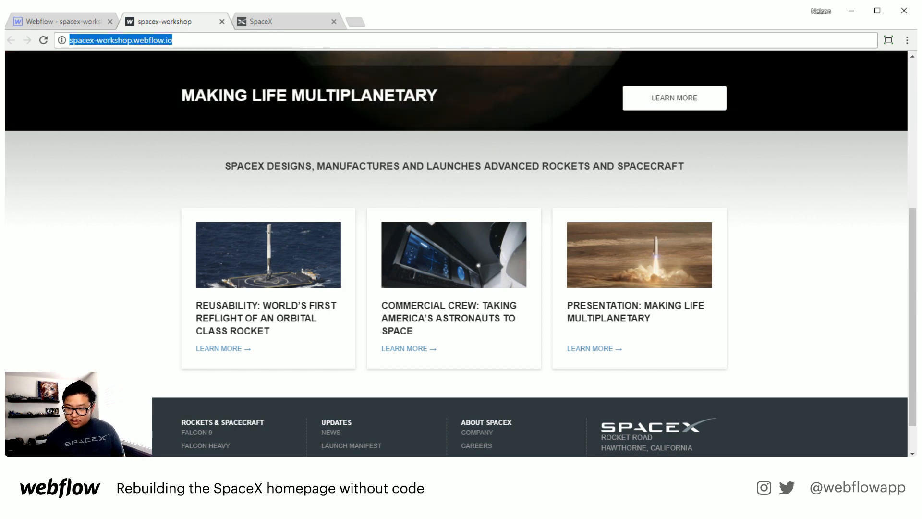
pyautogui.hotkey('alt', 'Tab')
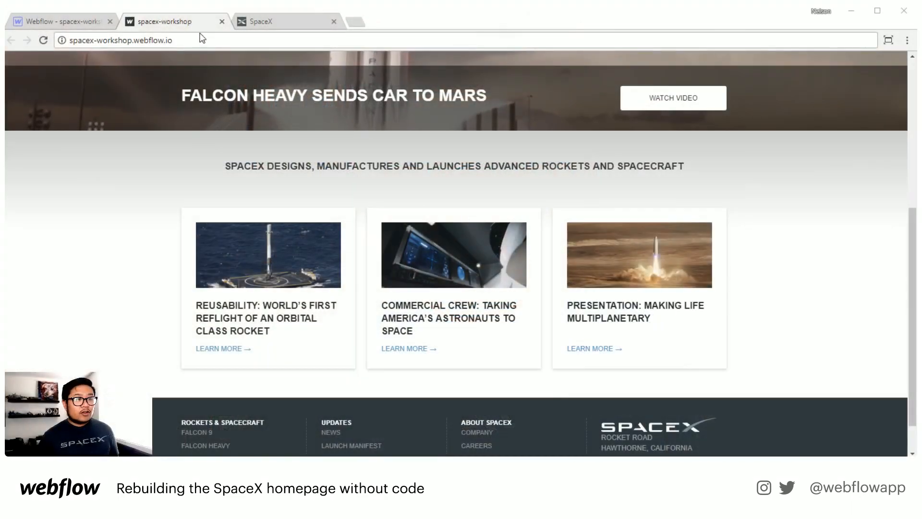
pyautogui.click(85, 24)
pyautogui.scroll(6, 391, 255)
pyautogui.scroll(1, 390, 261)
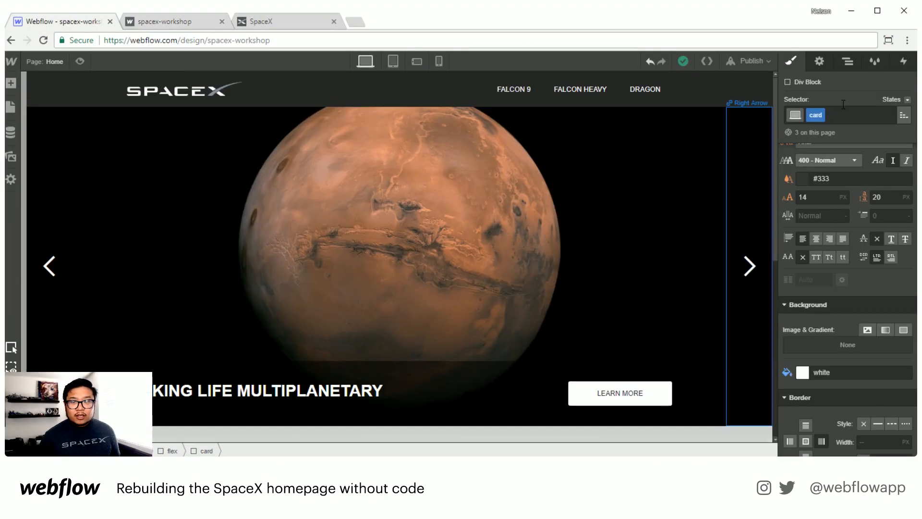
pyautogui.click(847, 61)
pyautogui.click(878, 175)
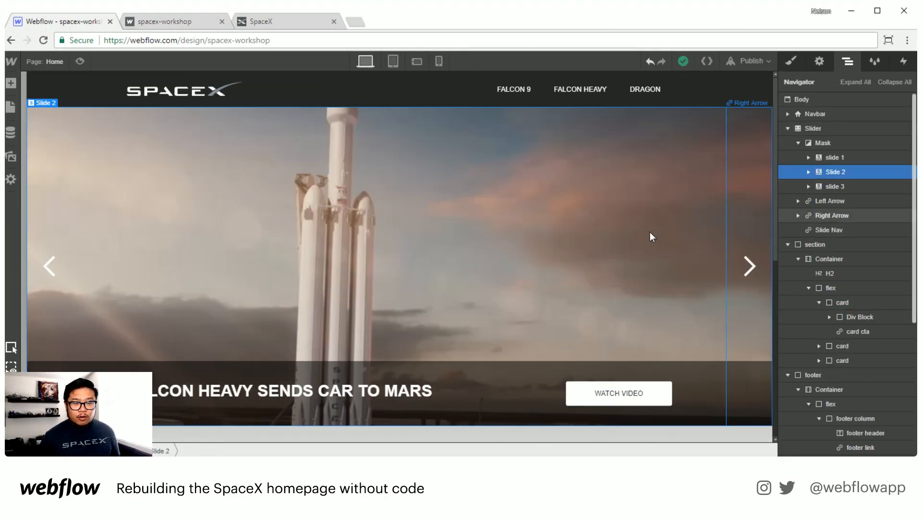
pyautogui.click(809, 172)
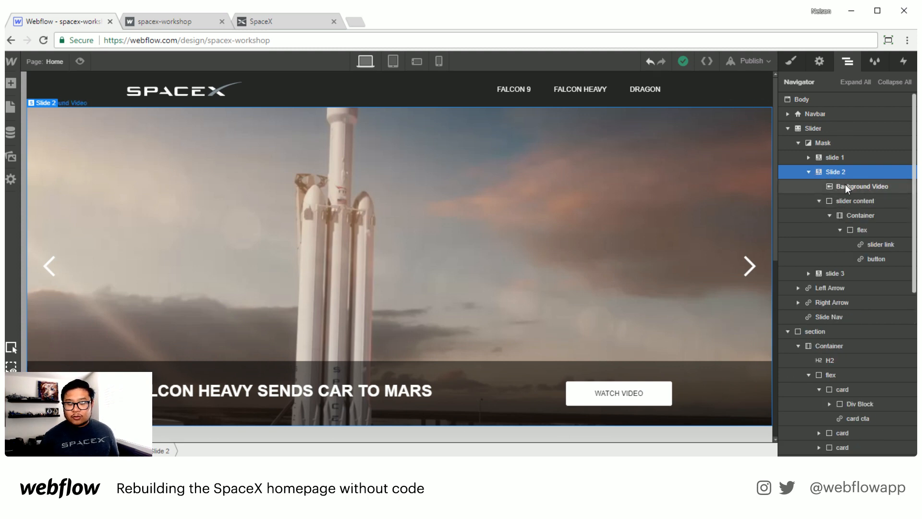
pyautogui.click(847, 186)
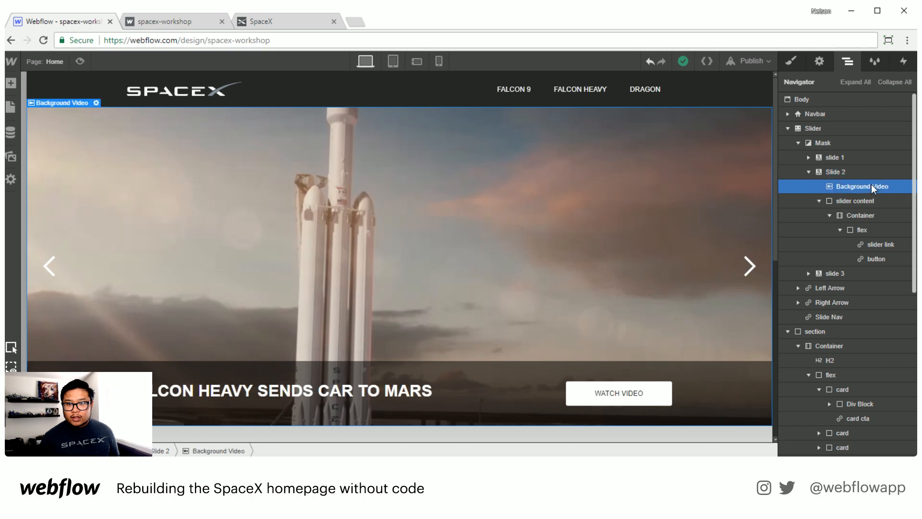
# Step: Reset the Background Video's height and set it to 100%
pyautogui.click(790, 61)
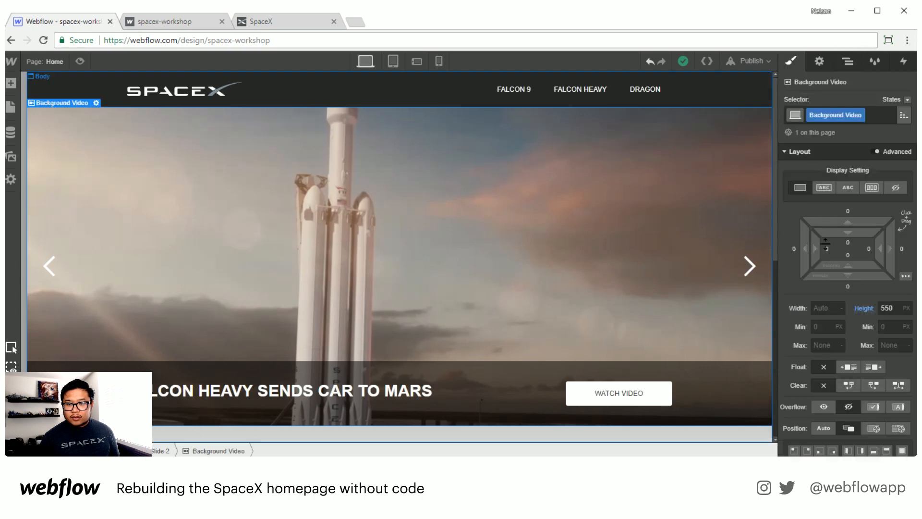
pyautogui.click(863, 307)
pyautogui.click(851, 323)
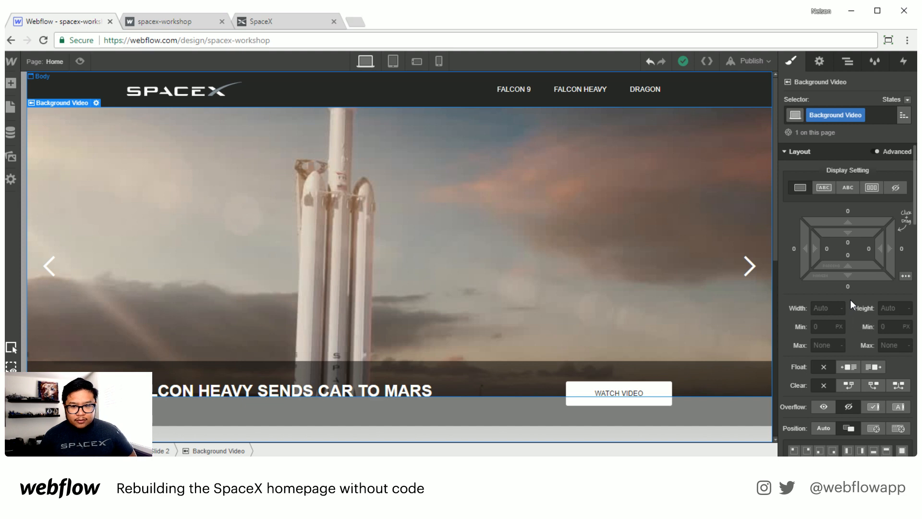
pyautogui.scroll(-1, 851, 299)
pyautogui.click(883, 254)
pyautogui.write('100')
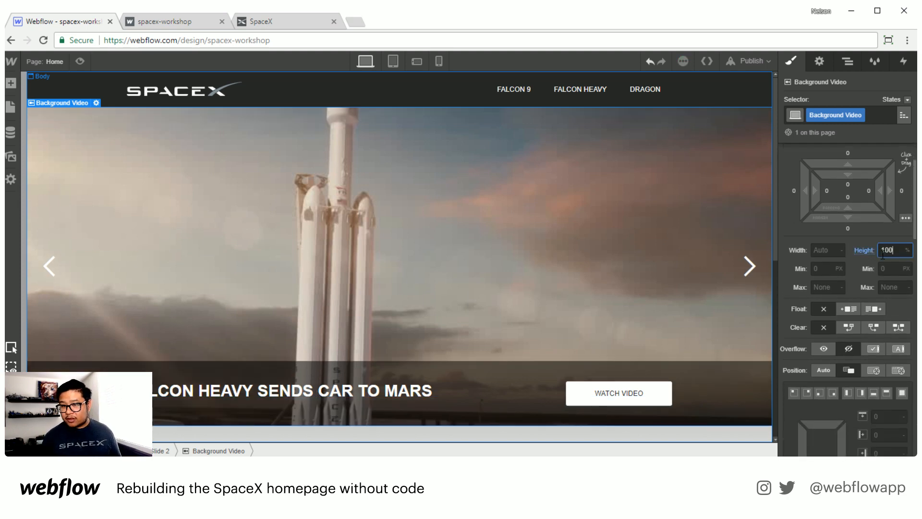
# Step: Review the parent Slide 2 and Slider settings and compare the hero with spacex.com
pyautogui.click(154, 452)
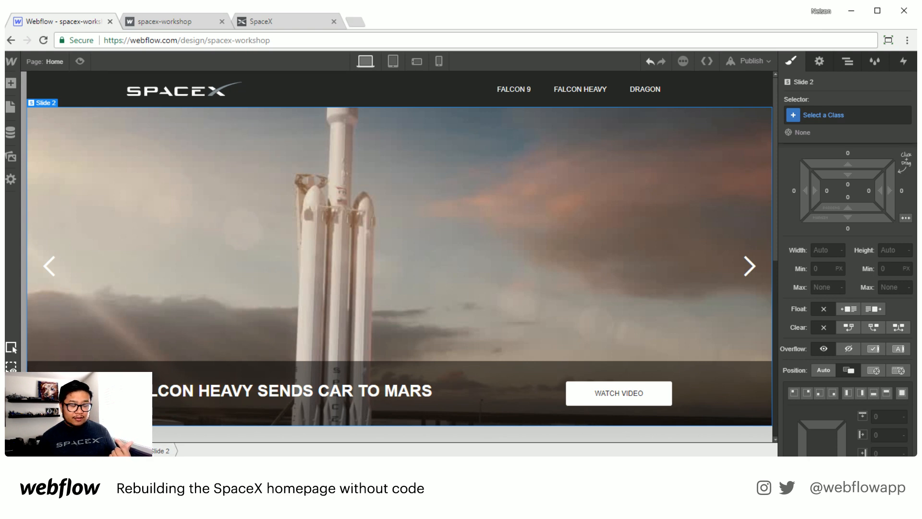
pyautogui.click(132, 452)
pyautogui.click(110, 451)
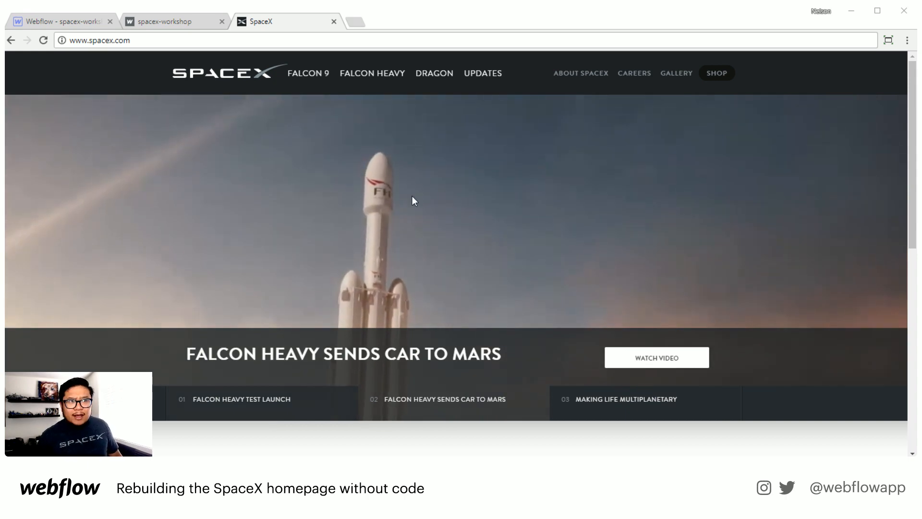
pyautogui.click(163, 21)
pyautogui.click(87, 22)
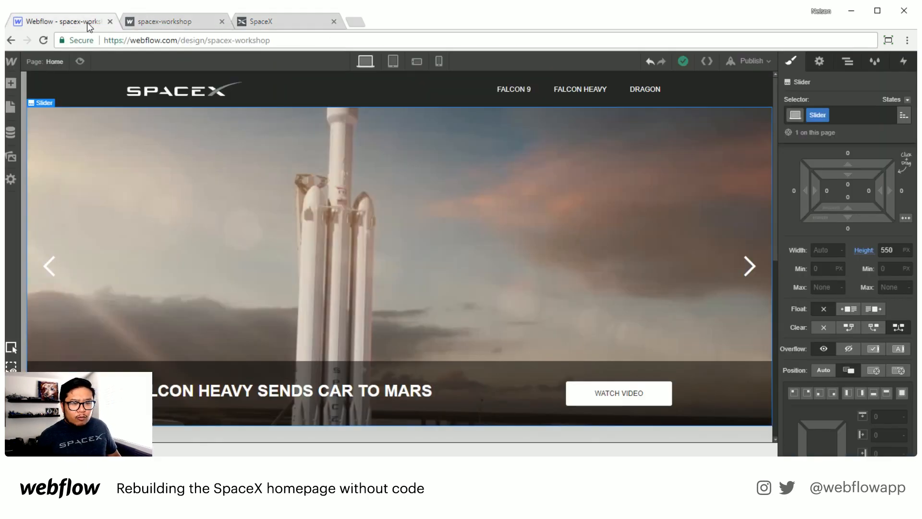
# Step: Select the first card and set its flex basis to 1/3
pyautogui.scroll(-5, 374, 307)
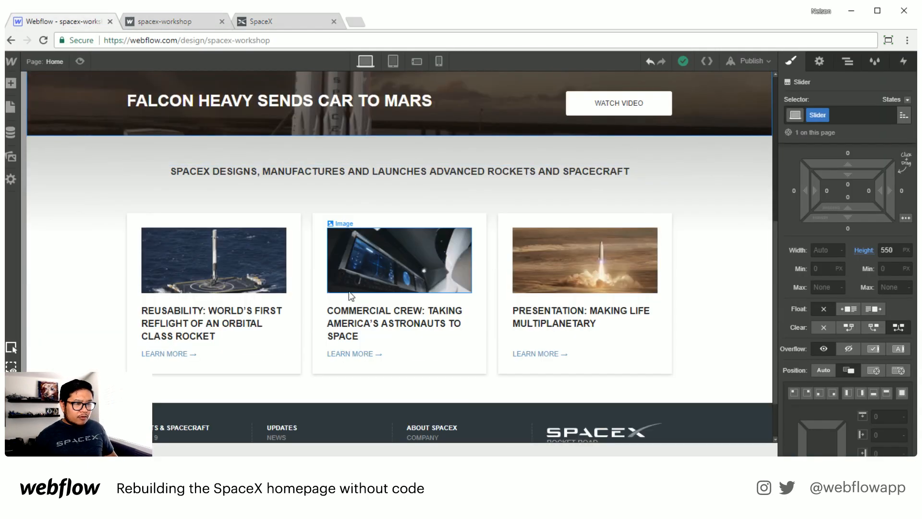
pyautogui.click(299, 302)
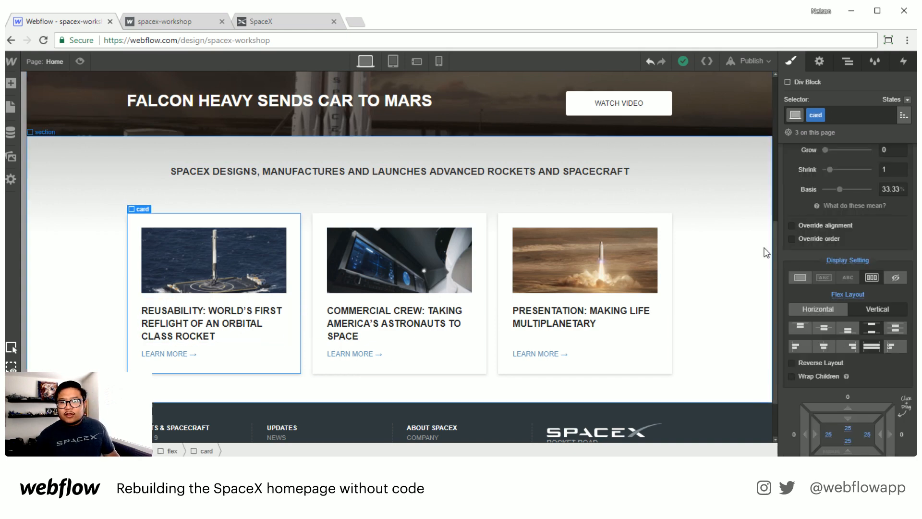
pyautogui.scroll(2, 878, 256)
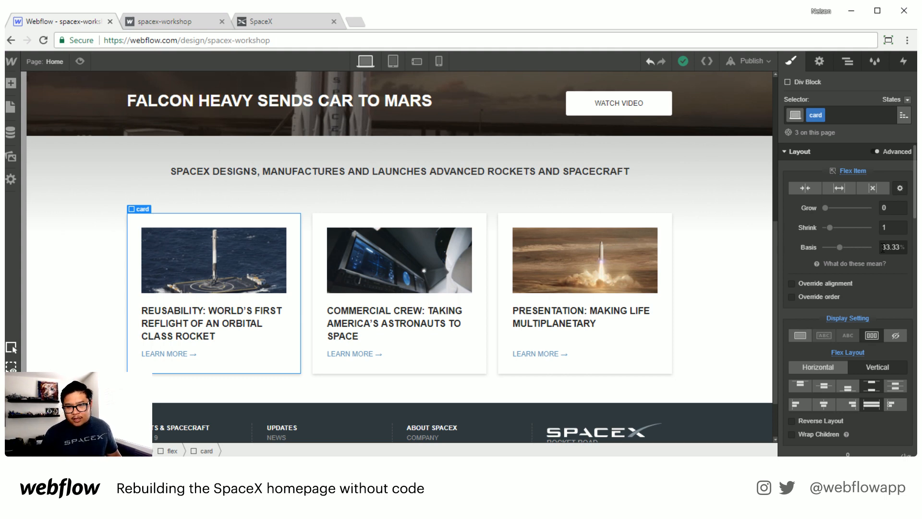
pyautogui.click(883, 247)
pyautogui.write('1')
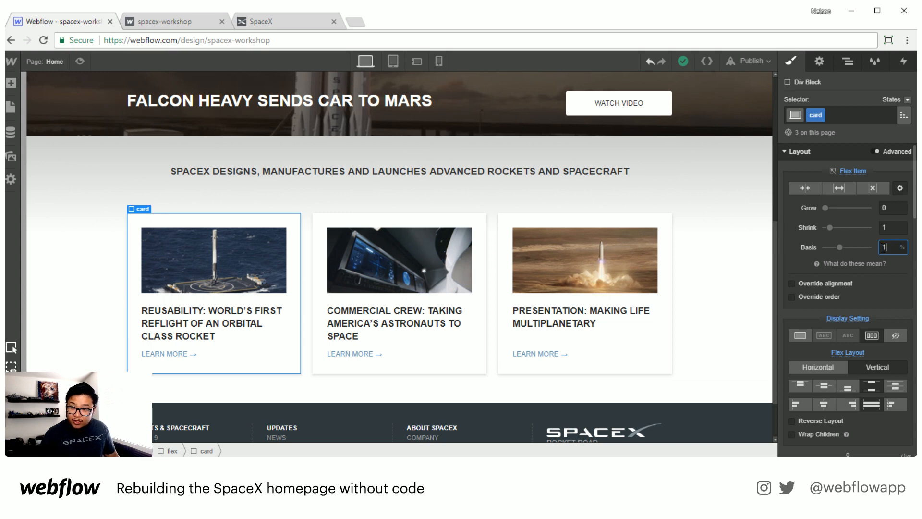
pyautogui.write('/3')
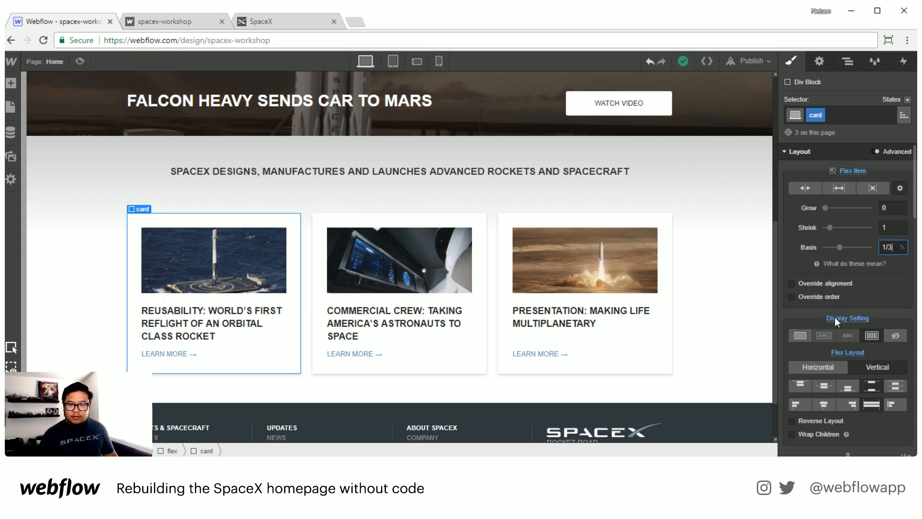
pyautogui.press('Return')
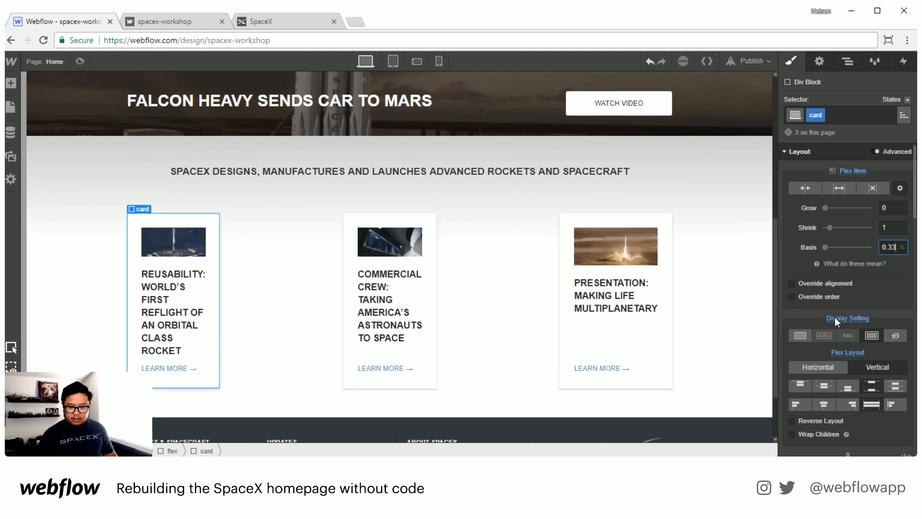
# Step: Replace the card's flex basis with the expression 100/3 percent
pyautogui.press('BackSpace')
pyautogui.press('BackSpace')
pyautogui.press('BackSpace')
pyautogui.press('BackSpace')
pyautogui.write('100/3')
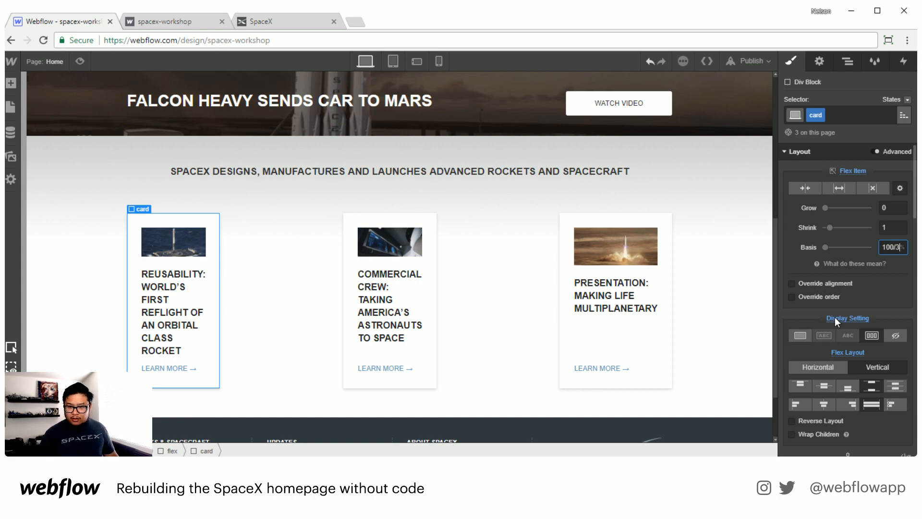
pyautogui.press('Return')
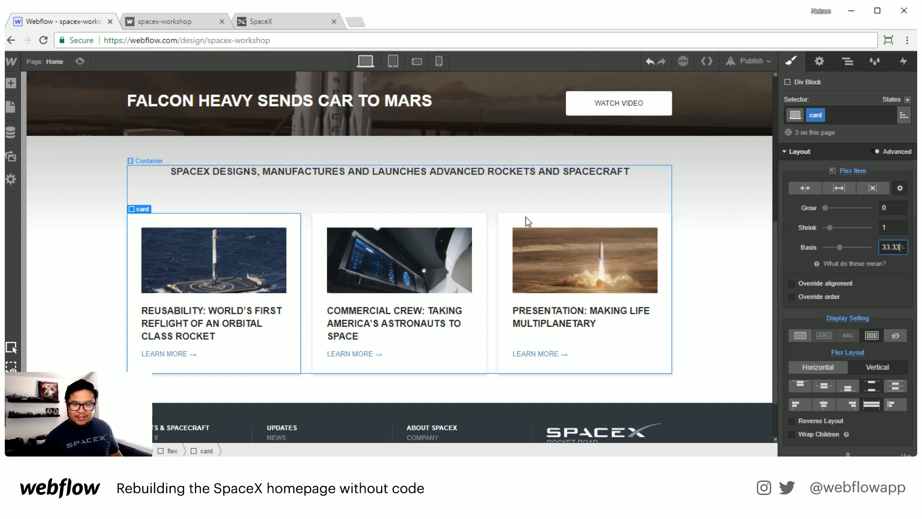
# Step: Select a footer column and set its flex basis to 100/4 percent
pyautogui.scroll(-1, 495, 279)
pyautogui.click(357, 415)
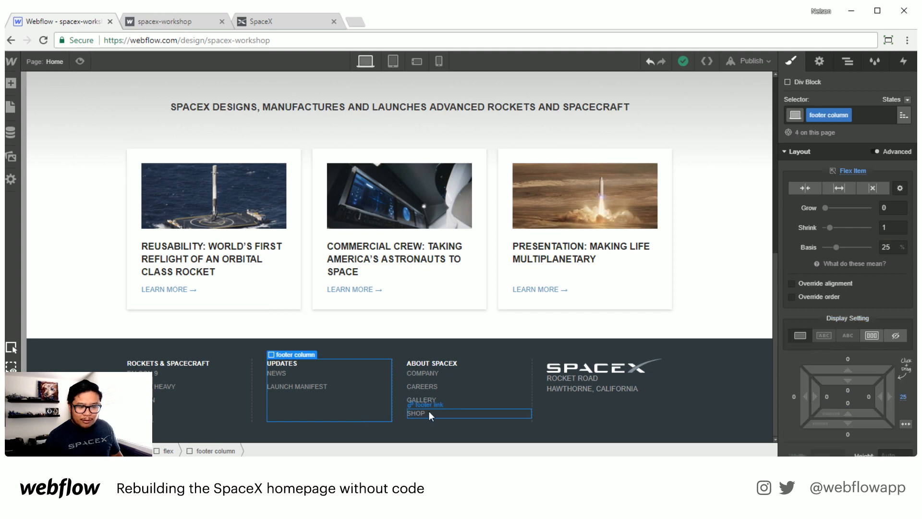
pyautogui.click(885, 248)
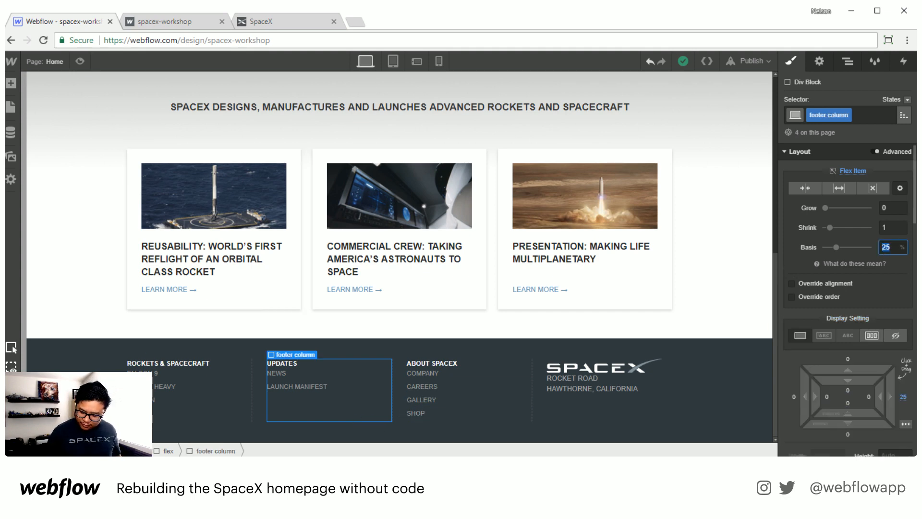
pyautogui.write('100/4')
pyautogui.press('Return')
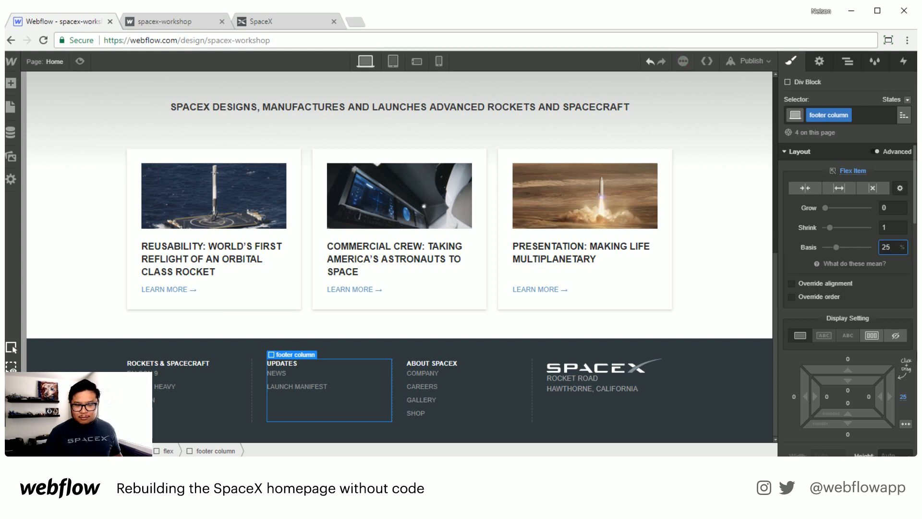